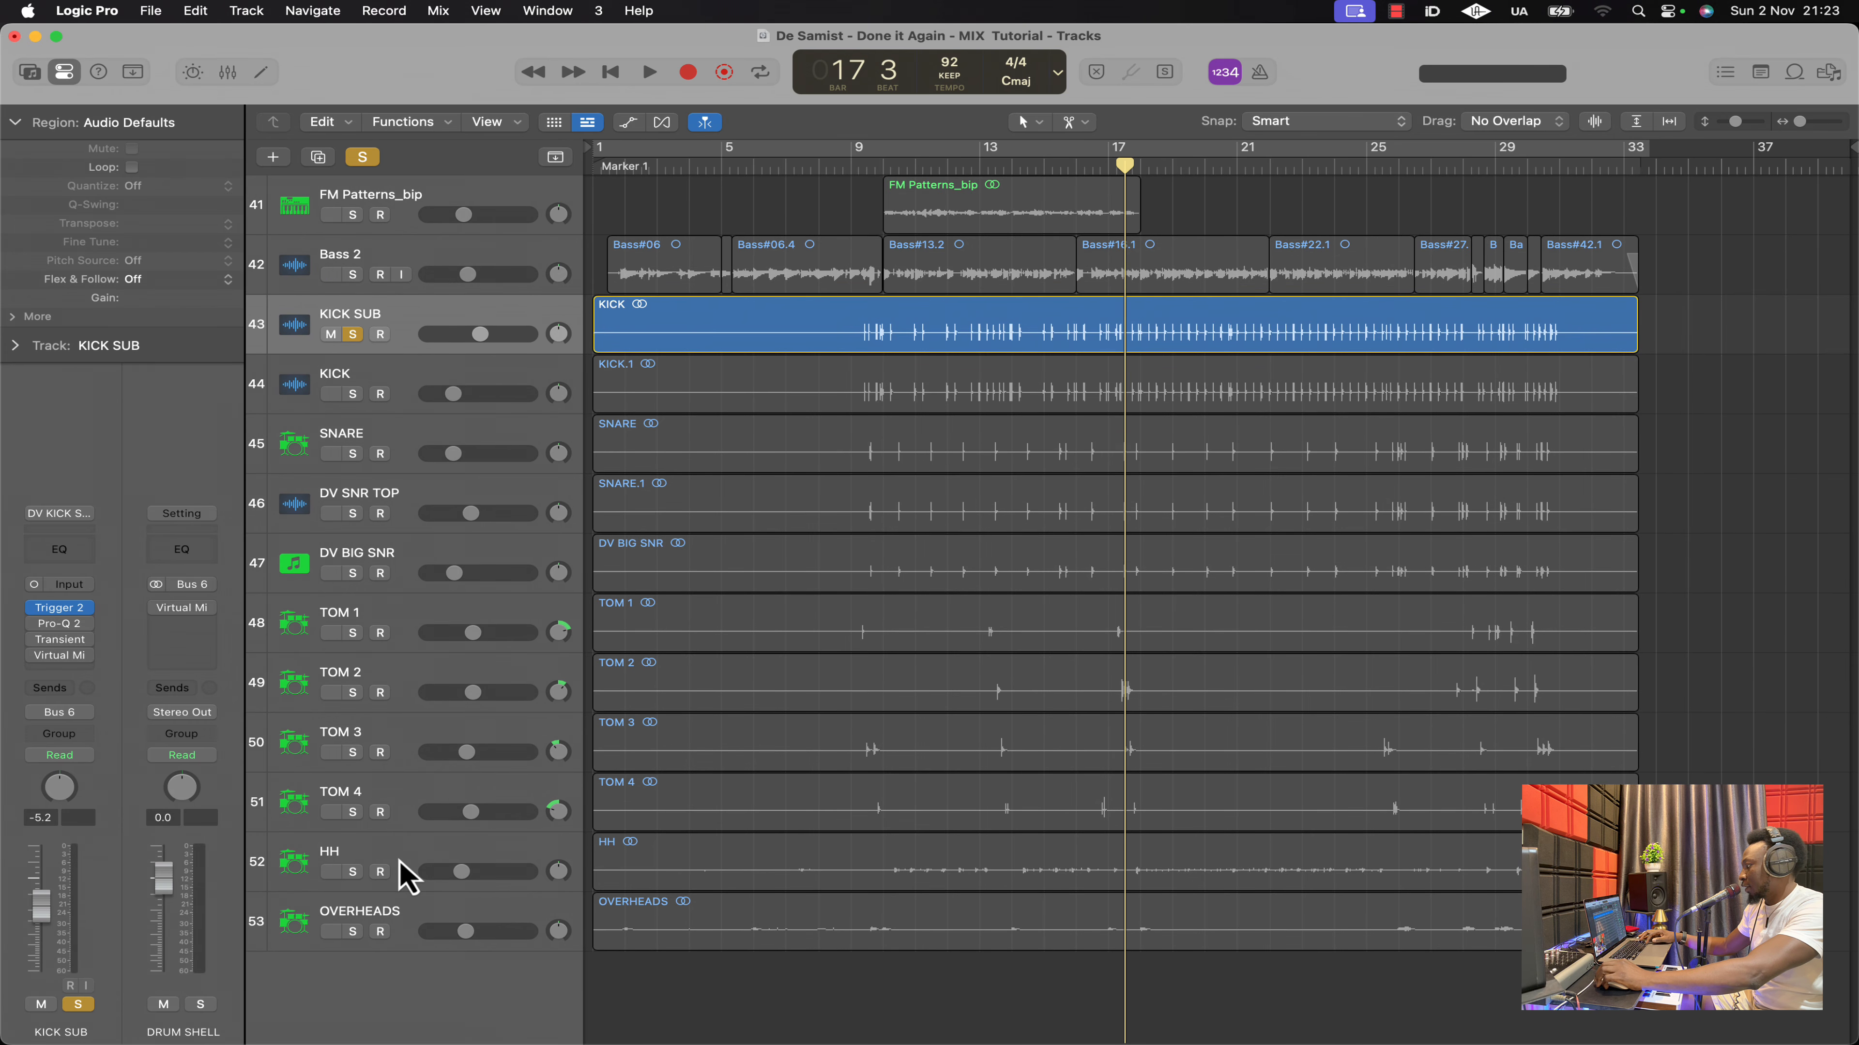
Add a new software instrument track below the OVERHEADS track
left_click(410, 881)
left_click(427, 921)
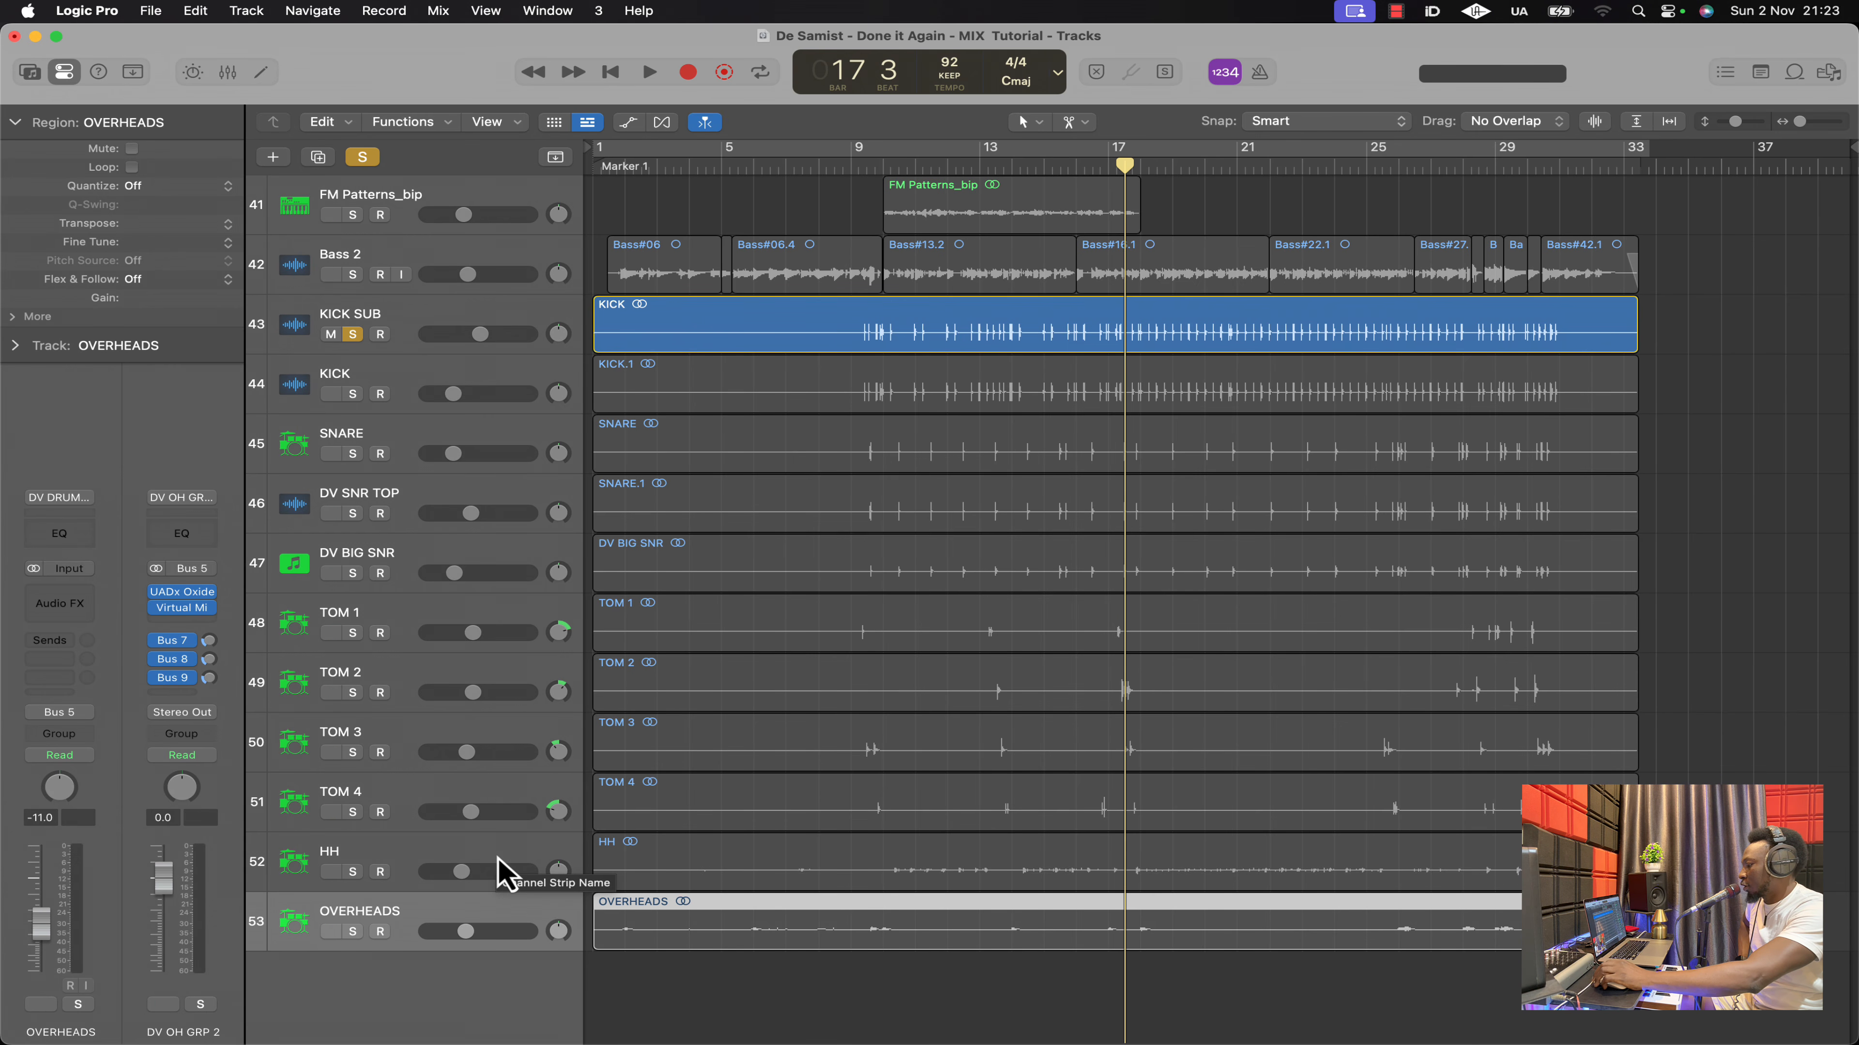
right_click(471, 984)
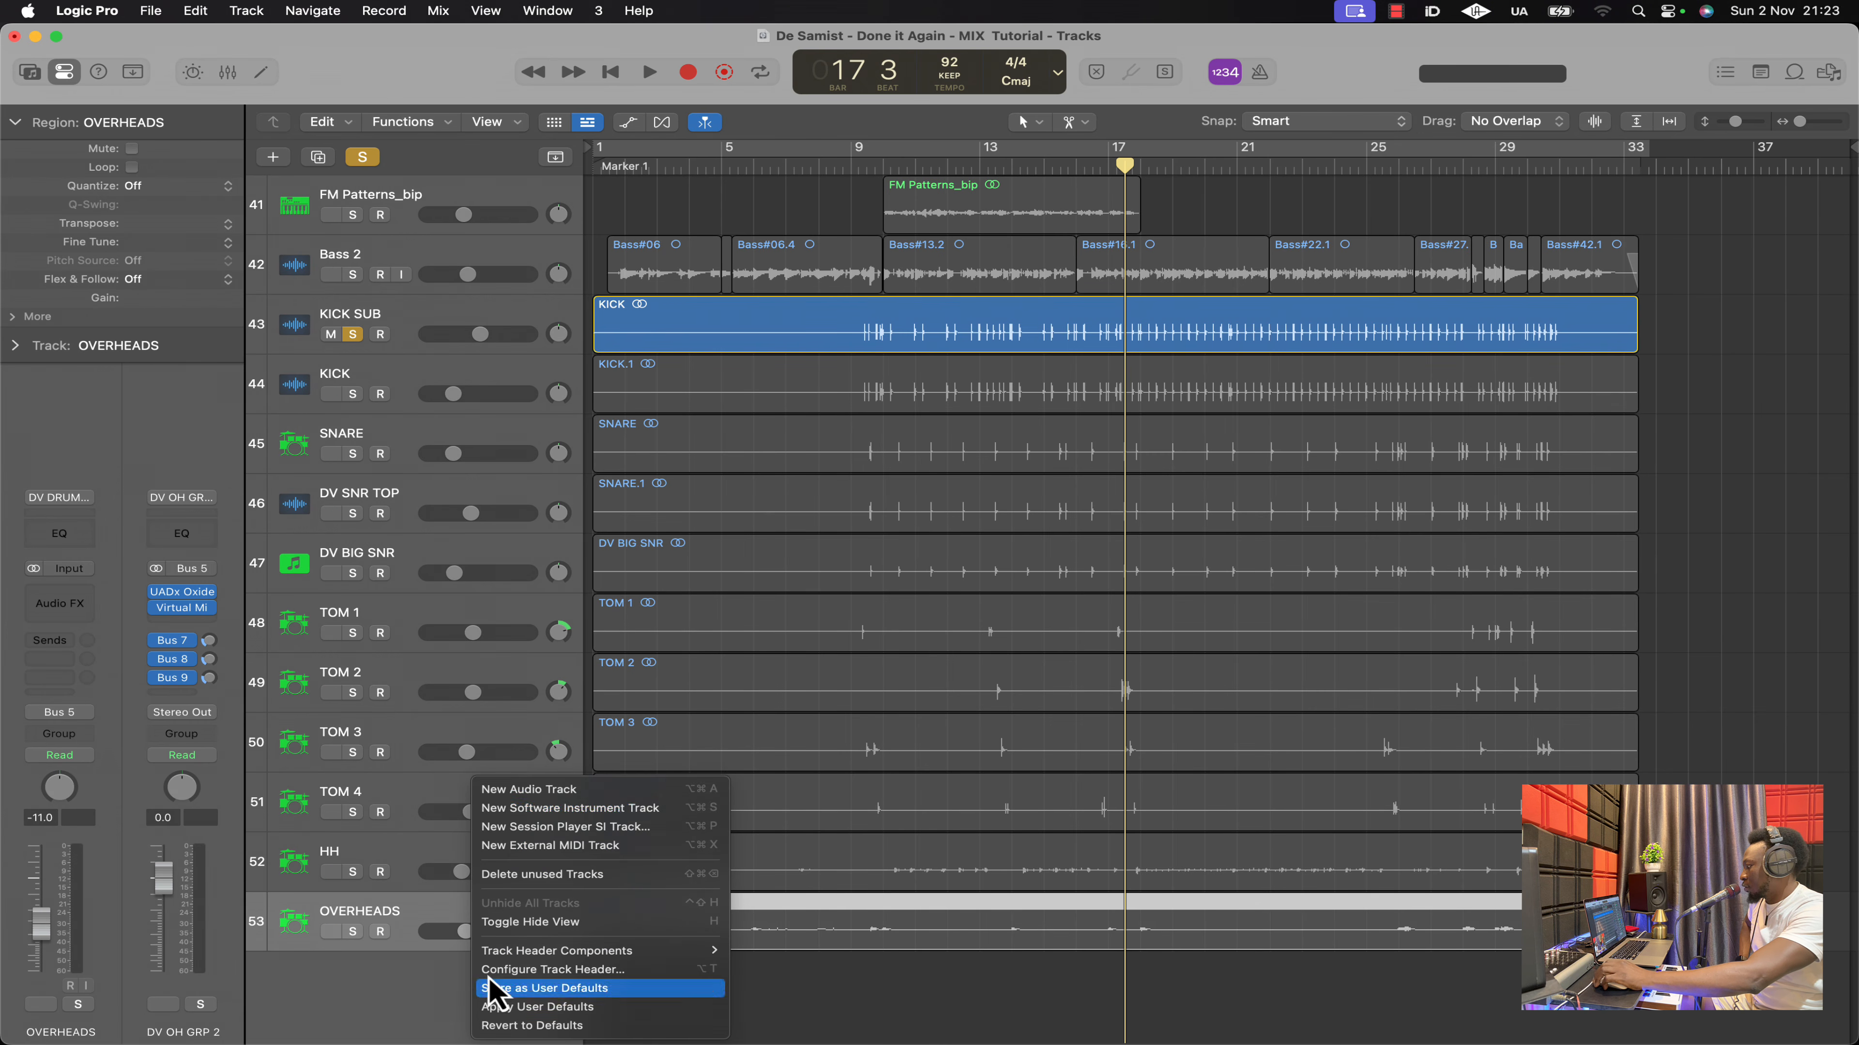
left_click(578, 808)
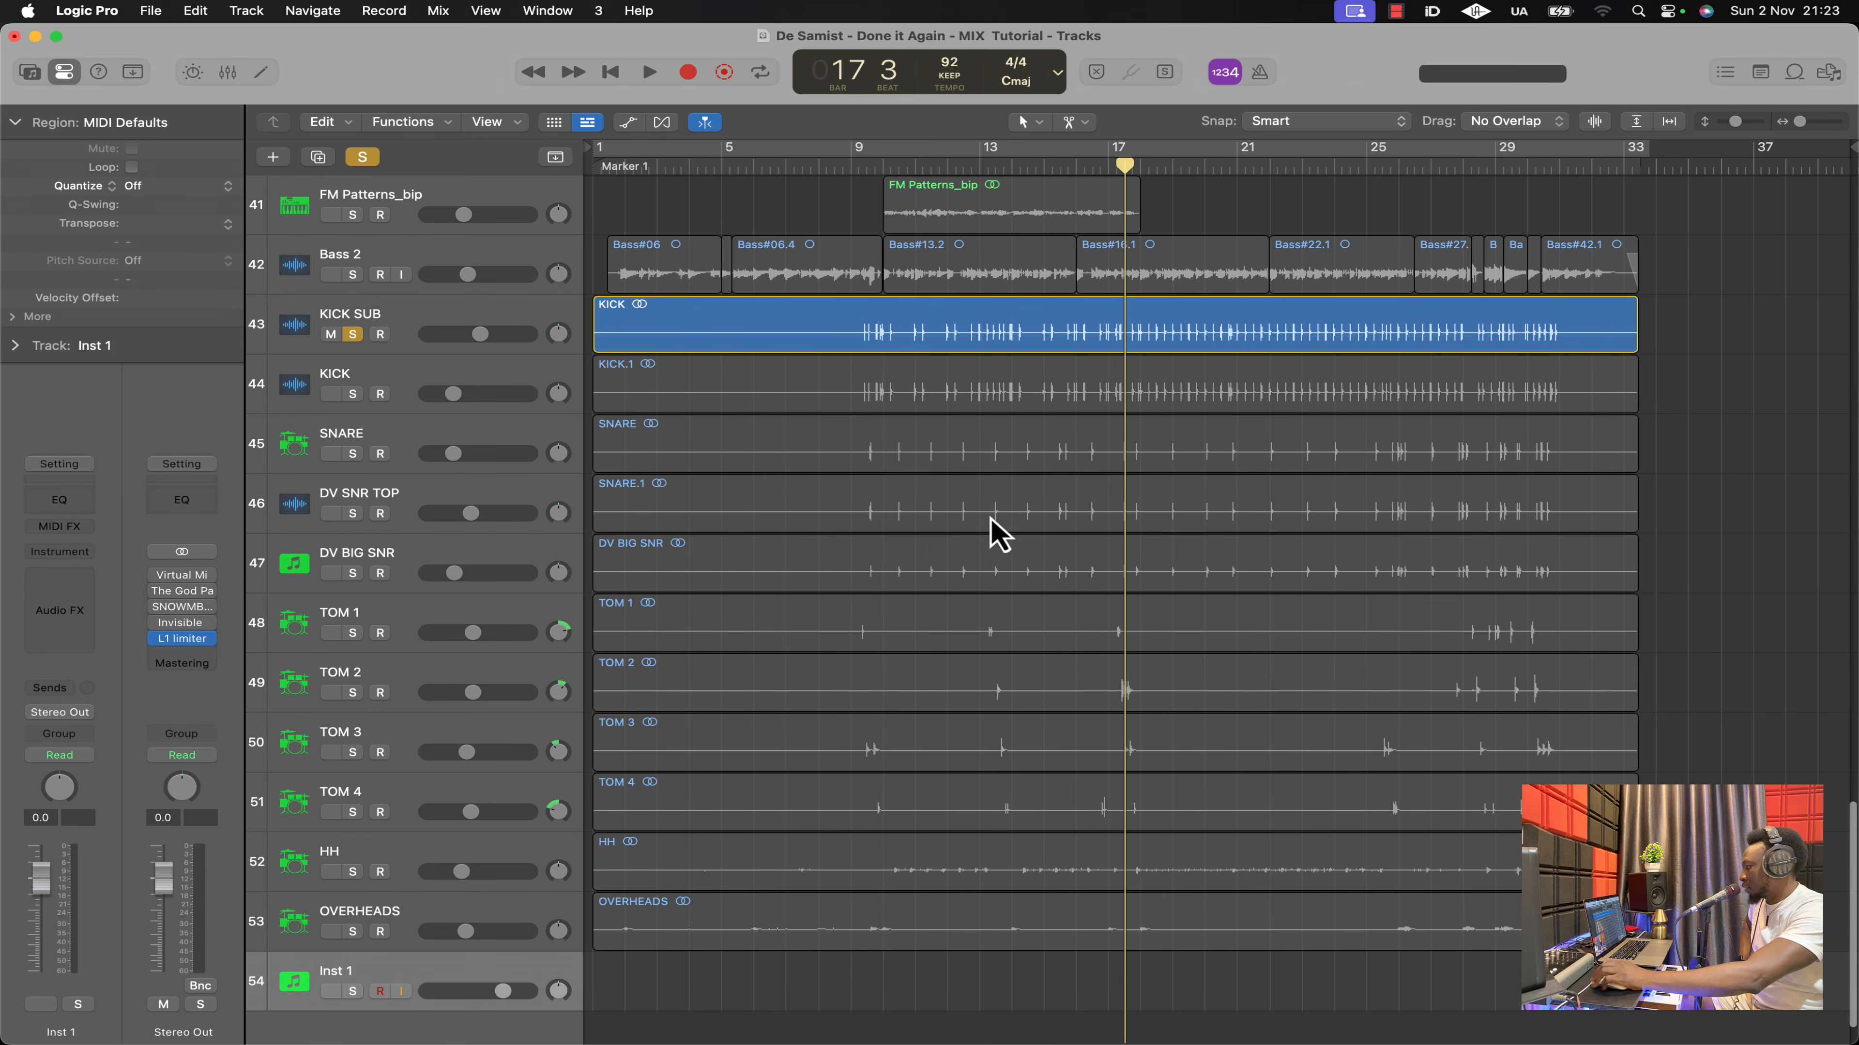
Load the Retro Rock drum kit from the library's Drum Kit category onto the new instrument track
left_click(29, 71)
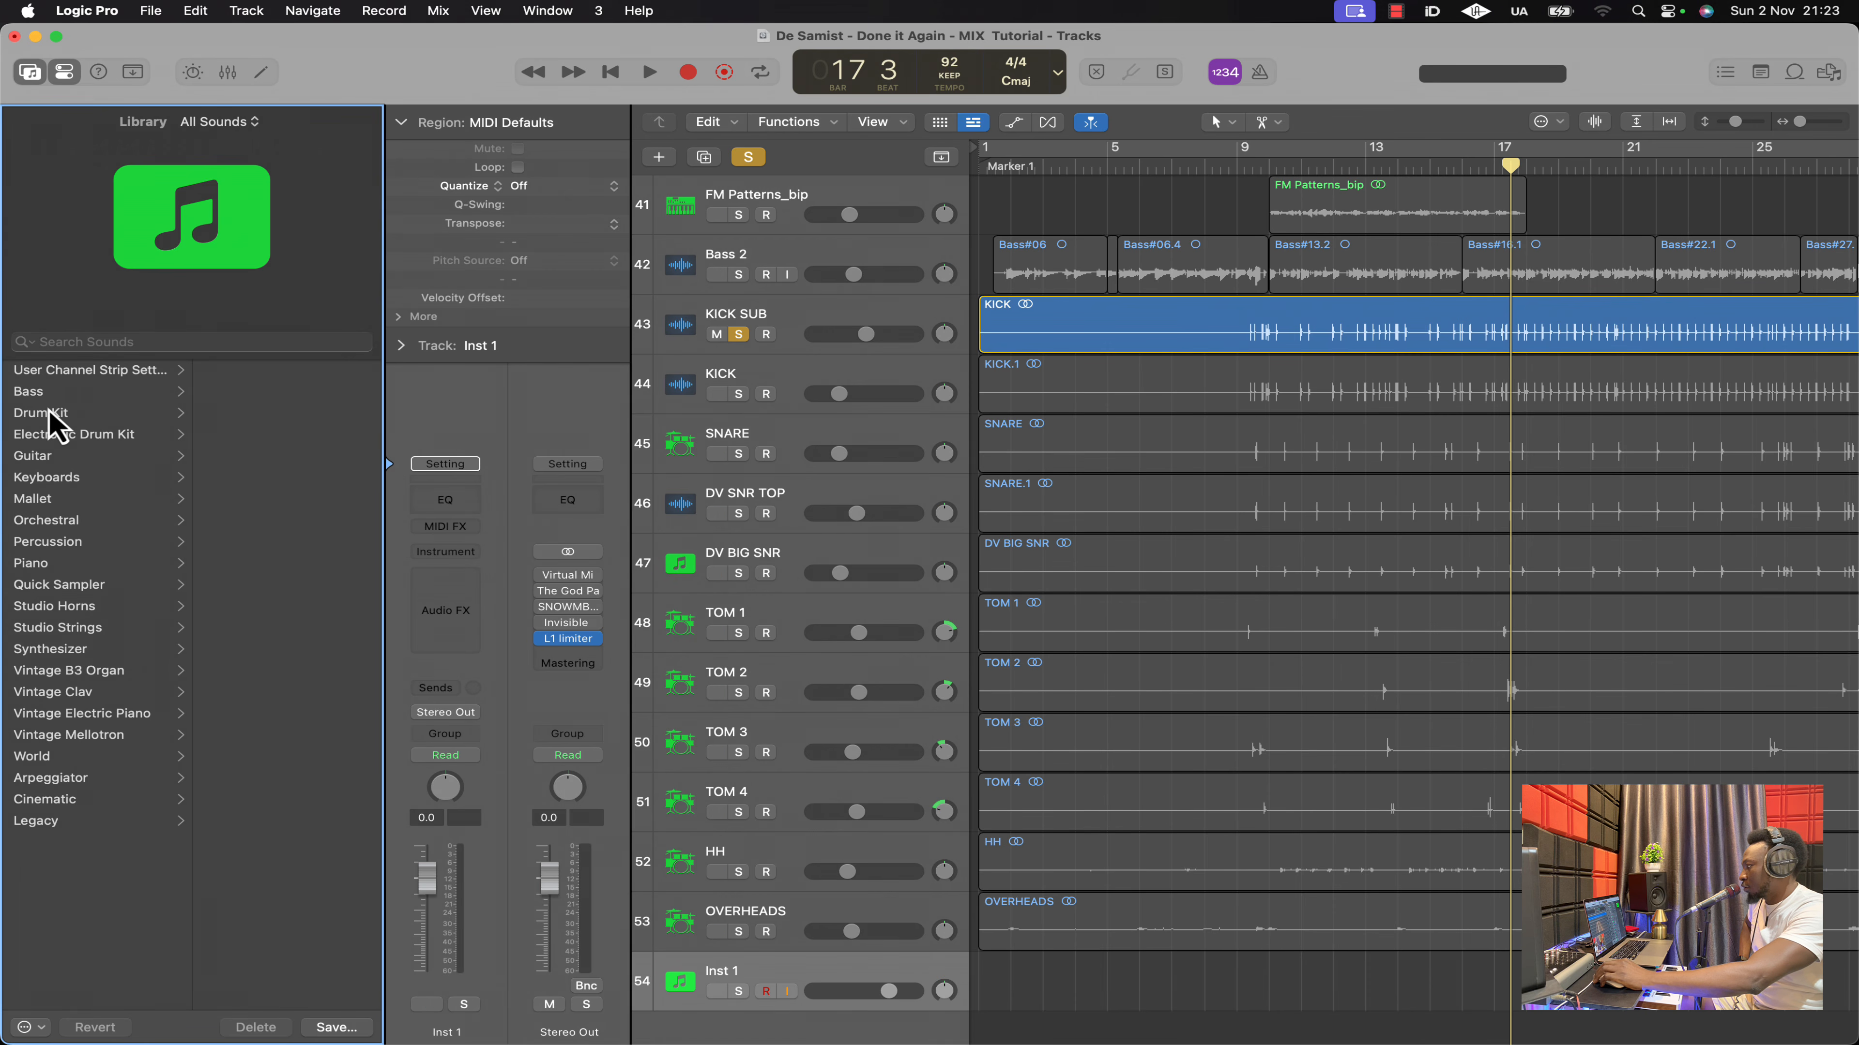
left_click(49, 413)
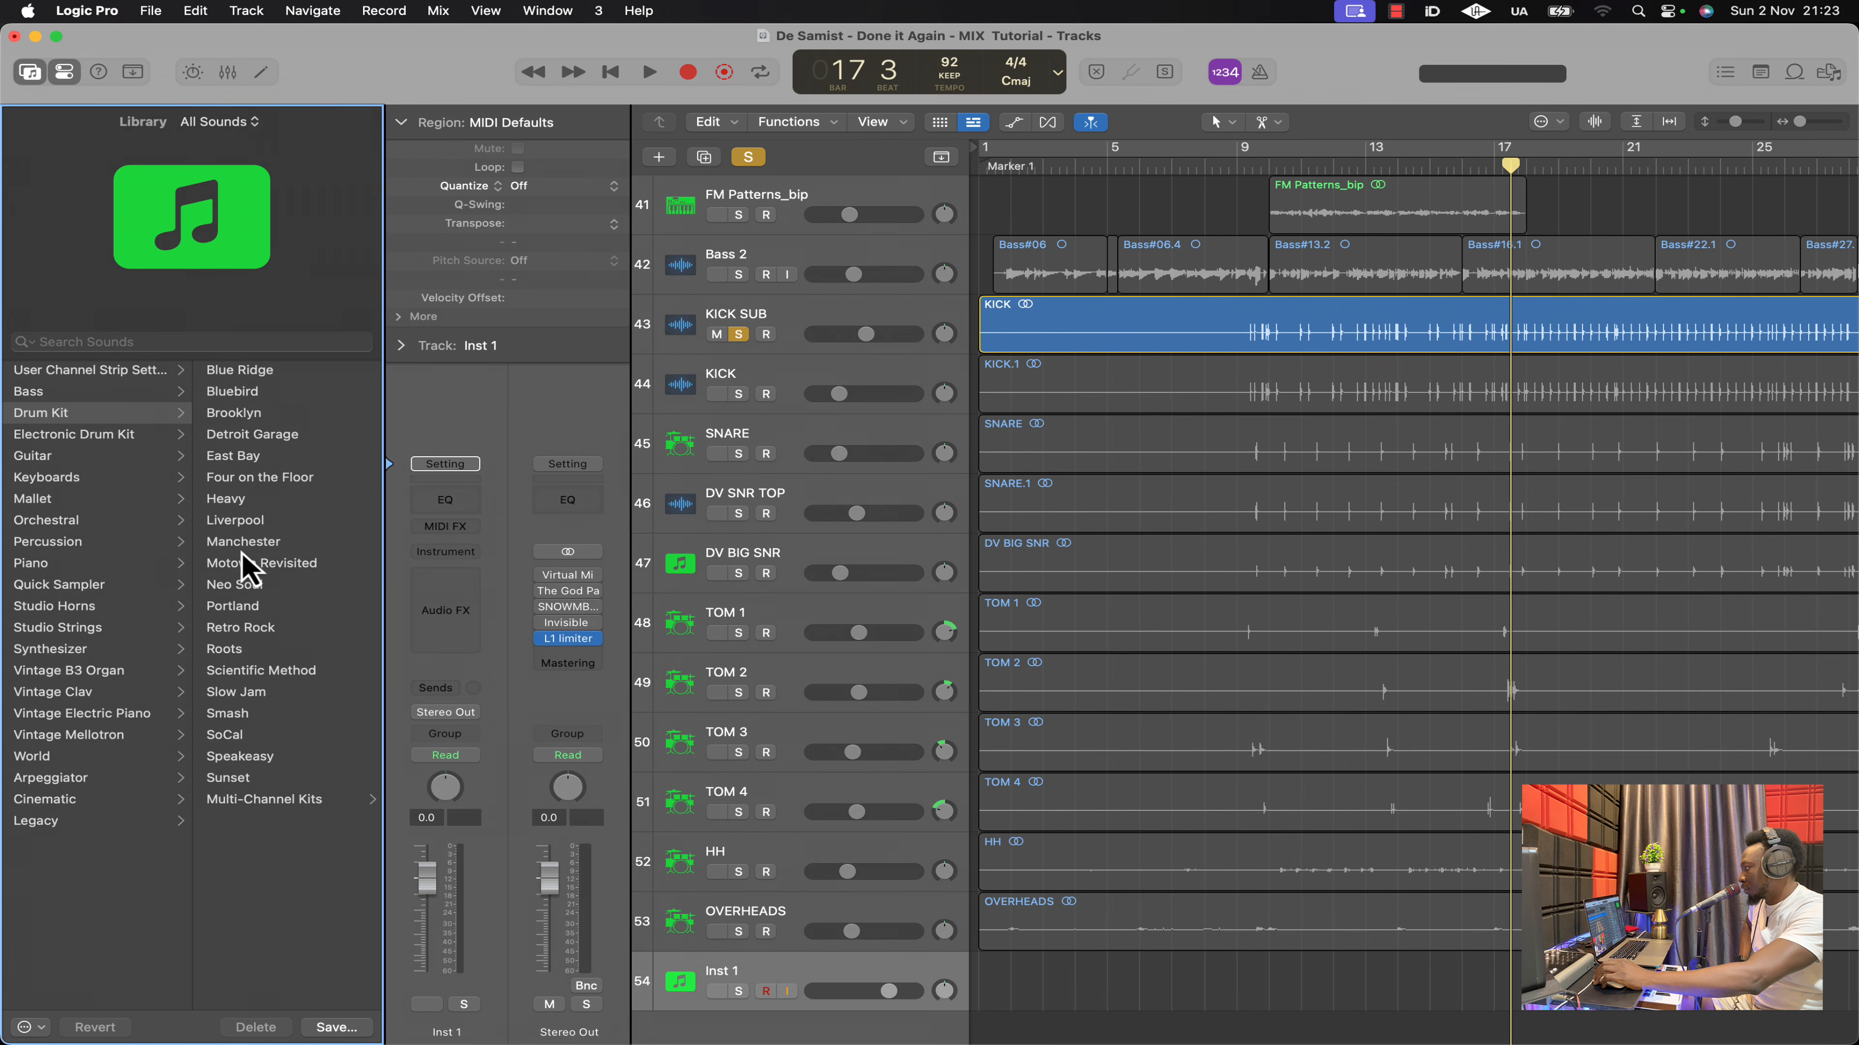
left_click(255, 633)
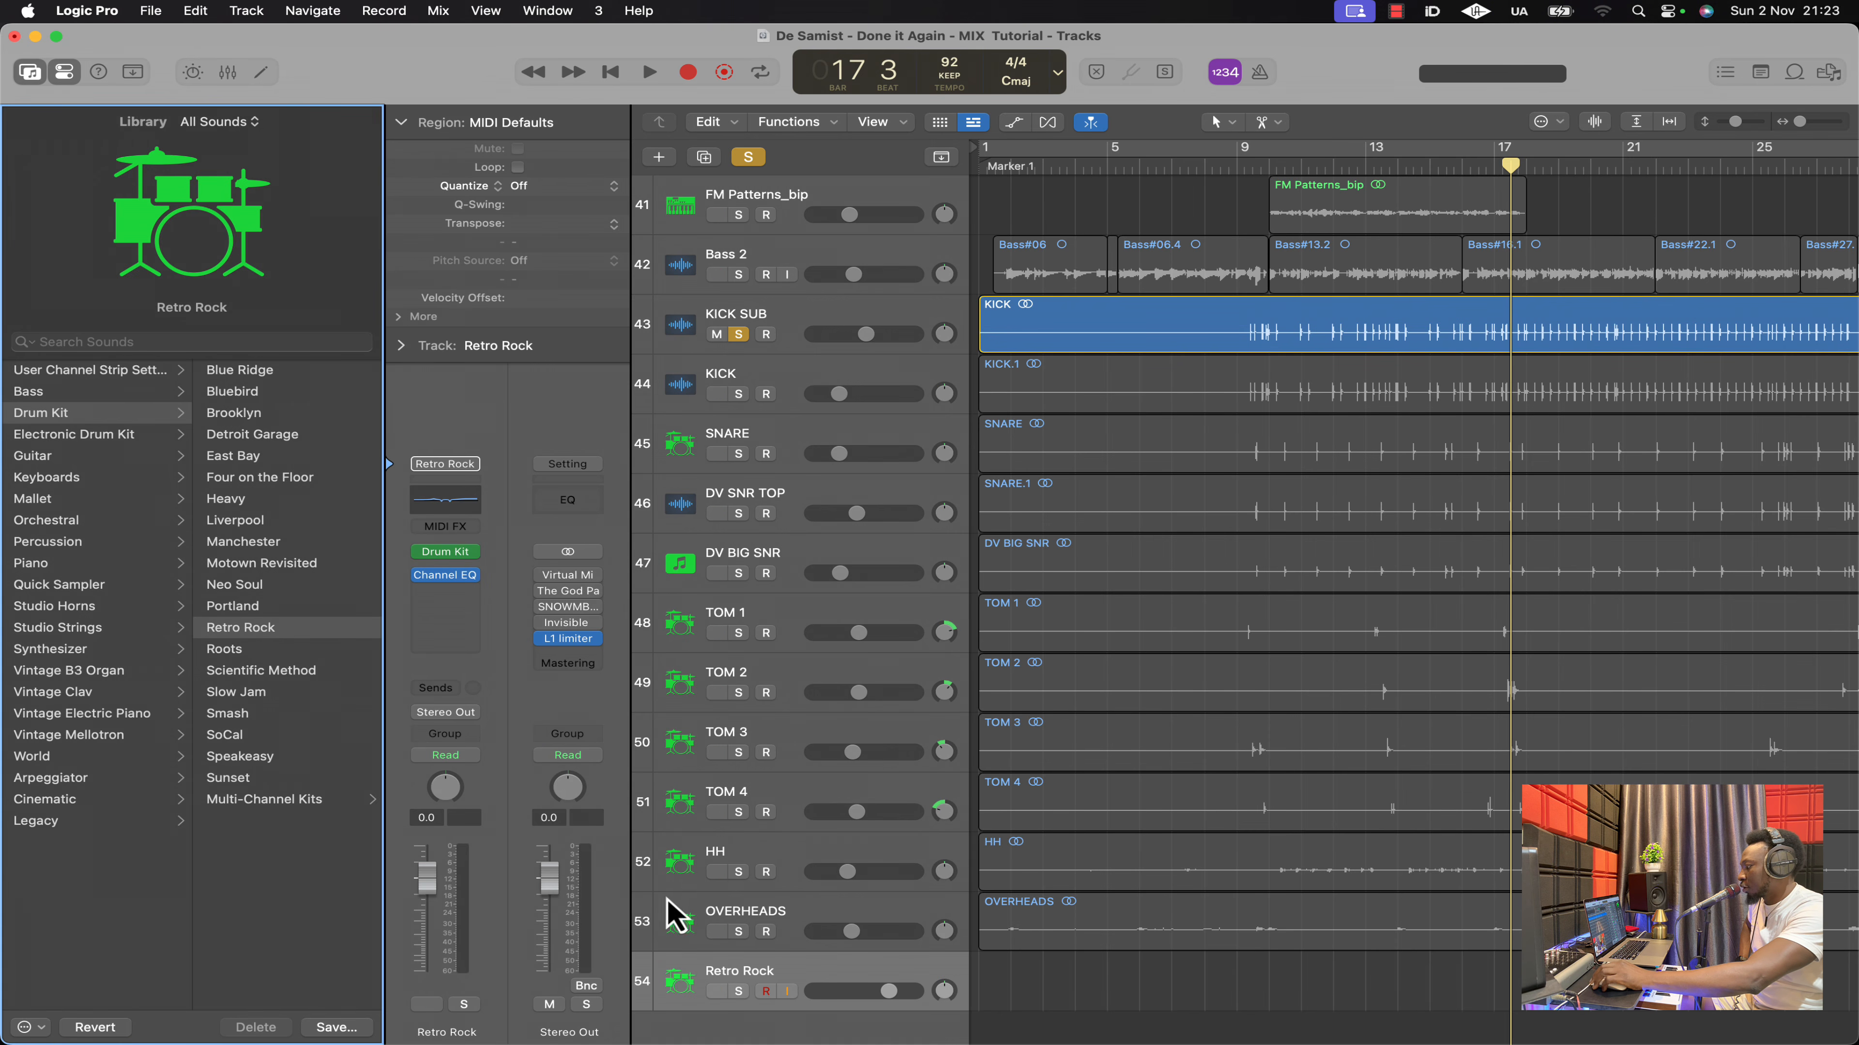
Lower the Retro Rock track's volume to -11.6 dB and clear the solo on the other tracks
left_click(769, 997)
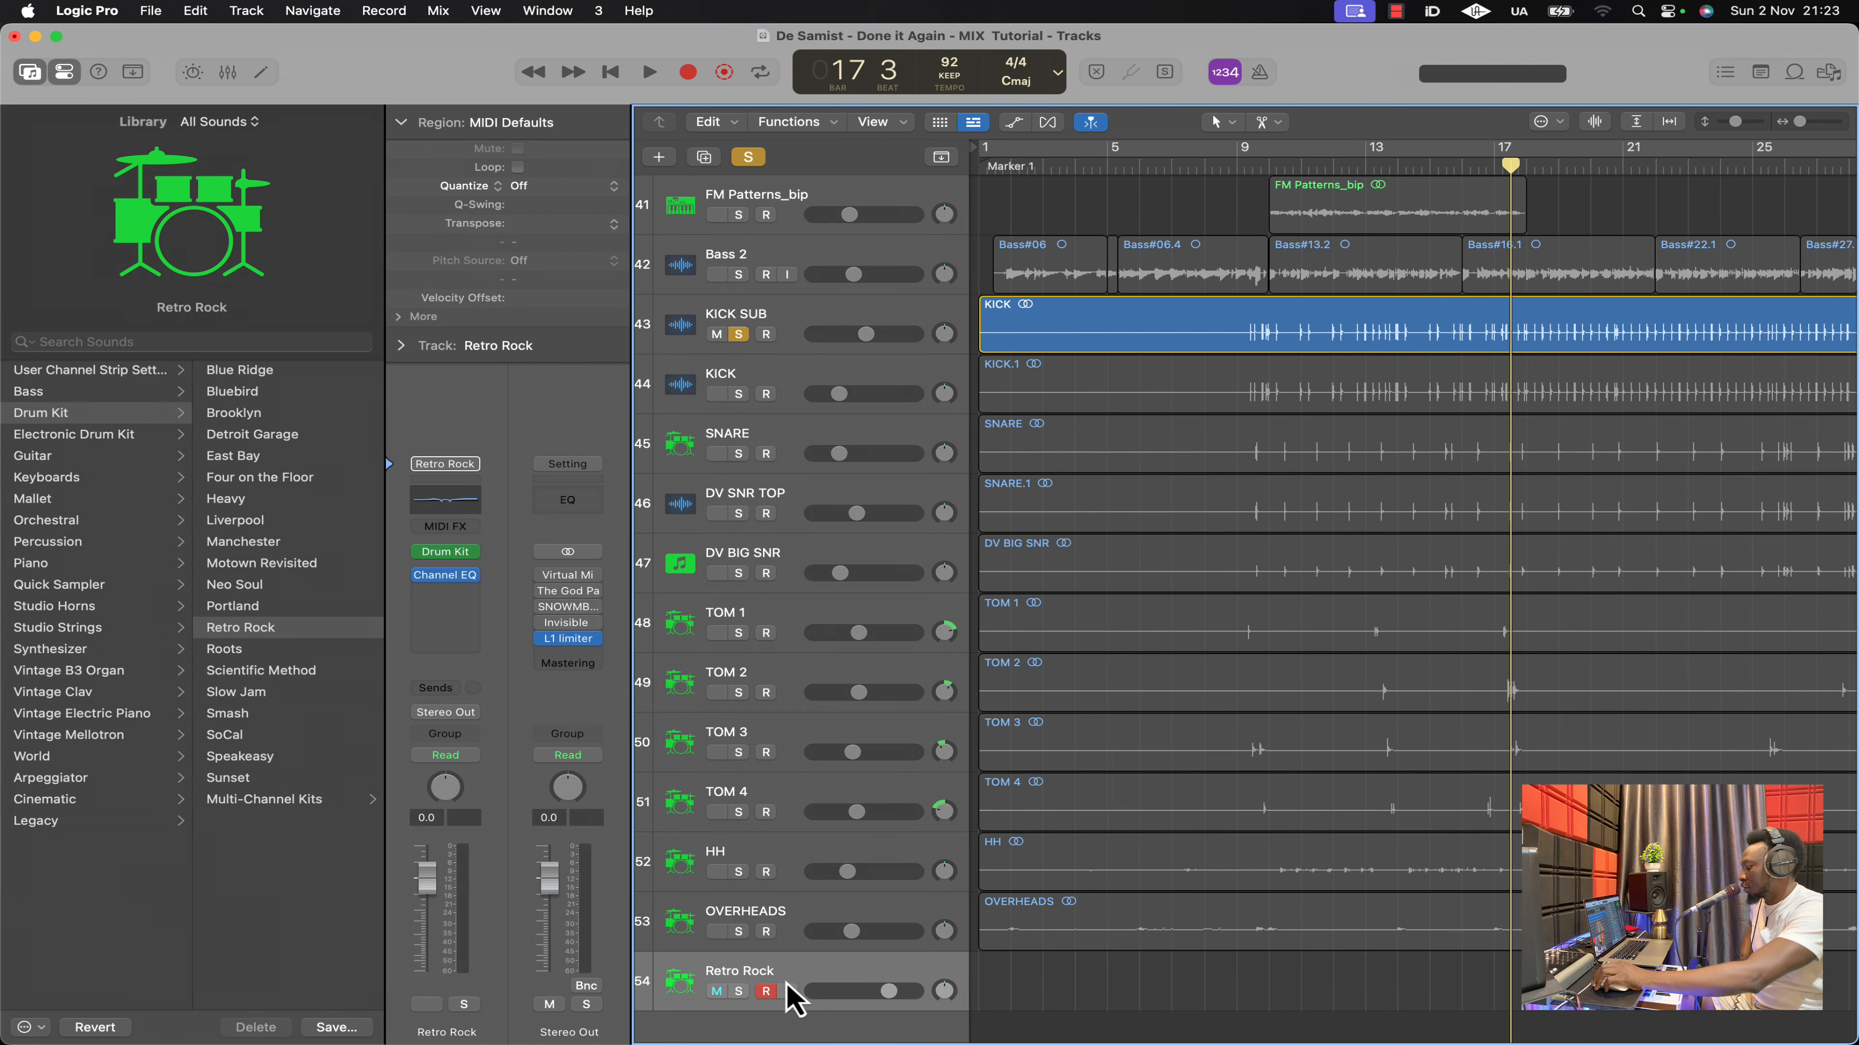
left_click_drag(888, 991, 849, 992)
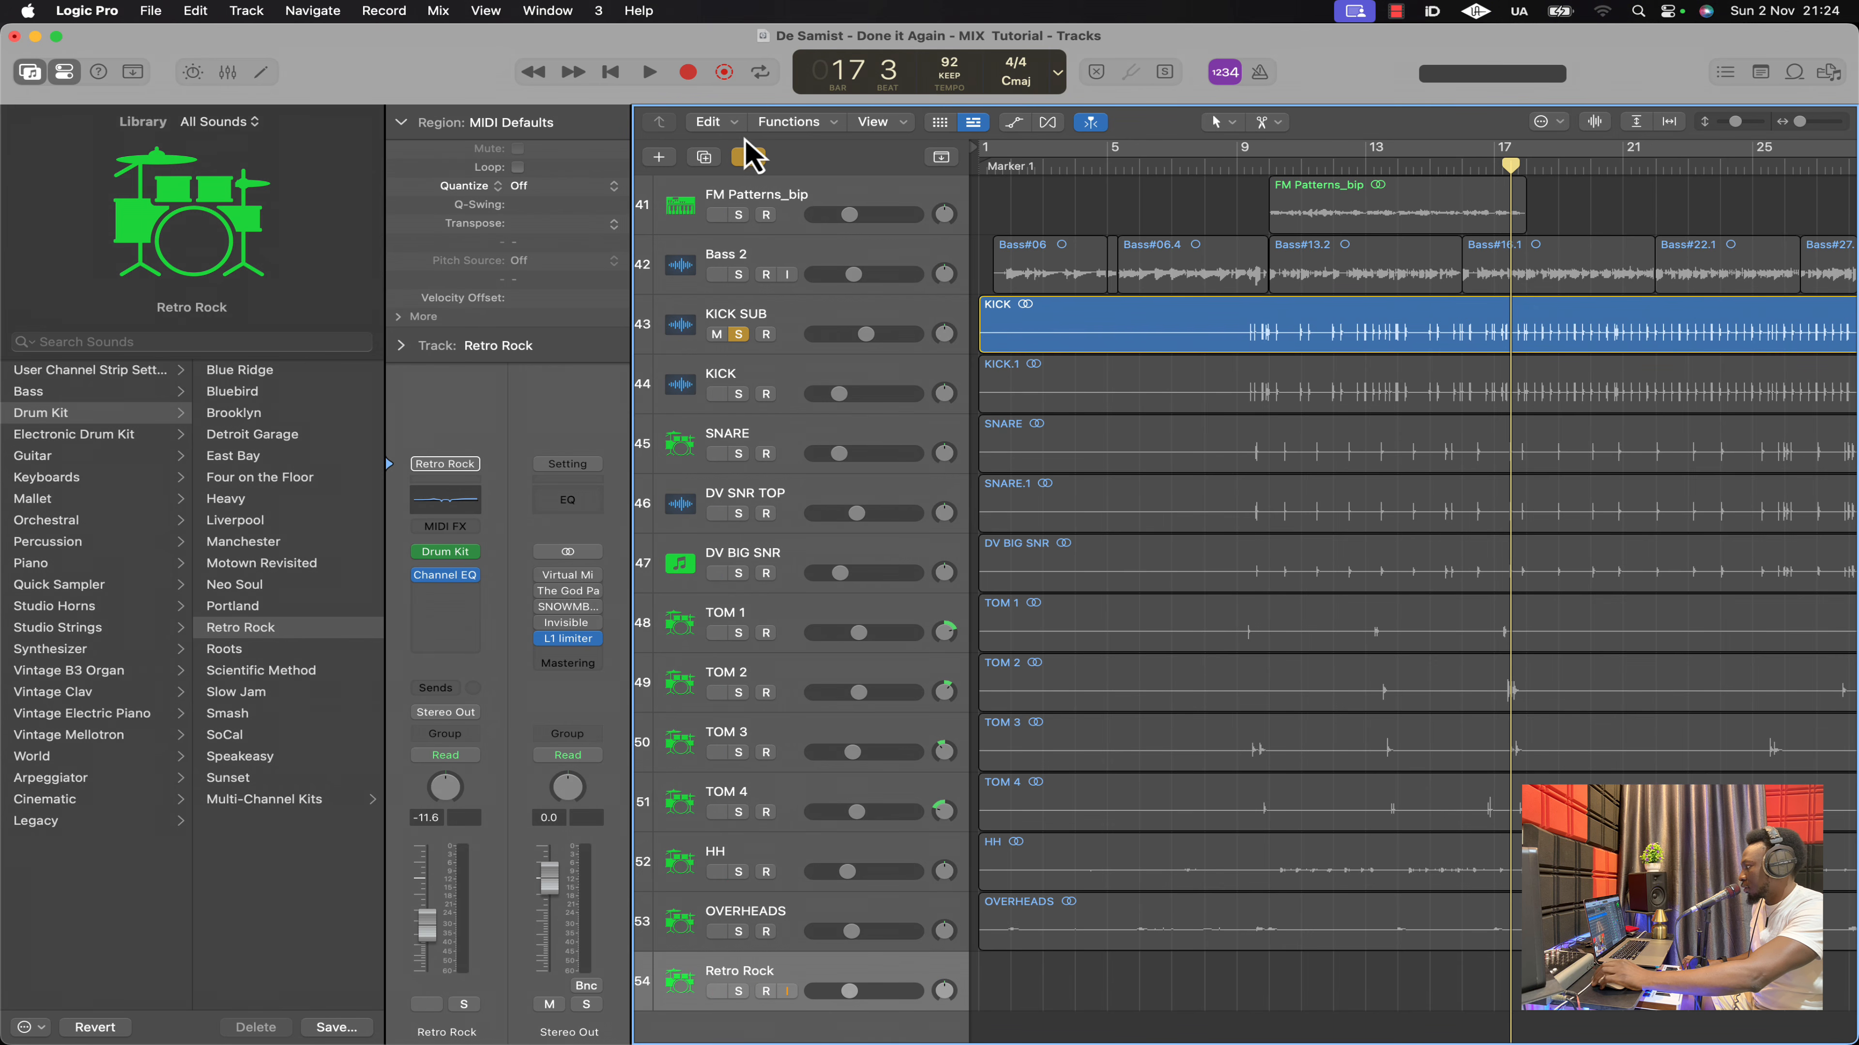
left_click(748, 157)
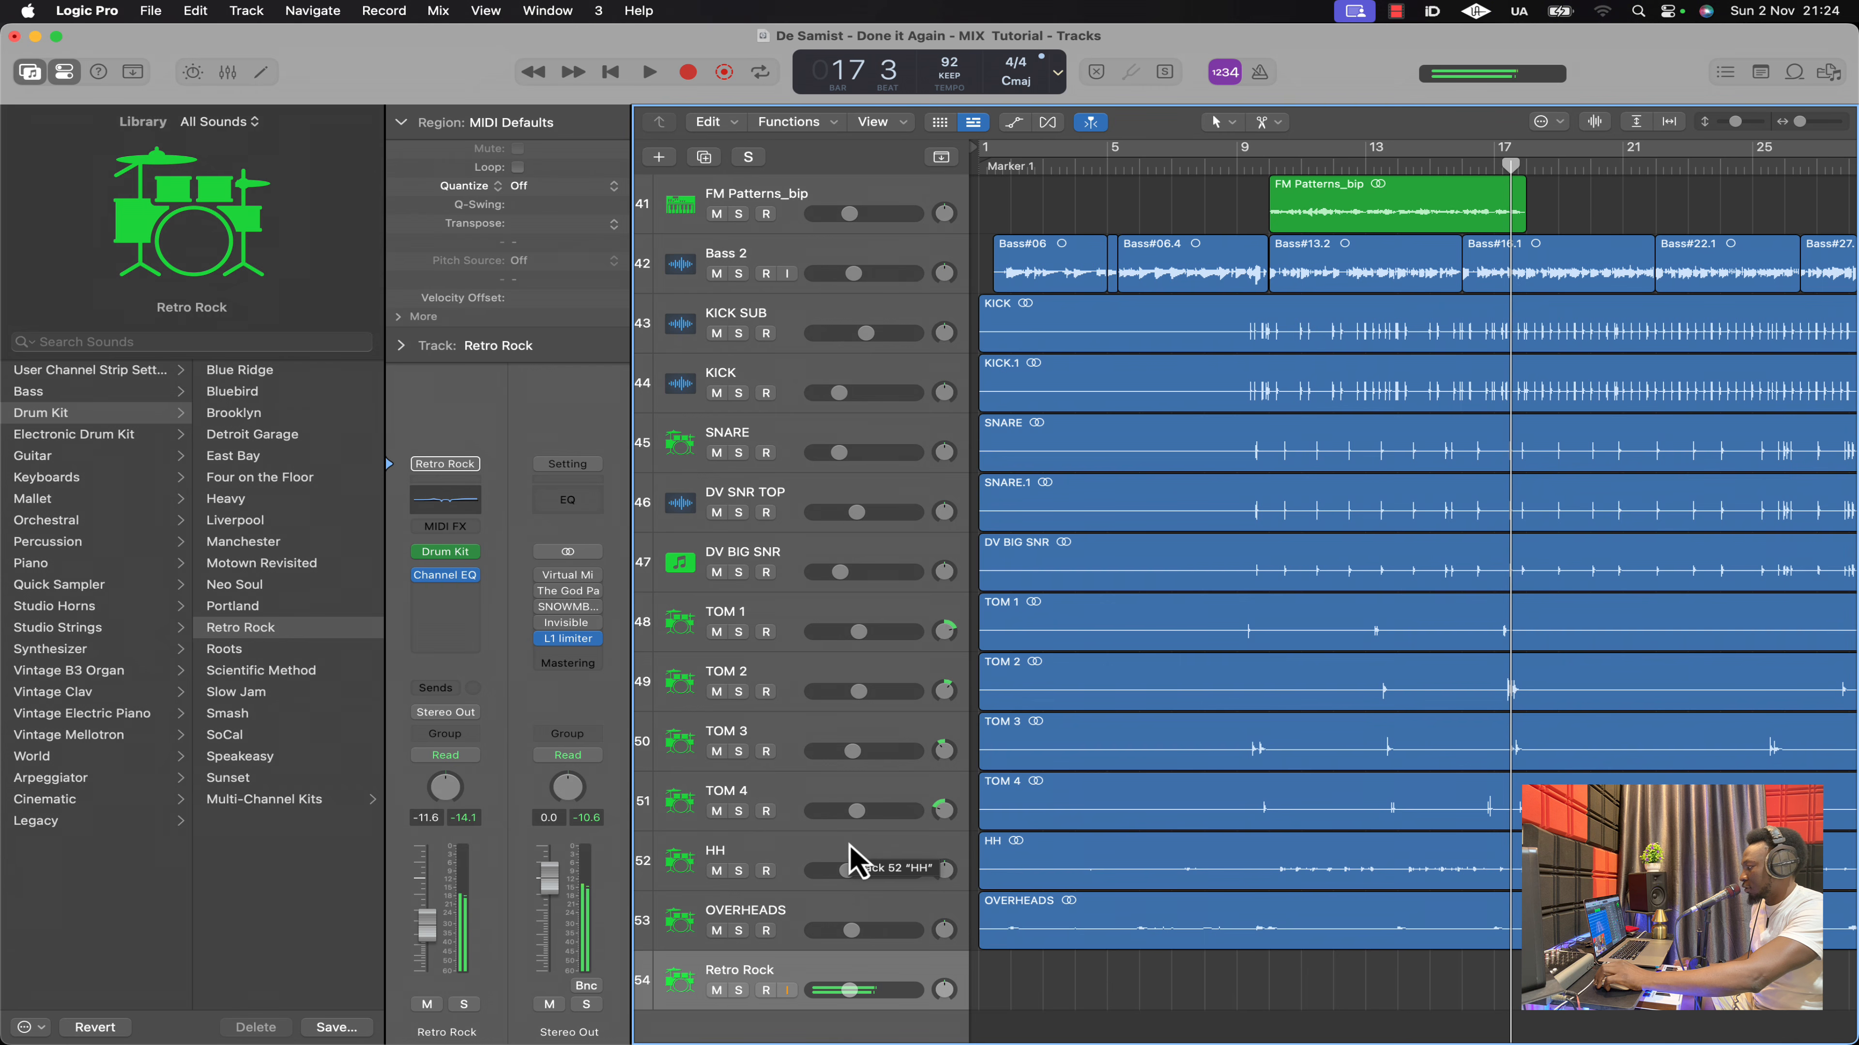
Examine the toms, snare, kick, crash and hi-hat options of the Retro Rock kit in Drum Kit Designer, and close the plug-in window
left_click(445, 575)
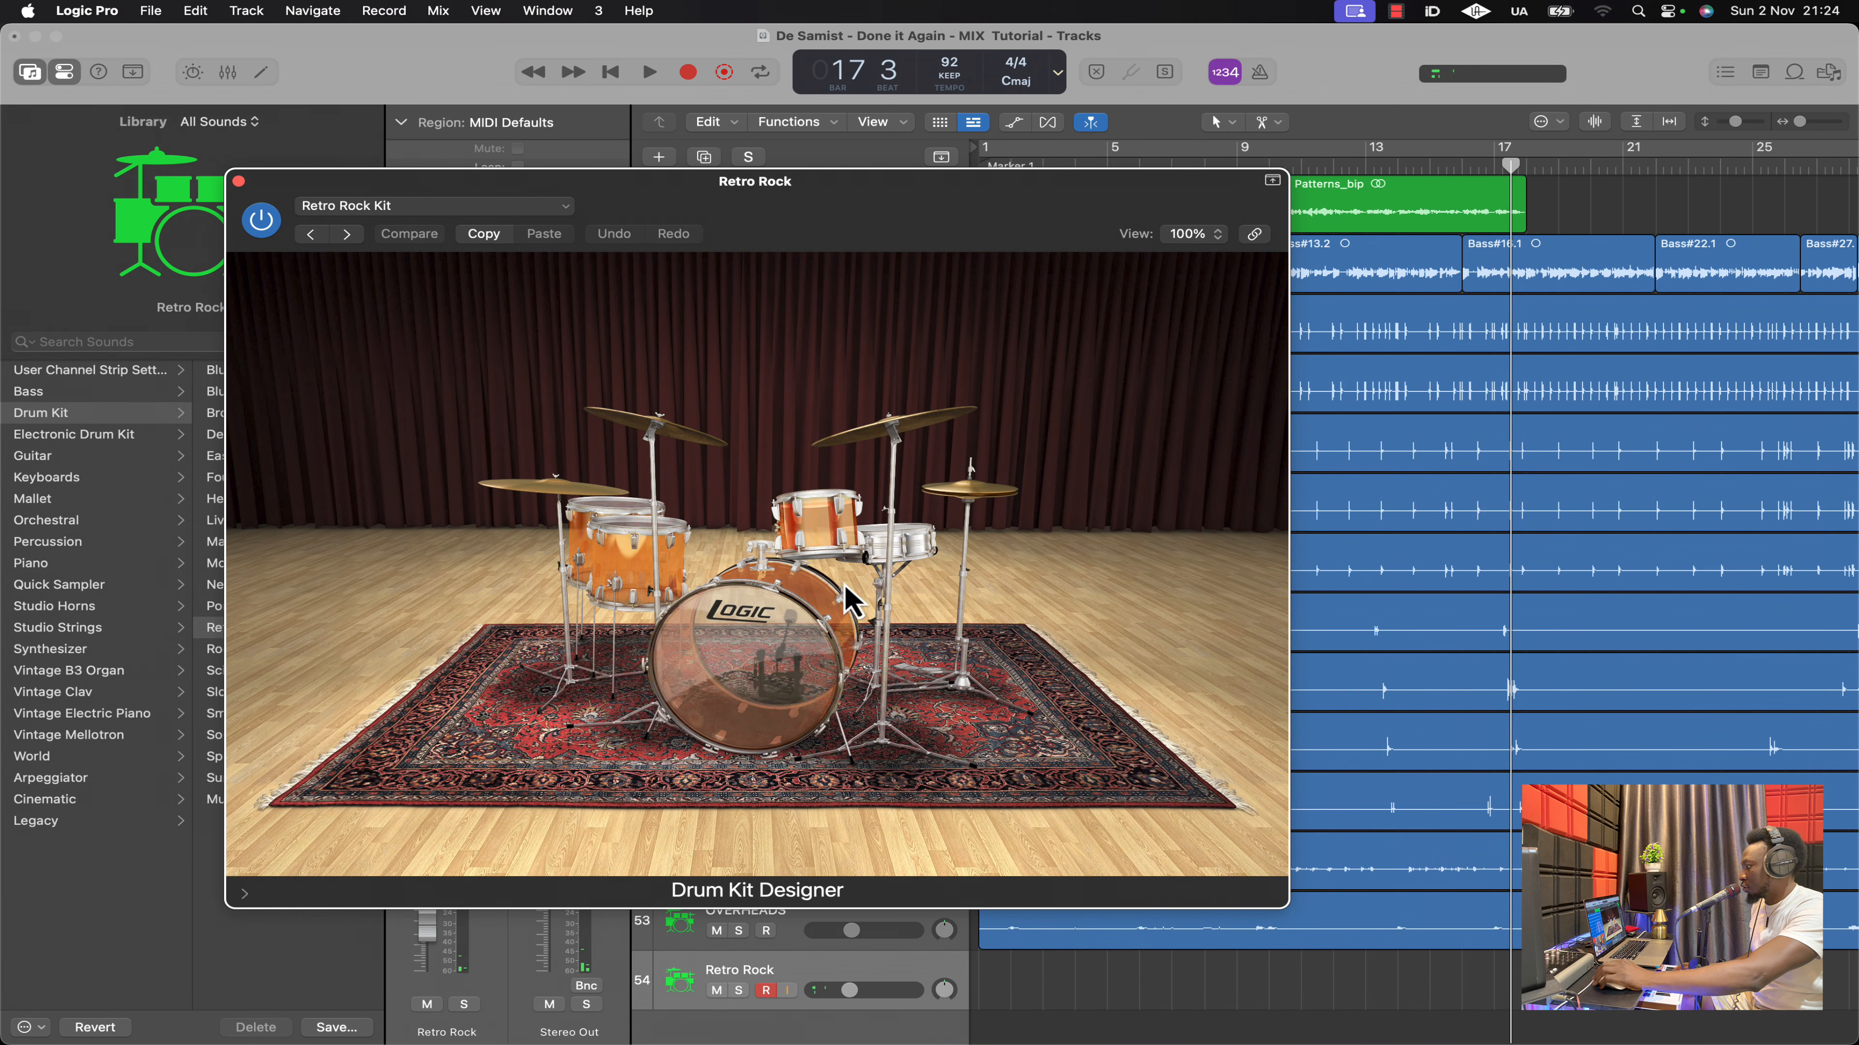
left_click(842, 516)
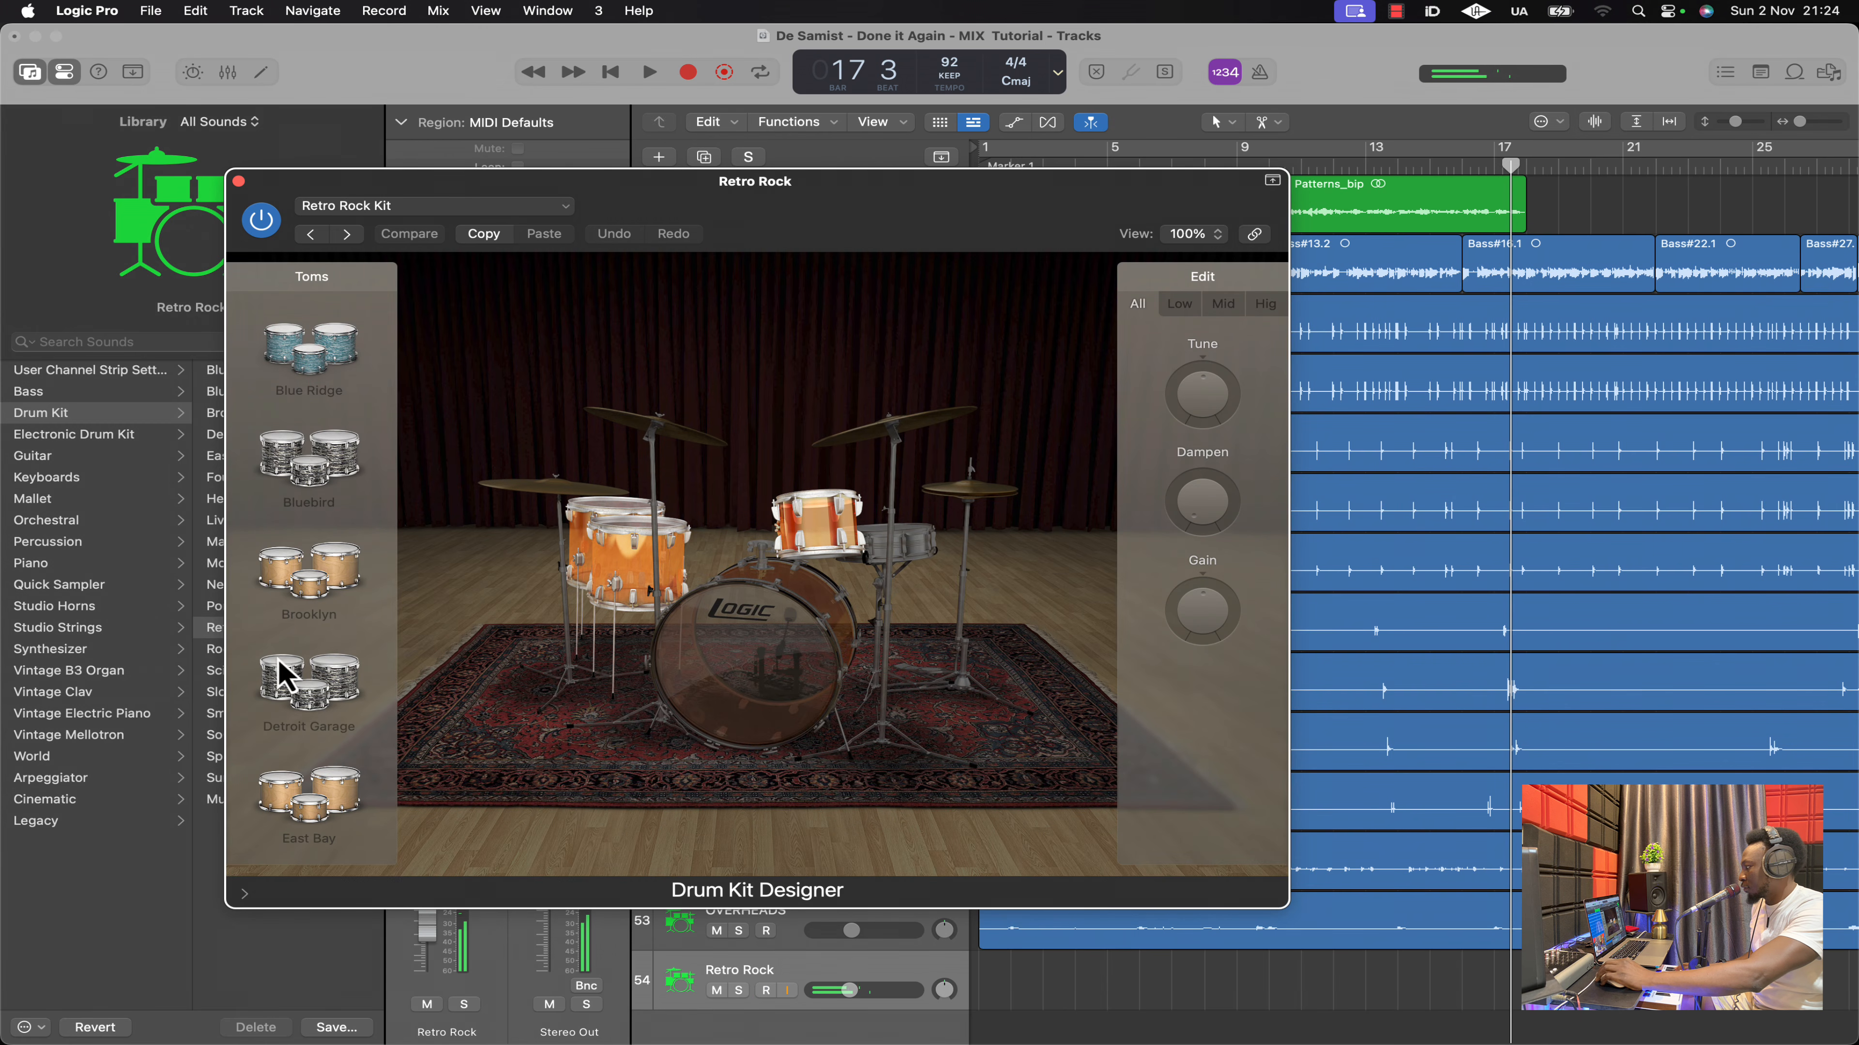
left_click(924, 550)
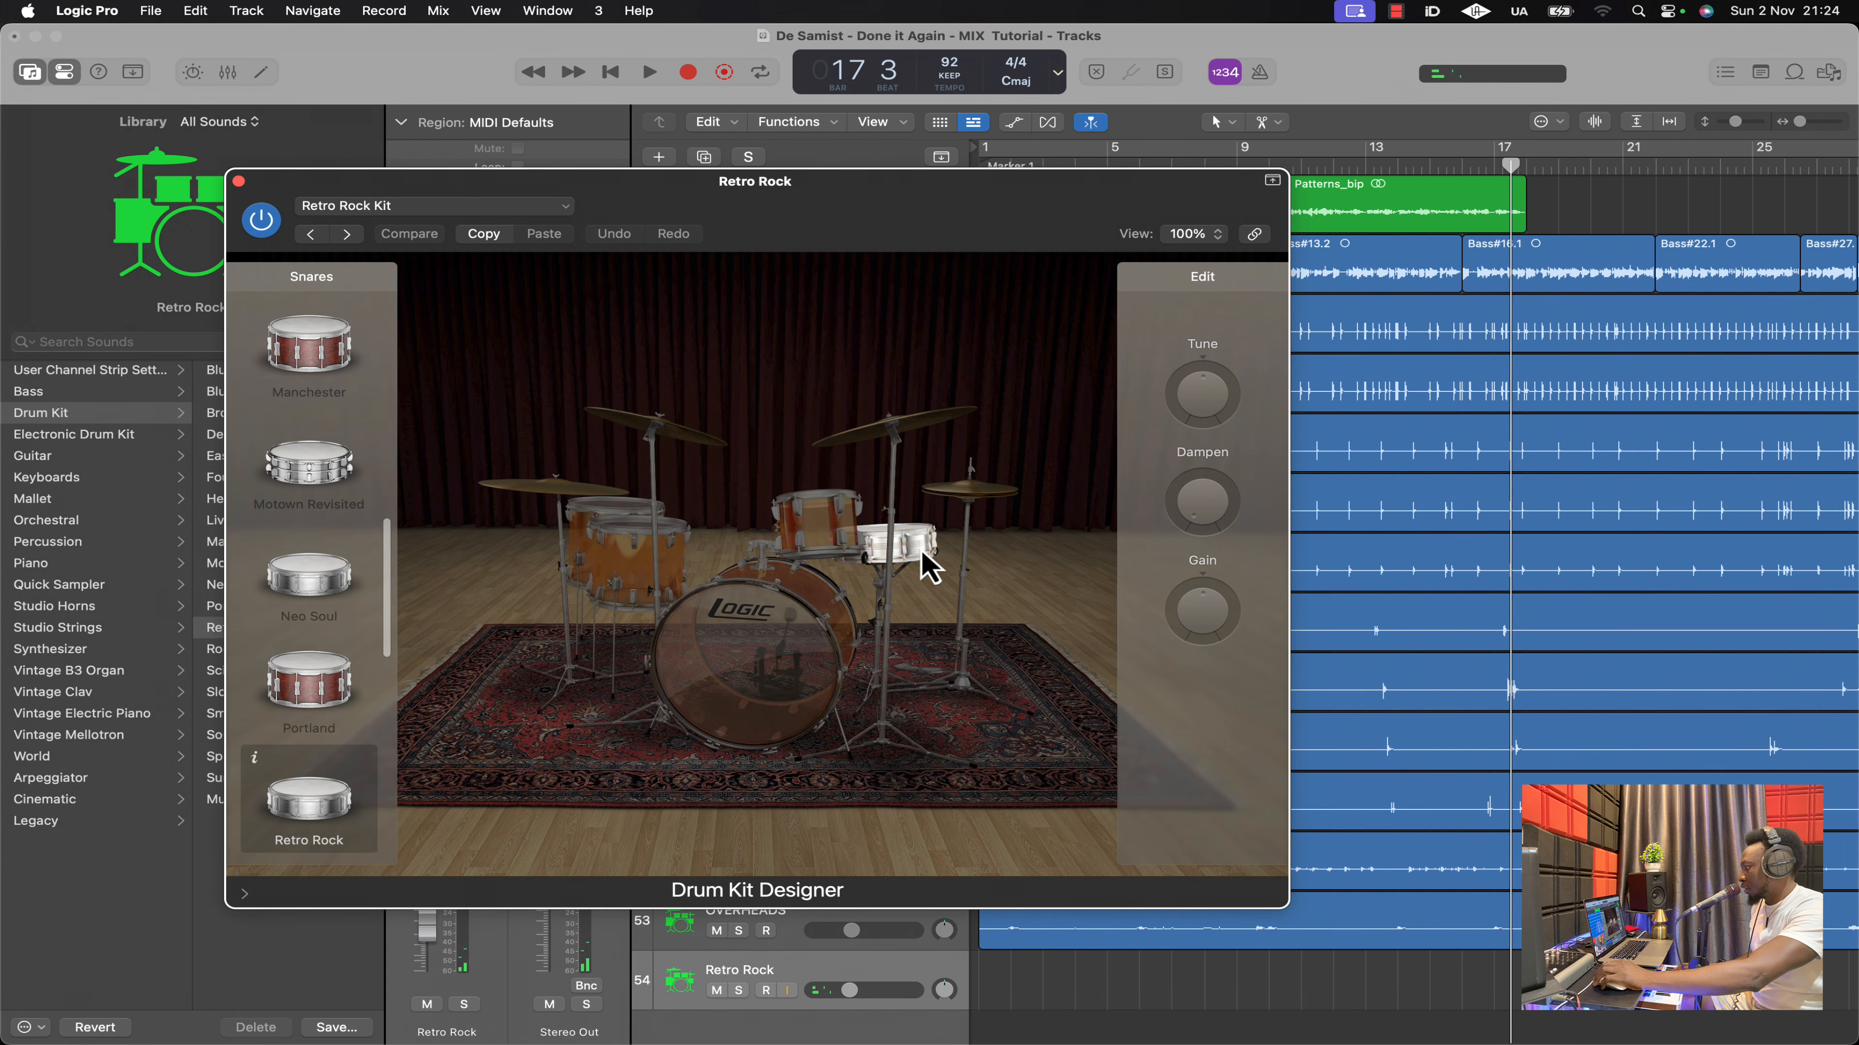
left_click(688, 630)
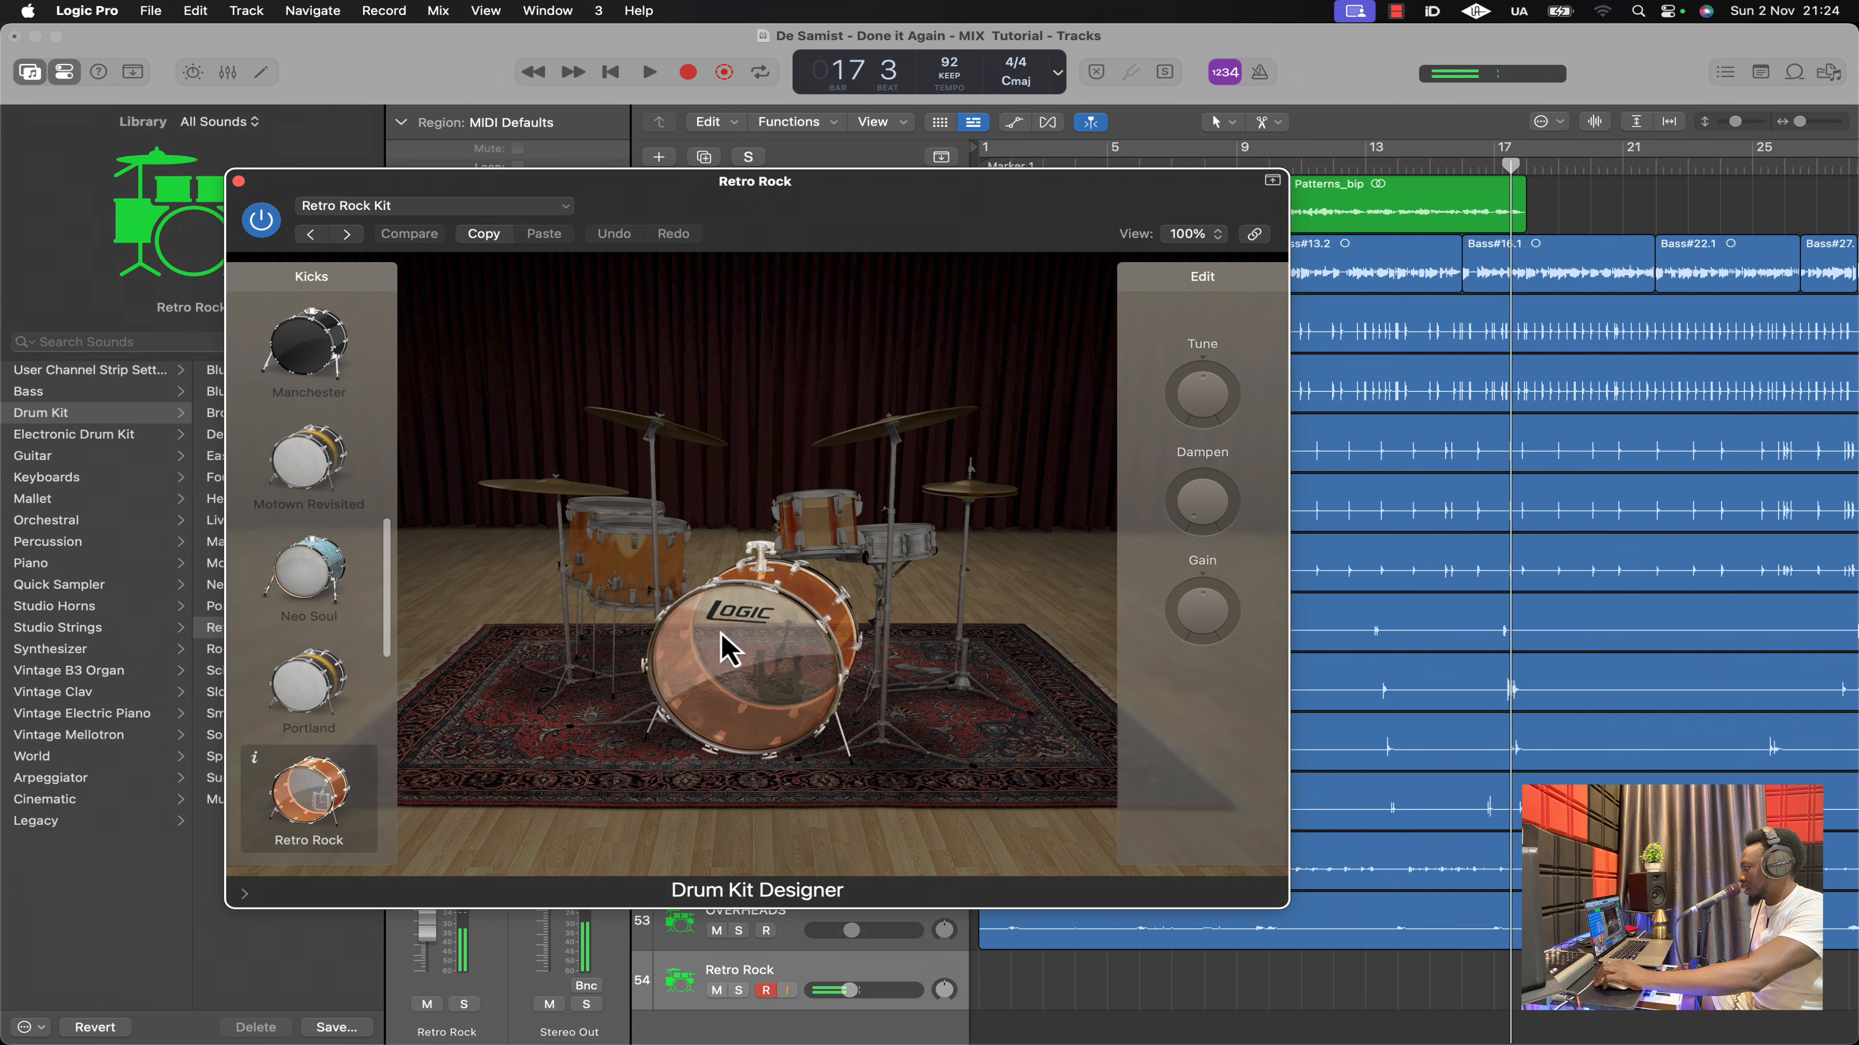
left_click(870, 441)
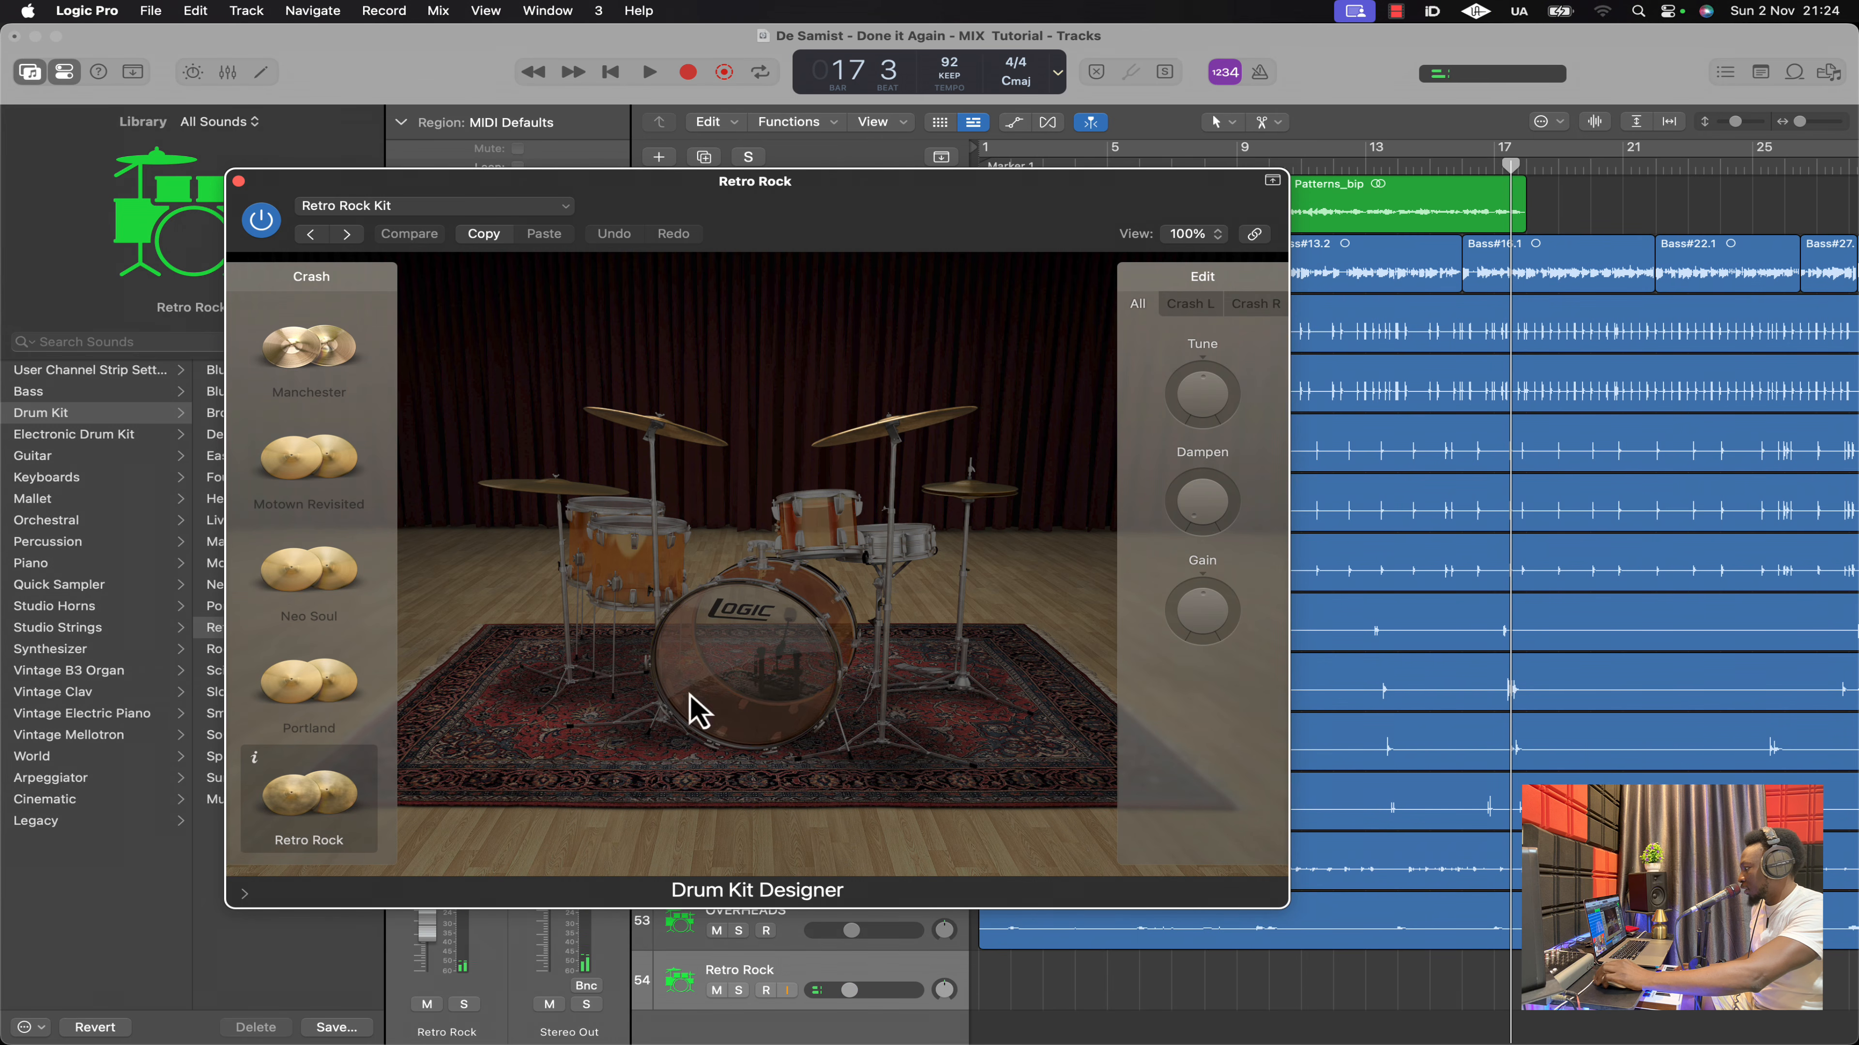
left_click(977, 492)
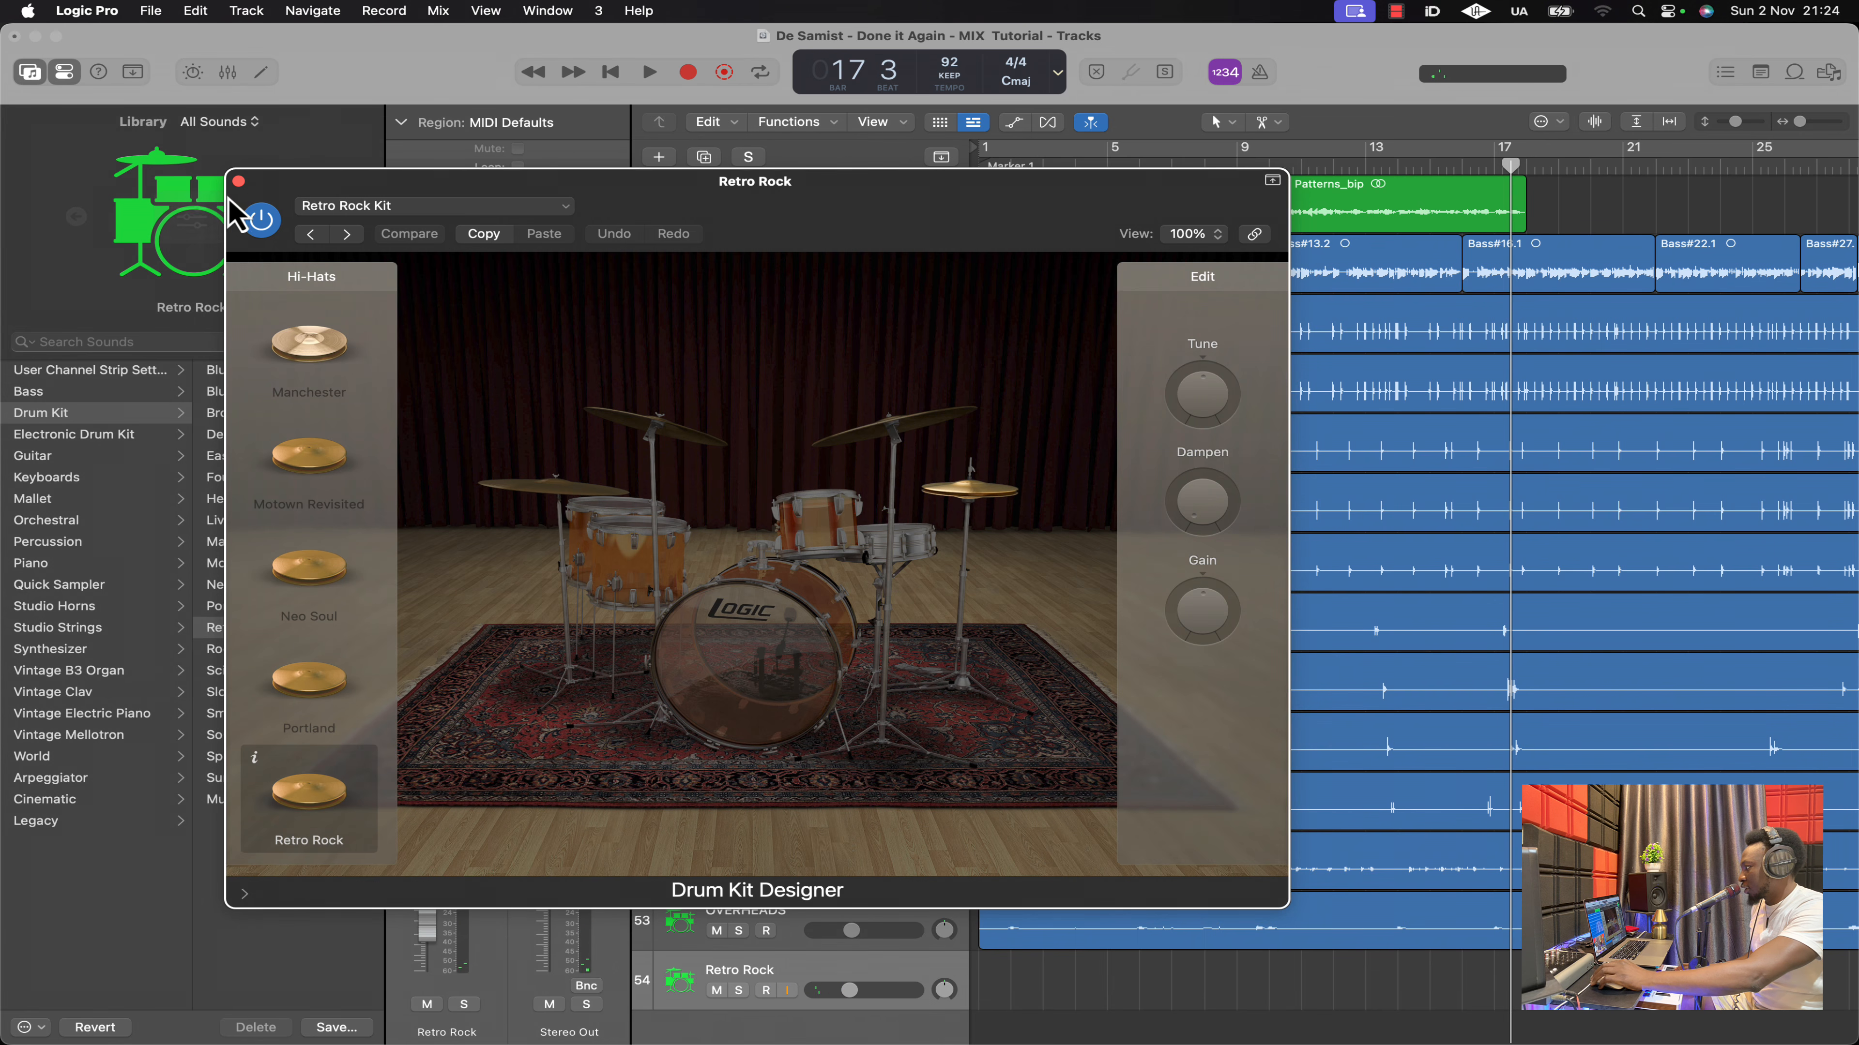
left_click(239, 181)
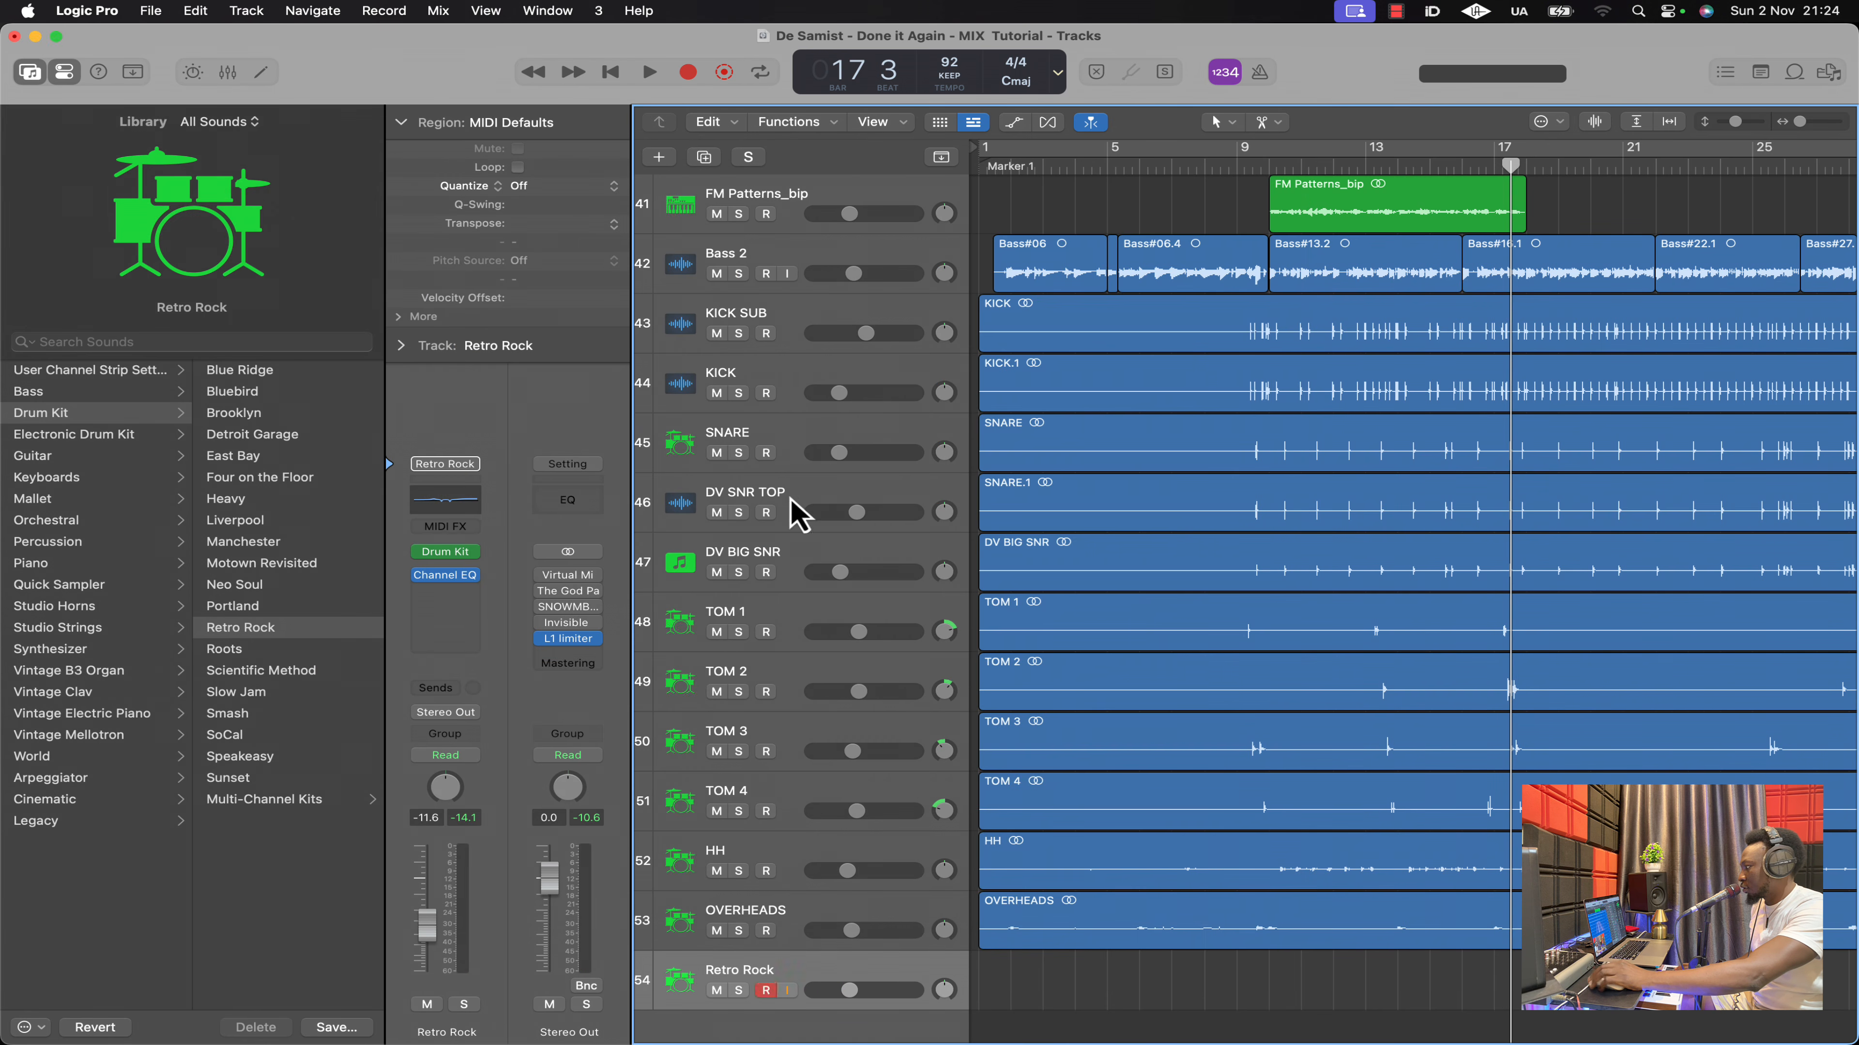
Switch the Retro Rock track's Drum Kit Designer instrument from stereo to its Multi-Output version
left_click(453, 553)
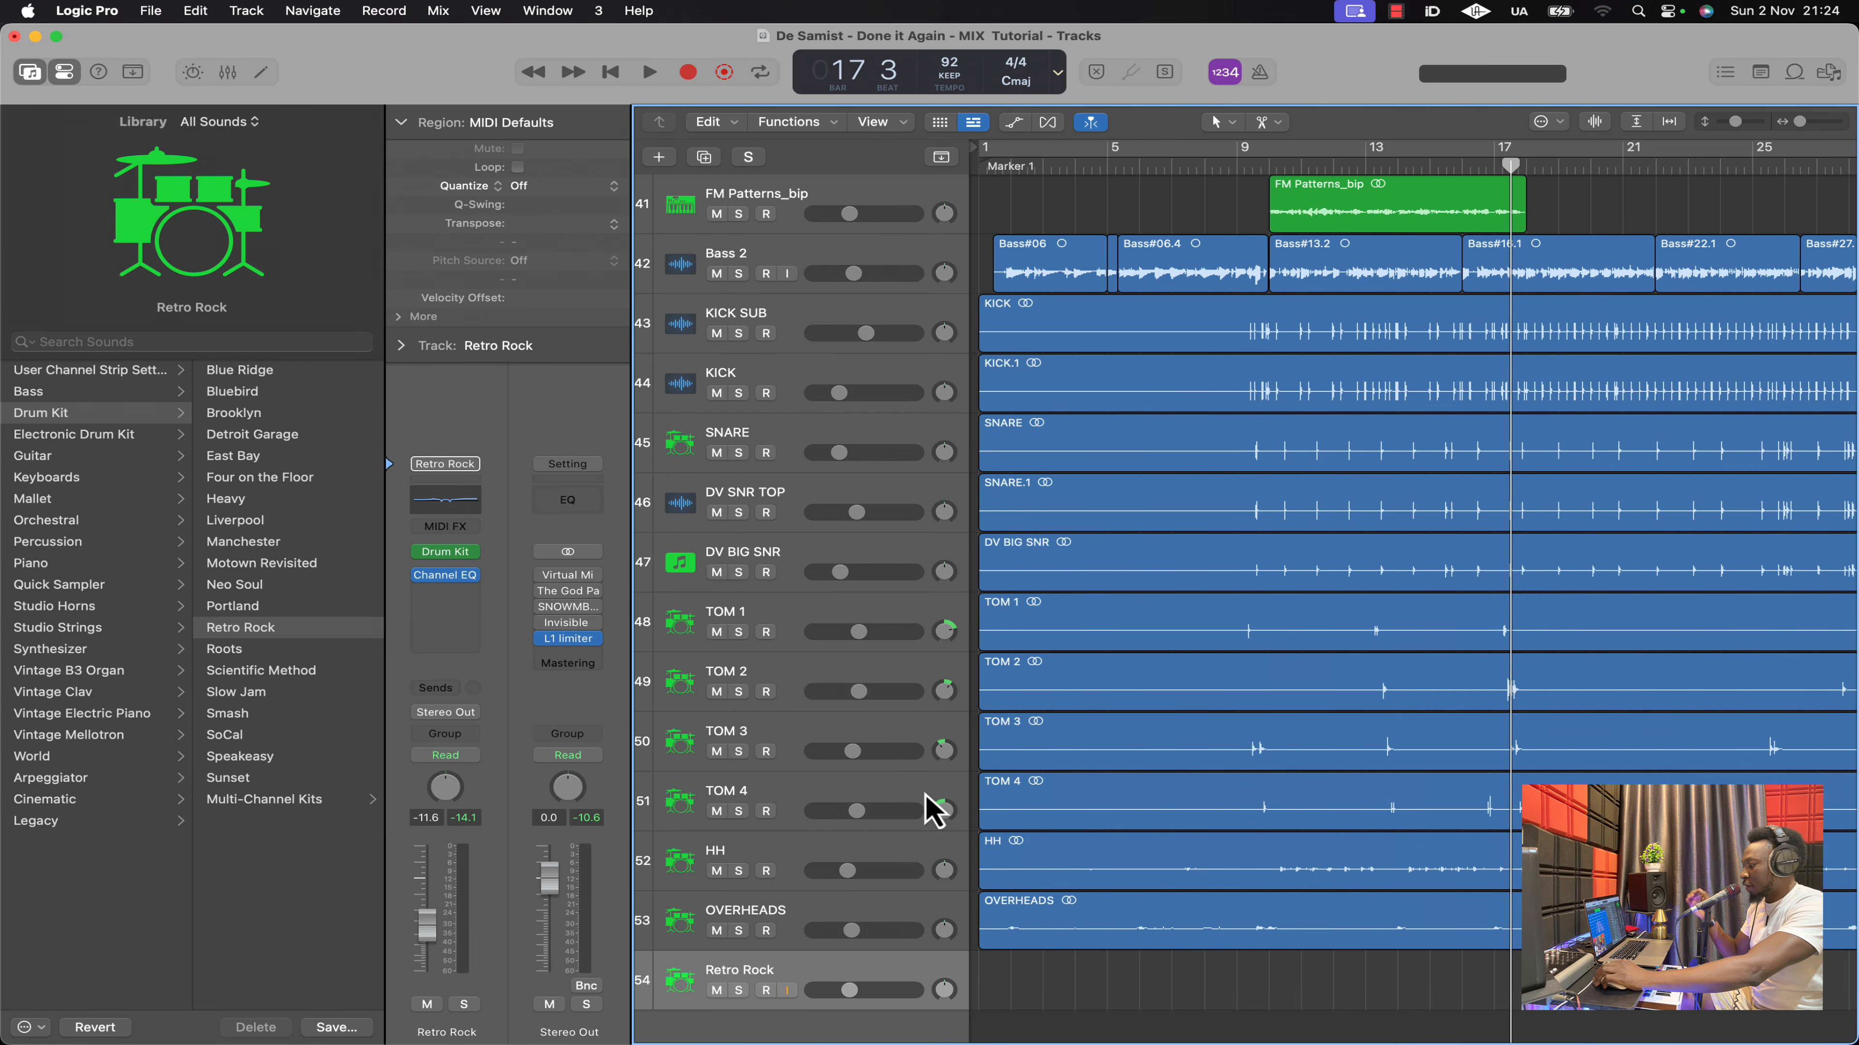
left_click(785, 988)
scroll(785, 1003, "down", 2)
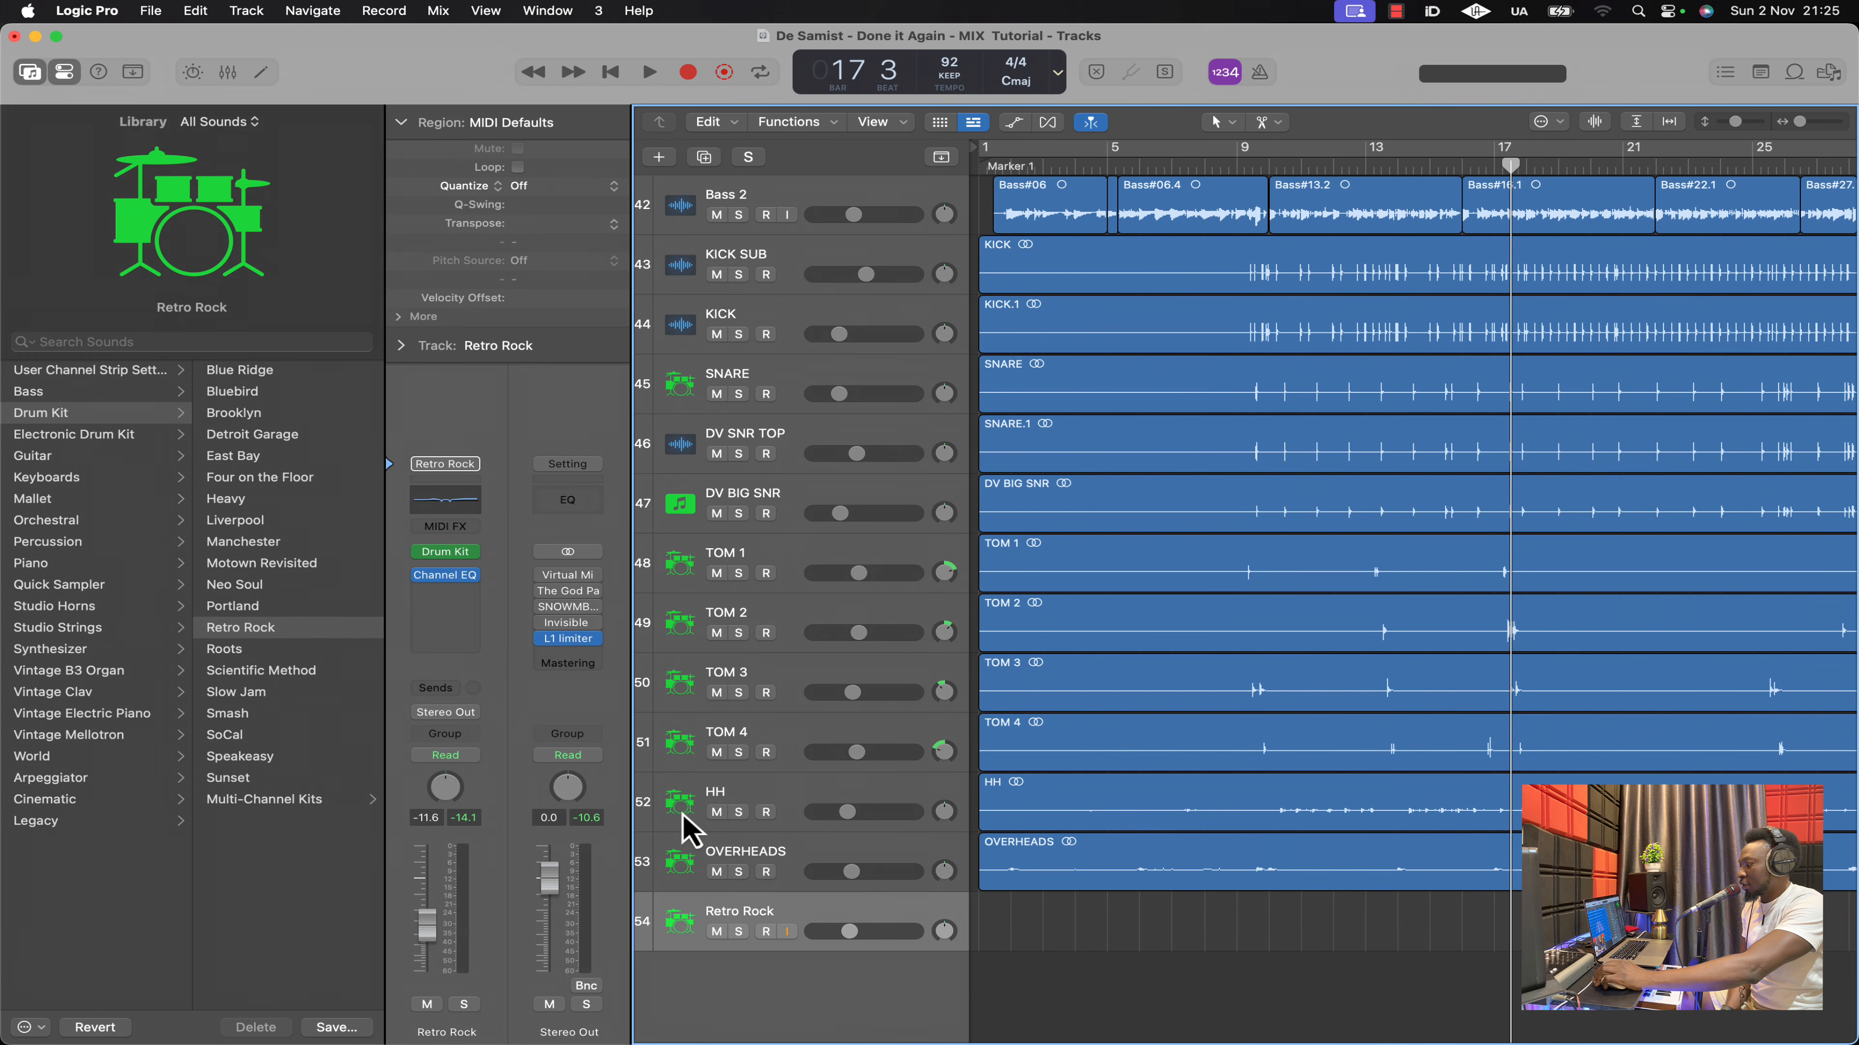
left_click(472, 552)
mouse_move(542, 582)
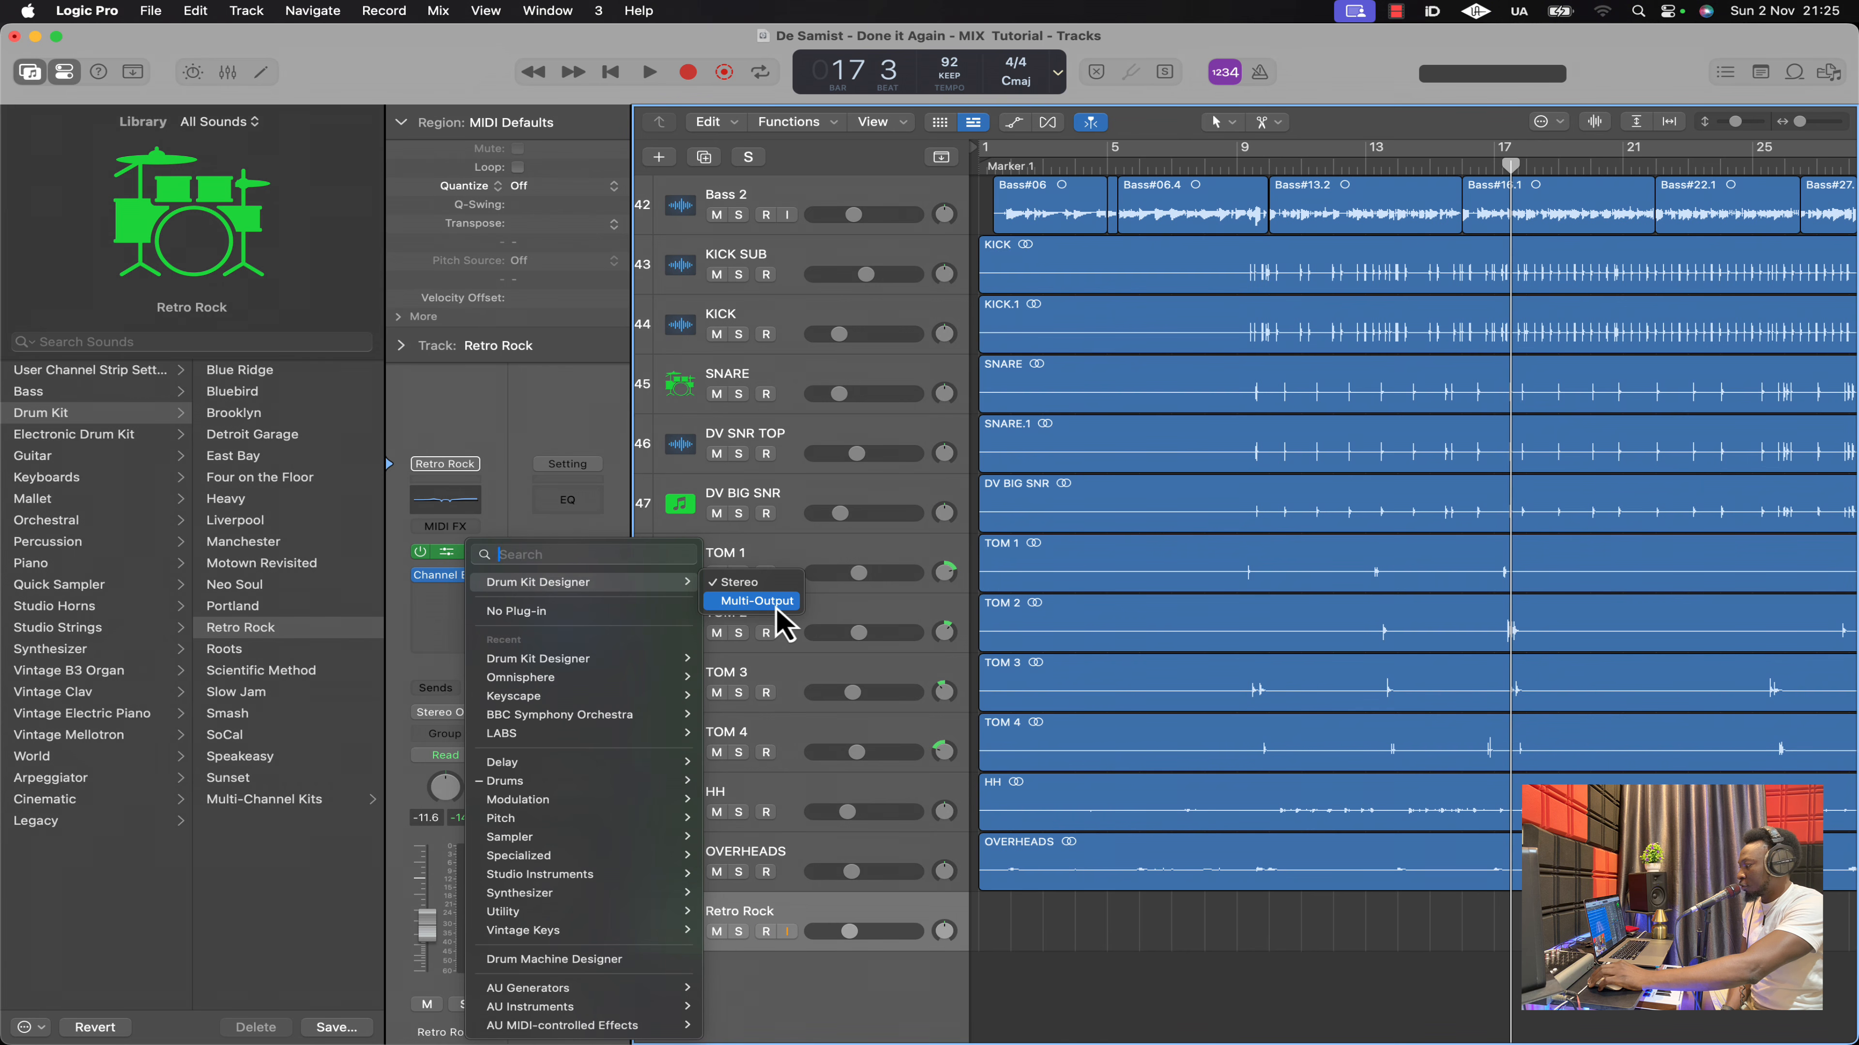
left_click(772, 602)
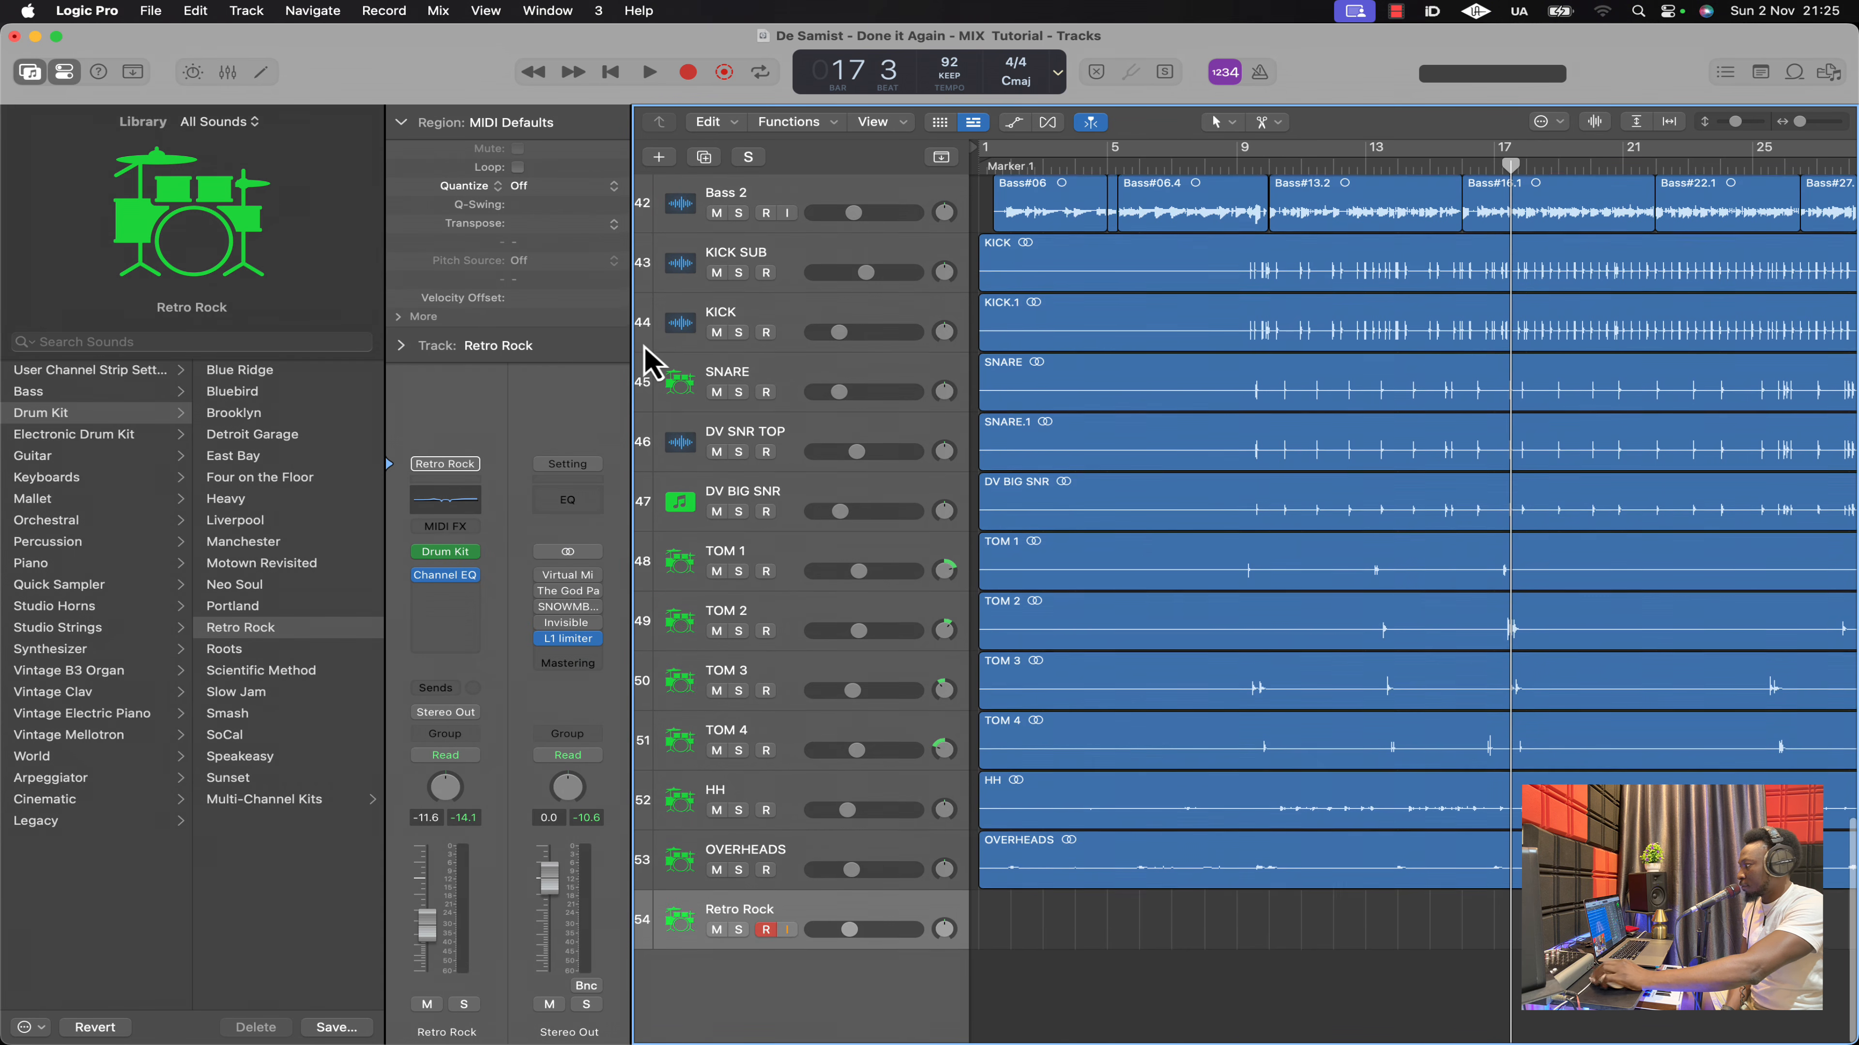
Add four aux output channels to the Retro Rock channel strip in the mixer
left_click(228, 72)
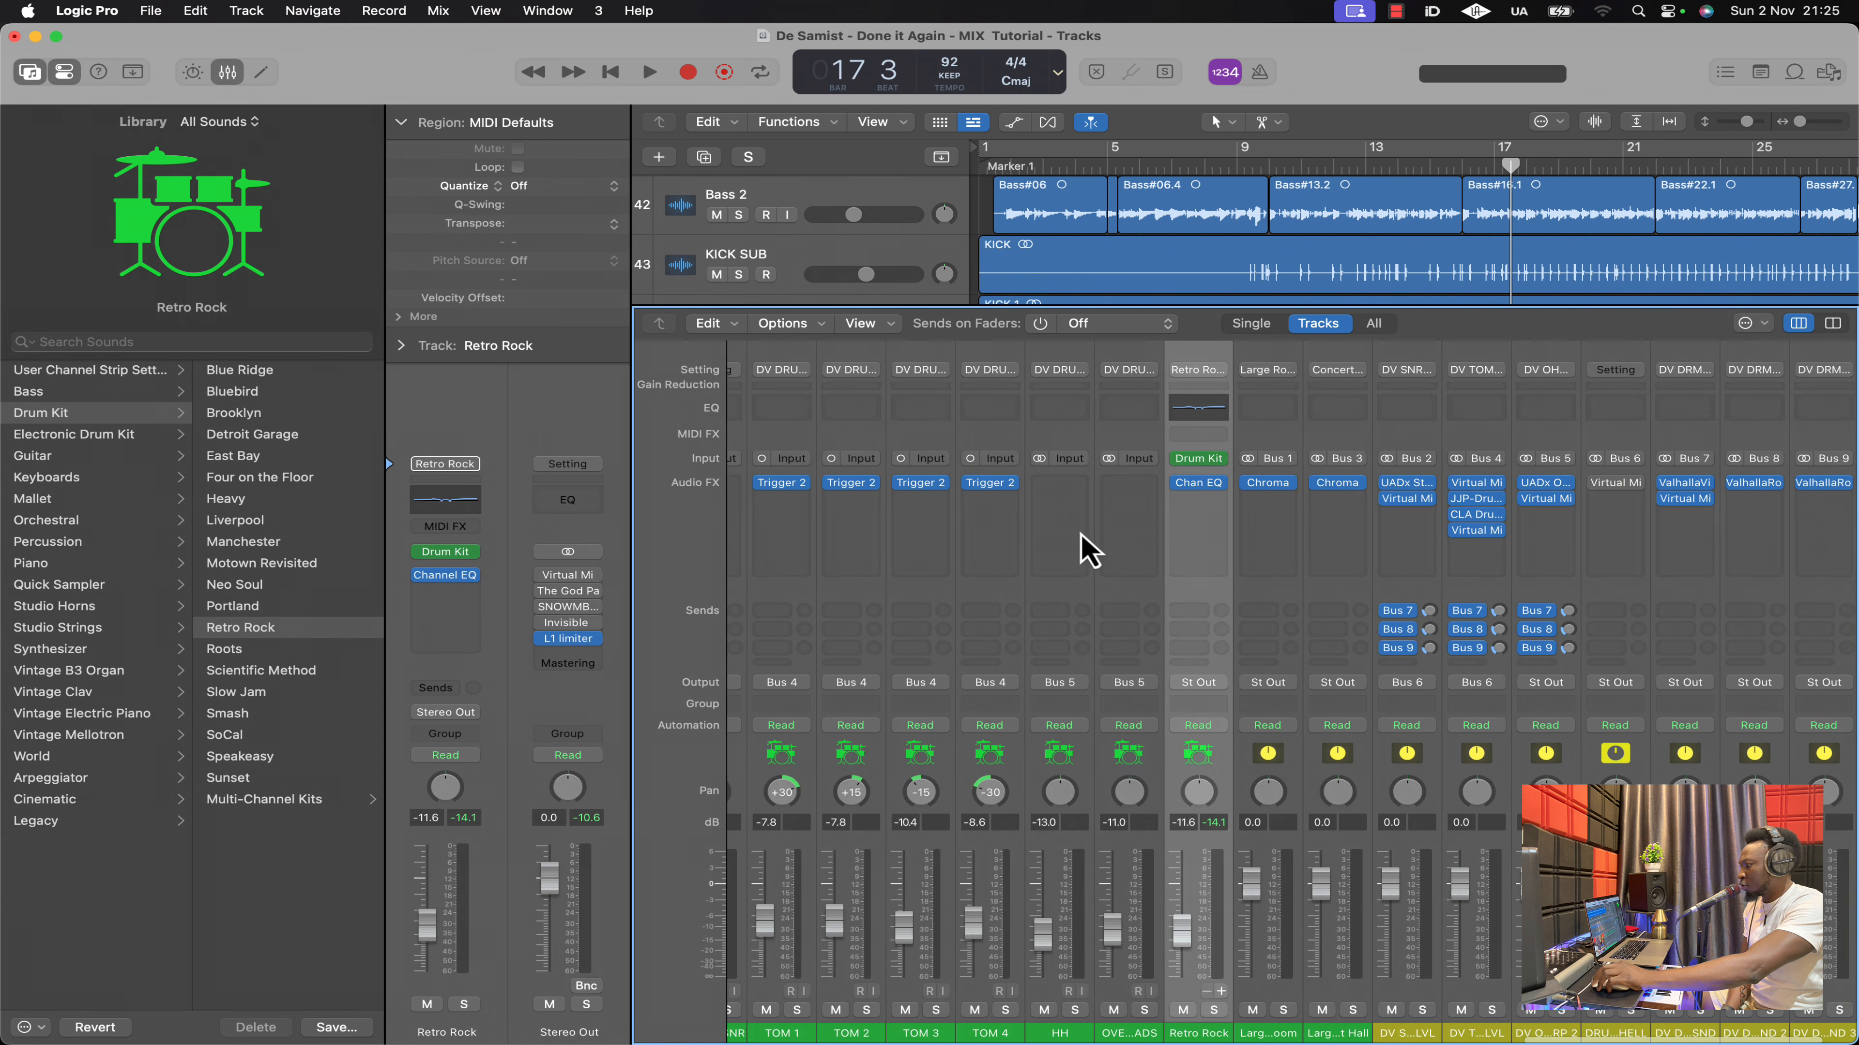
scroll(1089, 550, "right", 3)
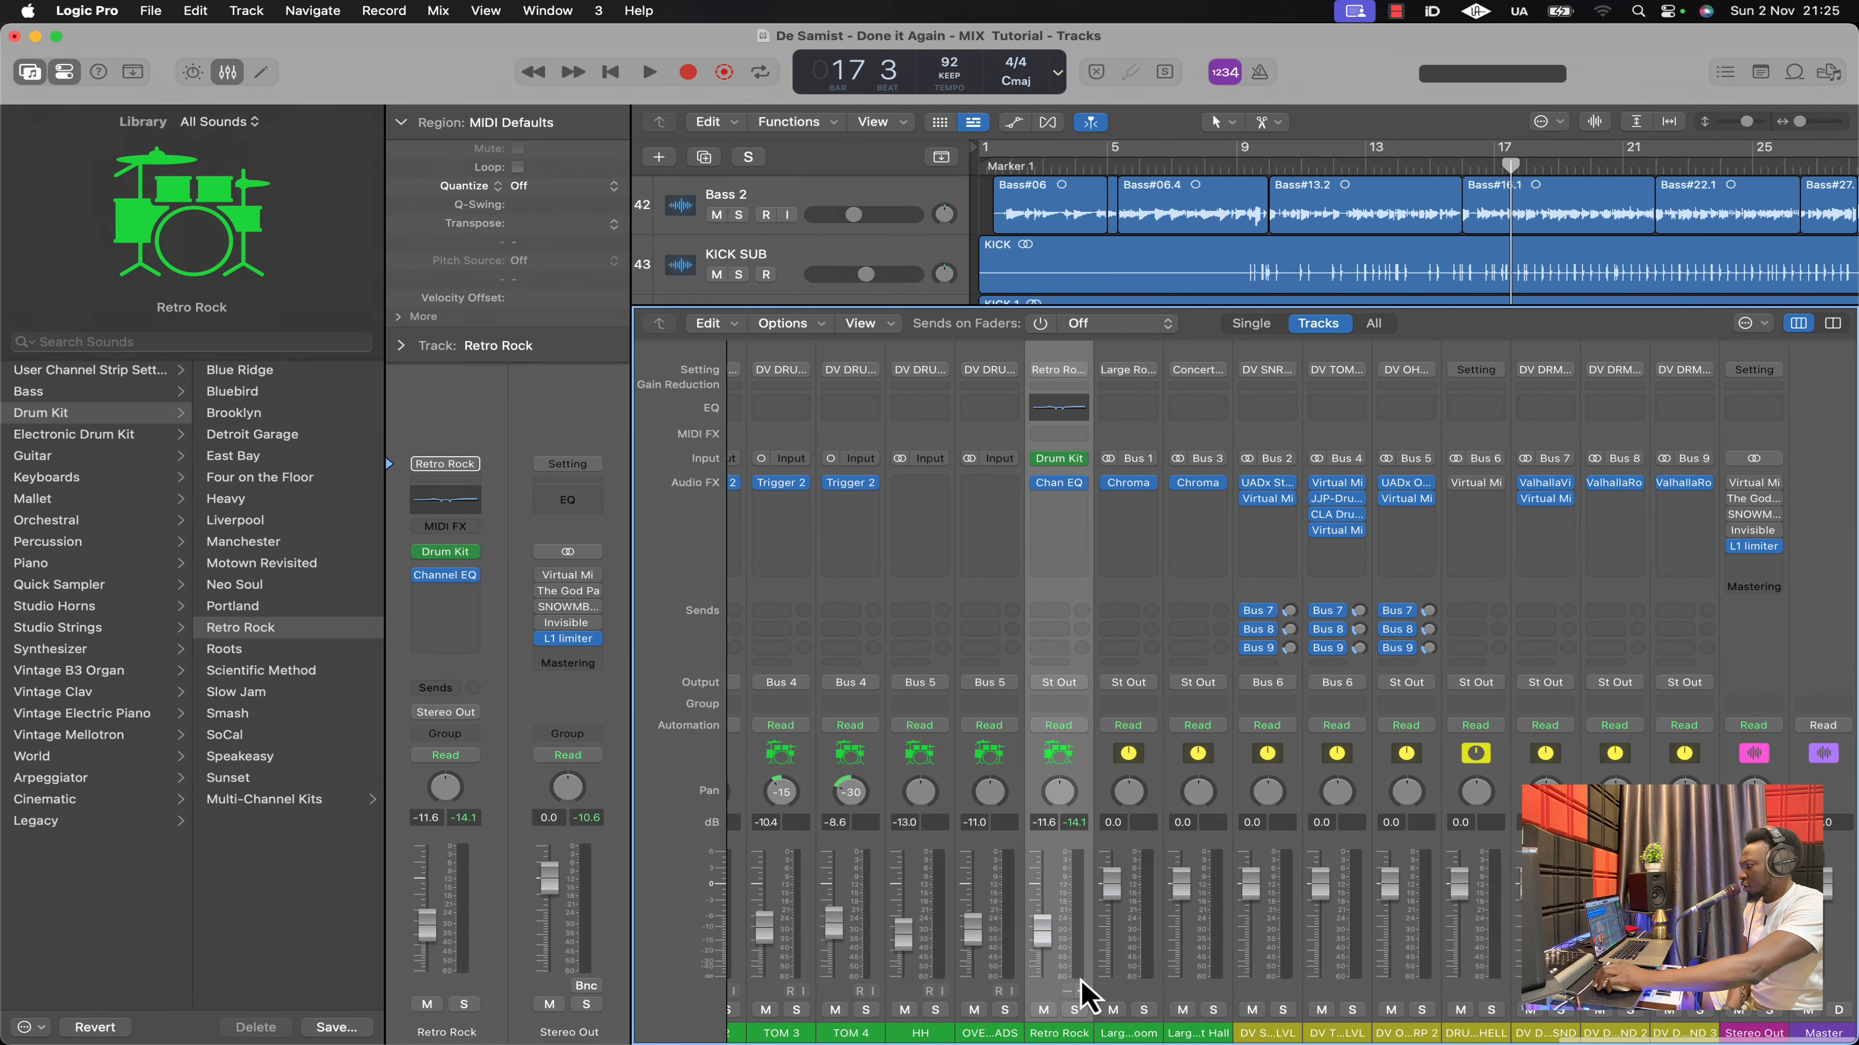
left_click(1081, 992)
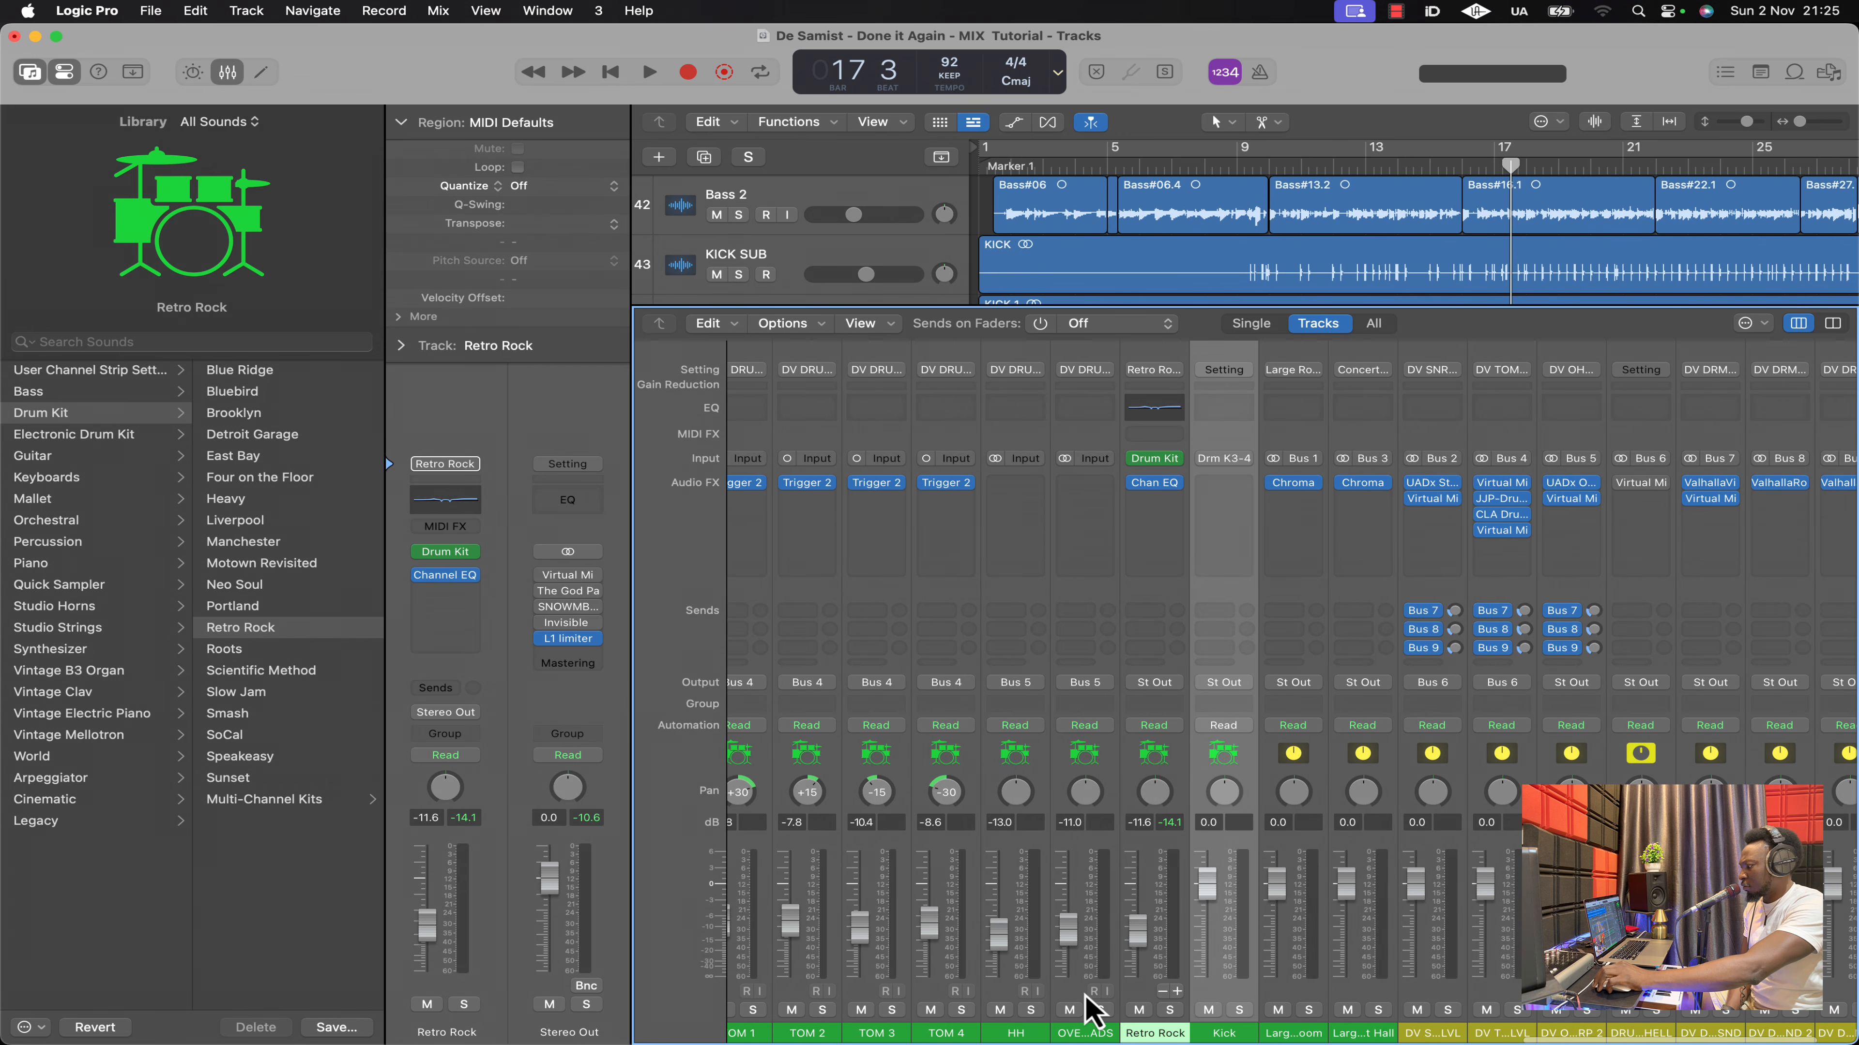
scroll(1095, 1013, "right", 3)
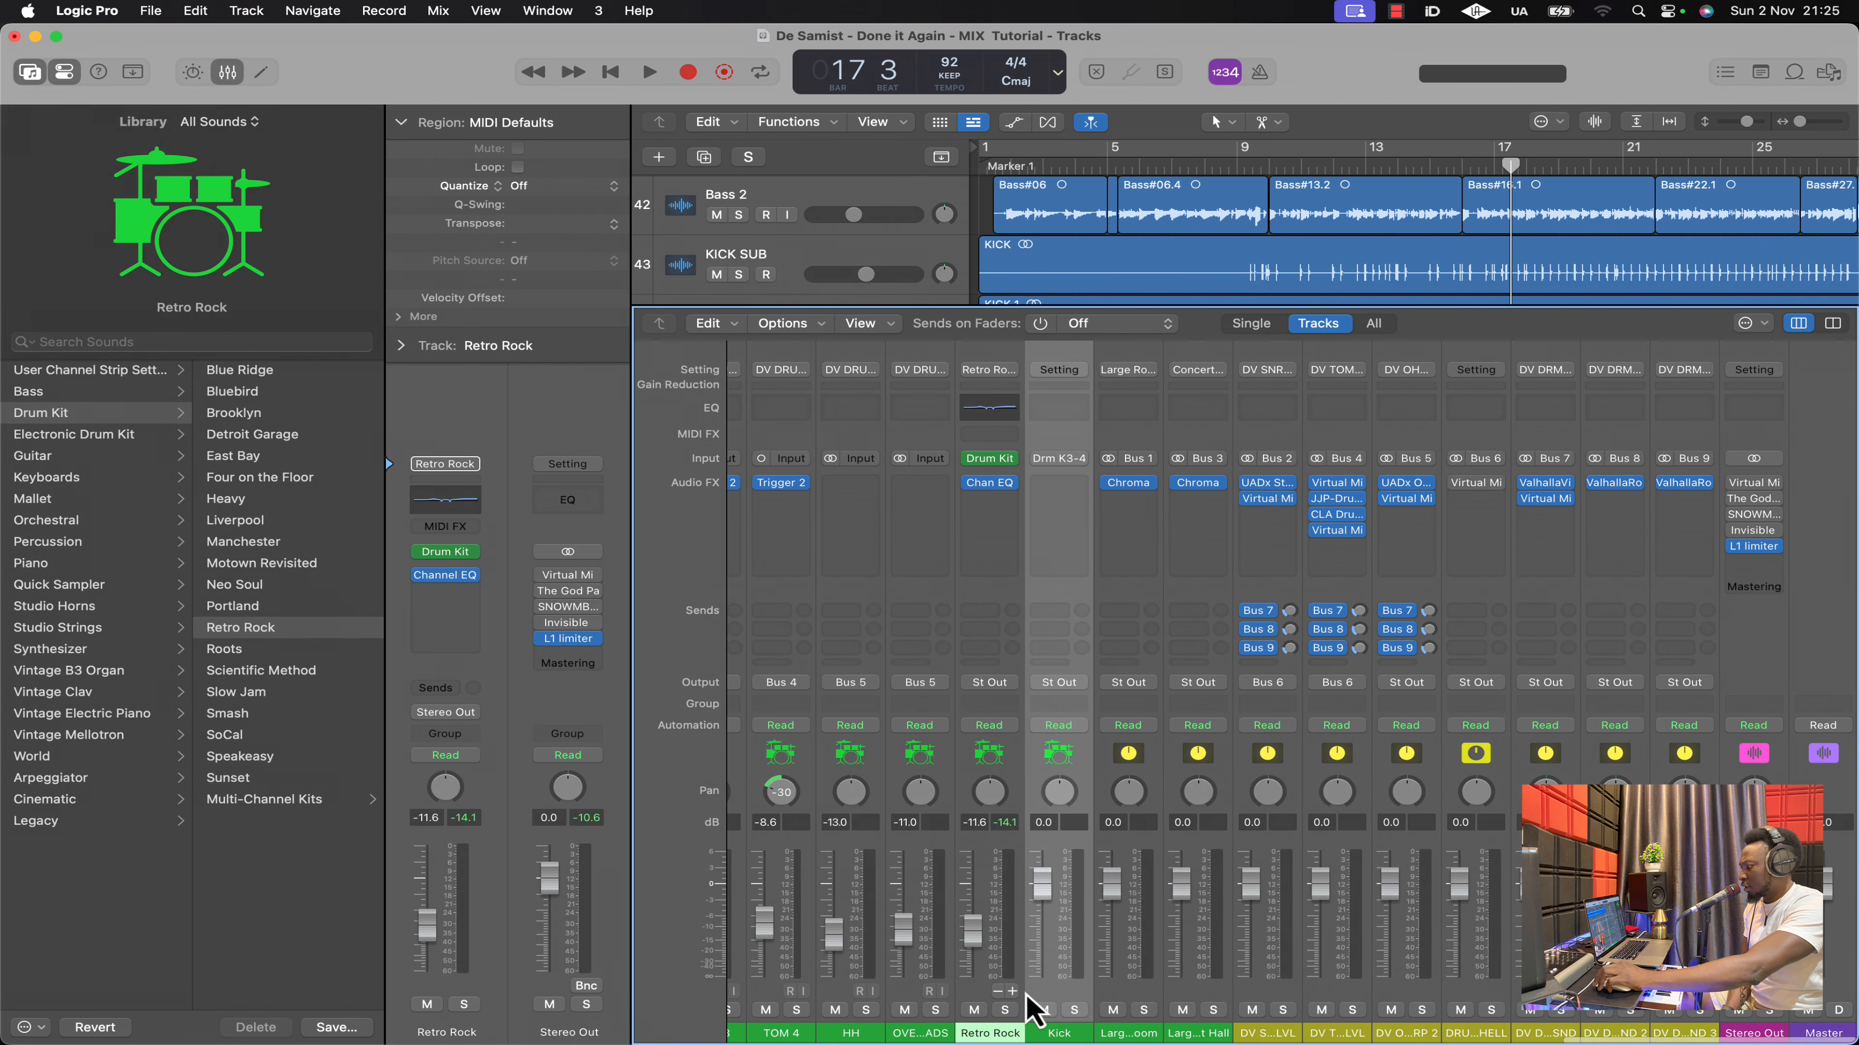
scroll(1025, 1014, "left", 1)
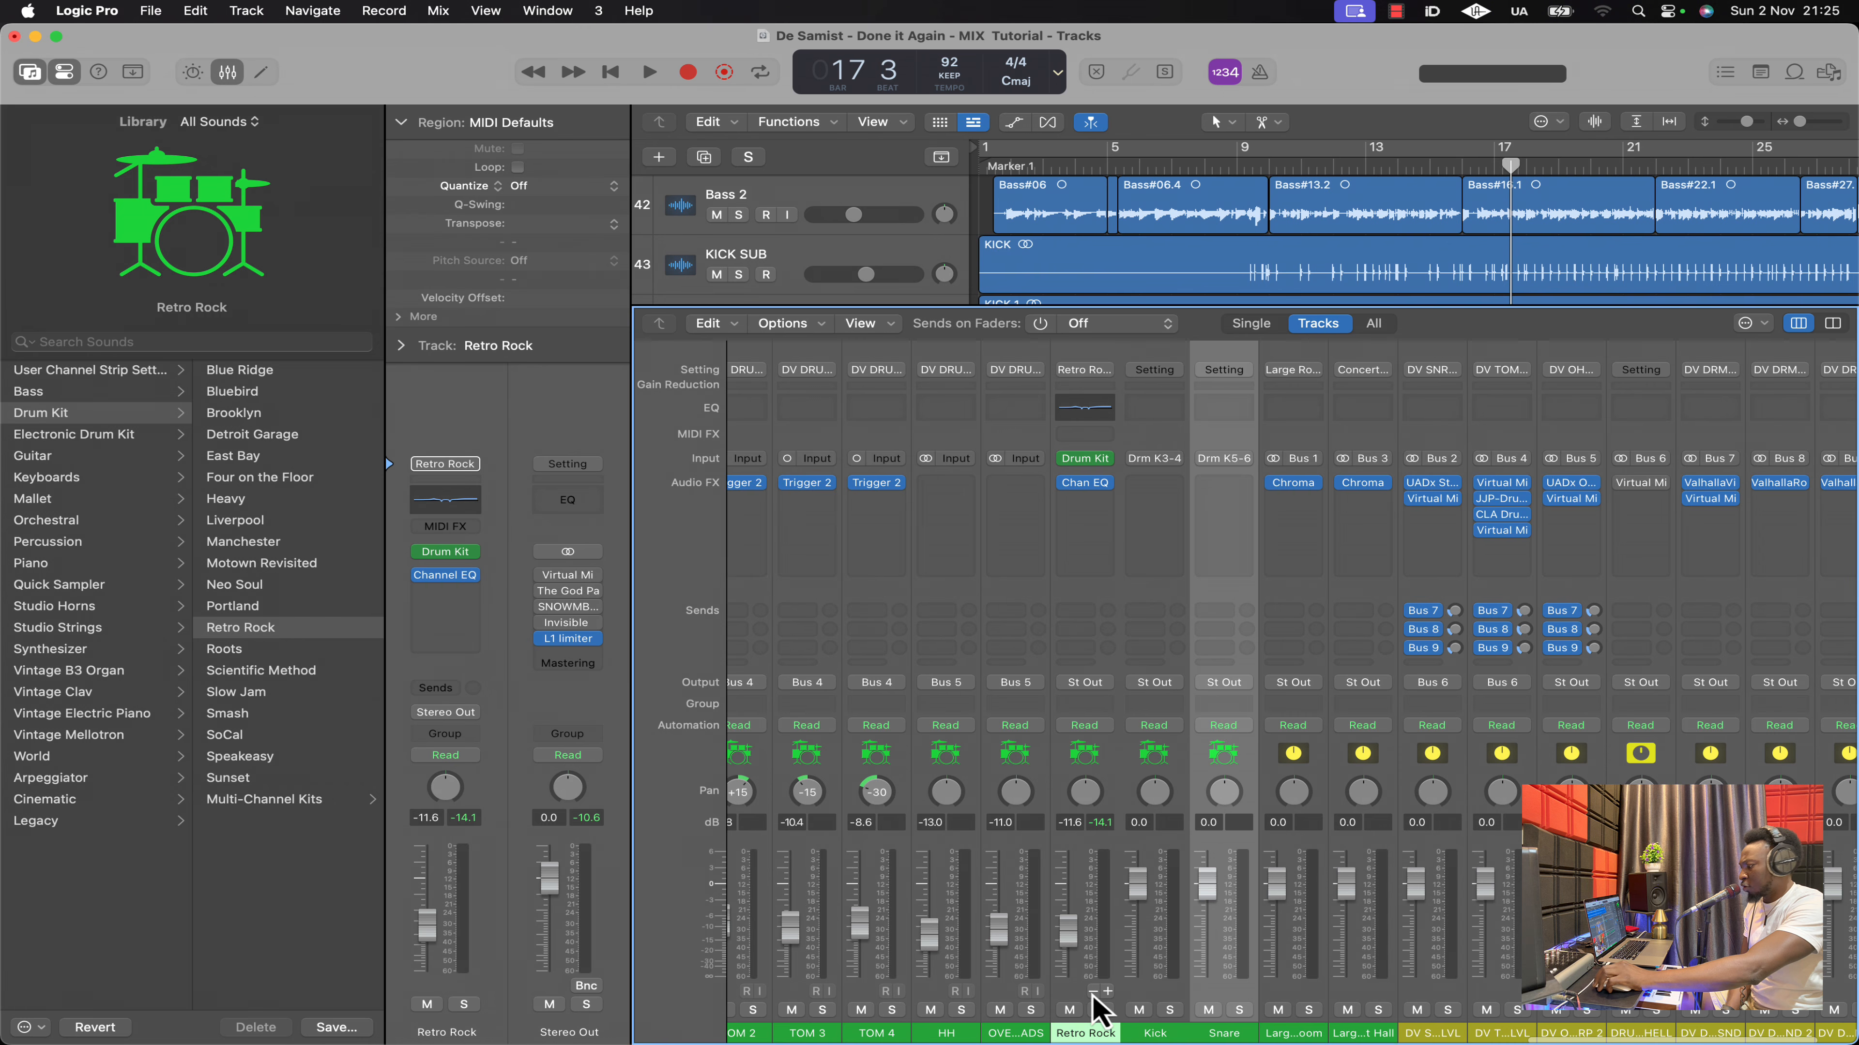
left_click(1081, 993)
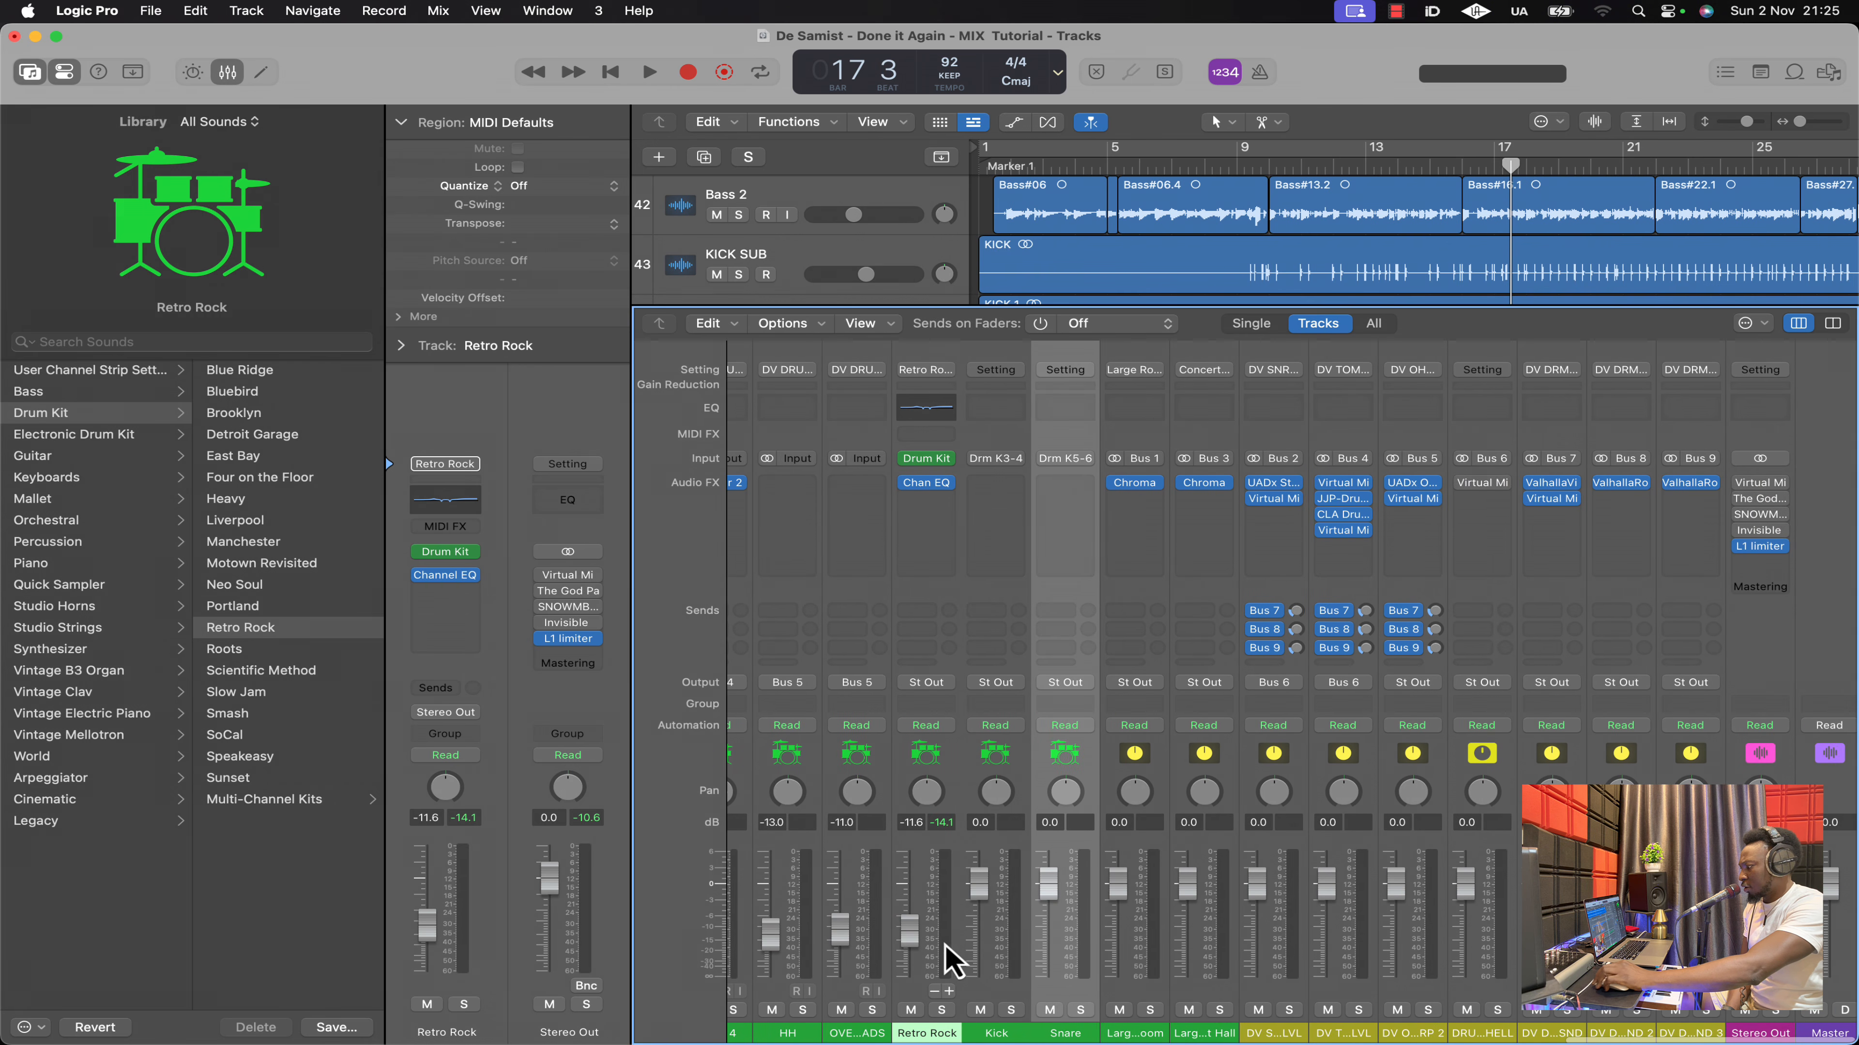
left_click(945, 991)
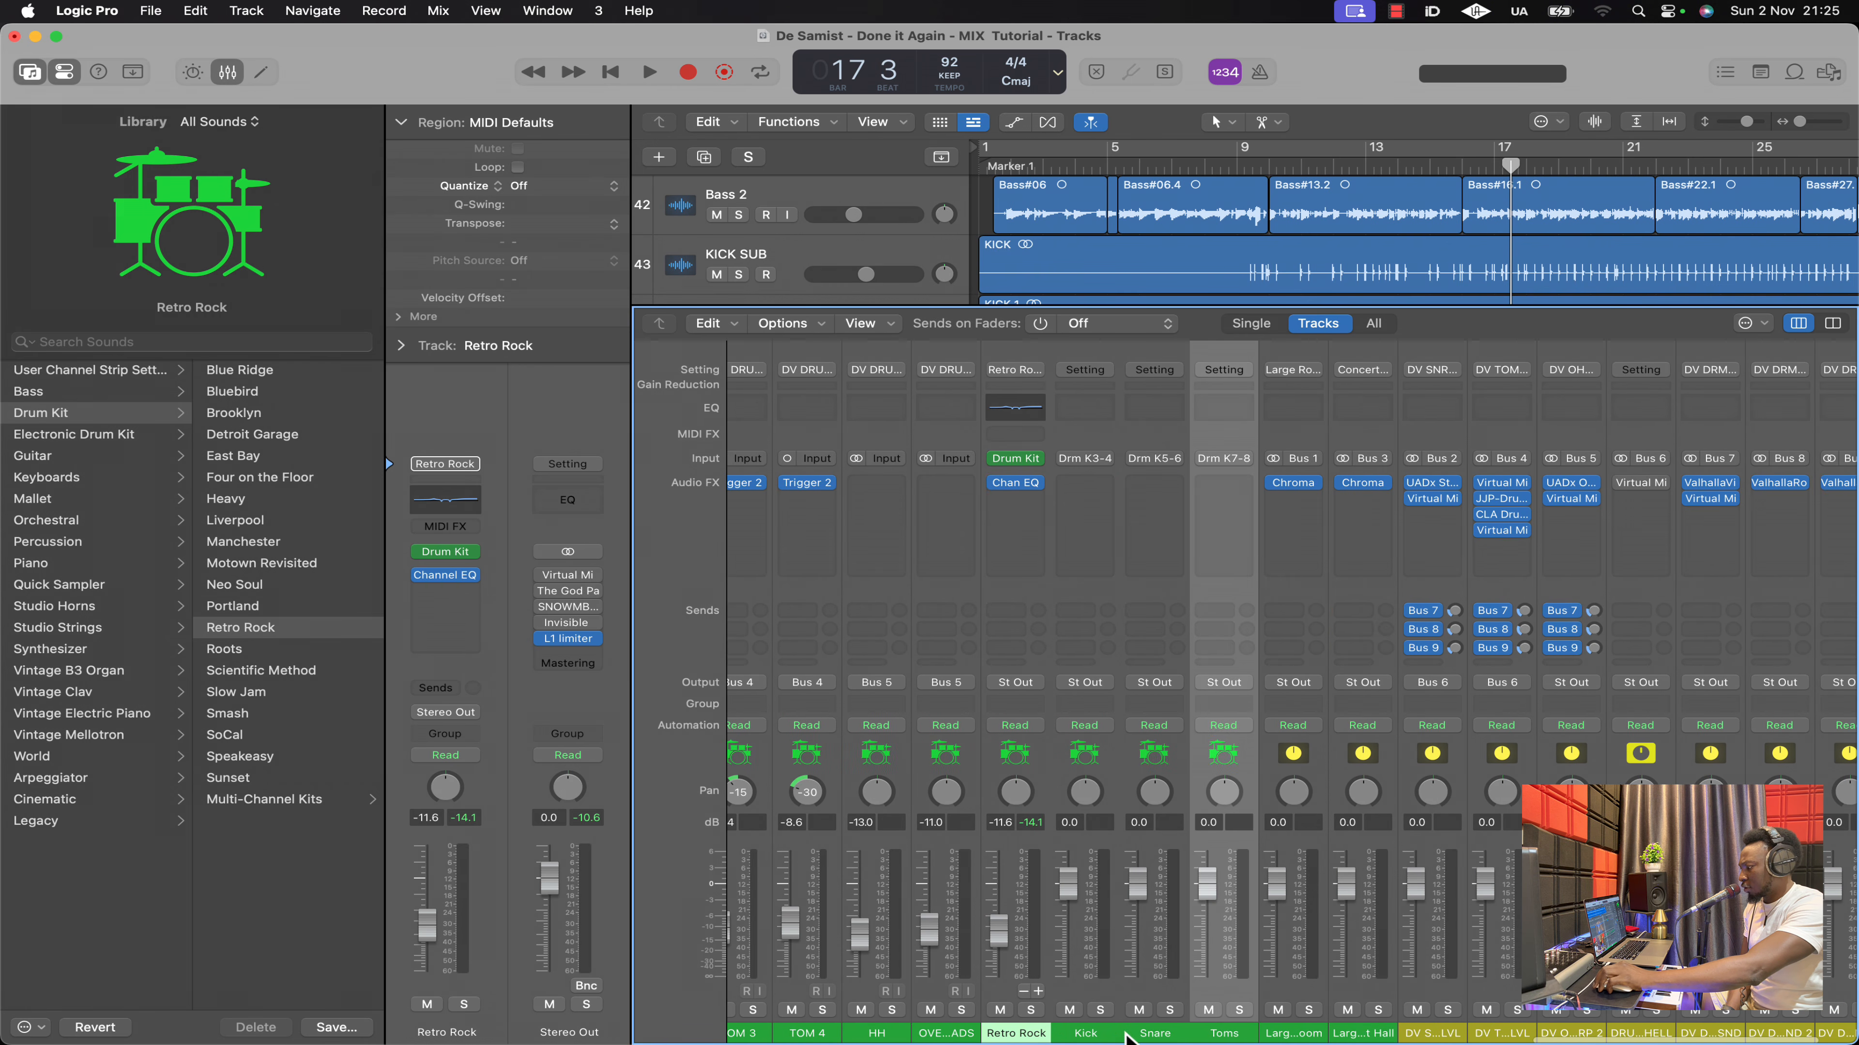
left_click(1039, 992)
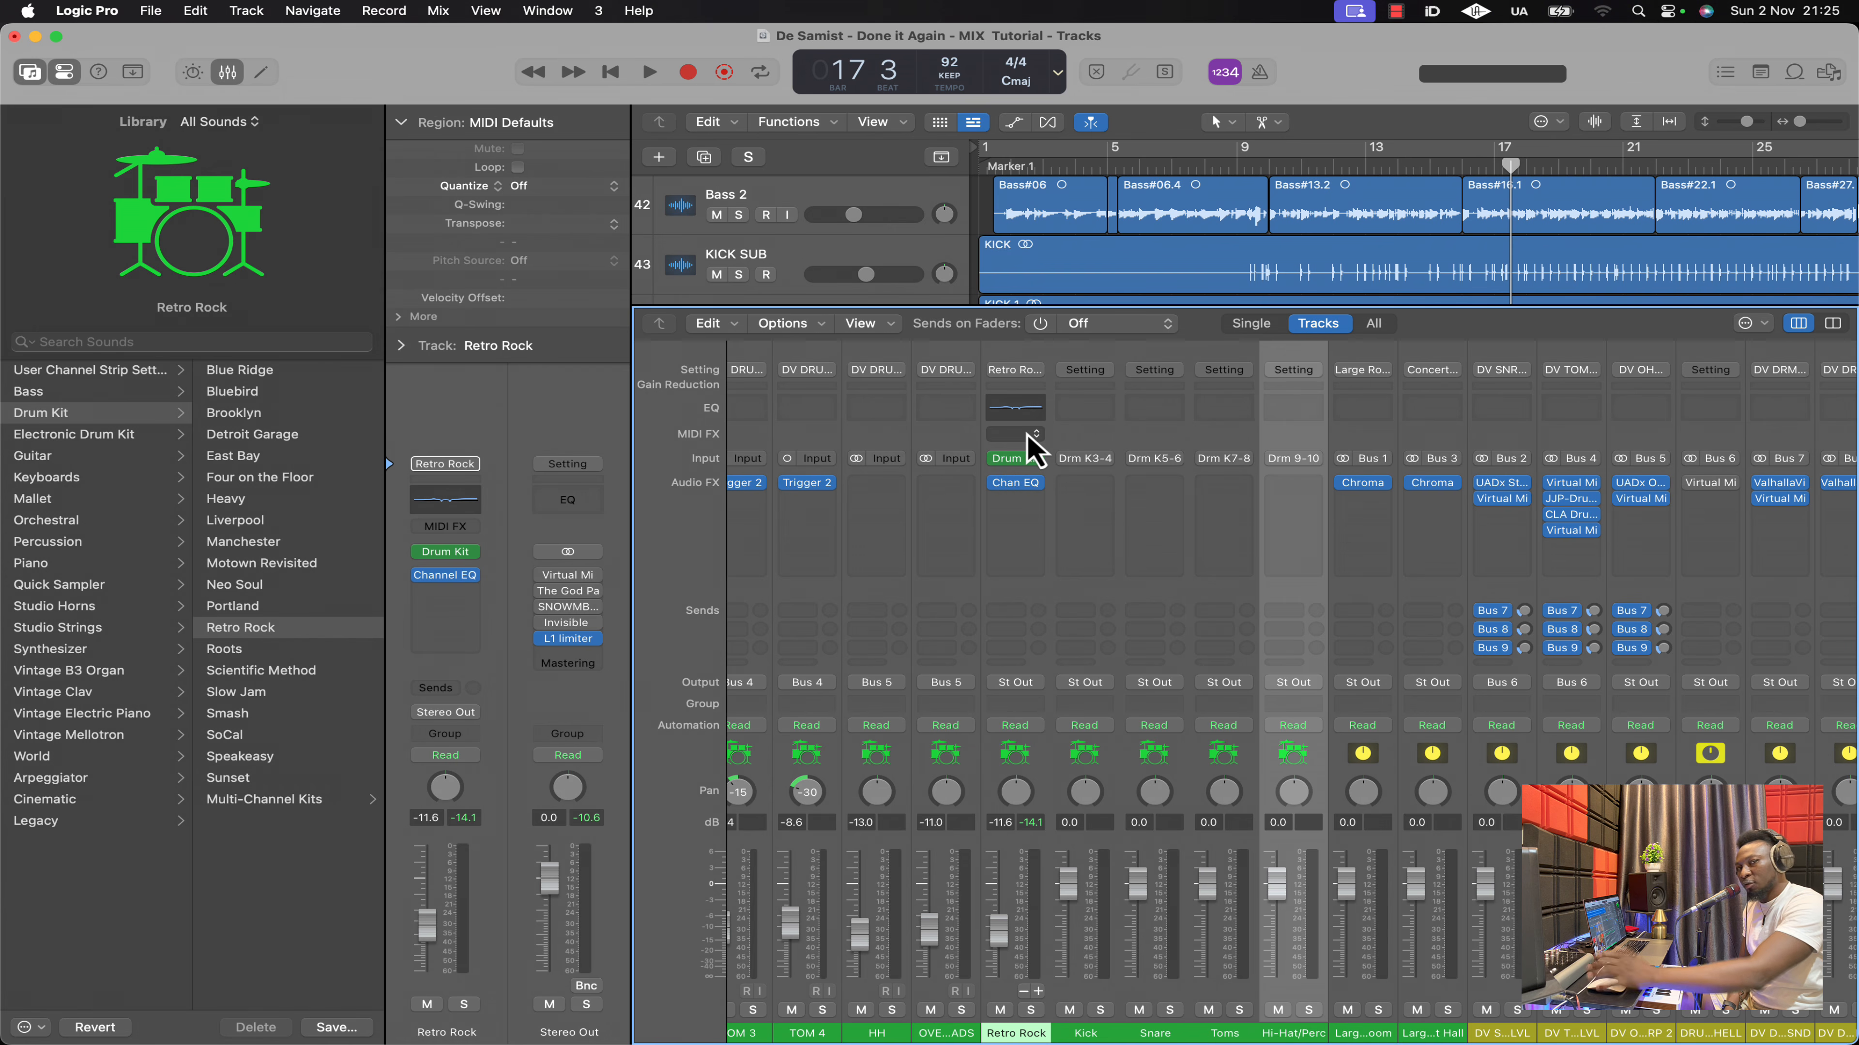
Close the mixer and delete the Retro Rock track
key("x")
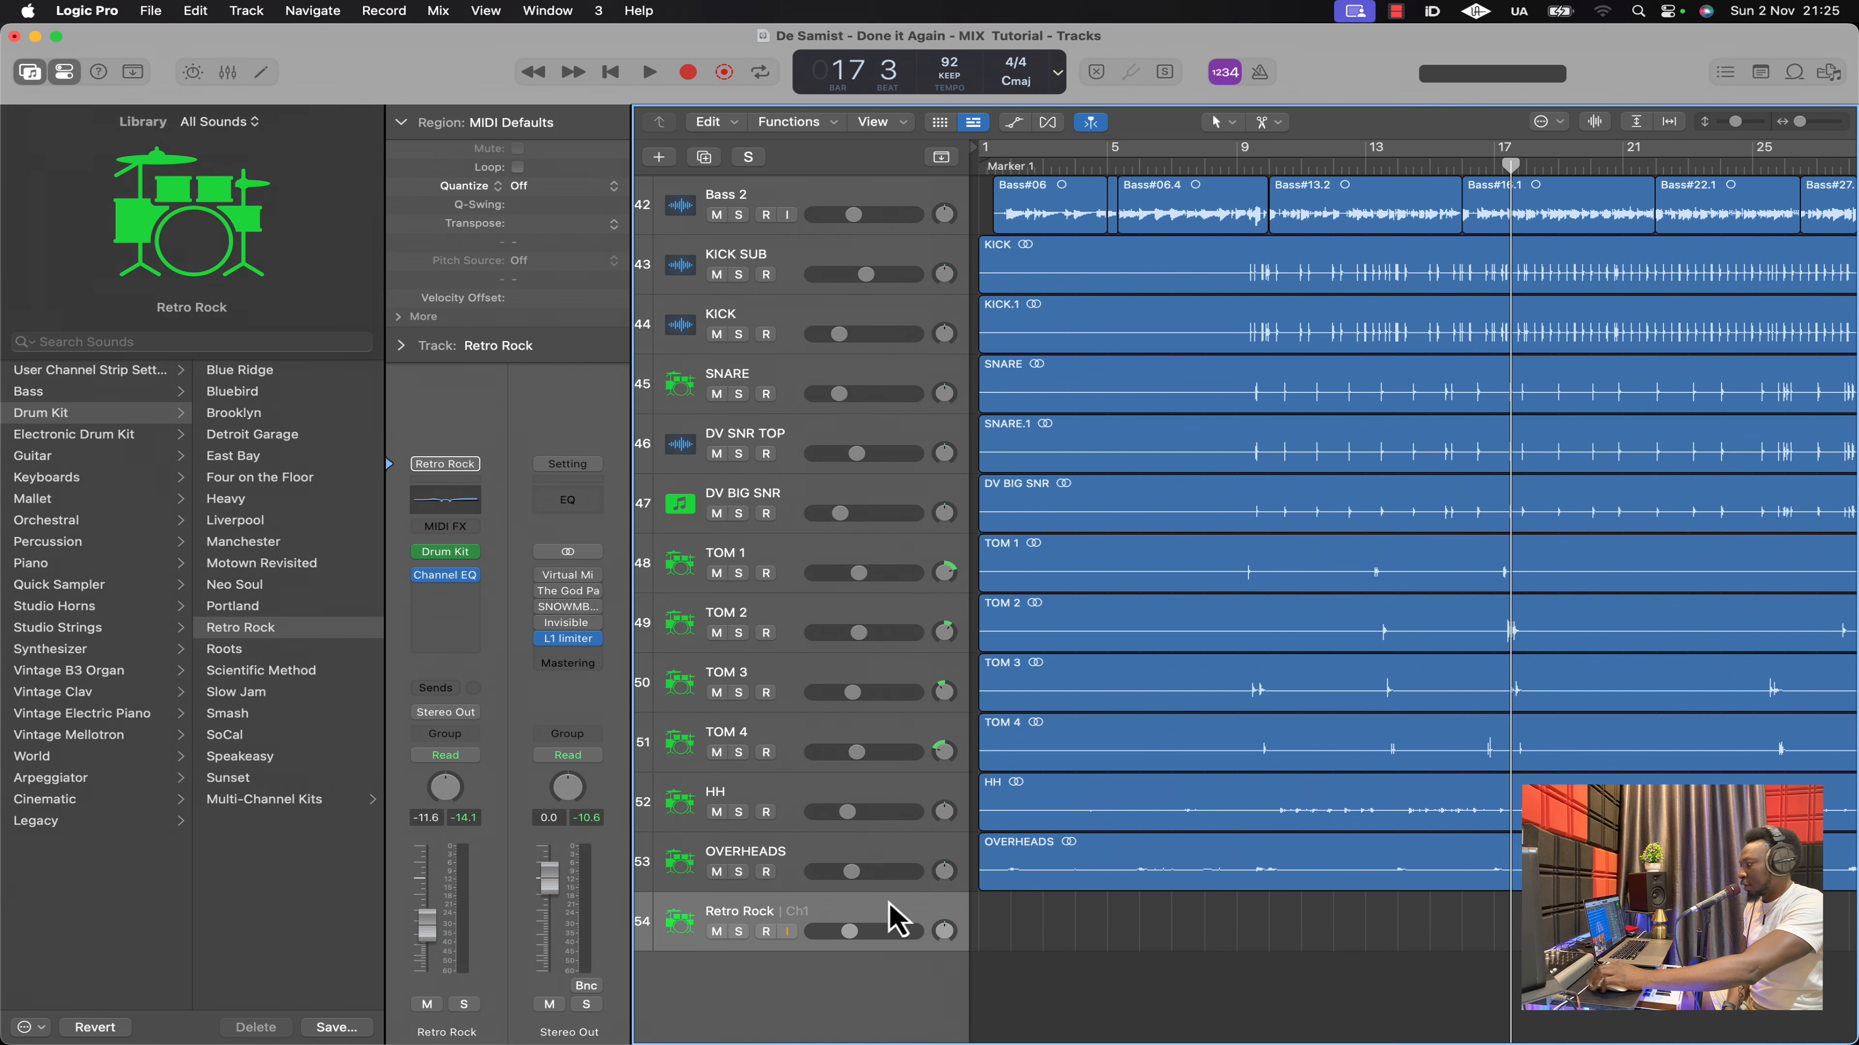
key("super+BackSpace")
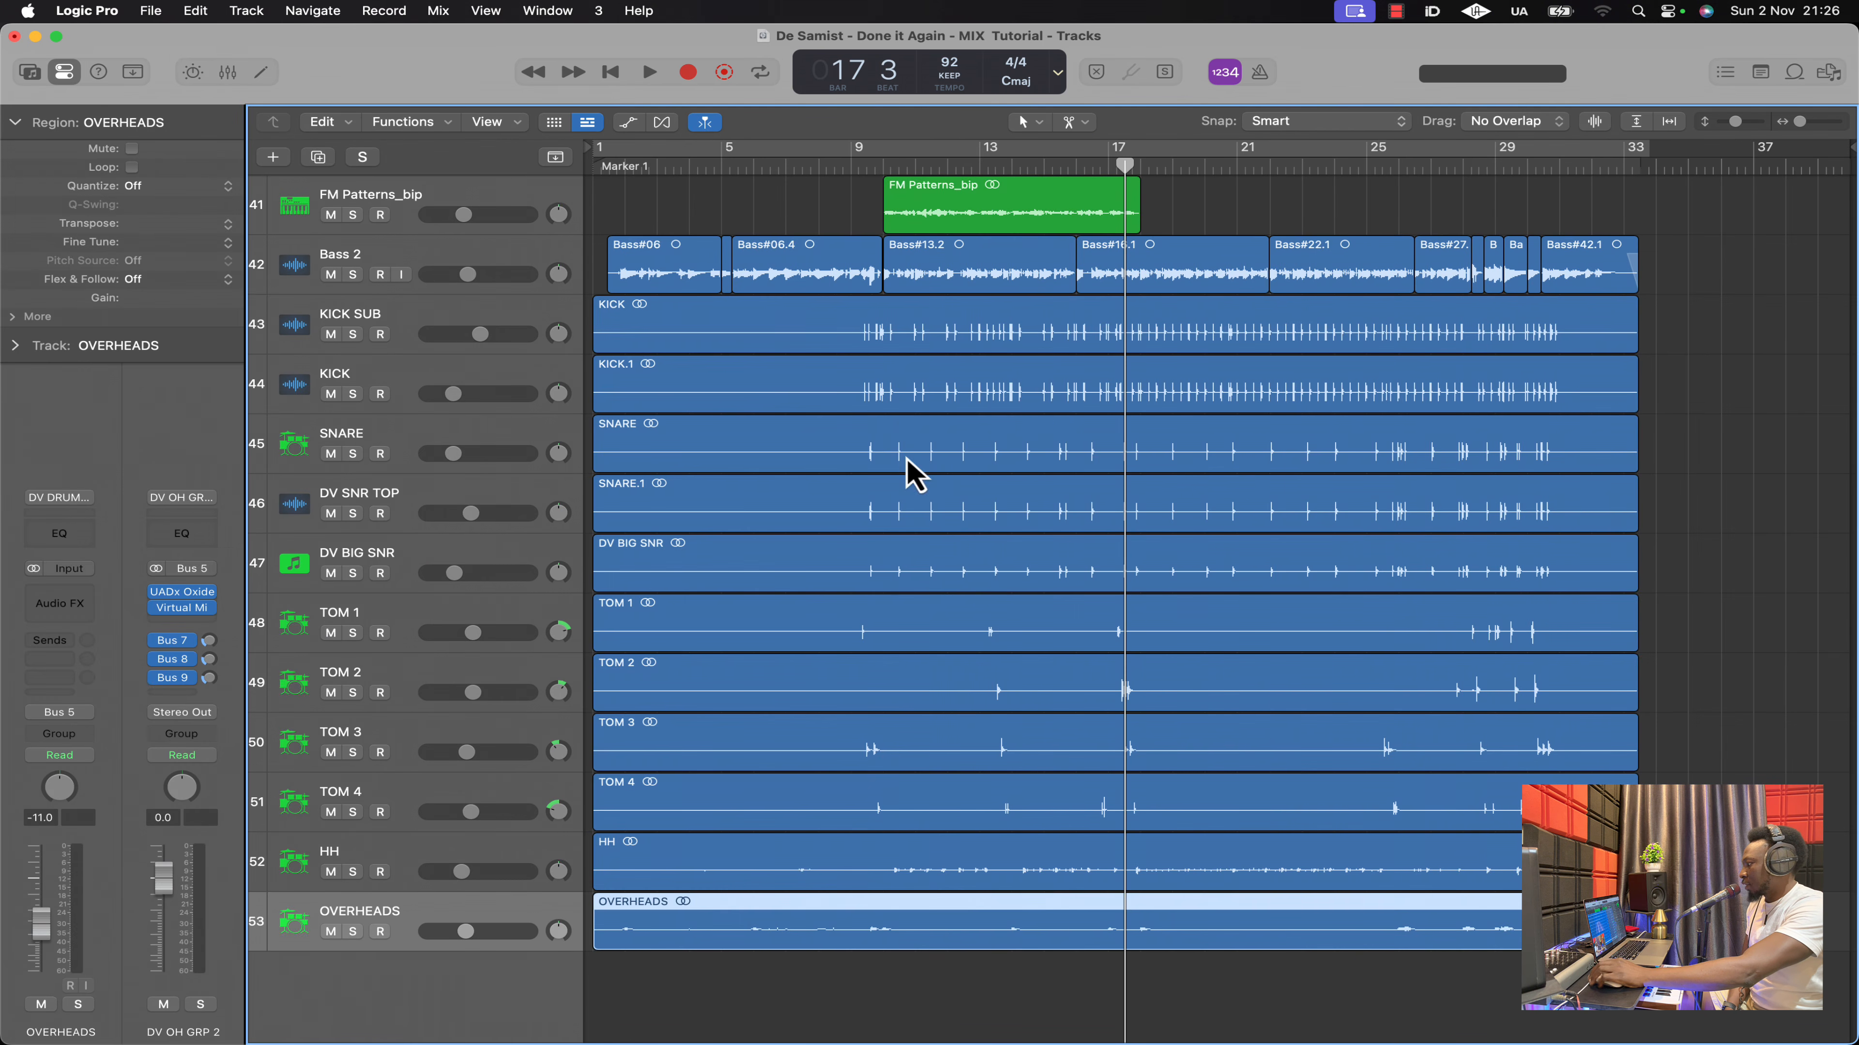
Bypass Trigger 2 on the KICK SUB track and play that track soloed from bar 17
left_click(425, 338)
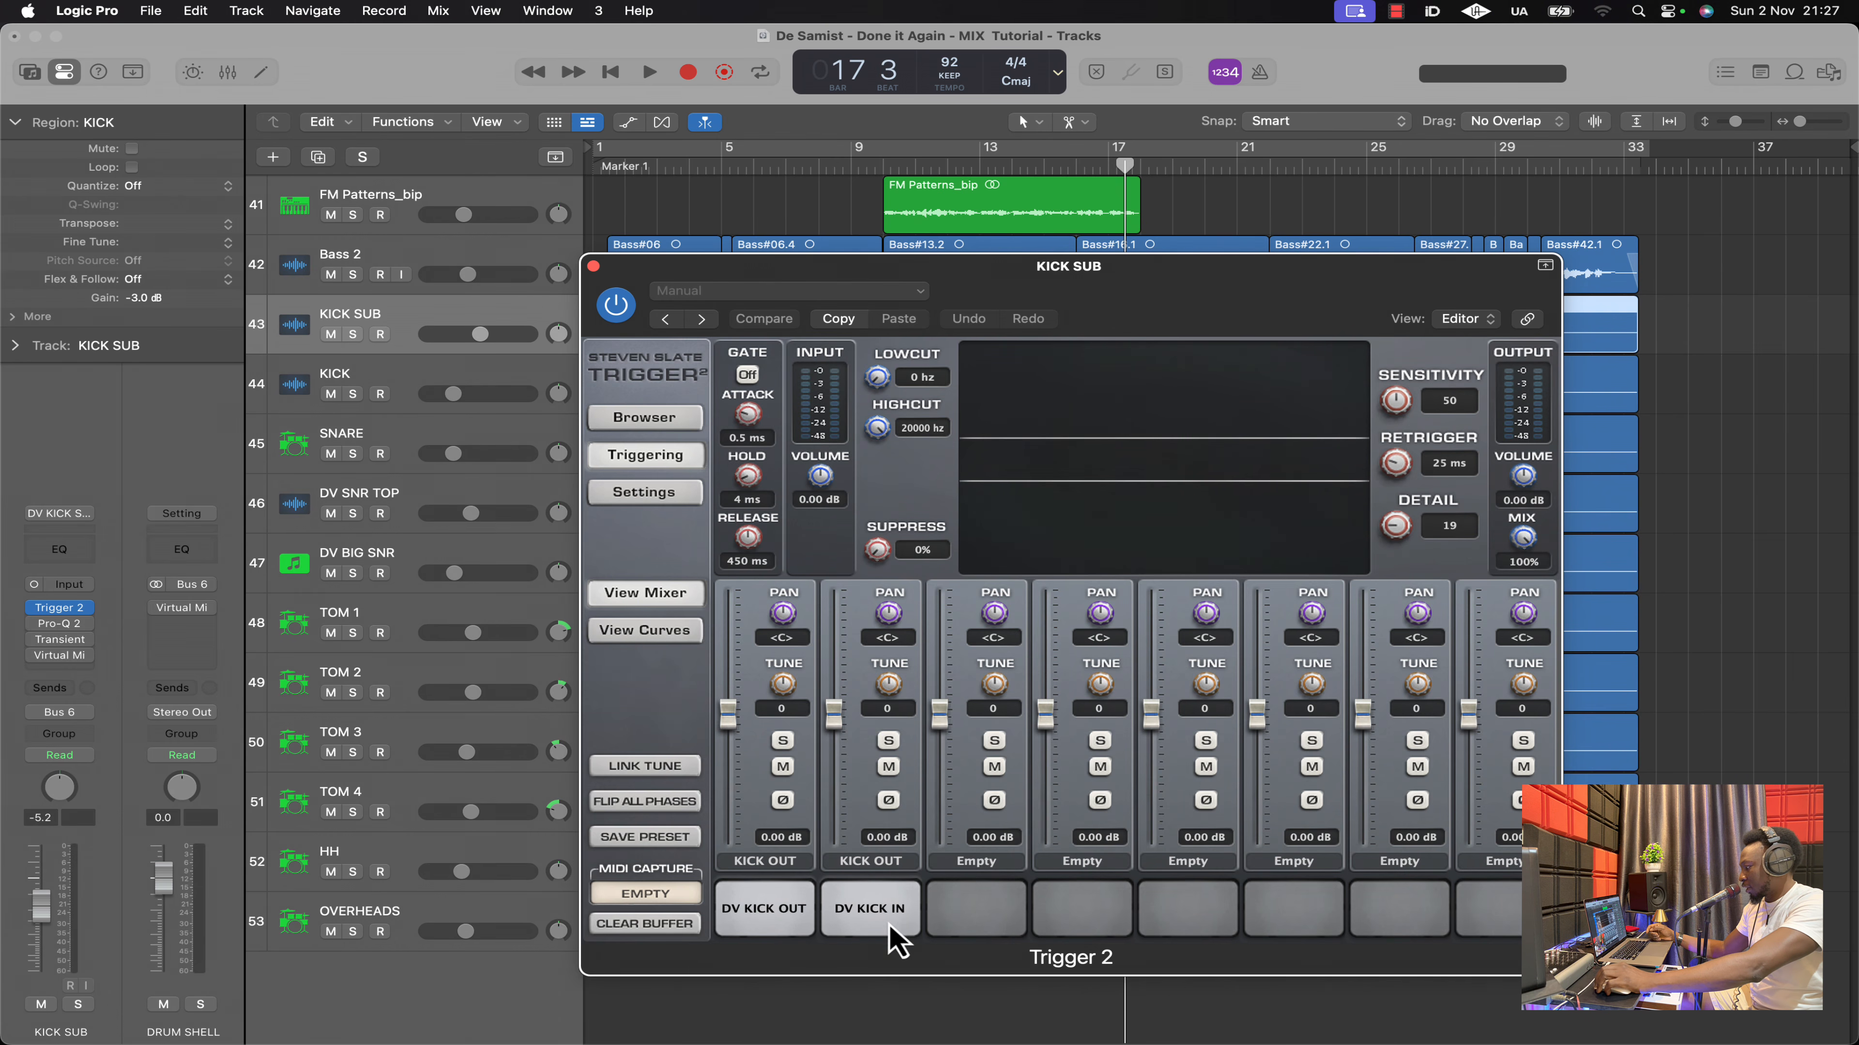
left_click(110, 607)
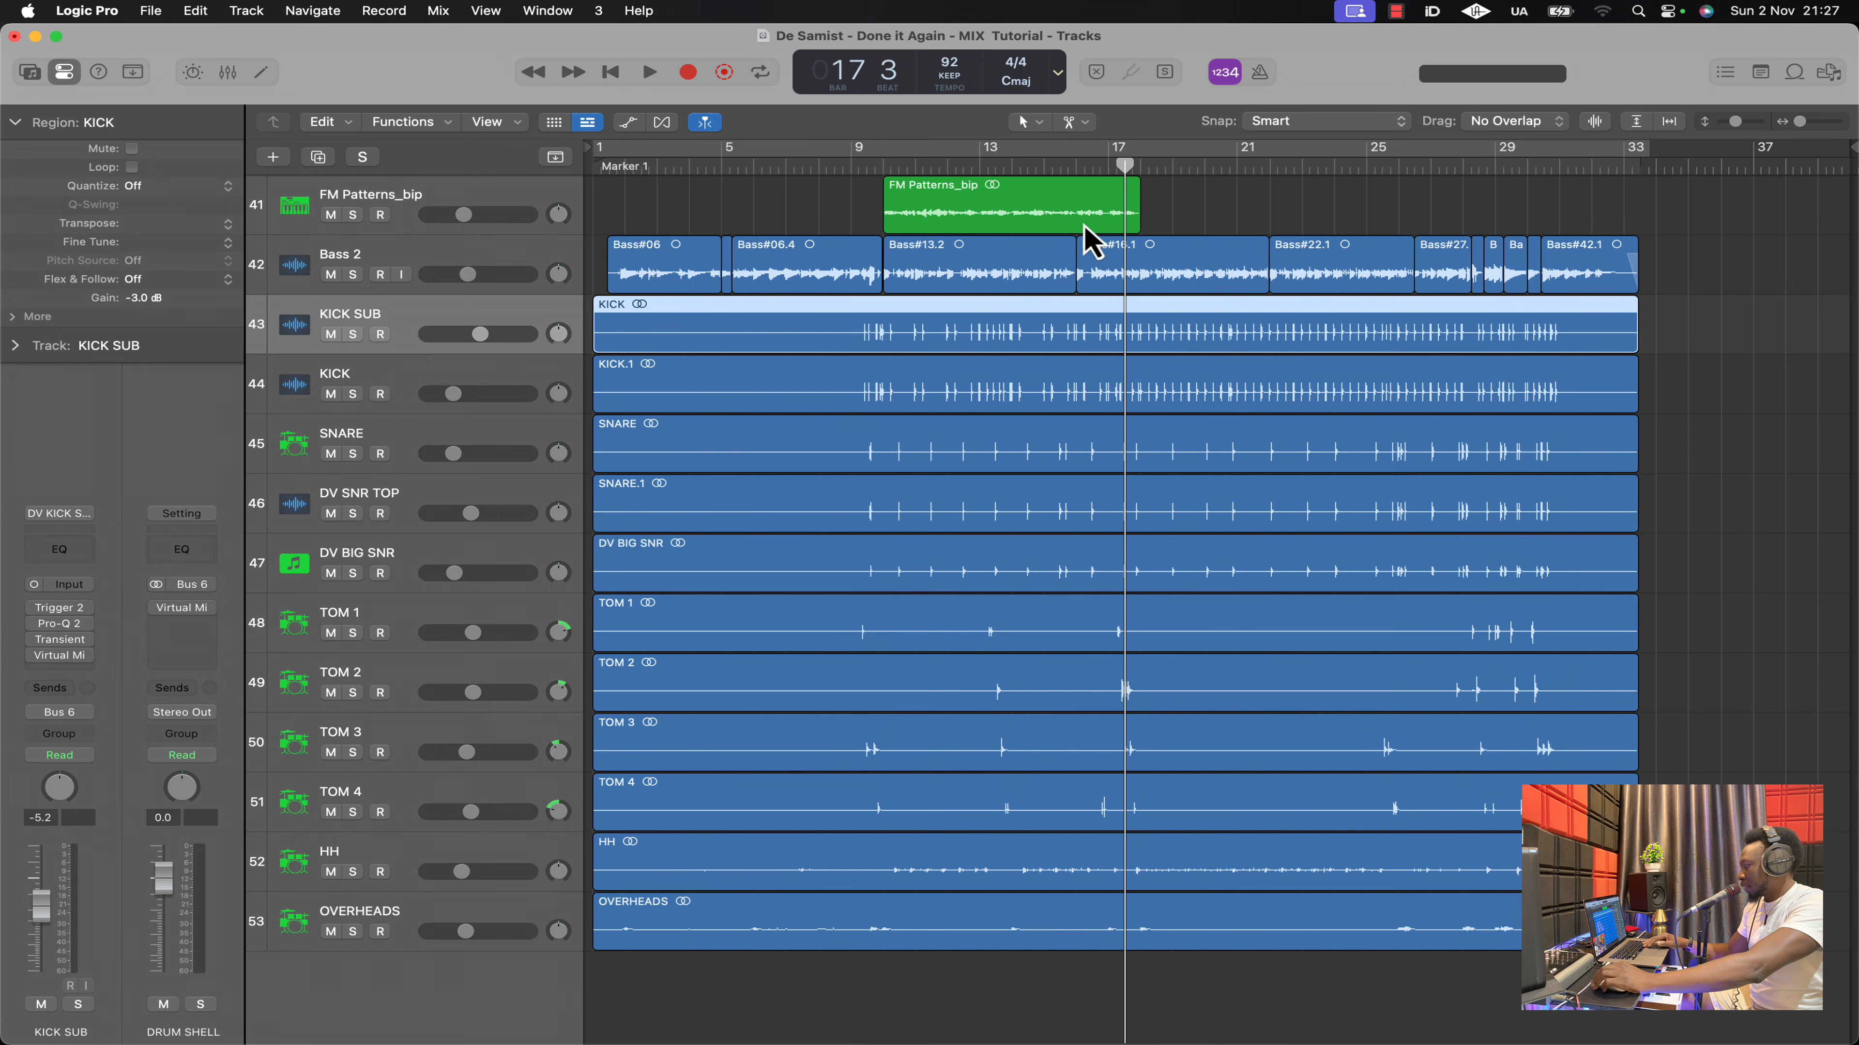
left_click(1109, 170)
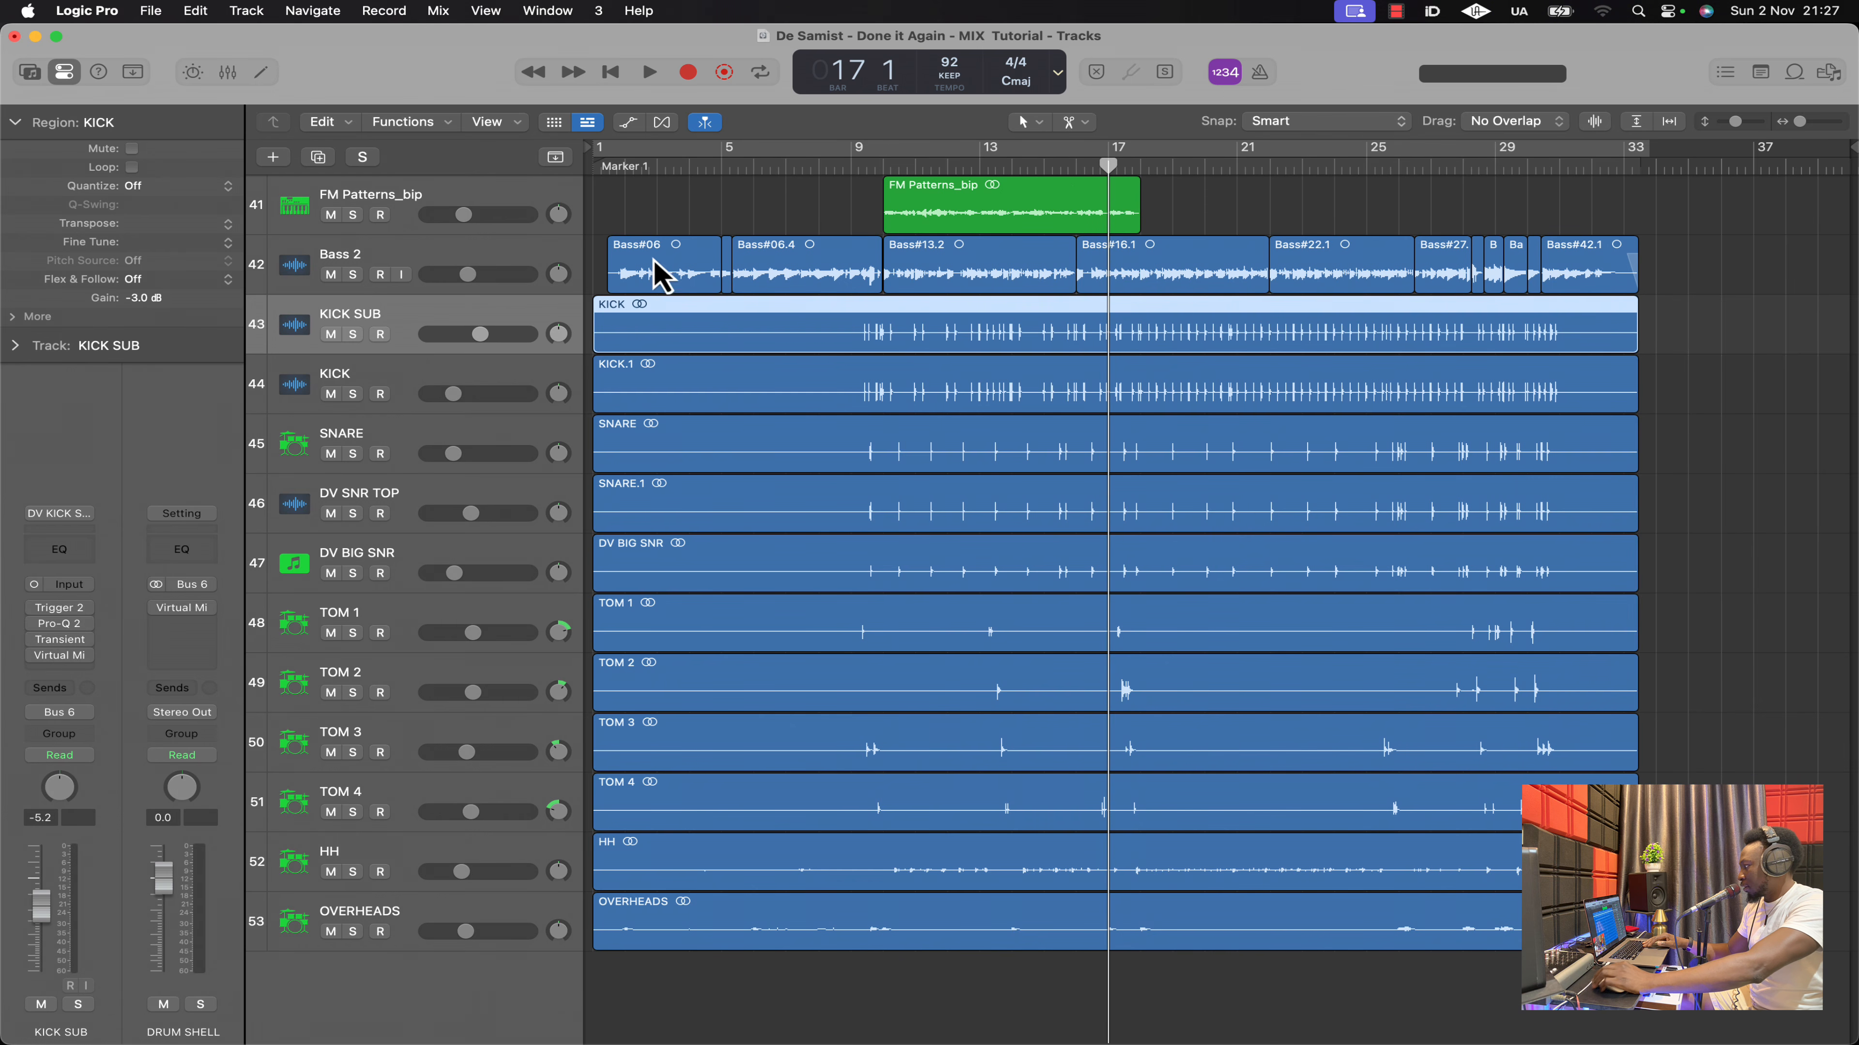
left_click(353, 334)
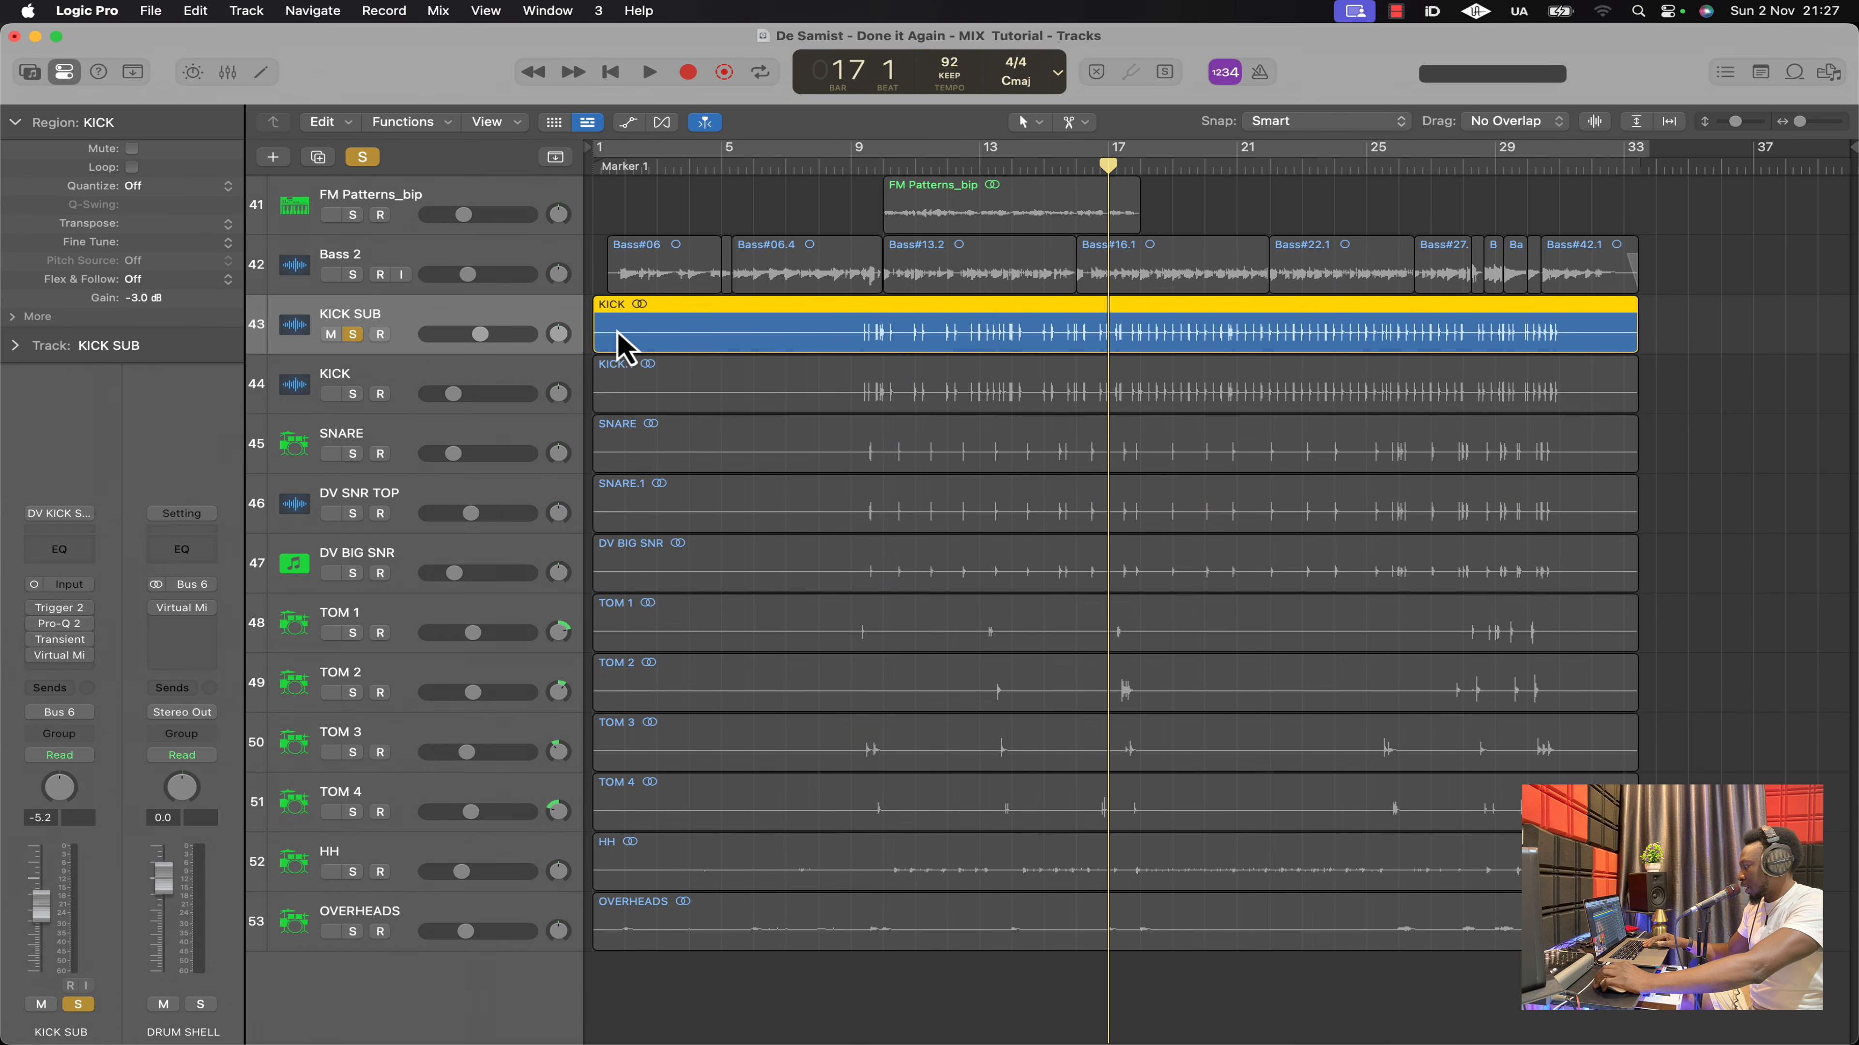
key("space")
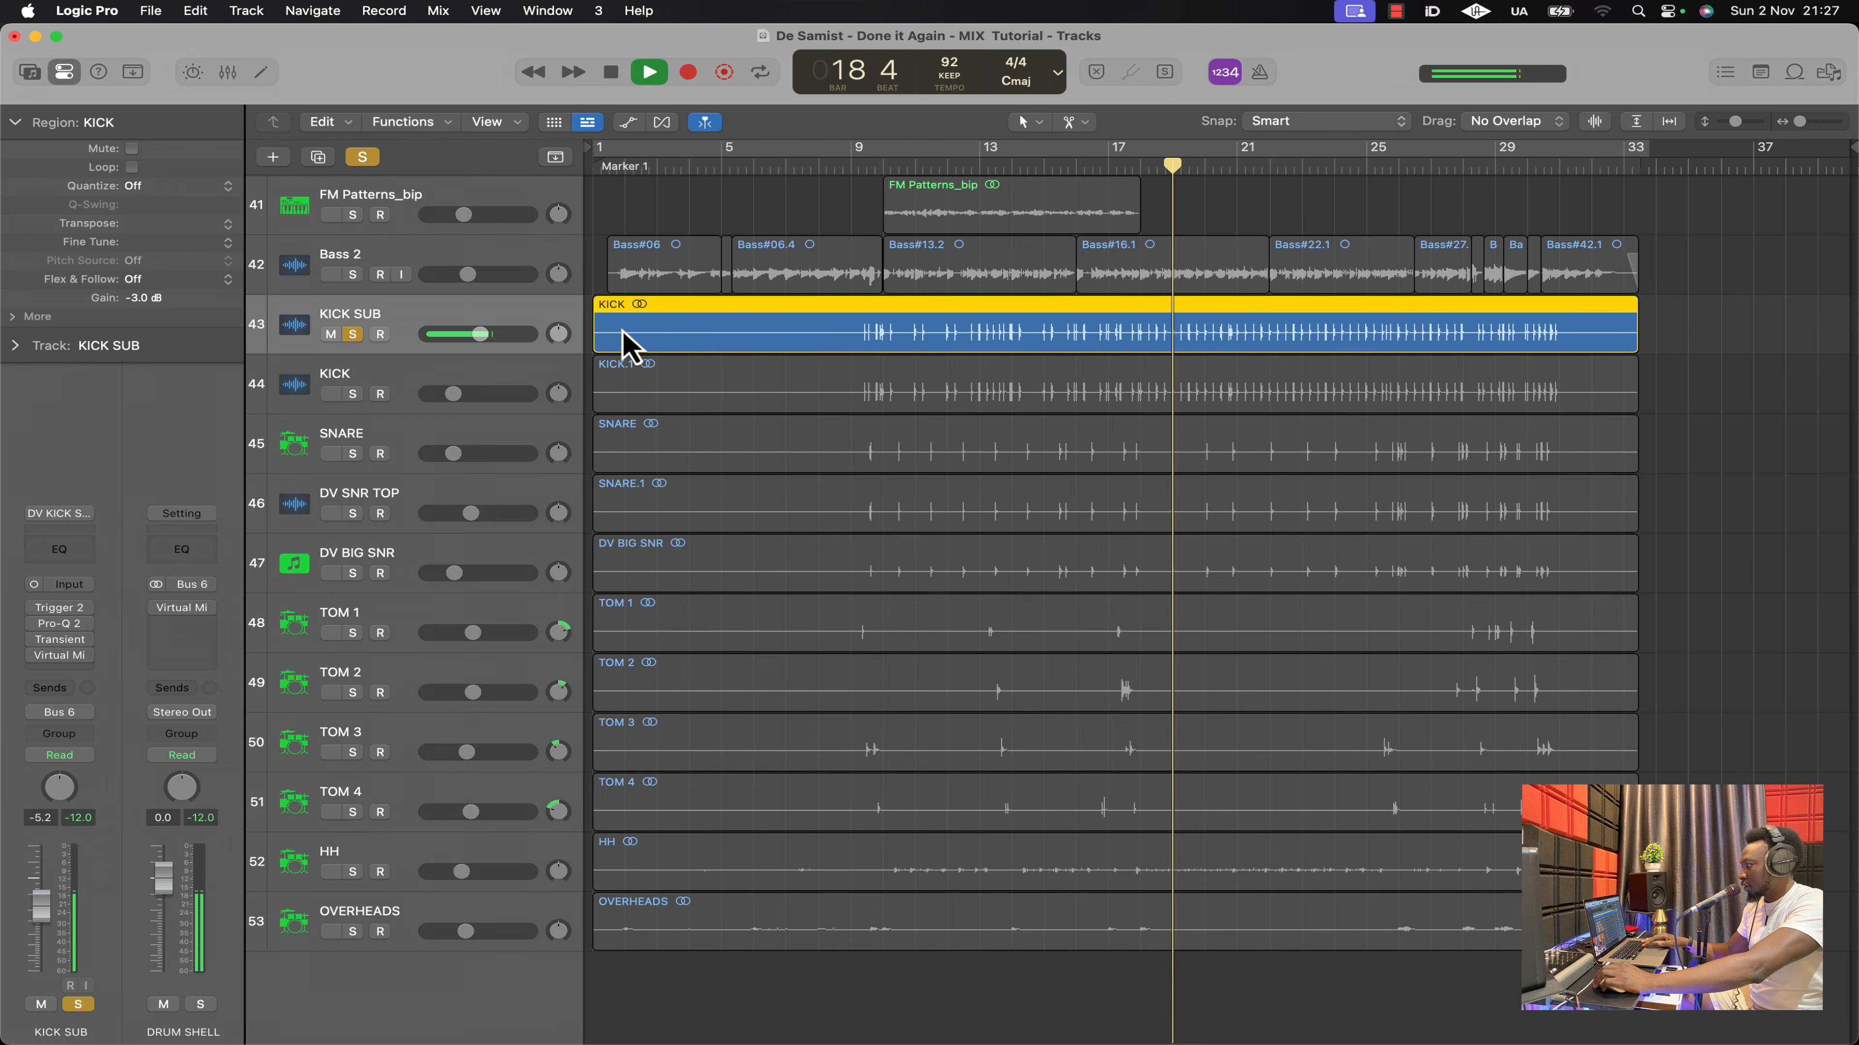
Enable Trigger 2 on the KICK SUB track and play the soloed track with its triggered kick samples
key("space")
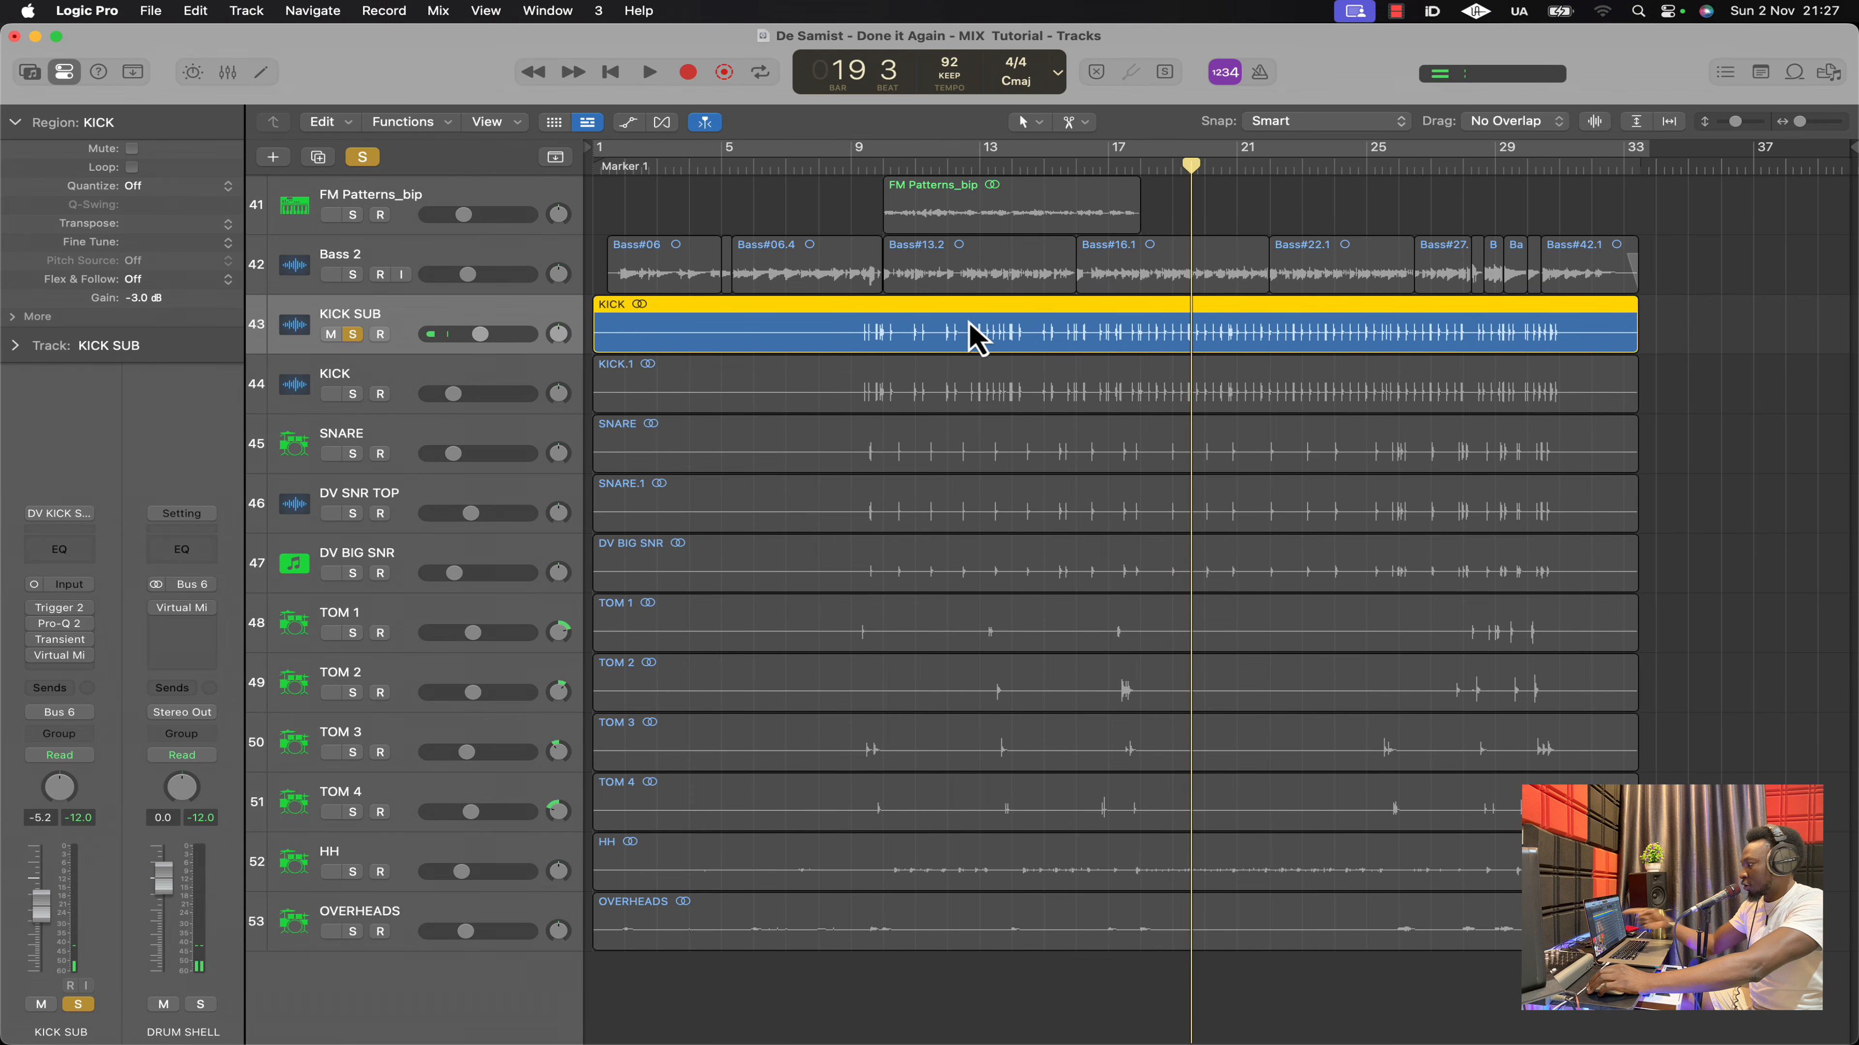
left_click(66, 608)
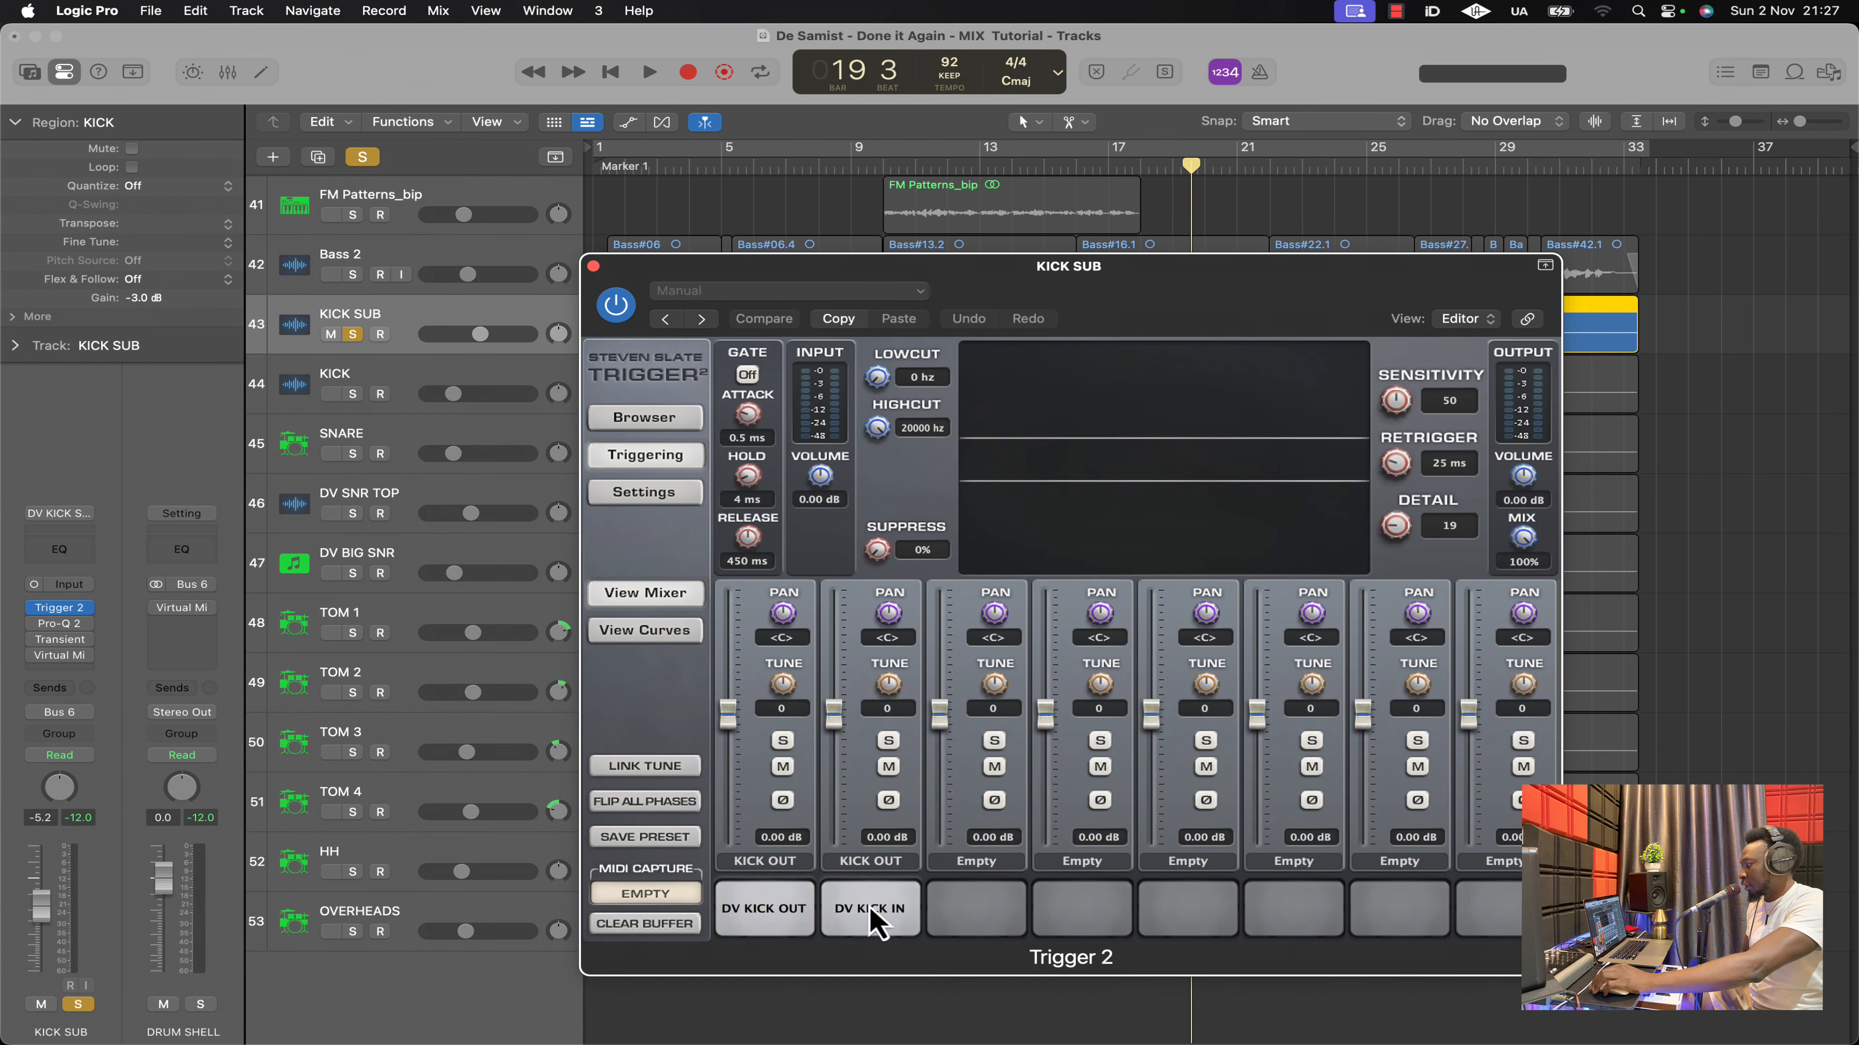
key("space")
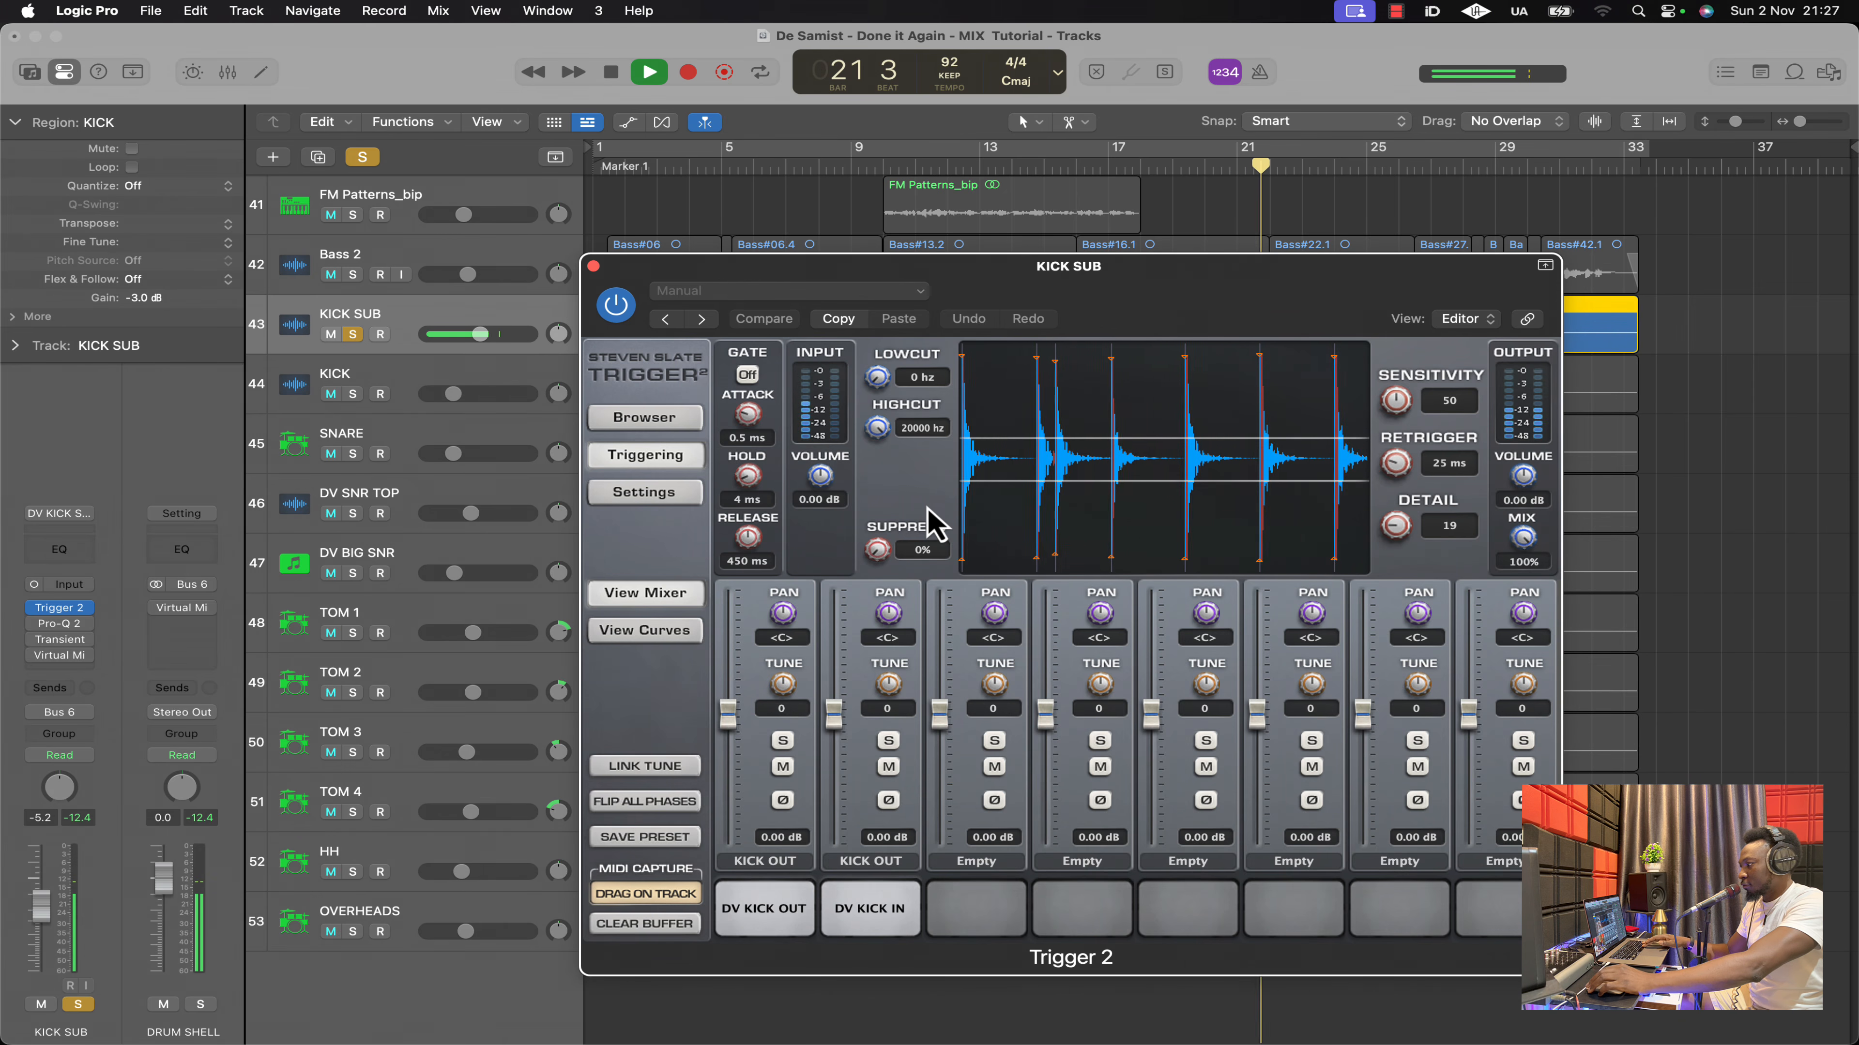
key("space")
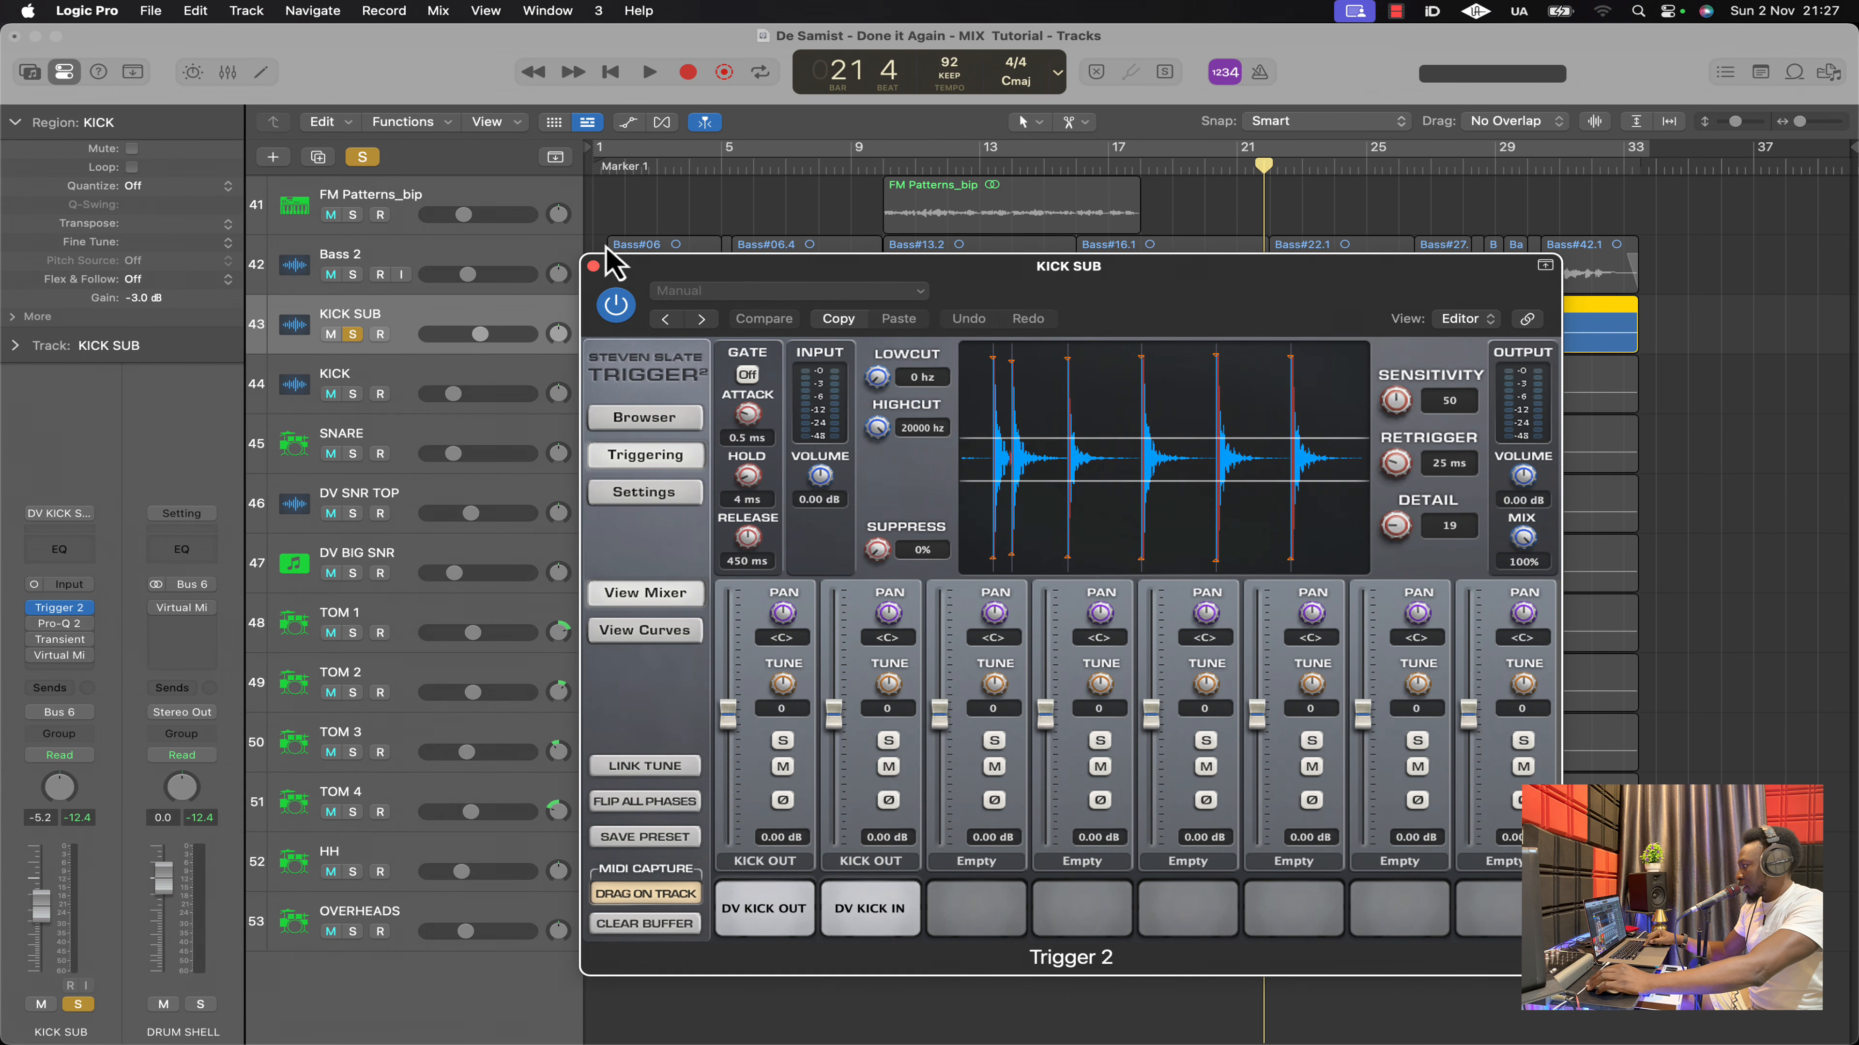
left_click(594, 267)
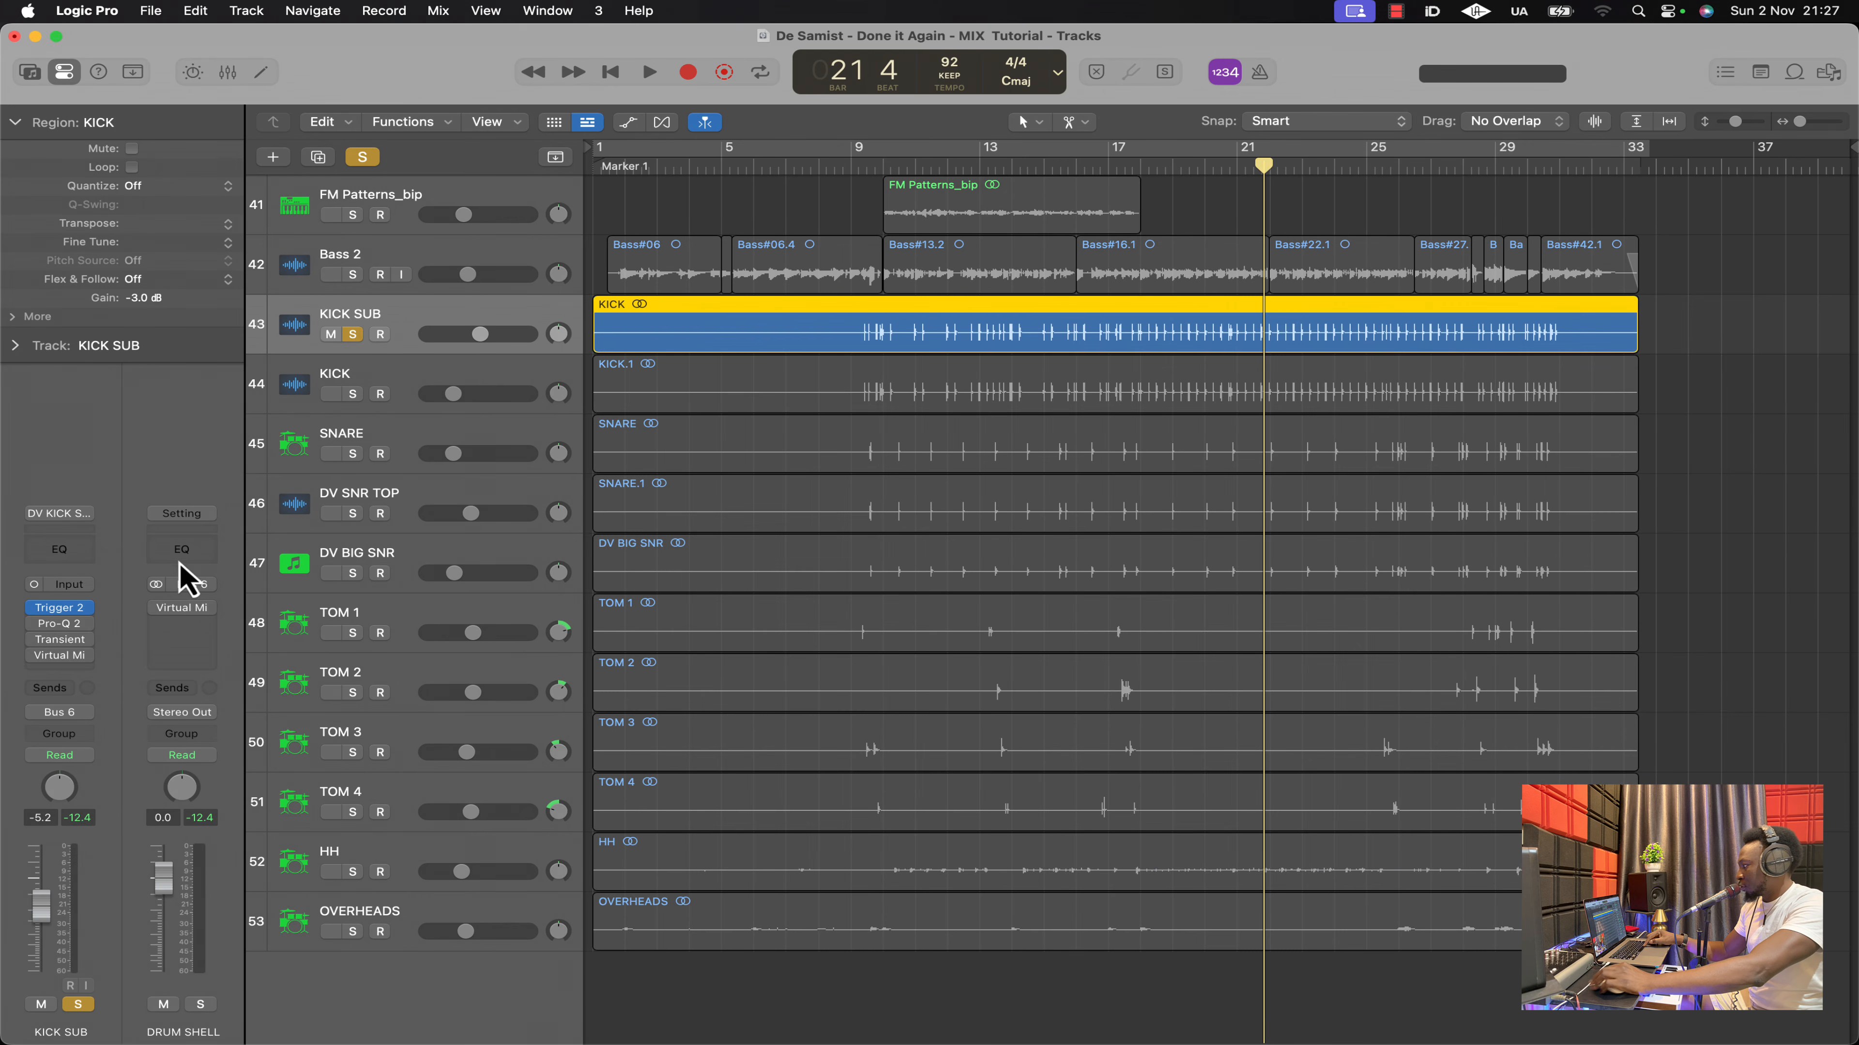
Set the high cut frequency in KICK SUB's enabled Pro-Q 2 to 75 Hz and play the filtered track
left_click(63, 624)
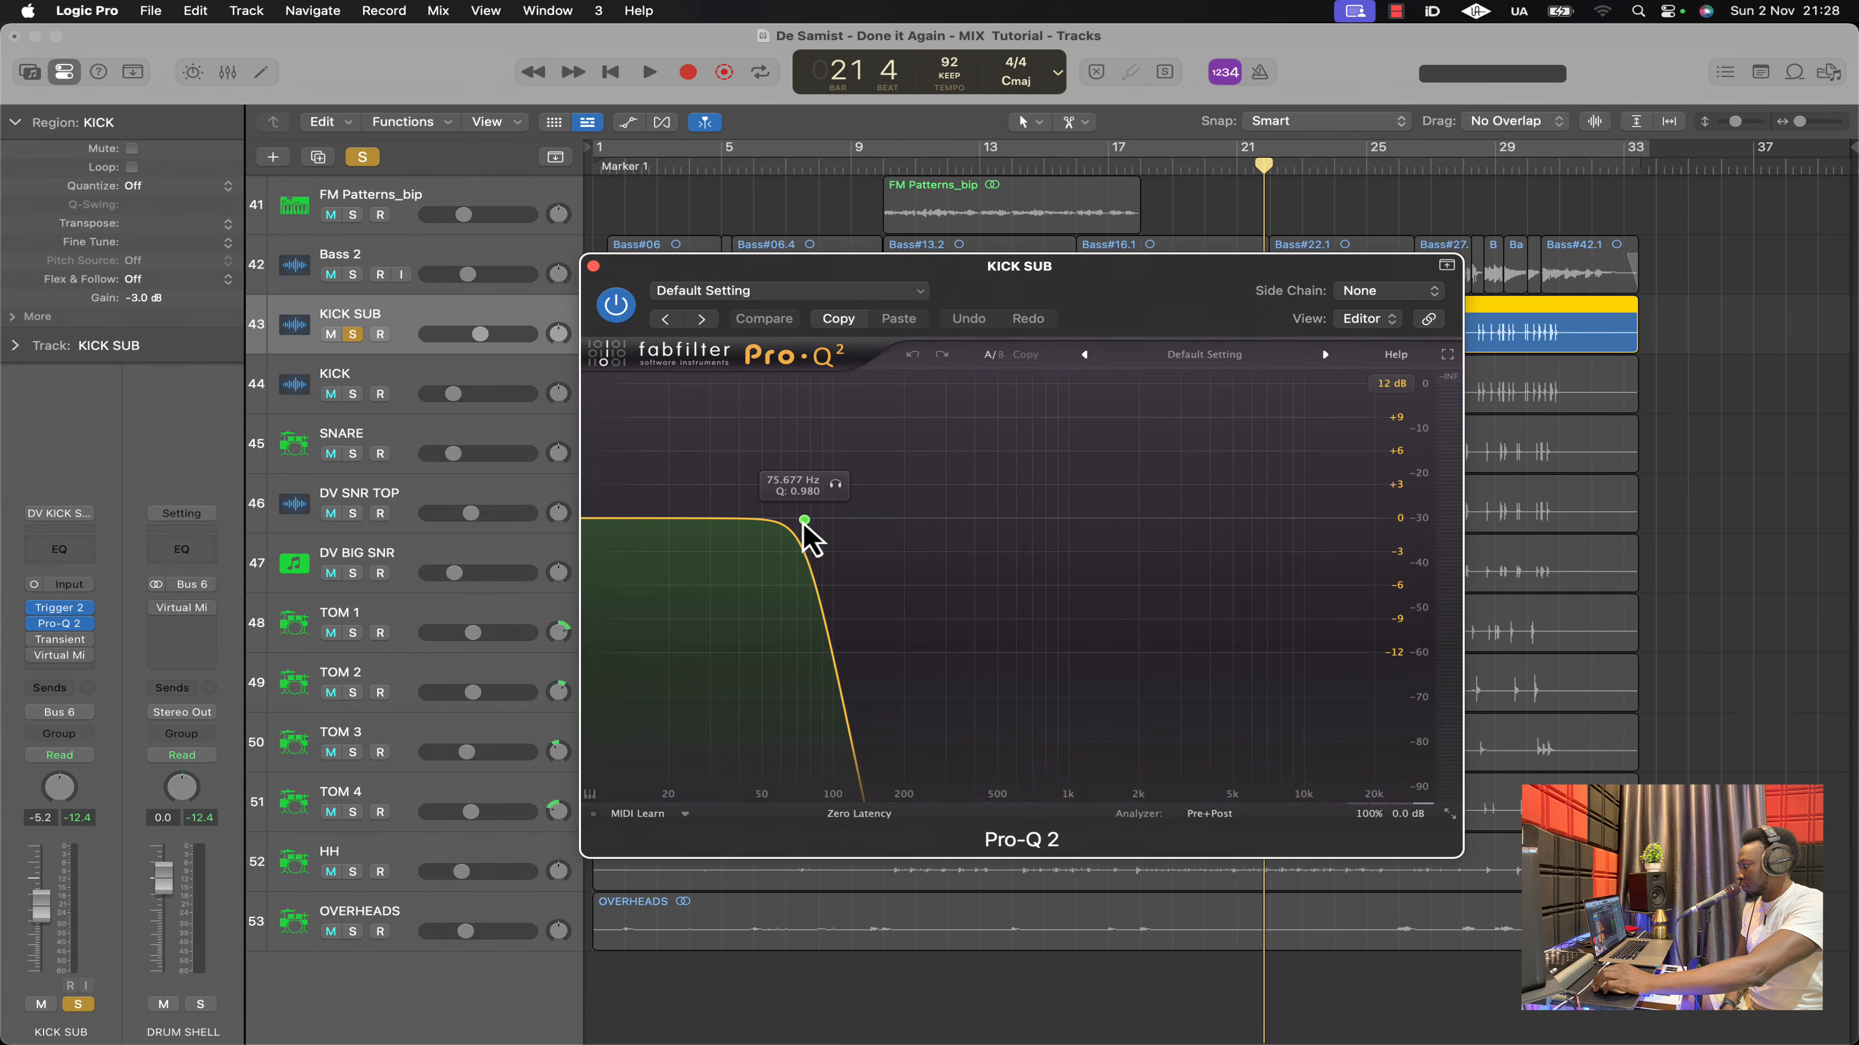
double_click(791, 483)
type("75")
key("Return")
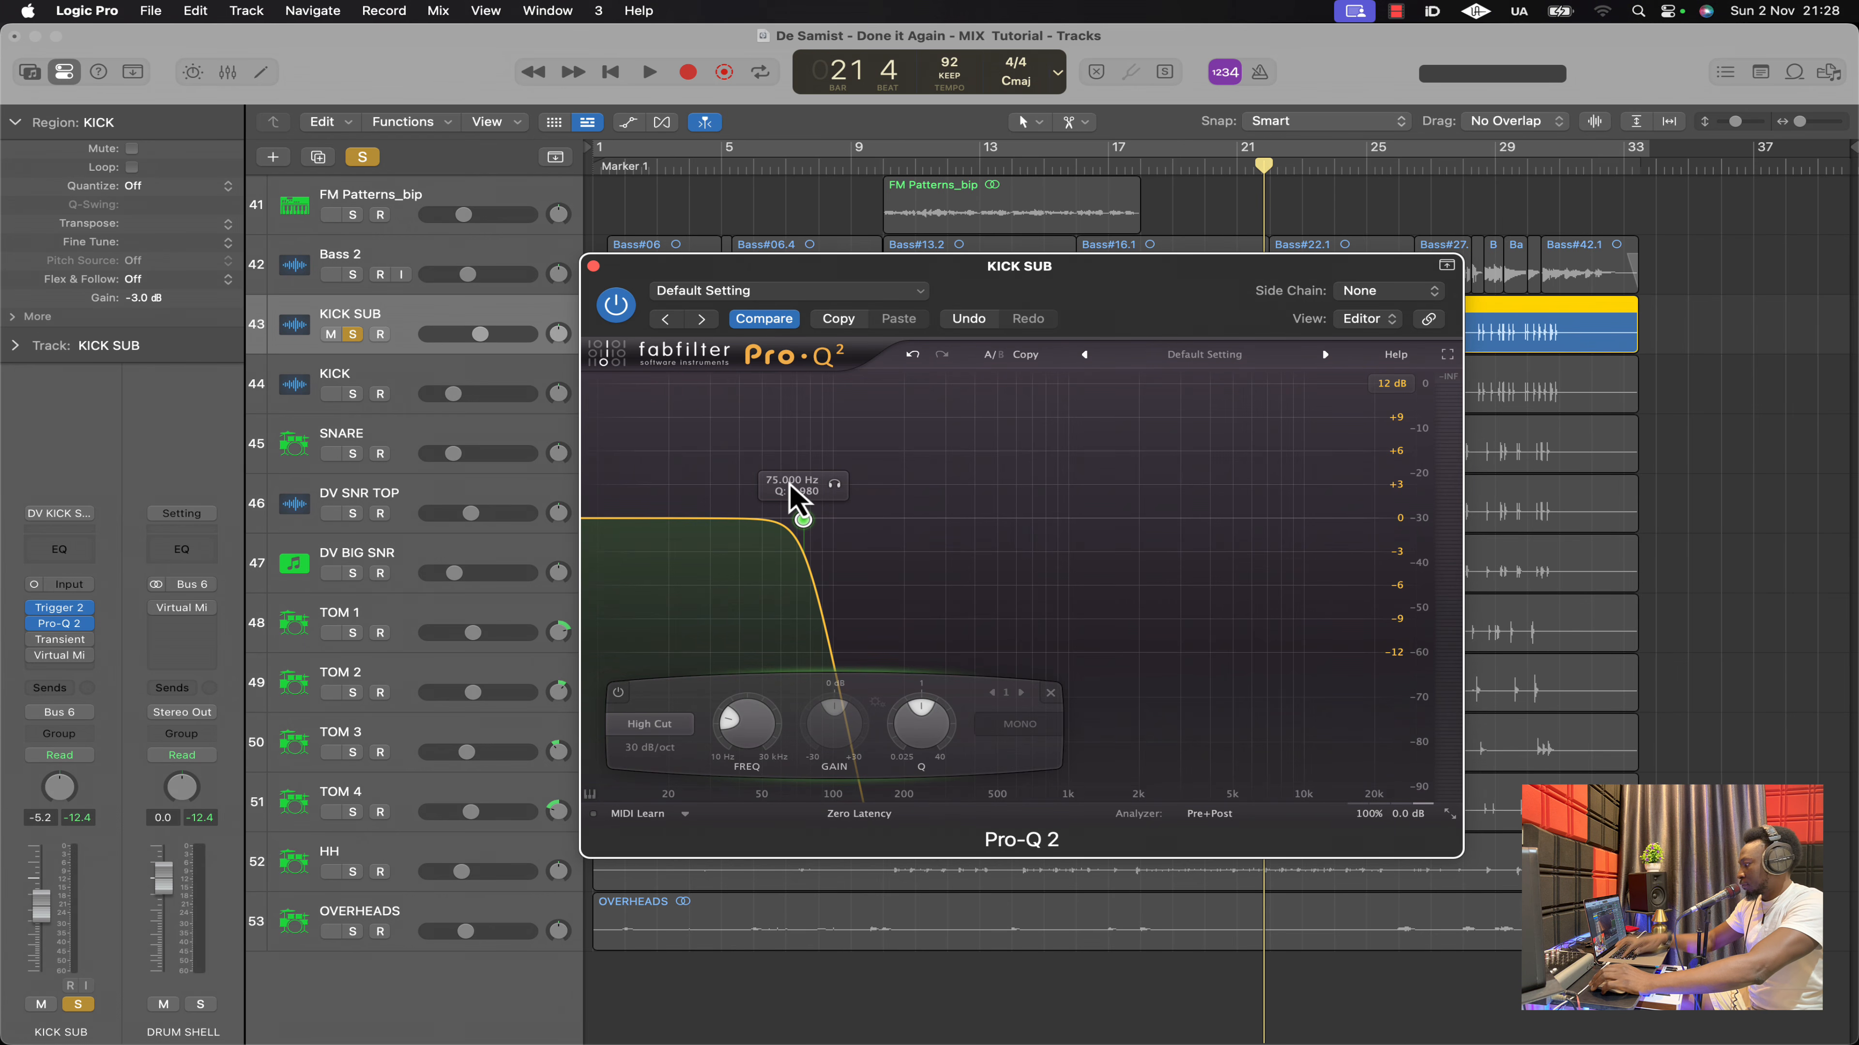
key("space")
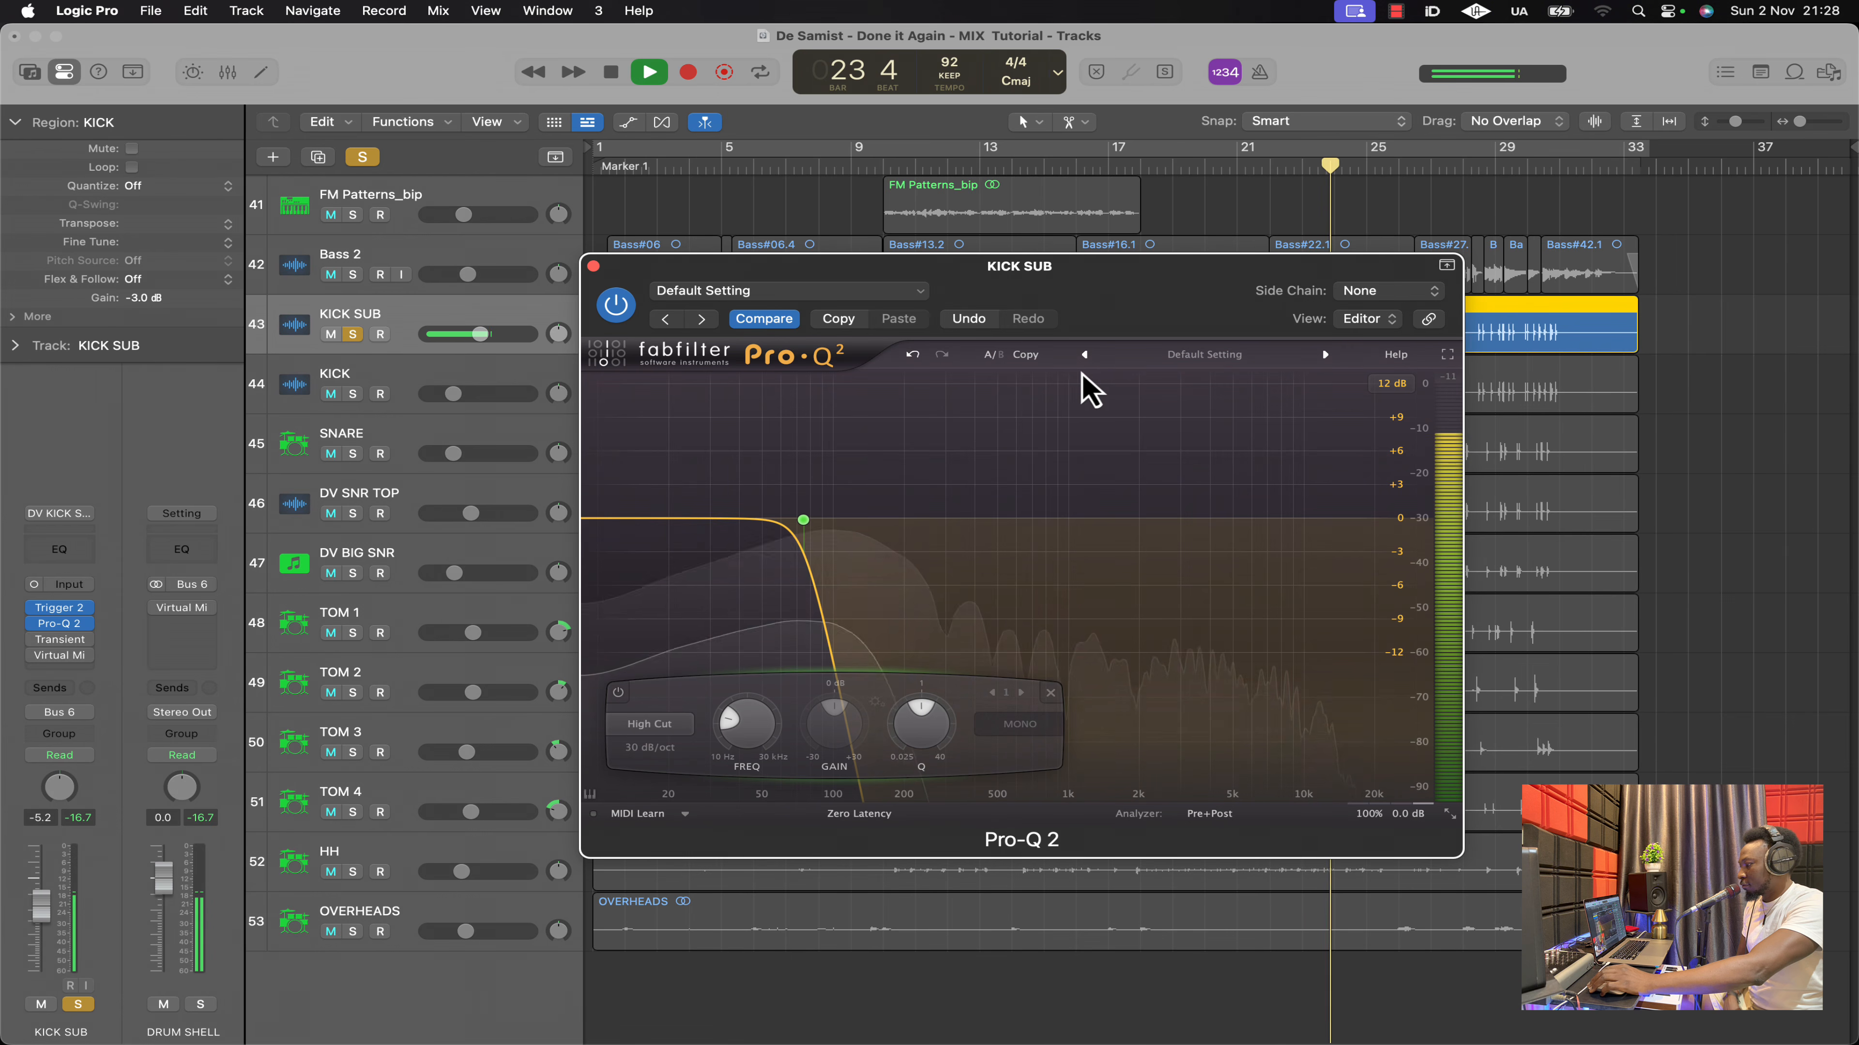
key("space")
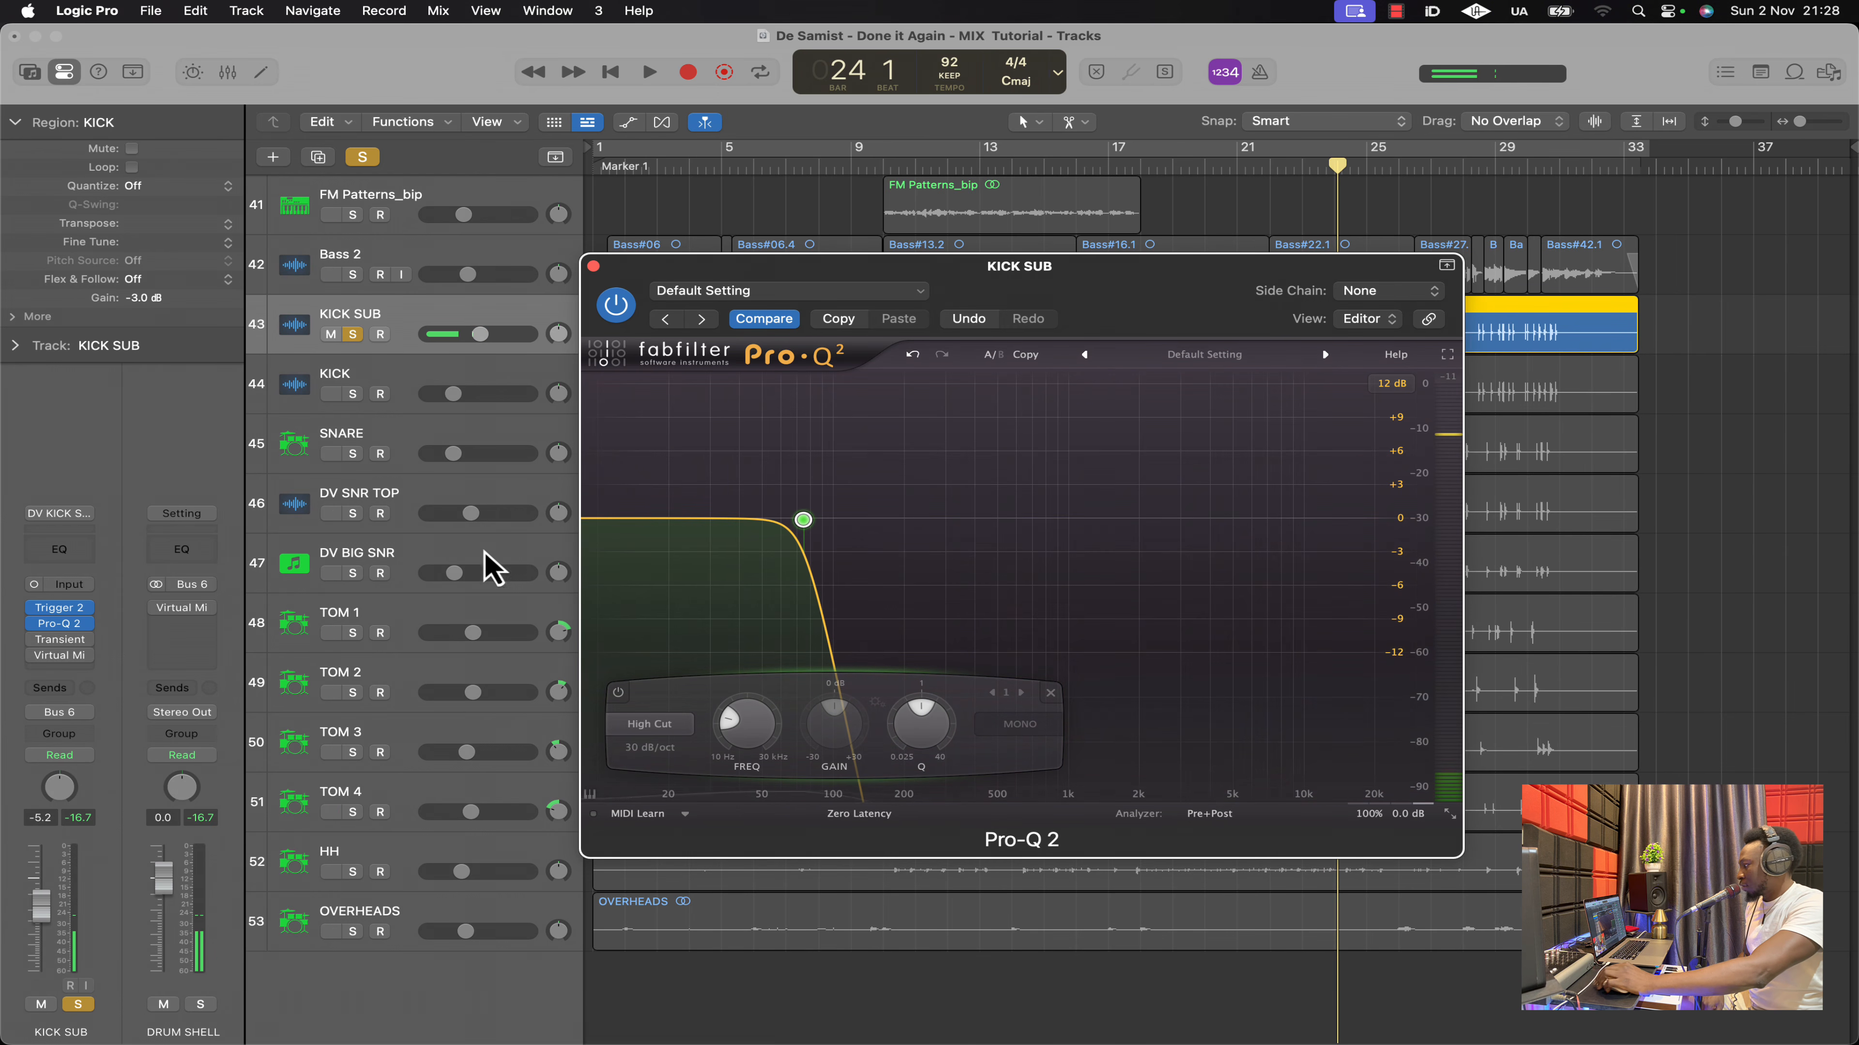
Lower the sustain in KICK SUB's Transient plug-in to about -25.44, enable the plug-in and play the track
left_click(67, 640)
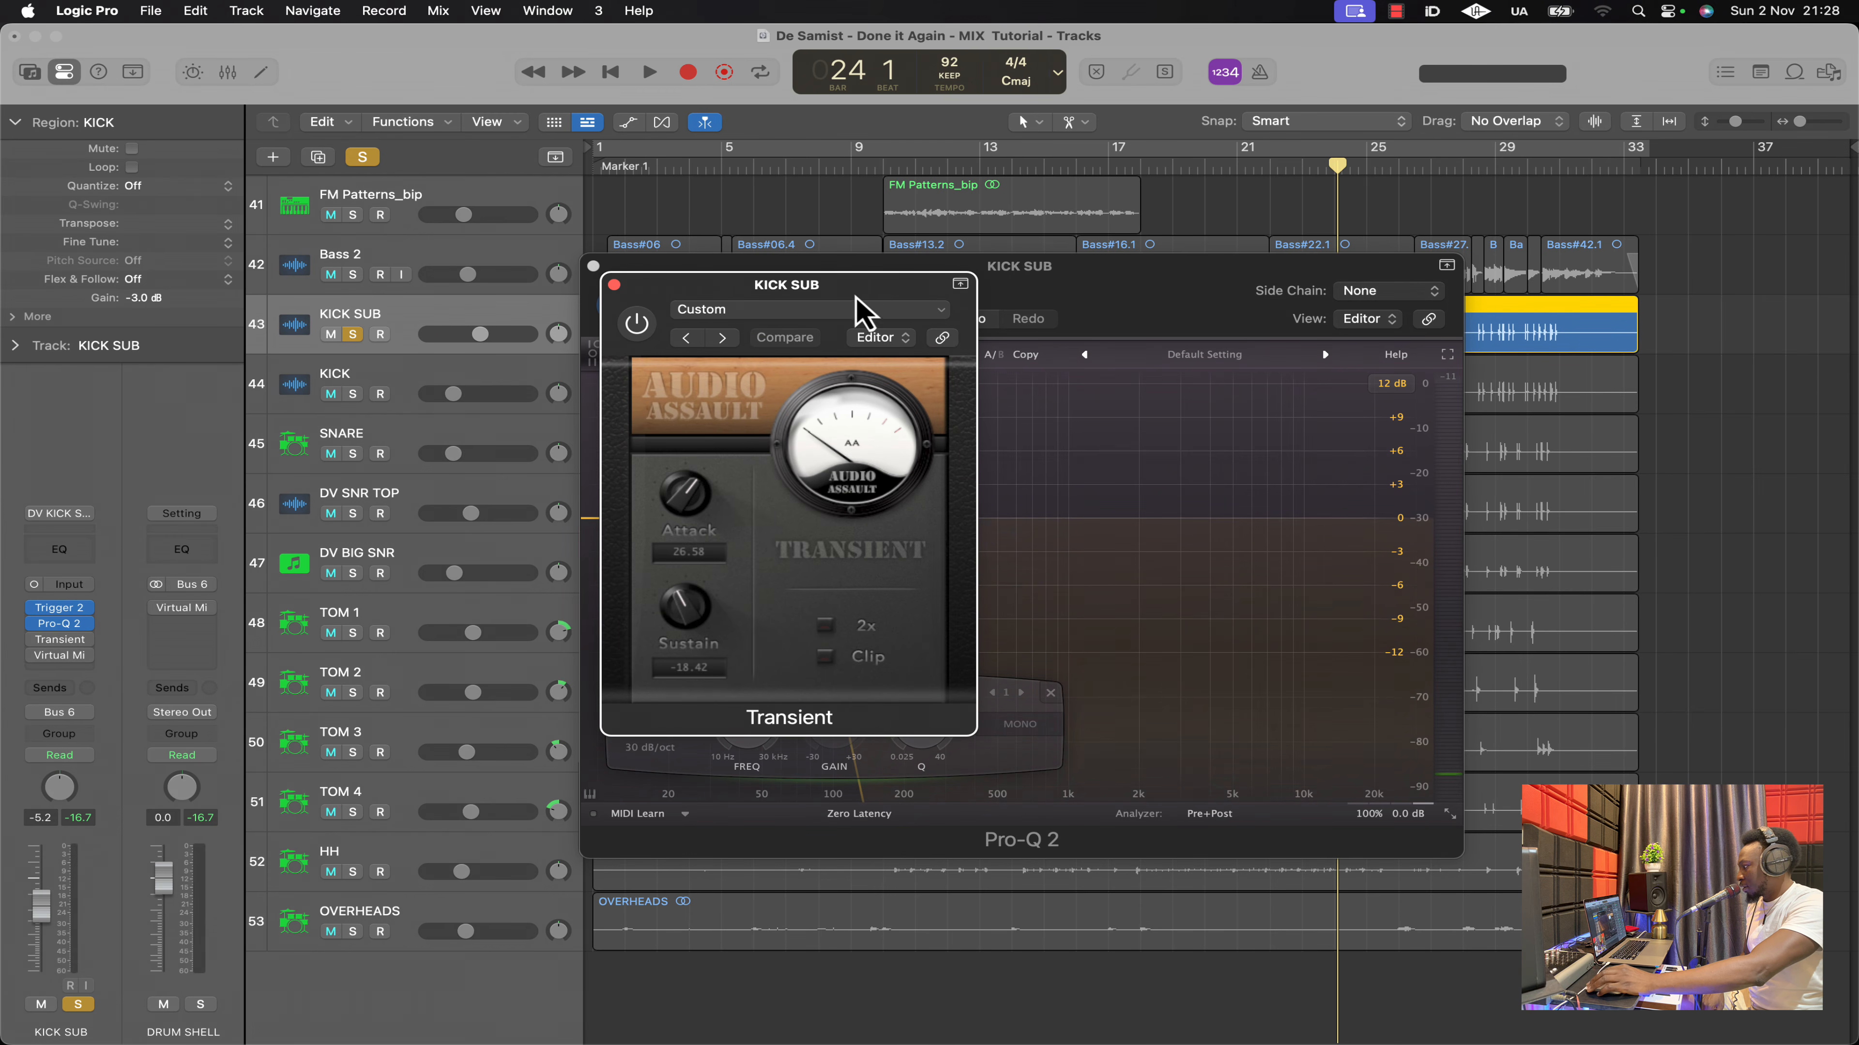
left_click_drag(865, 308, 1006, 324)
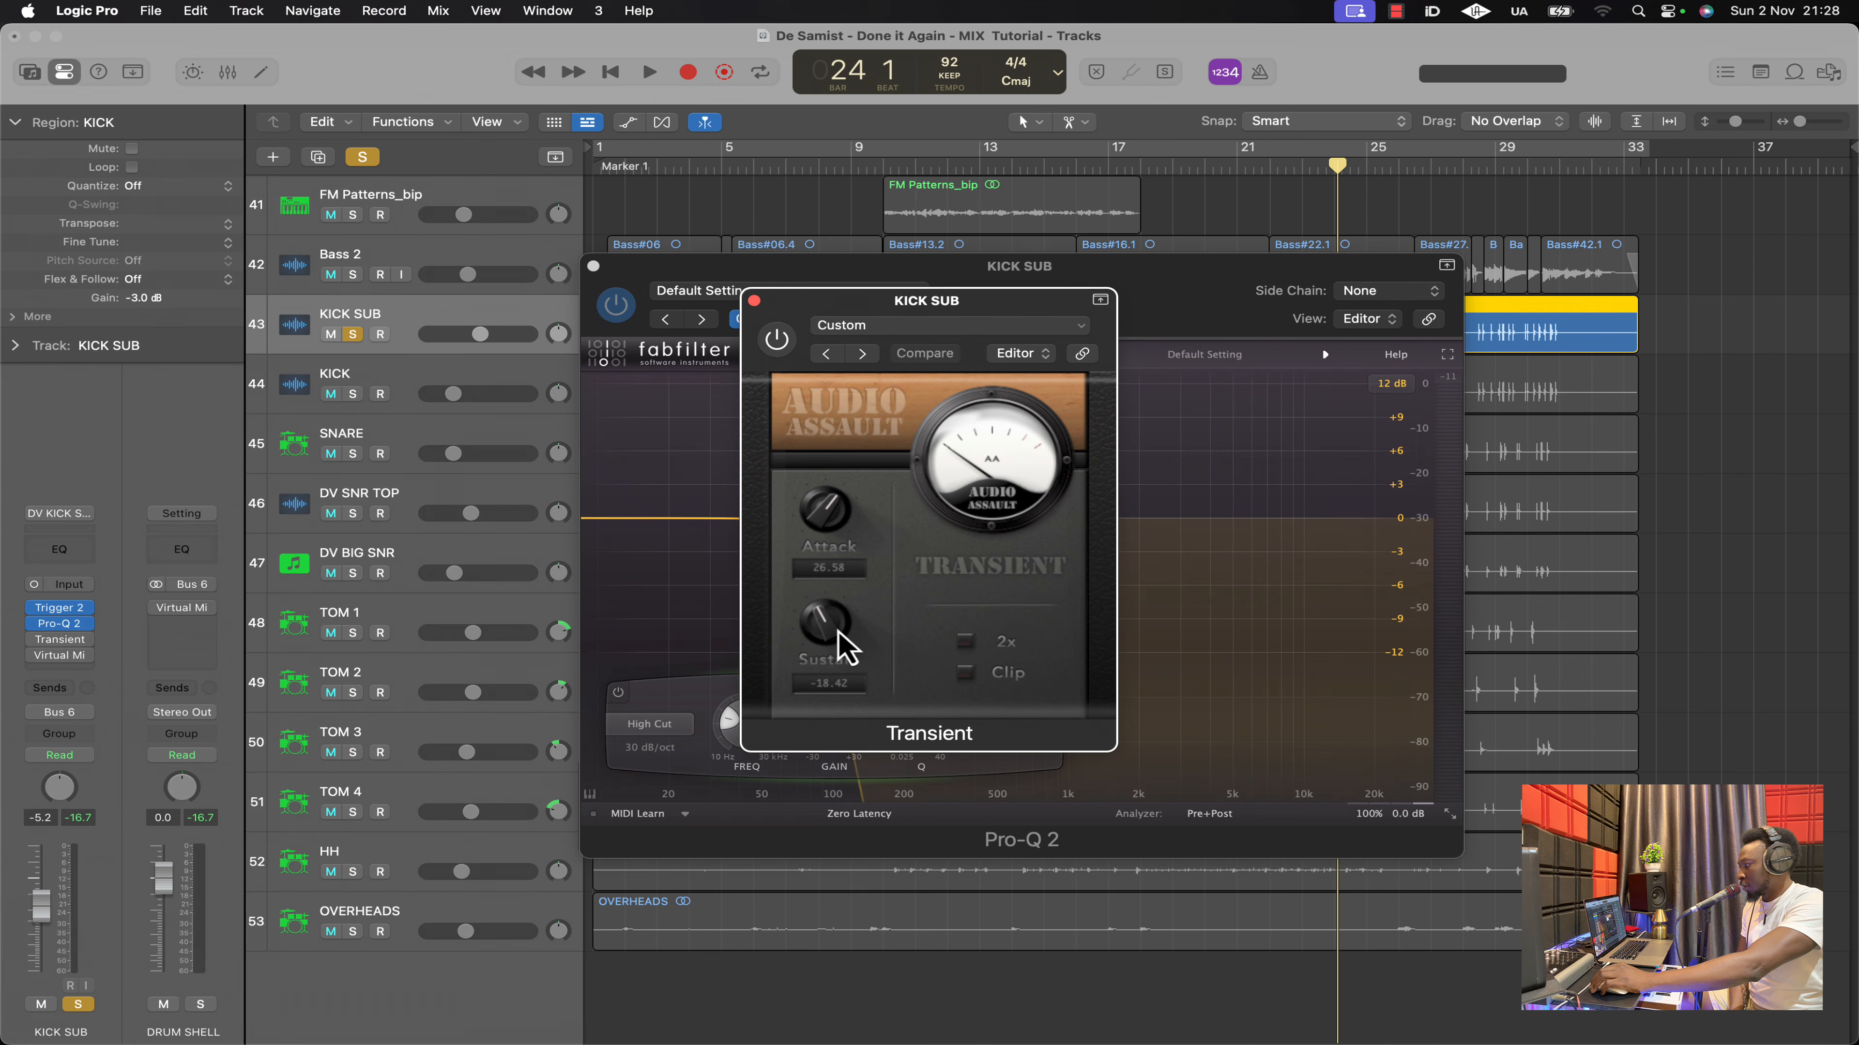
left_click_drag(826, 619, 822, 634)
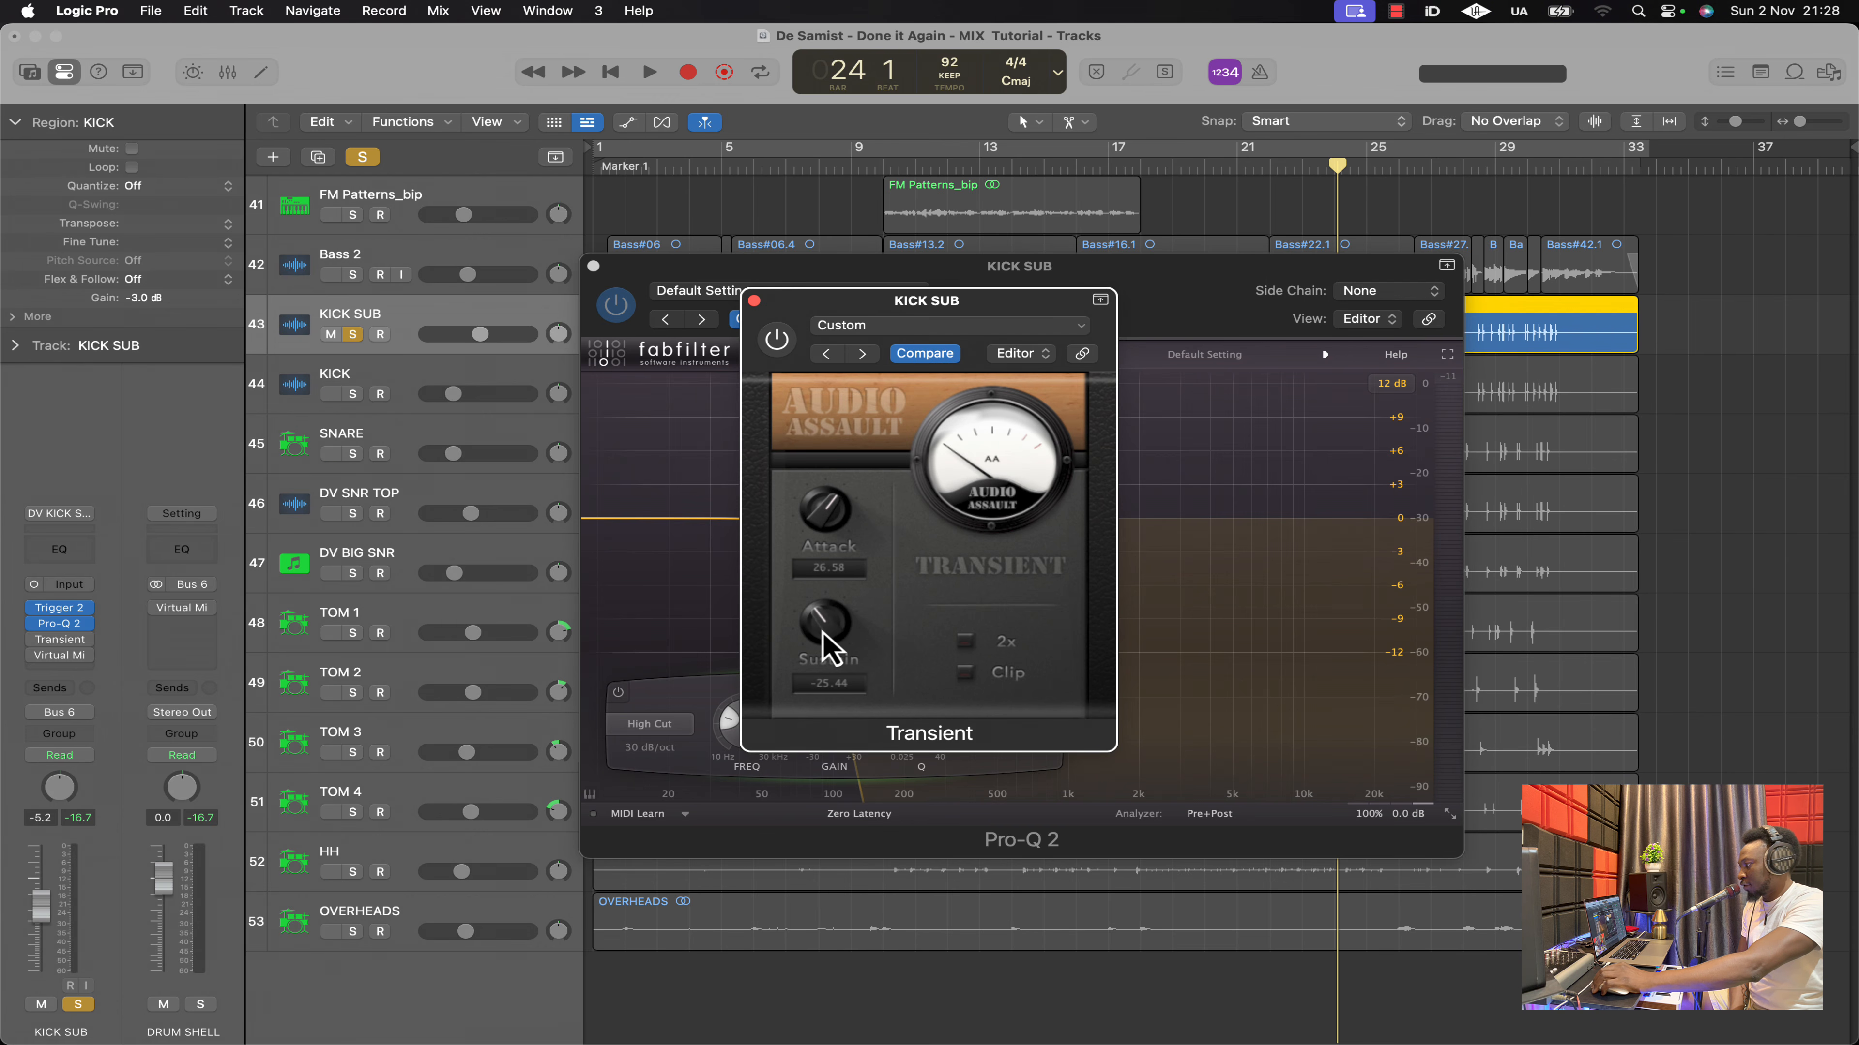
left_click(754, 300)
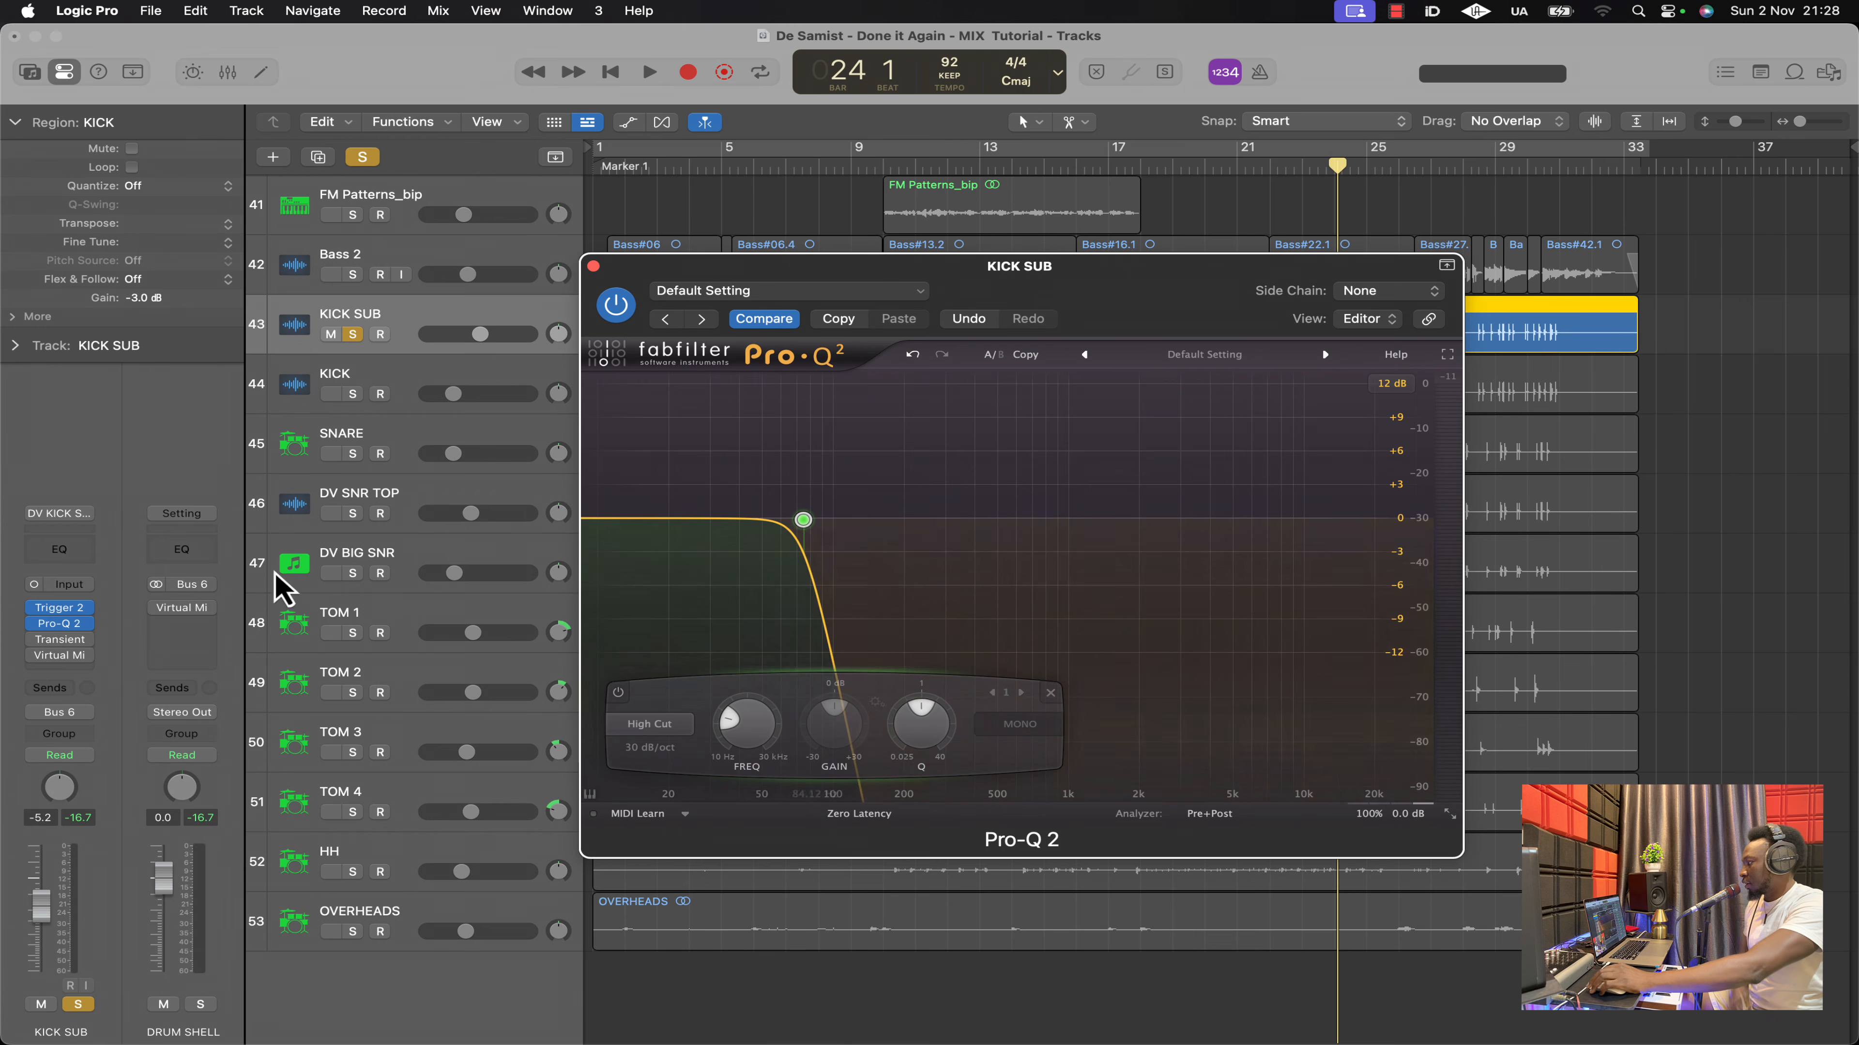
left_click(34, 639)
key("space")
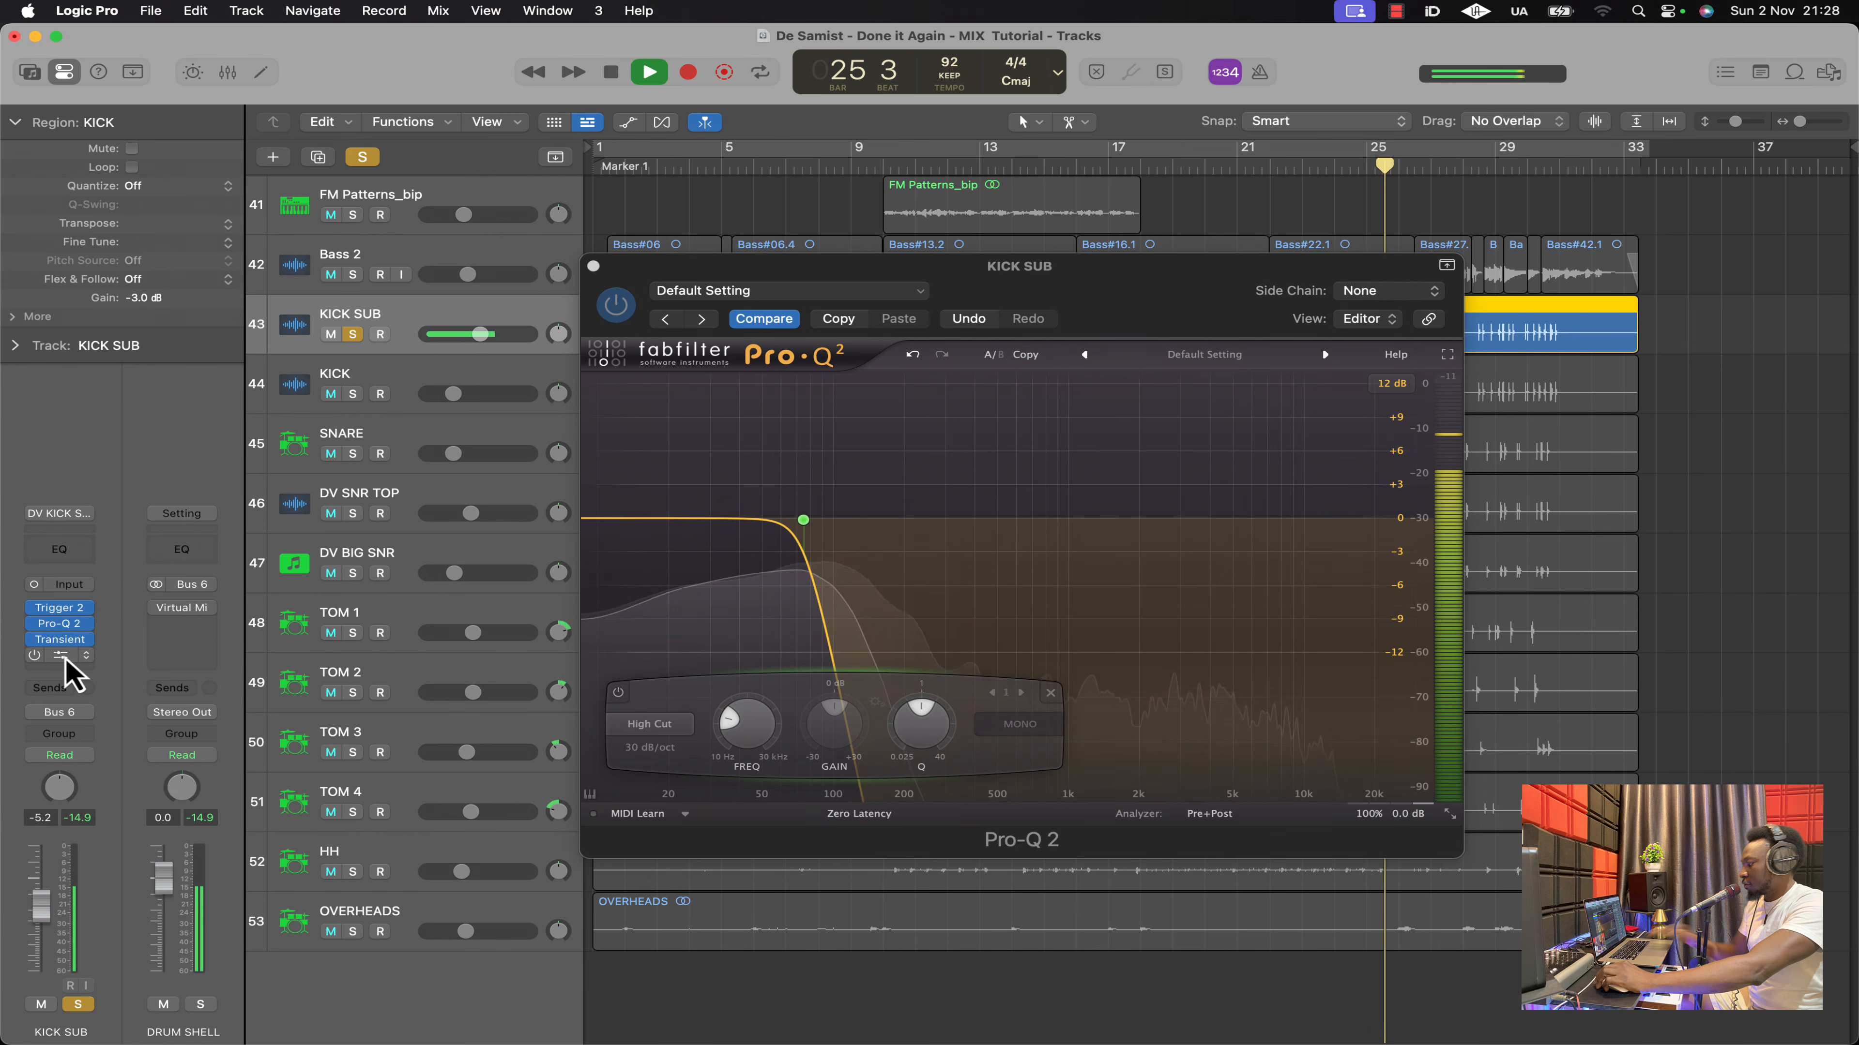
Enable Virtual Mix Rack on KICK SUB, check its Trimmer's phase reverse, and play the track through the full plug-in chain
left_click(60, 657)
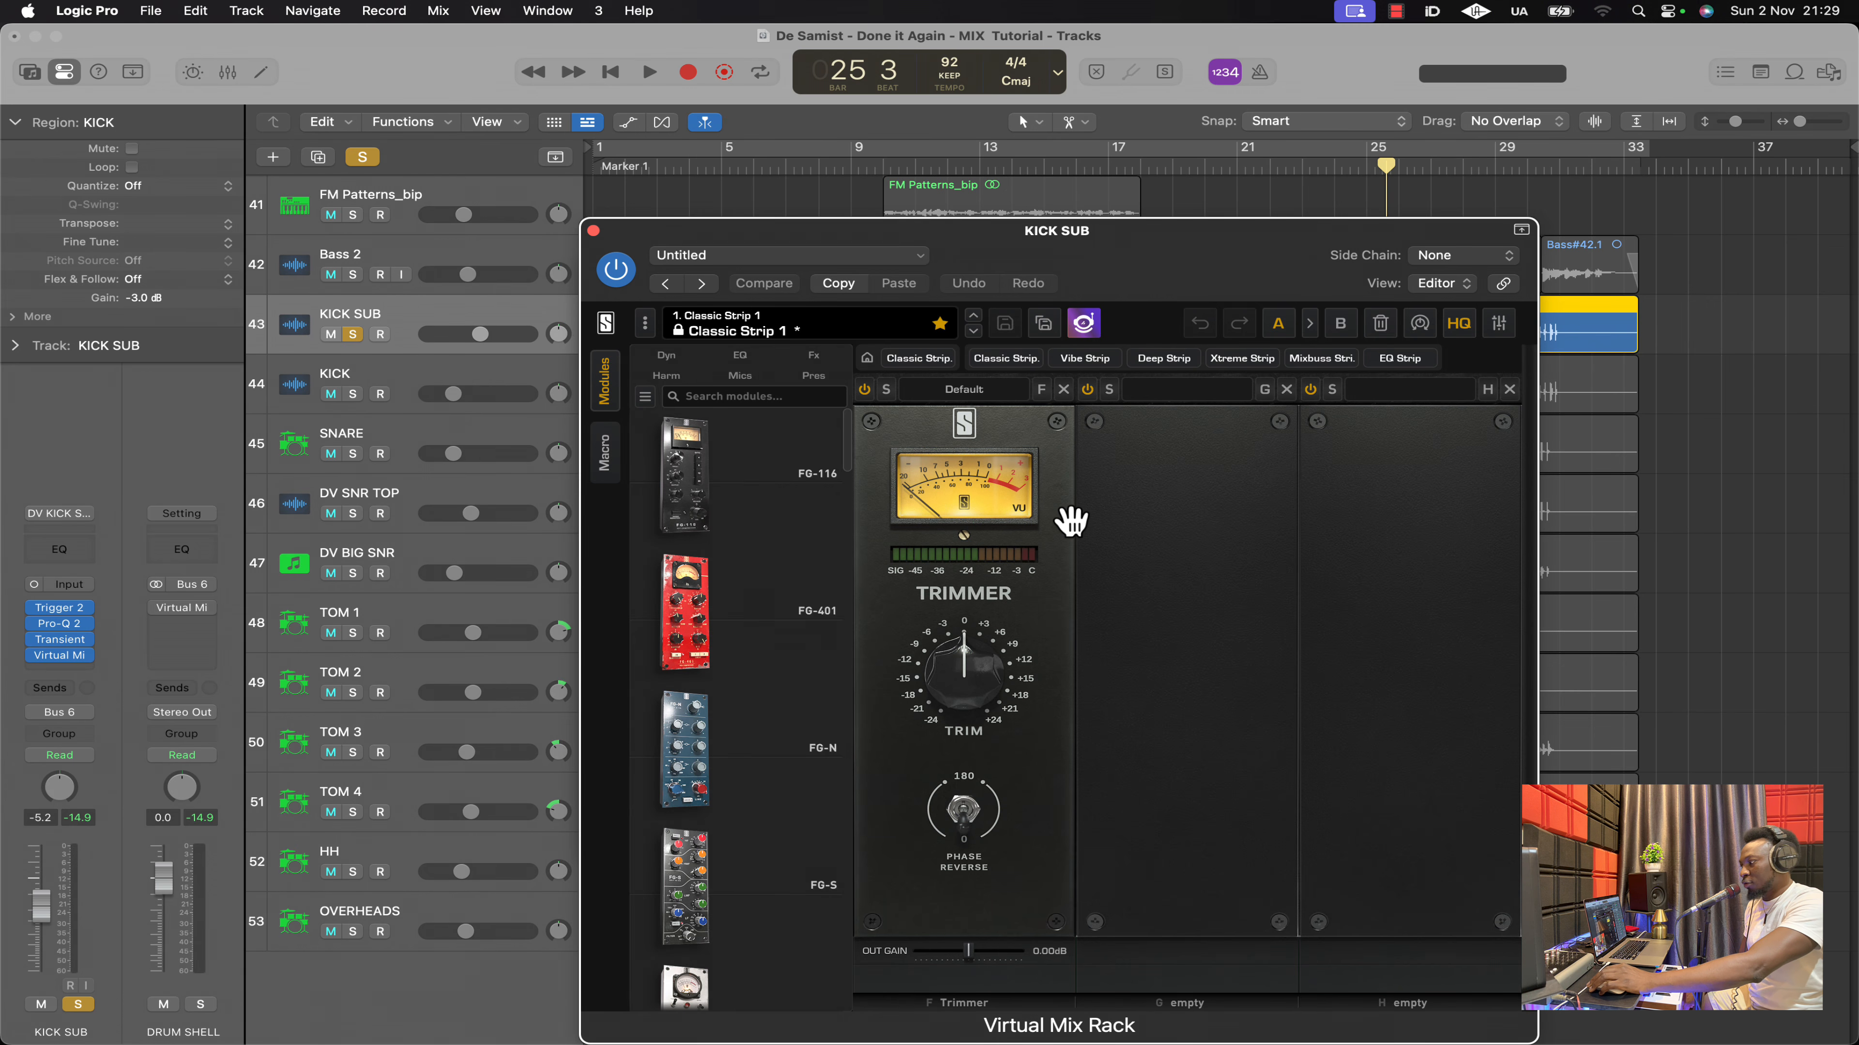
left_click(978, 818)
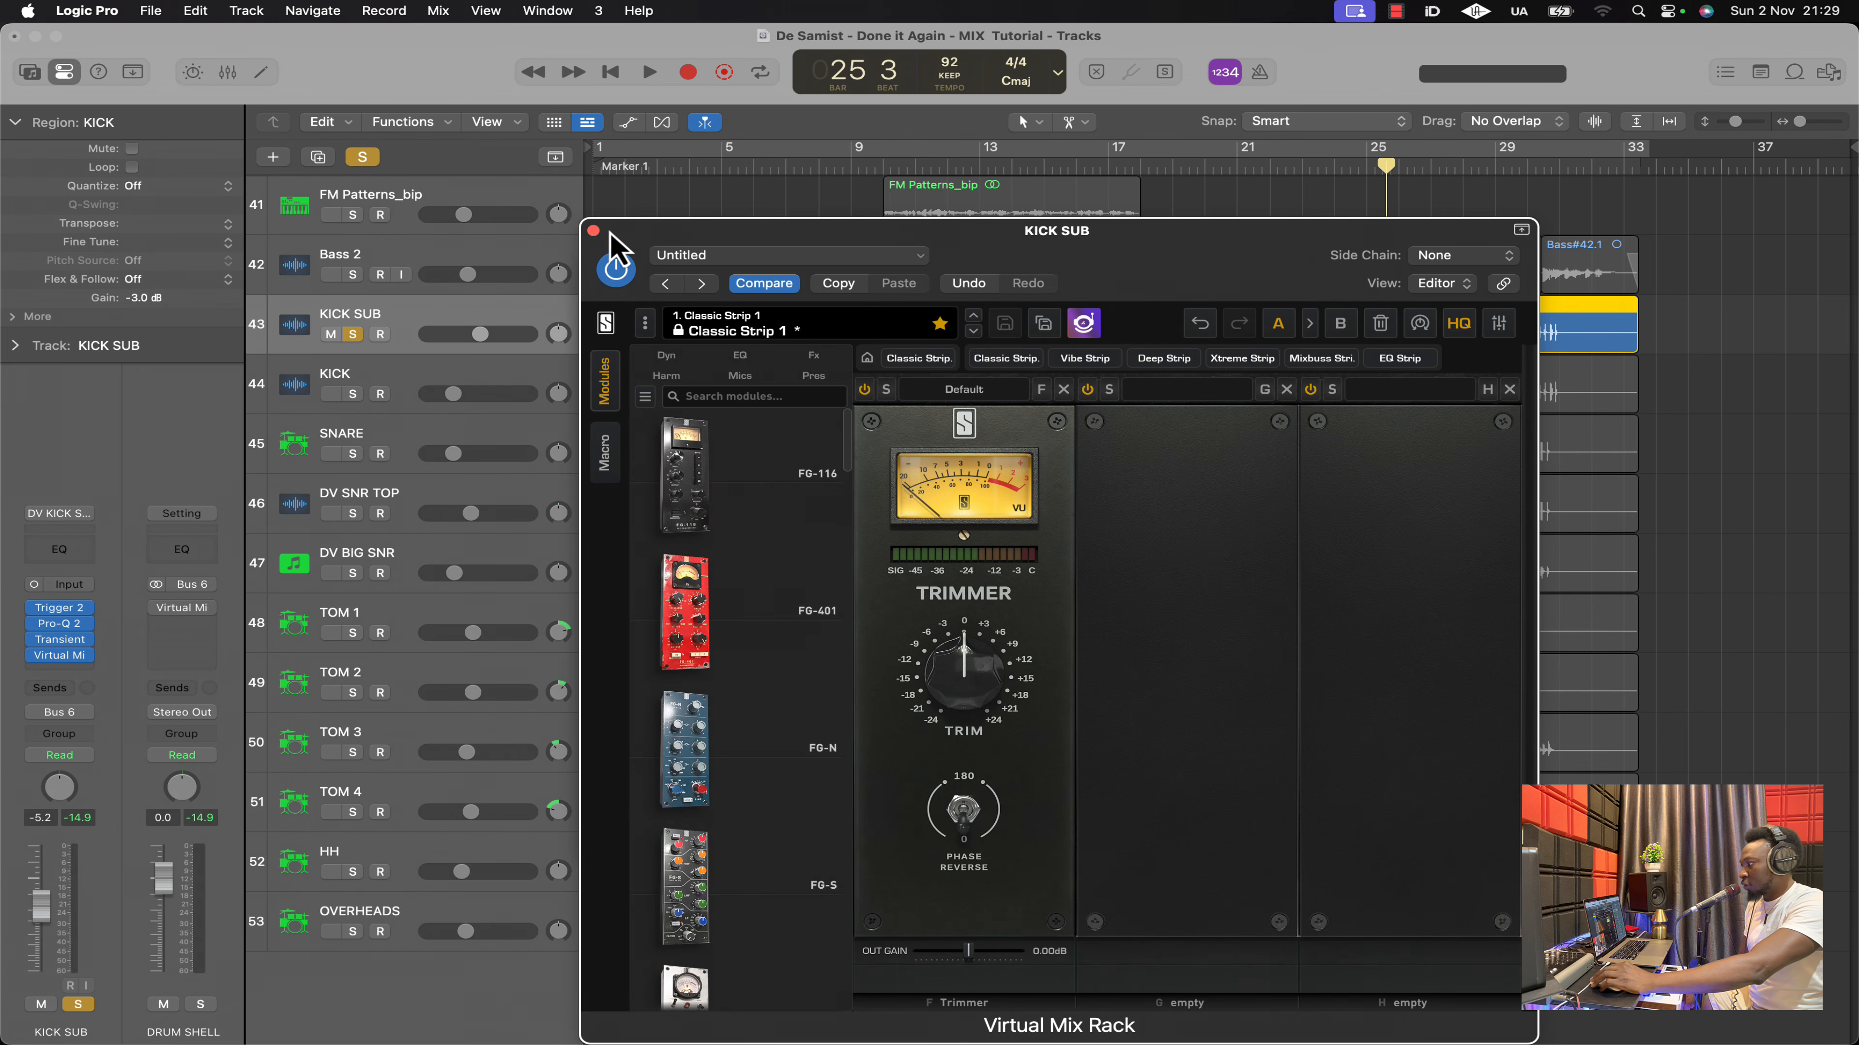
left_click(593, 231)
key("space")
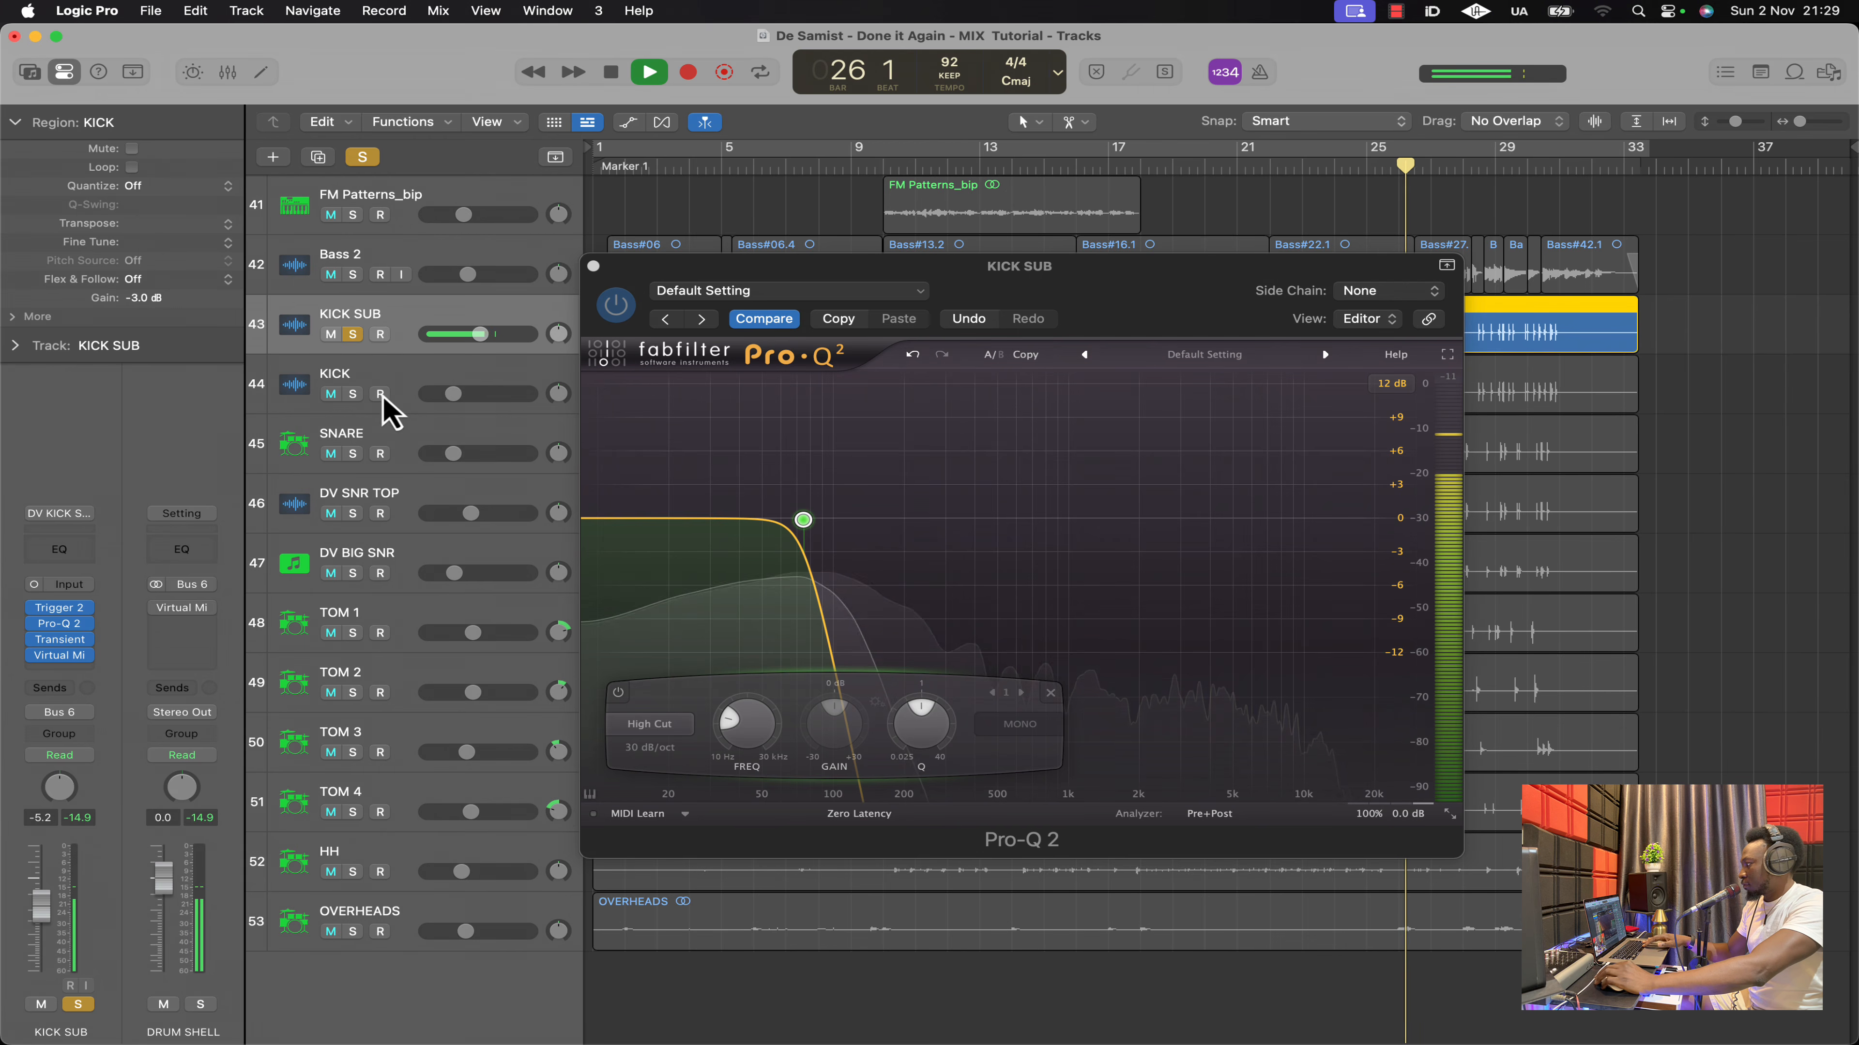
key("space")
Switch solo from KICK SUB to the KICK track, play it without its plug-ins, and close KICK SUB's Pro-Q 2
left_click(353, 334)
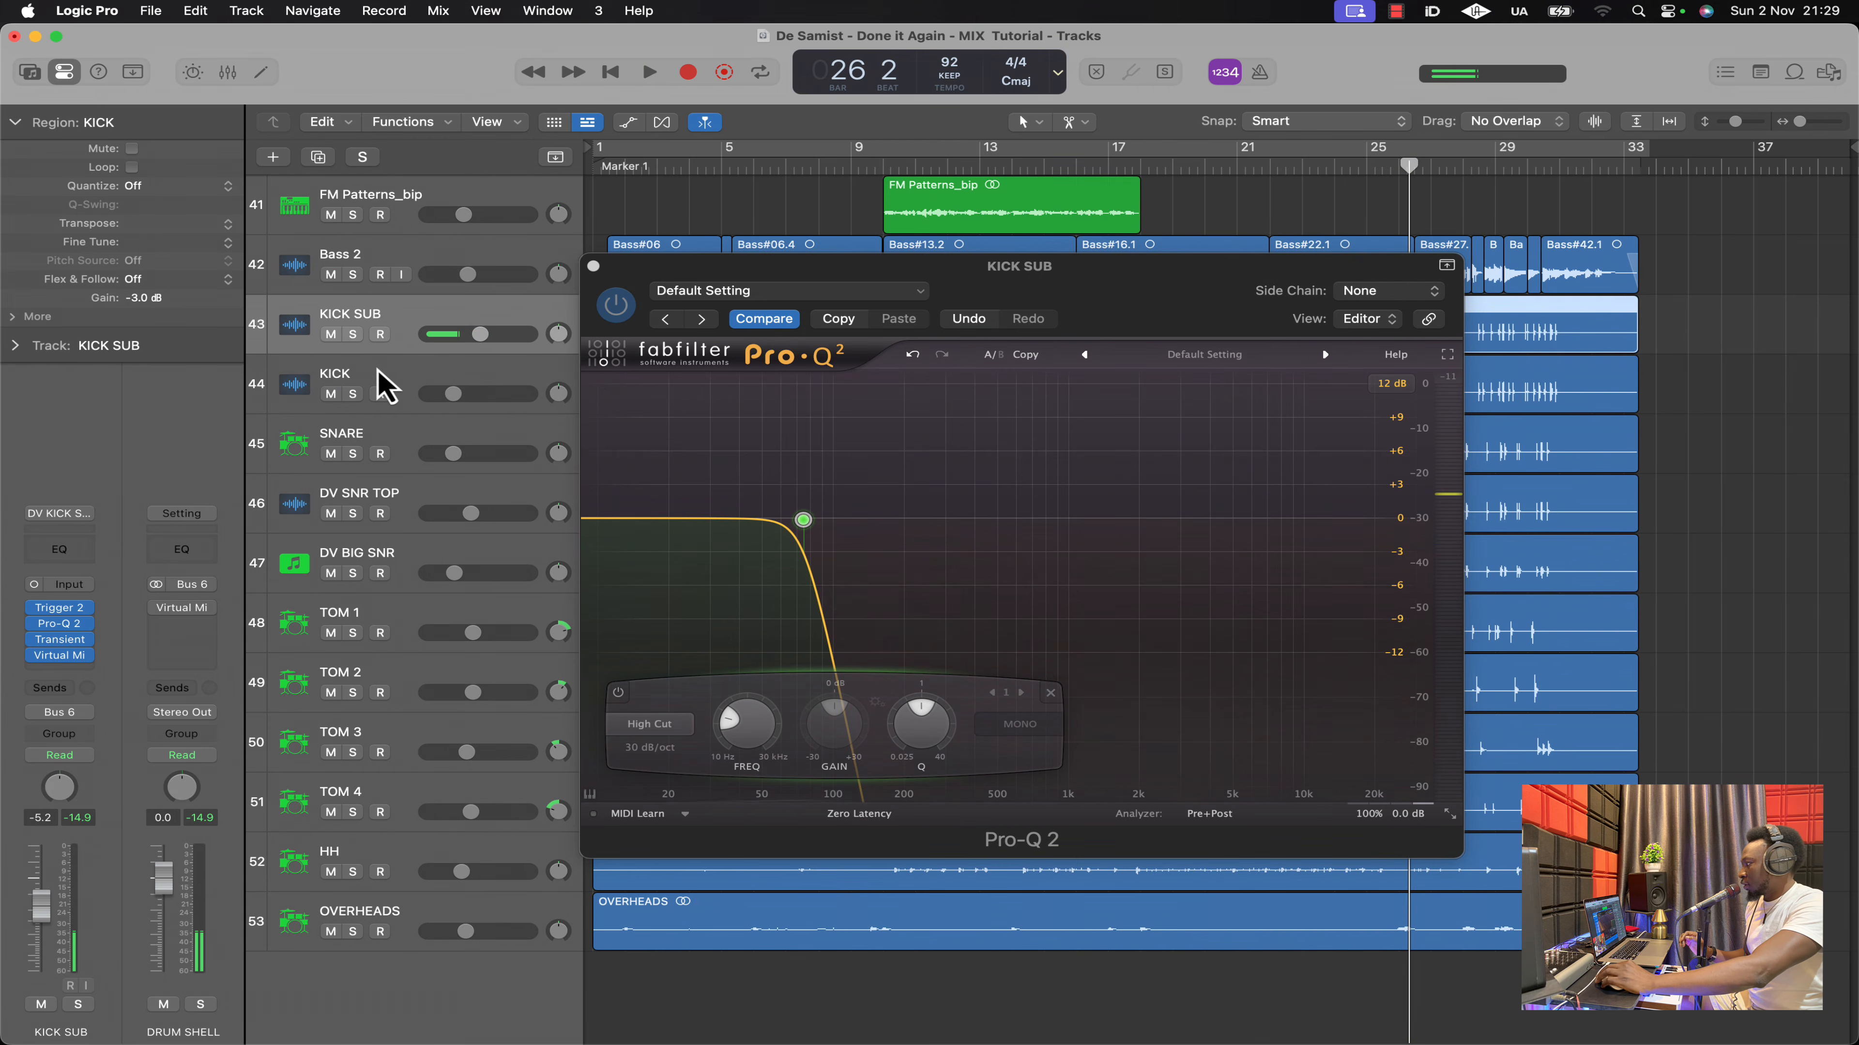
left_click(375, 395)
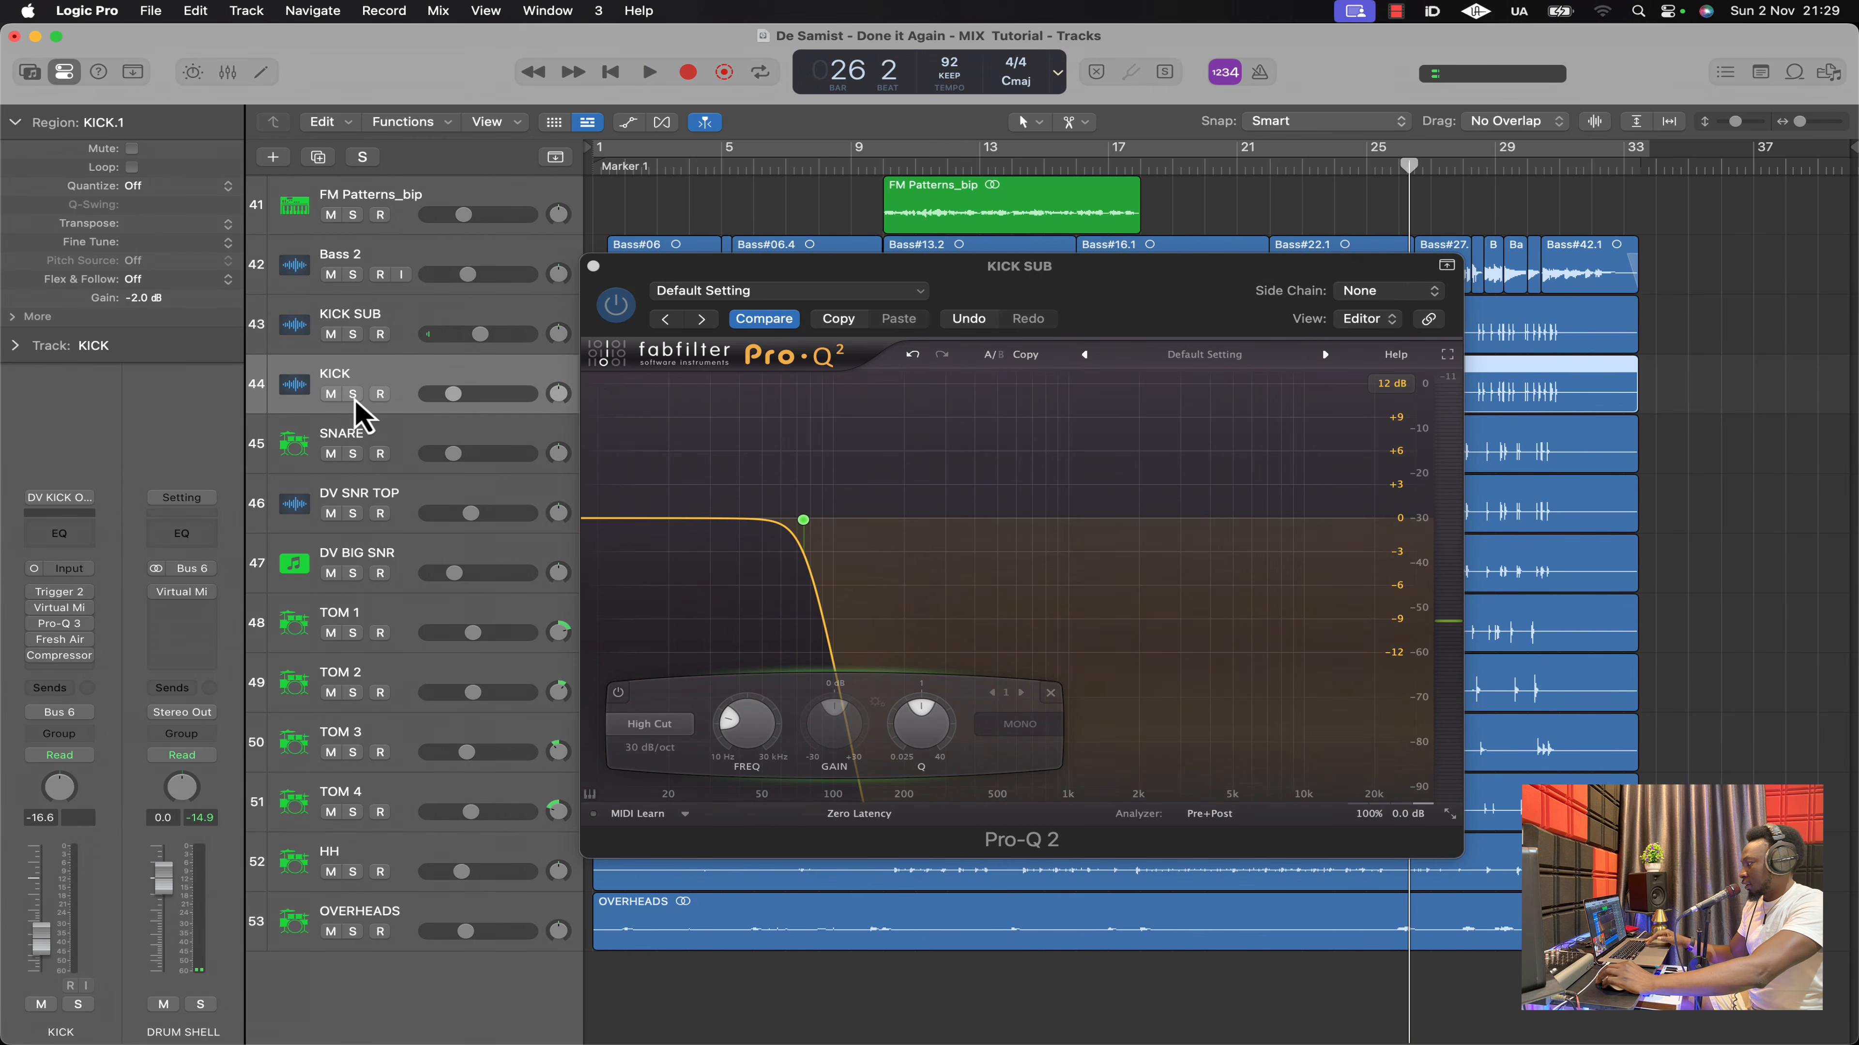
left_click(353, 395)
key("space")
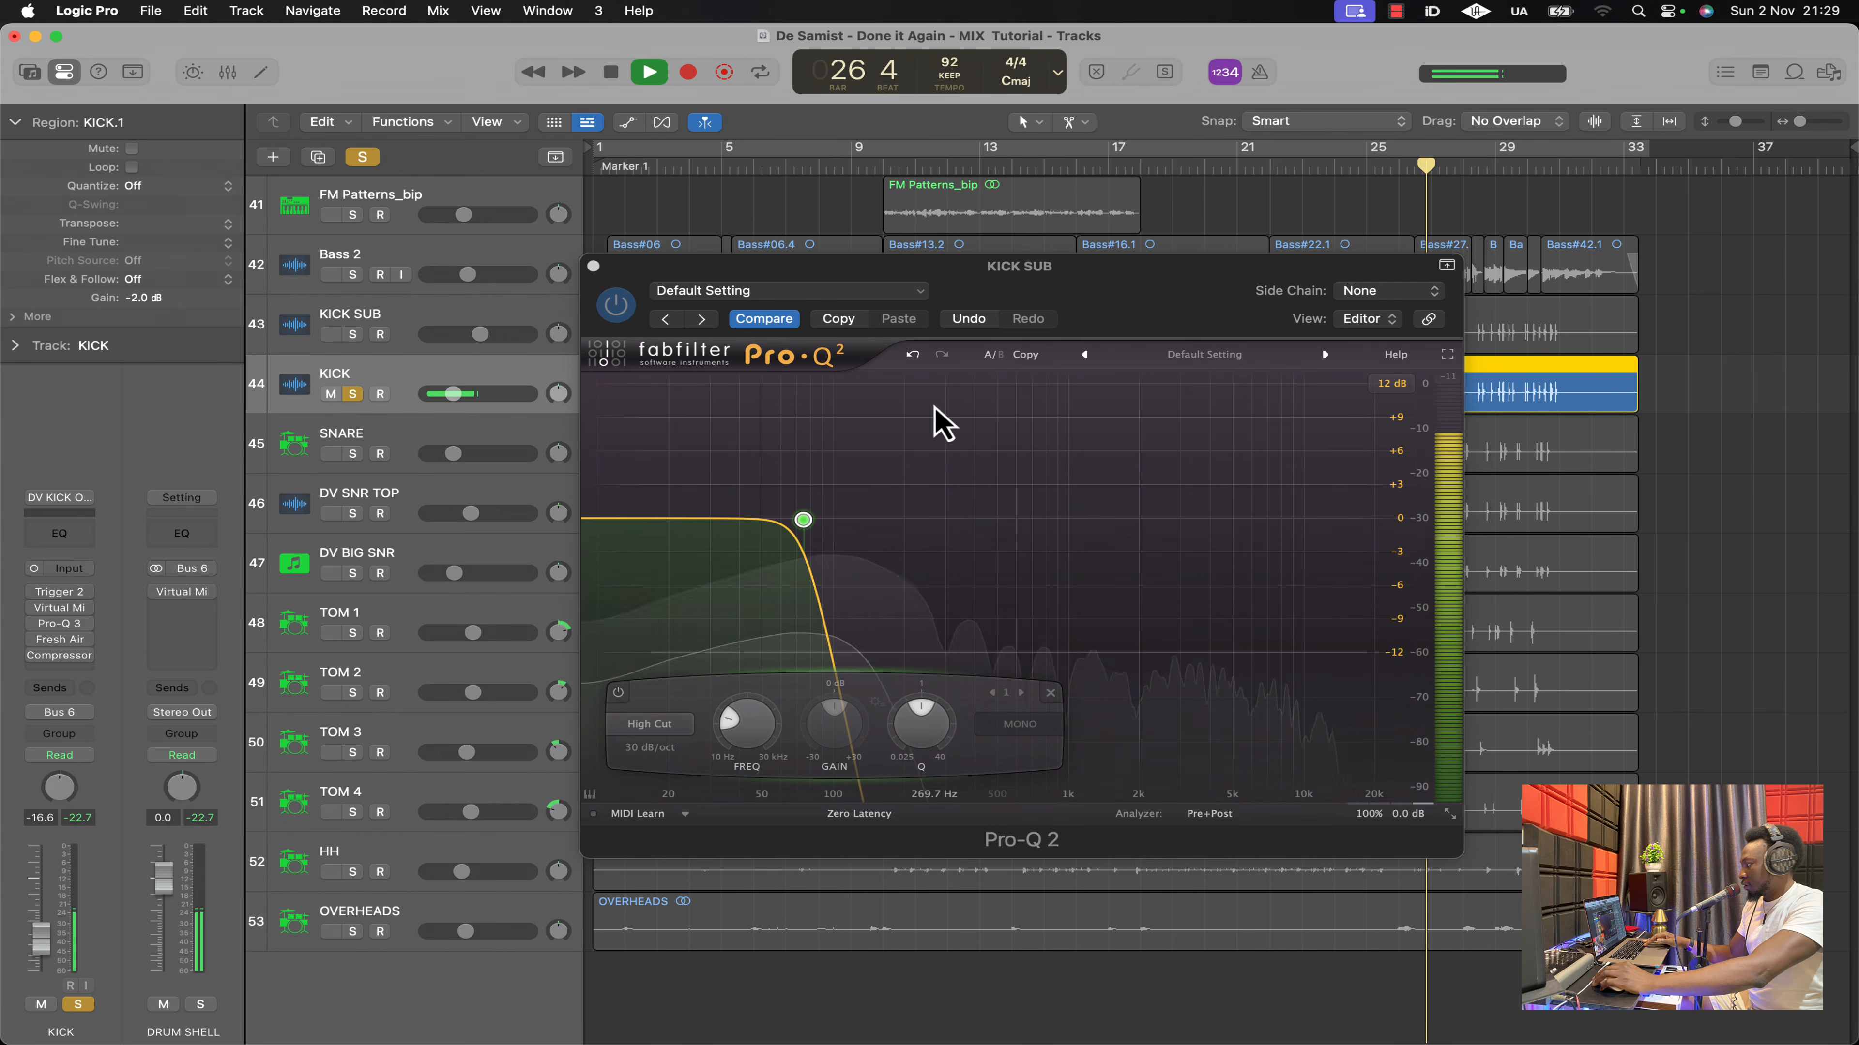
key("space")
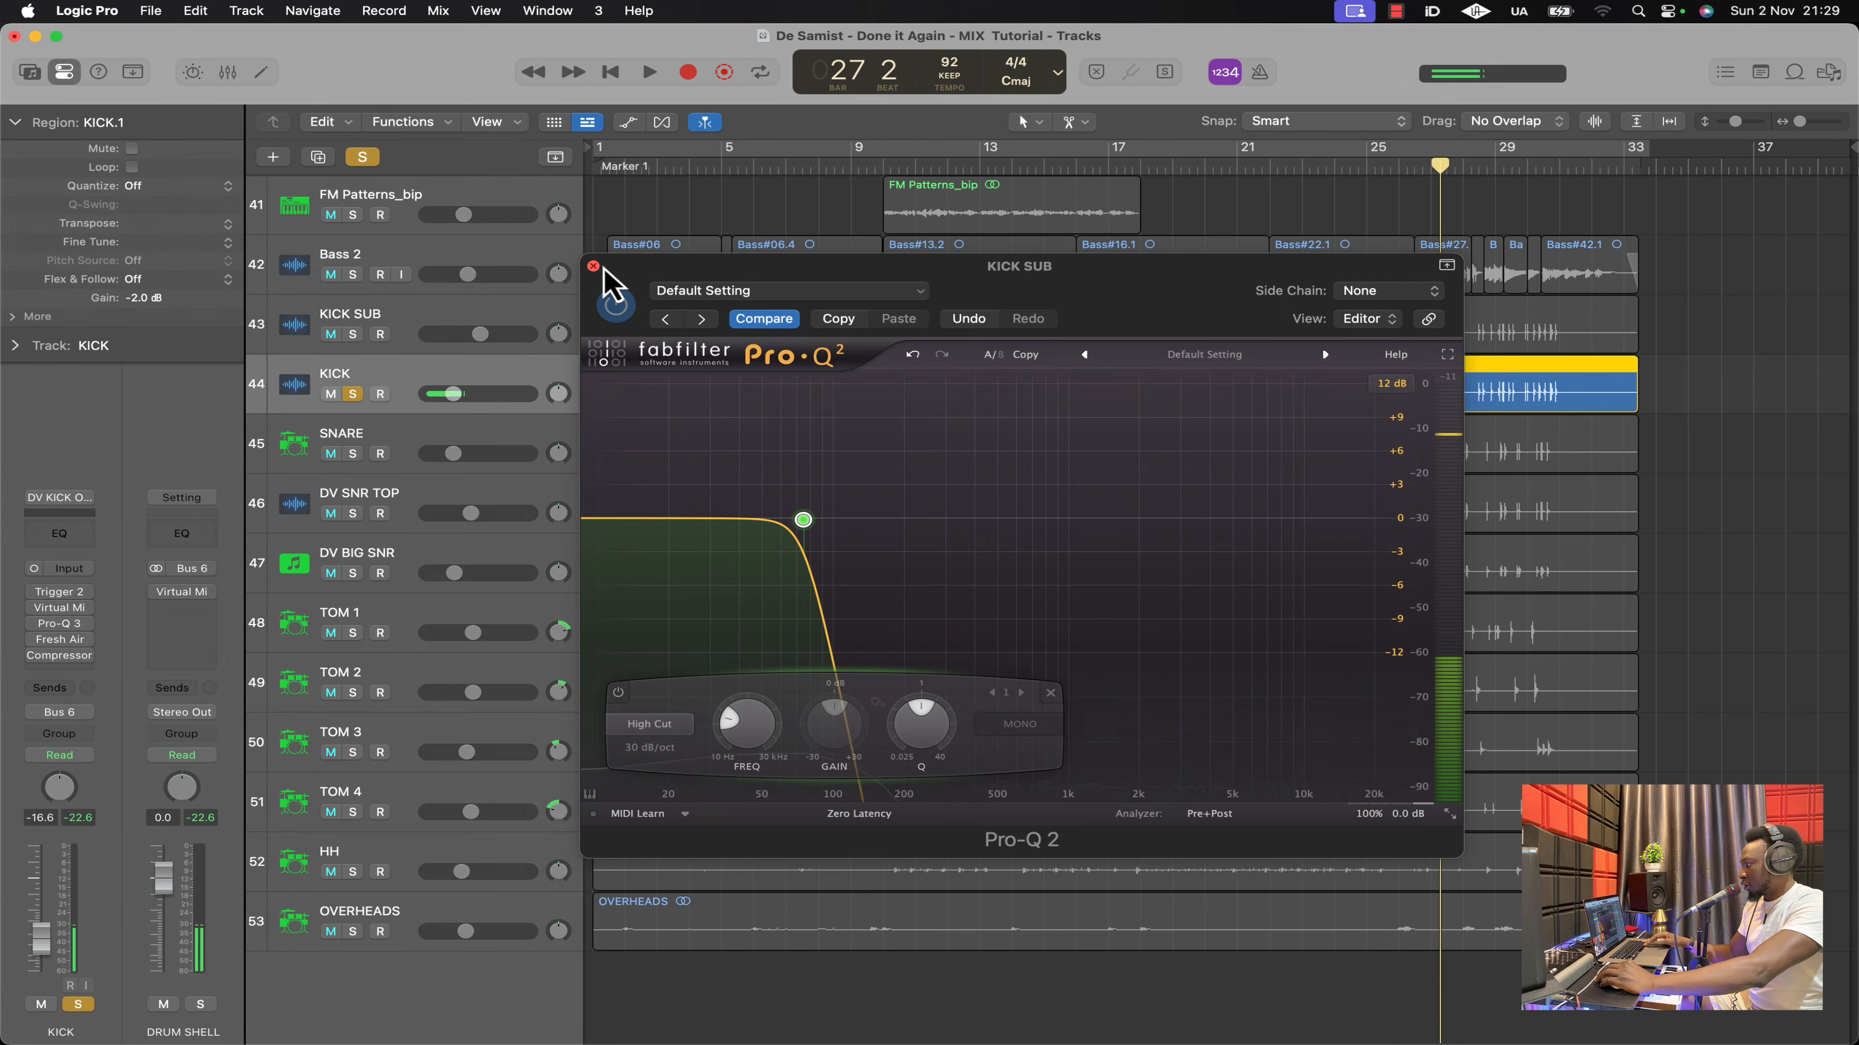
left_click(593, 266)
Enable Trigger 2 on the KICK track during playback and audition its WFL Kick samples
left_click(60, 592)
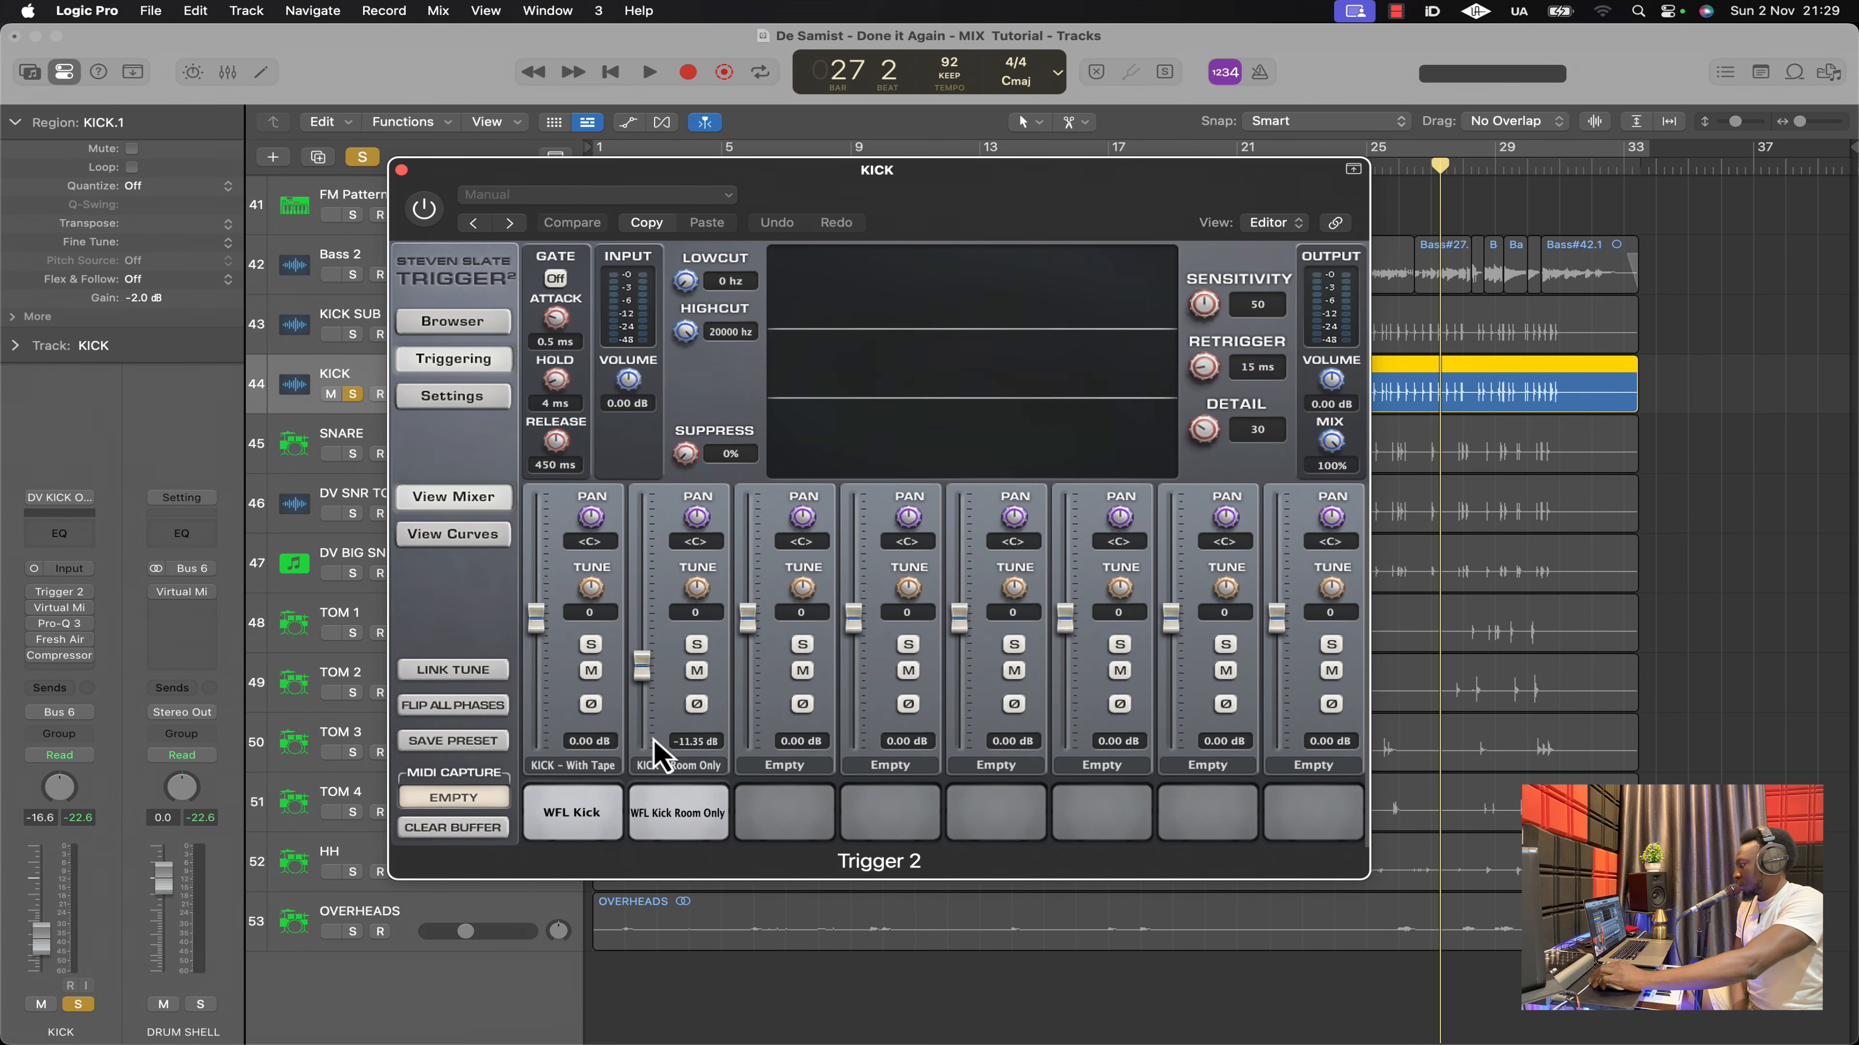
key("space")
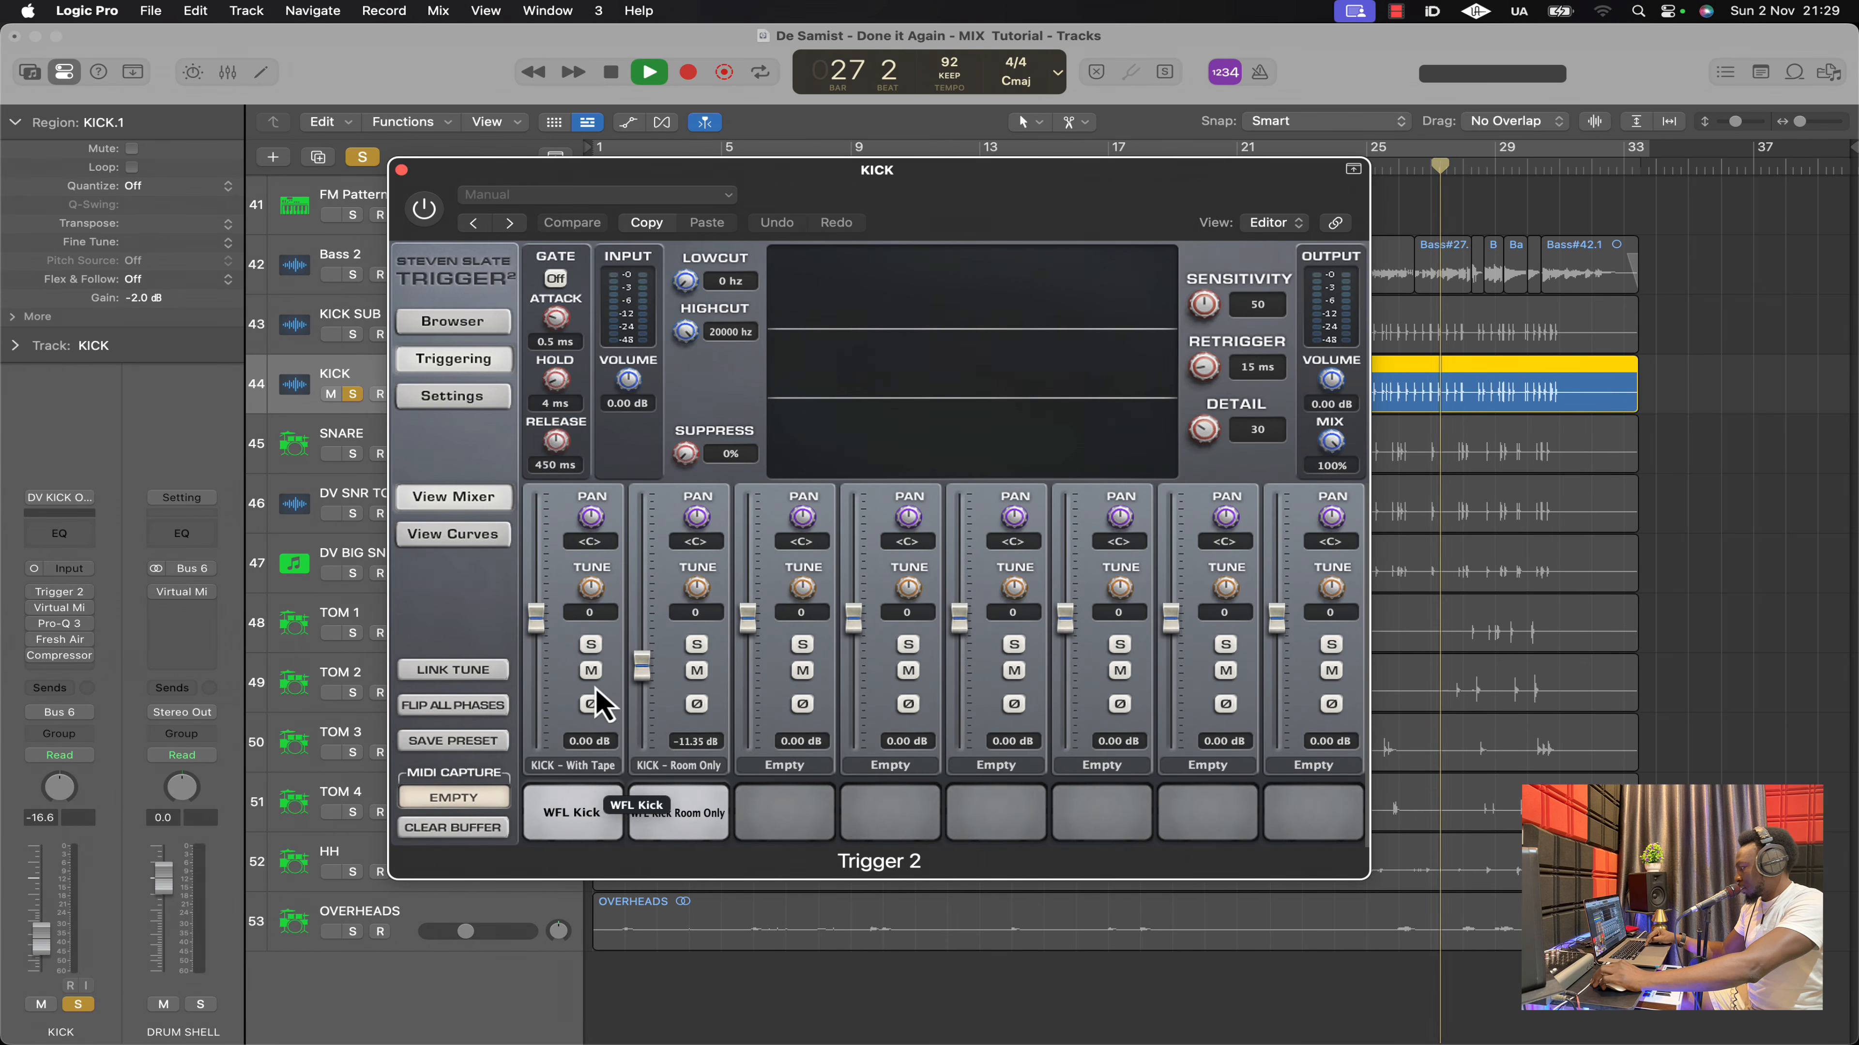
left_click(423, 211)
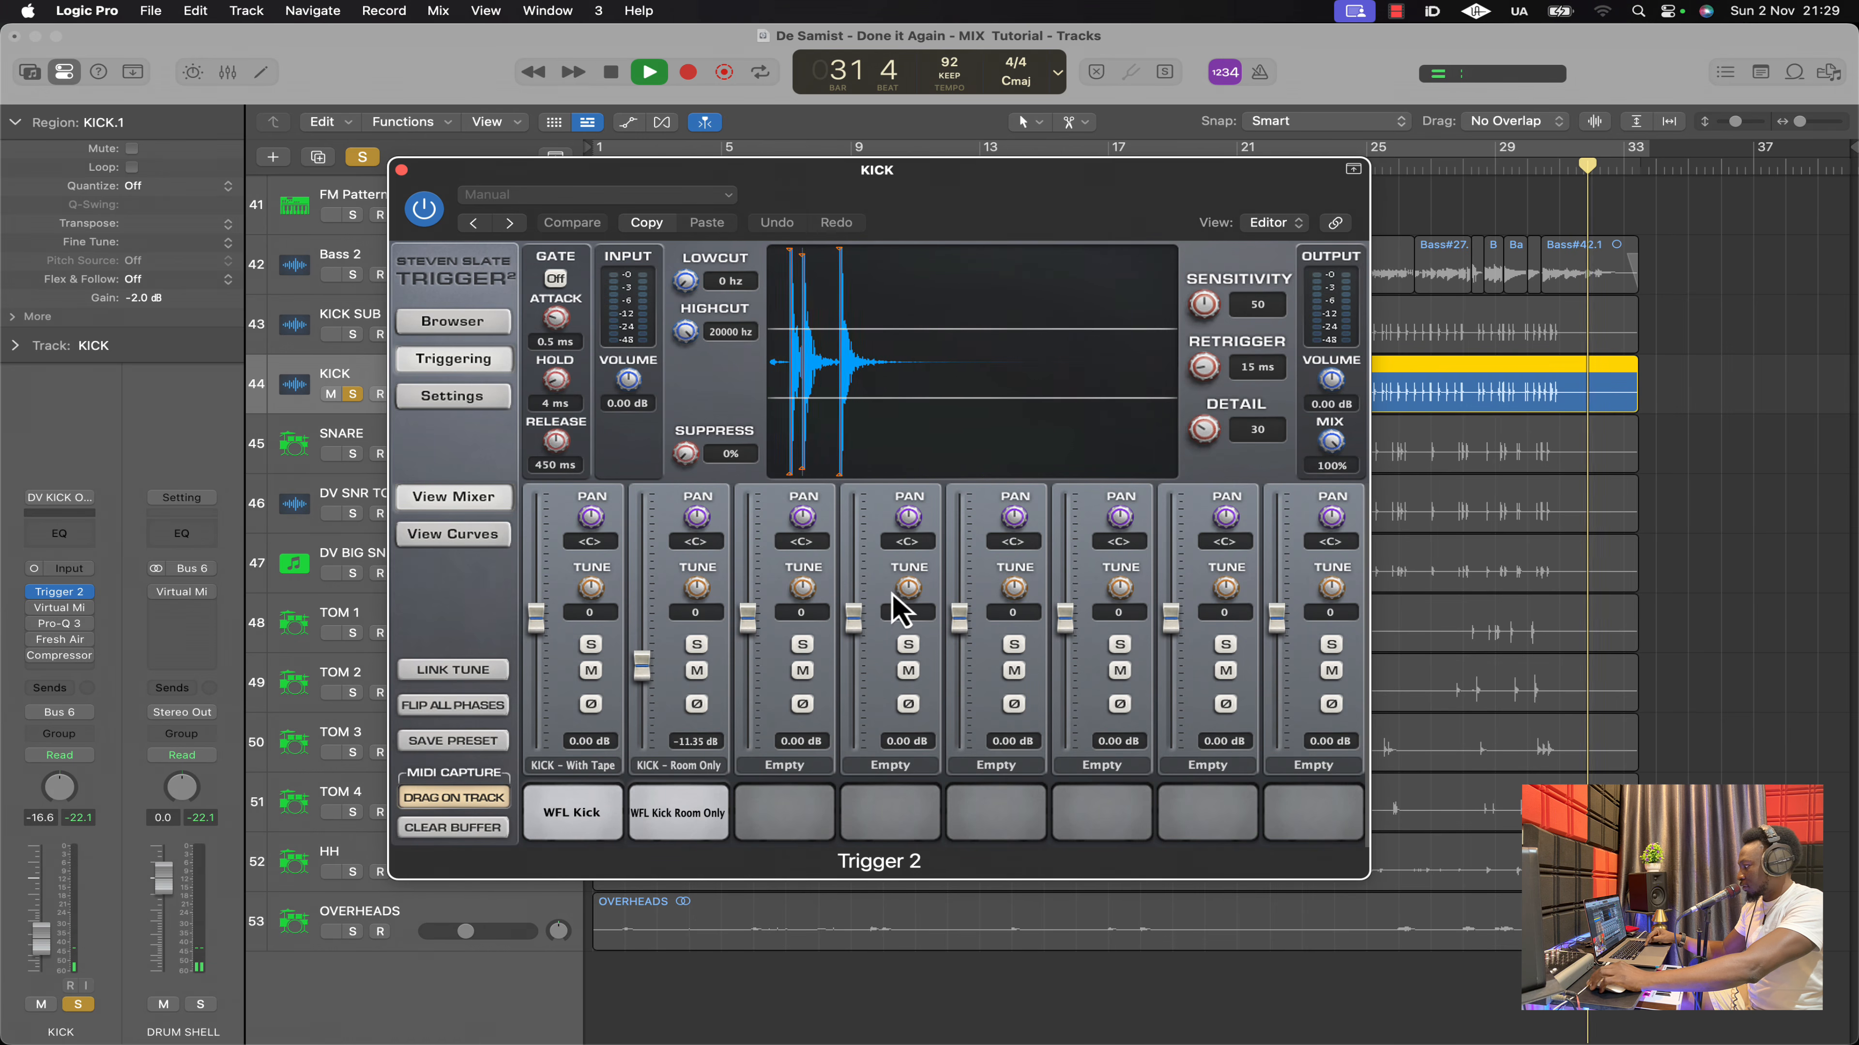
key("space")
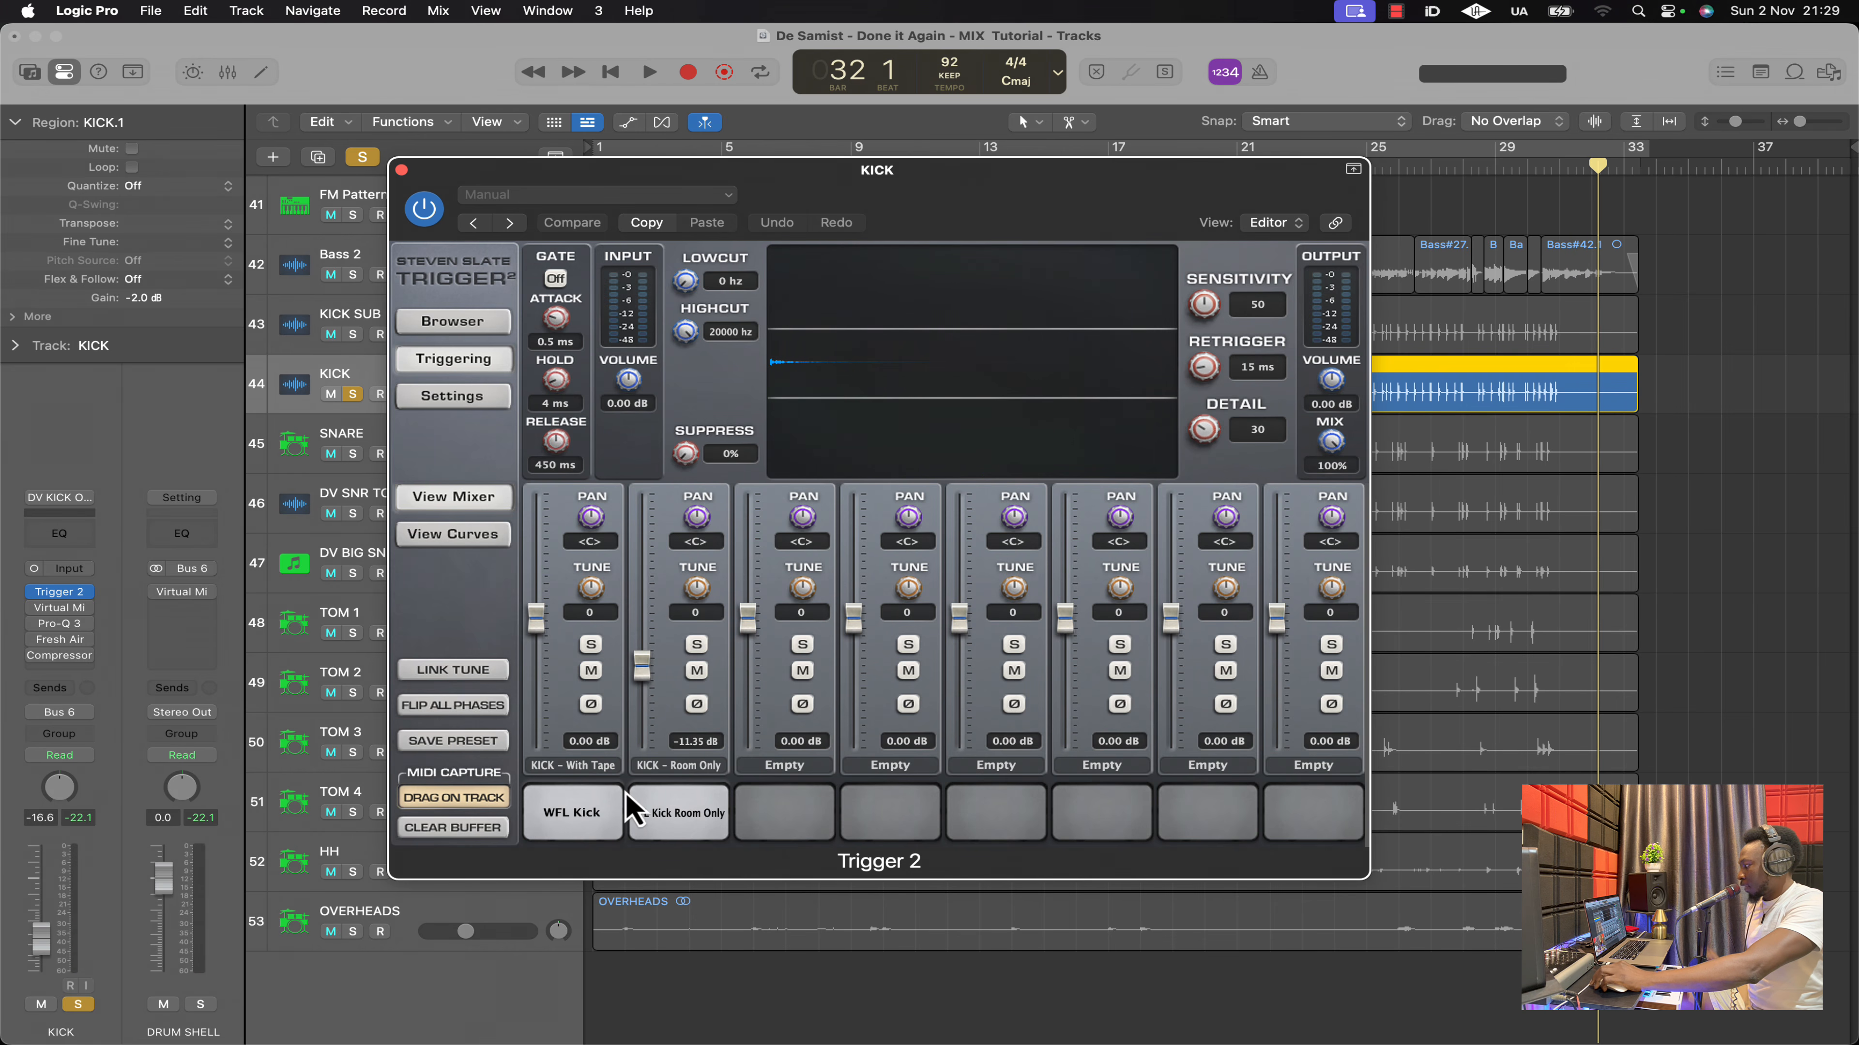
left_click(574, 814)
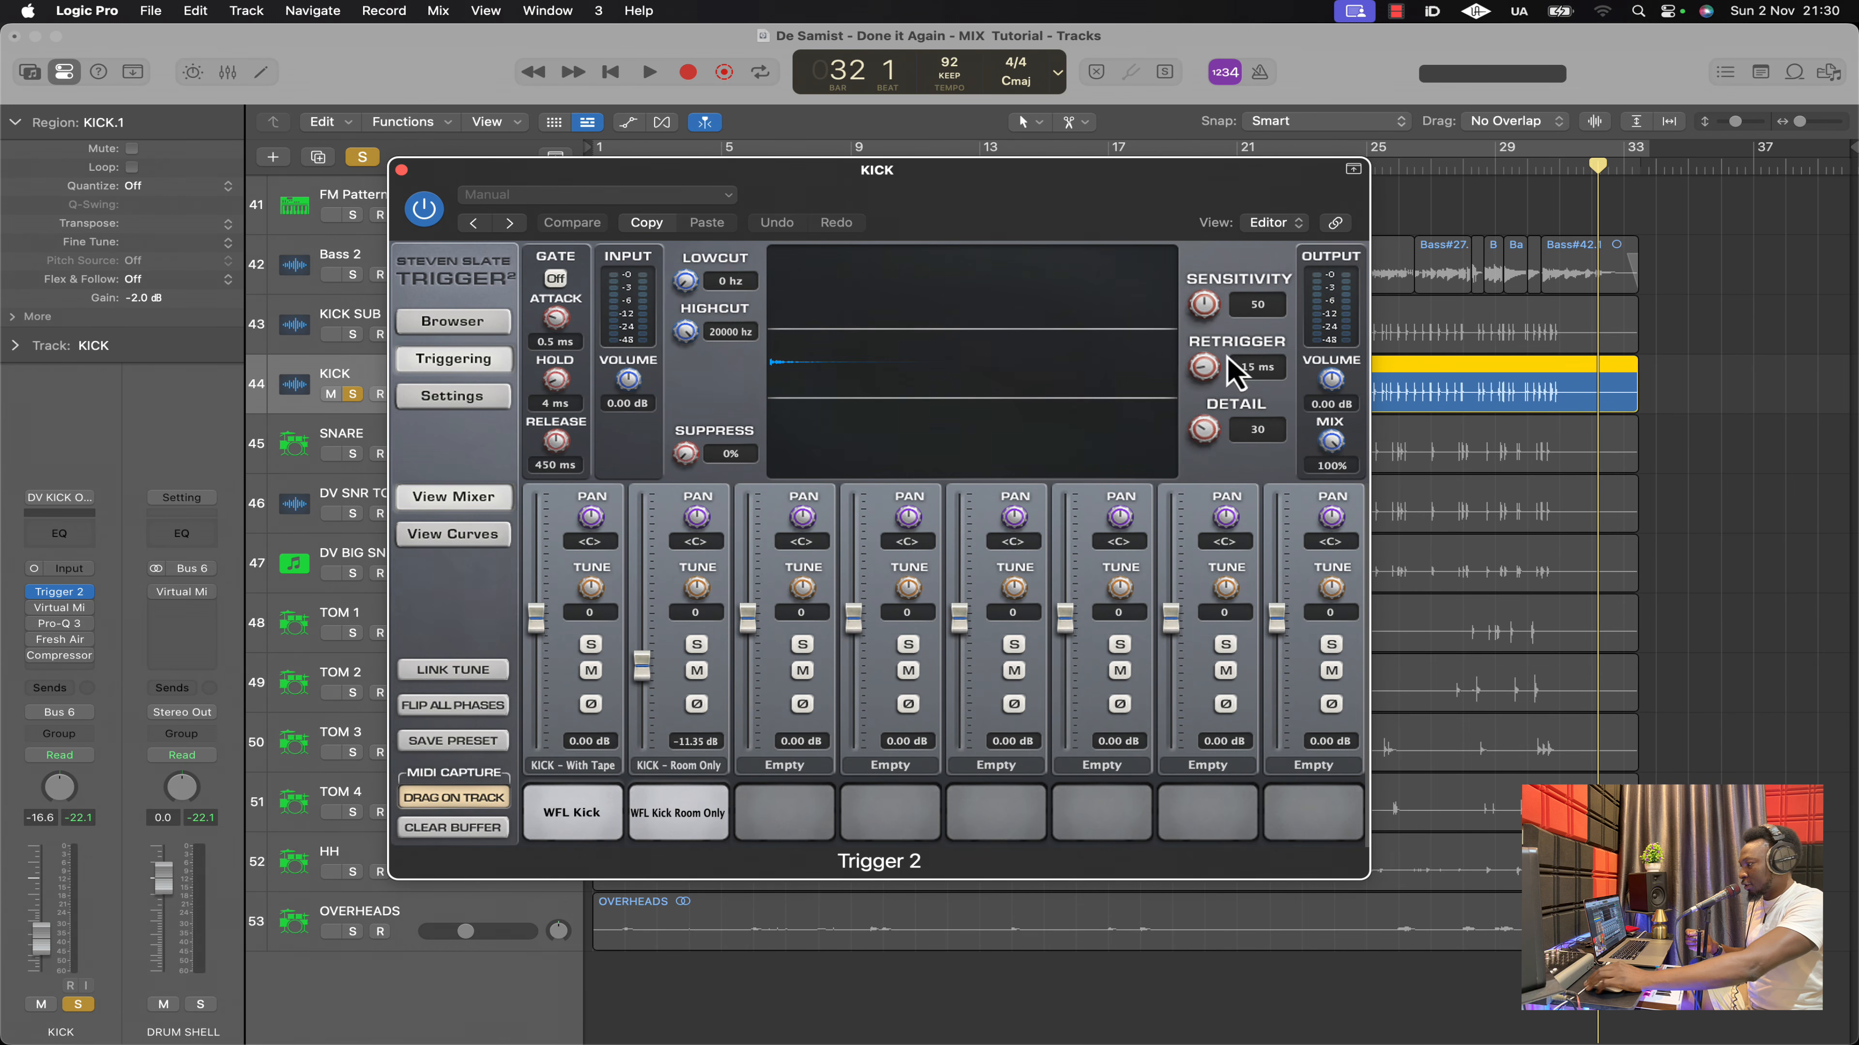
Enable Virtual Mix Rack with its Virtual Channel module on the KICK track and play it from bar 18
left_click(1399, 169)
left_click(1165, 168)
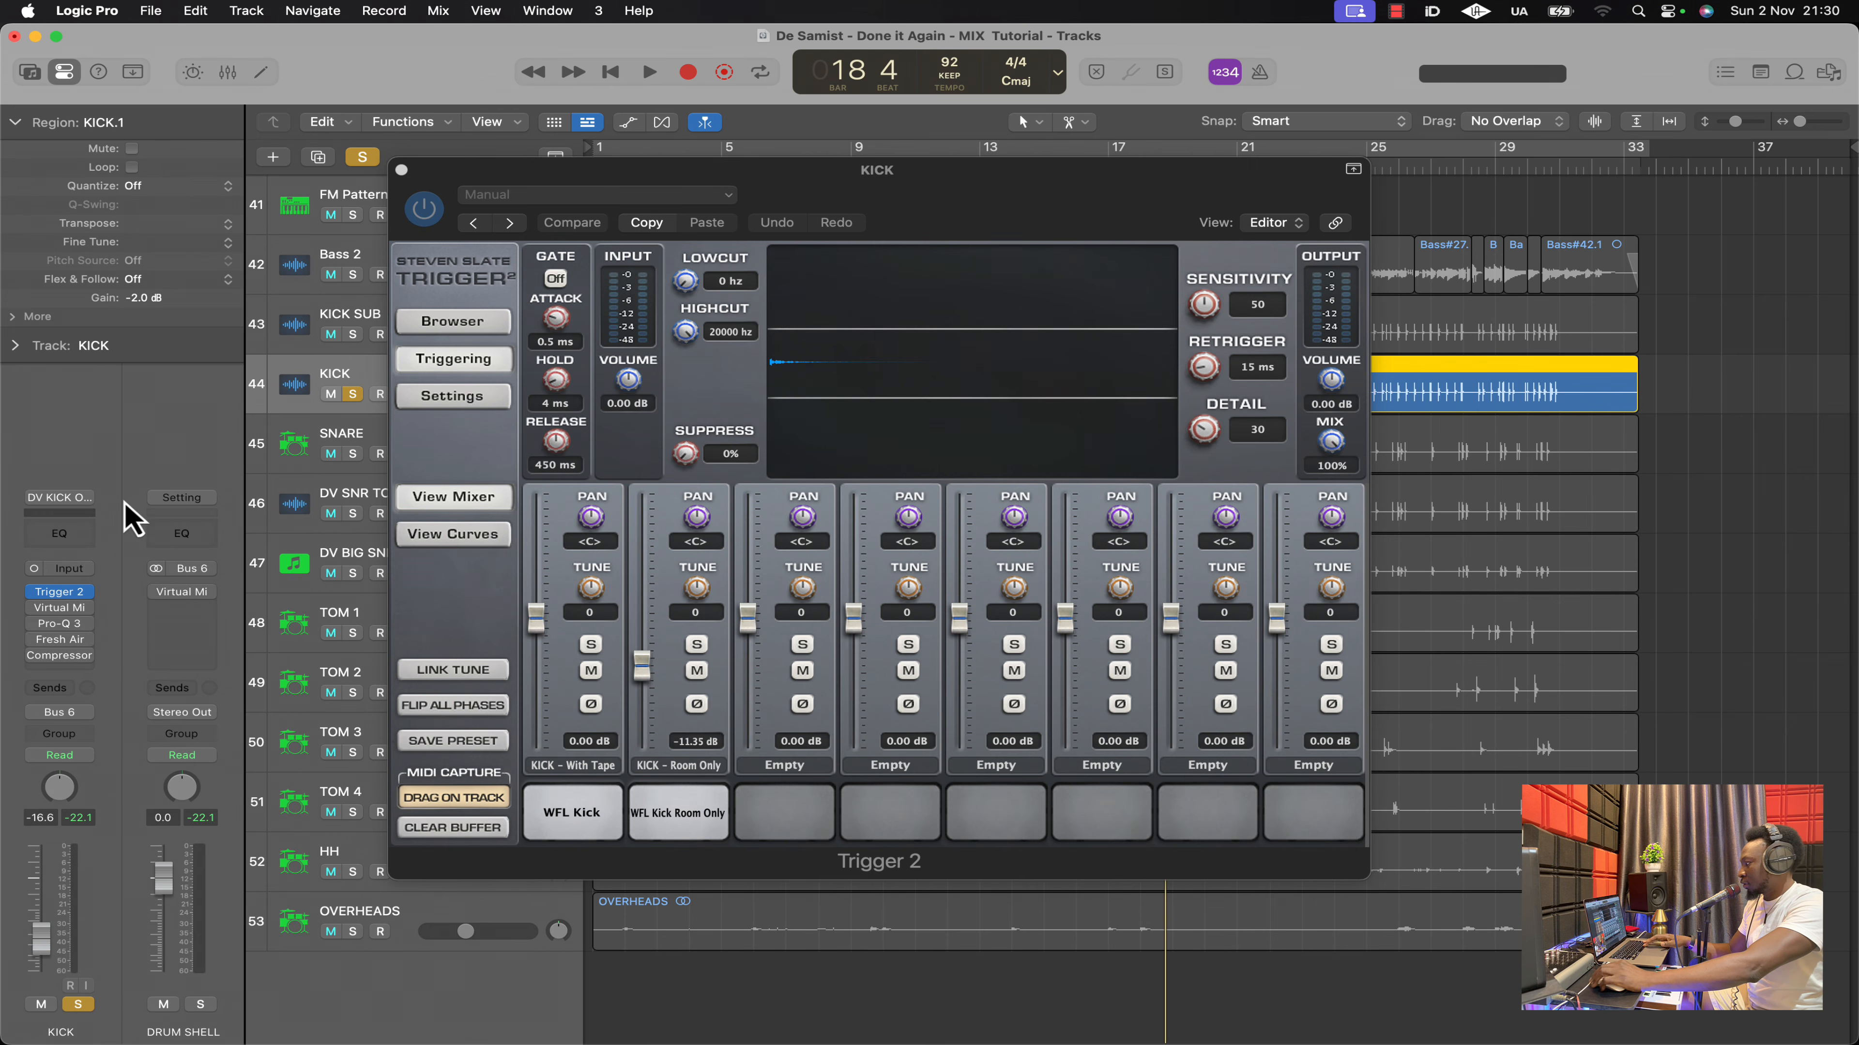
left_click(402, 170)
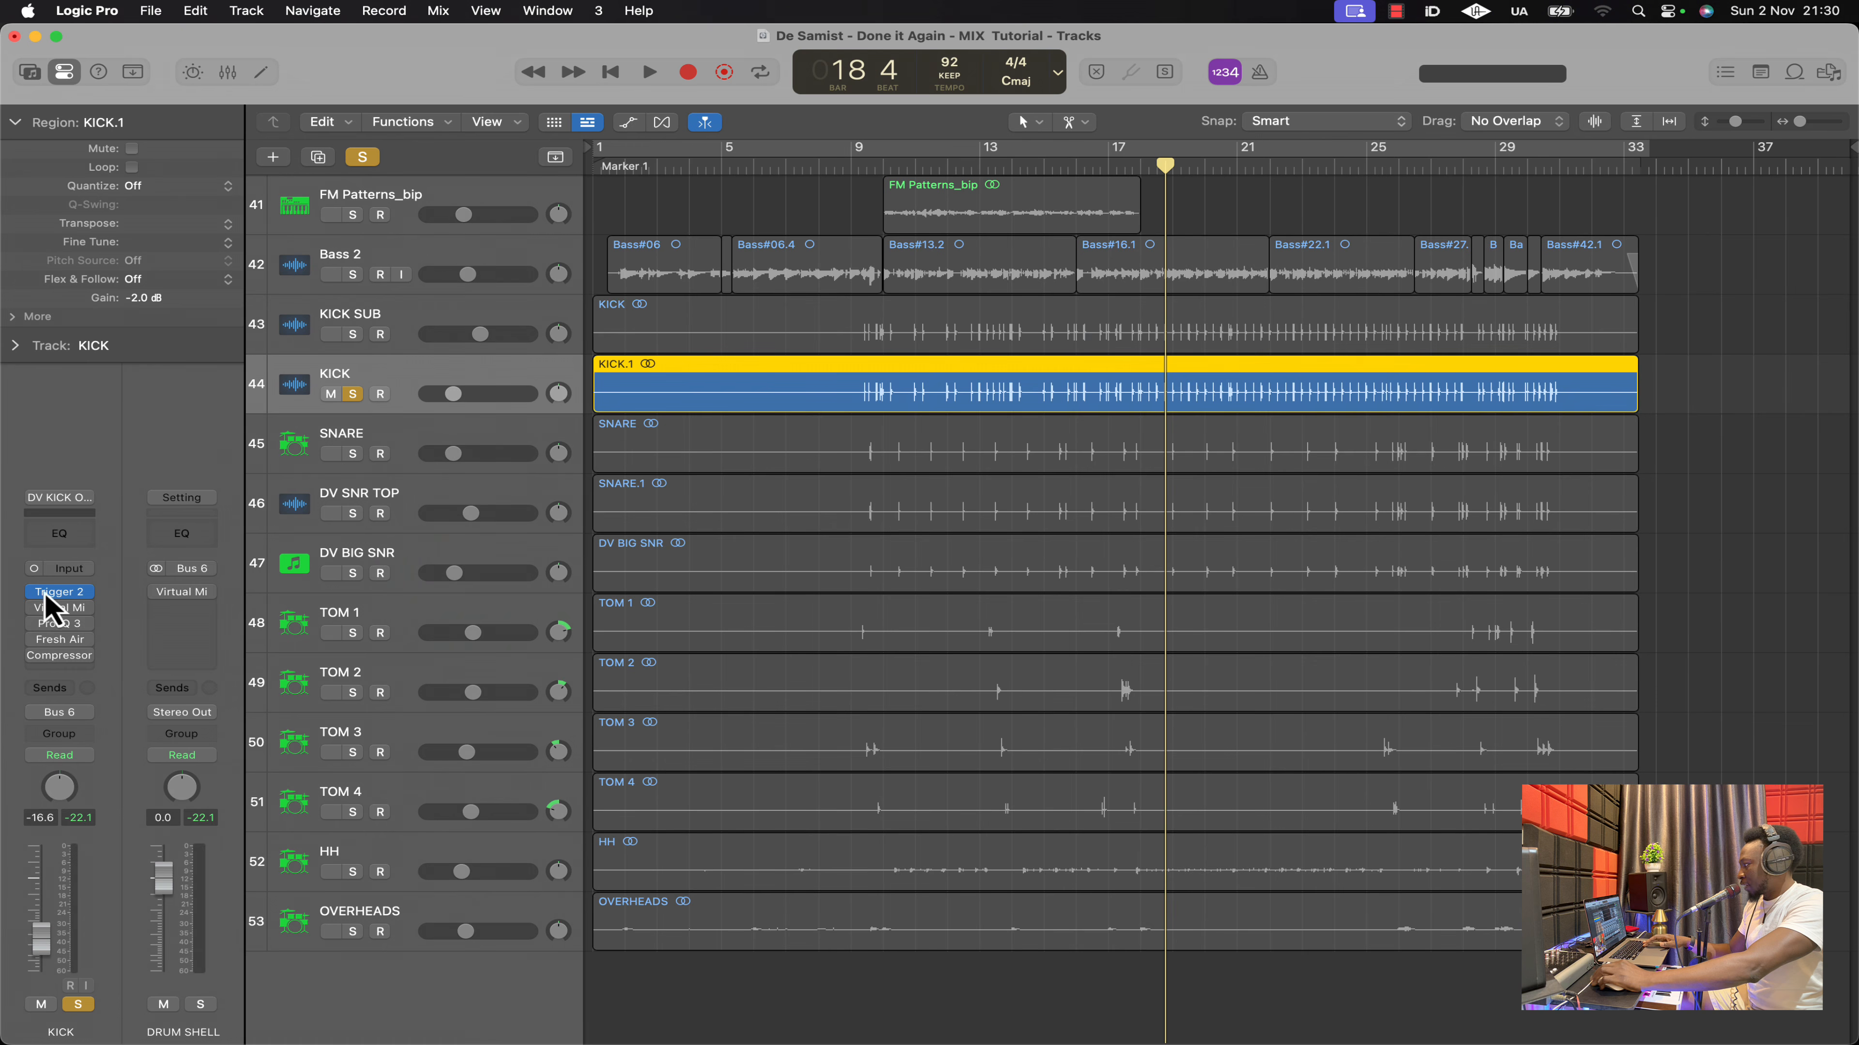
left_click(61, 609)
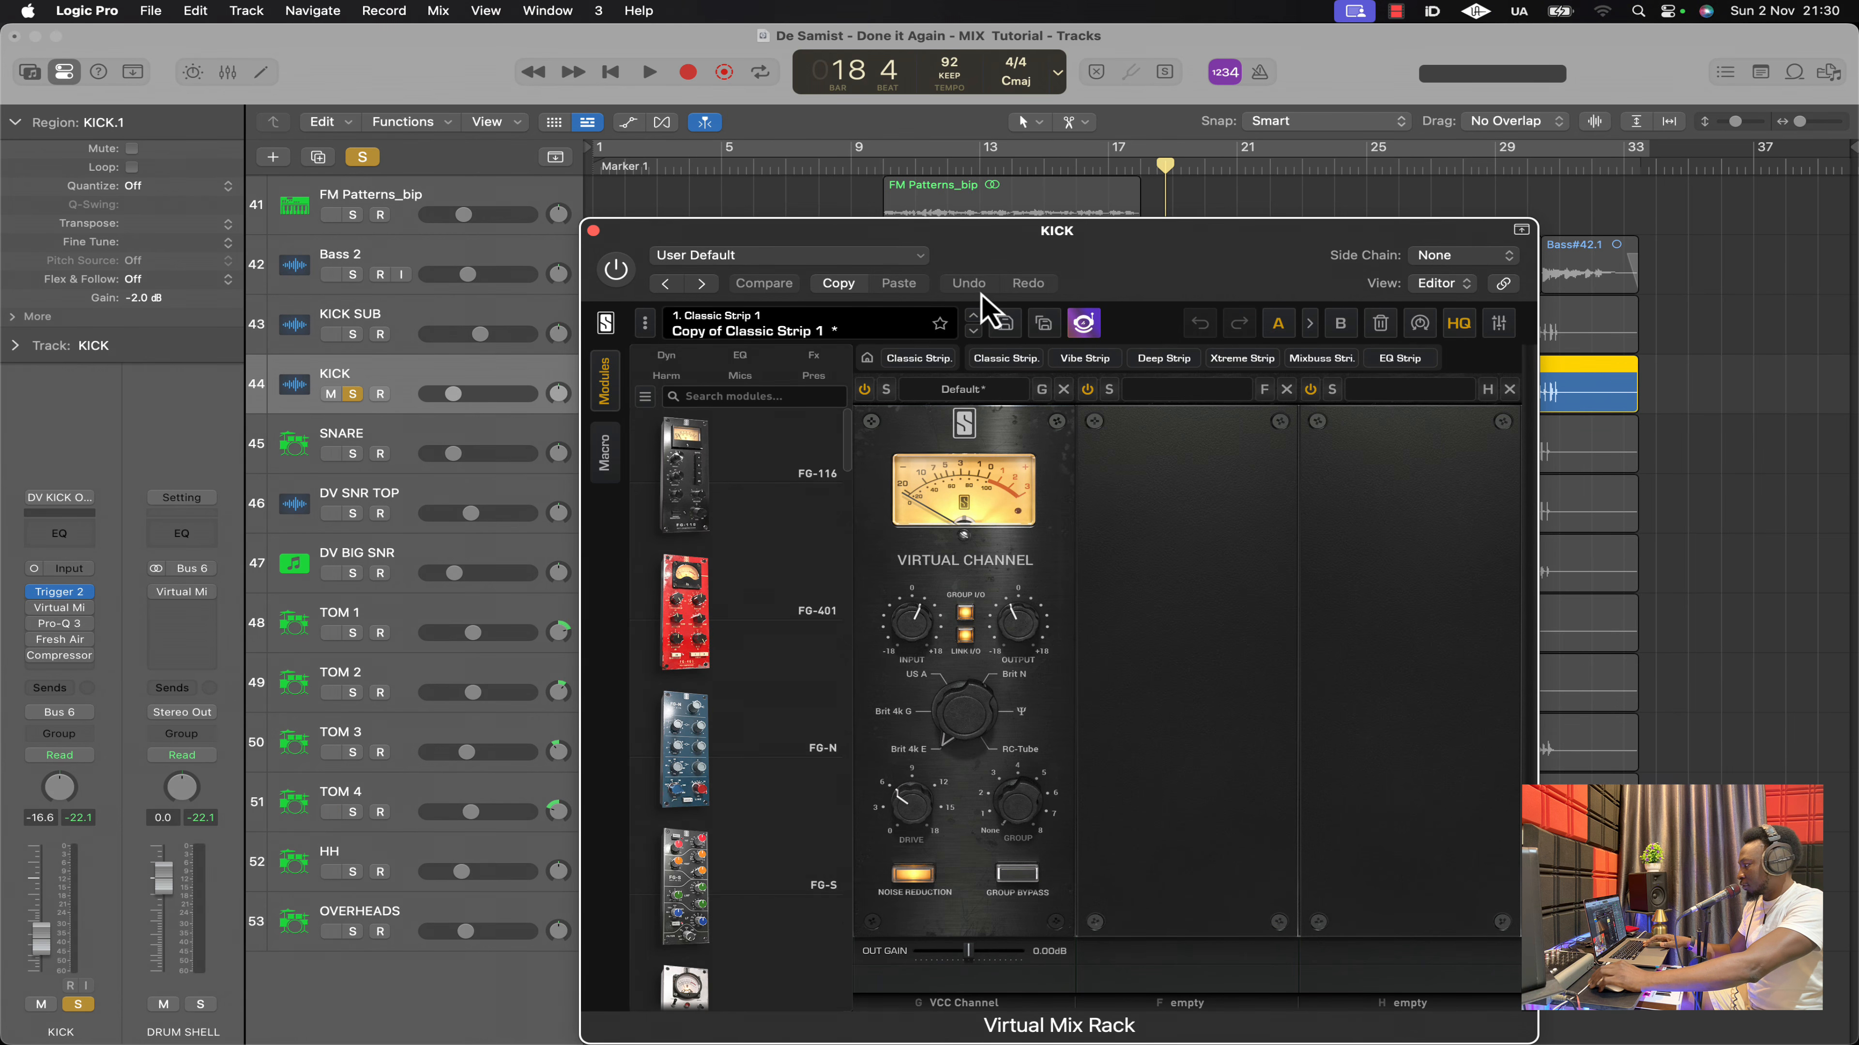
left_click_drag(1229, 280, 1056, 204)
left_click(443, 195)
key("space")
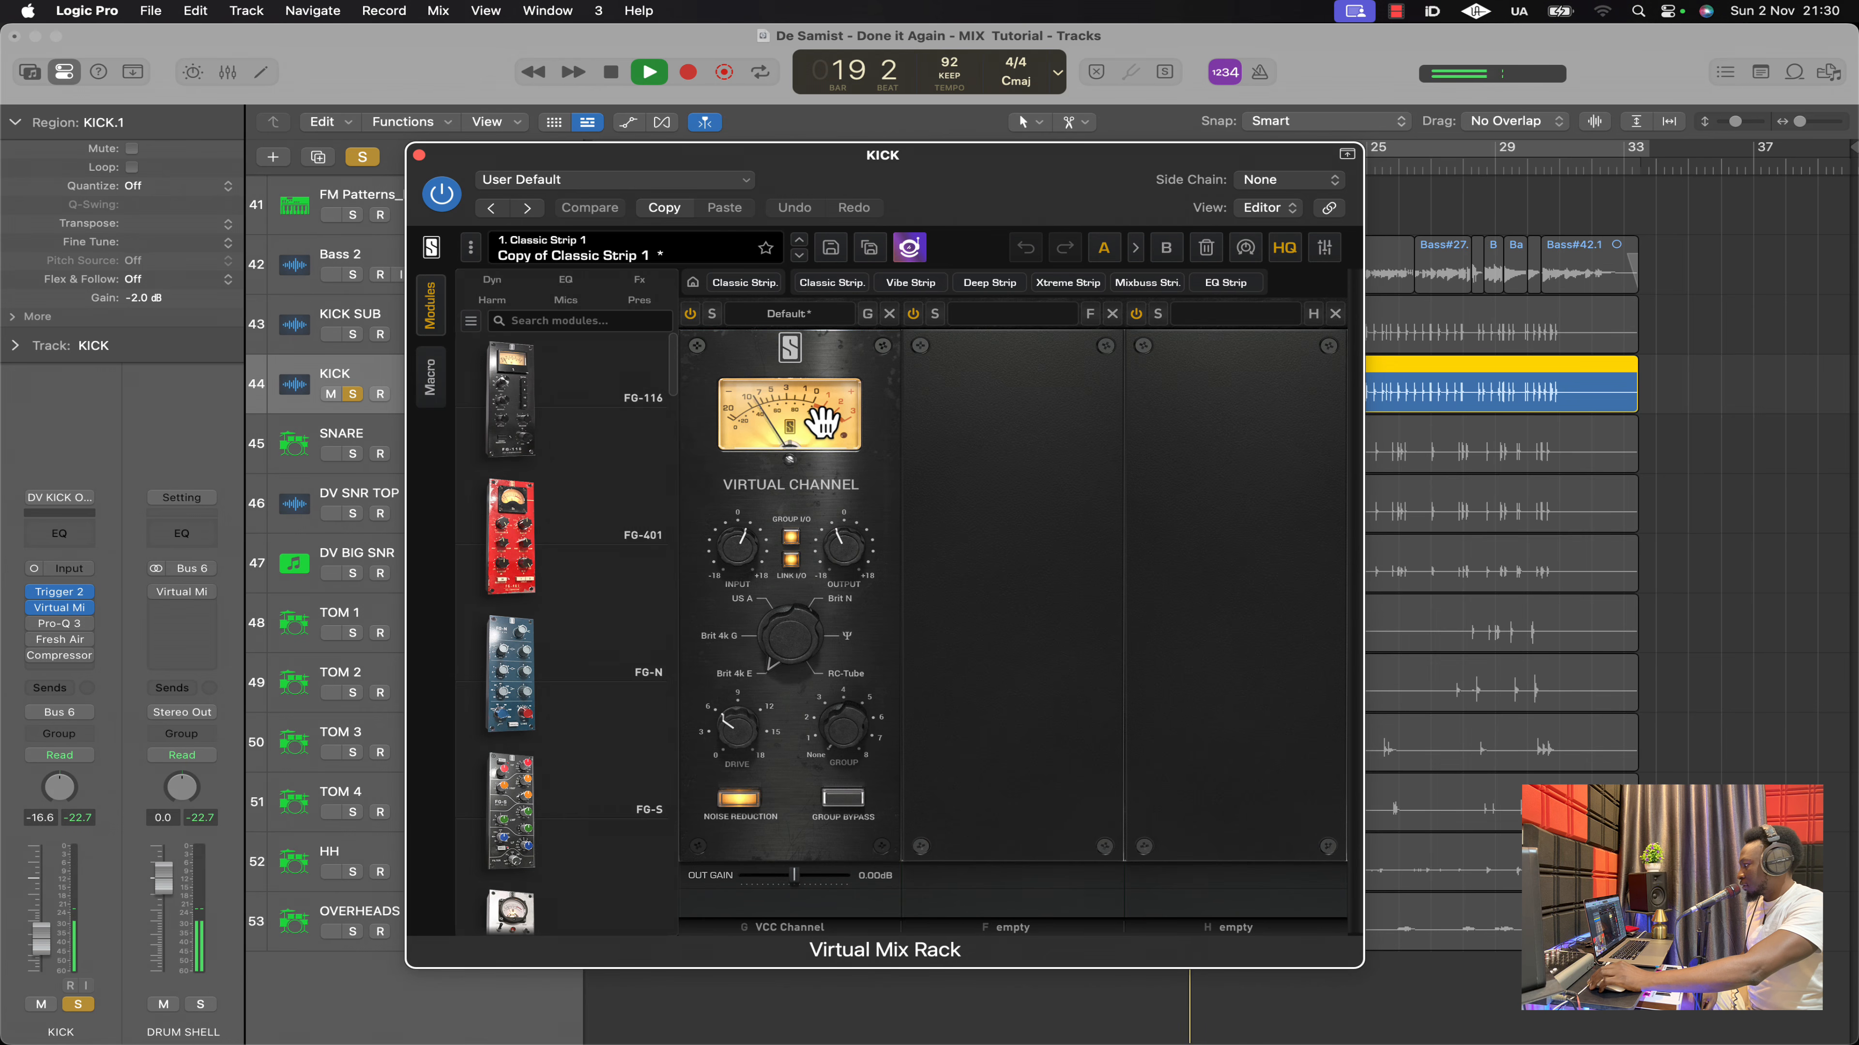
left_click(419, 156)
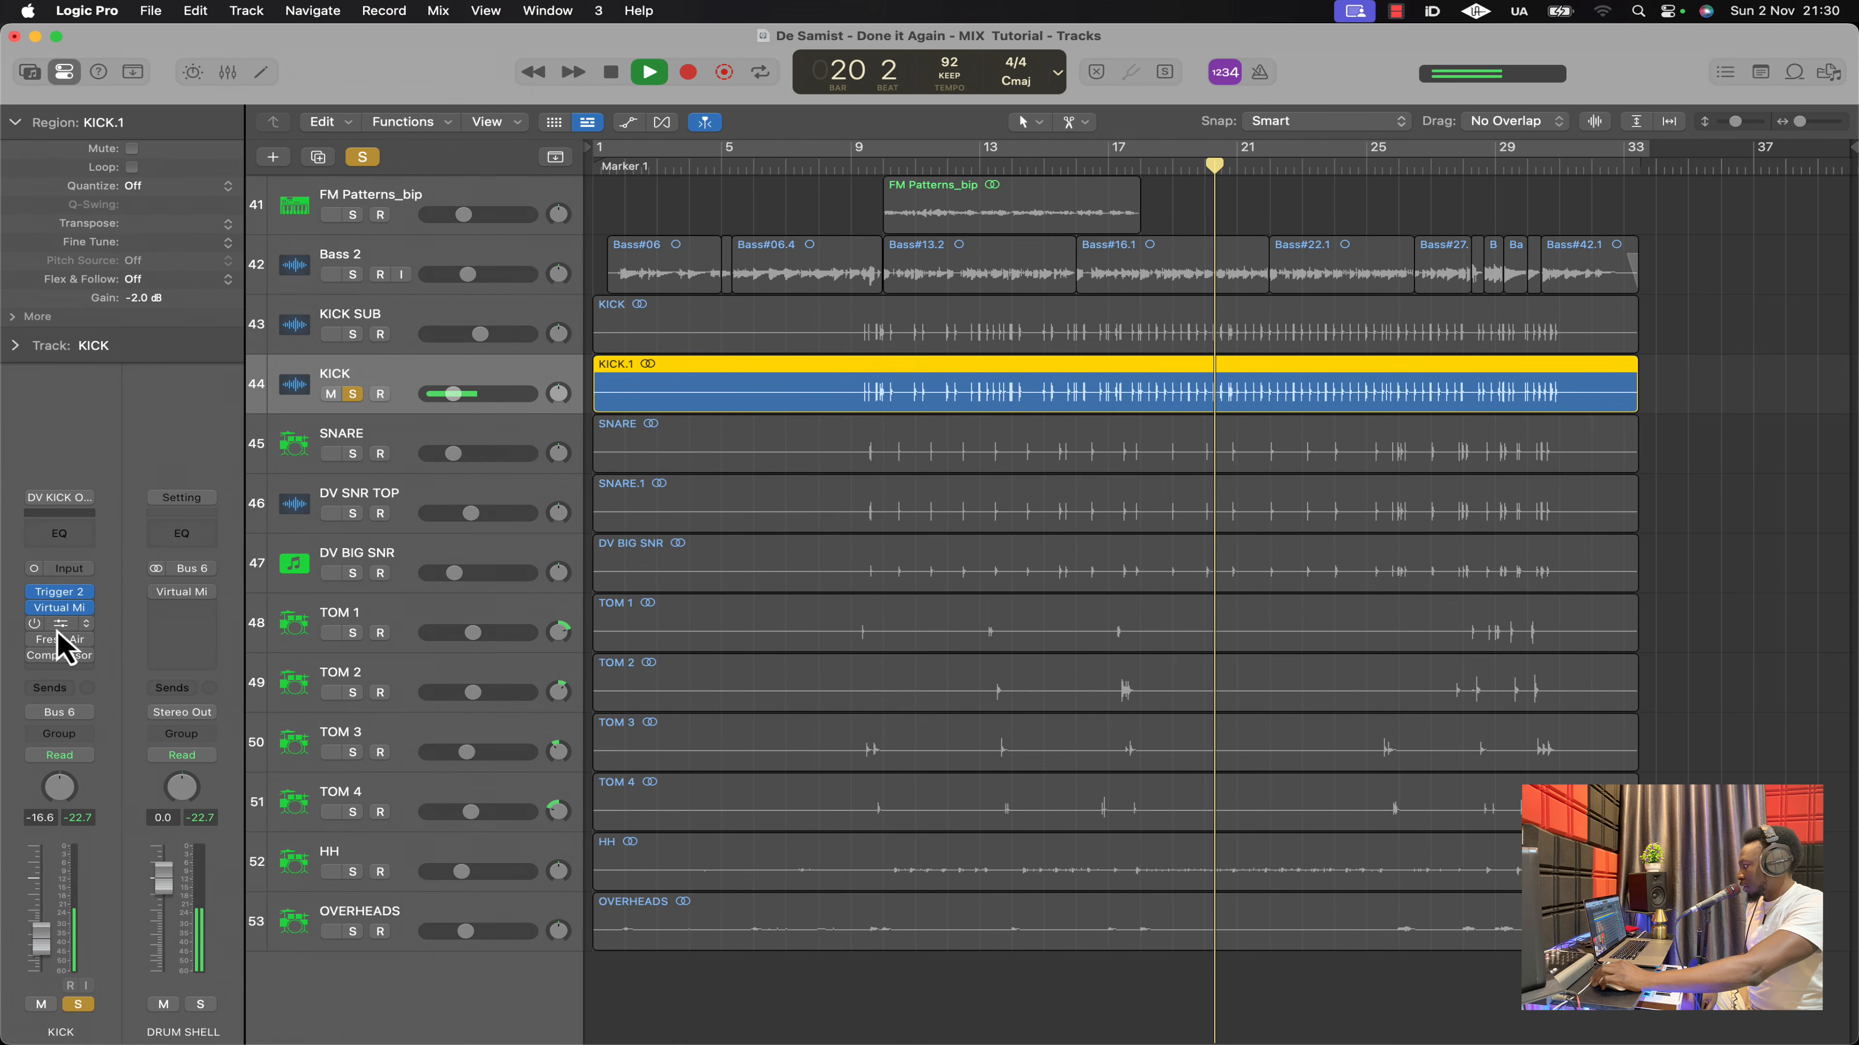
Enable Pro-Q 3 on the KICK track during playback and review its EQ curve
left_click(35, 624)
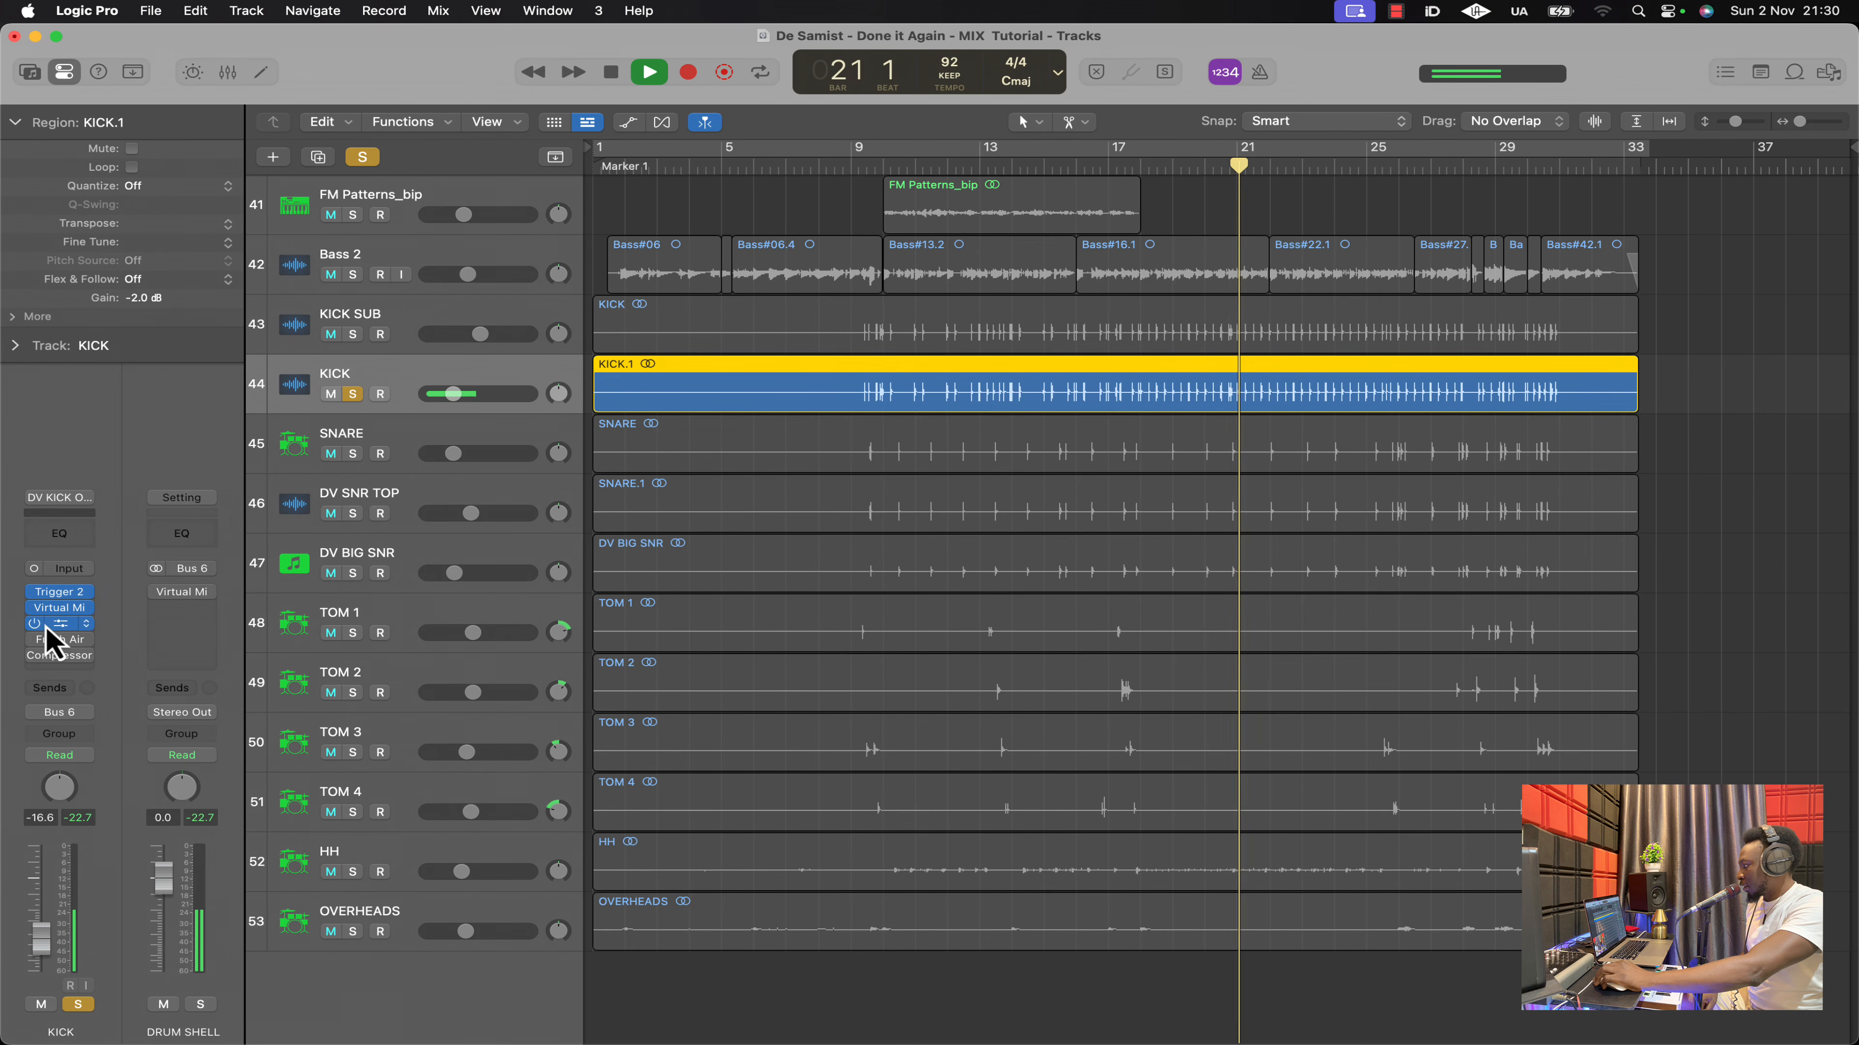
left_click(62, 626)
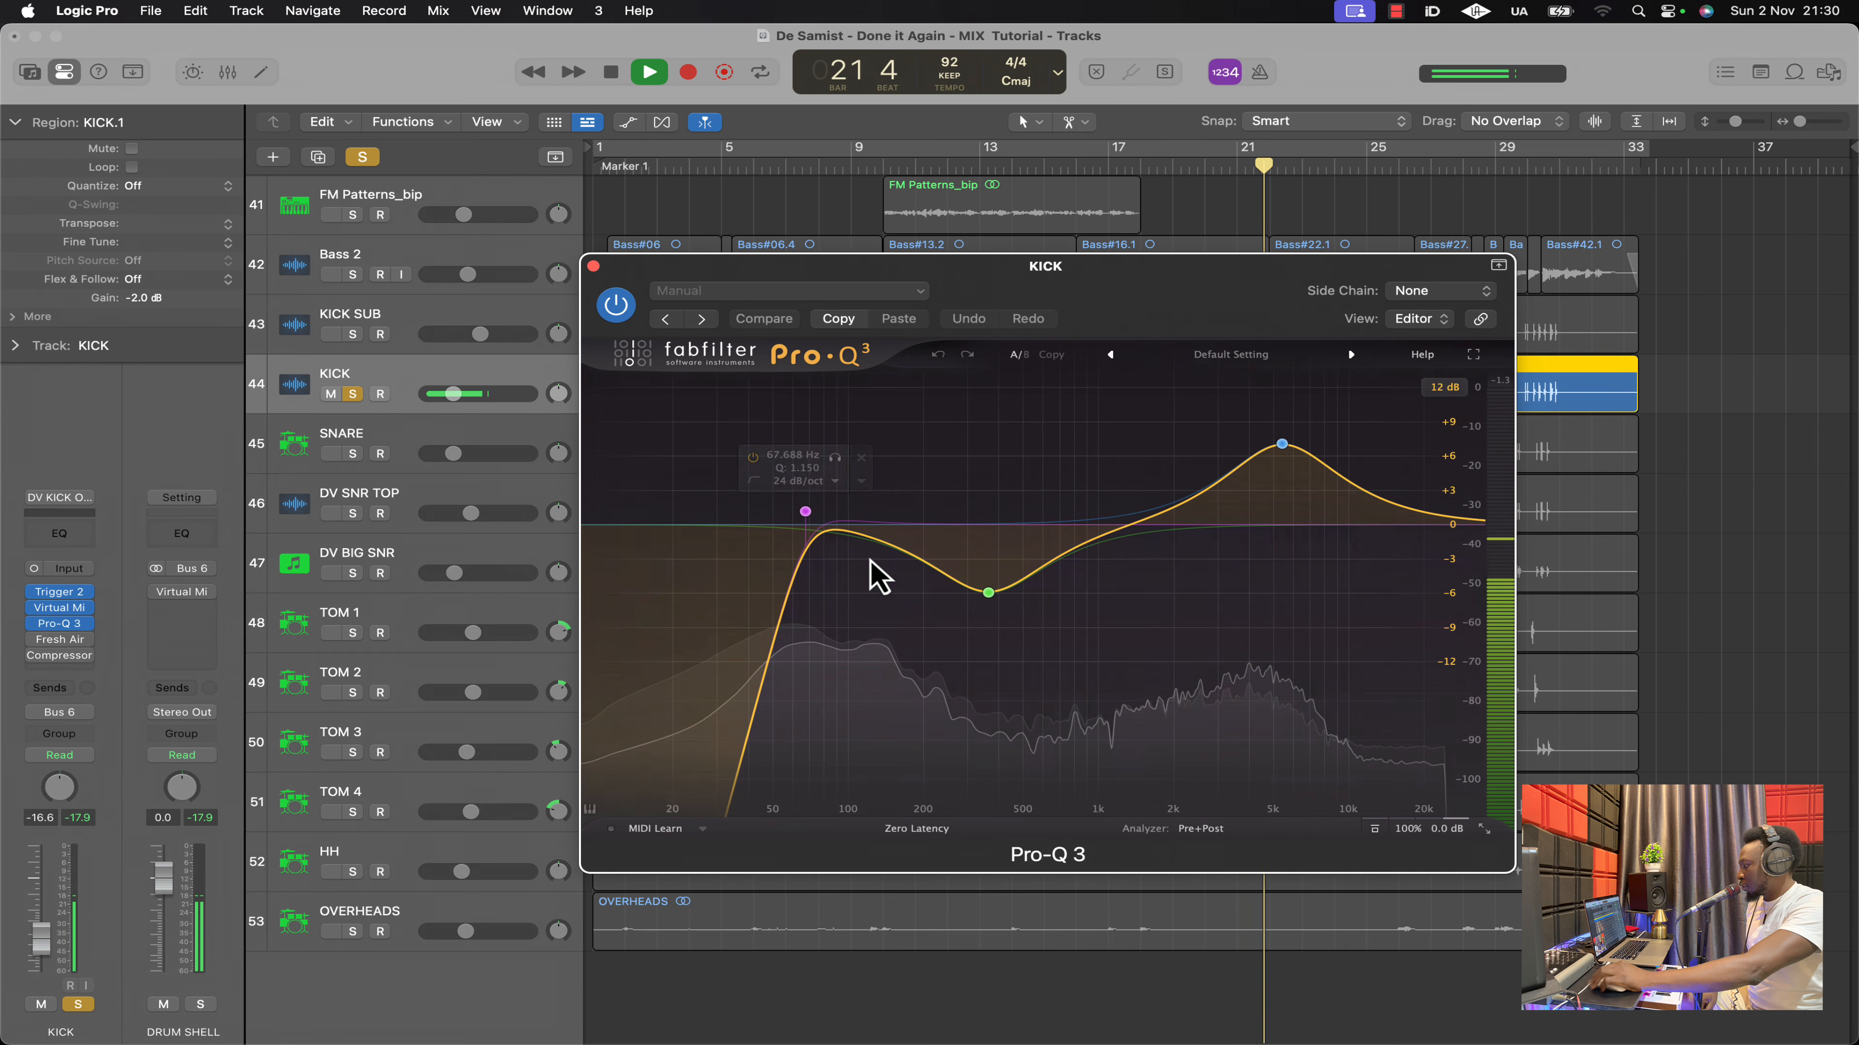
left_click_drag(1248, 329, 1072, 285)
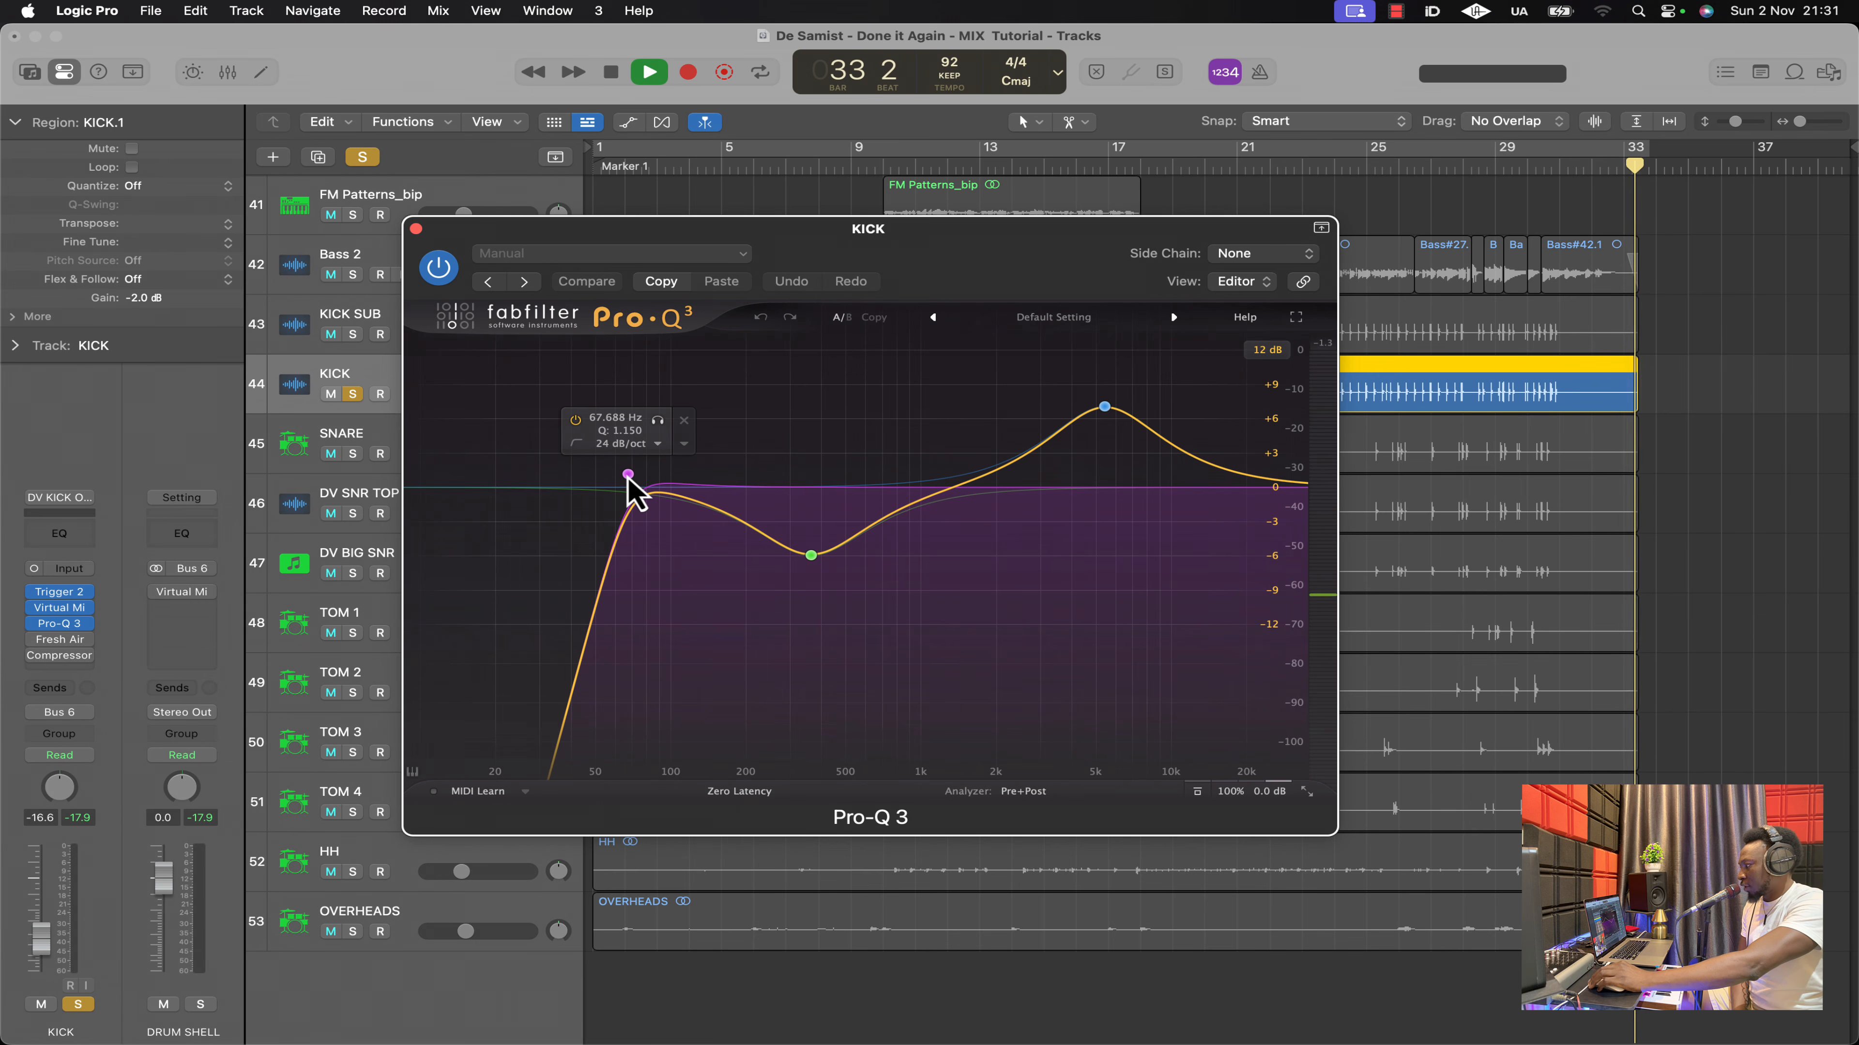
left_click(416, 229)
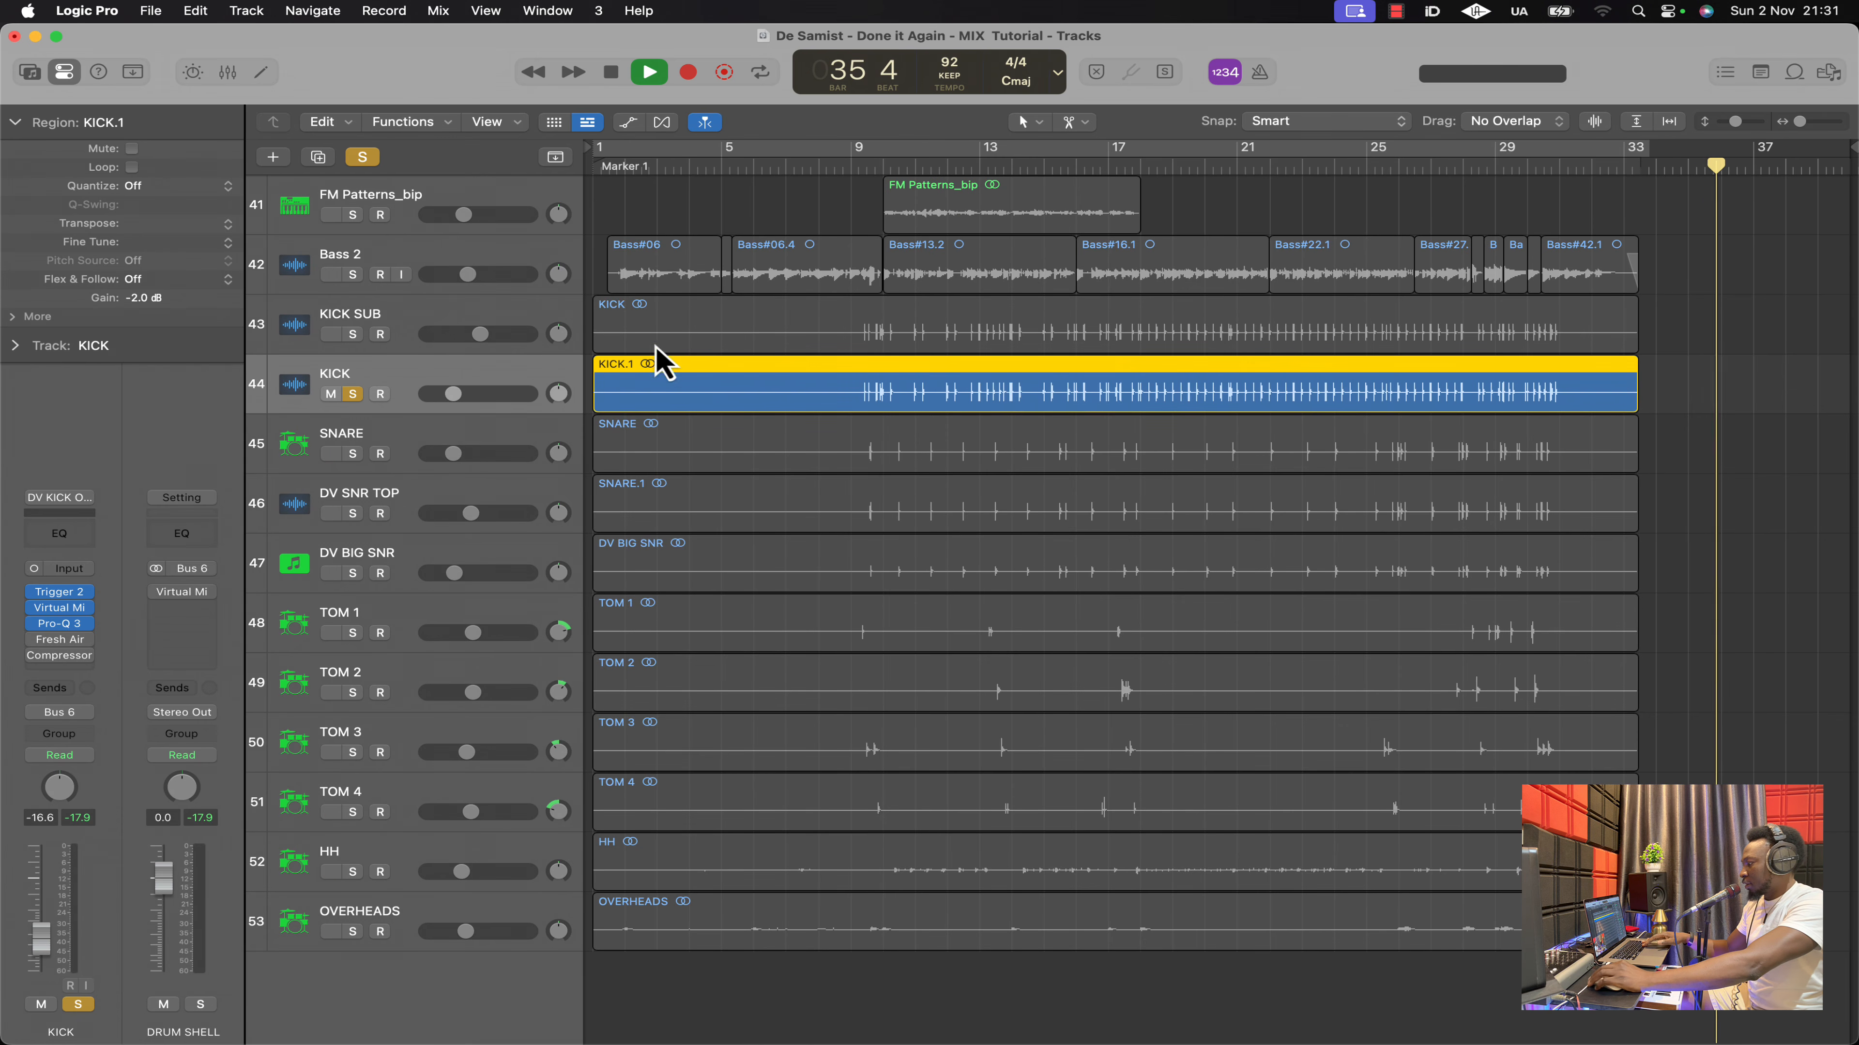
Solo KICK SUB together with KICK and play both tracks from around bar 15
left_click(353, 334)
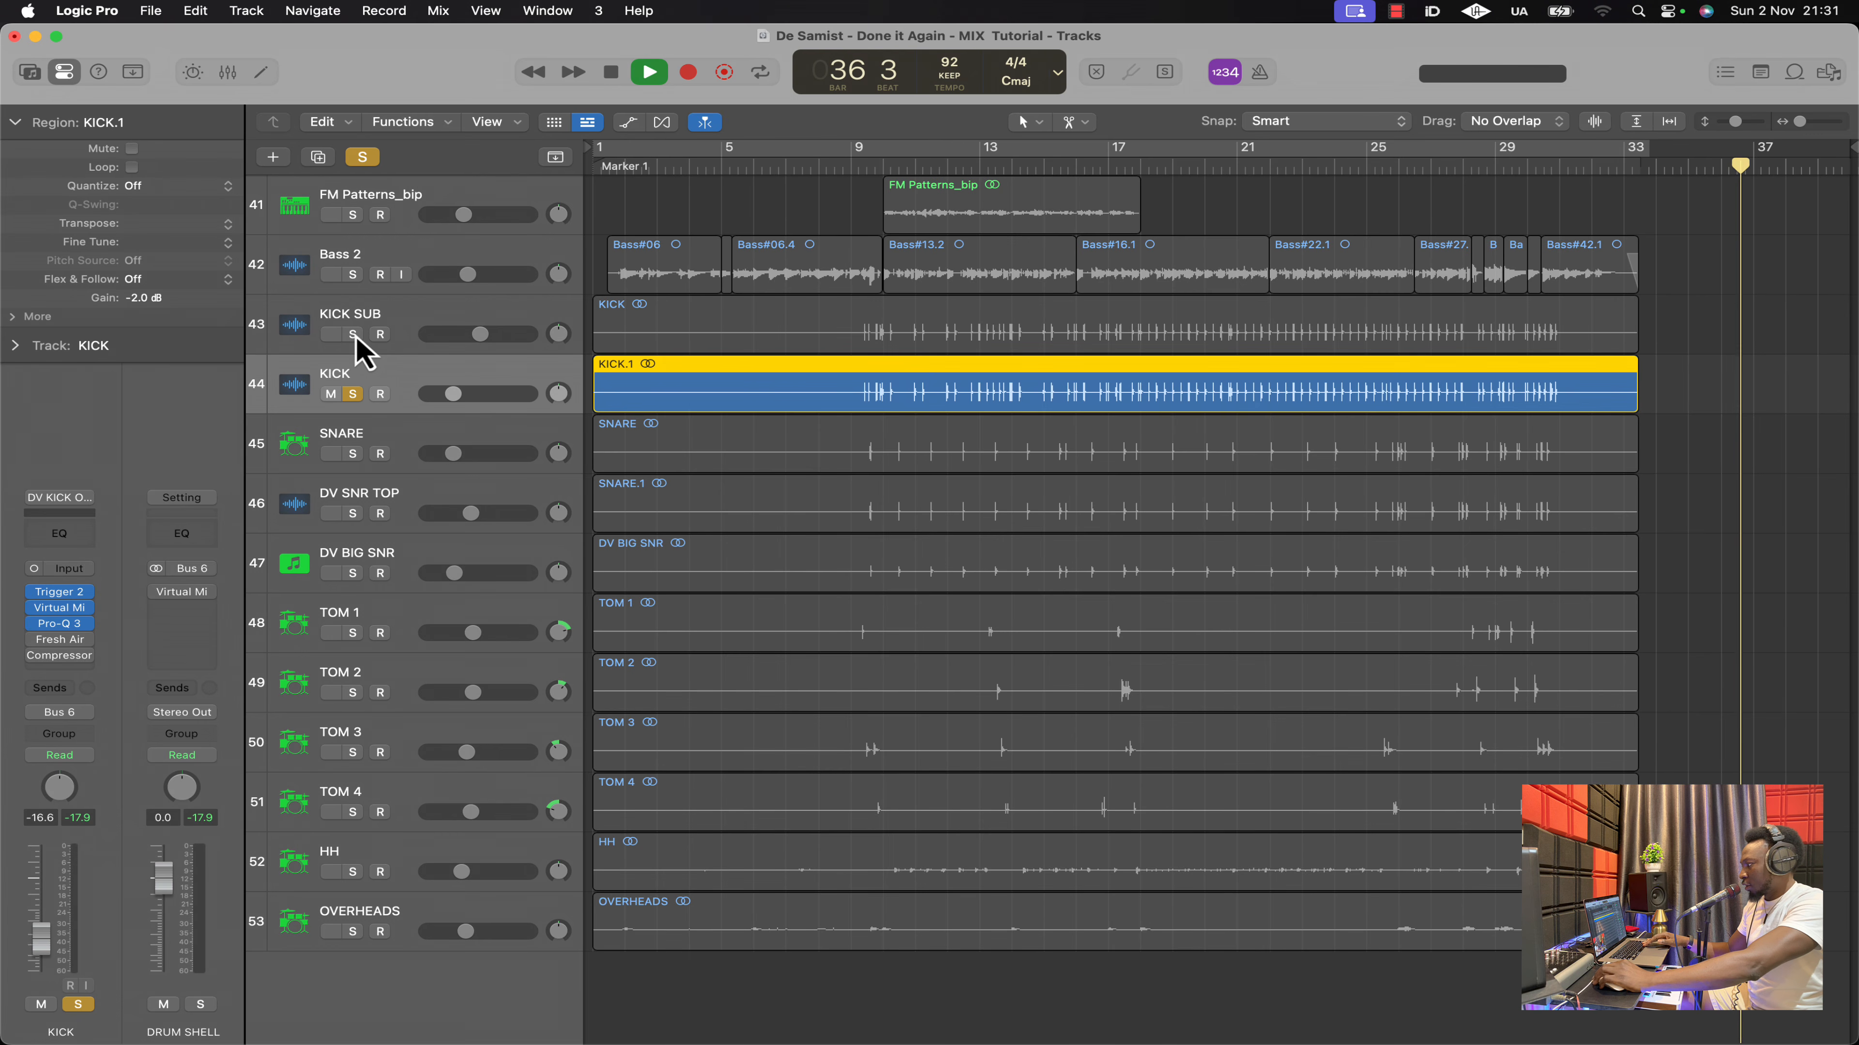
left_click(988, 353, "shift")
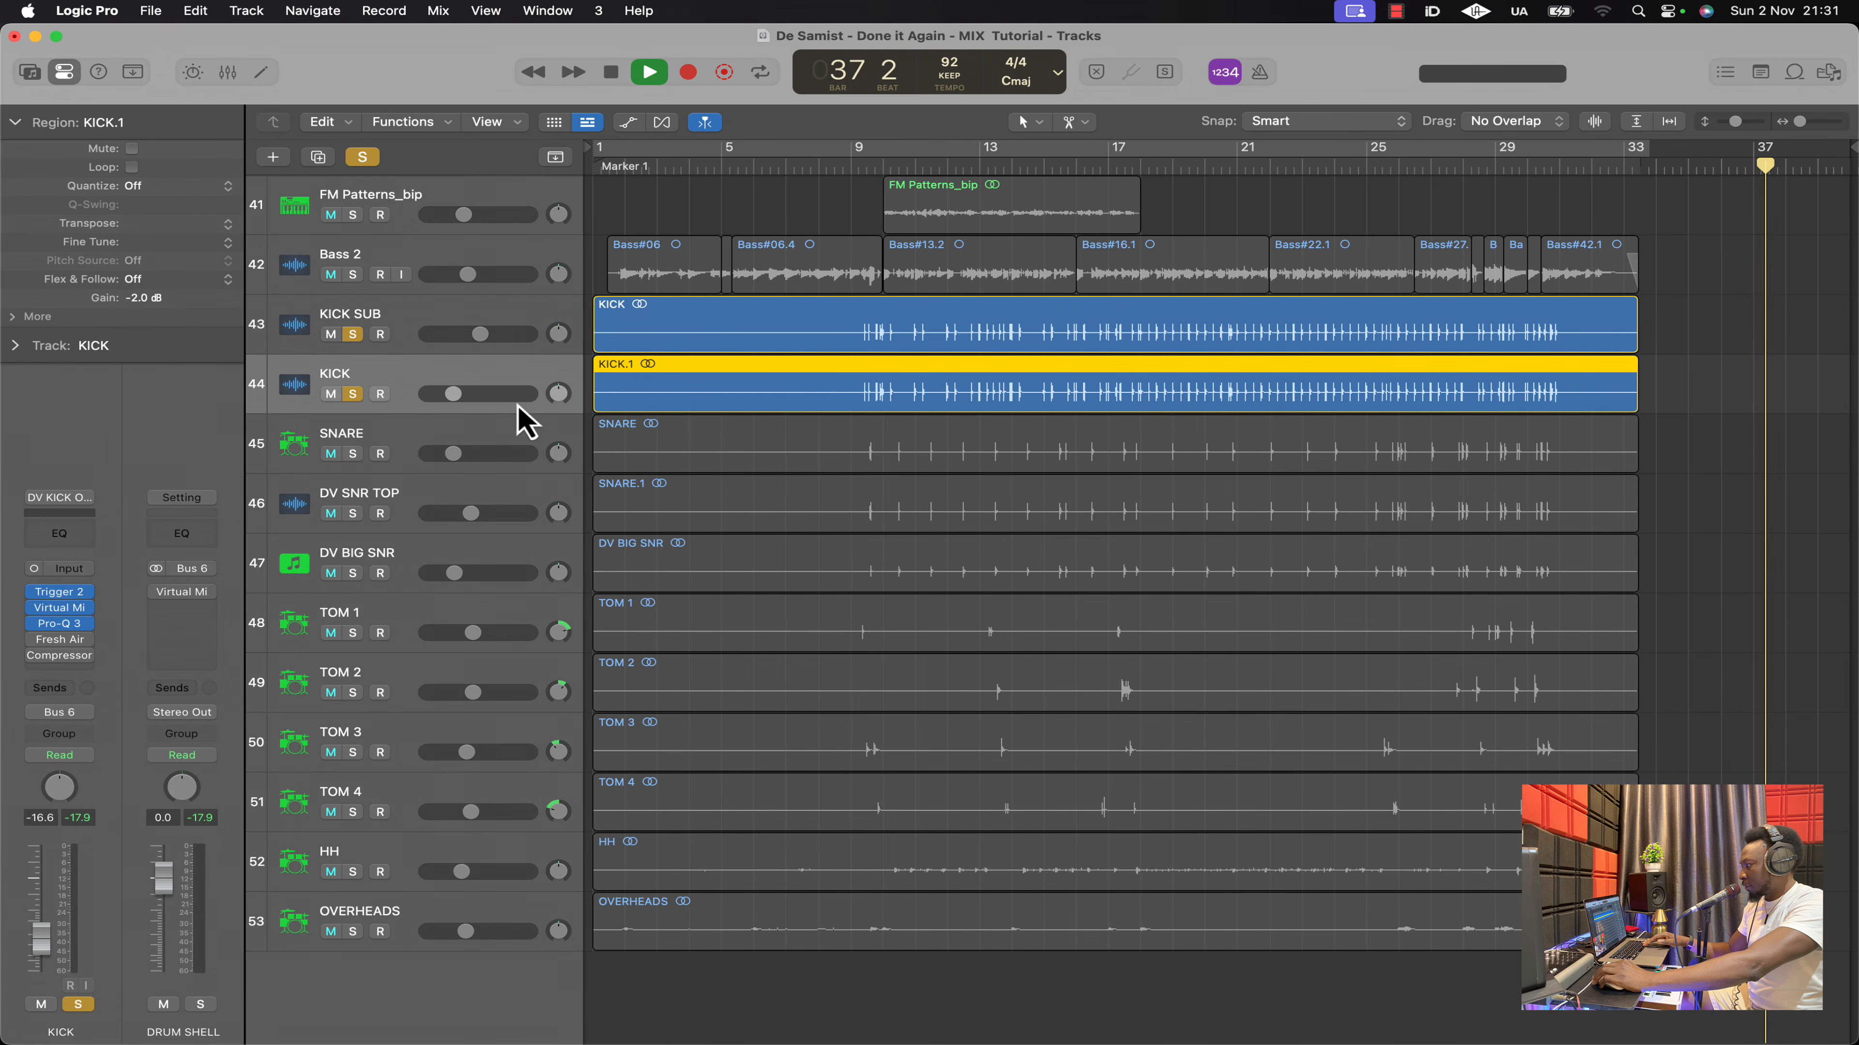
left_click(1070, 165)
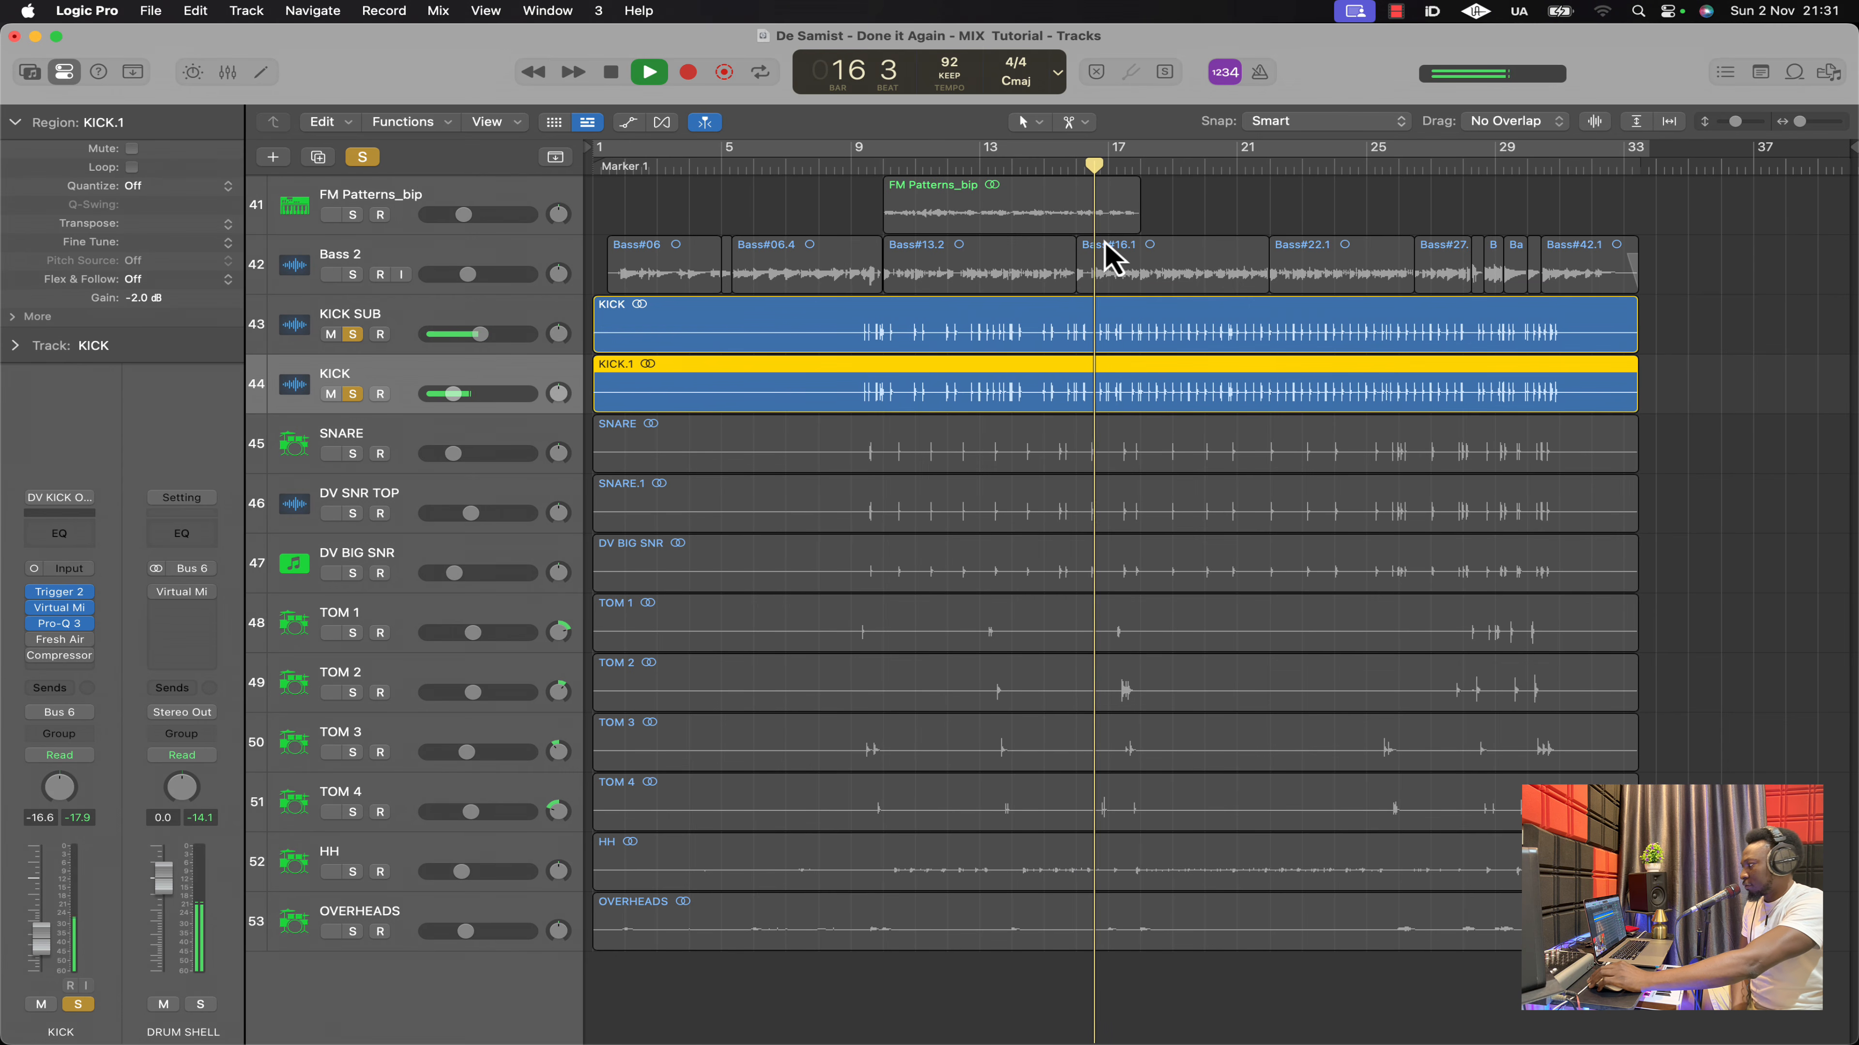
Compare KICK SUB alone with KICK alone during playback, and solo both tracks again
left_click(352, 394)
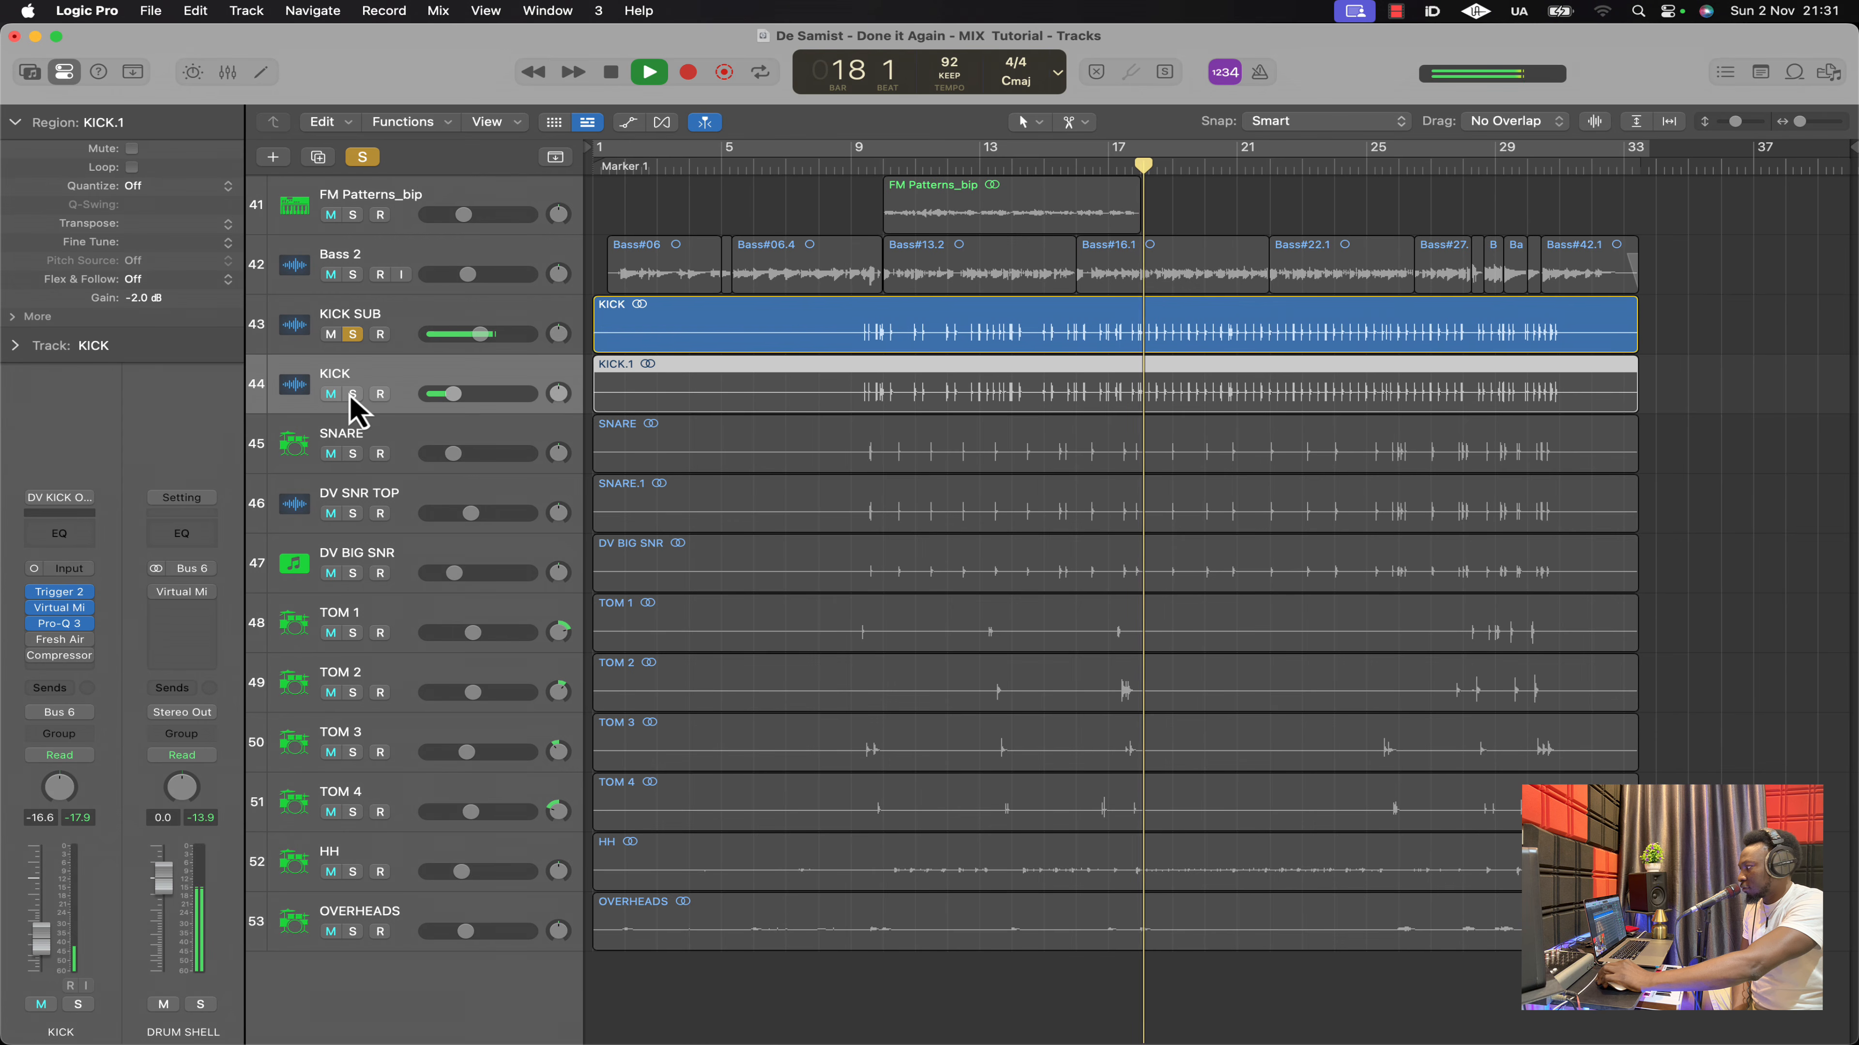
left_click(352, 395)
left_click(352, 334)
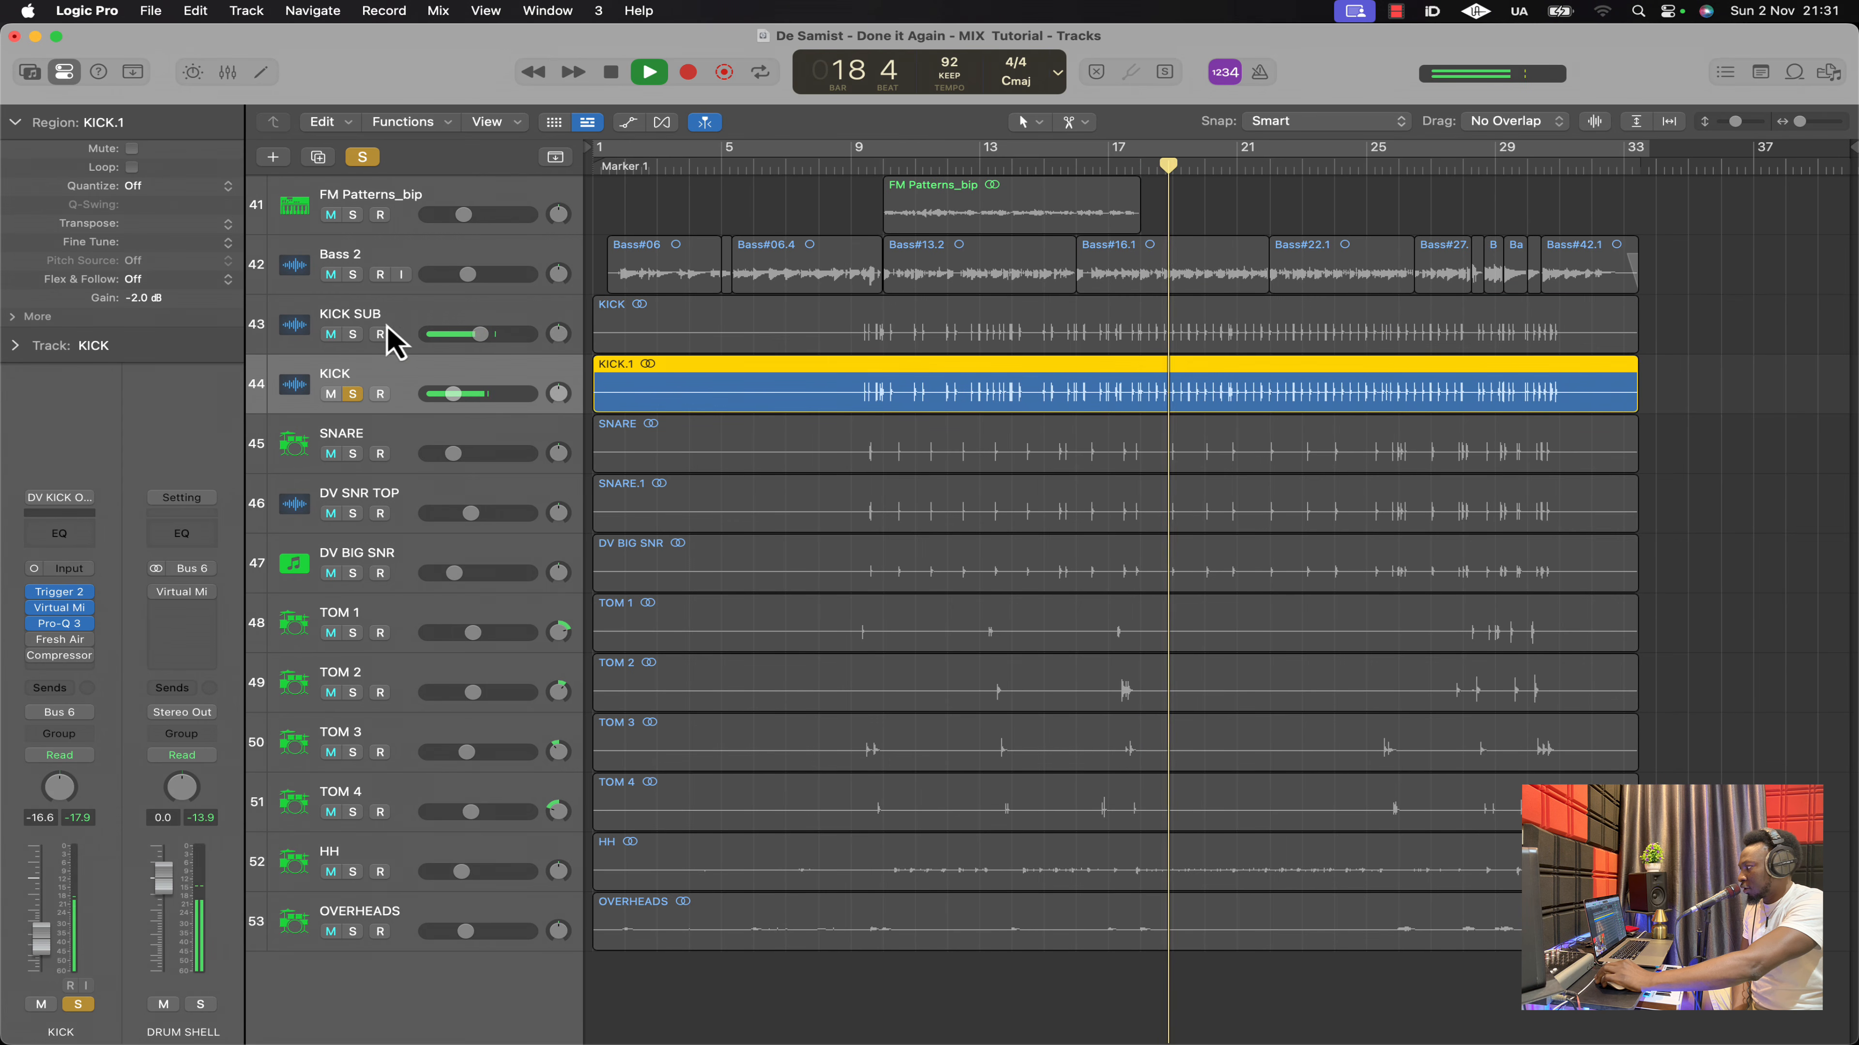
left_click(353, 334)
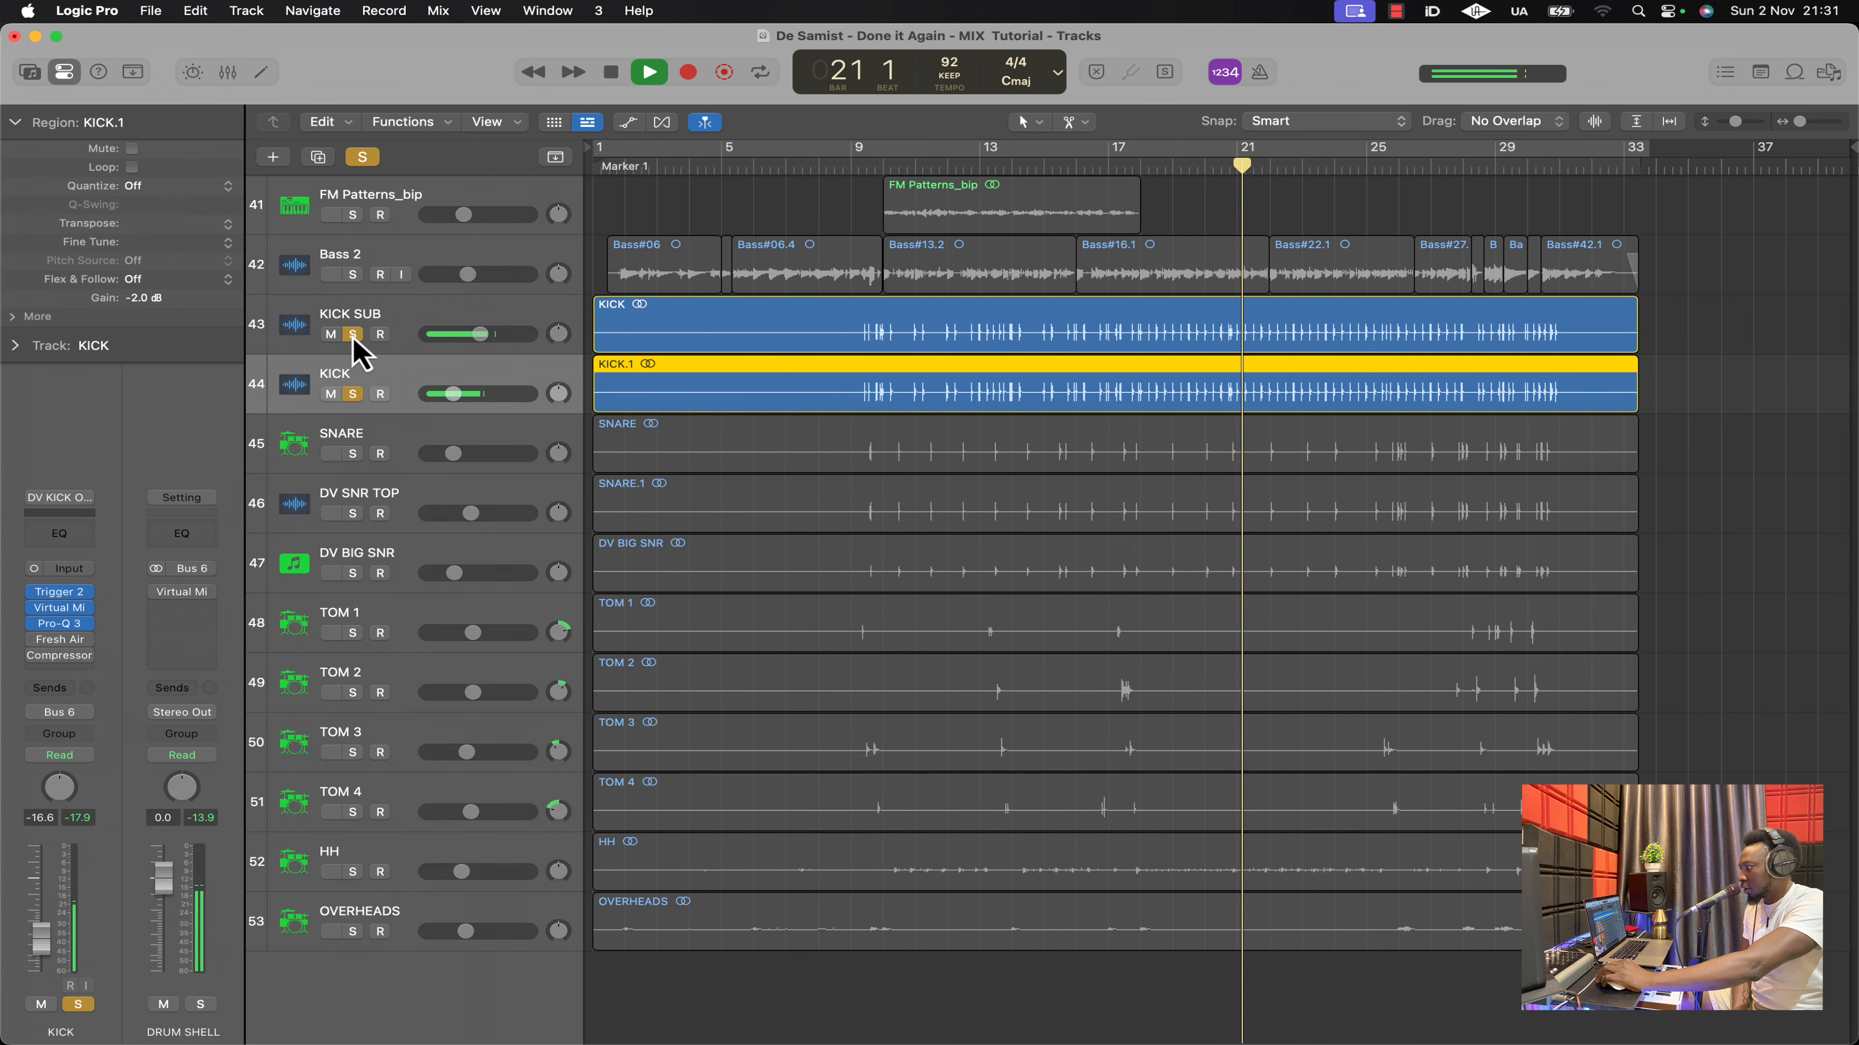
Stop playback, enable Fresh Air on the KICK track and set its linked Mid Air and High Air to 10
mouse_move(37, 641)
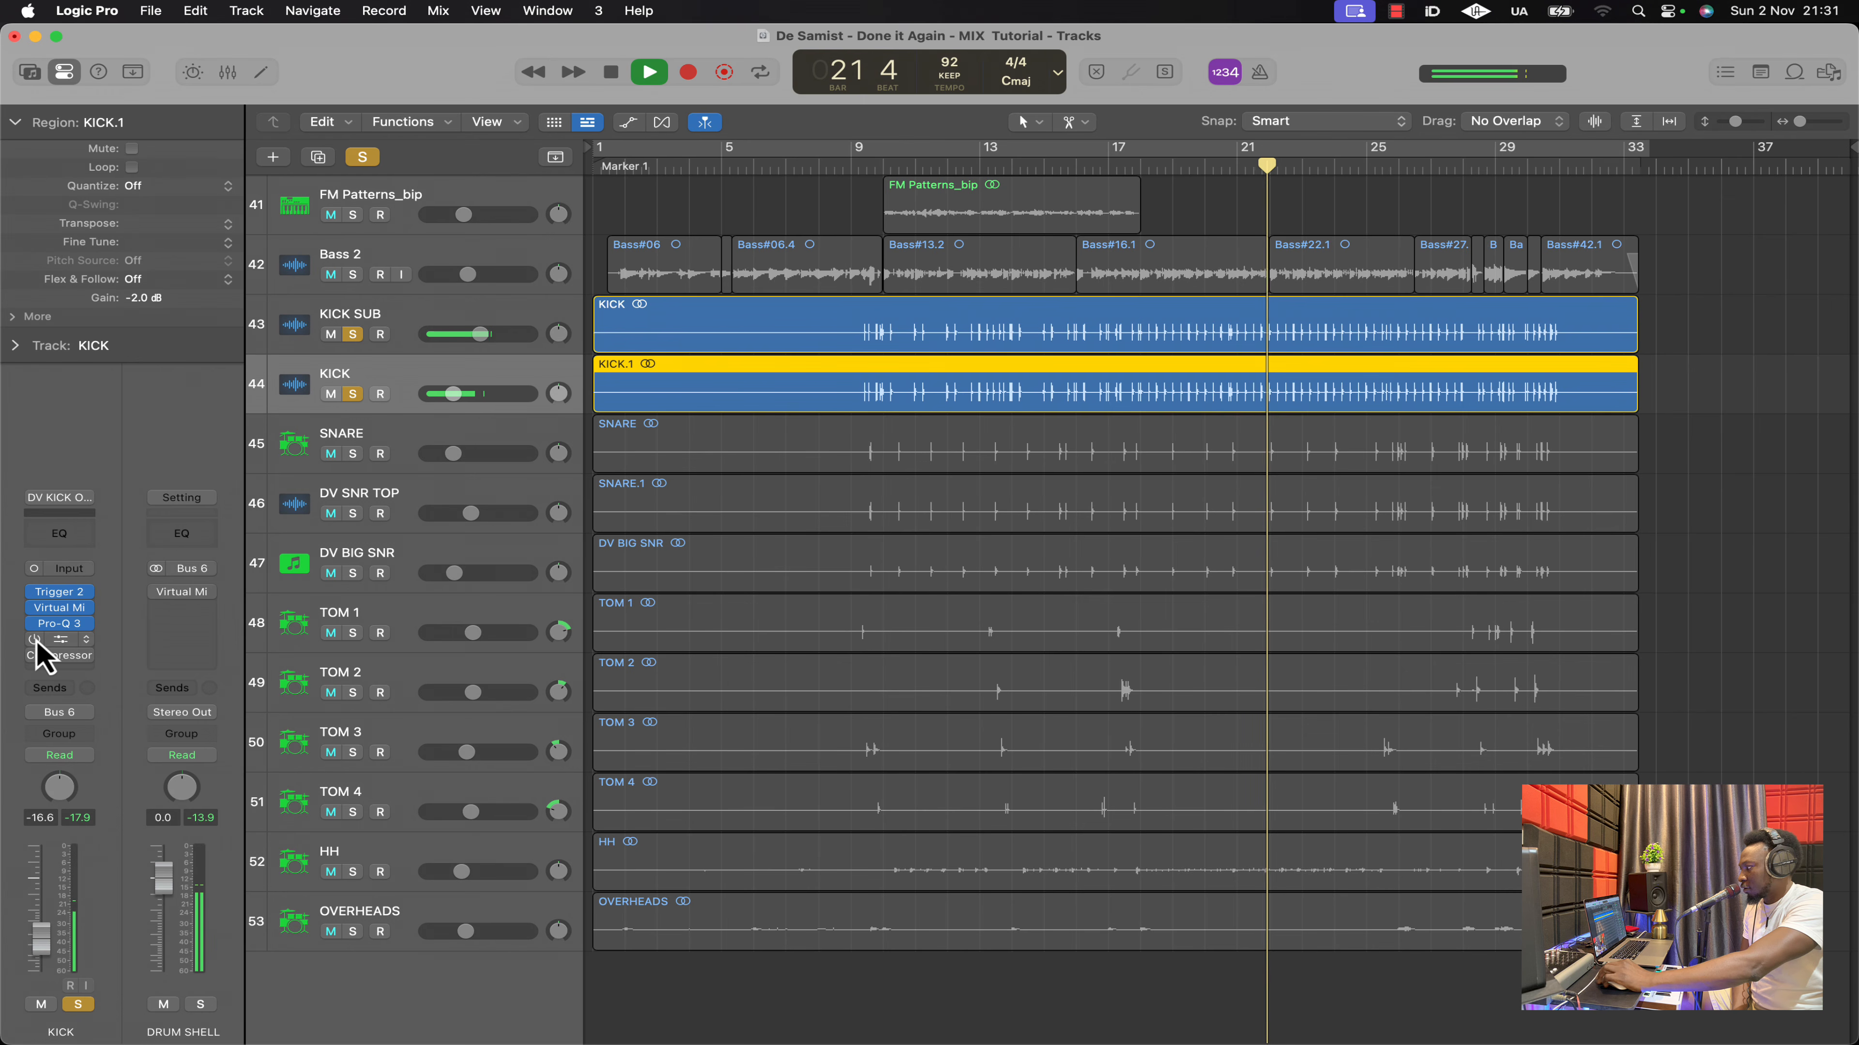
key("space")
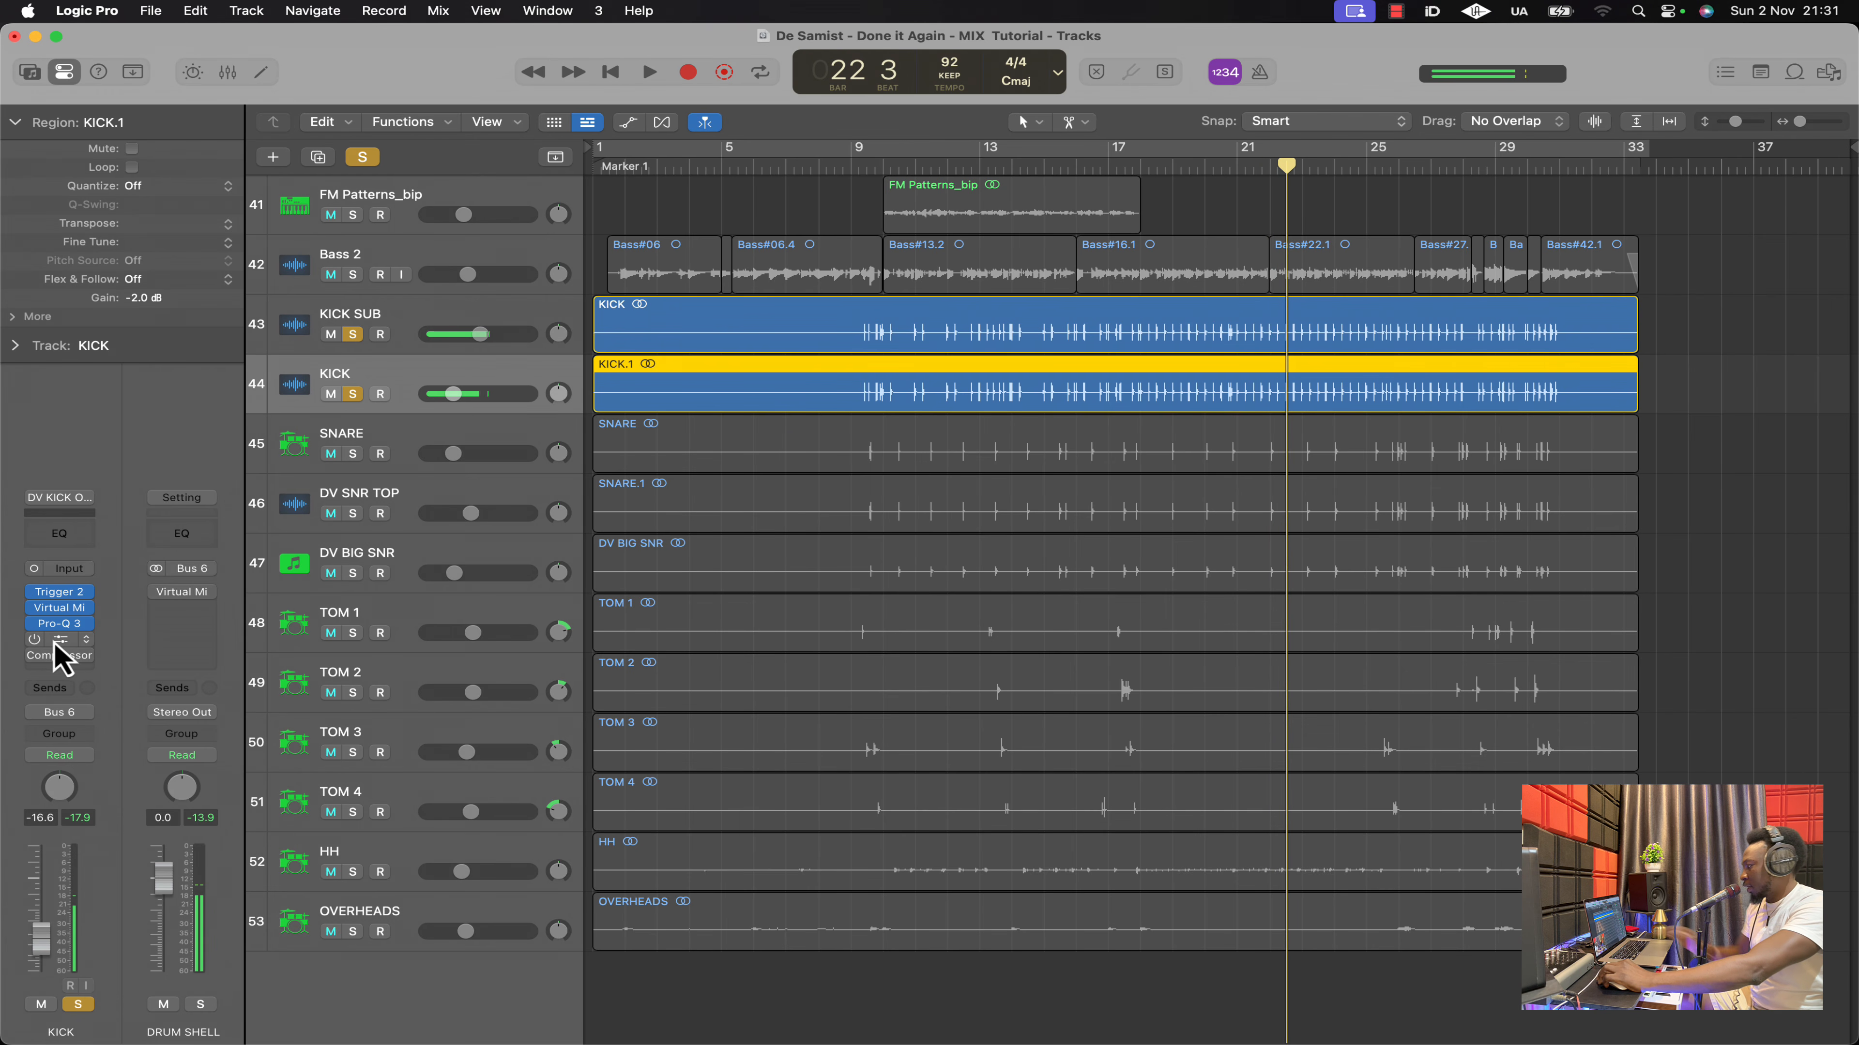
left_click(58, 641)
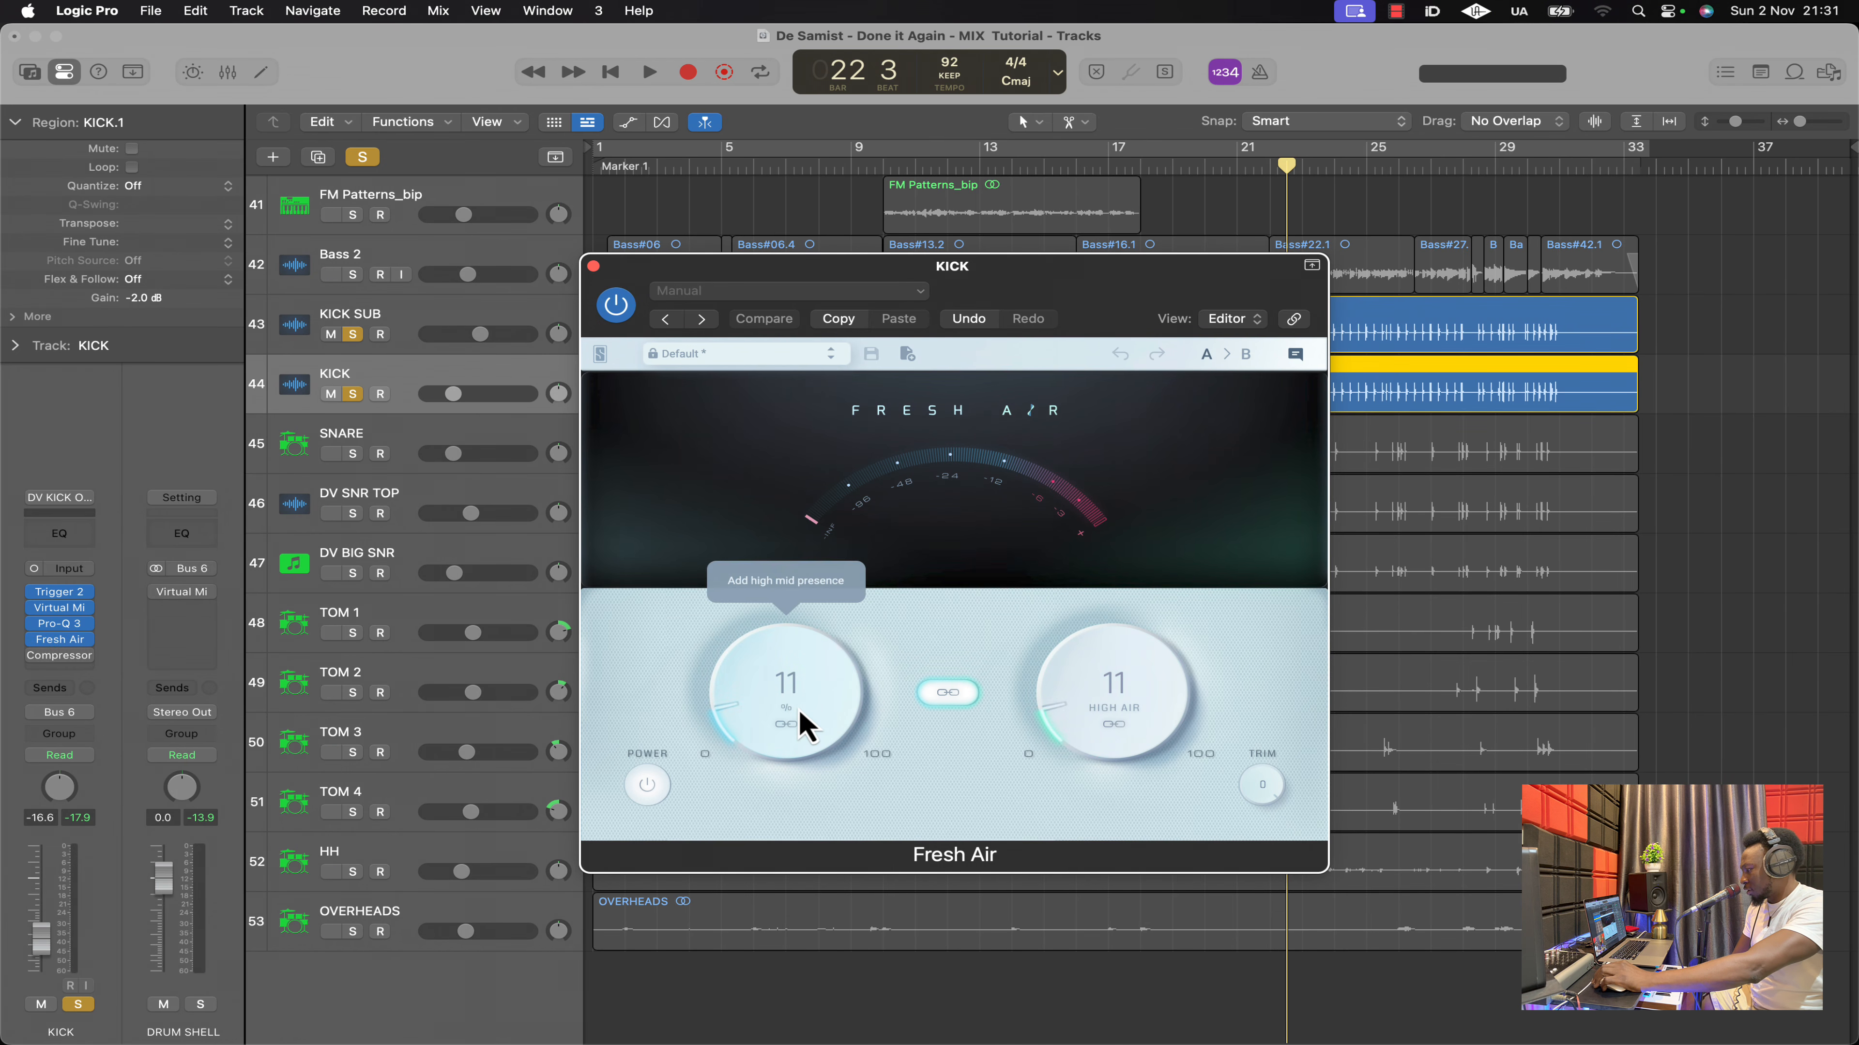
scroll(805, 724, "down", 1)
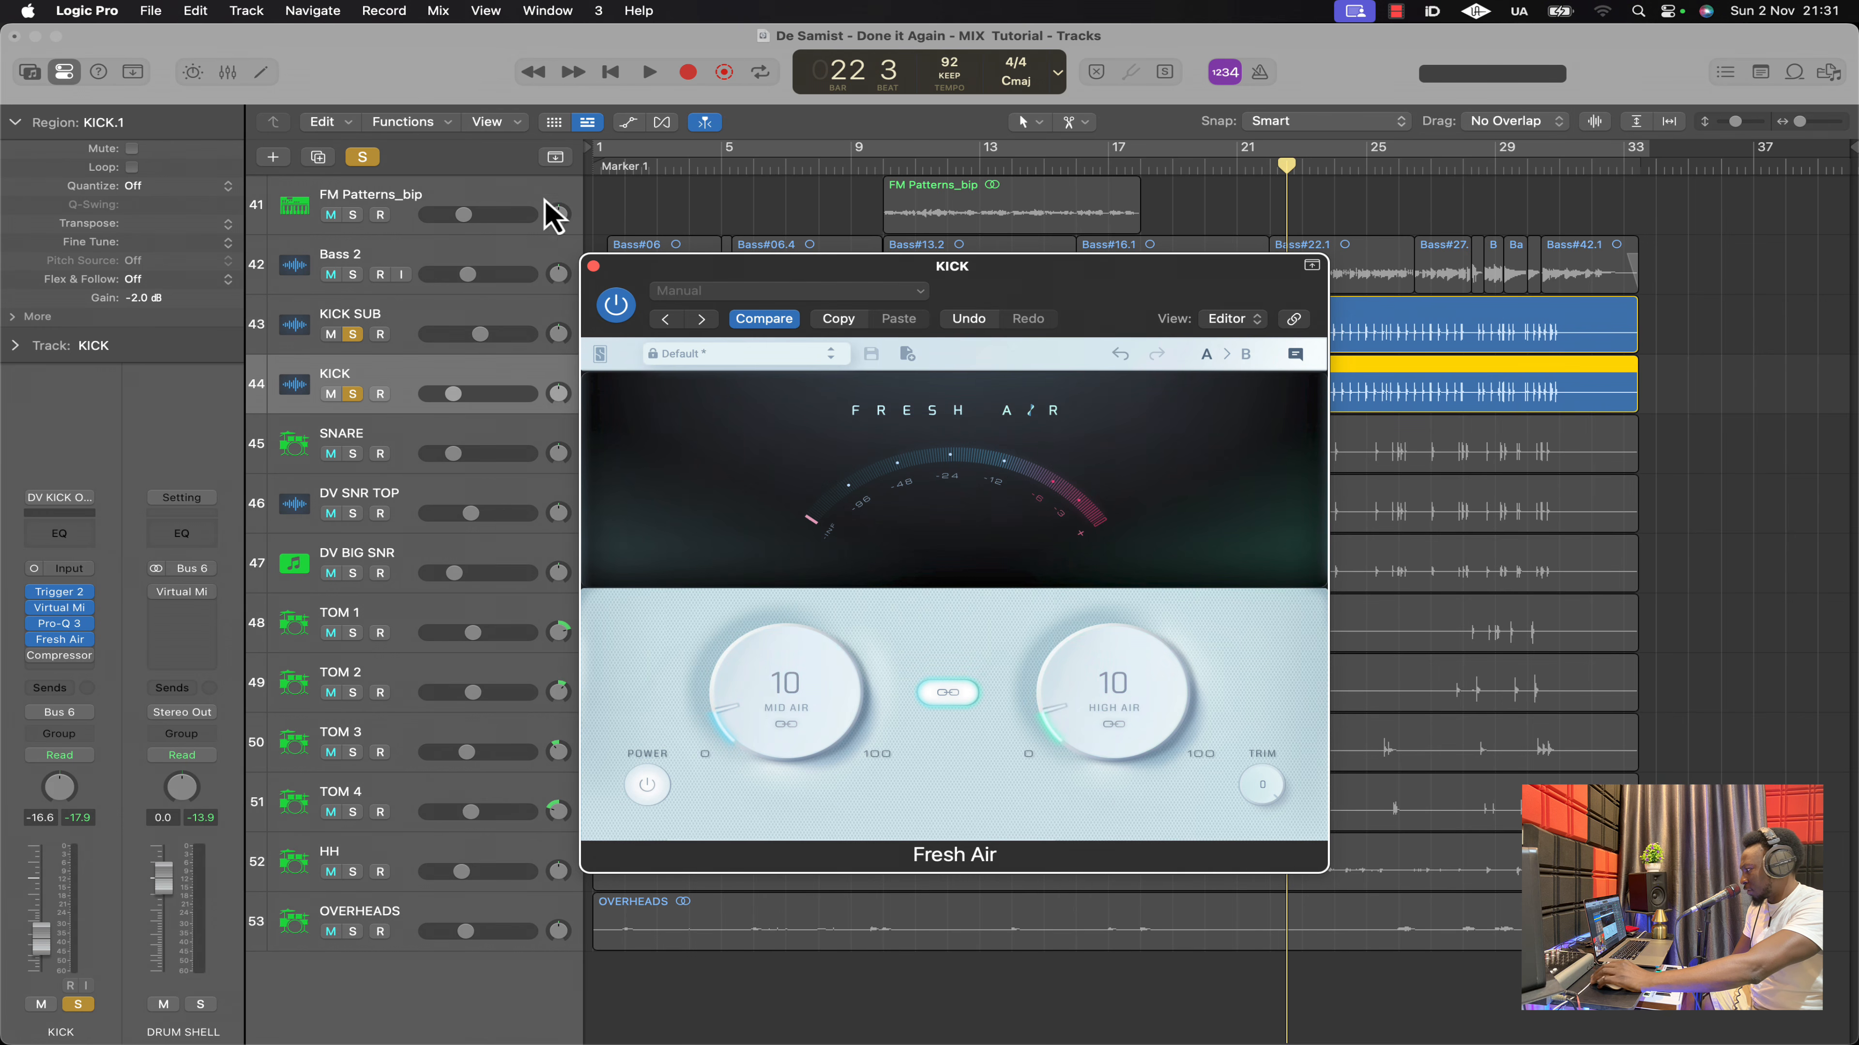
left_click(593, 265)
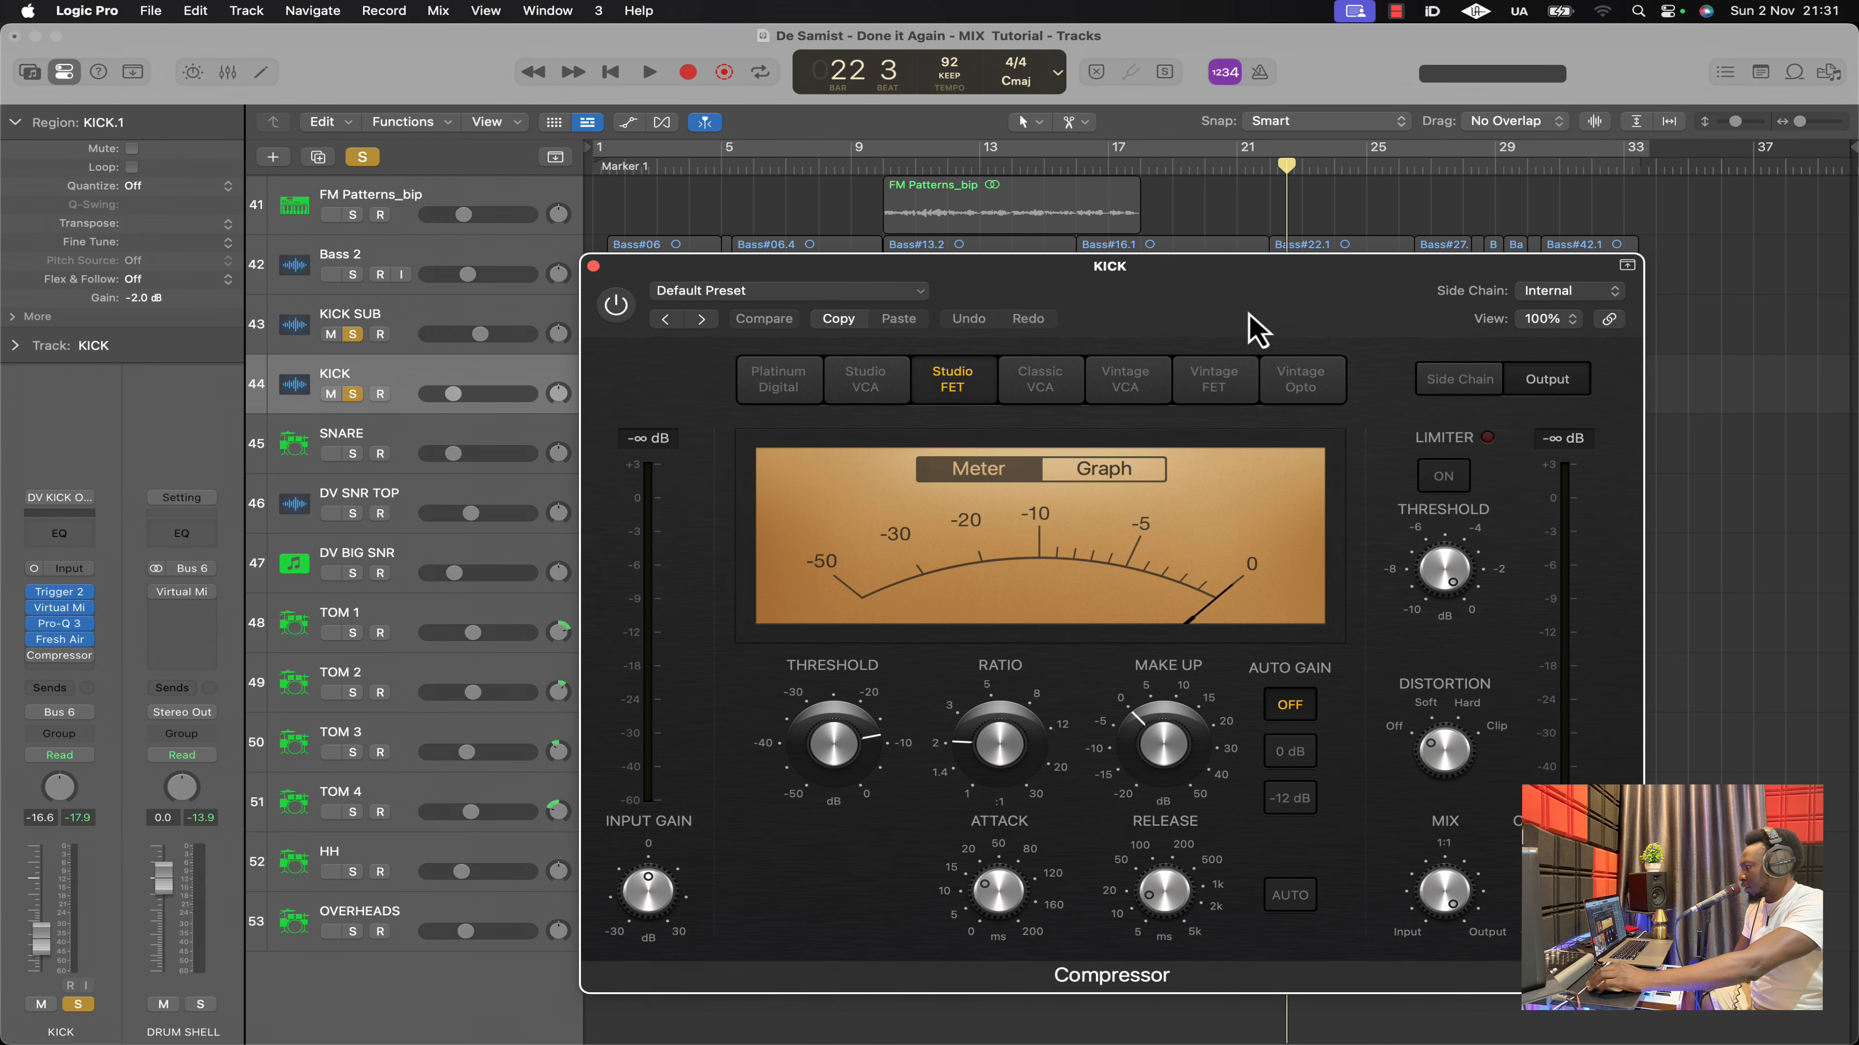
Enable the Studio FET Compressor on the KICK track, audition it during playback and close its window
left_click_drag(1257, 330, 869, 287)
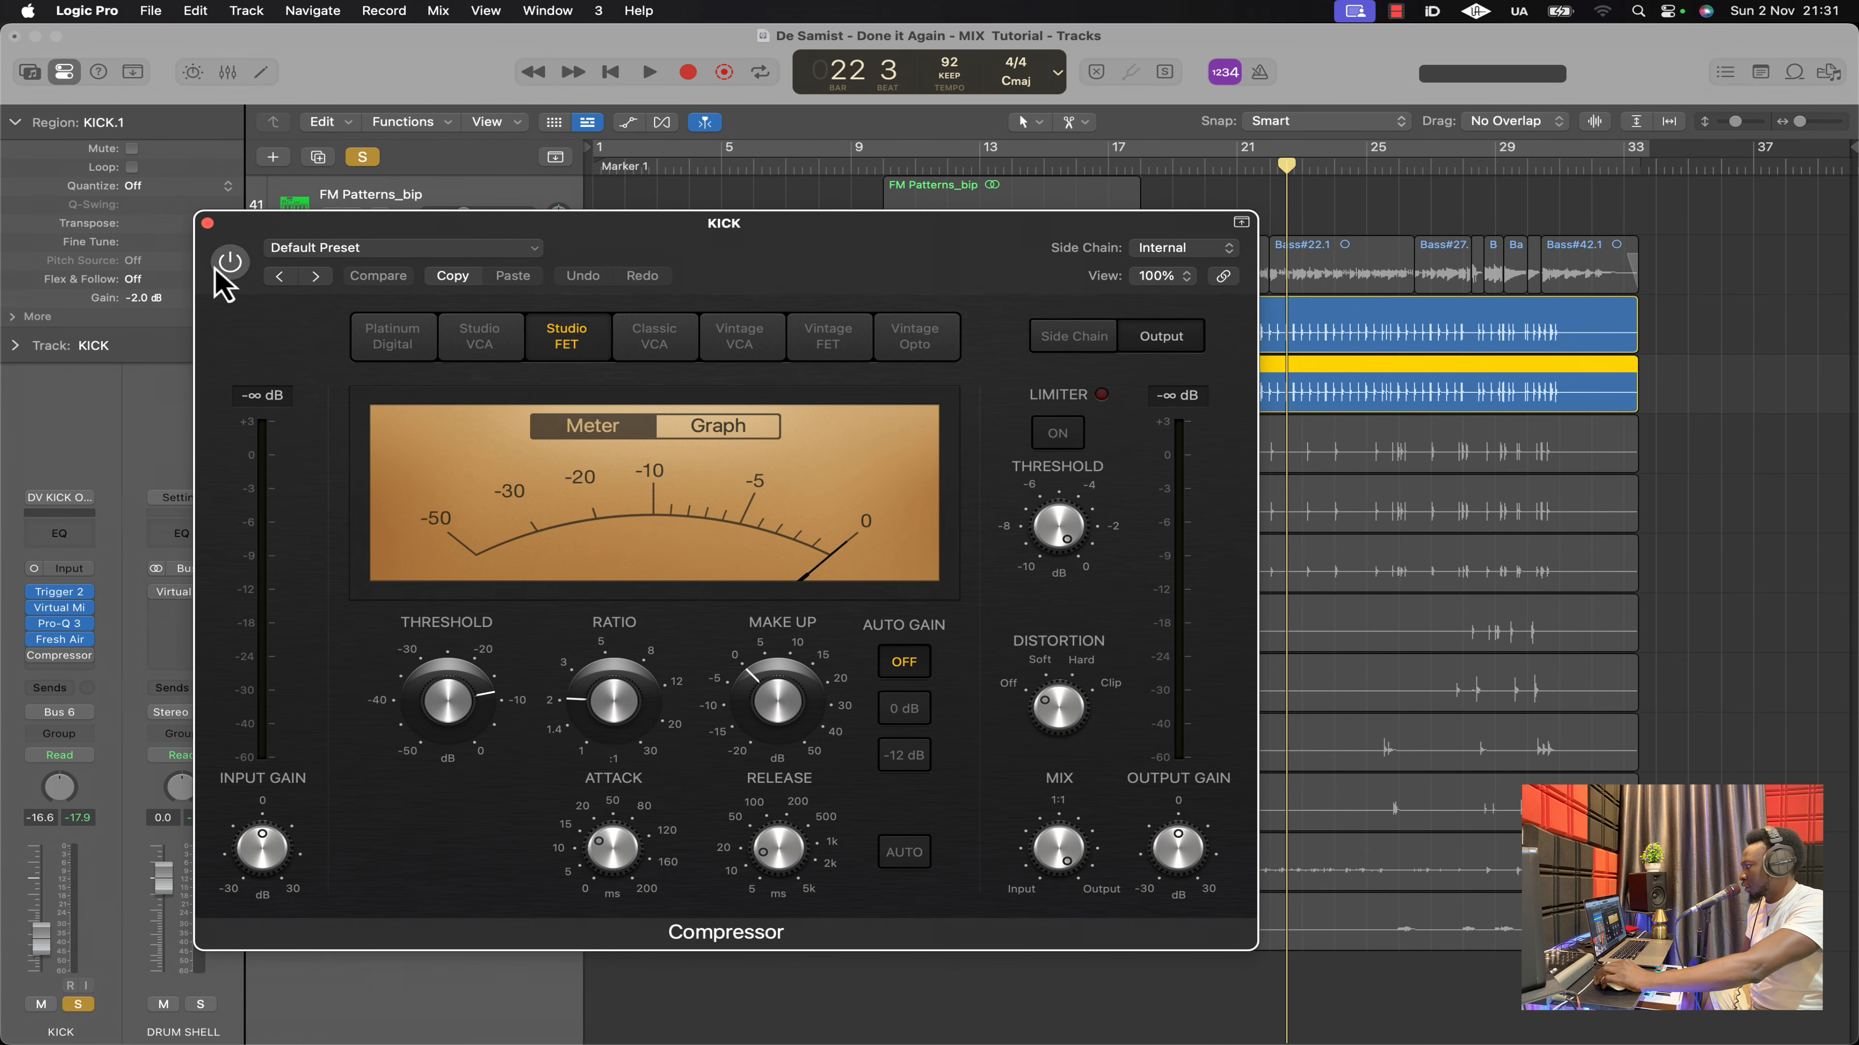
key("space")
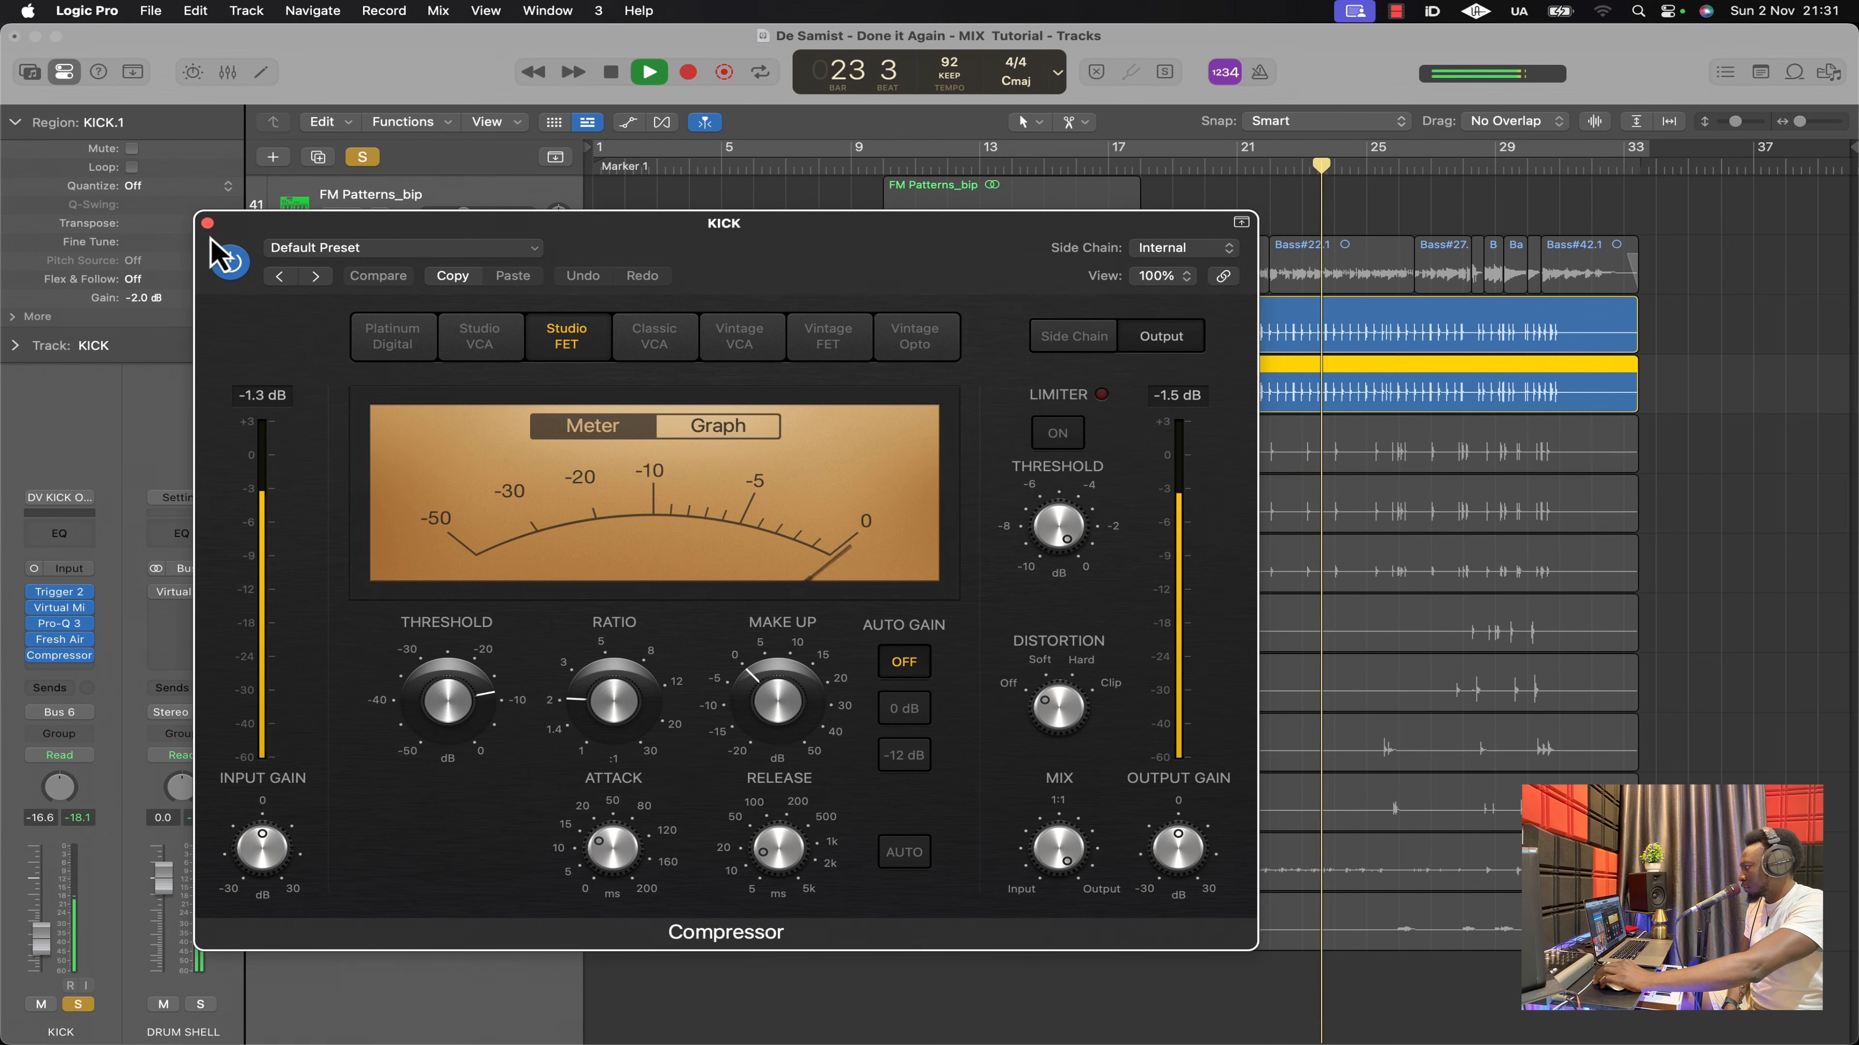
left_click(207, 223)
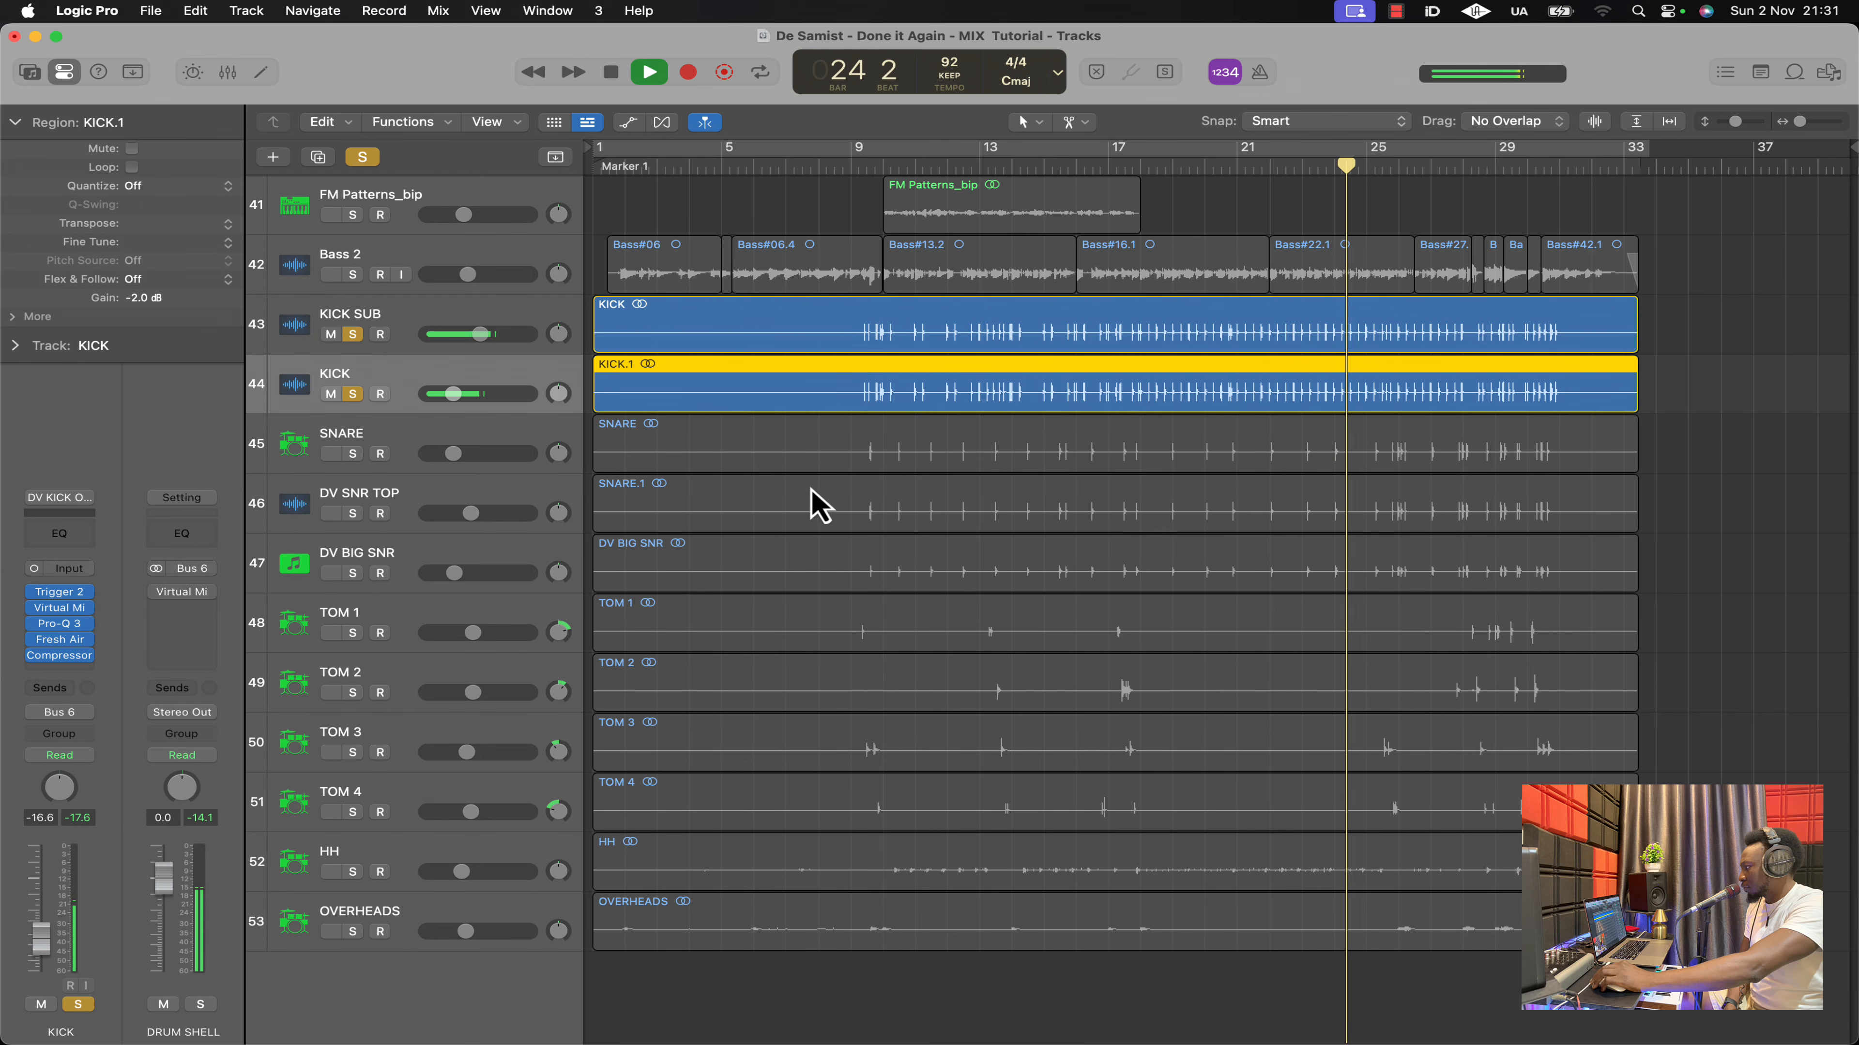
Show the Mixer and replay the soloed KICK SUB and KICK from around bar 20
left_click(227, 72)
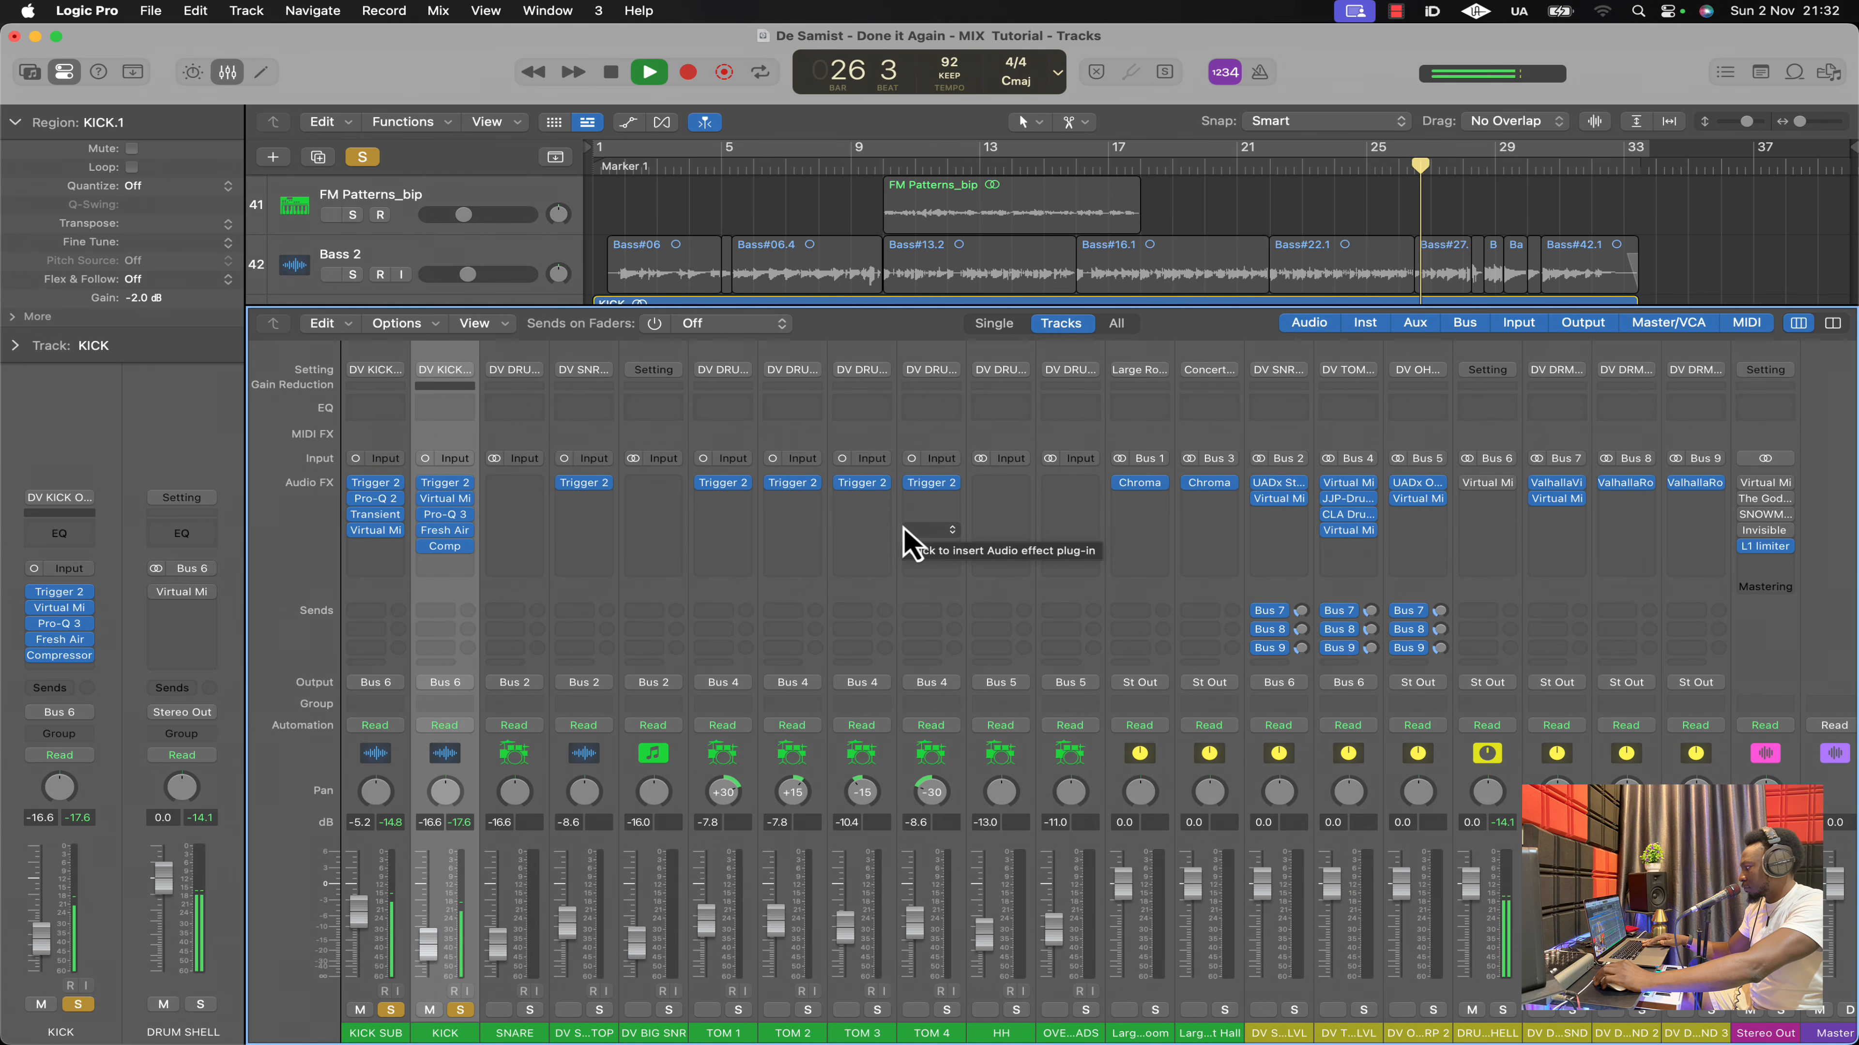
key("space")
left_click(1221, 166)
key("space")
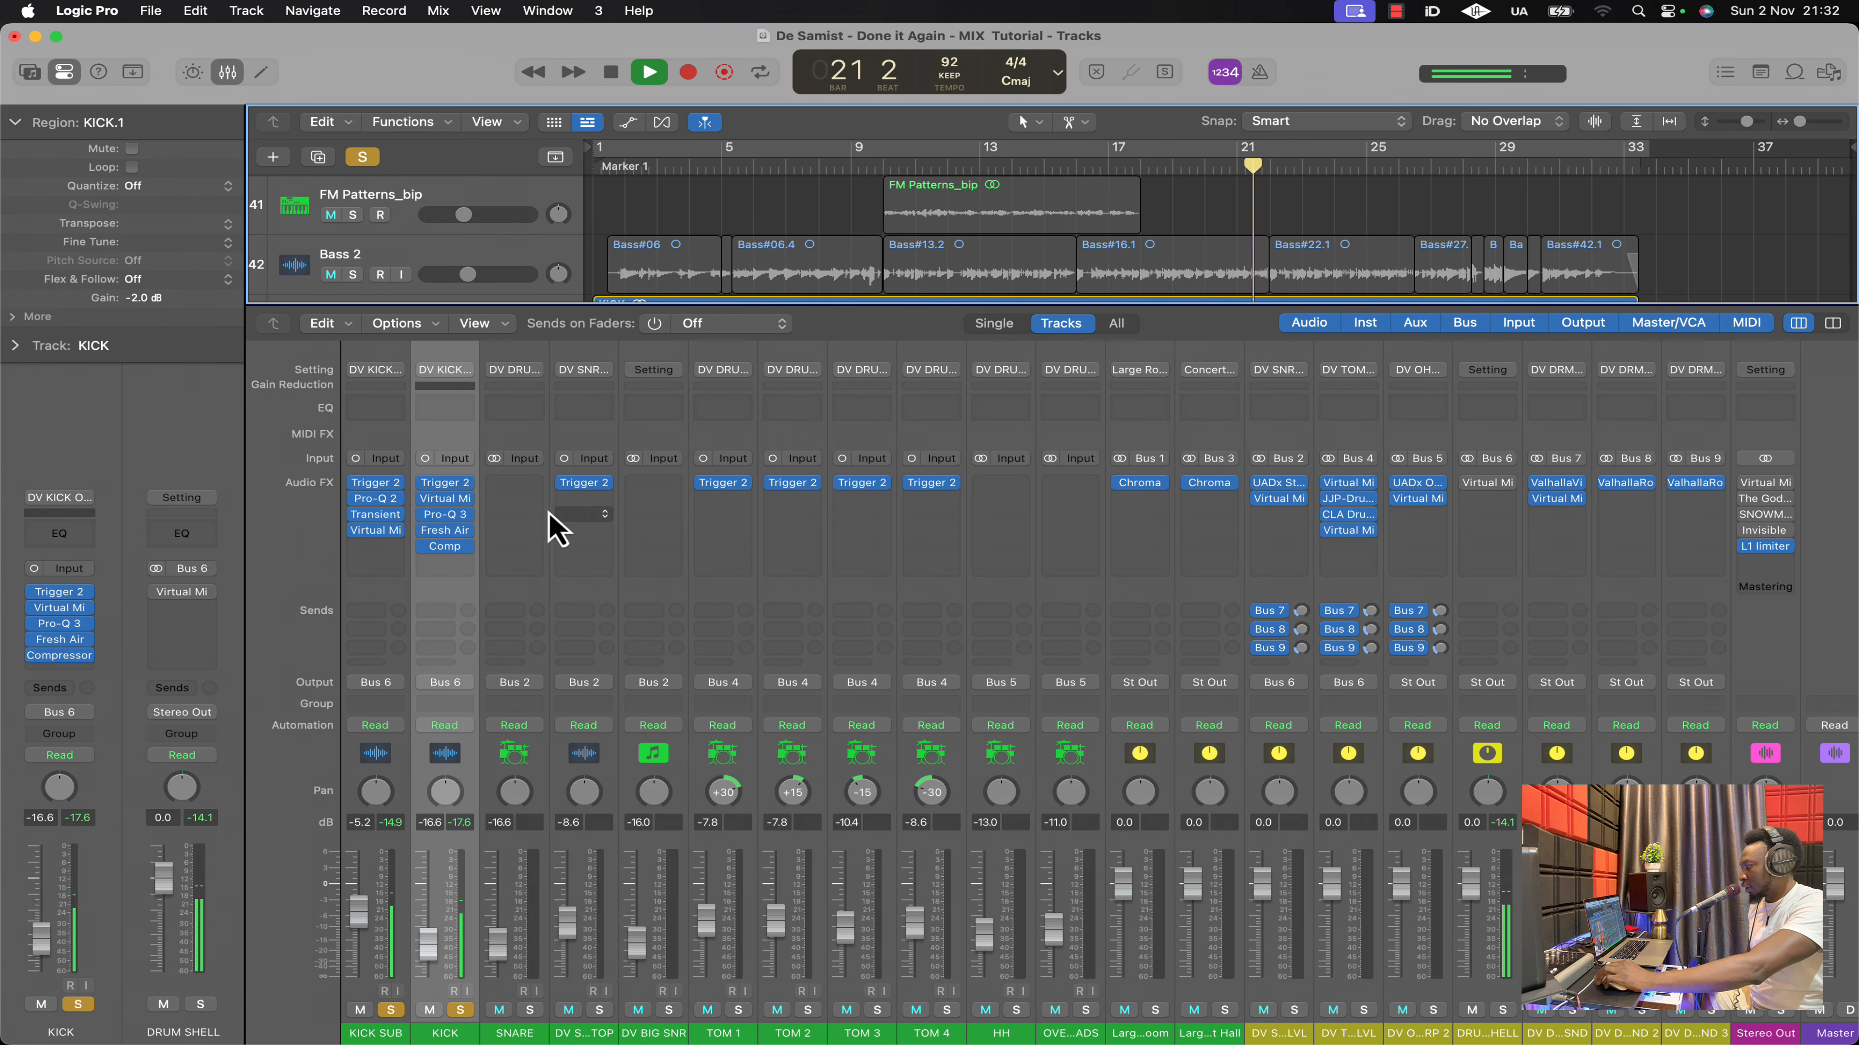
Bypass all plug-ins on KICK SUB and KICK, play the kicks dry, and re-enable both chains for comparison
key("space")
left_click_drag(358, 485, 356, 532)
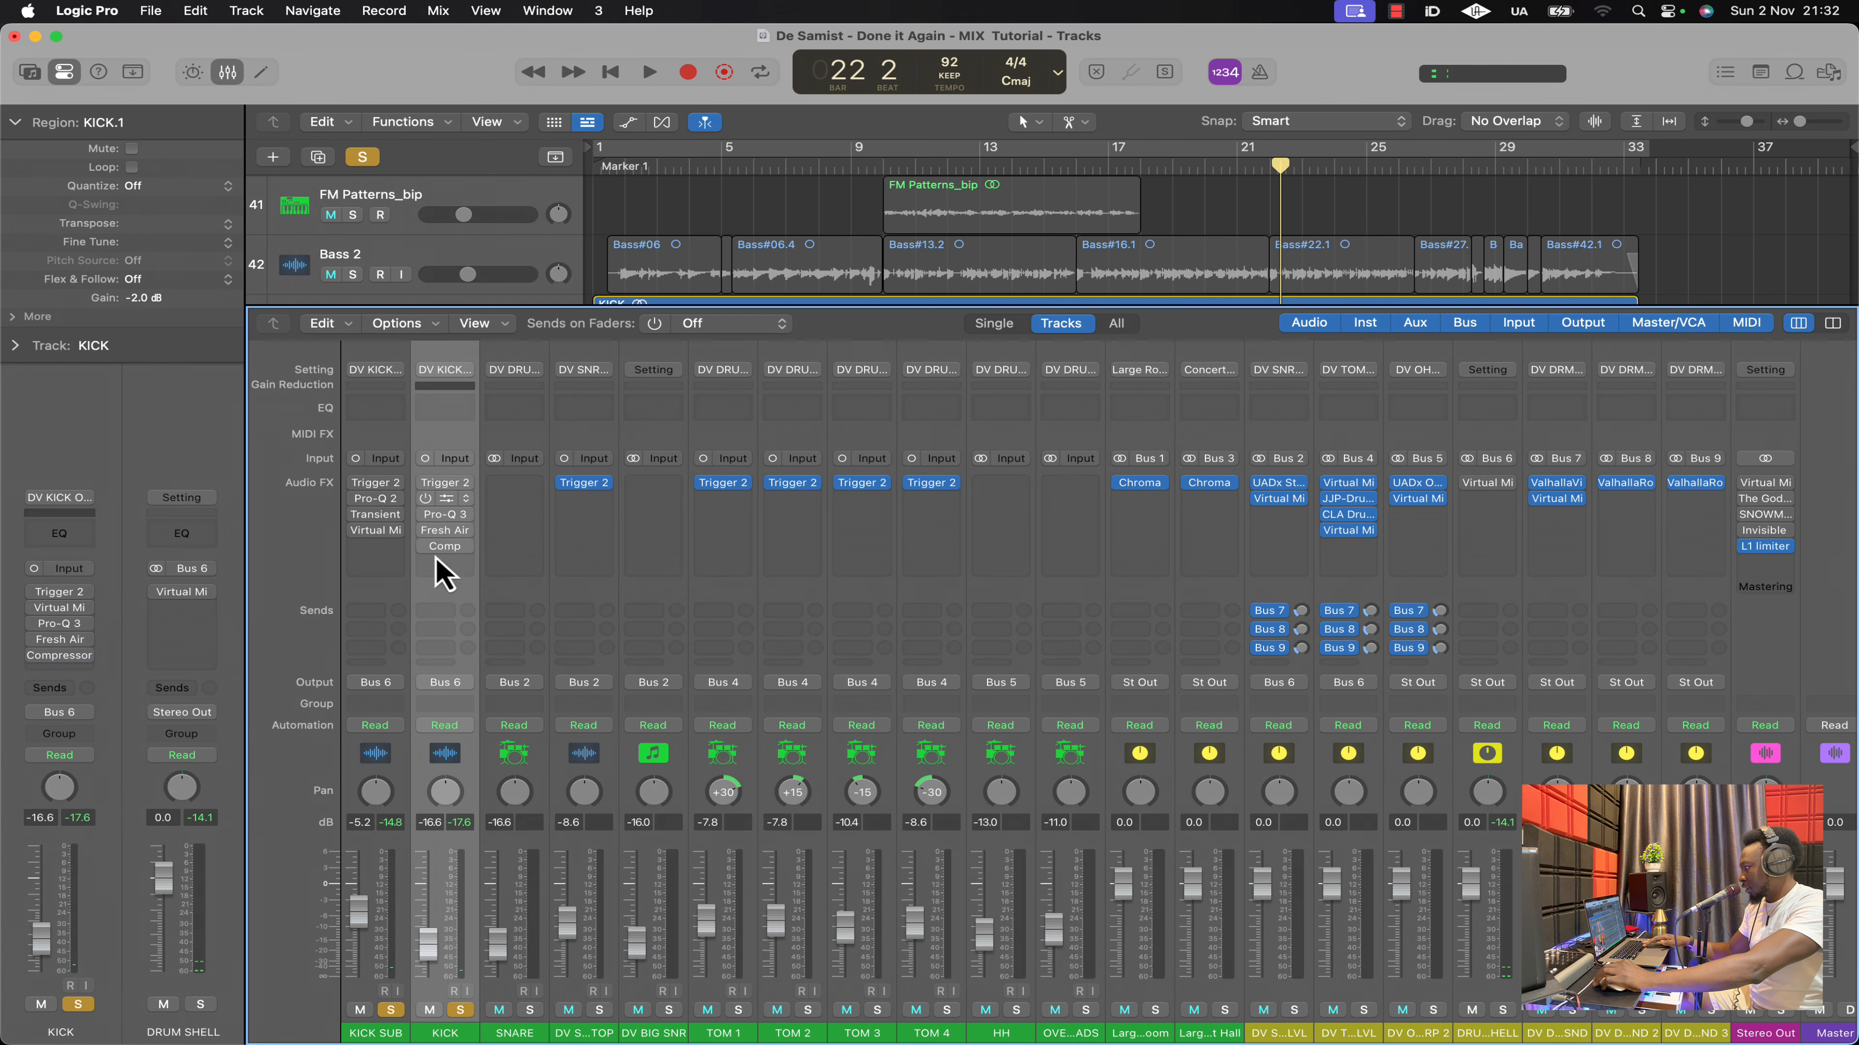
left_click(393, 1011)
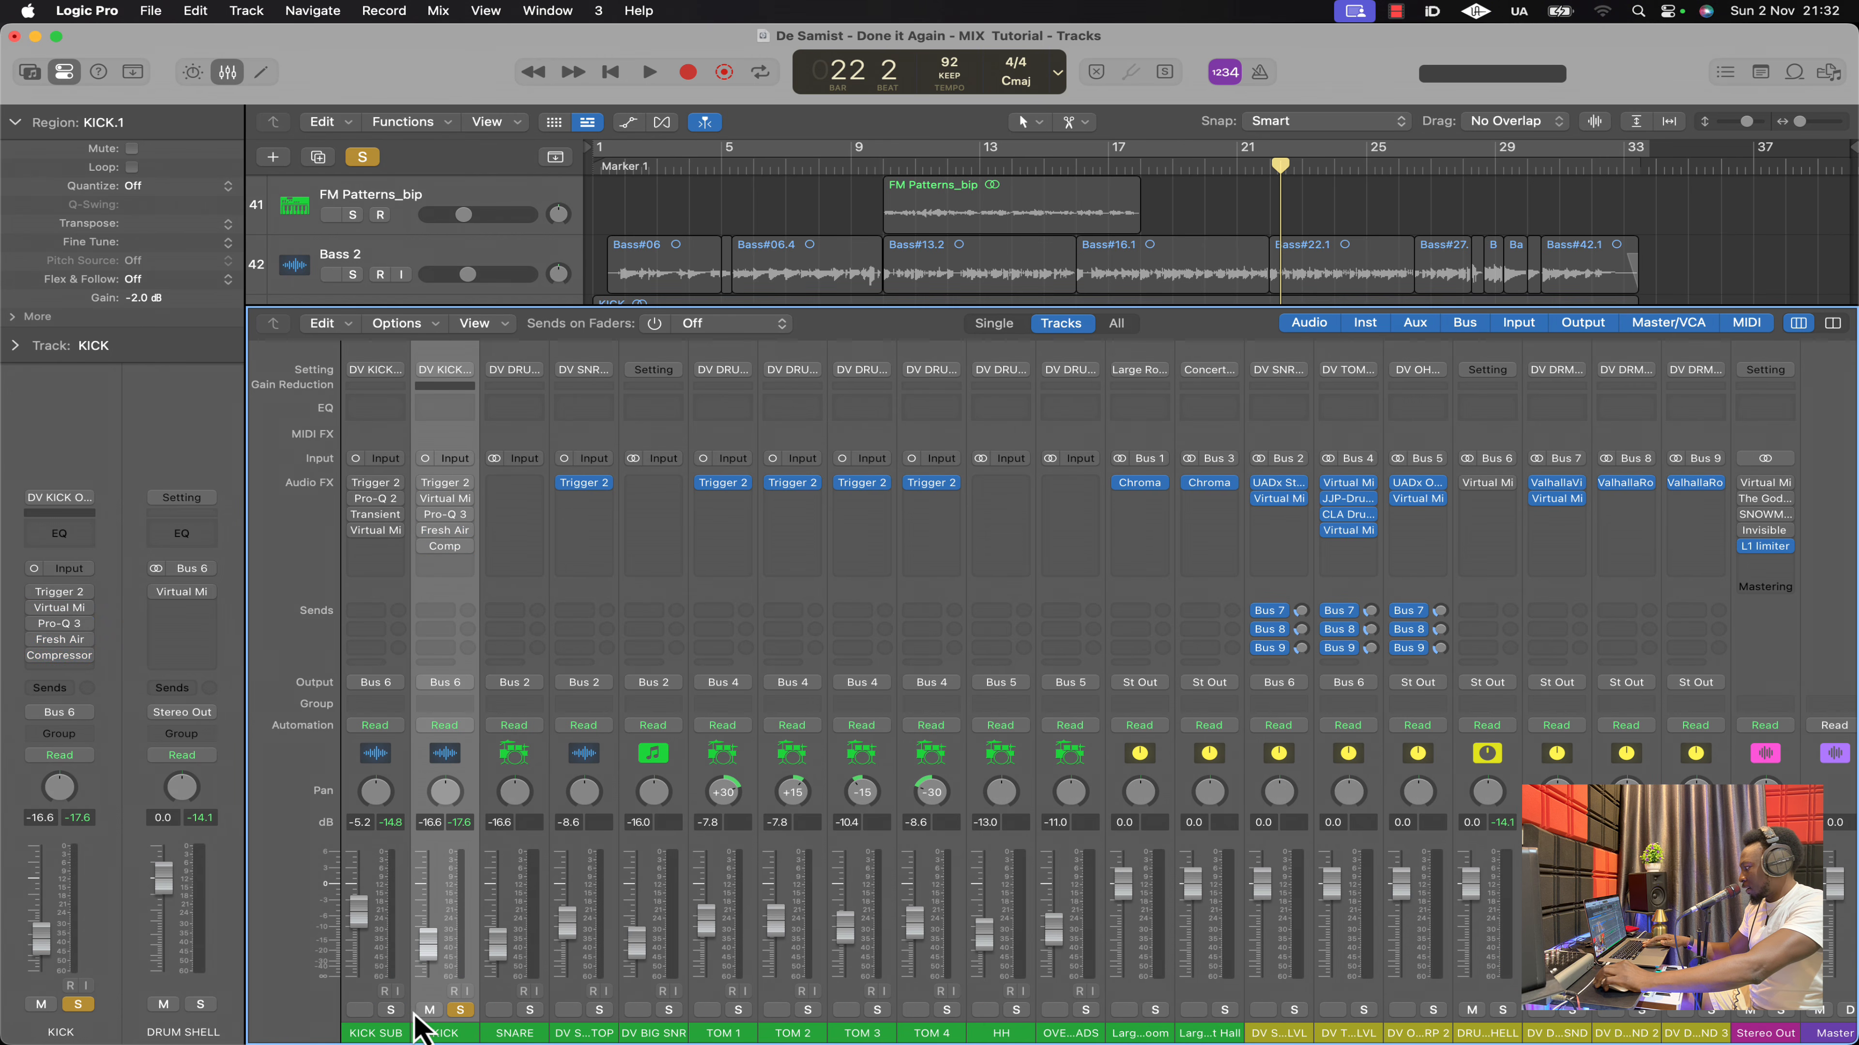
left_click(394, 1011)
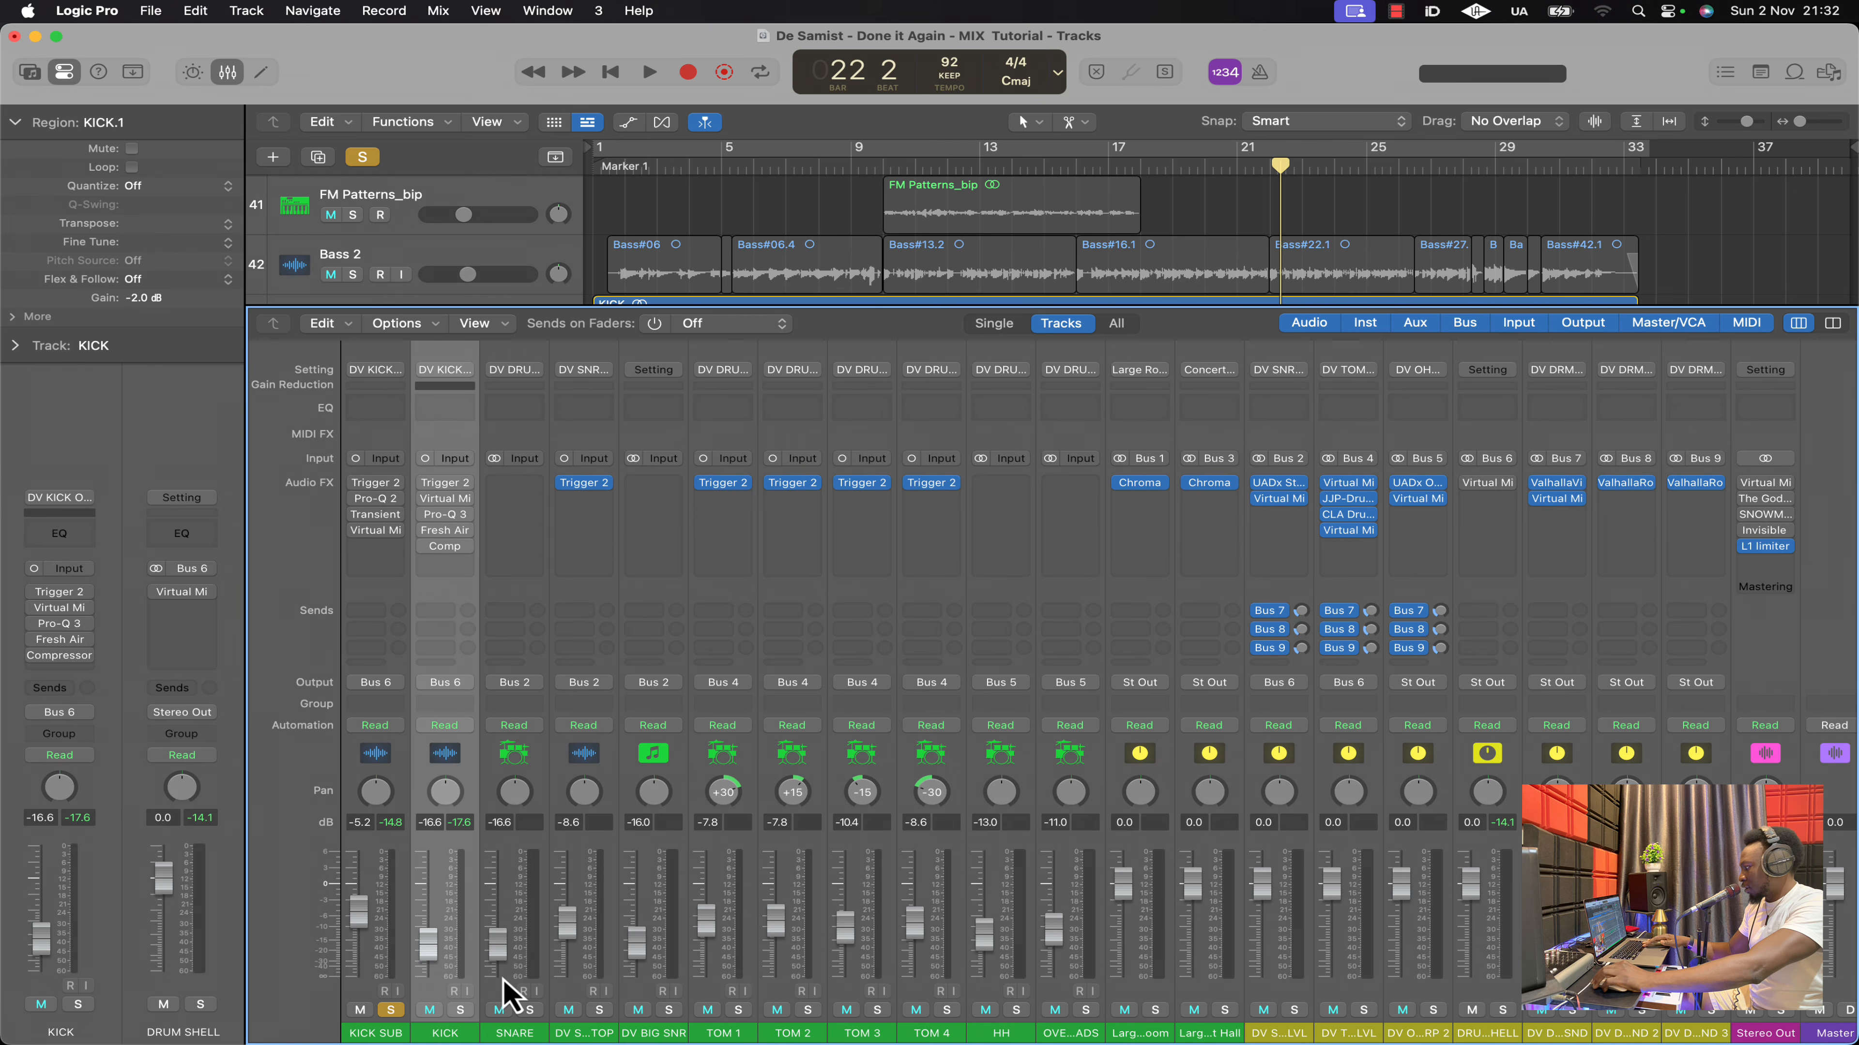
key("space")
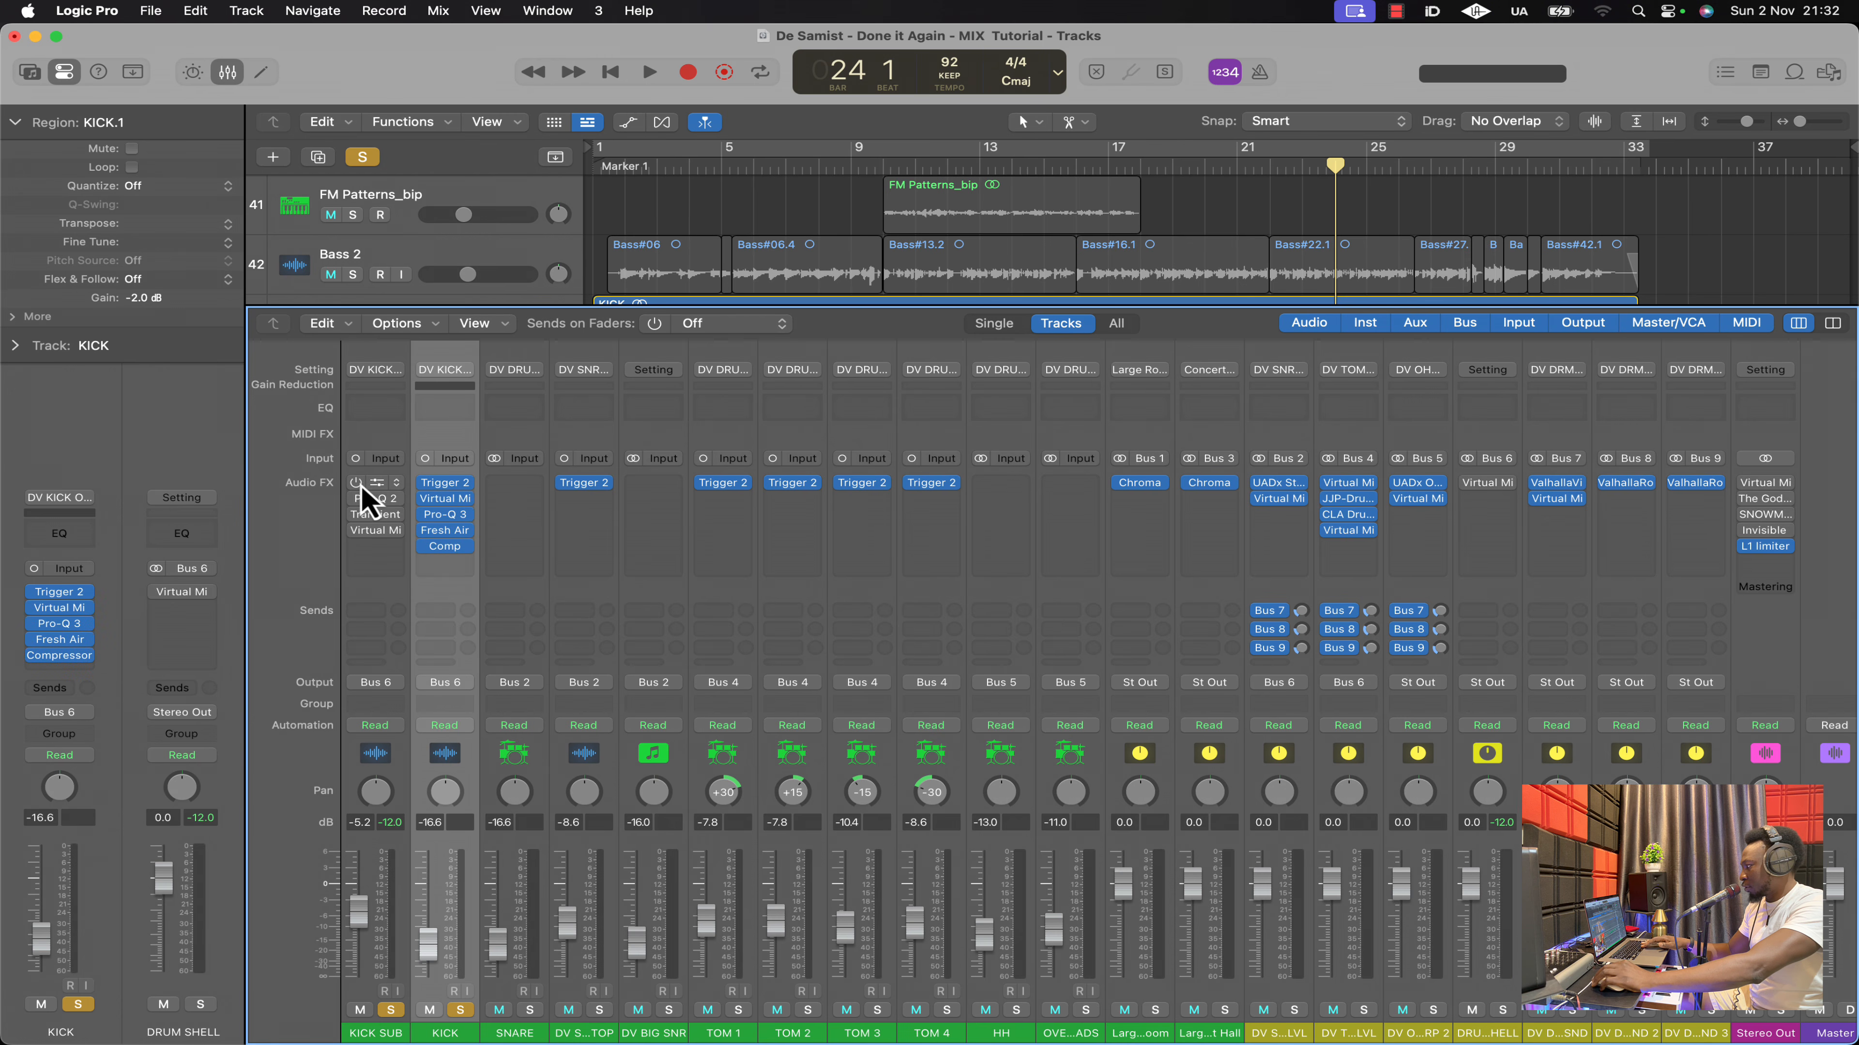
key("space")
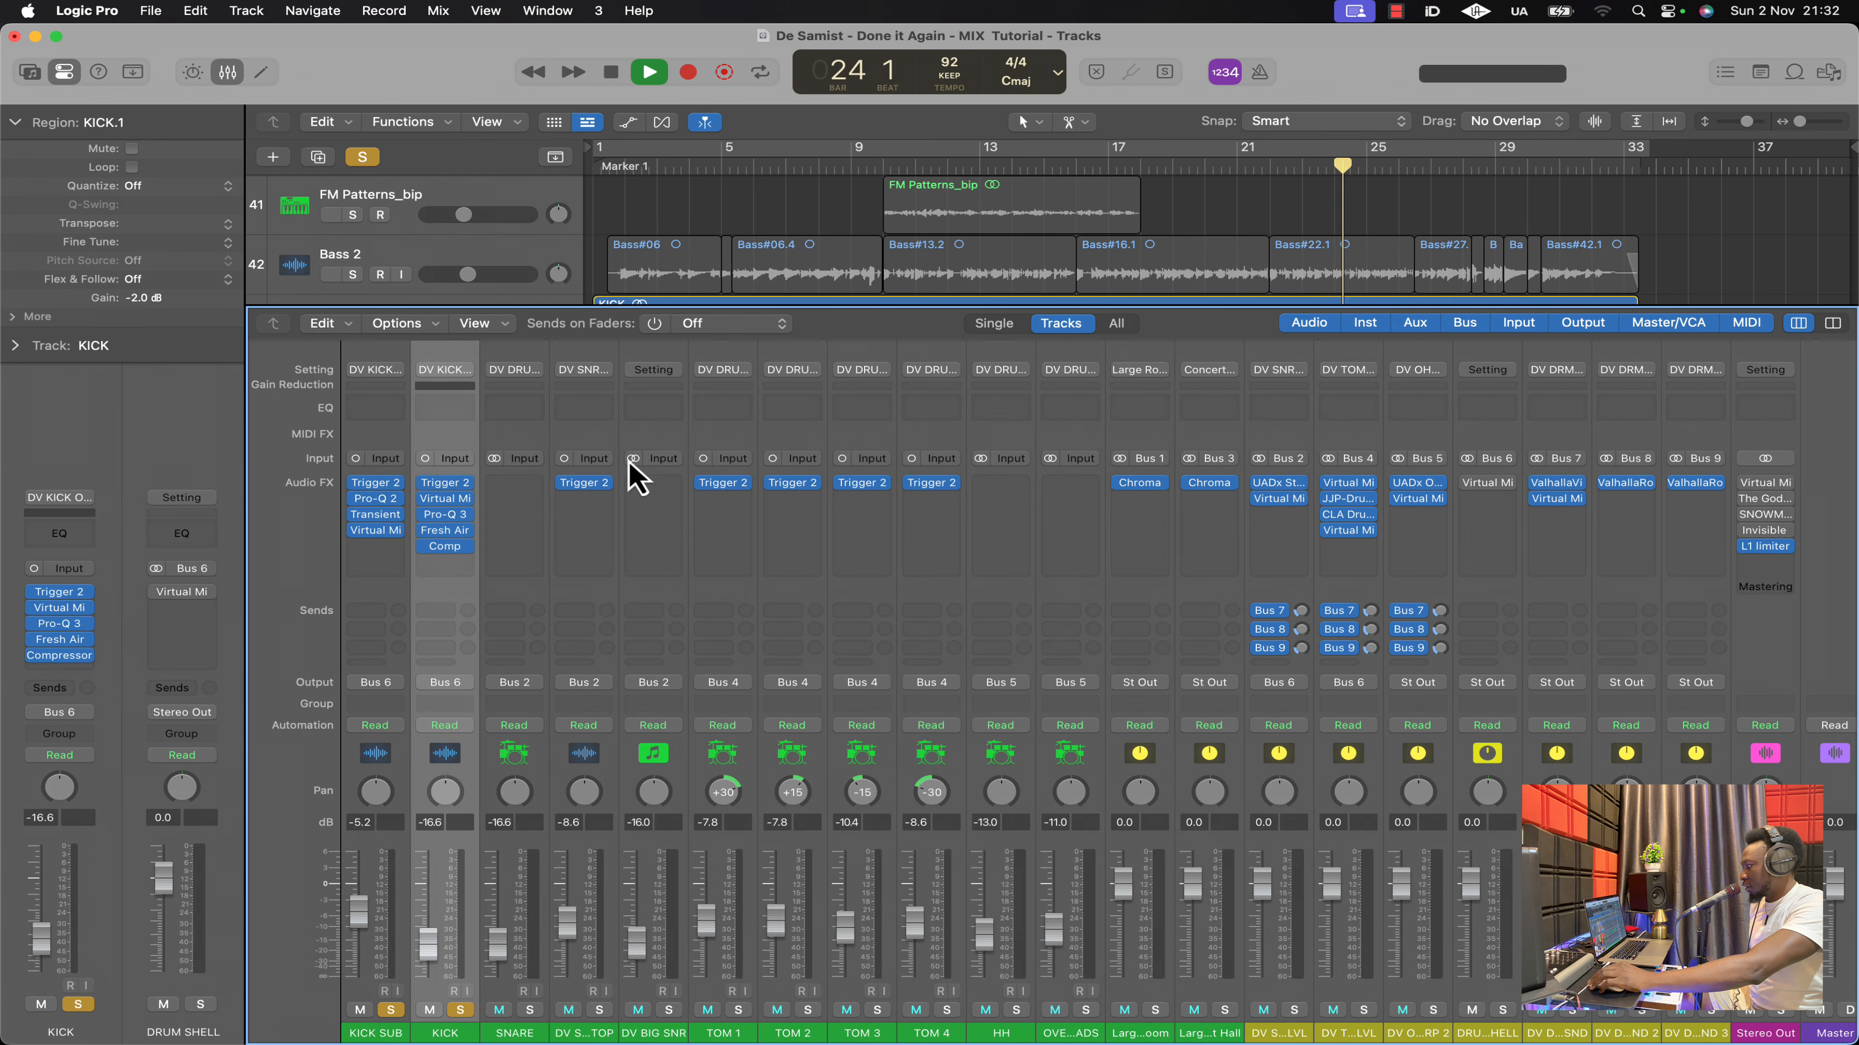
Hide the Mixer, switch solo from the two kick tracks to SNARE, and play it from bar 25
left_click(228, 71)
key("space")
left_click(366, 448)
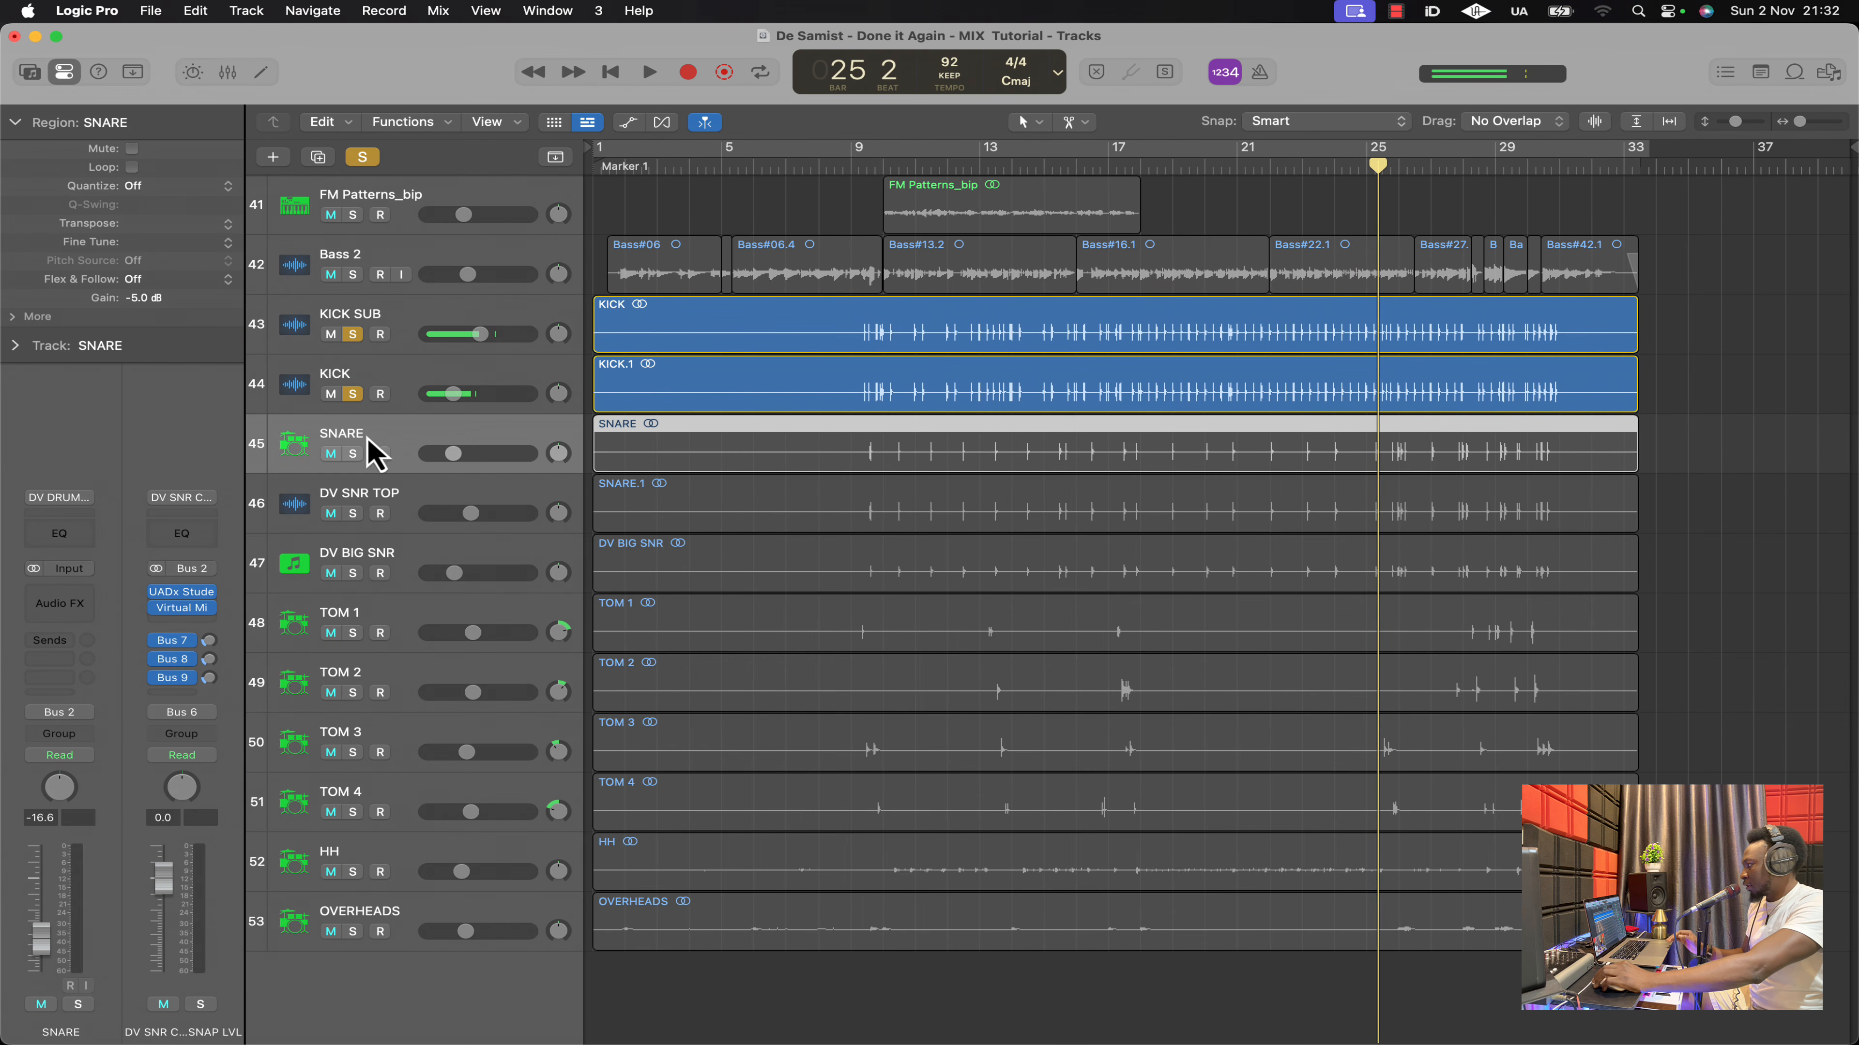
left_click(352, 334)
left_click(352, 394)
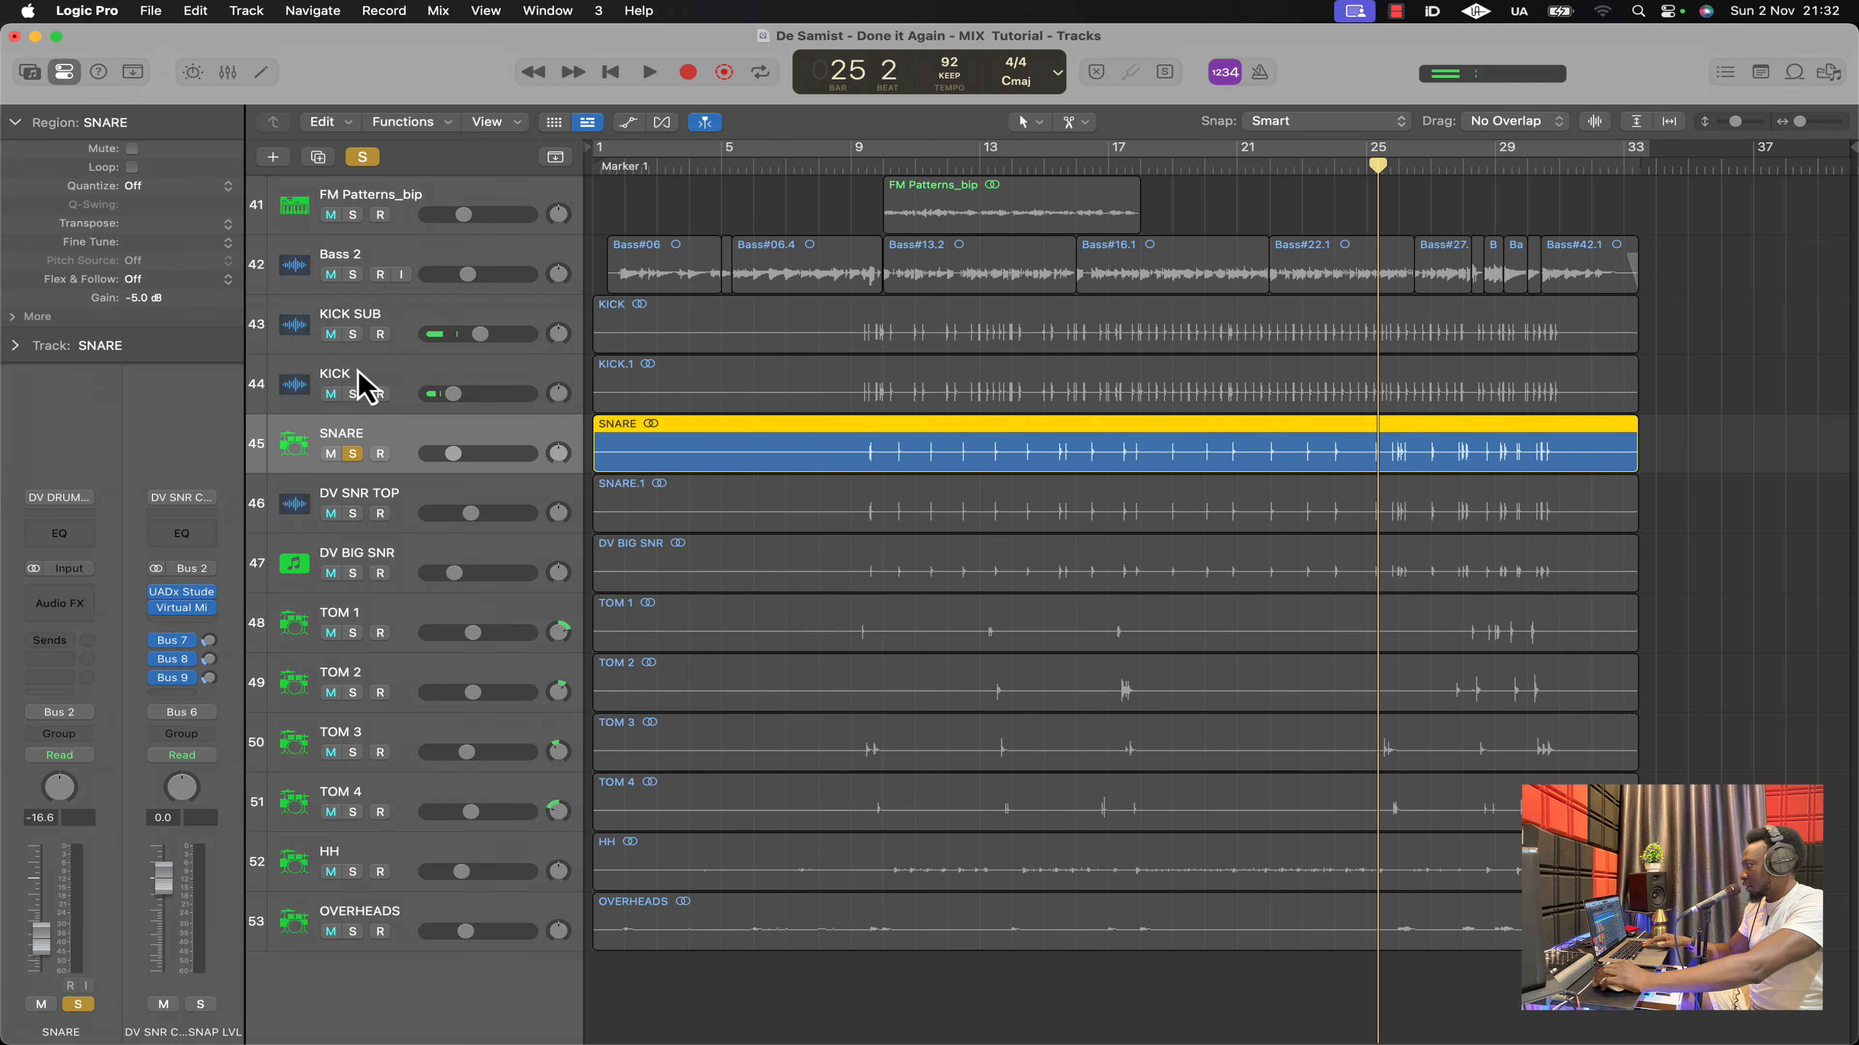
key("space")
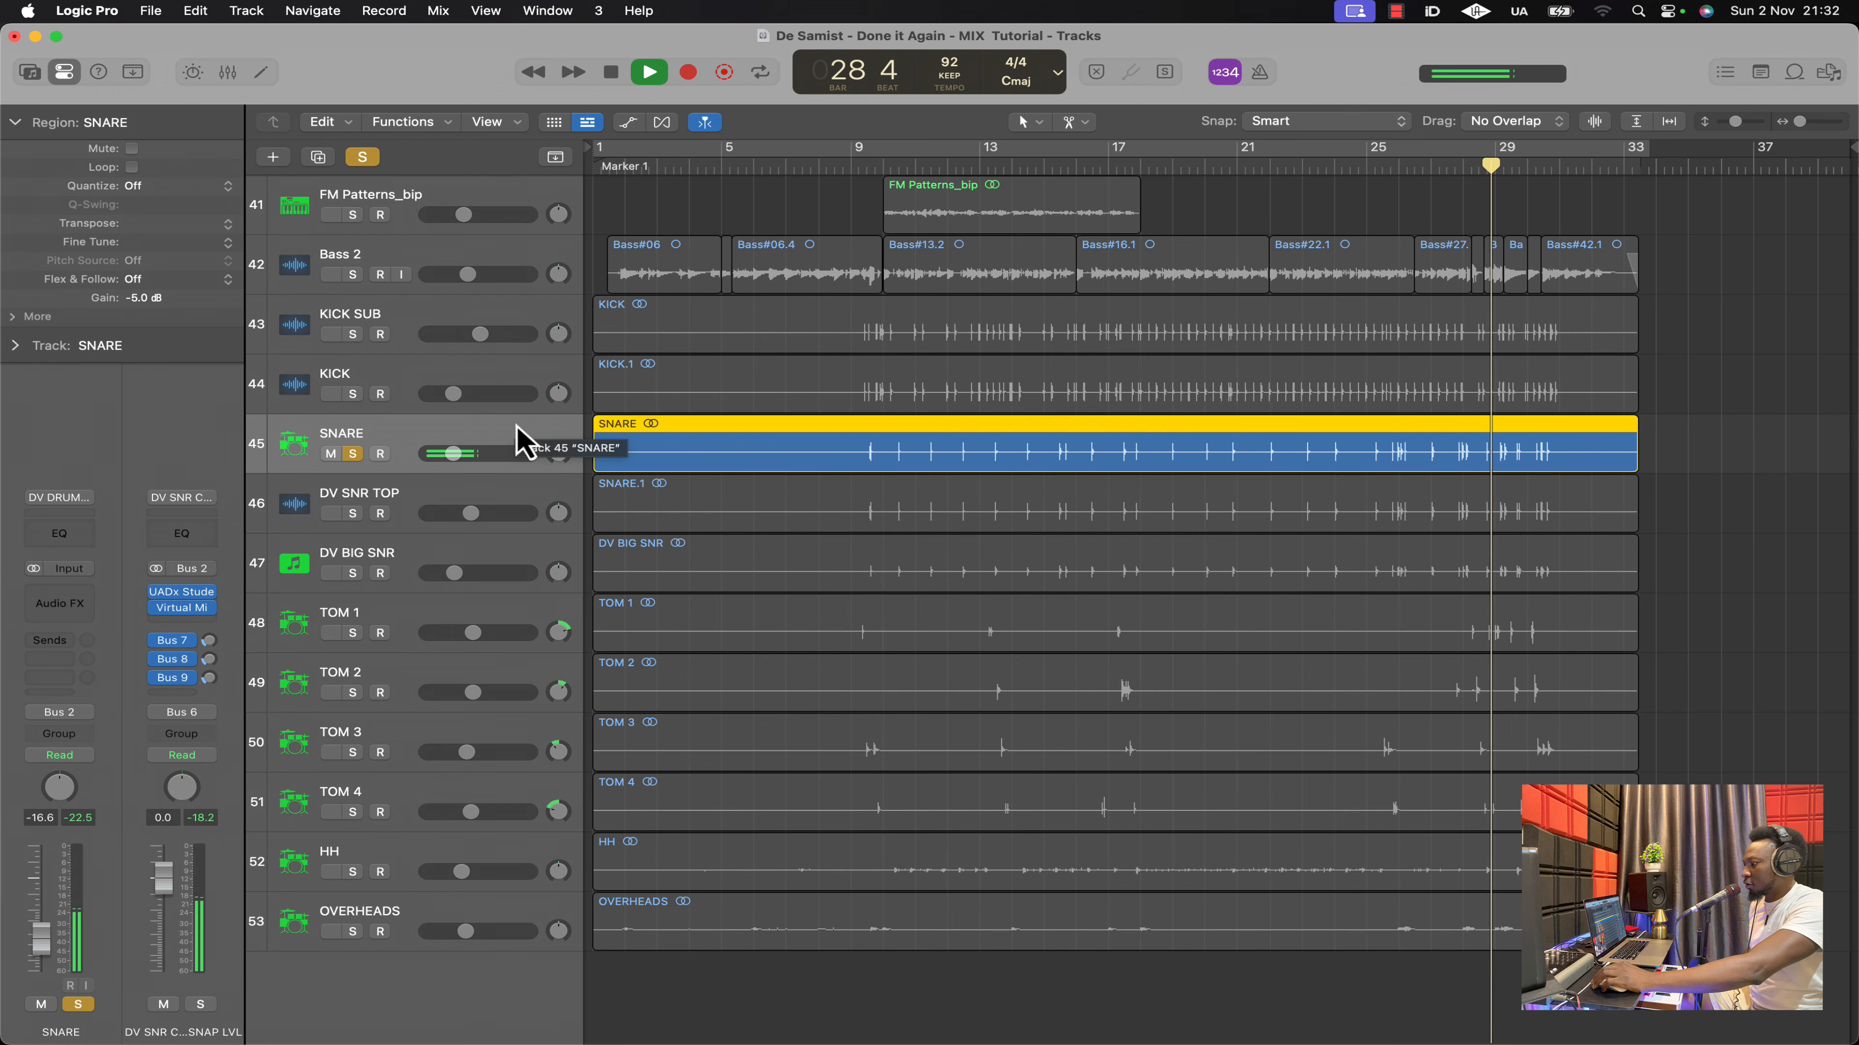
key("space")
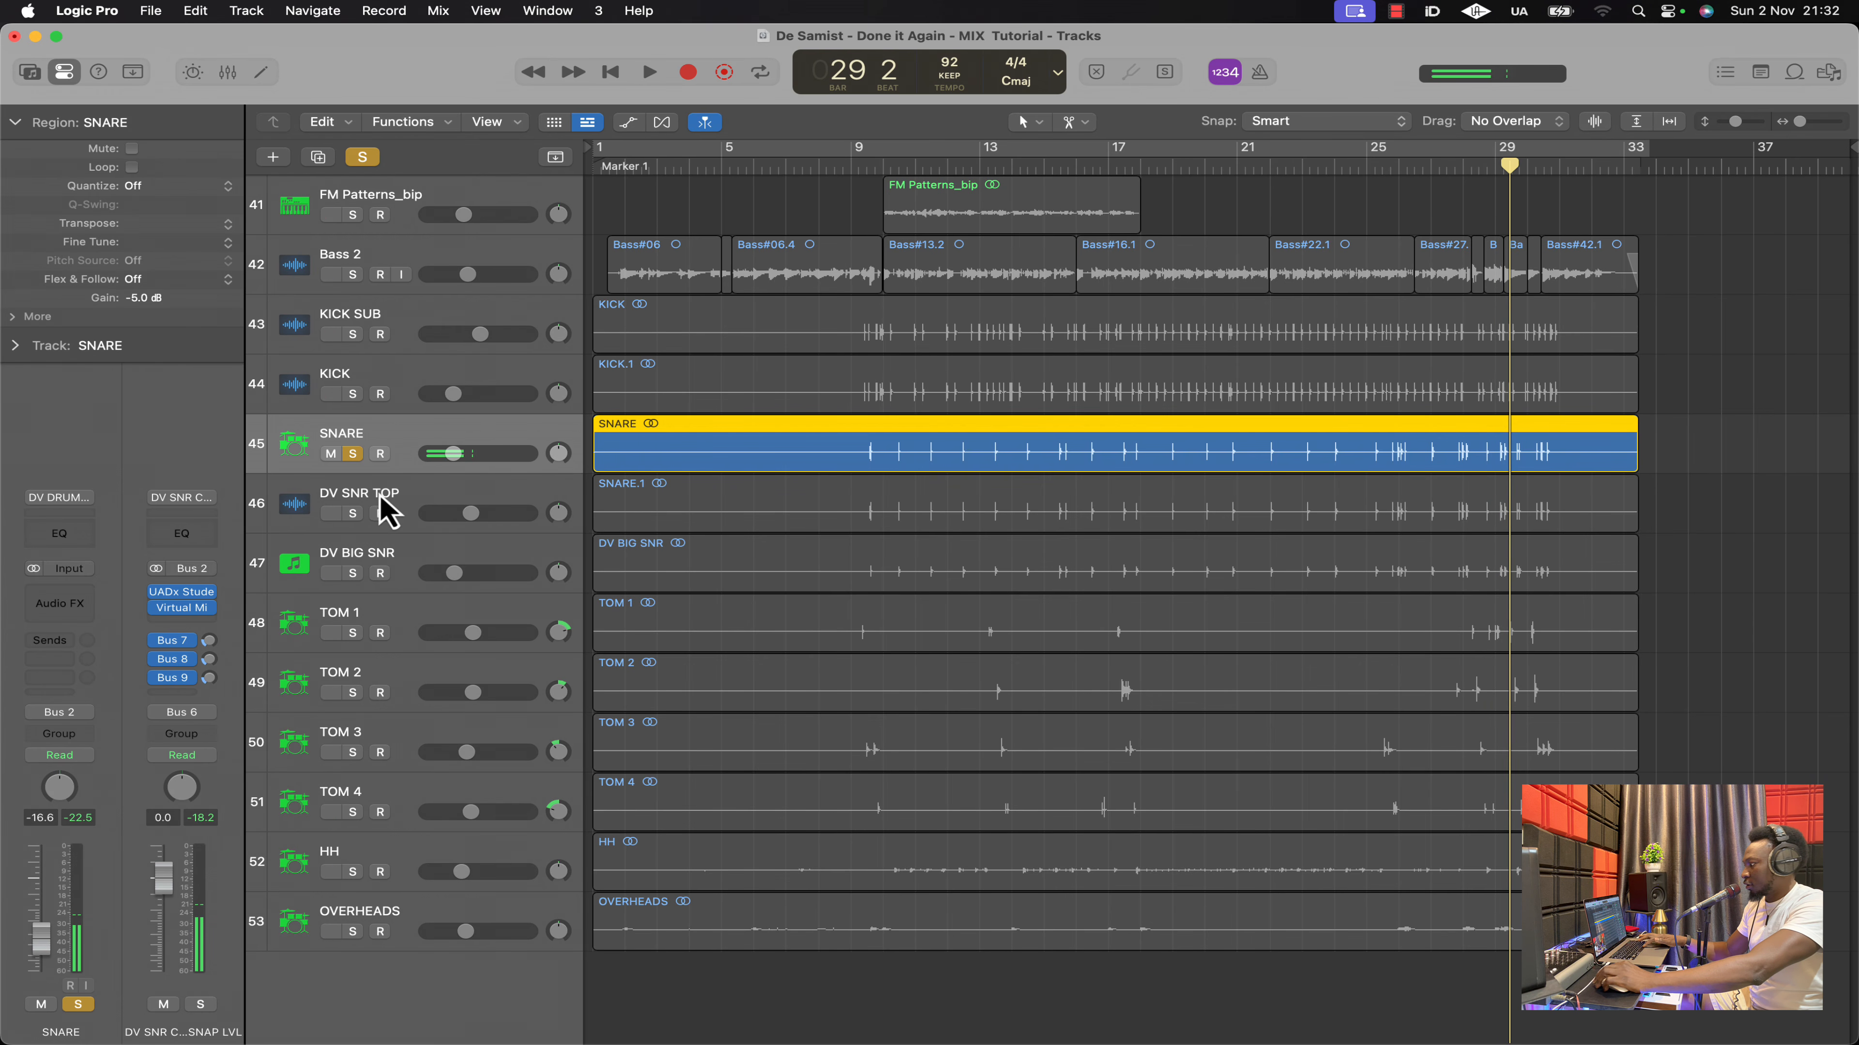
Switch solo from SNARE to DV SNR TOP and review the Walnut Snare samples in its Trigger 2
left_click(404, 497)
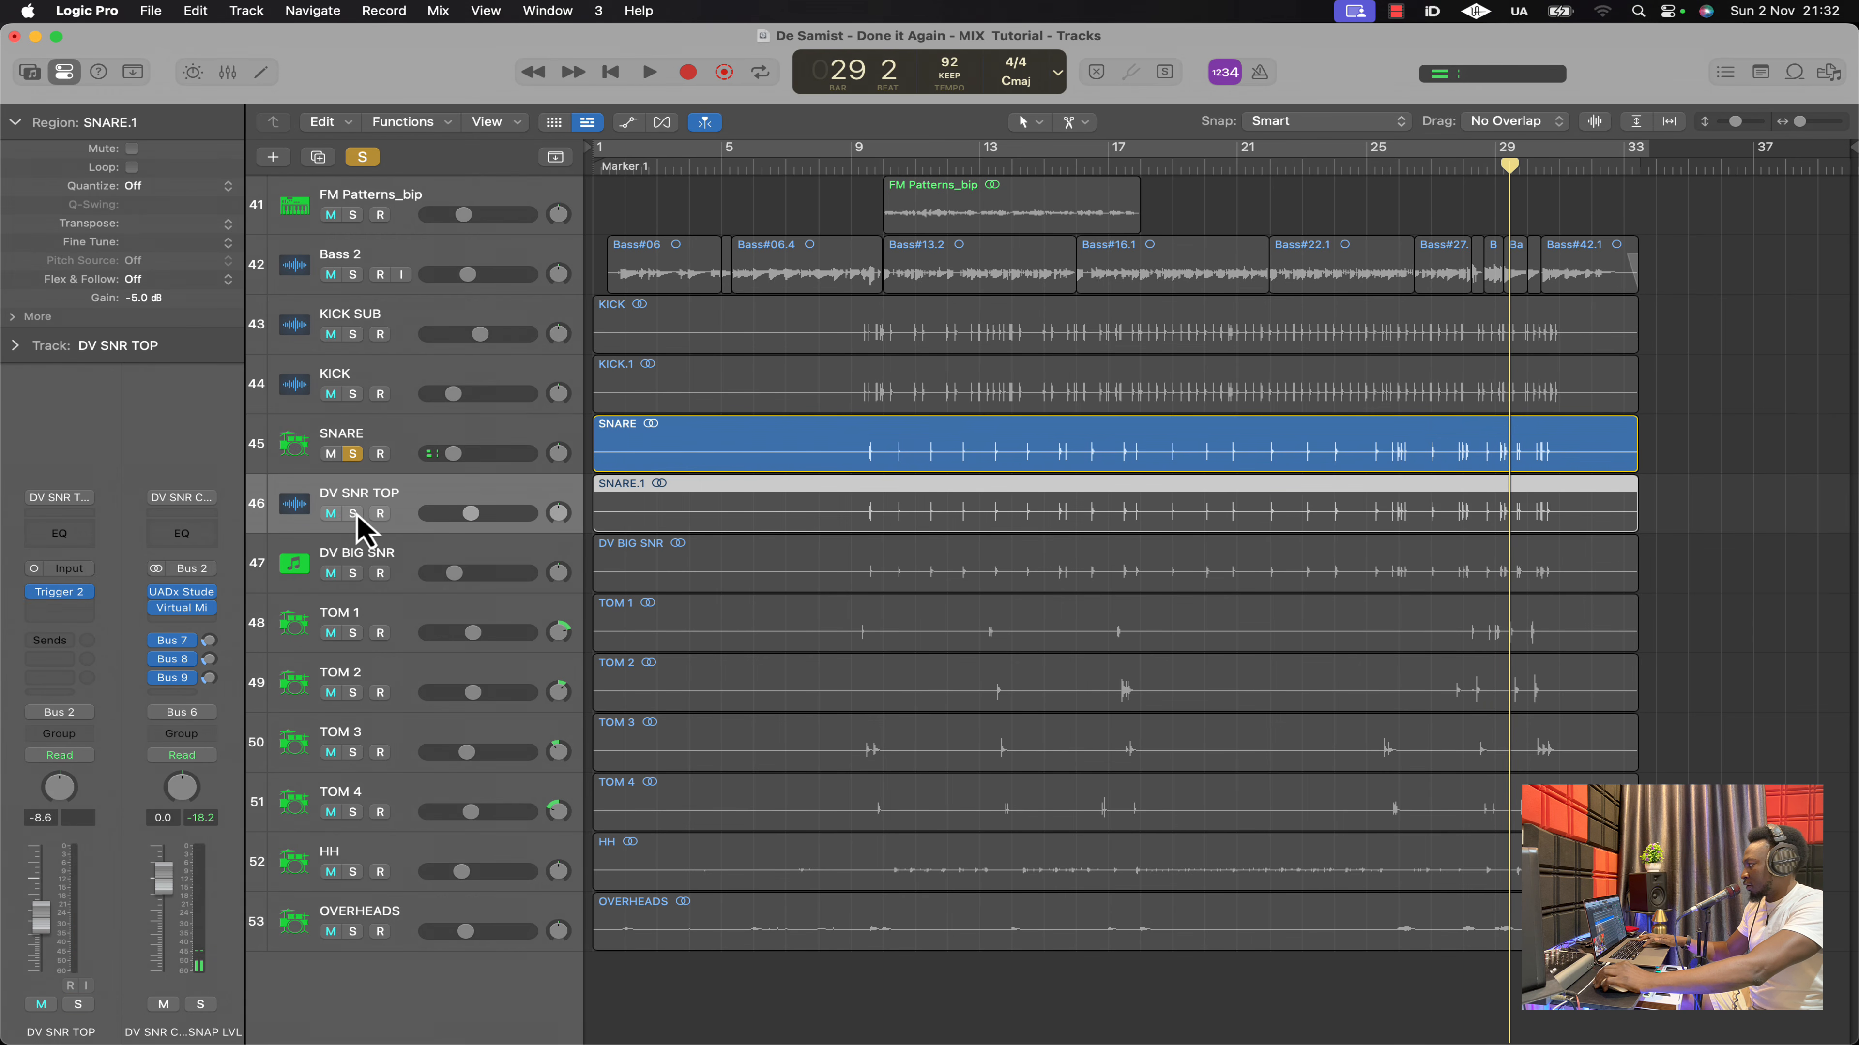
left_click(356, 515)
left_click(354, 454)
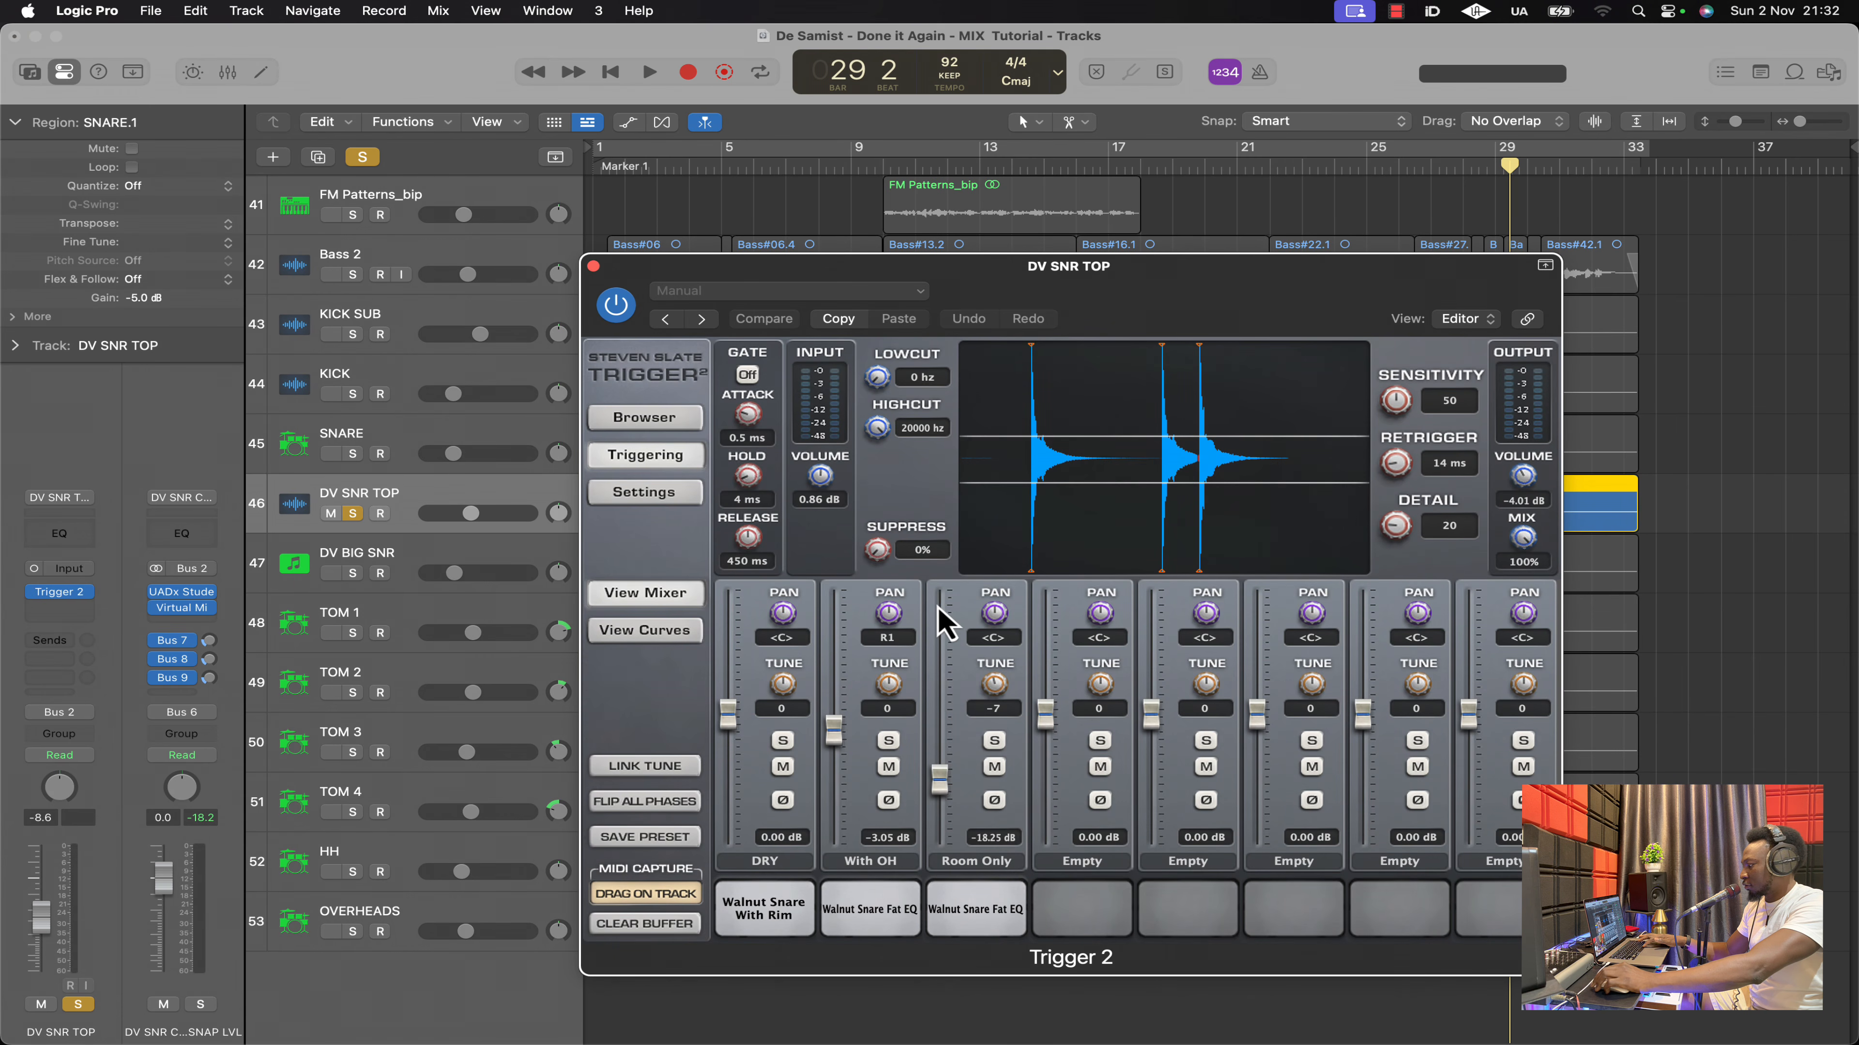
left_click(593, 267)
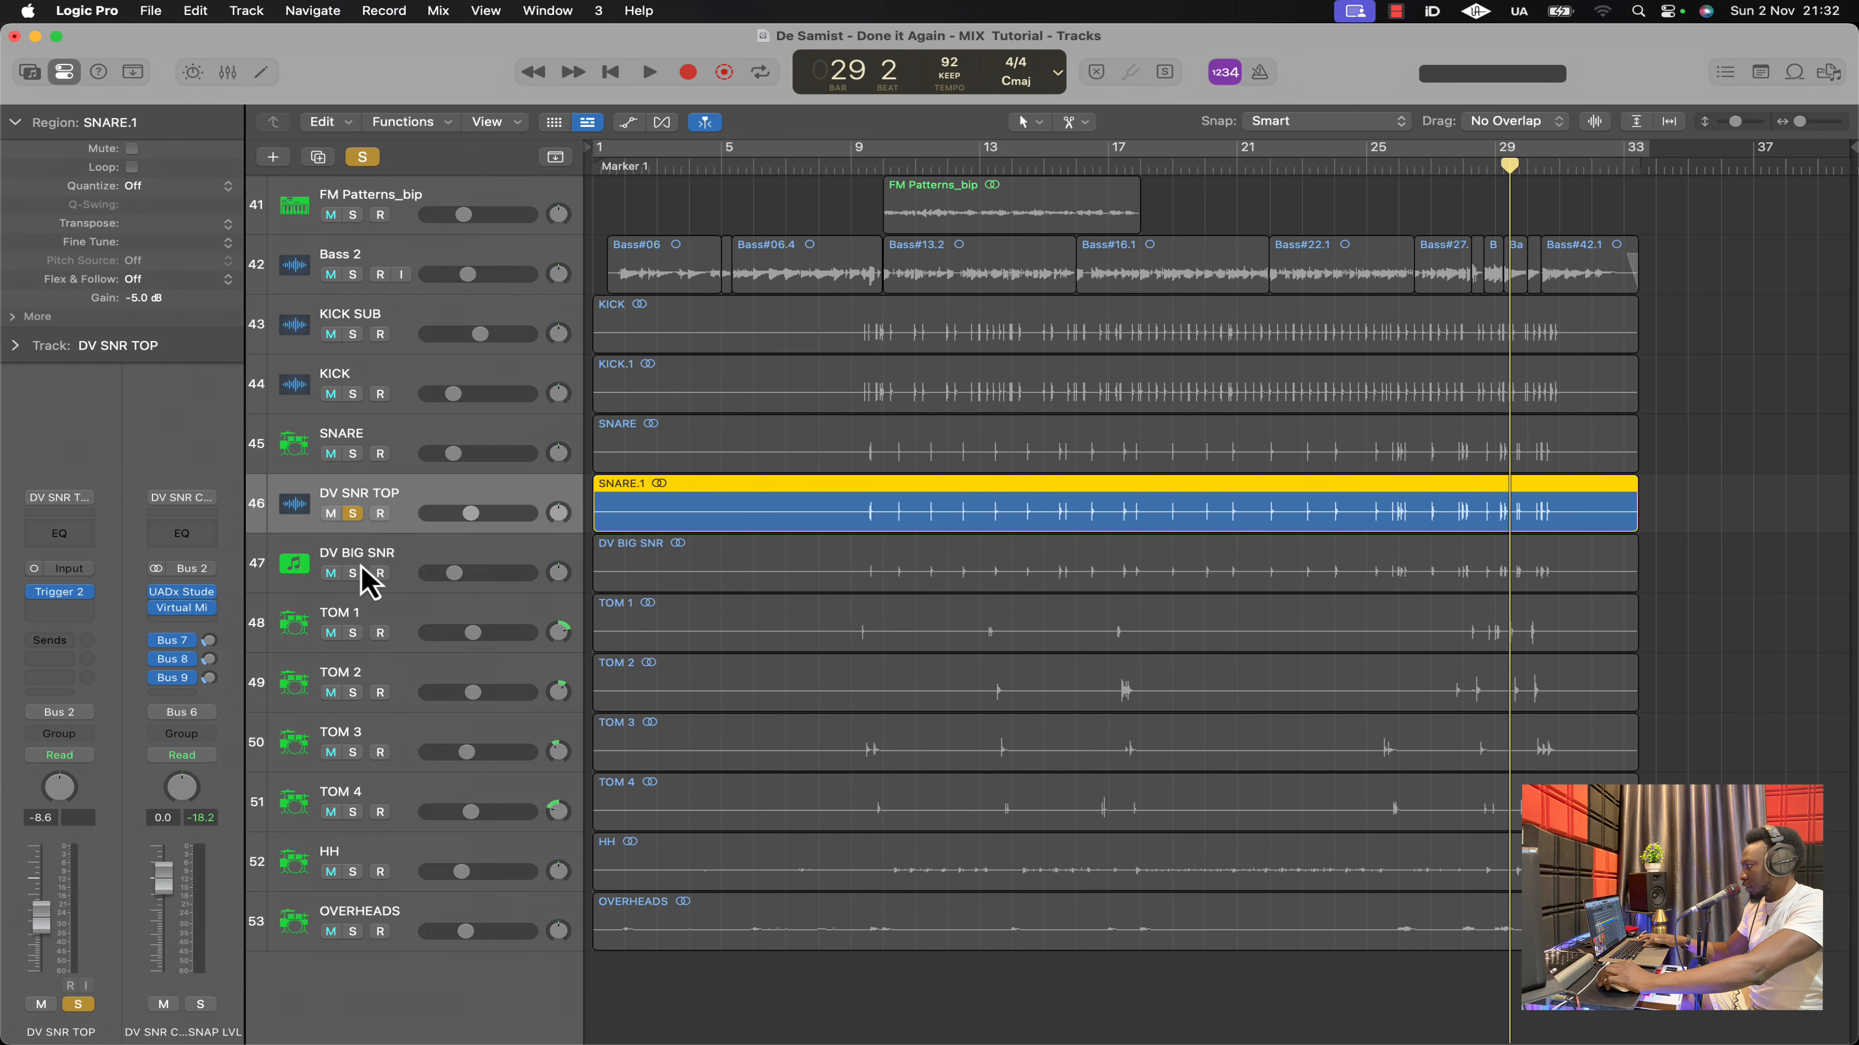
Play DV SNR TOP alone and move the playhead back to around bar 25
key("space")
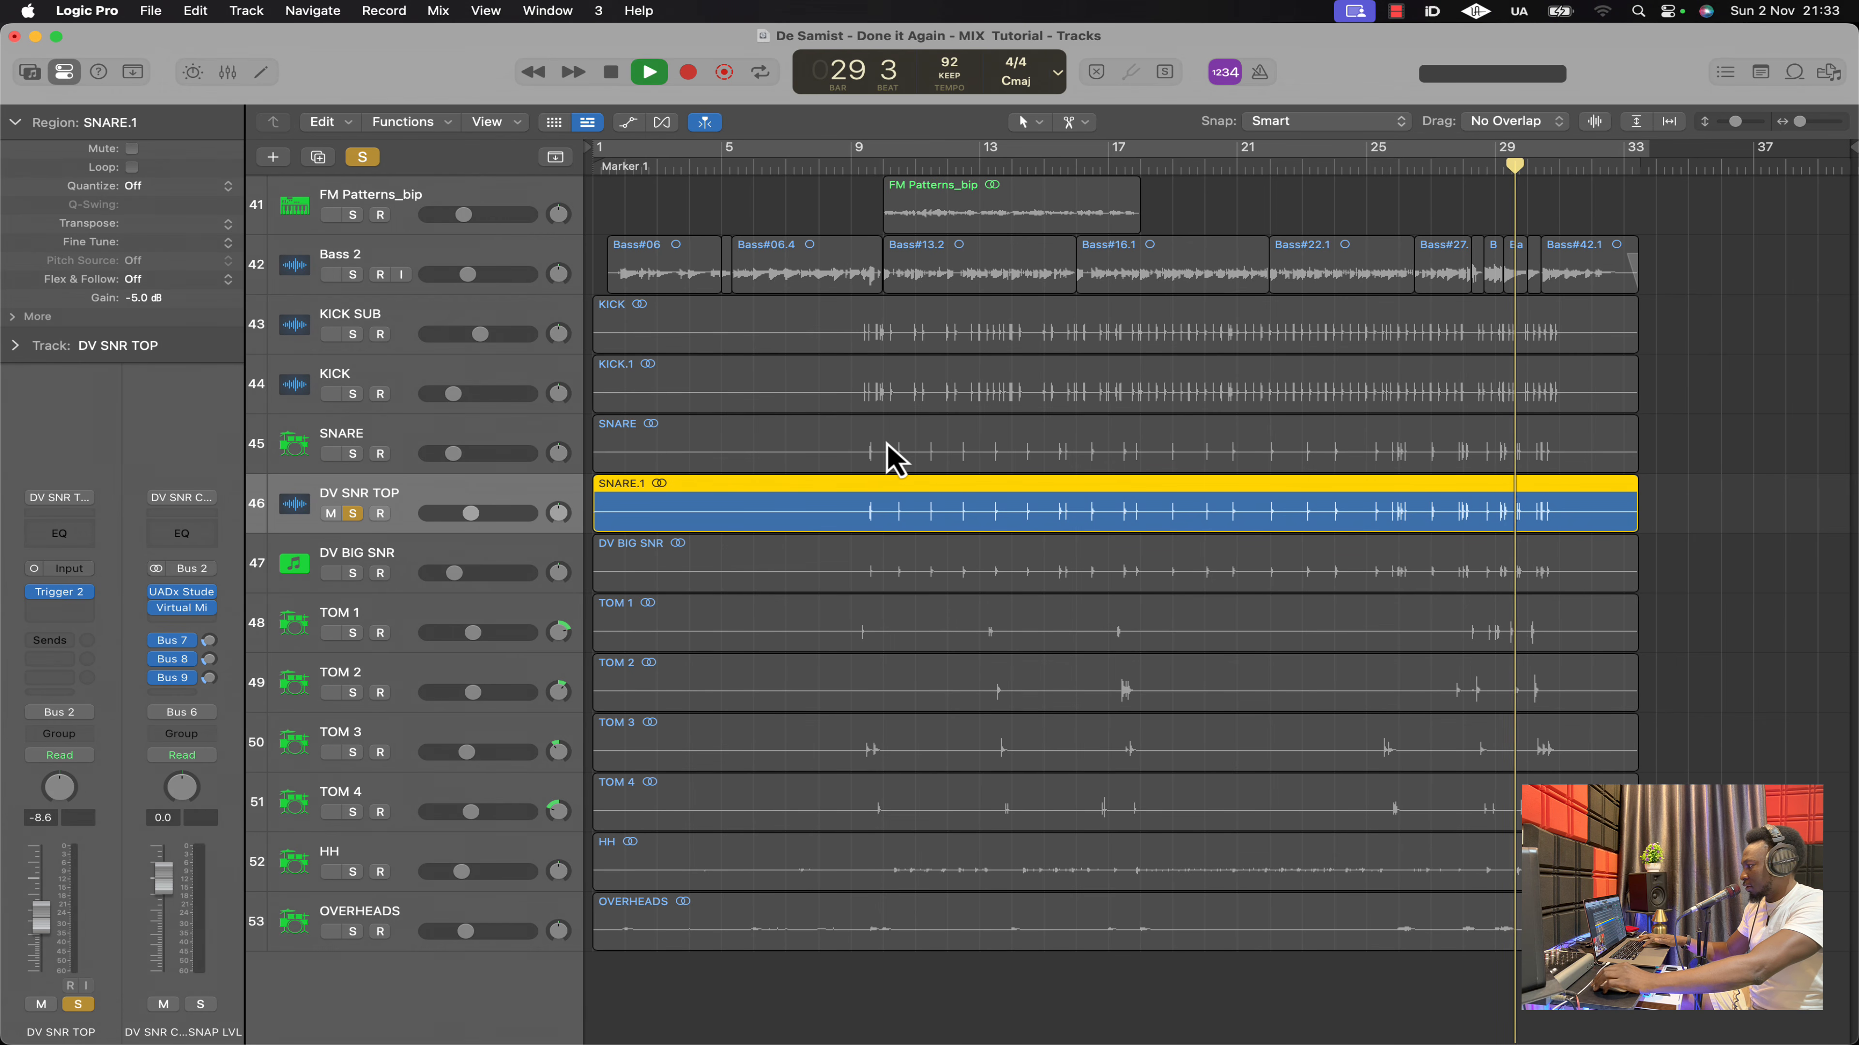
key("space")
left_click(1390, 170)
left_click_drag(1390, 172, 1374, 172)
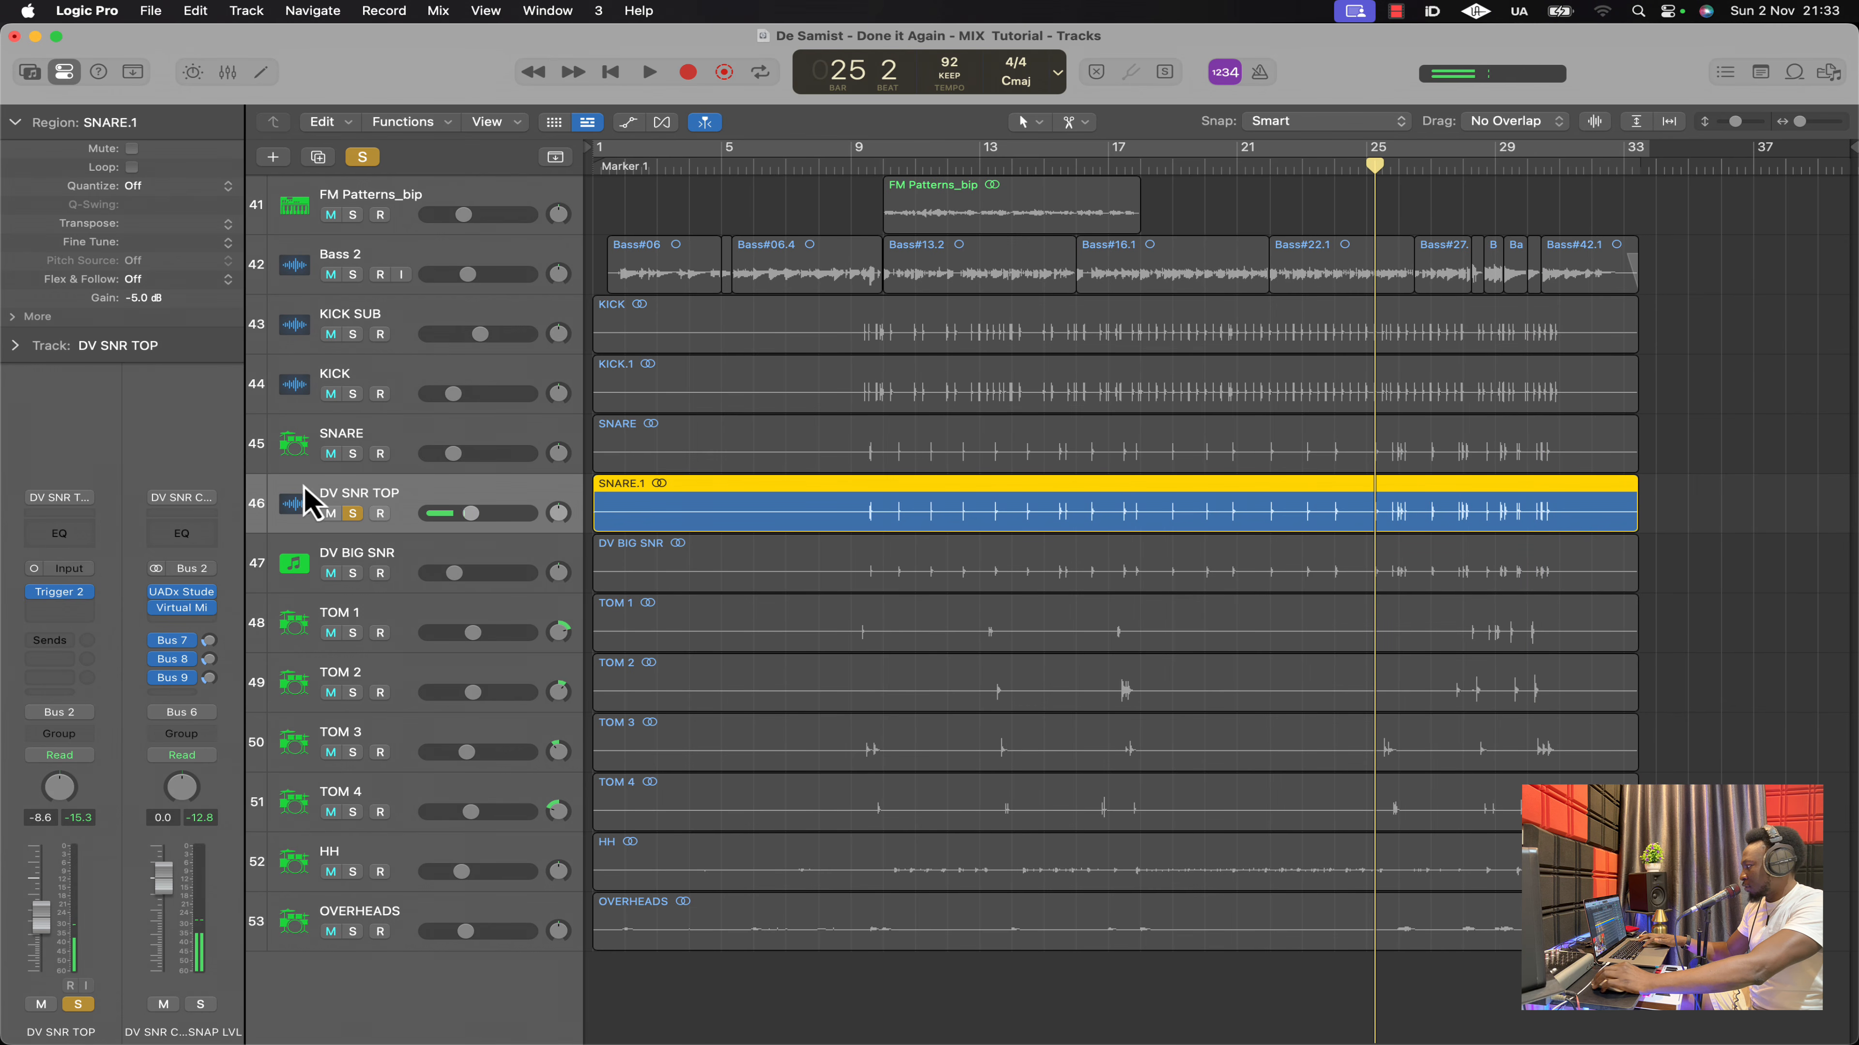
Solo SNARE together with DV SNR TOP and play the two snare layers
left_click(352, 455)
key("space")
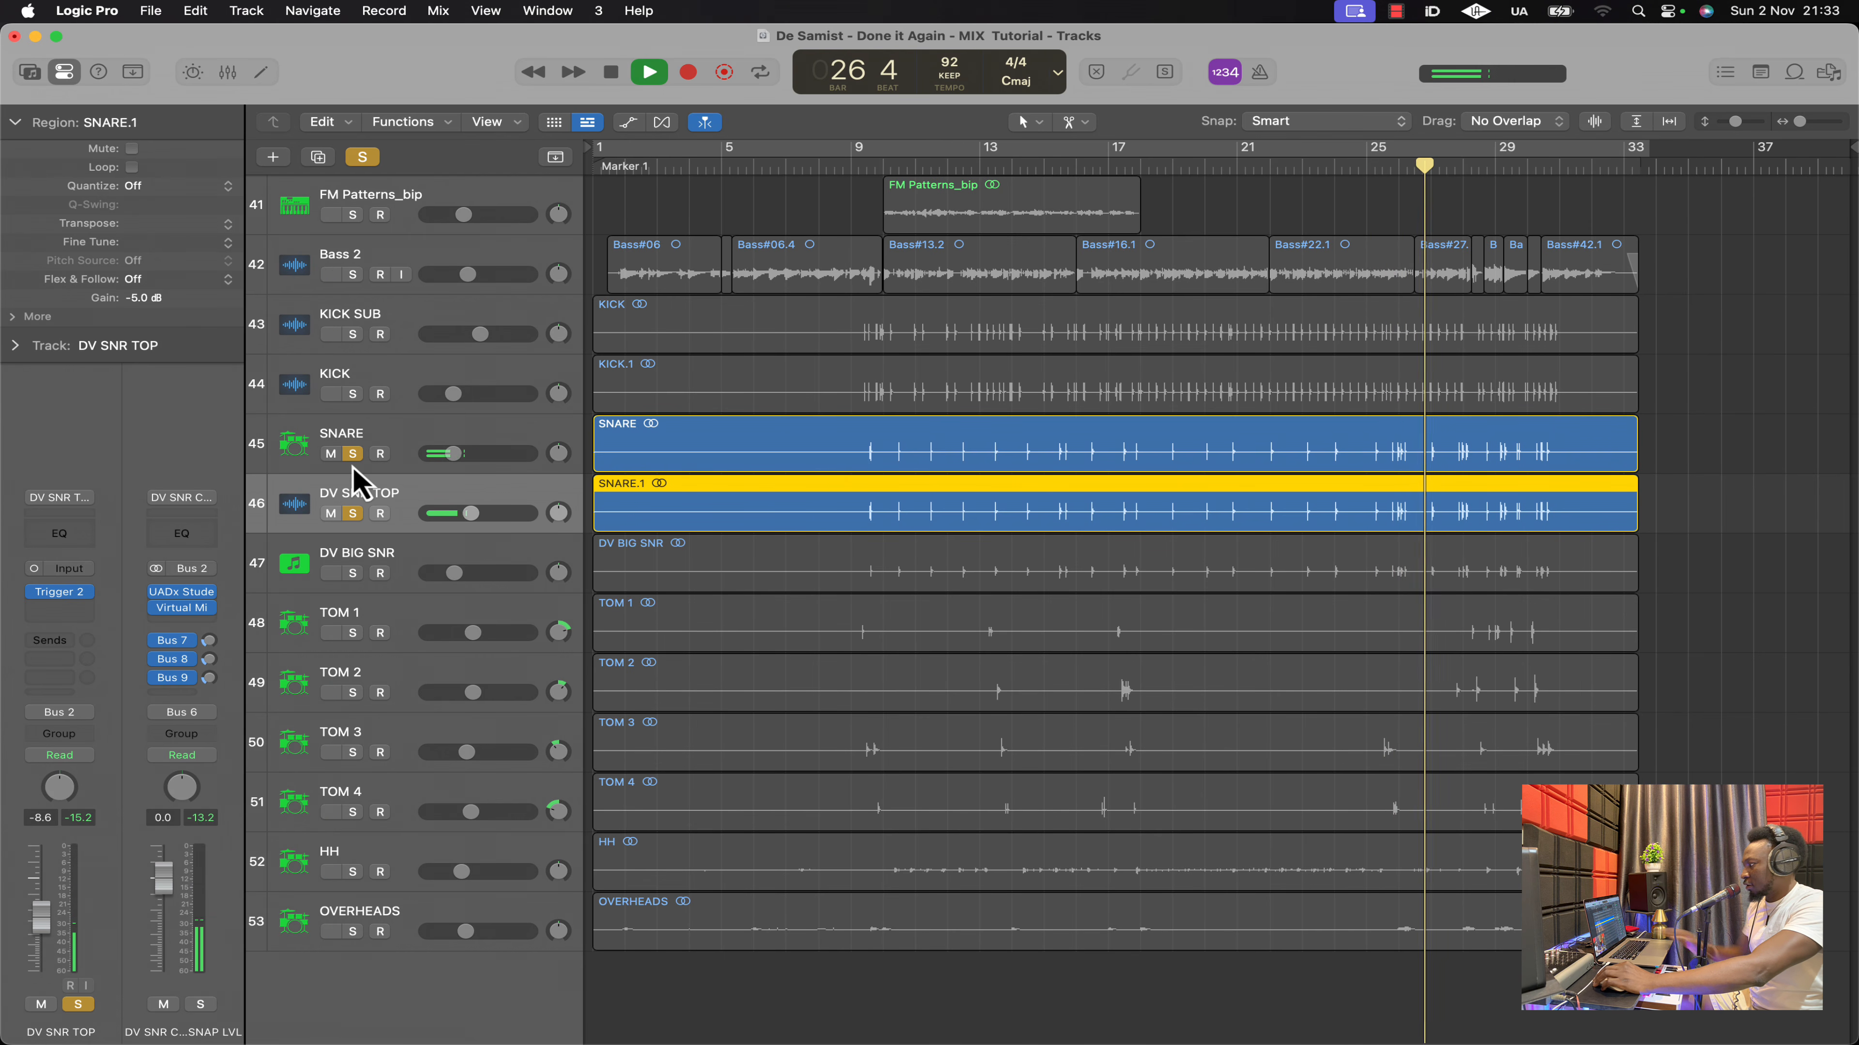
key("space")
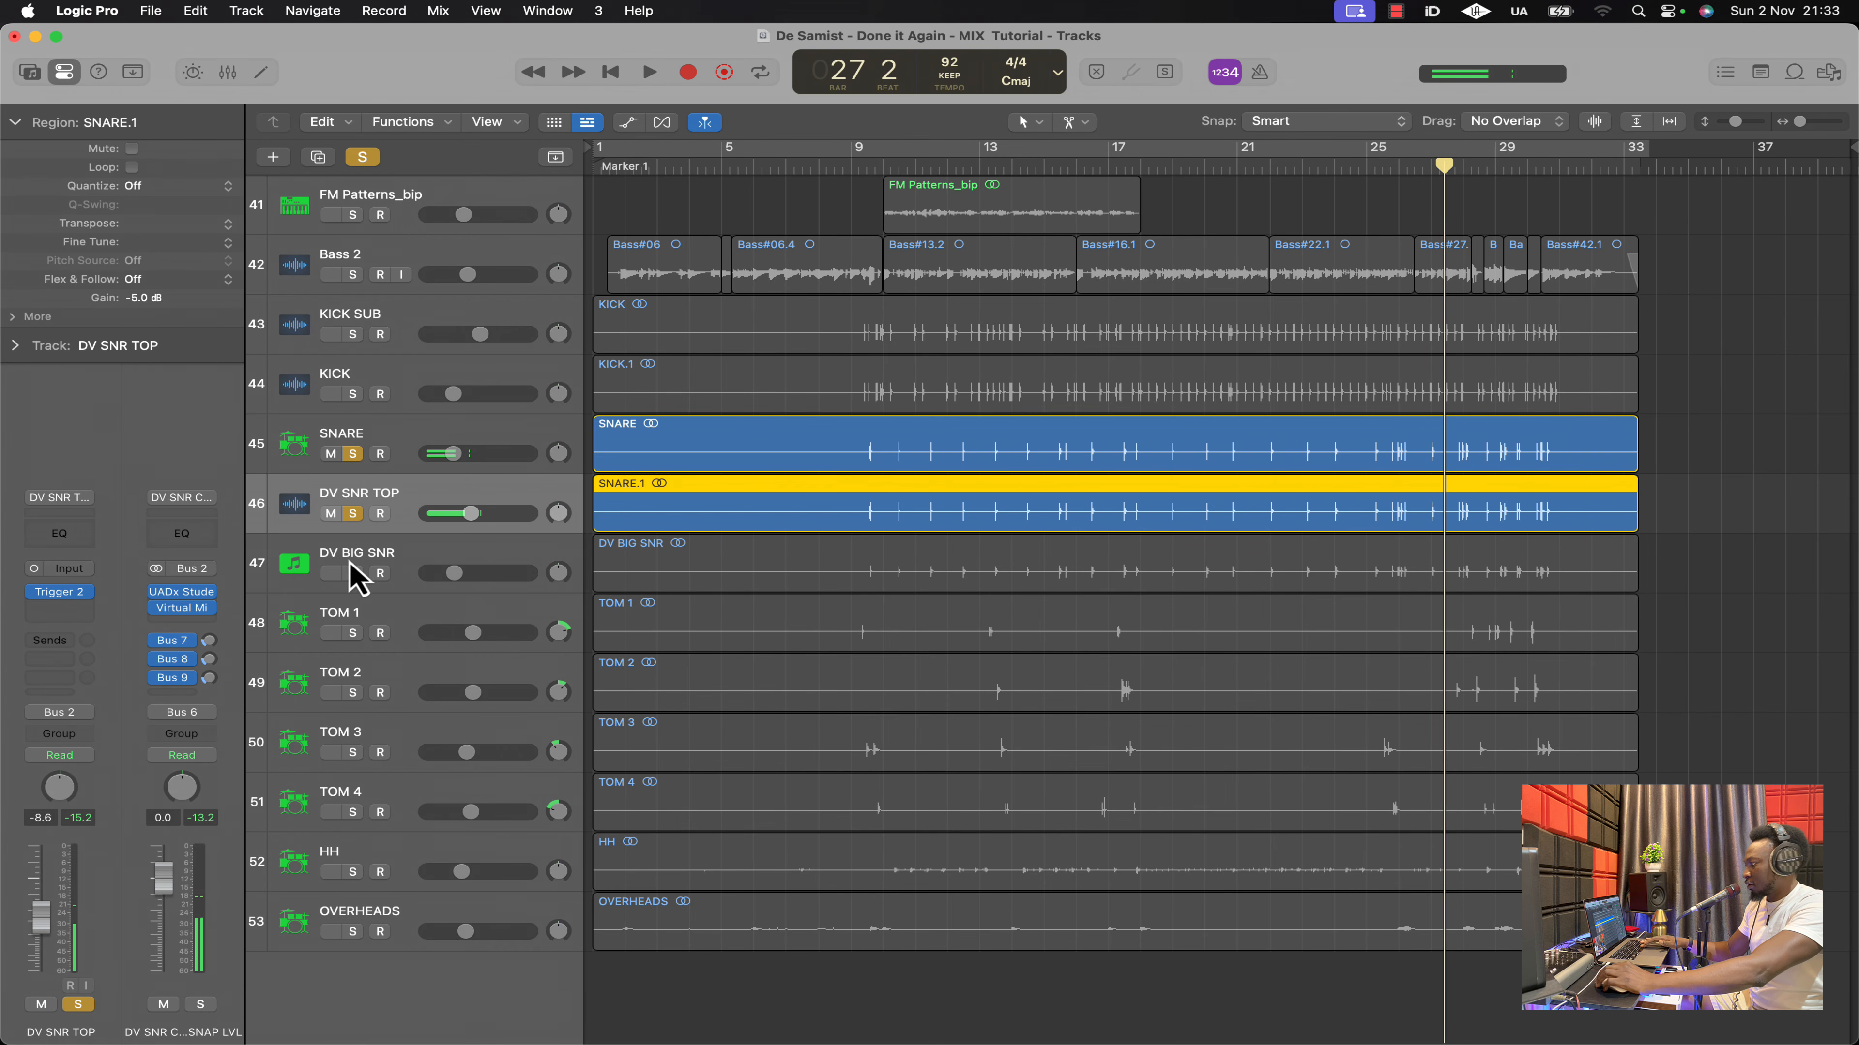
Select the DV BIG SNR track and solo it in place of SNARE and DV SNR TOP
left_click(375, 559)
left_click(355, 514)
left_click(353, 454)
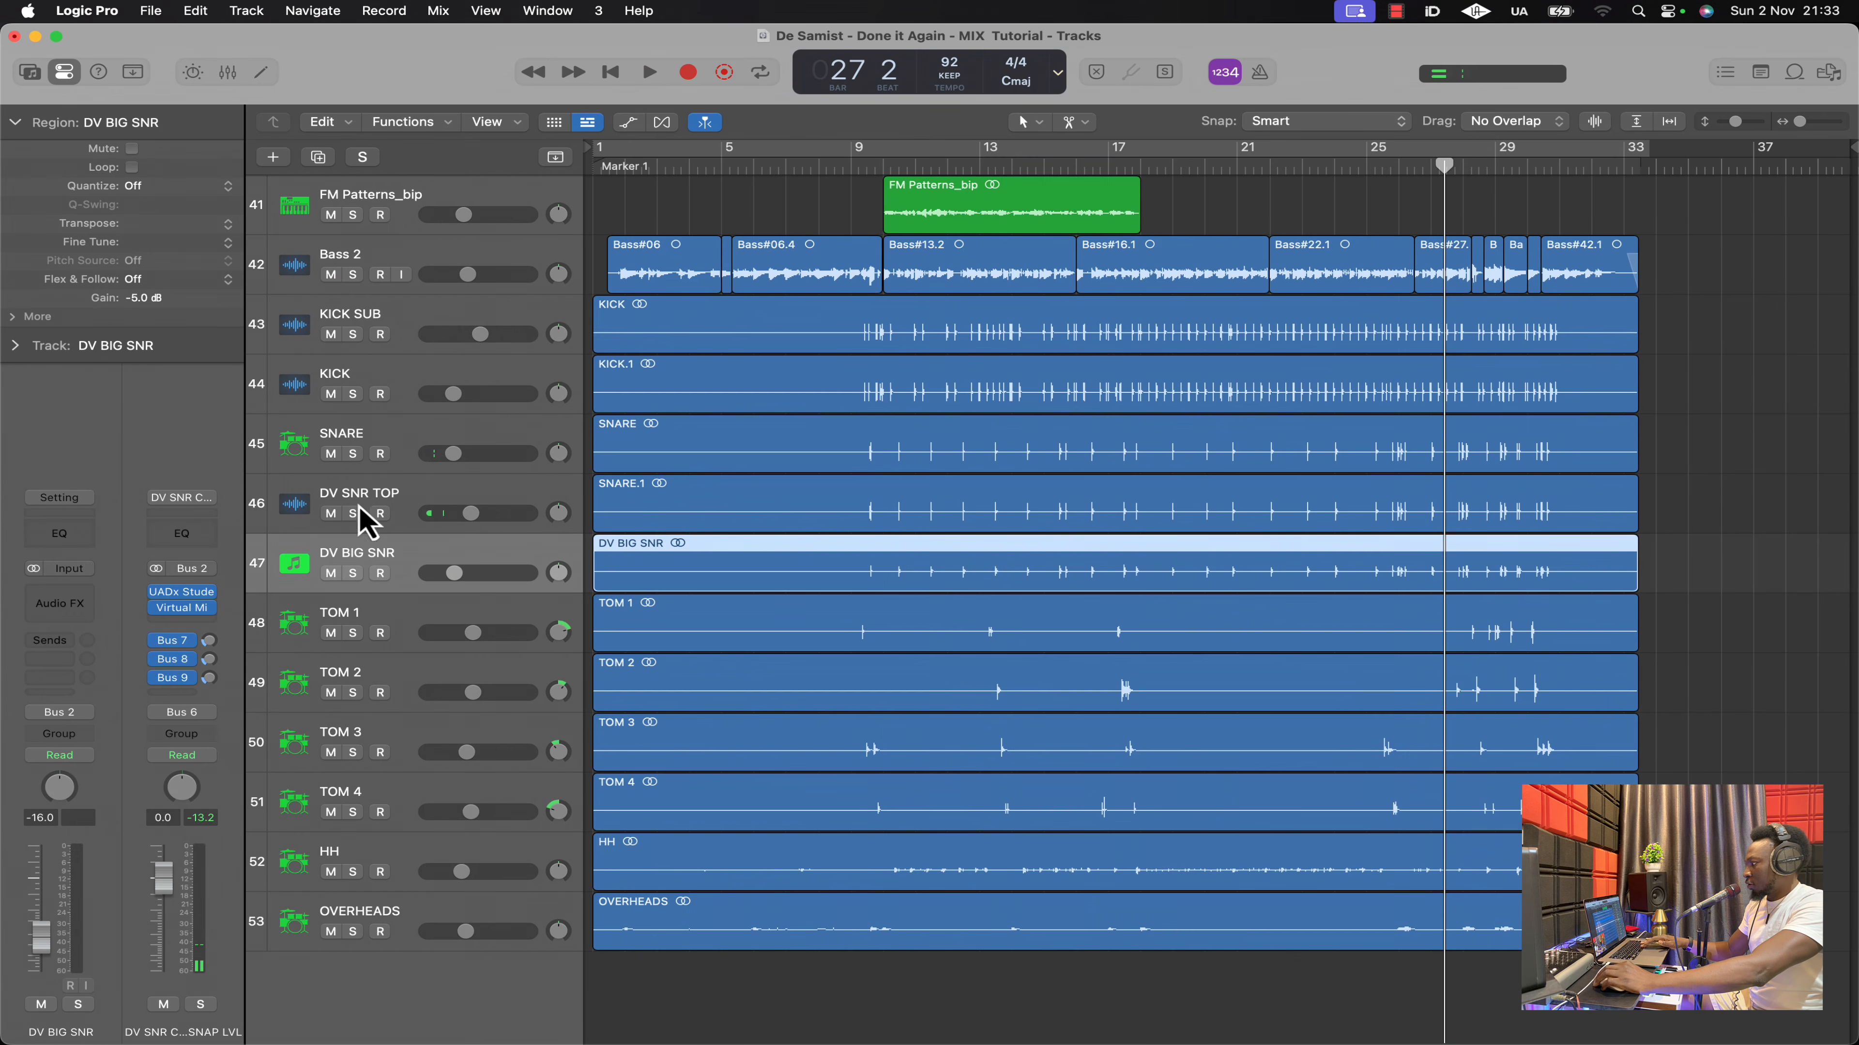
left_click(352, 574)
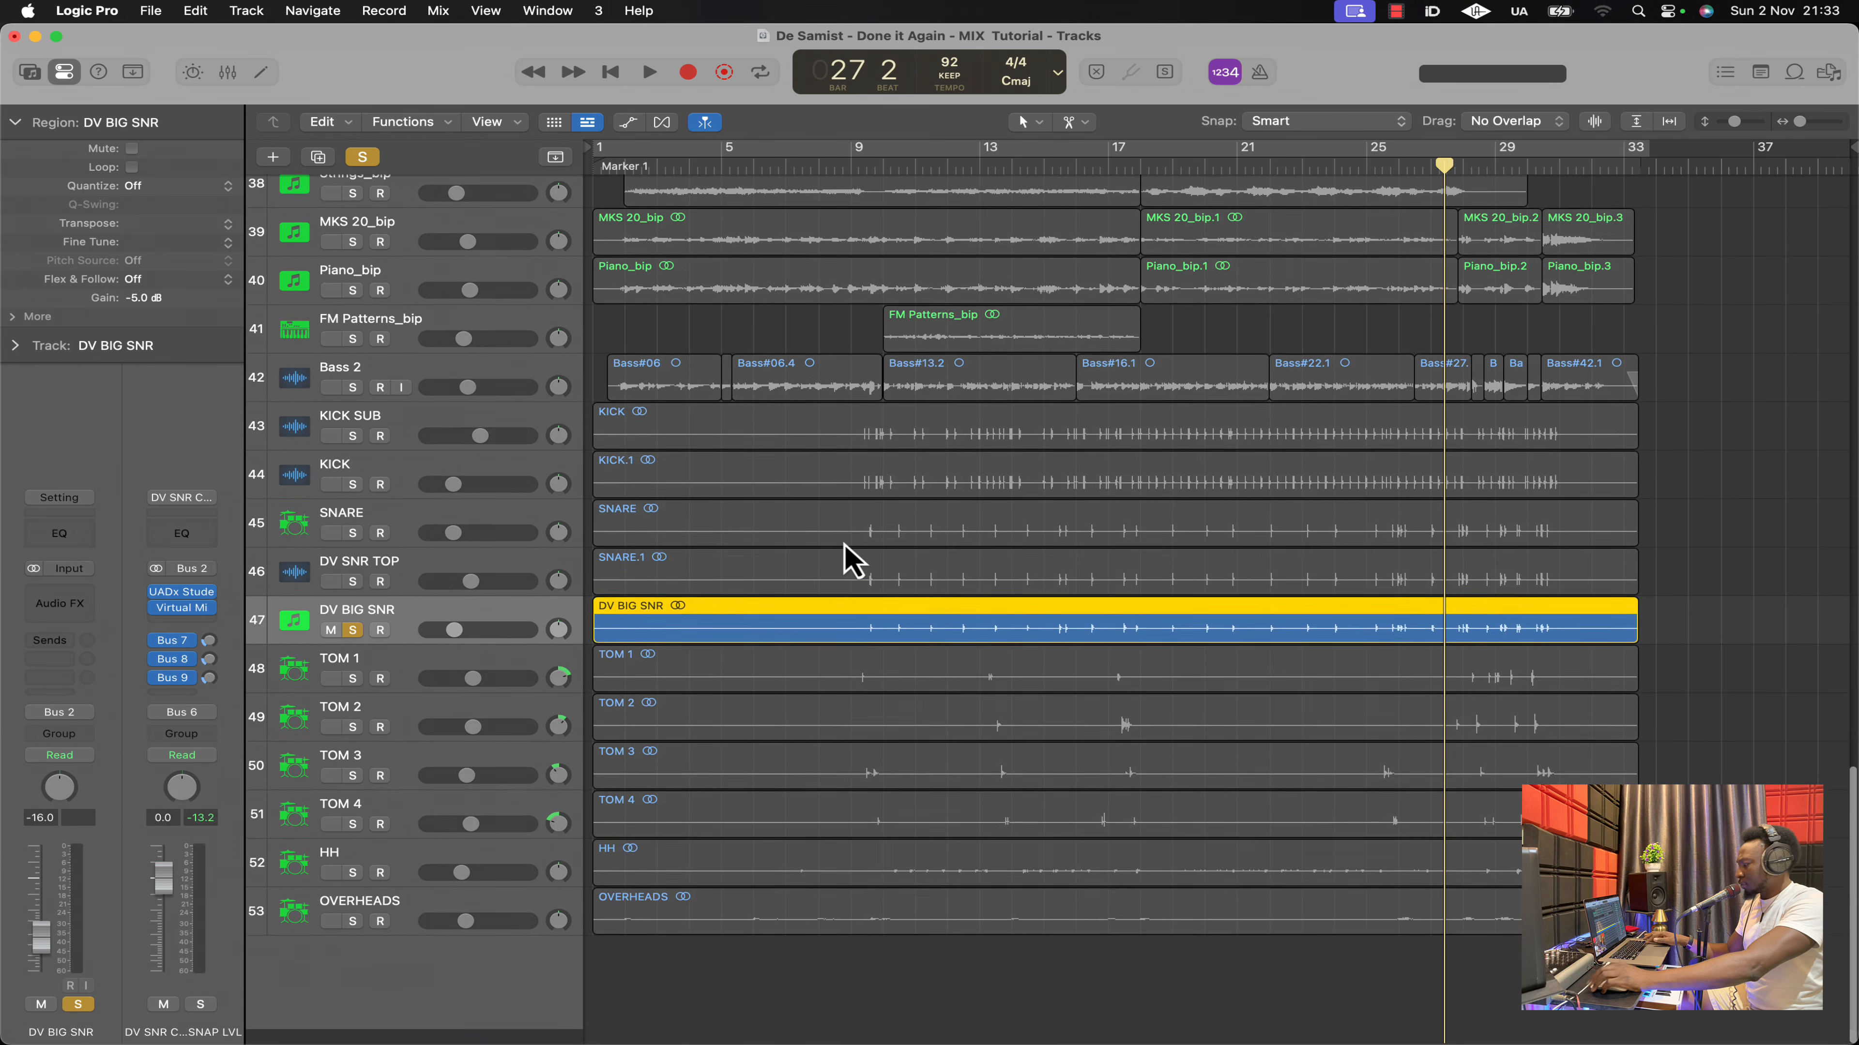
Add a new software instrument track, load the LABS stereo instrument on it, and close the instrument's window
right_click(489, 980)
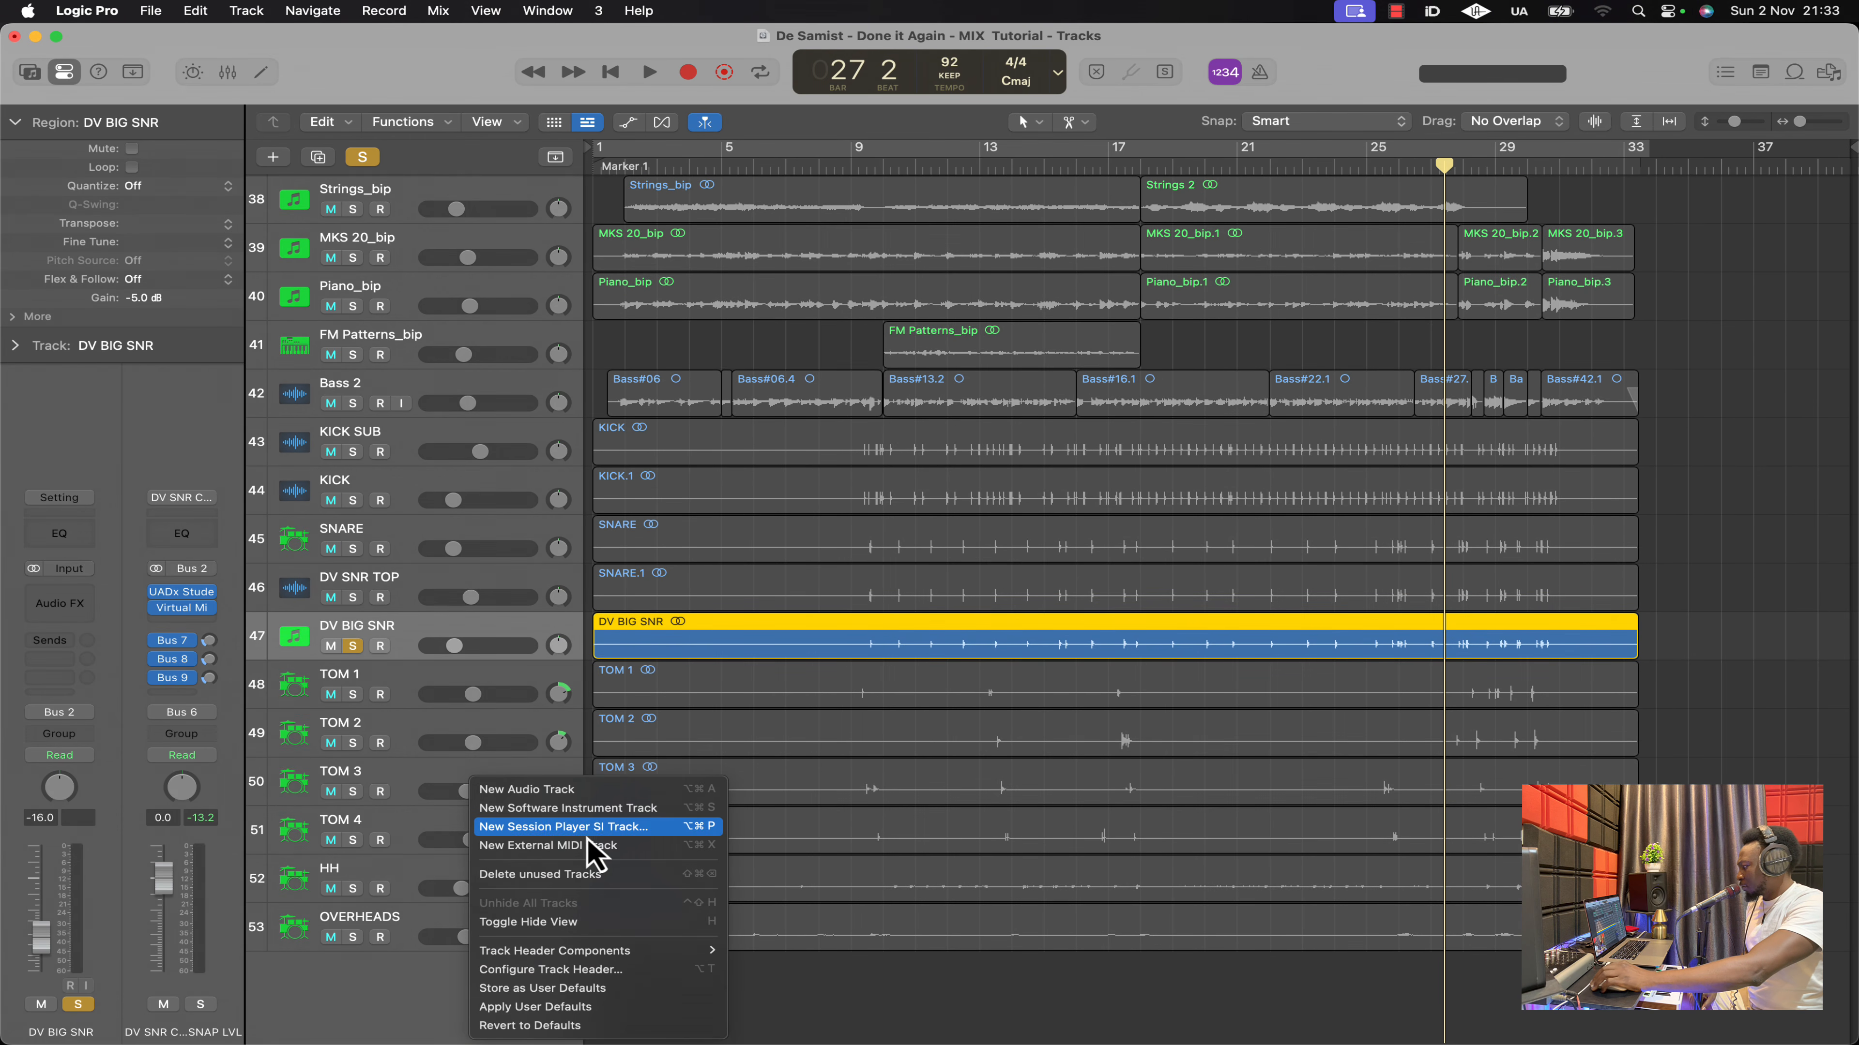
left_click(621, 811)
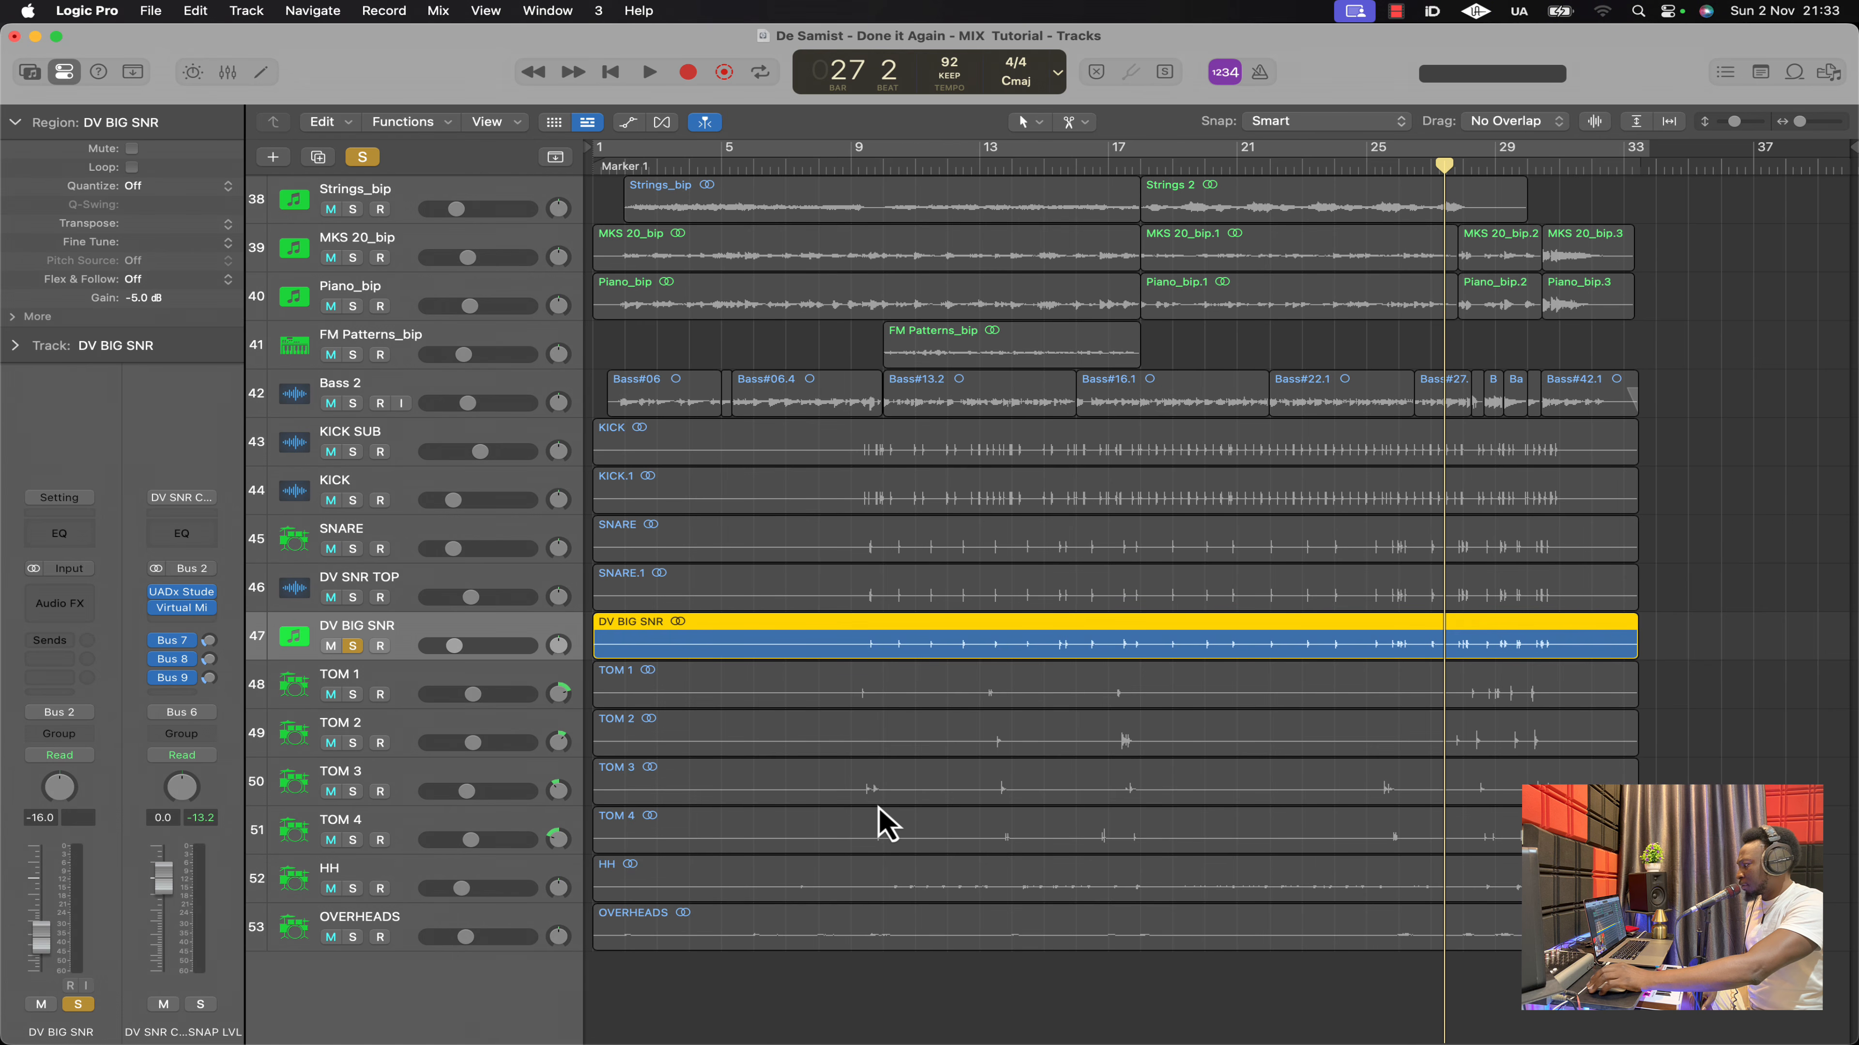
left_click(78, 555)
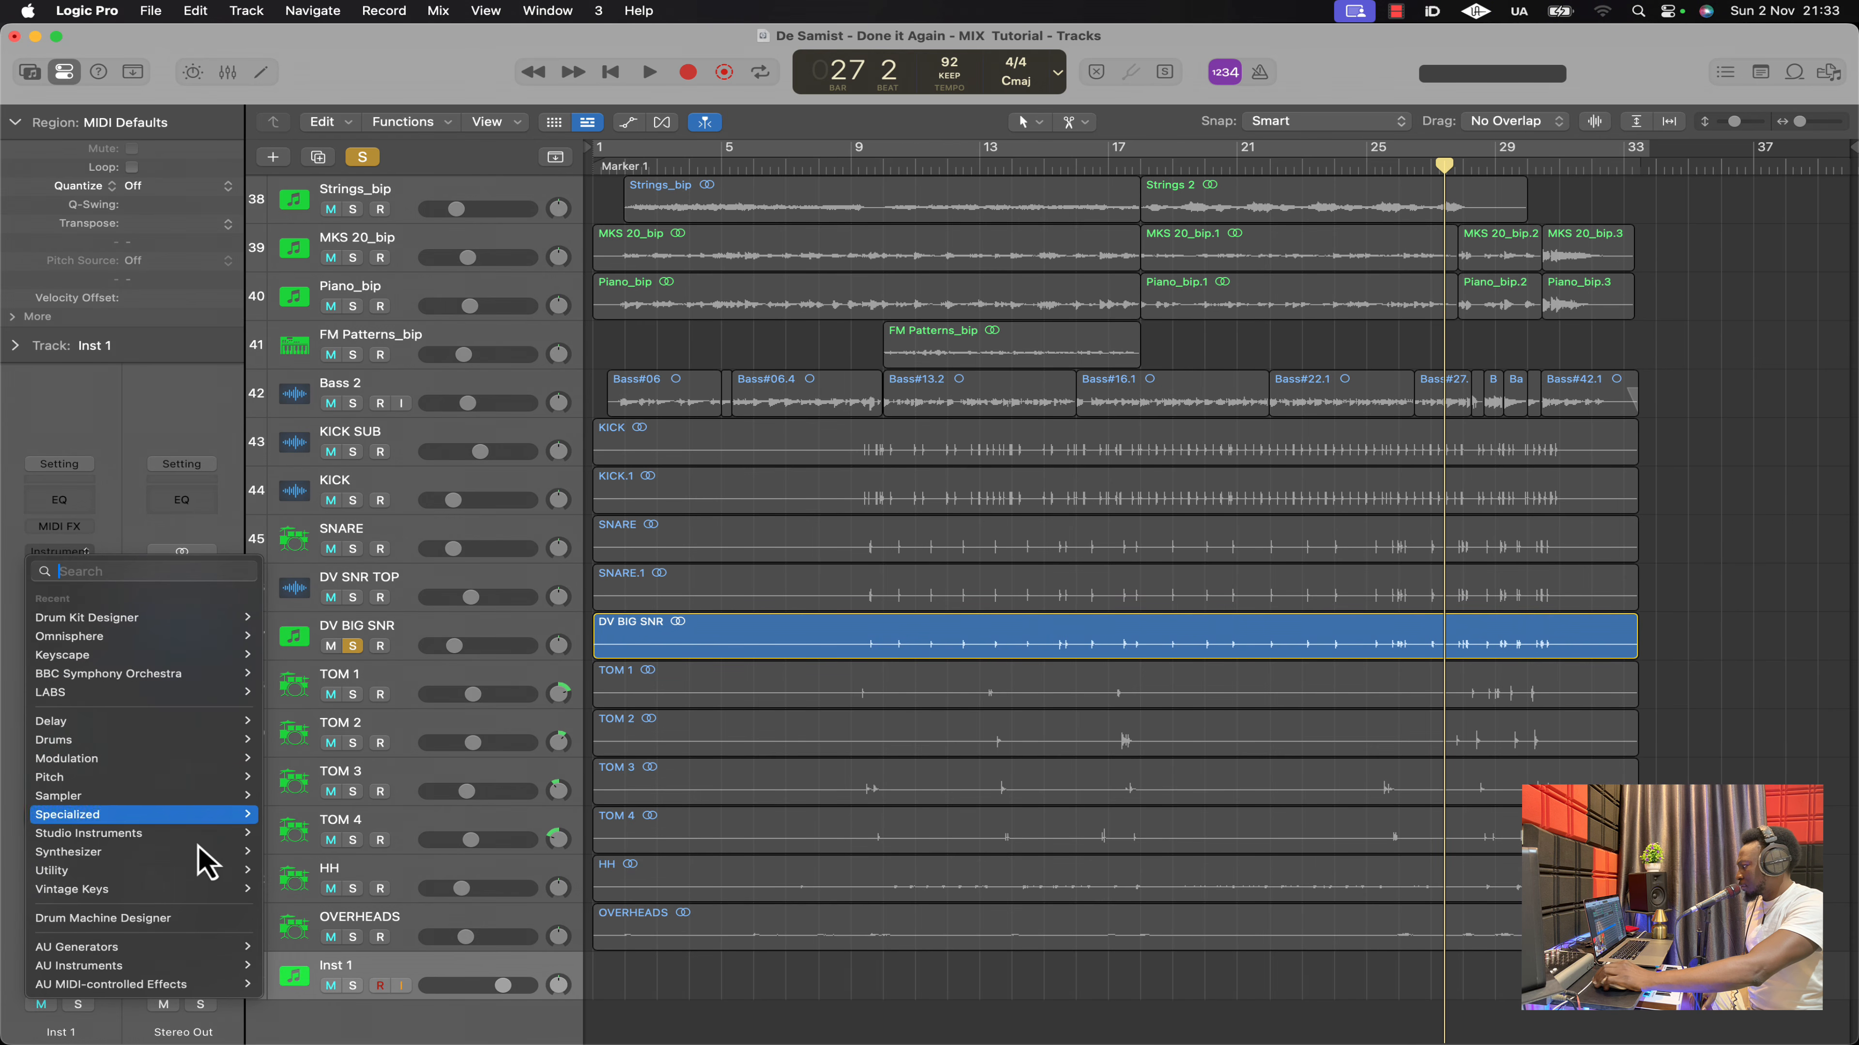
mouse_move(190, 966)
mouse_move(335, 973)
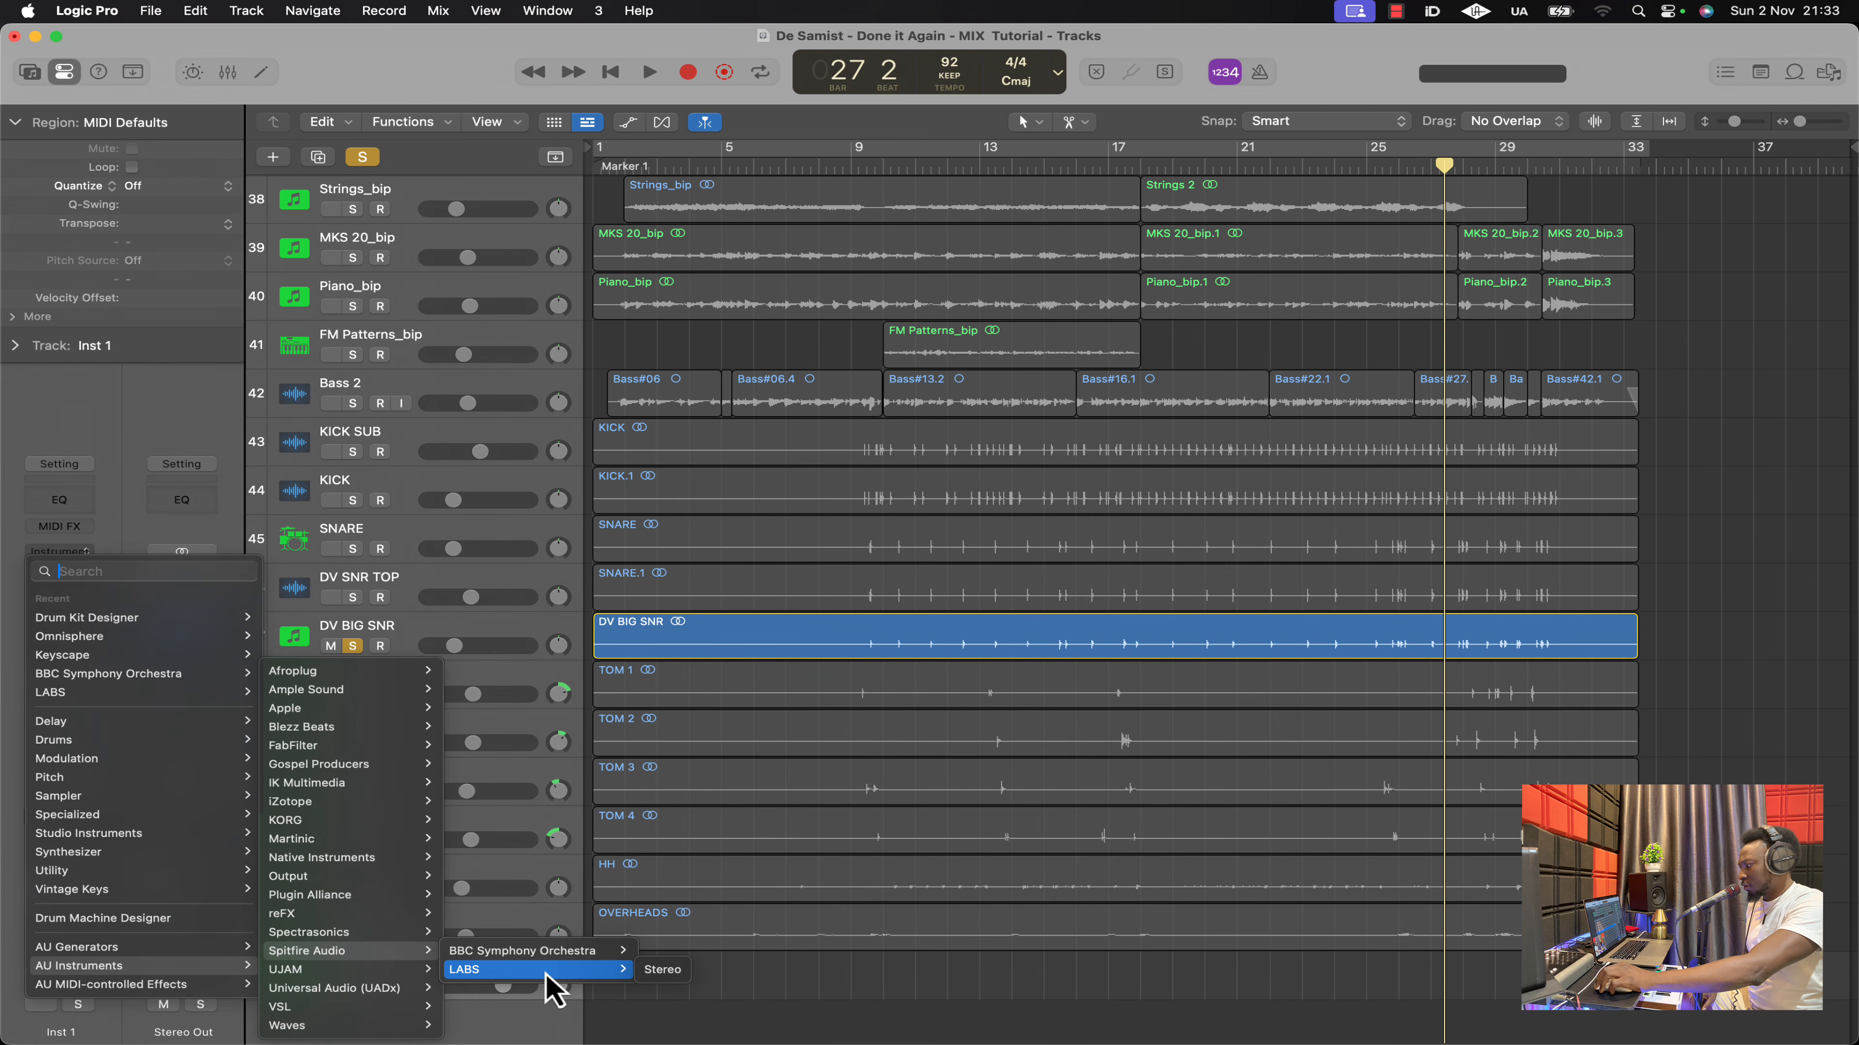
left_click(659, 970)
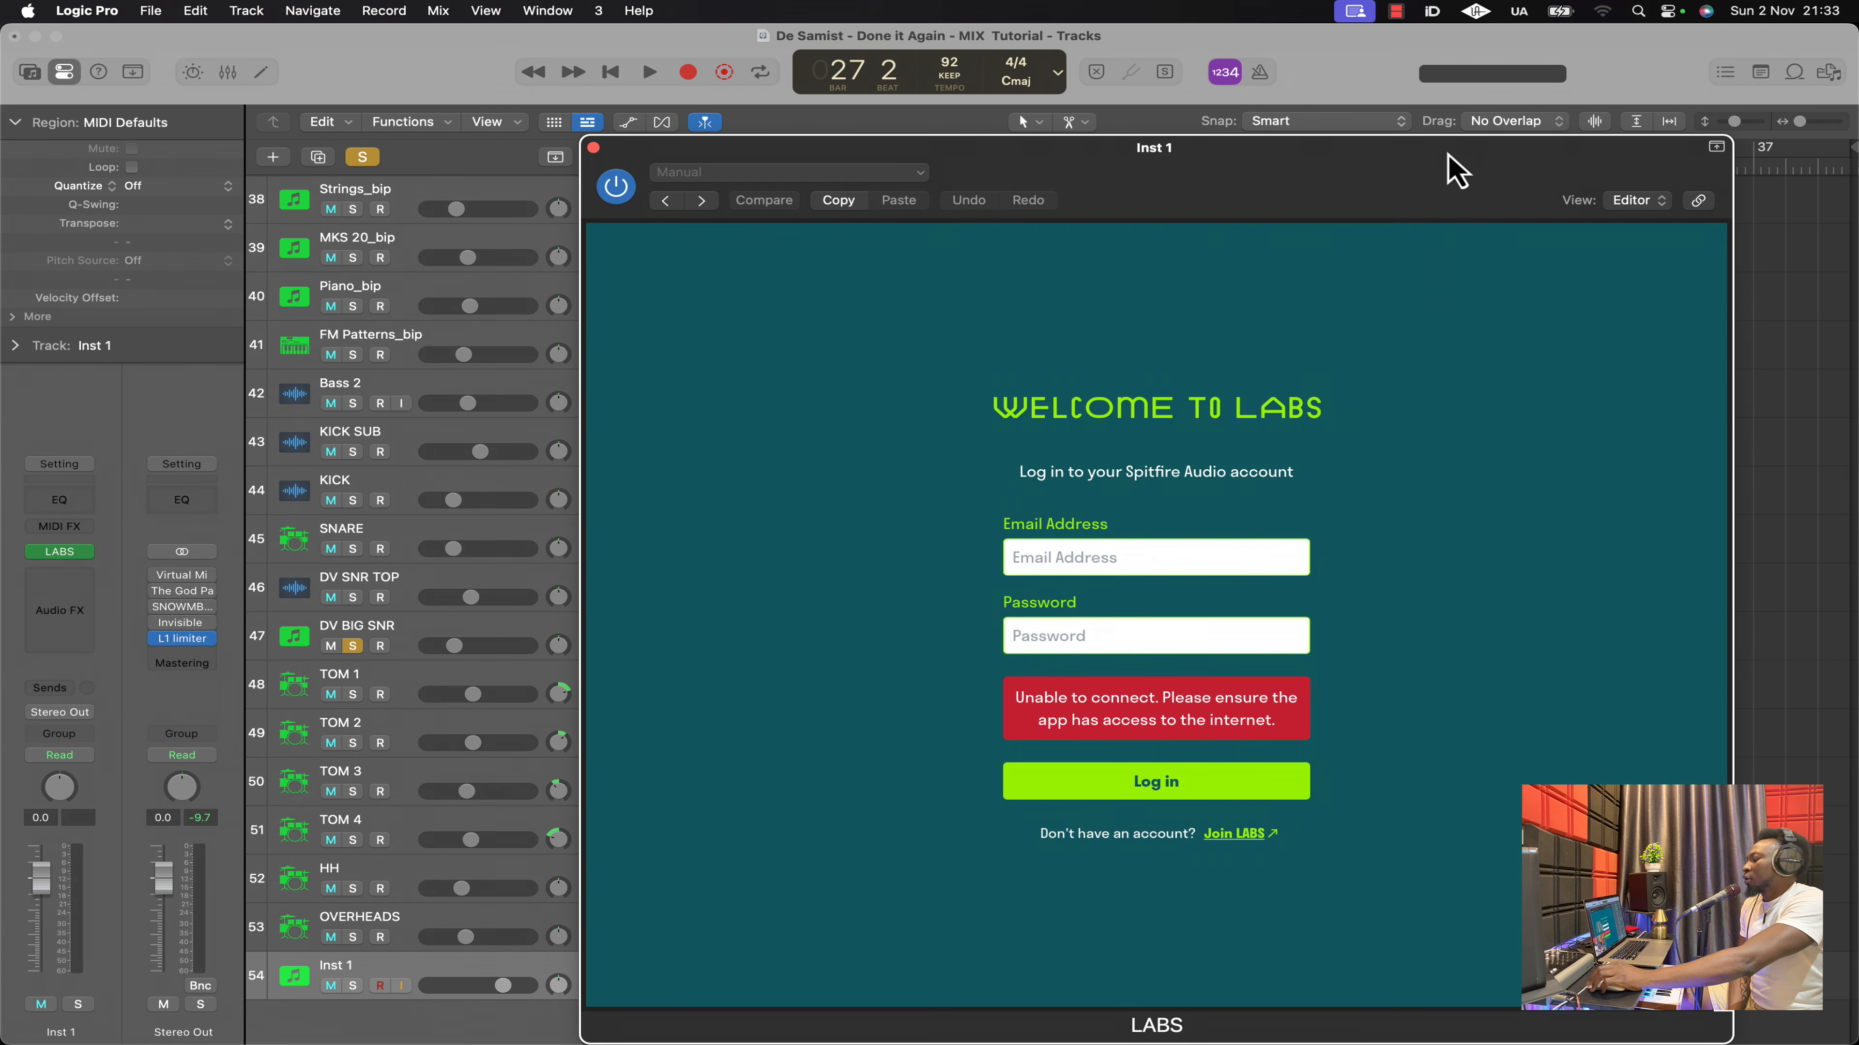
left_click_drag(1422, 180, 1097, 92)
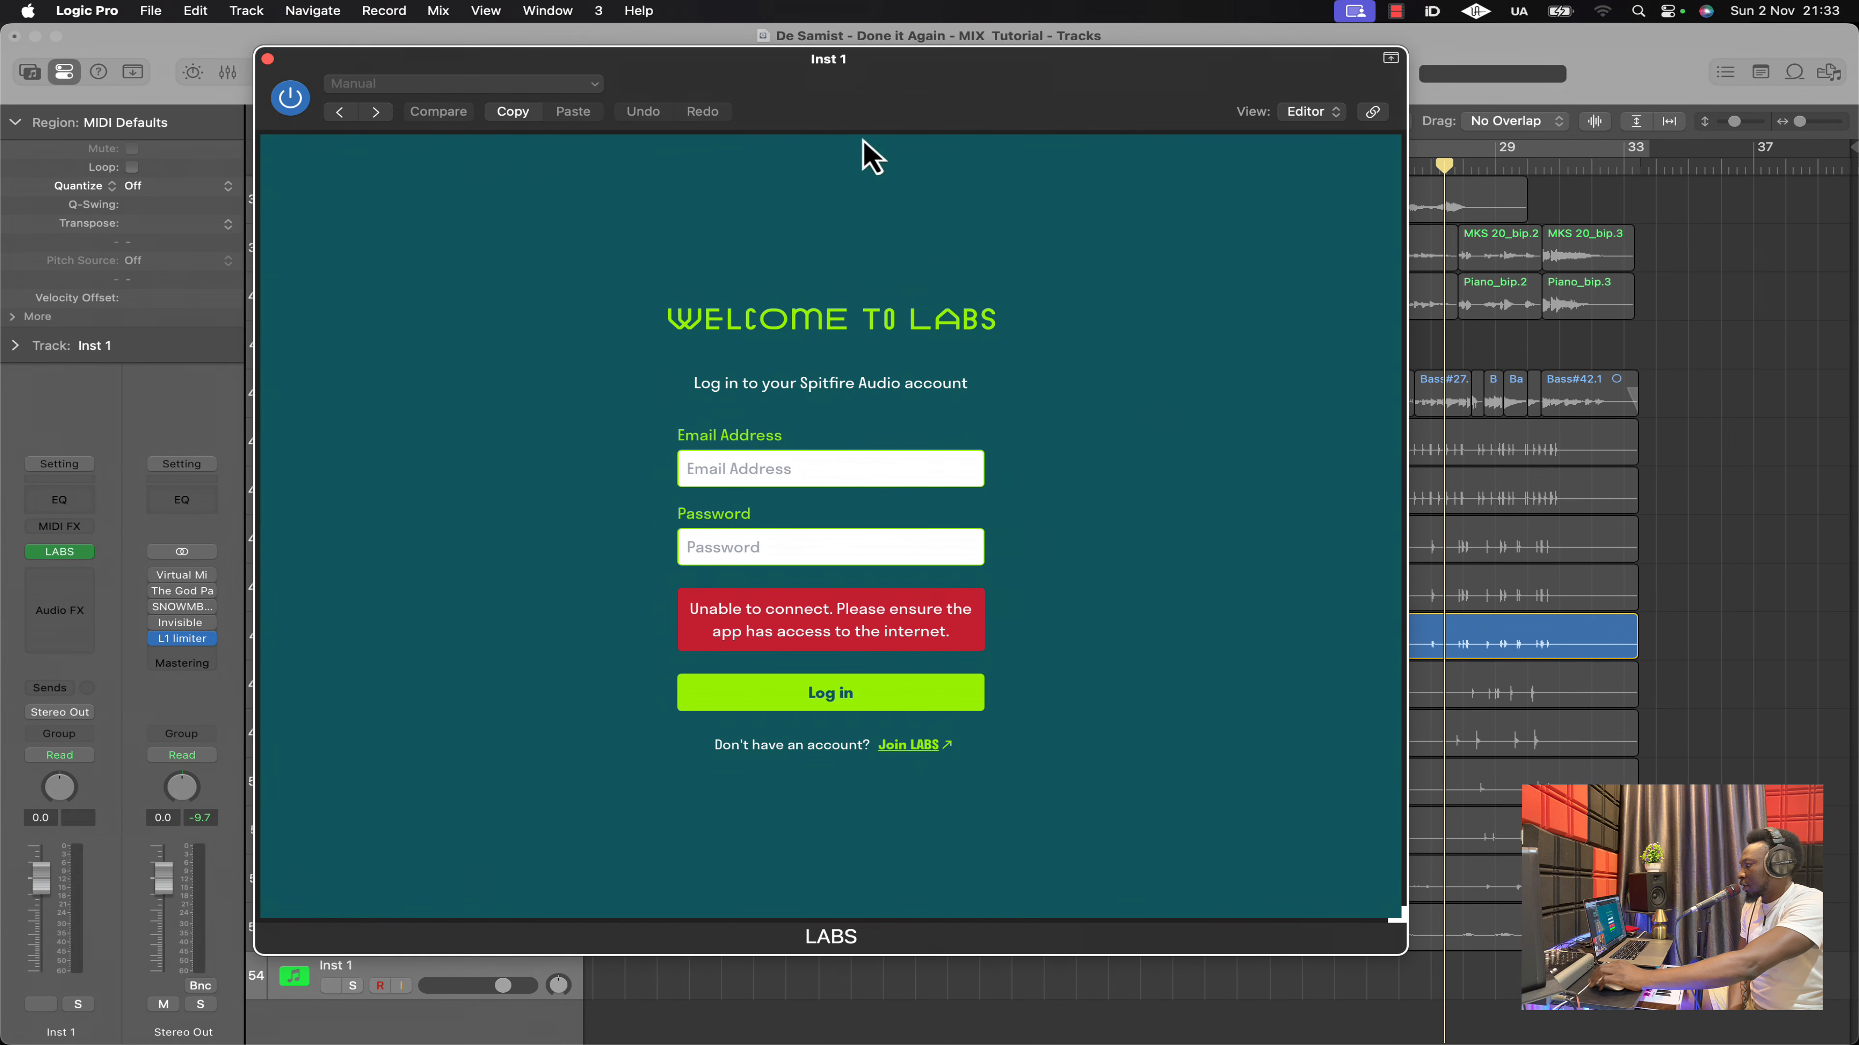
left_click(268, 59)
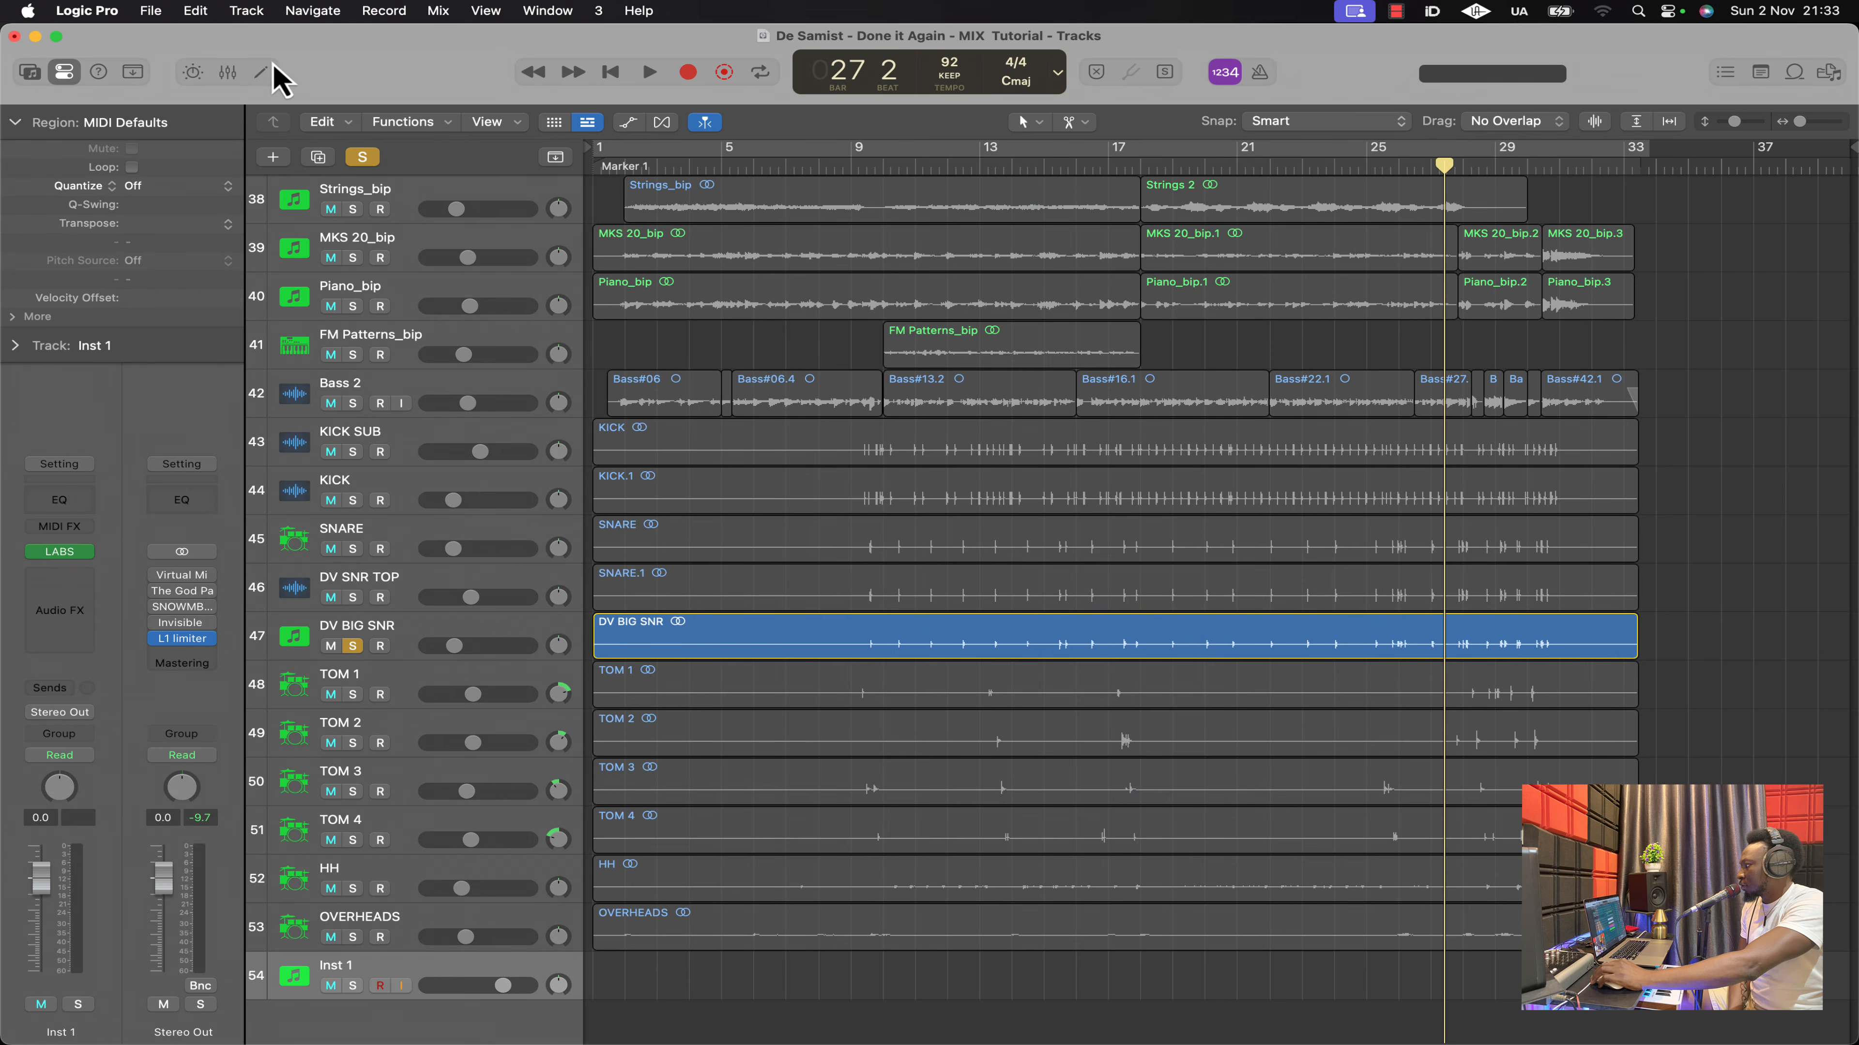
Remove the LABS instrument from Inst 1 and delete the Inst 1 track
left_click(86, 553)
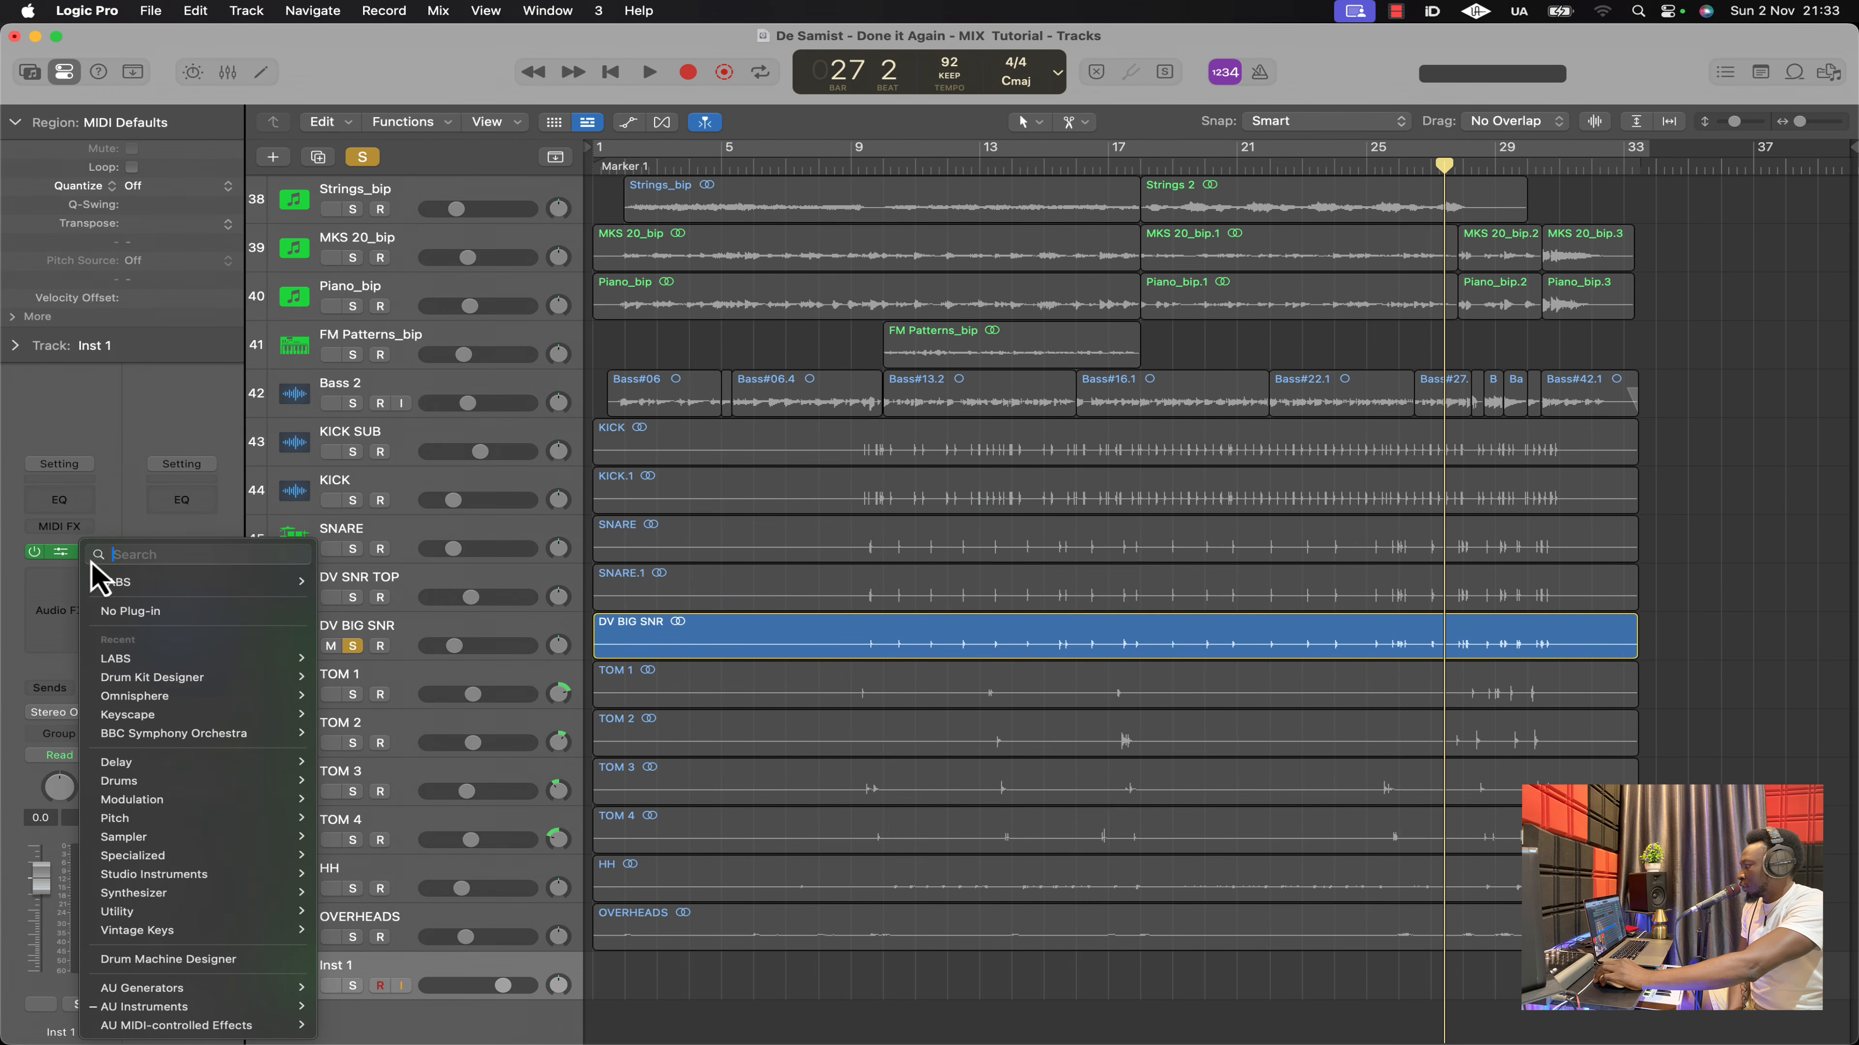
left_click(138, 615)
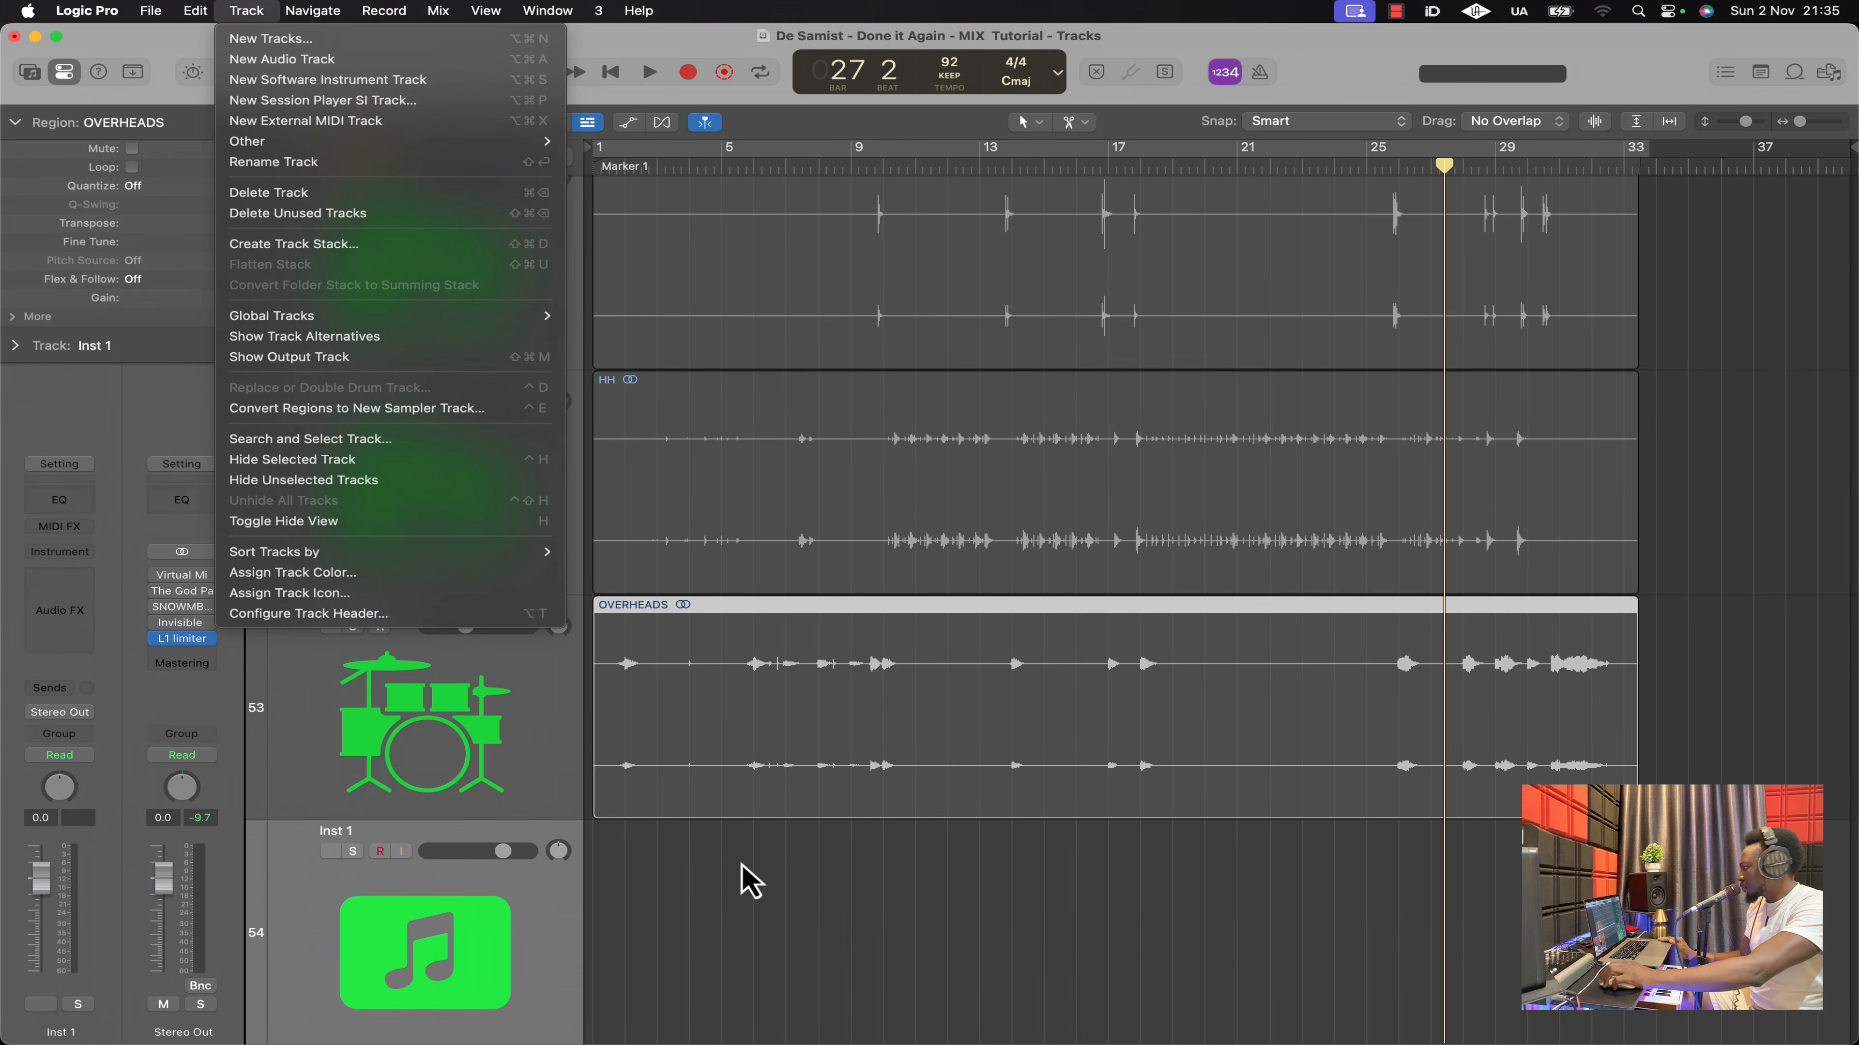
left_click(739, 865)
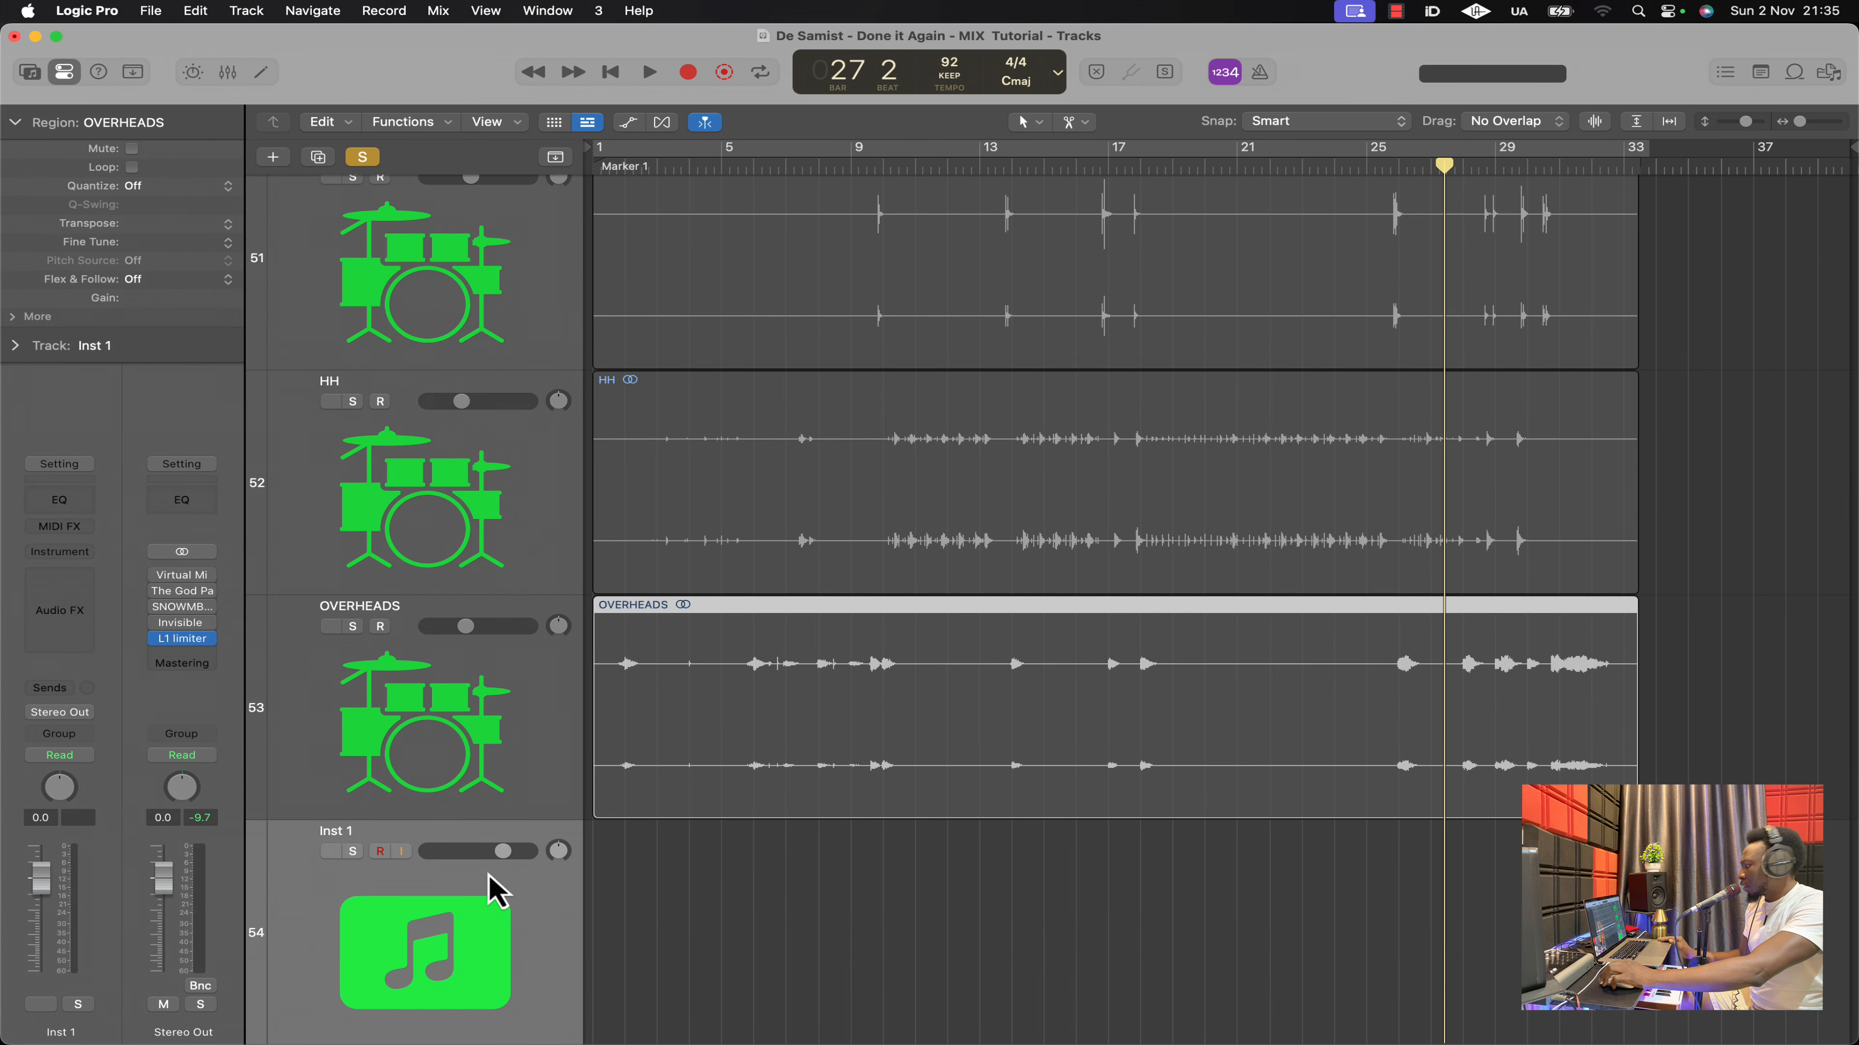
left_click(518, 908)
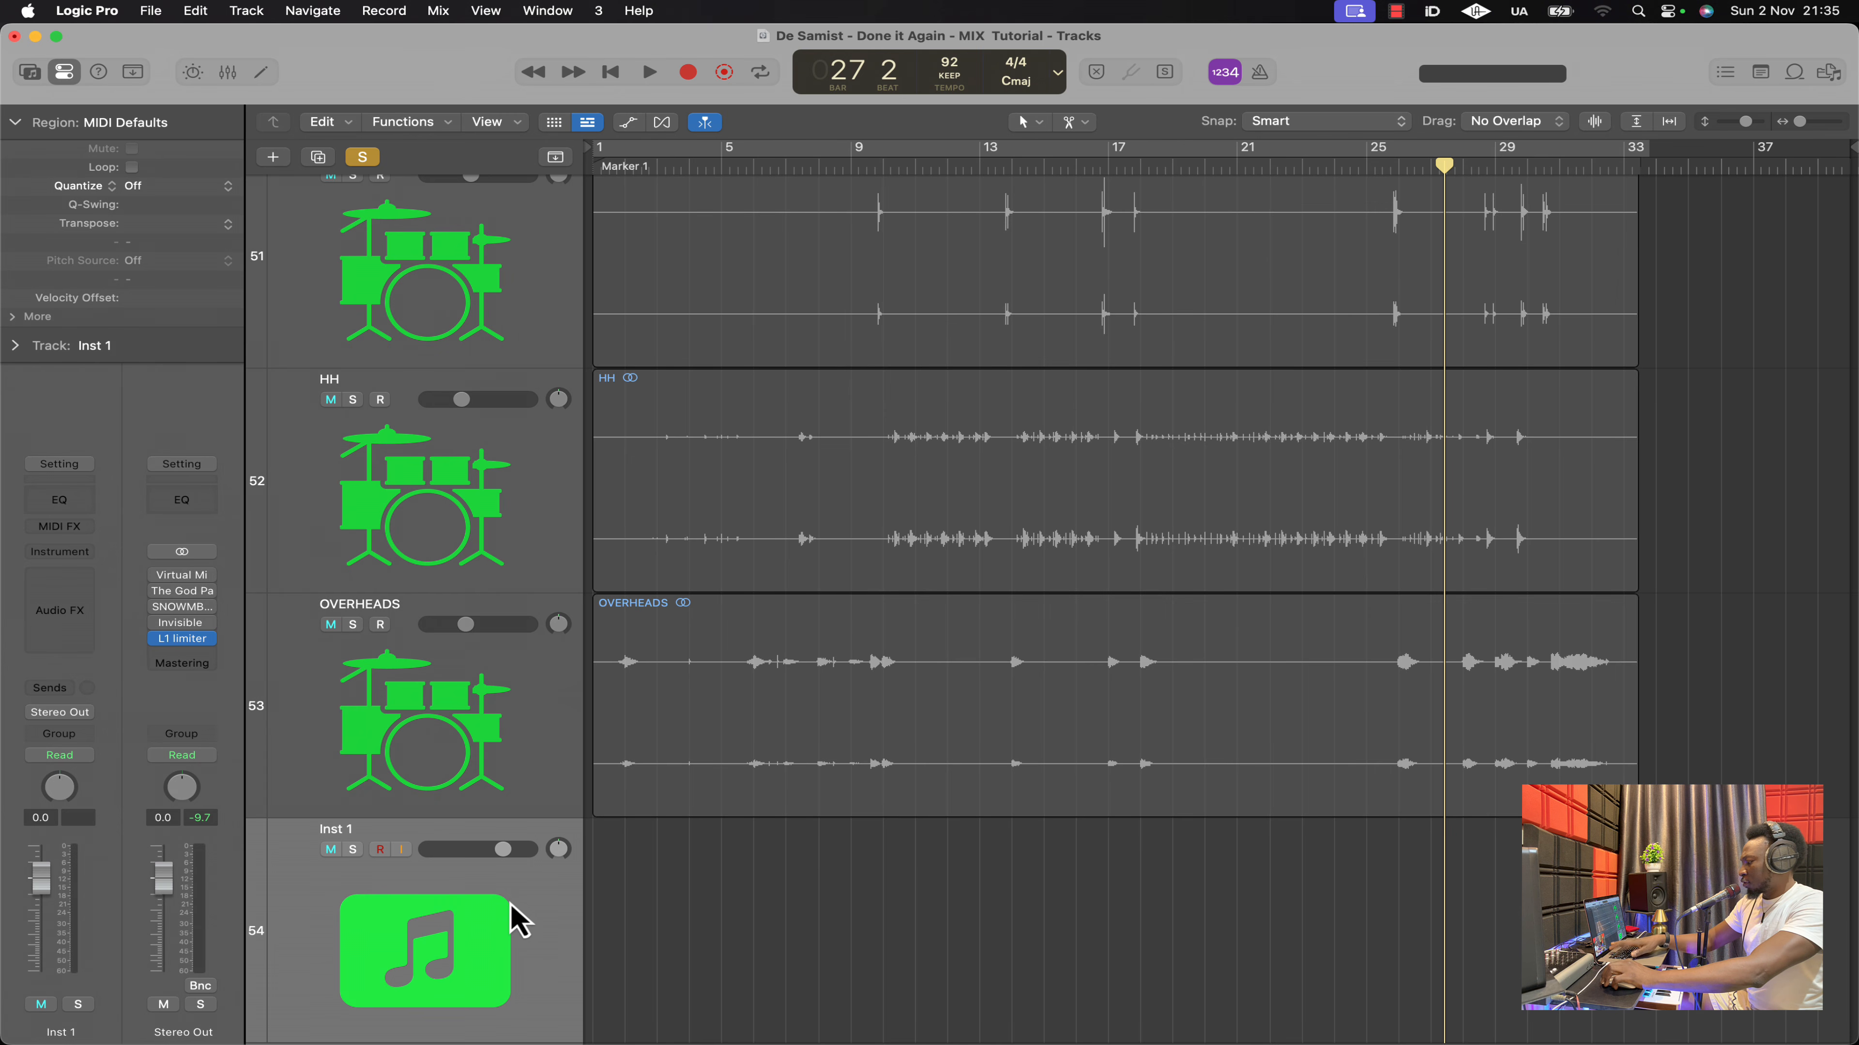
key("super+BackSpace")
key("z")
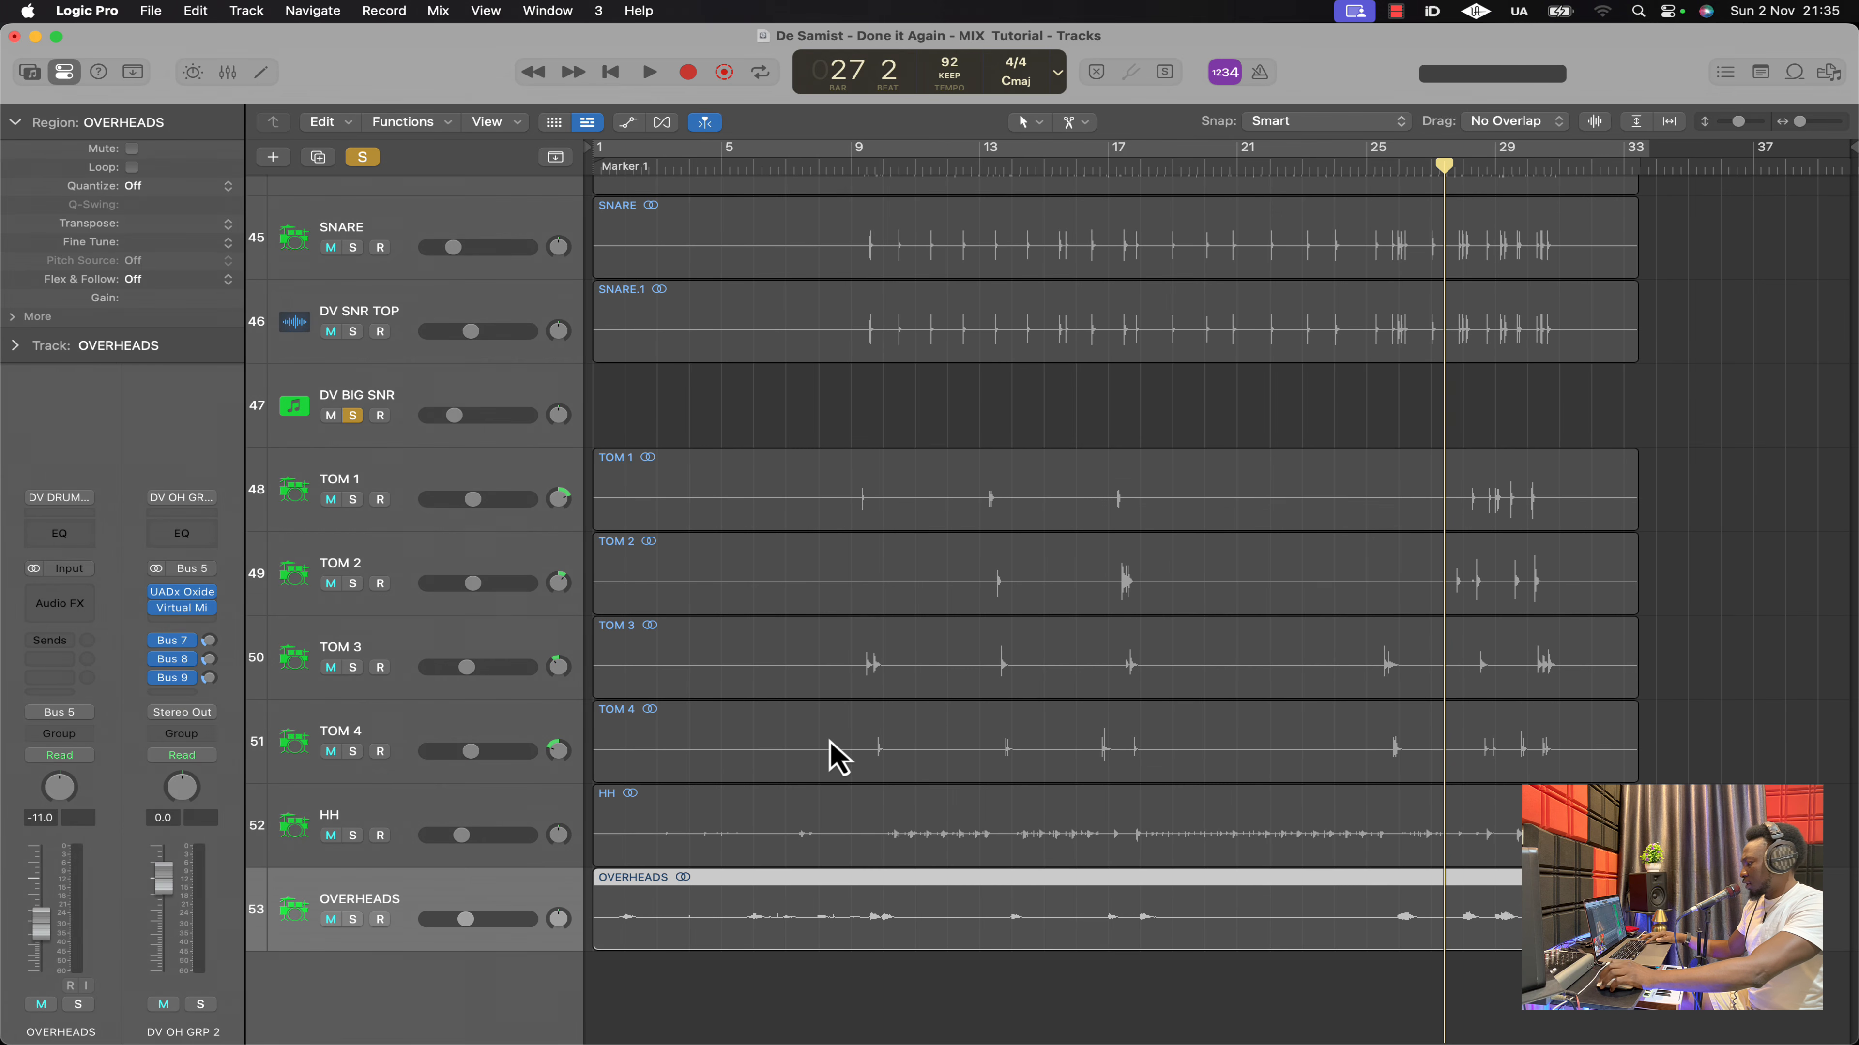
Undo the recent edits to restore the DV BIG SNR region to its own track, and delete the empty Inst 1 track
key("super+Up")
key("super+Up")
key("super+Up")
key("super+Up")
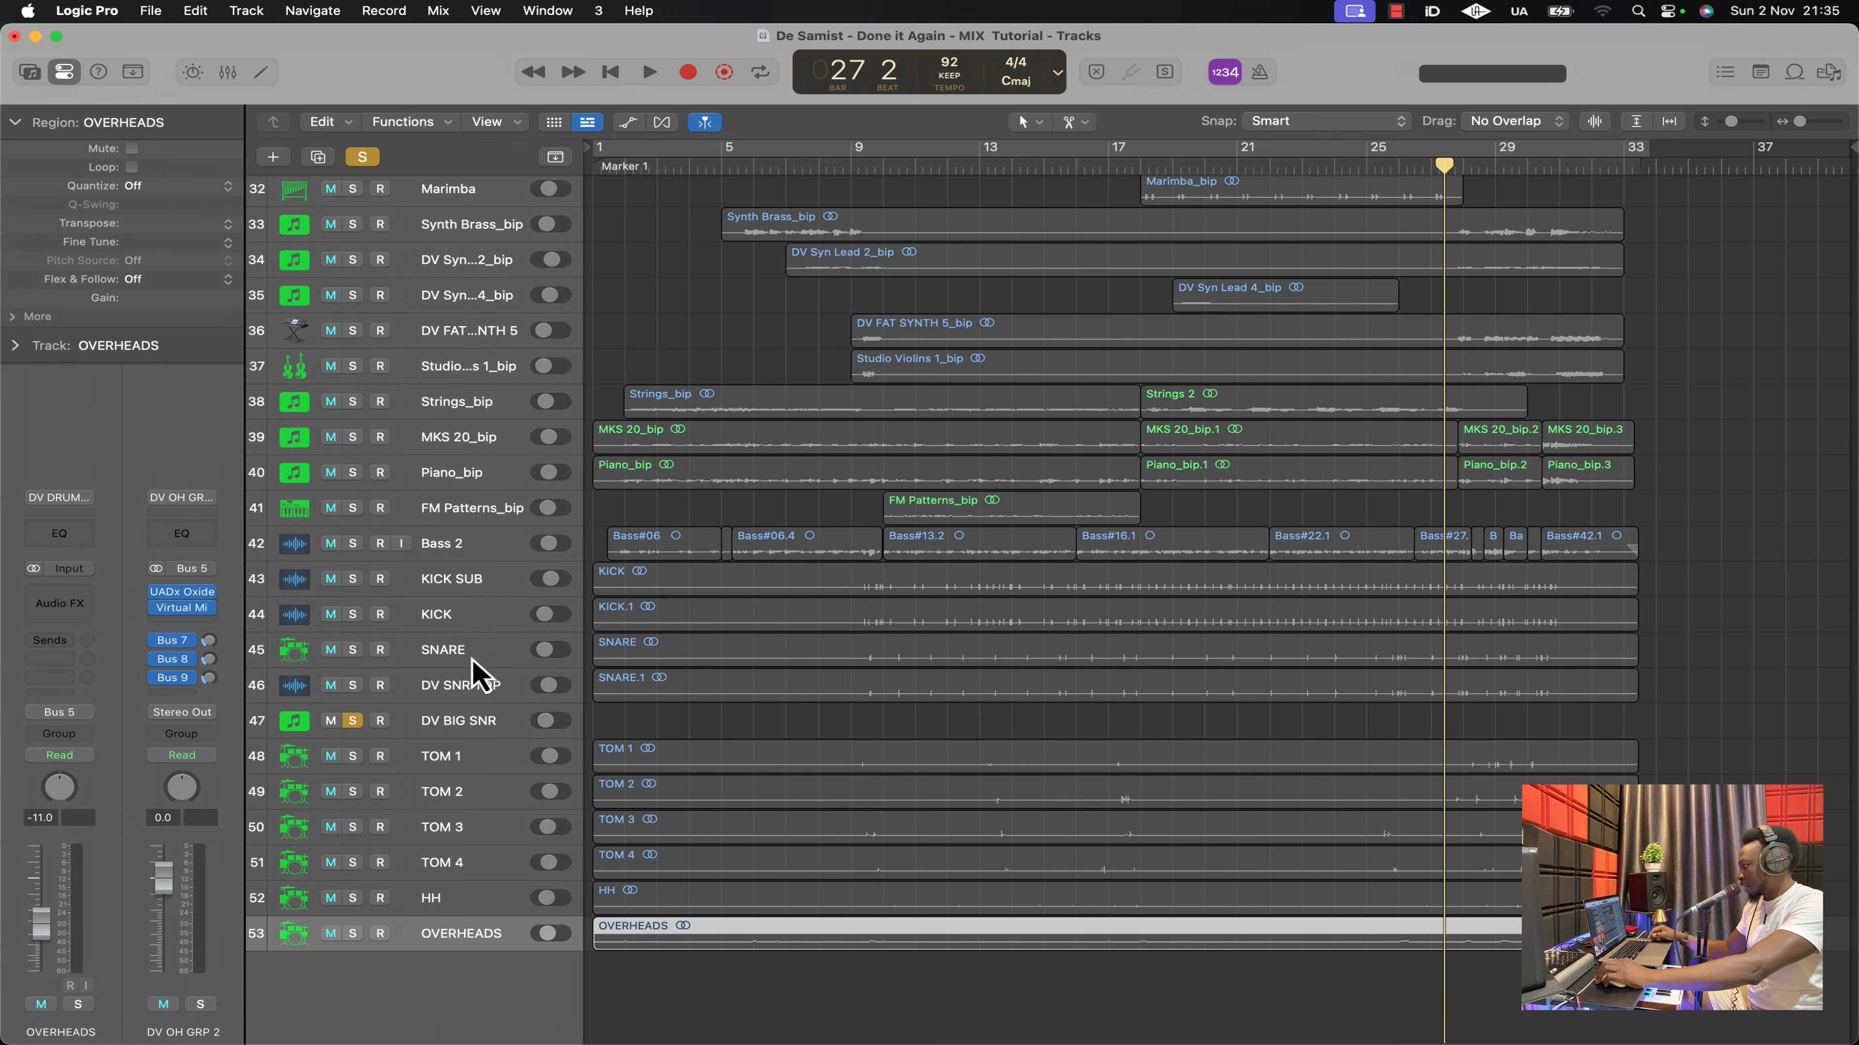
left_click(465, 725)
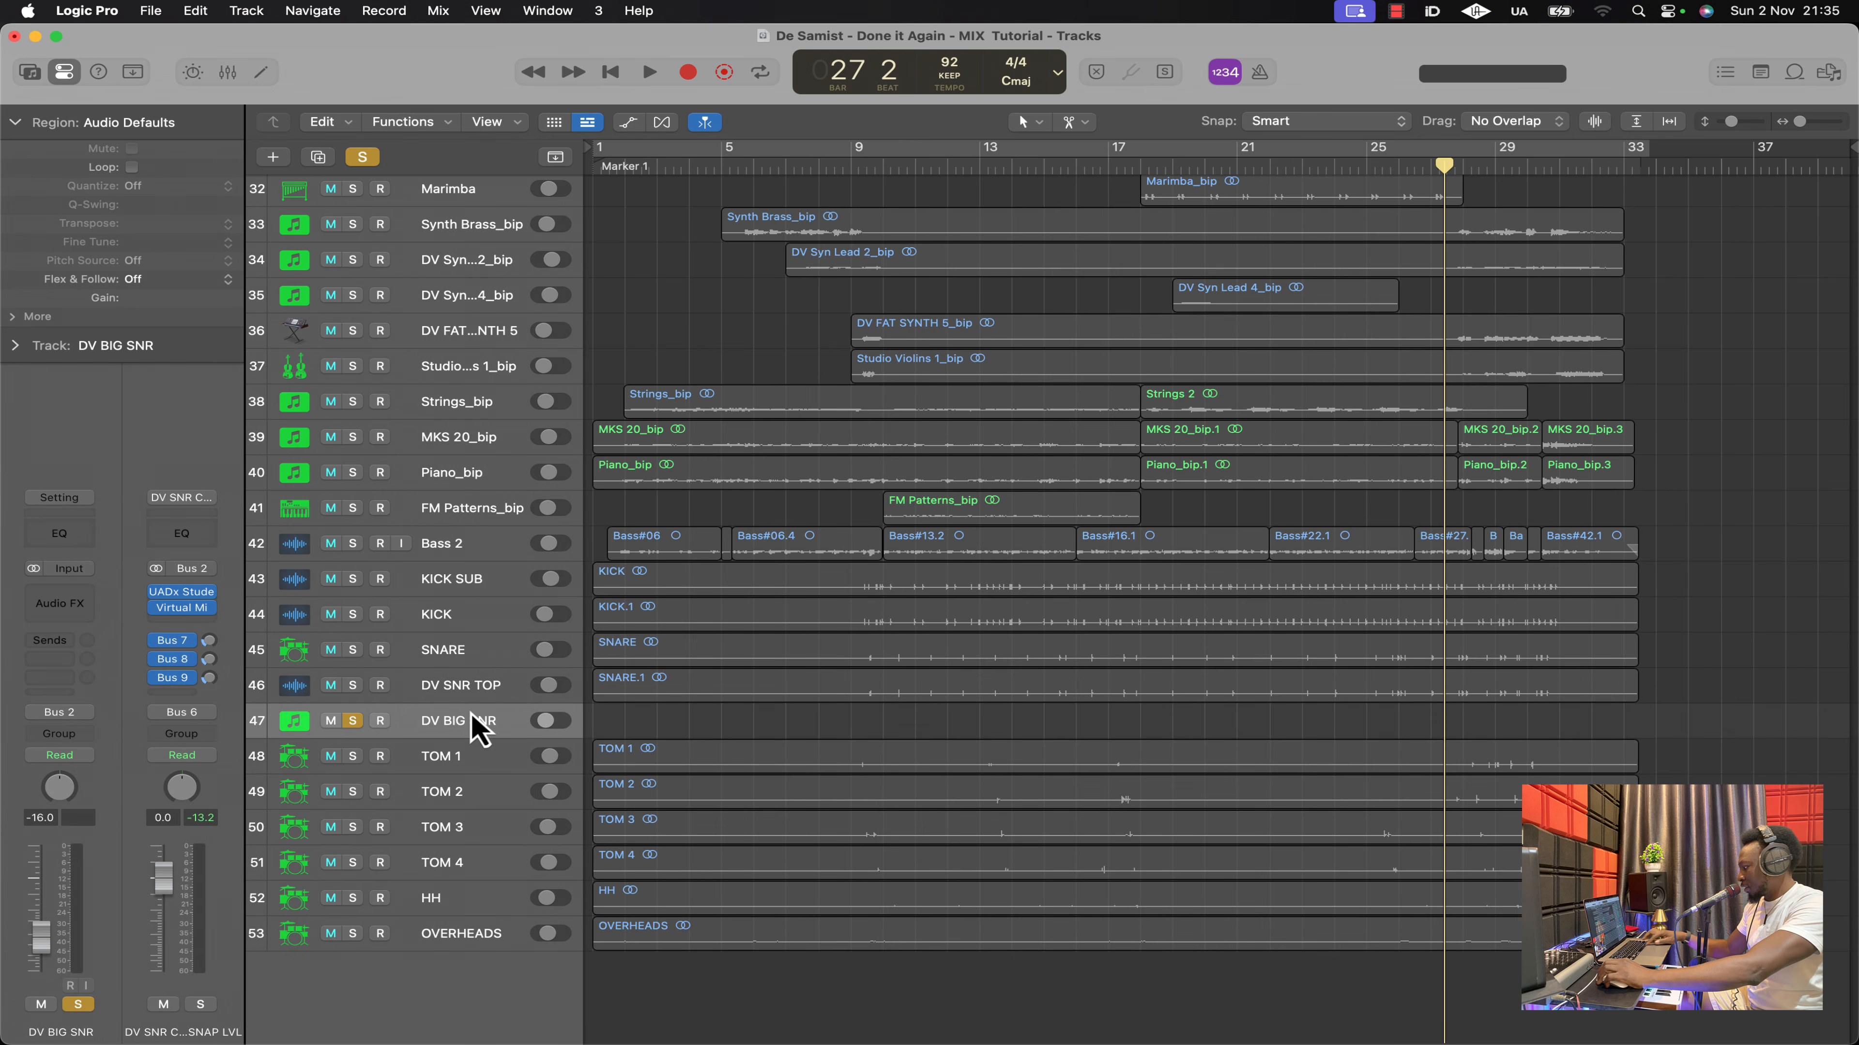
key("alt+super+s")
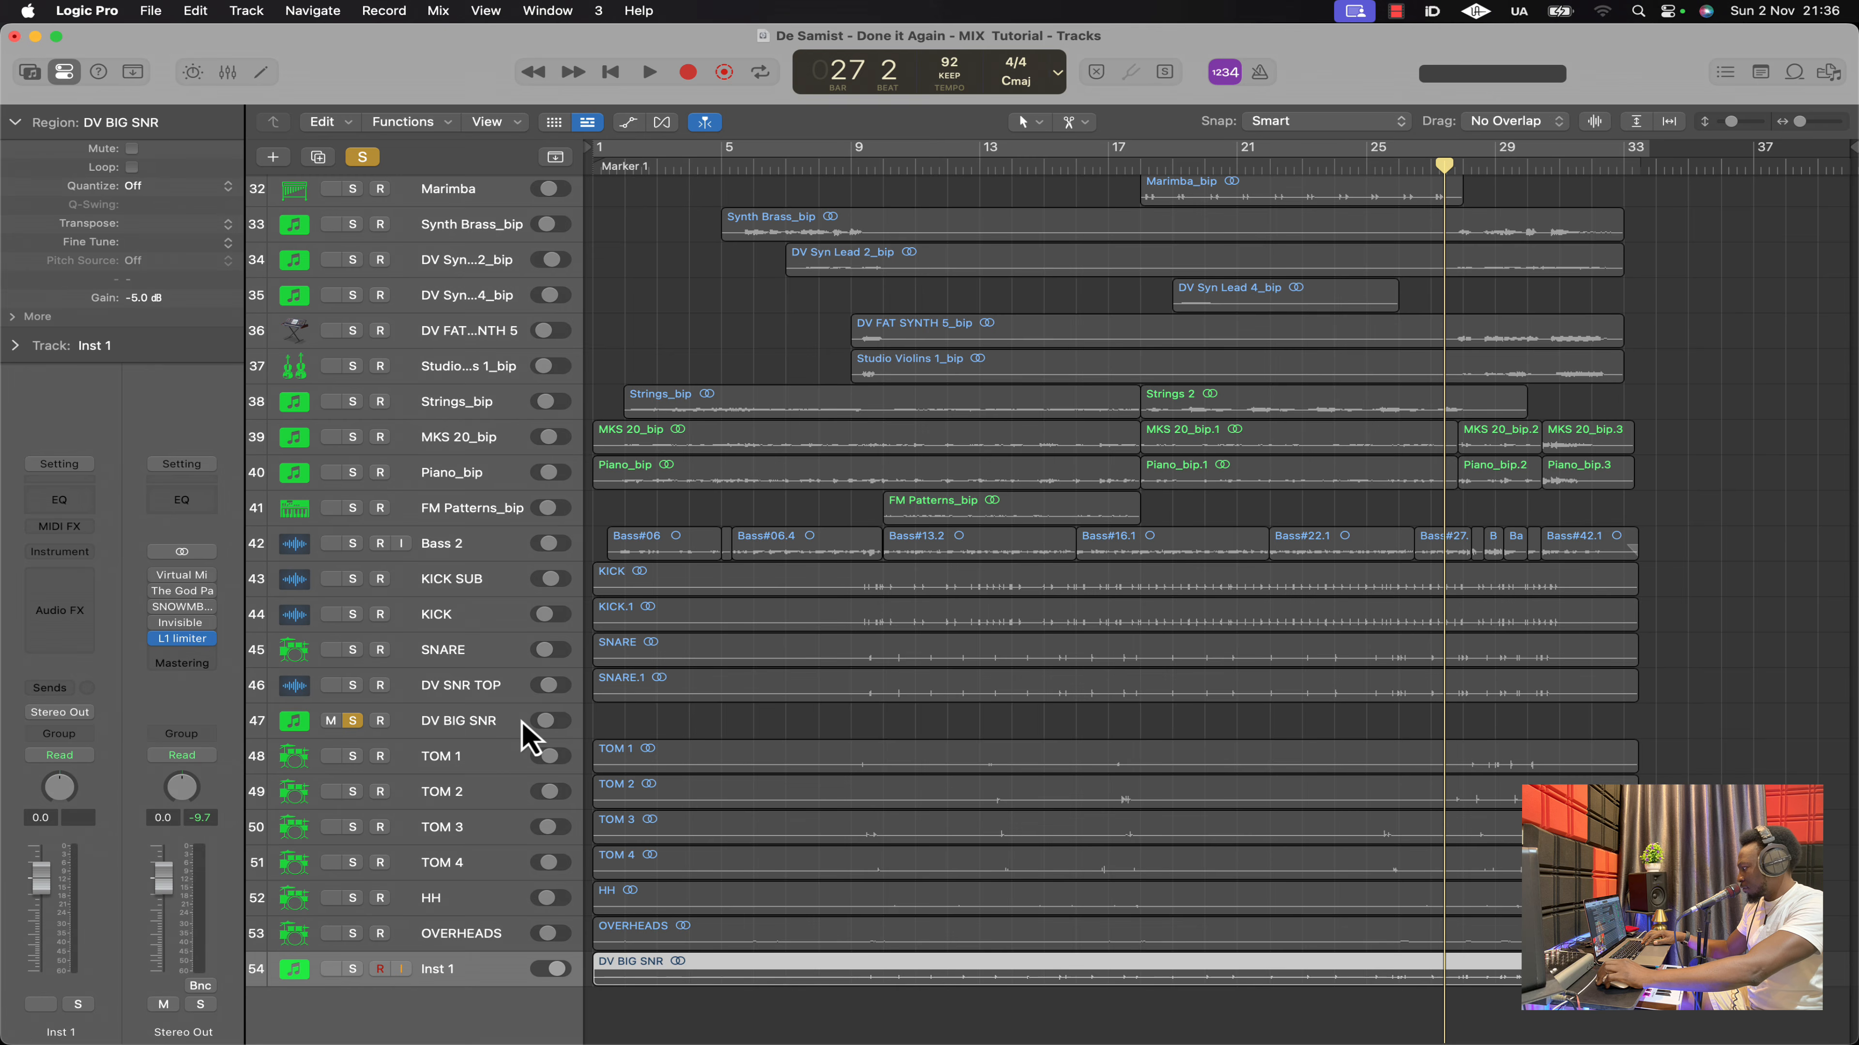
key("super+z")
key("super+z")
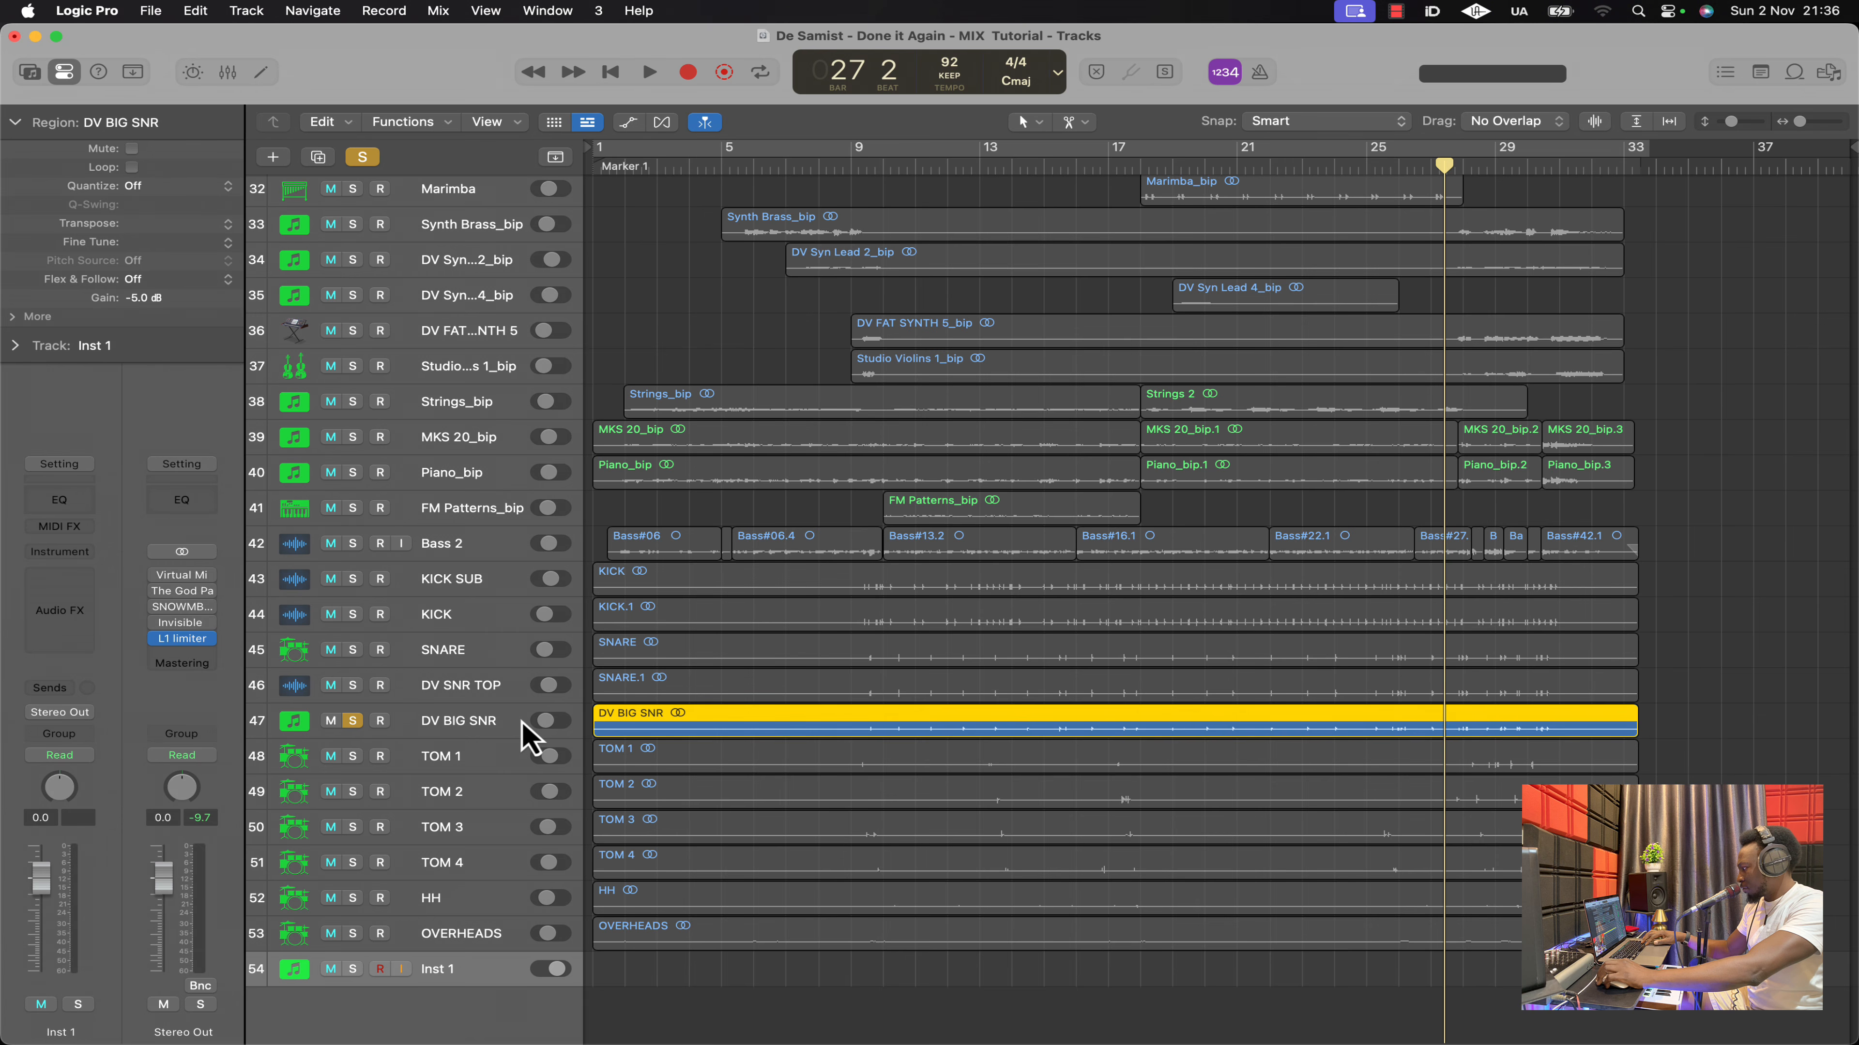
left_click(503, 974)
key("super+Delete")
Select DV BIG SNR and play it soloed from around bar 27
left_click(490, 732)
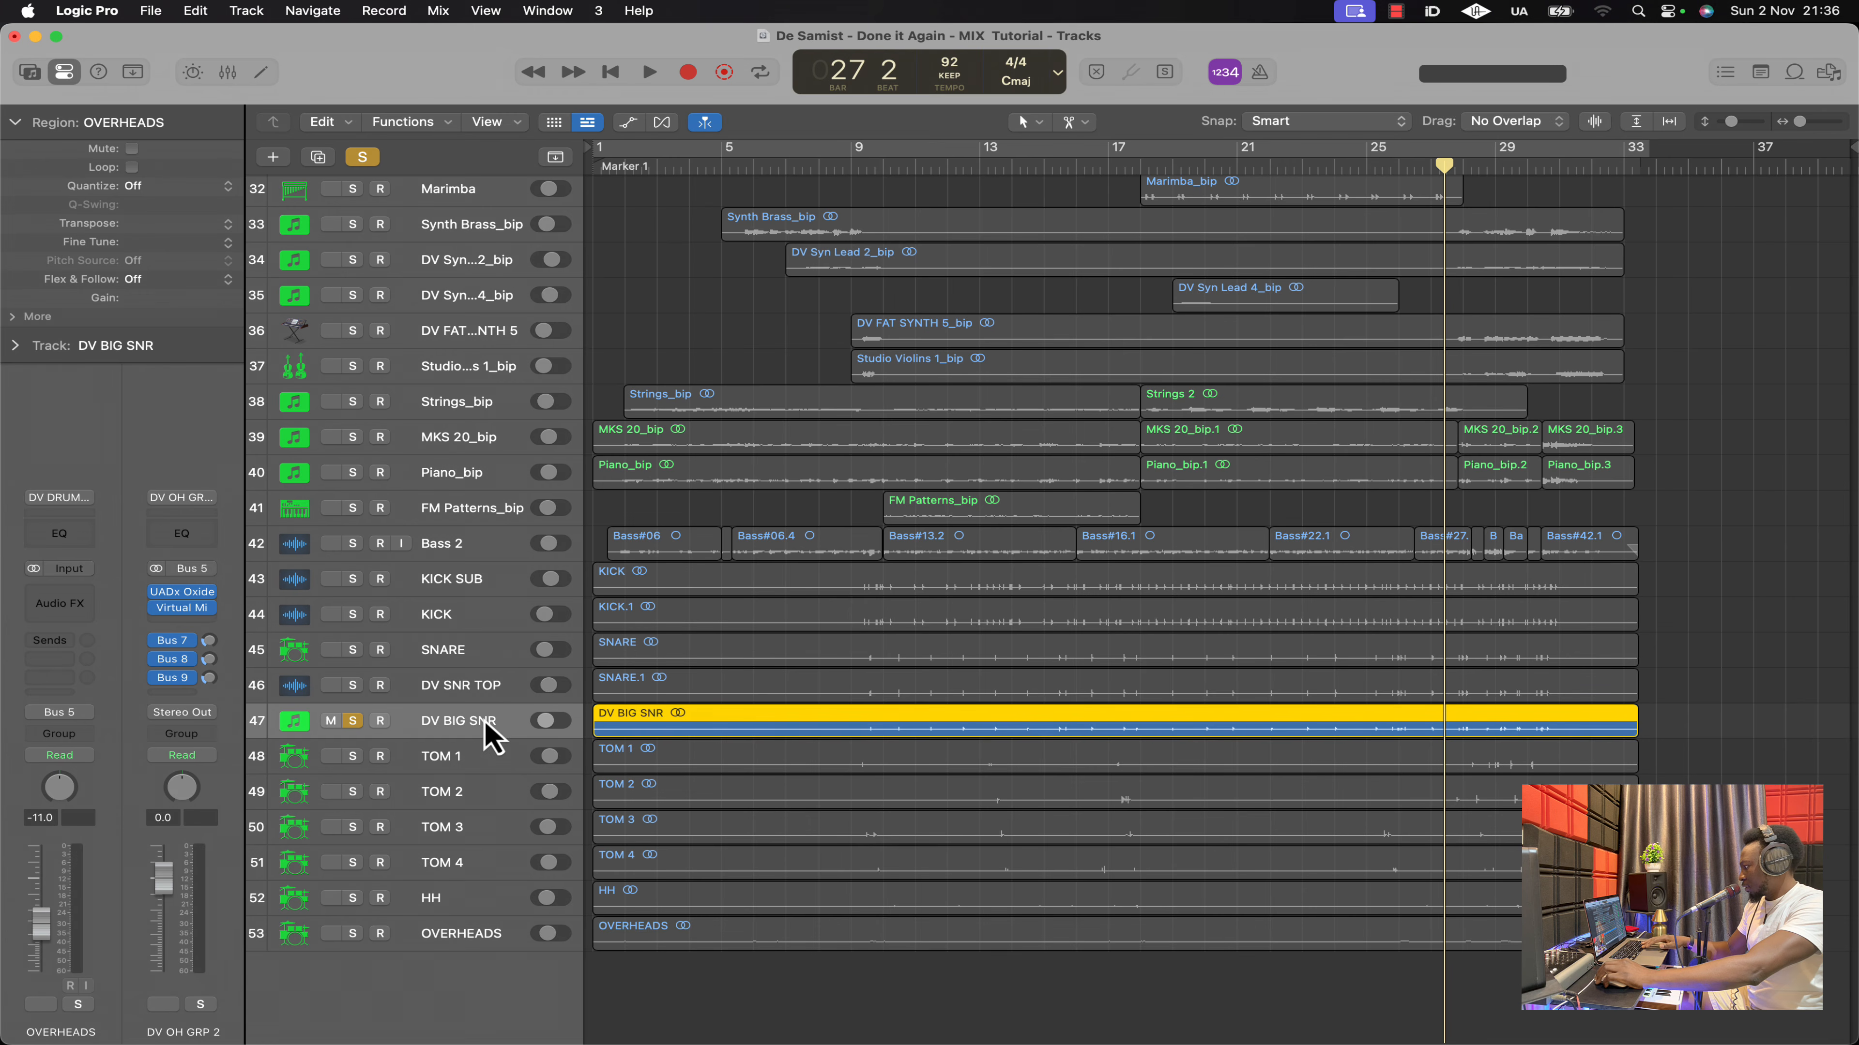
key("space")
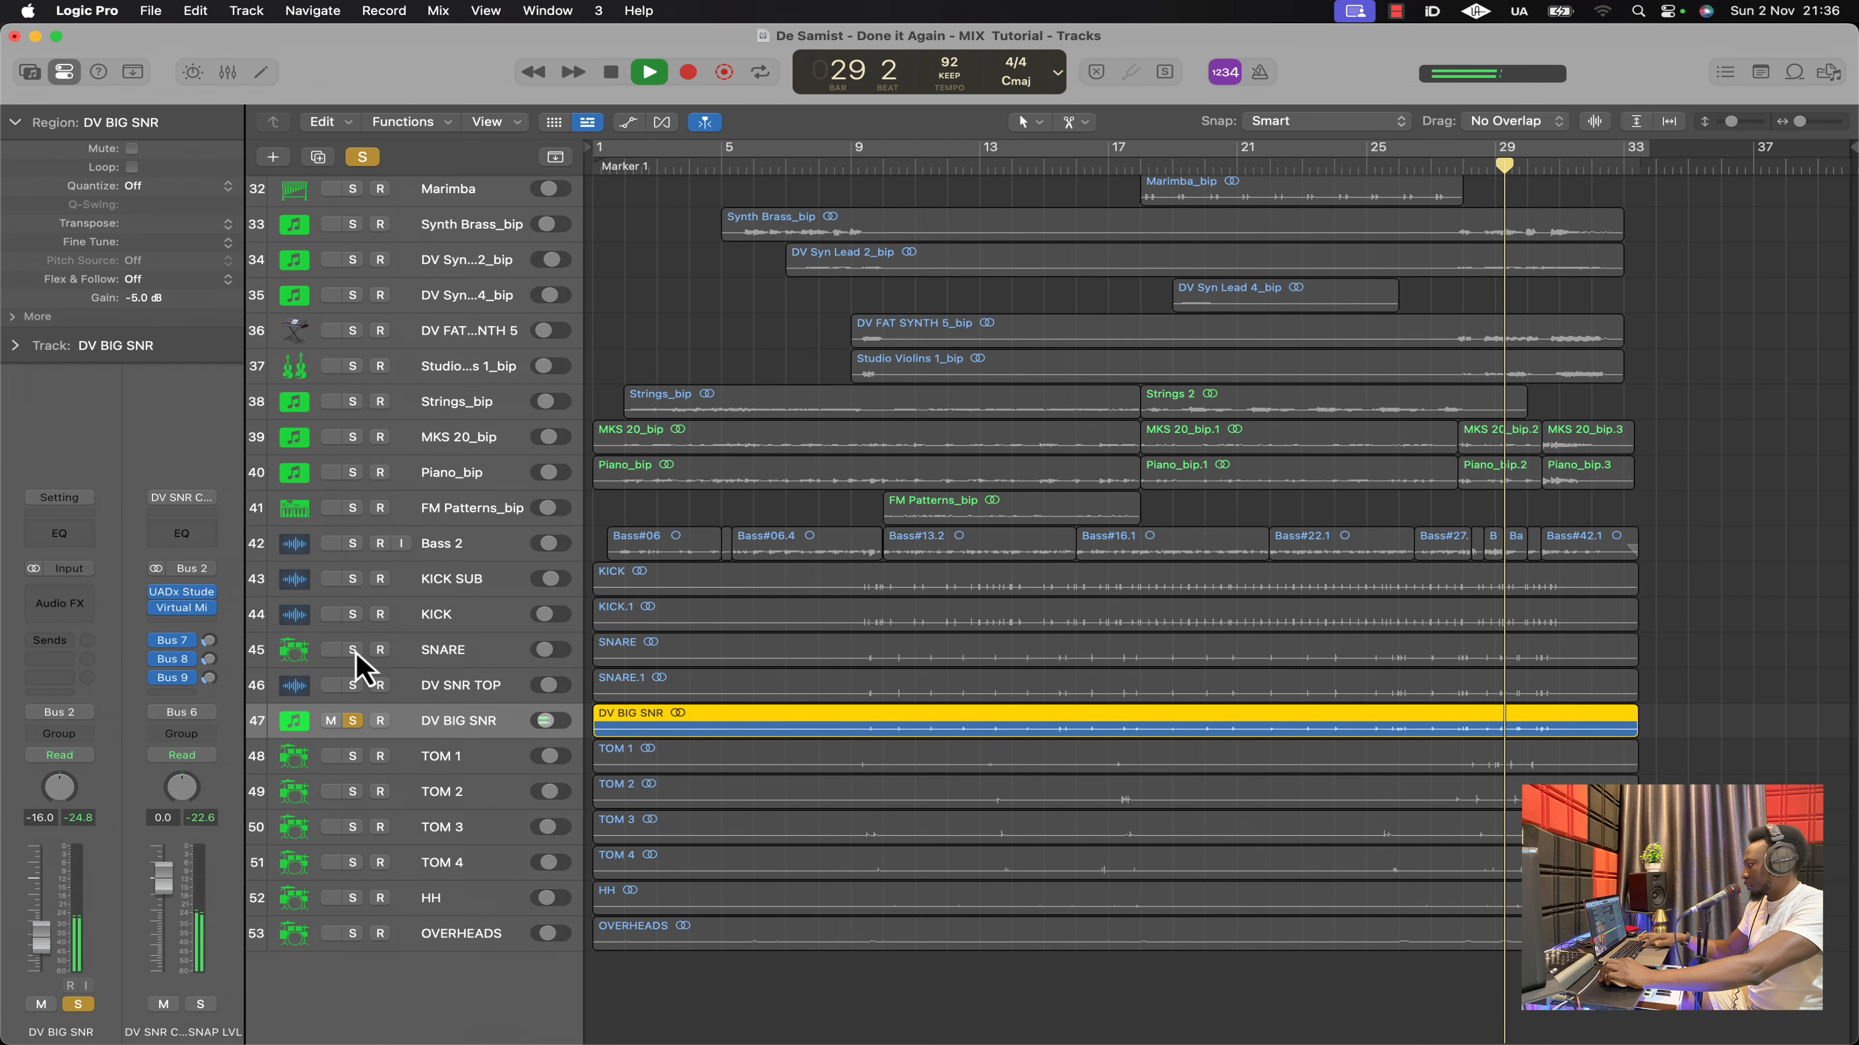
key("space")
Solo SNARE and DV SNR TOP together with DV BIG SNR and play the three layers from around bar 27
left_click_drag(353, 651, 354, 685)
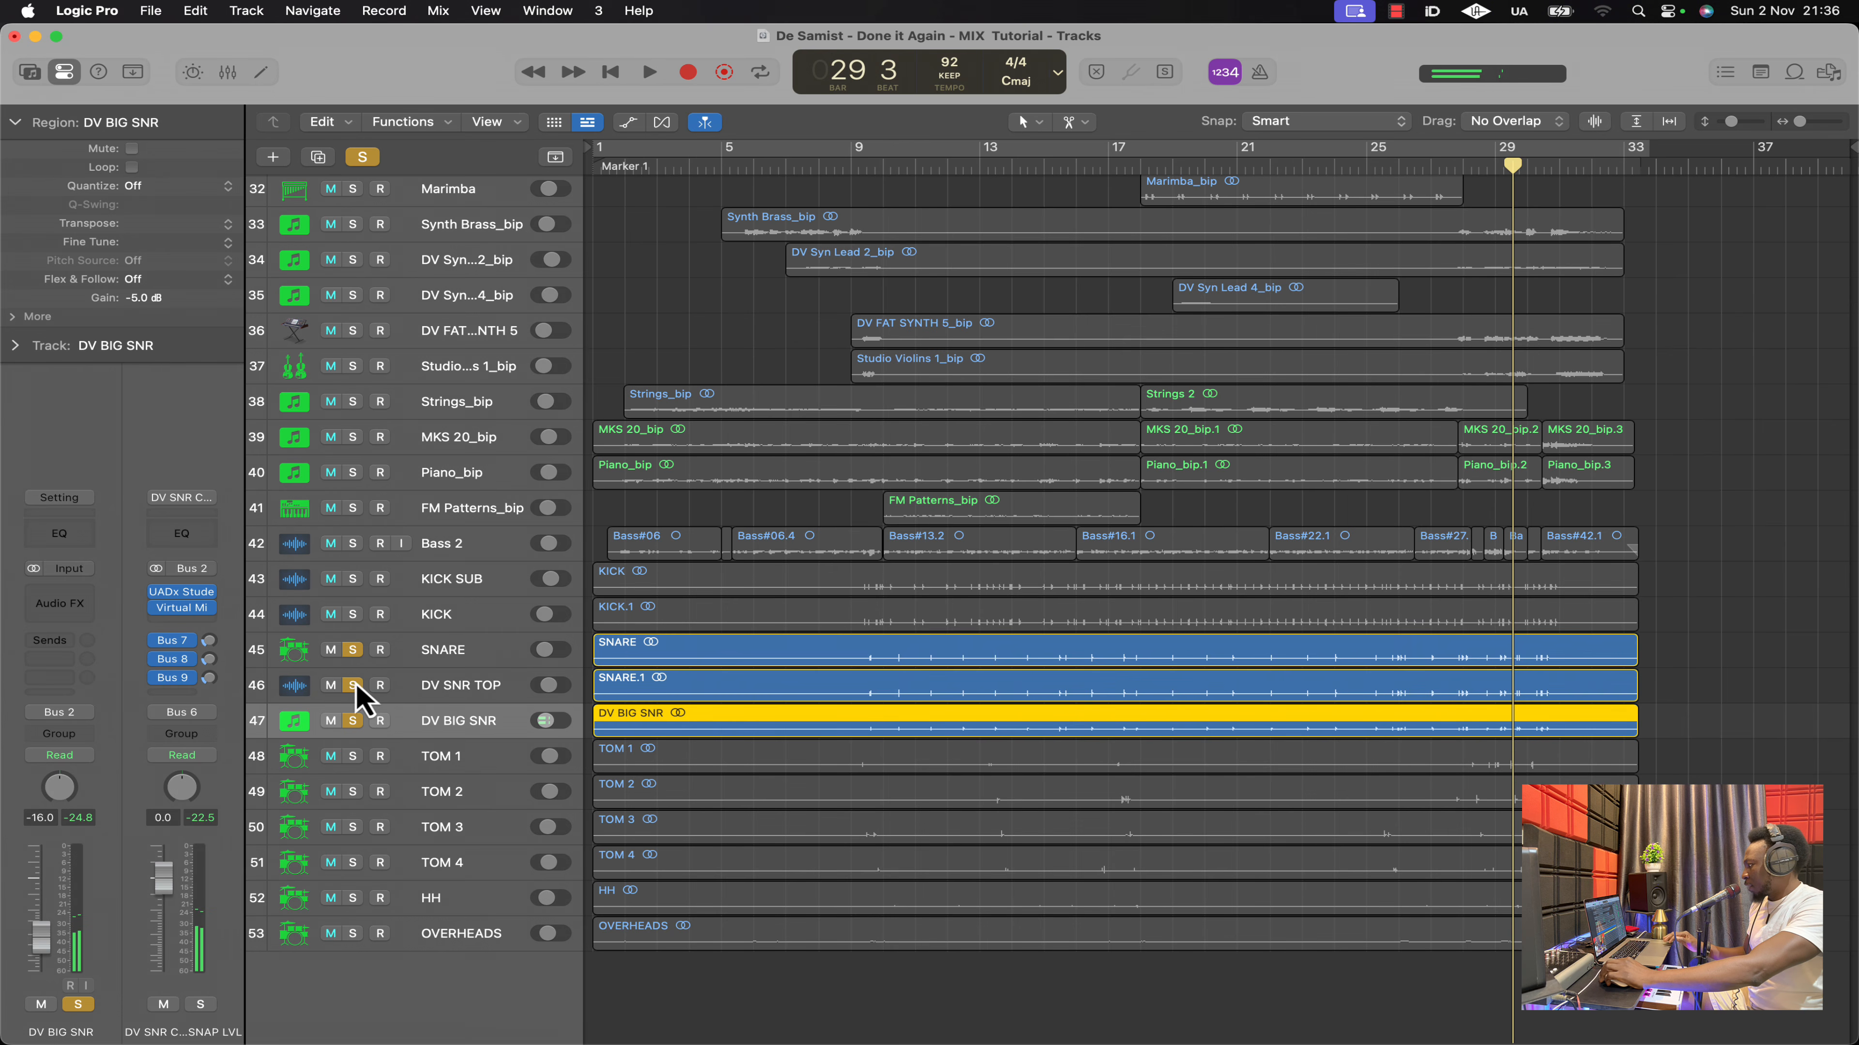
left_click(1445, 165)
key("space")
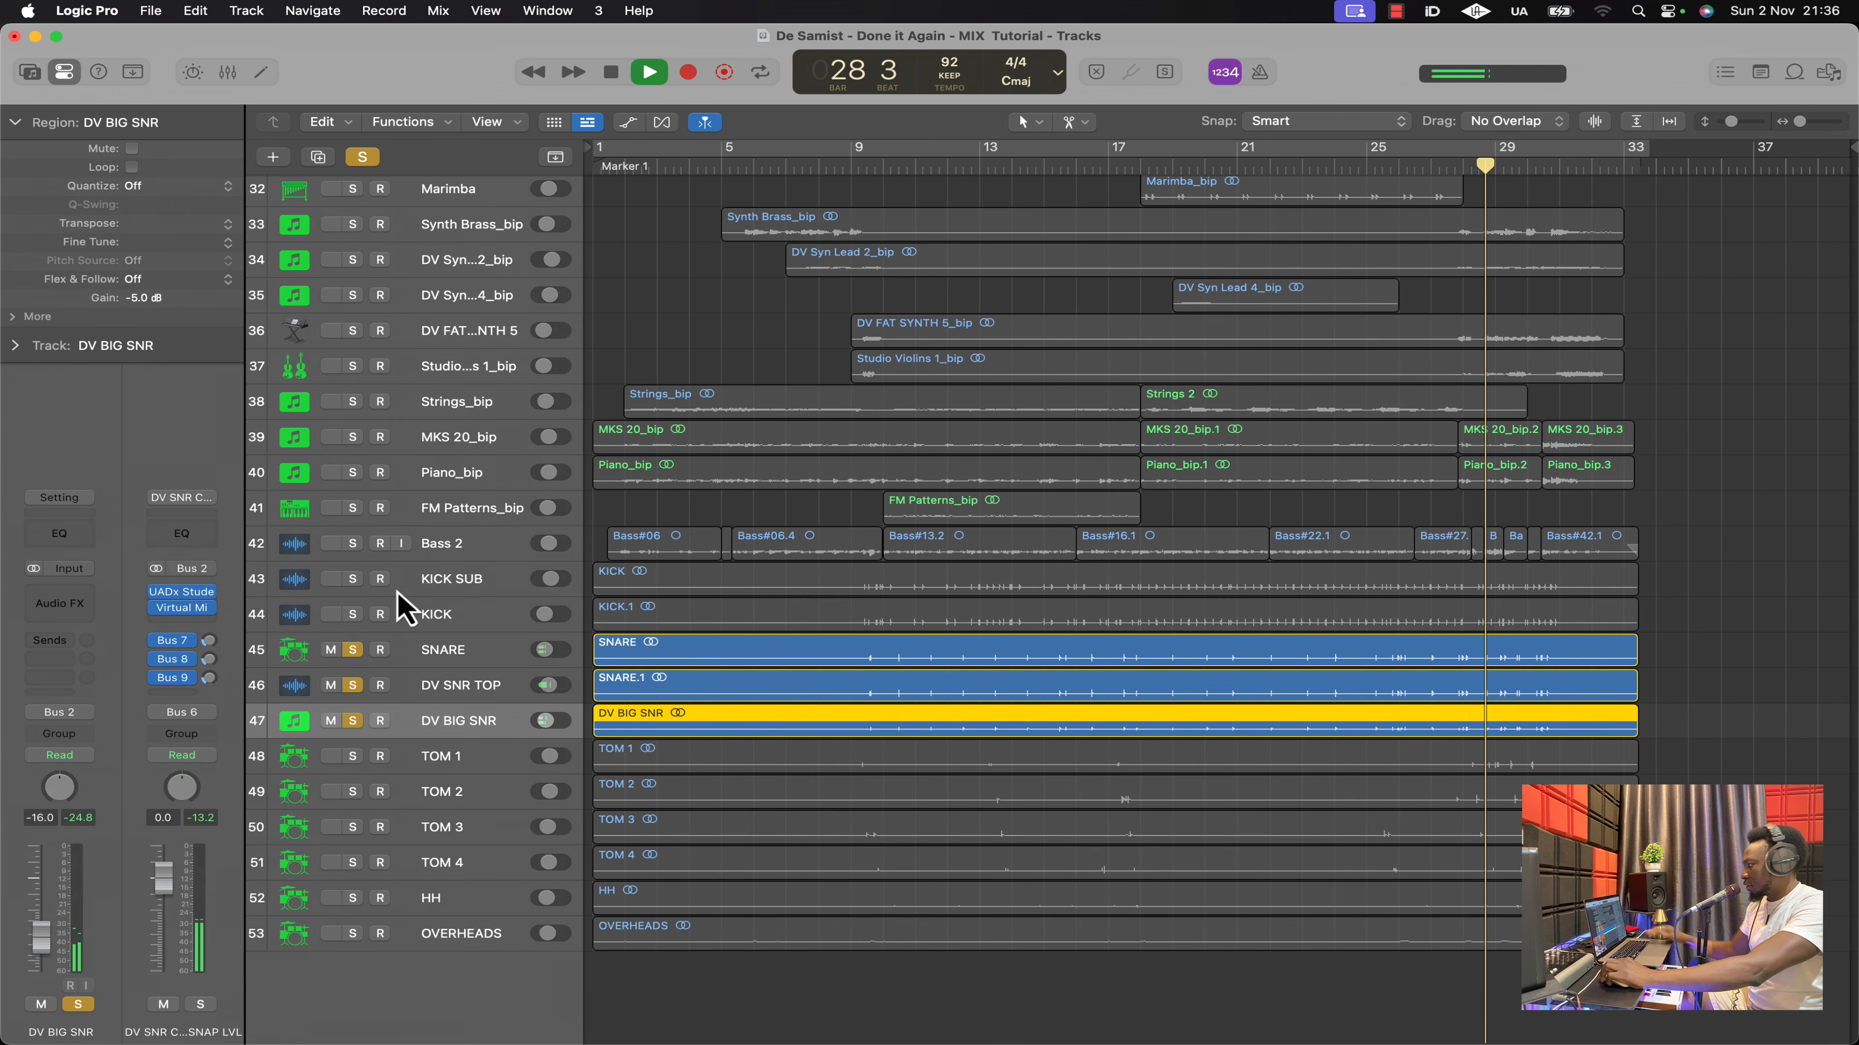
key("space")
Solo KICK SUB and KICK along with the snare layers, play them together, and clear all five solos
left_click(352, 578)
left_click(352, 614)
key("space")
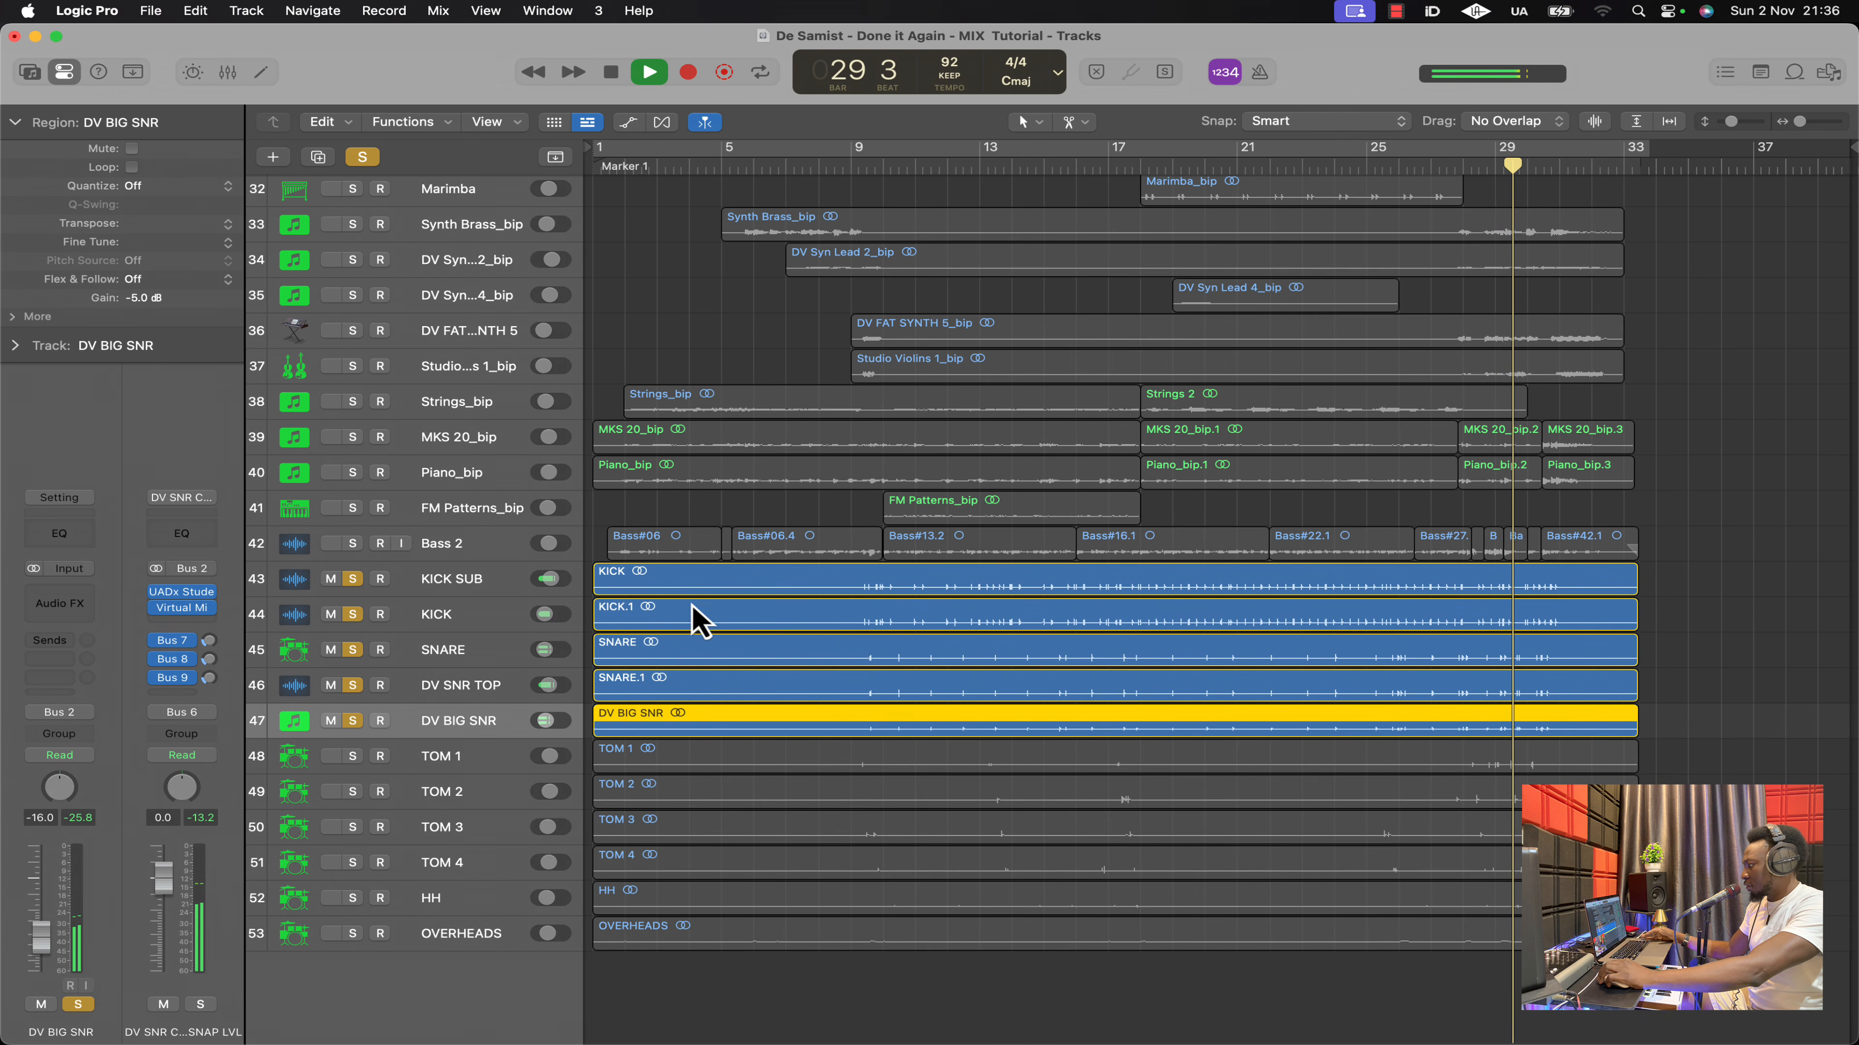
key("space")
left_click_drag(357, 582, 357, 720)
Select TOM 1 and bypass its Trigger 2 together with the four plug-ins on the DV TOMS LVL bus
left_click(451, 749)
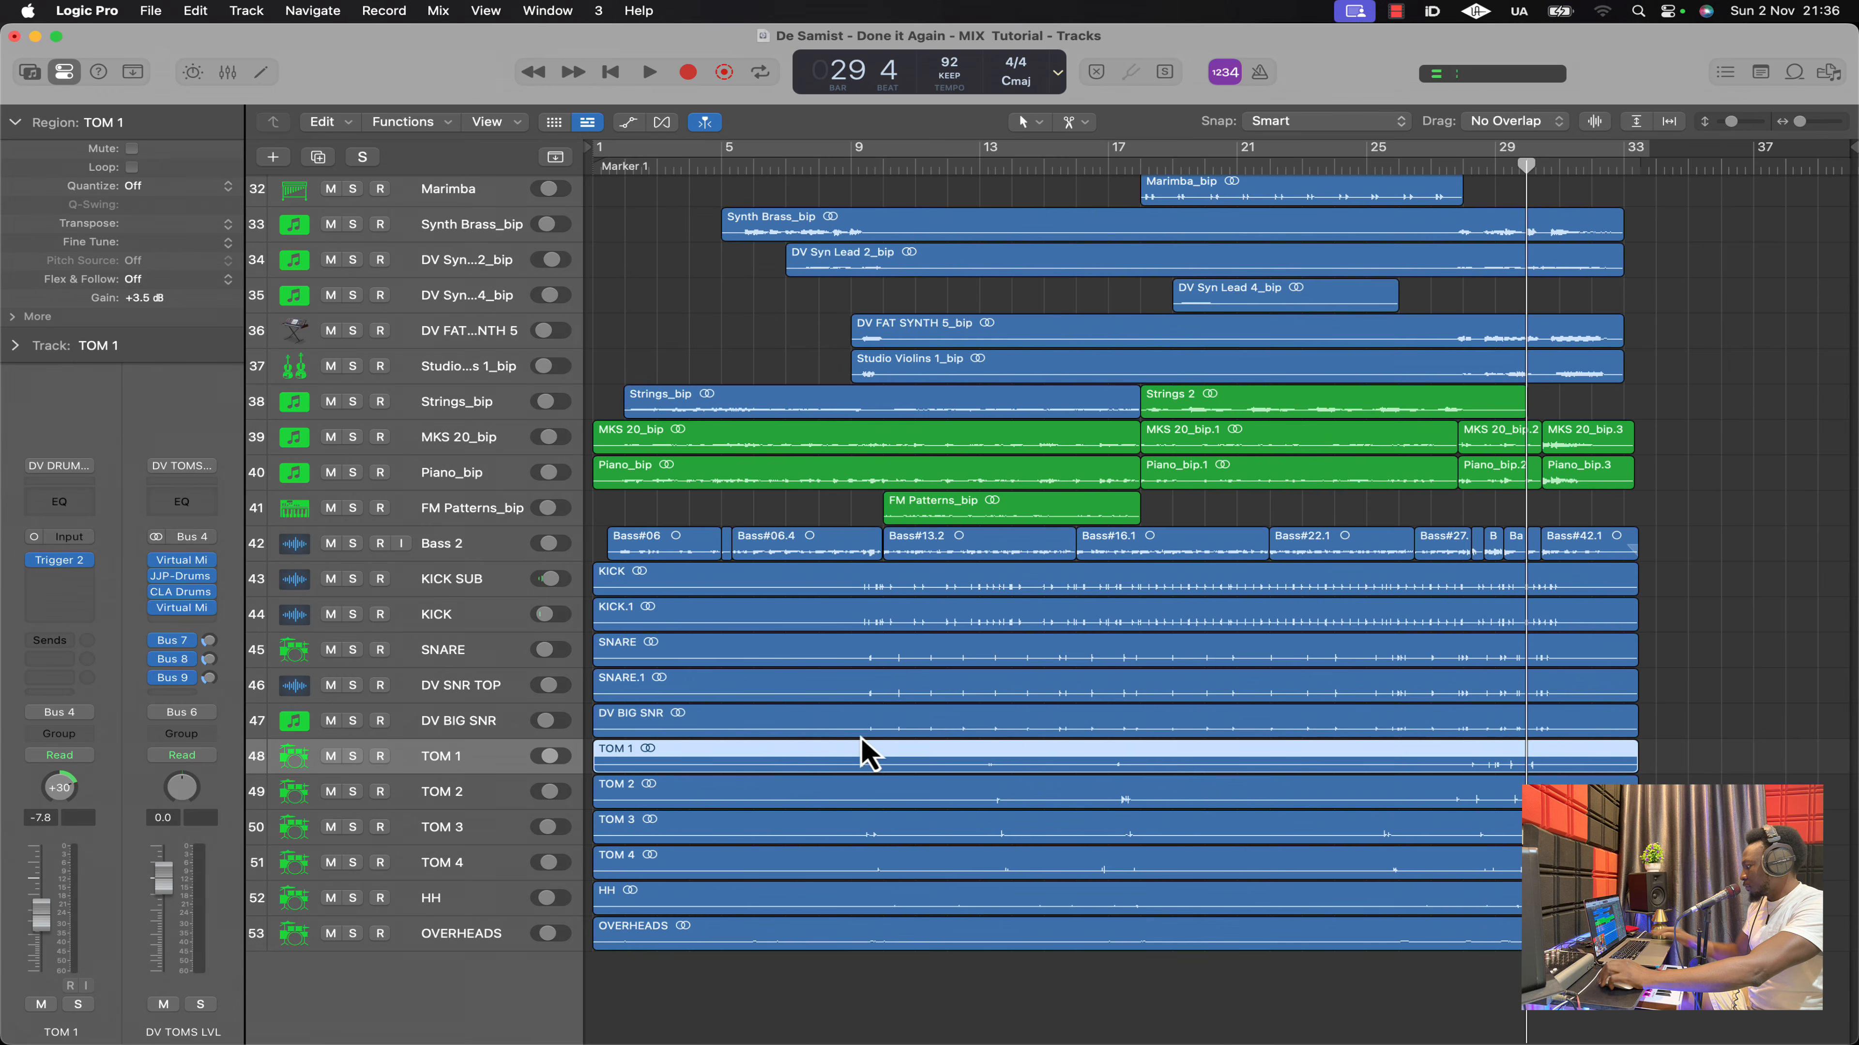
key("super+Down")
key("super+Down")
key("super+Down")
key("super+Down")
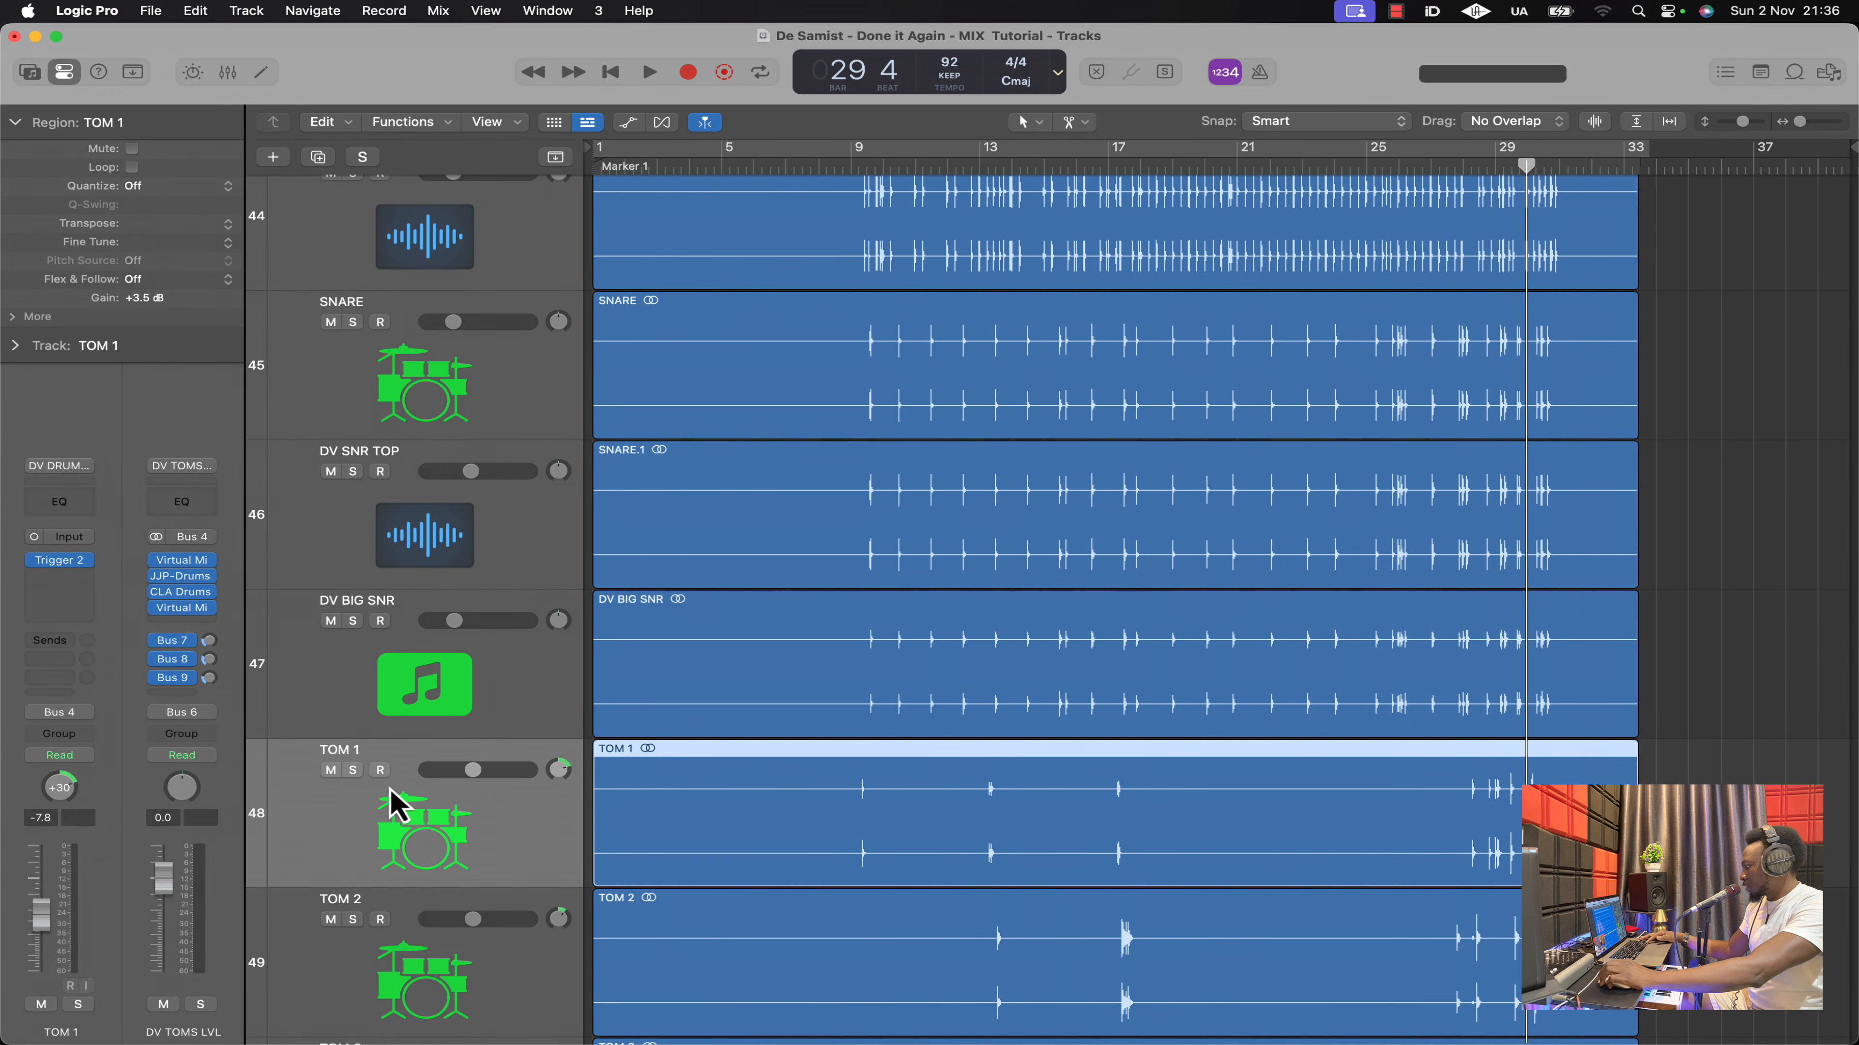
left_click(34, 560)
mouse_move(175, 567)
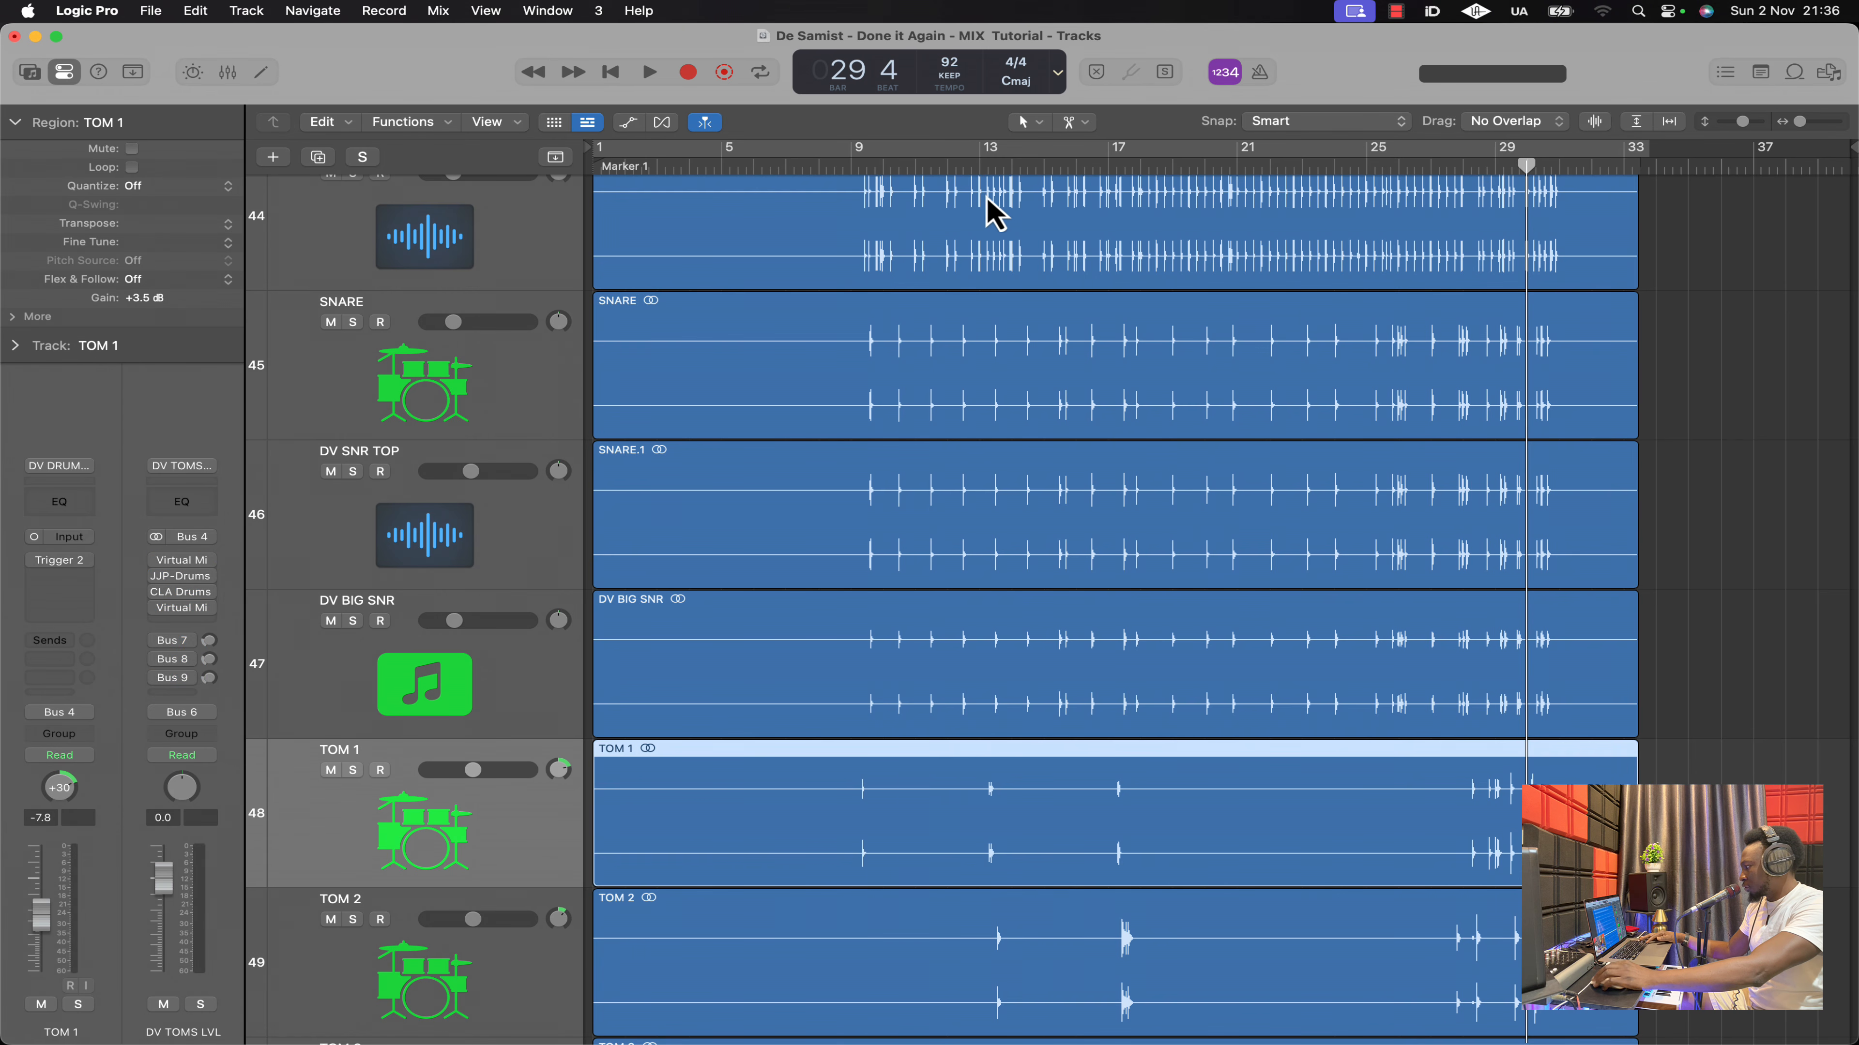
Place the playhead at bar 13, solo TOM 1, and play its hits without processing
left_click(969, 170)
left_click(977, 167)
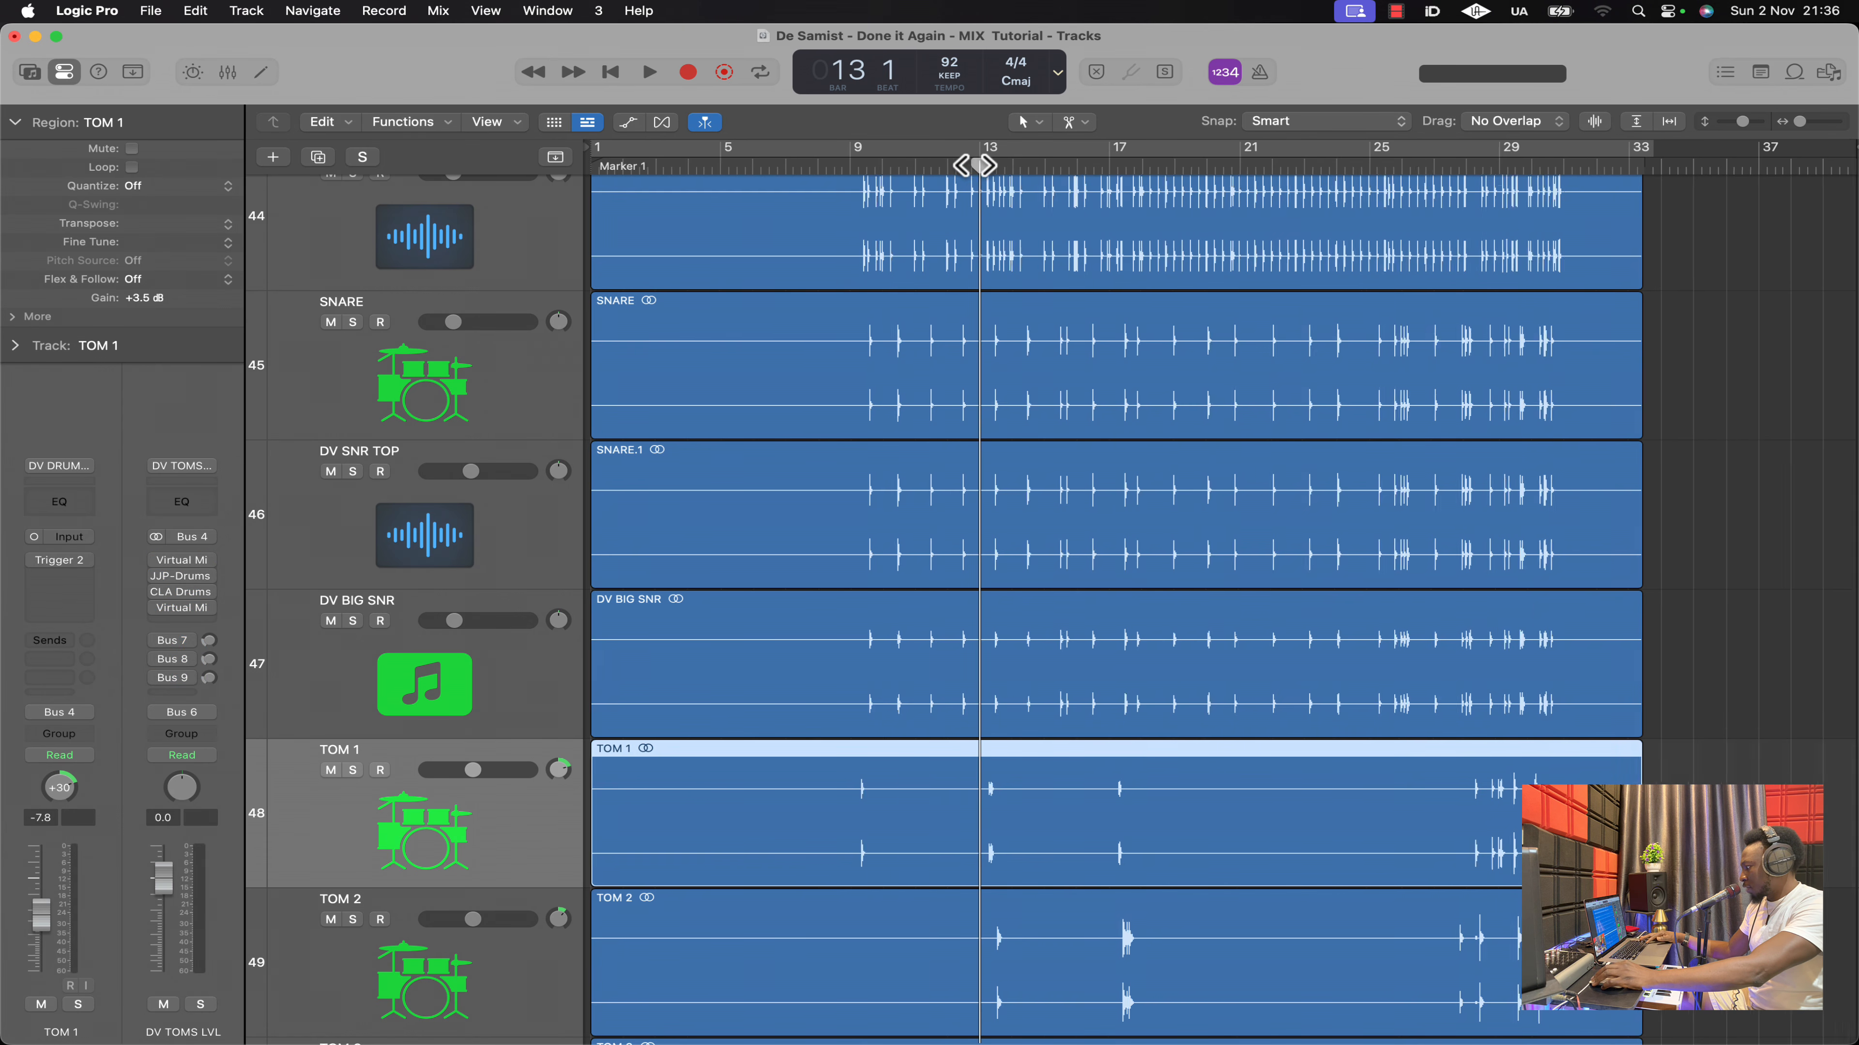
key("super+Right")
key("super+Right")
key("super+Right")
key("super+Right")
key("super+Right")
key("super+Right")
scroll(971, 166, "right", 3)
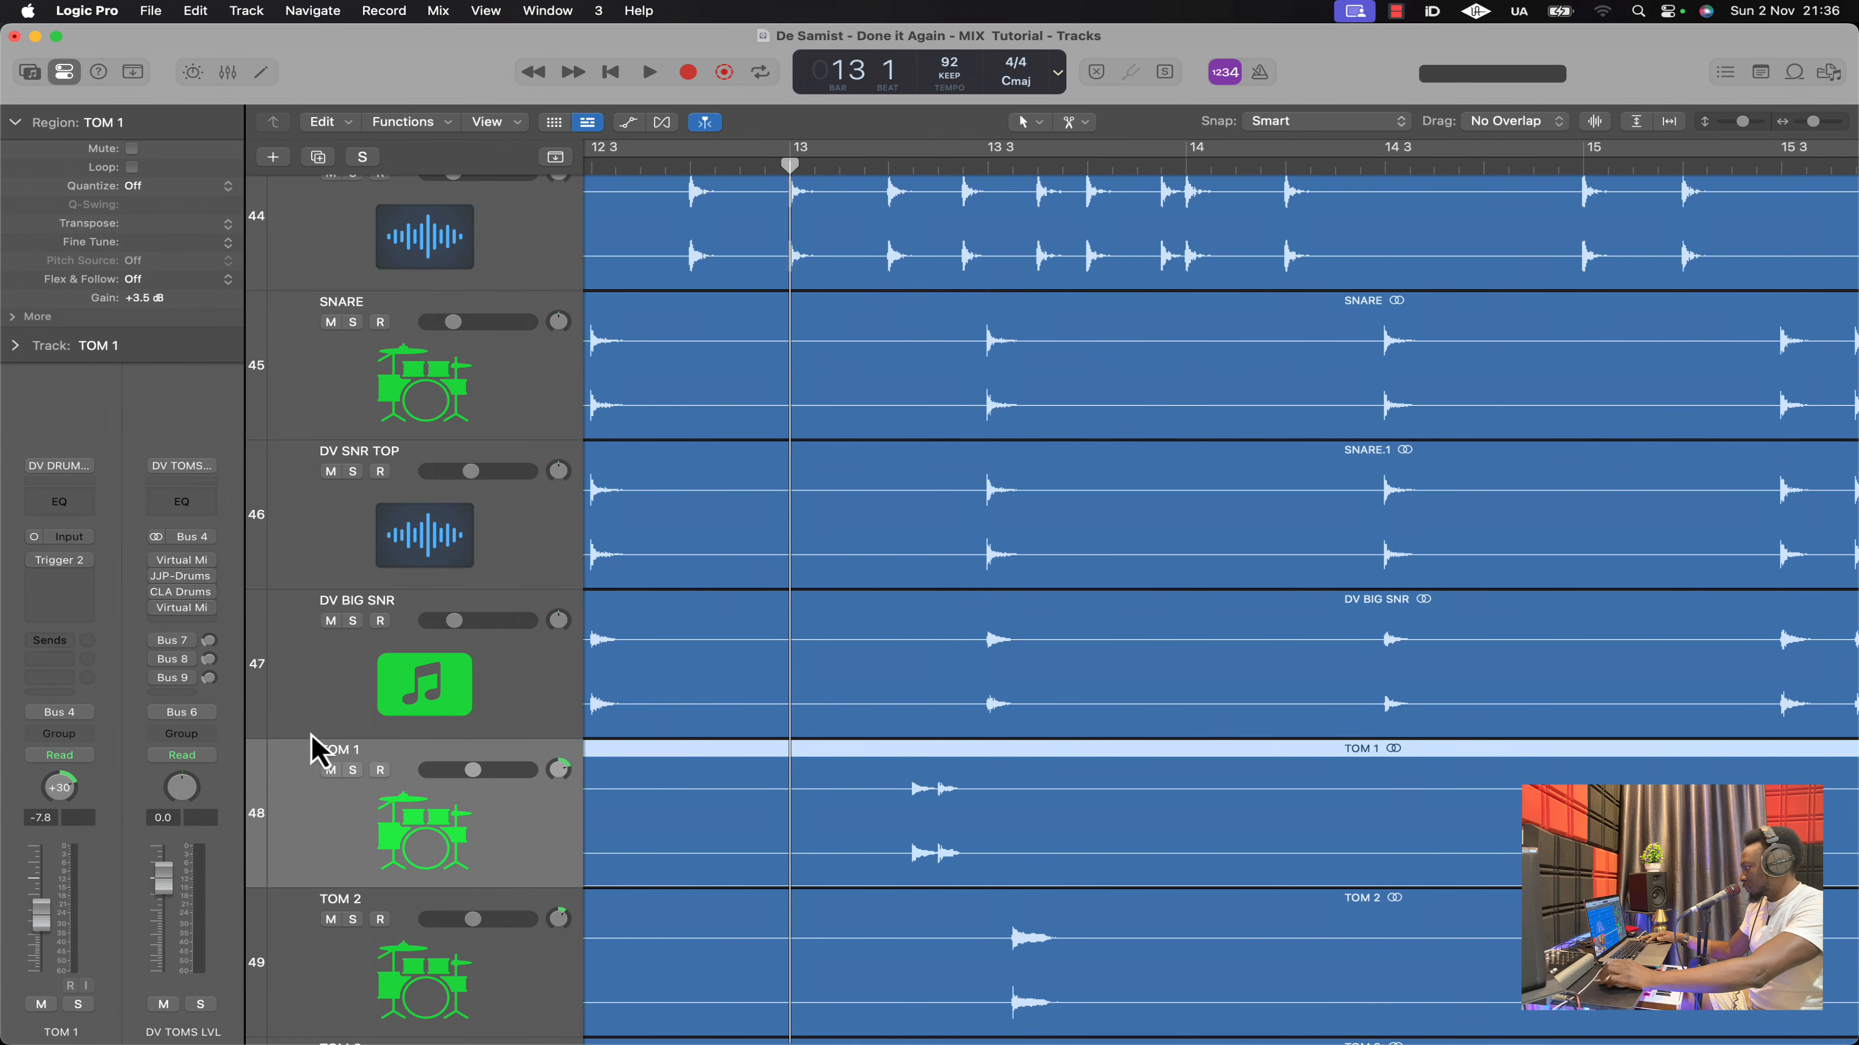
left_click(353, 770)
key("space")
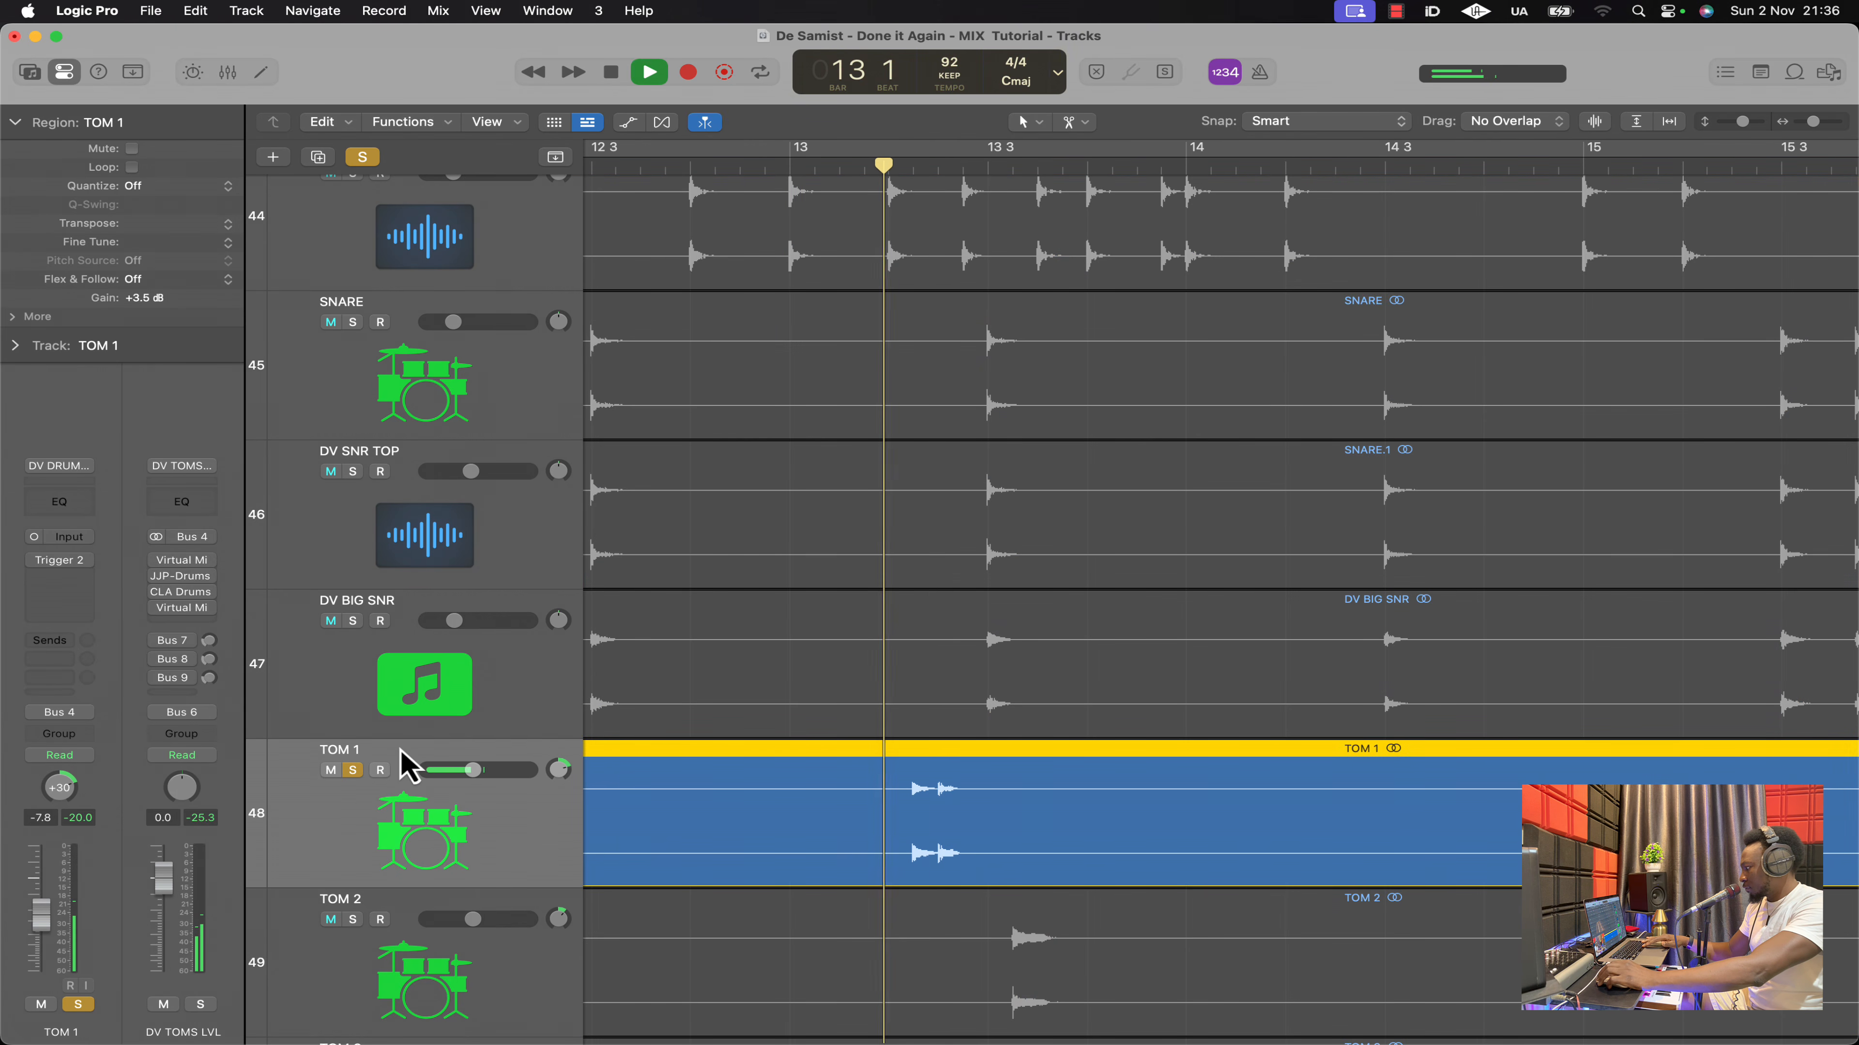
key("space")
Turn Trigger 2 back on for TOM 1 and replay its hits from just after bar 13
mouse_move(38, 568)
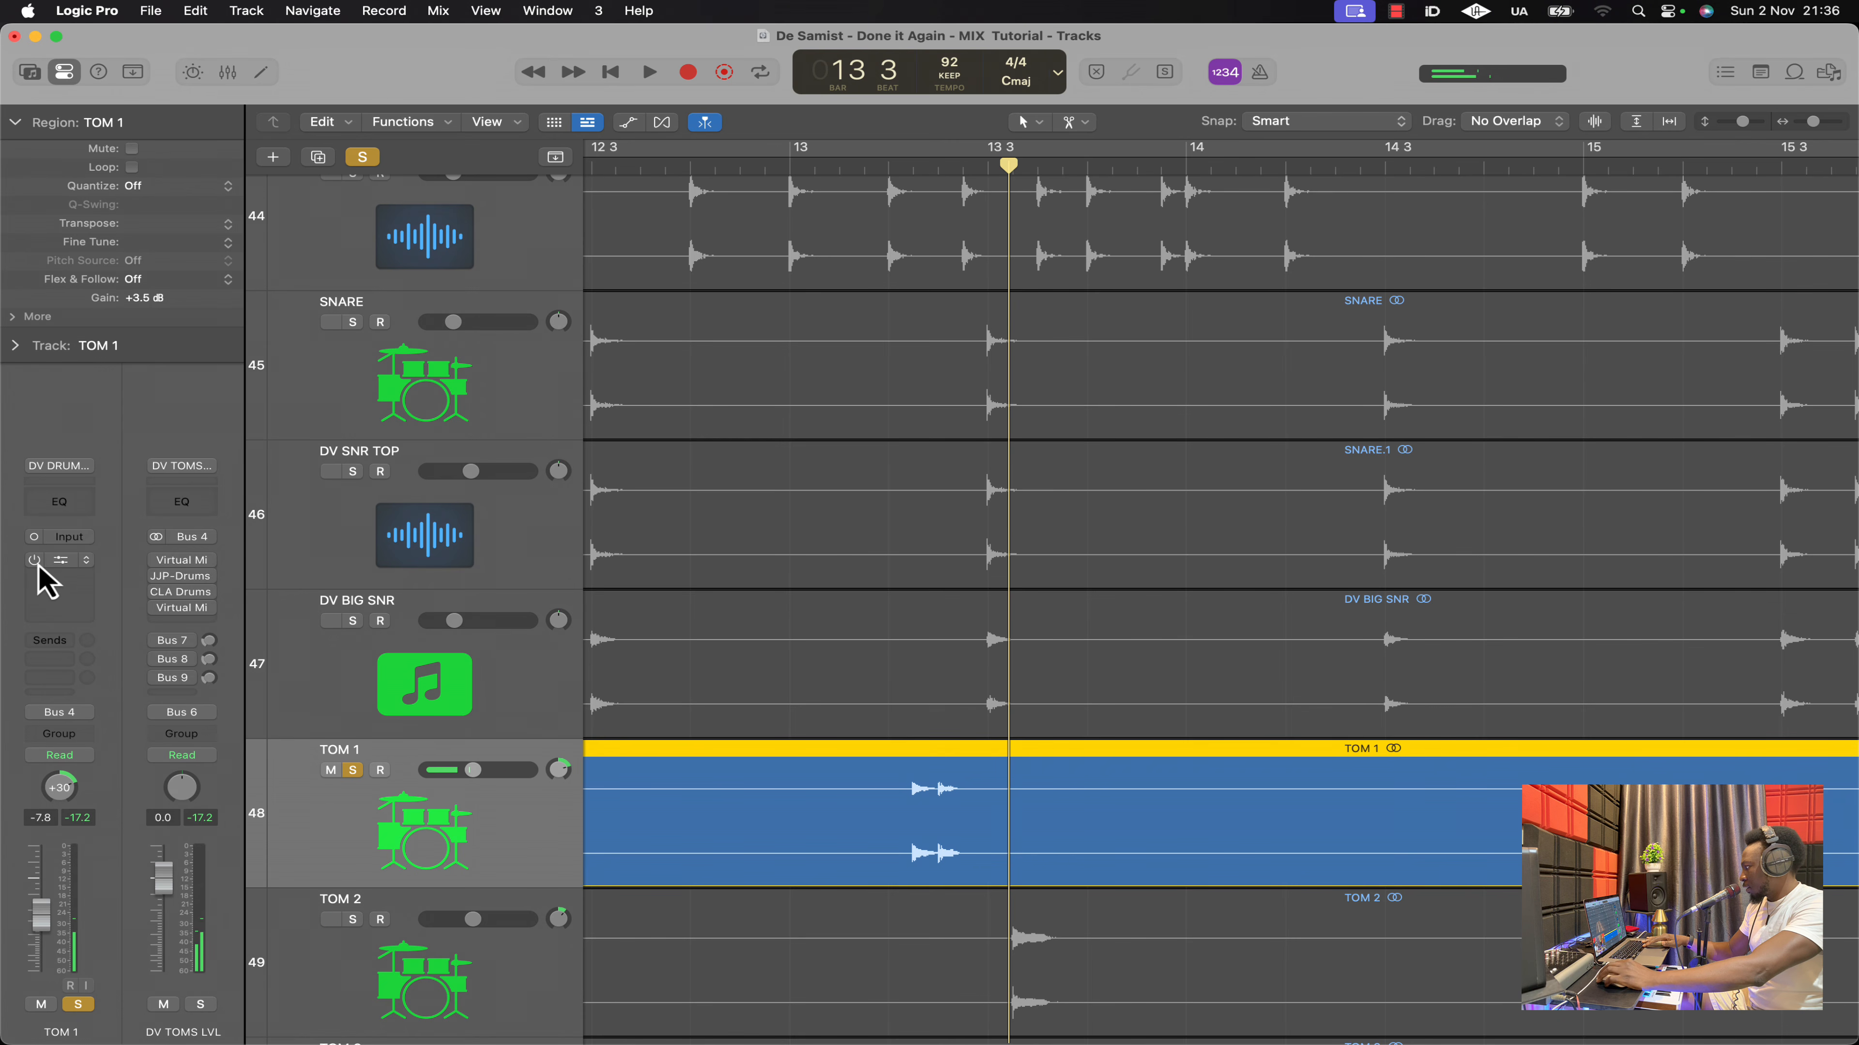
scroll(878, 292, "left", 1)
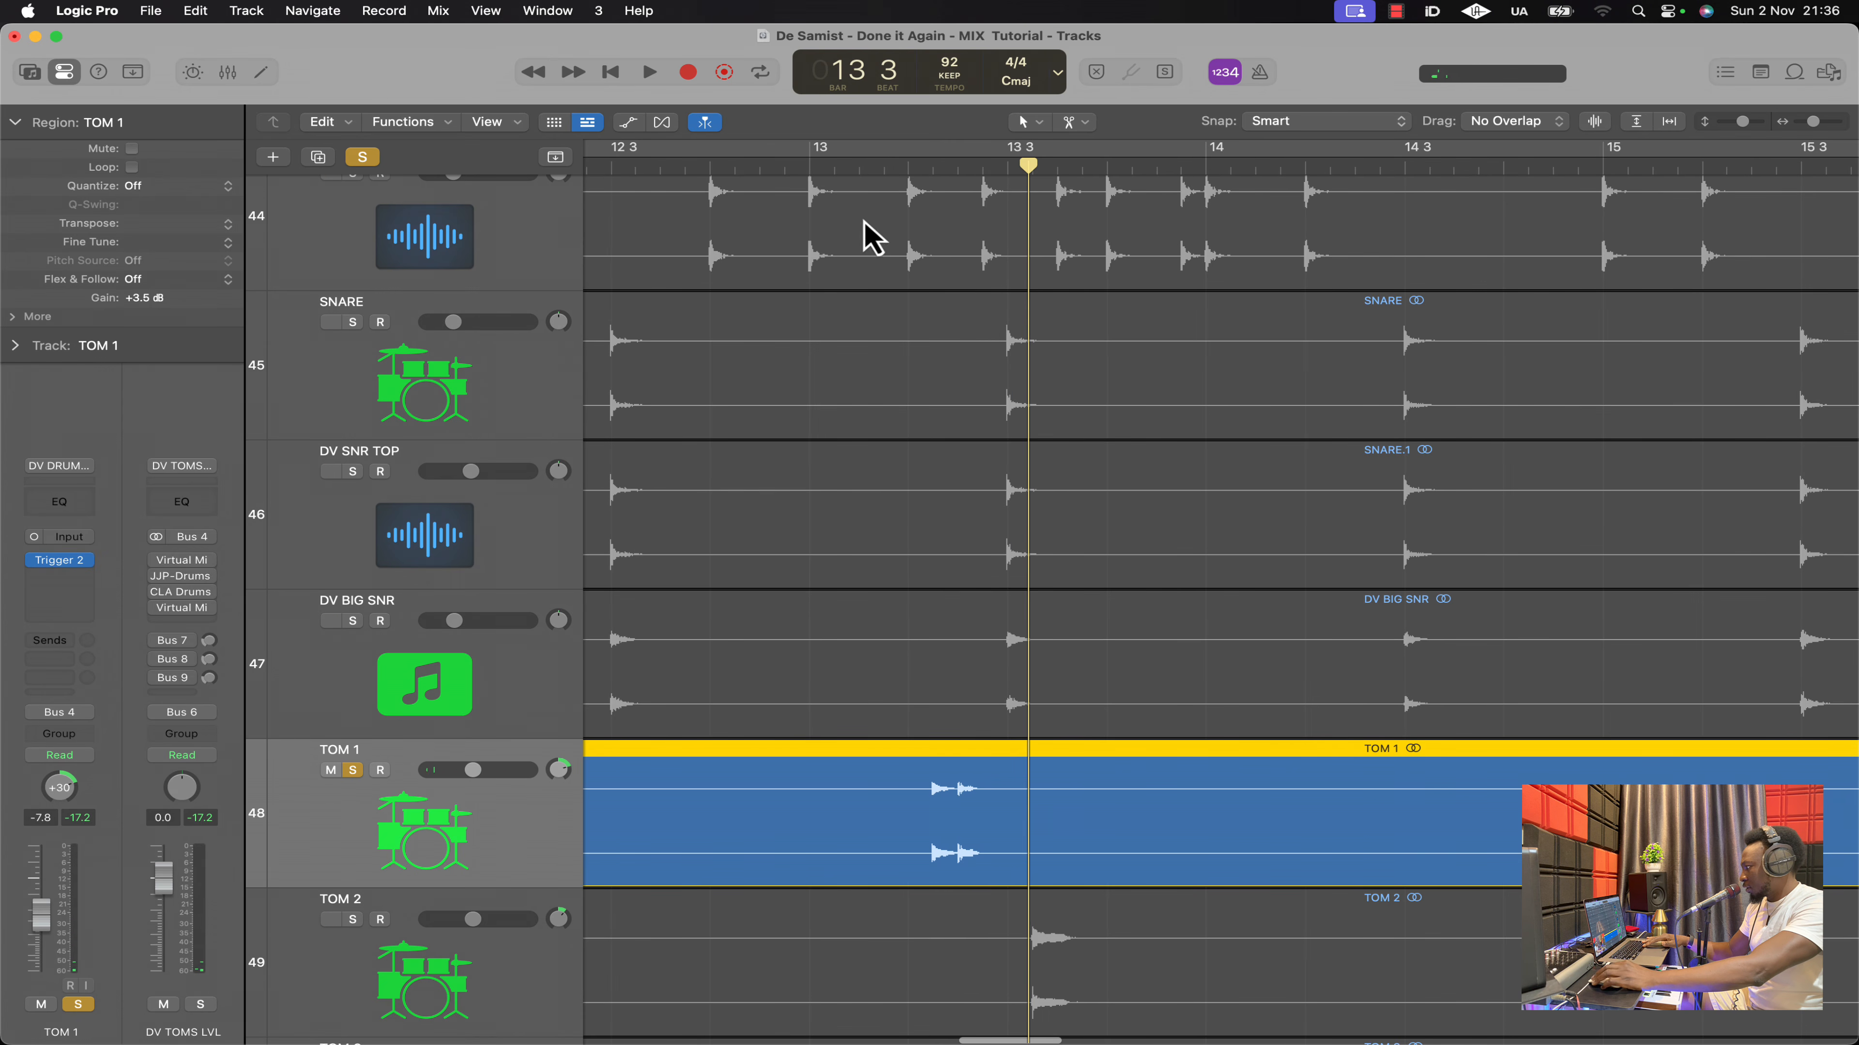
left_click(861, 172)
key("space")
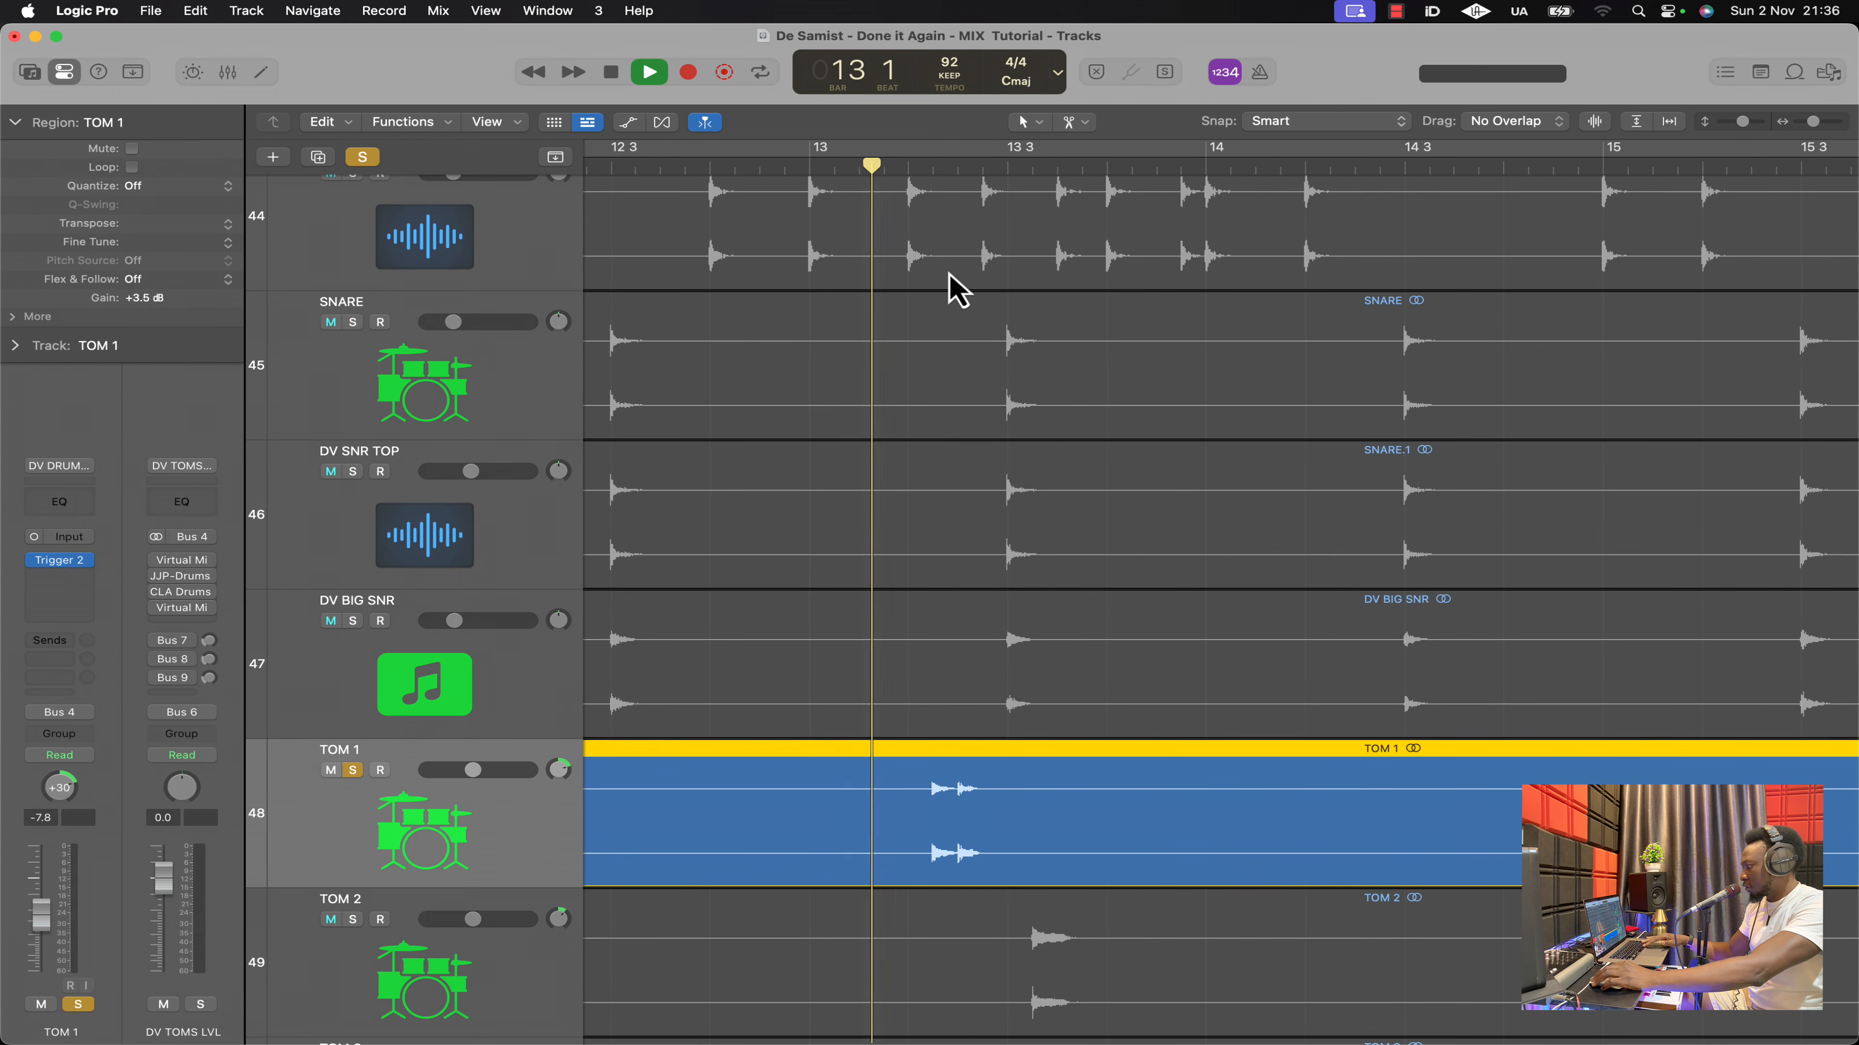
key("space")
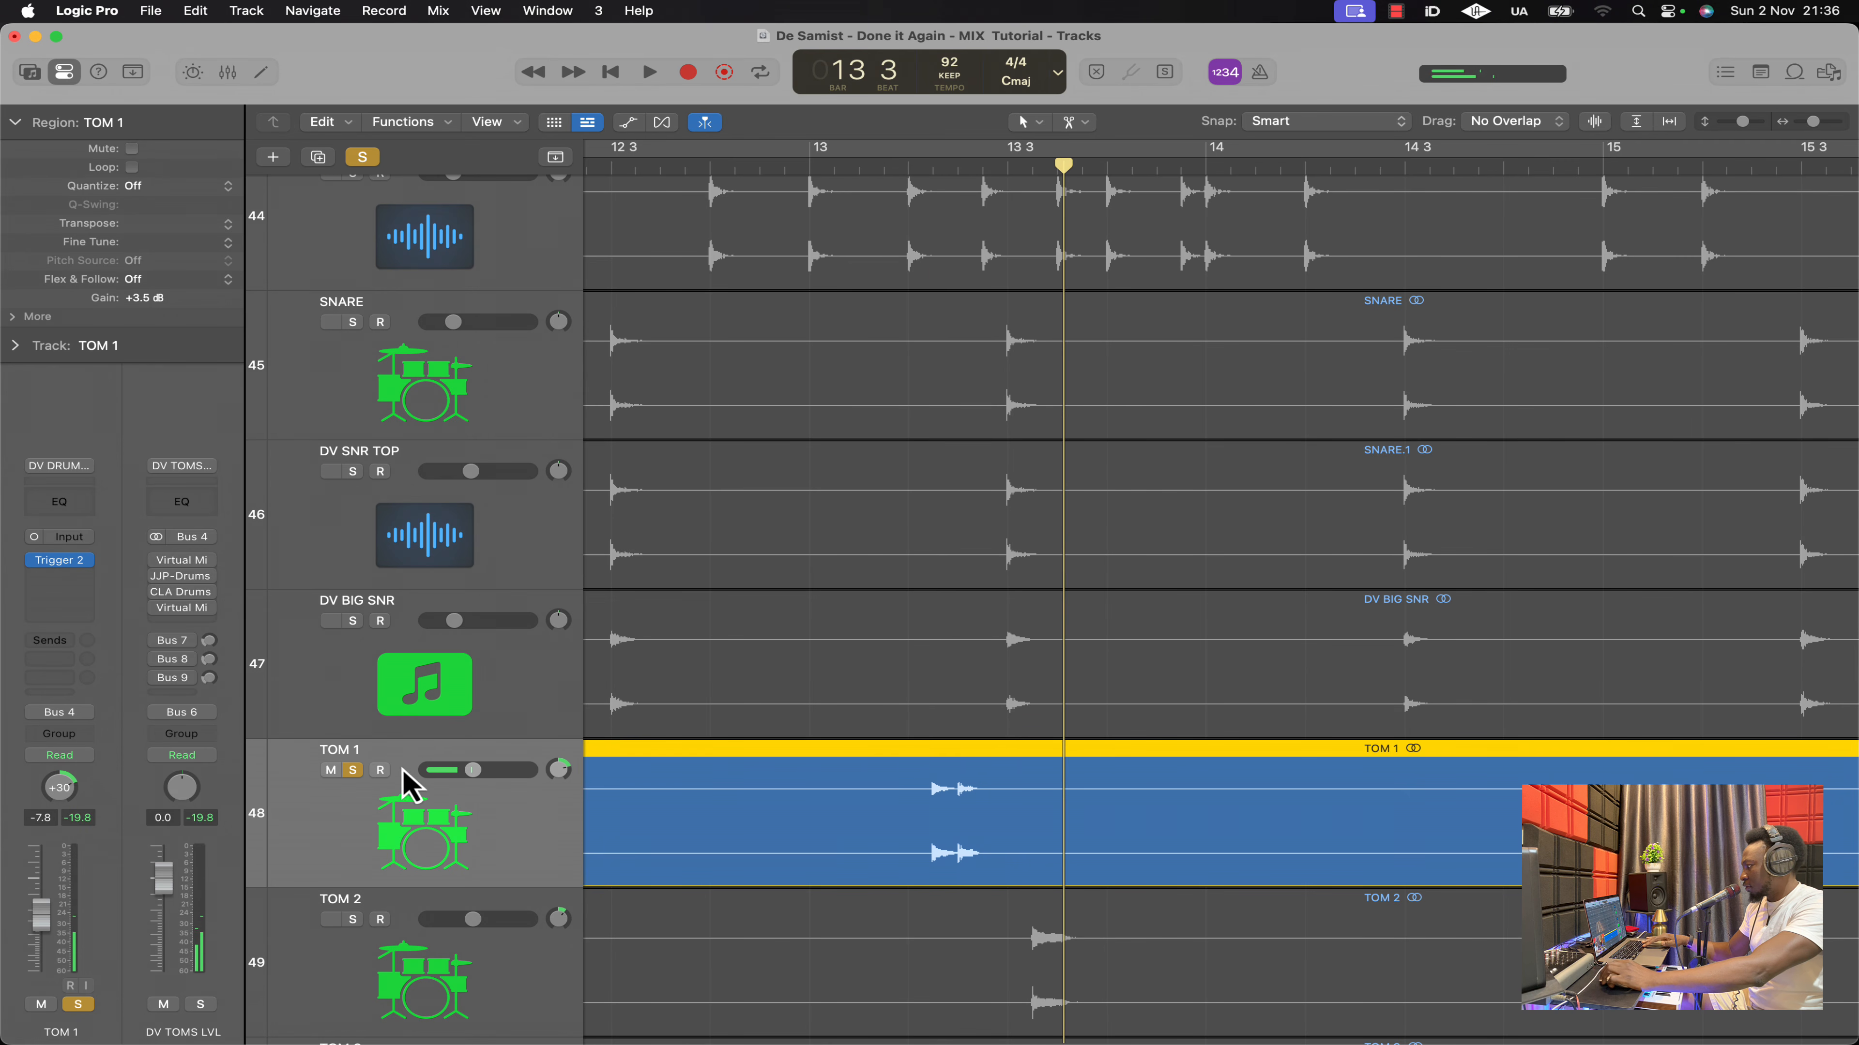
Switch solo from TOM 1 to TOM 2 and compare its bar 13 hit with Trigger 2 bypassed and enabled
scroll(453, 812, "down", 3)
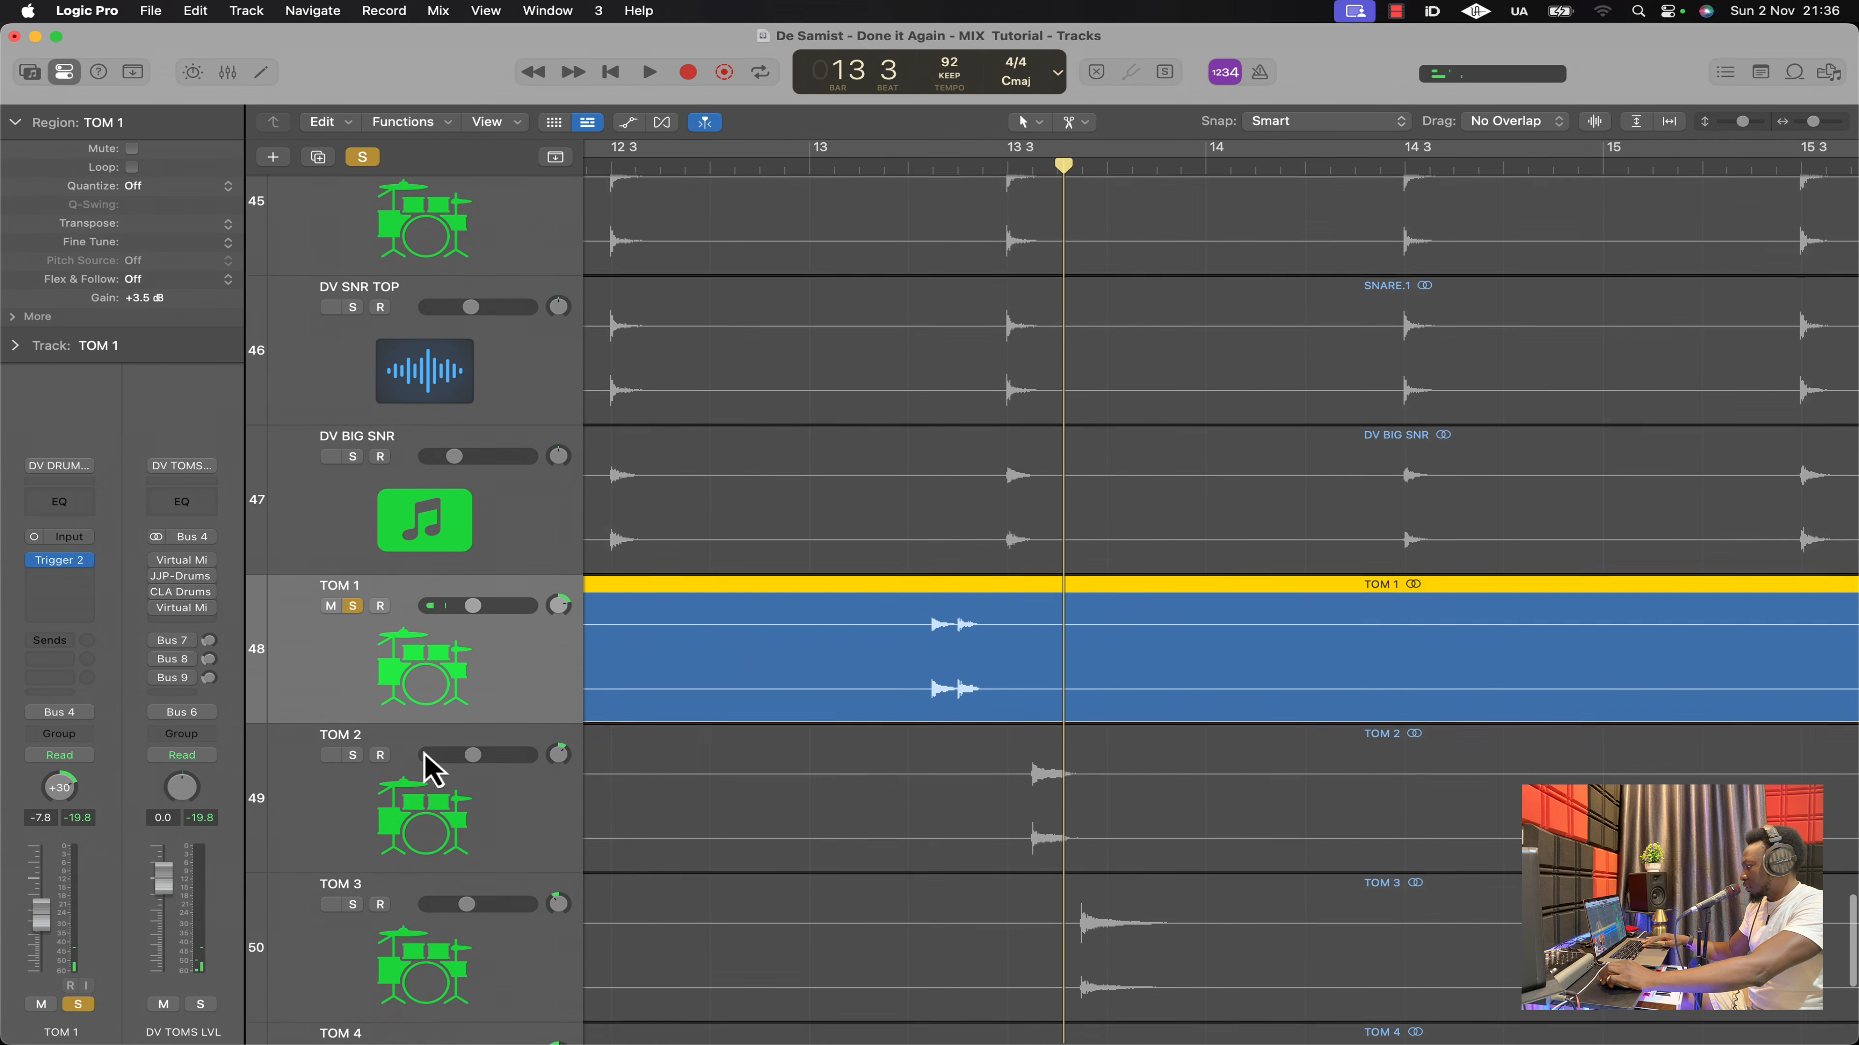
left_click(352, 754)
left_click(348, 812)
left_click(982, 167)
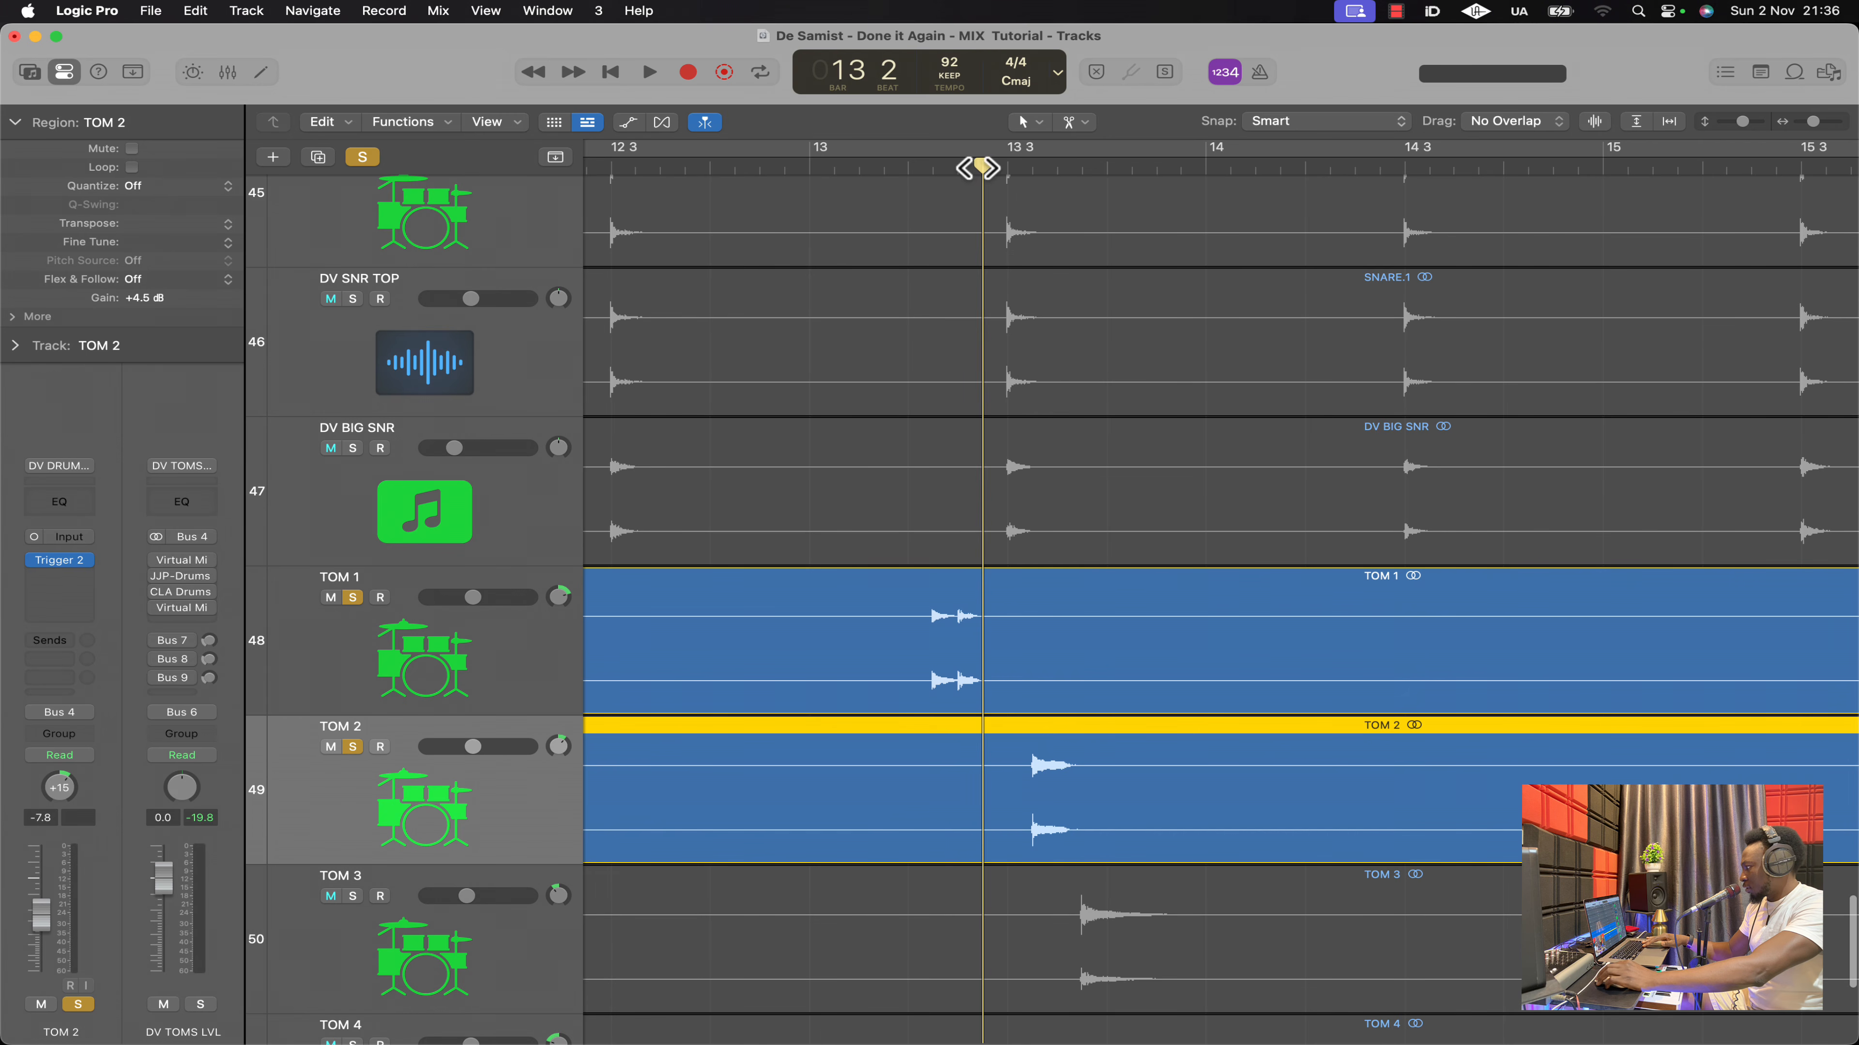
left_click(353, 597)
mouse_move(35, 561)
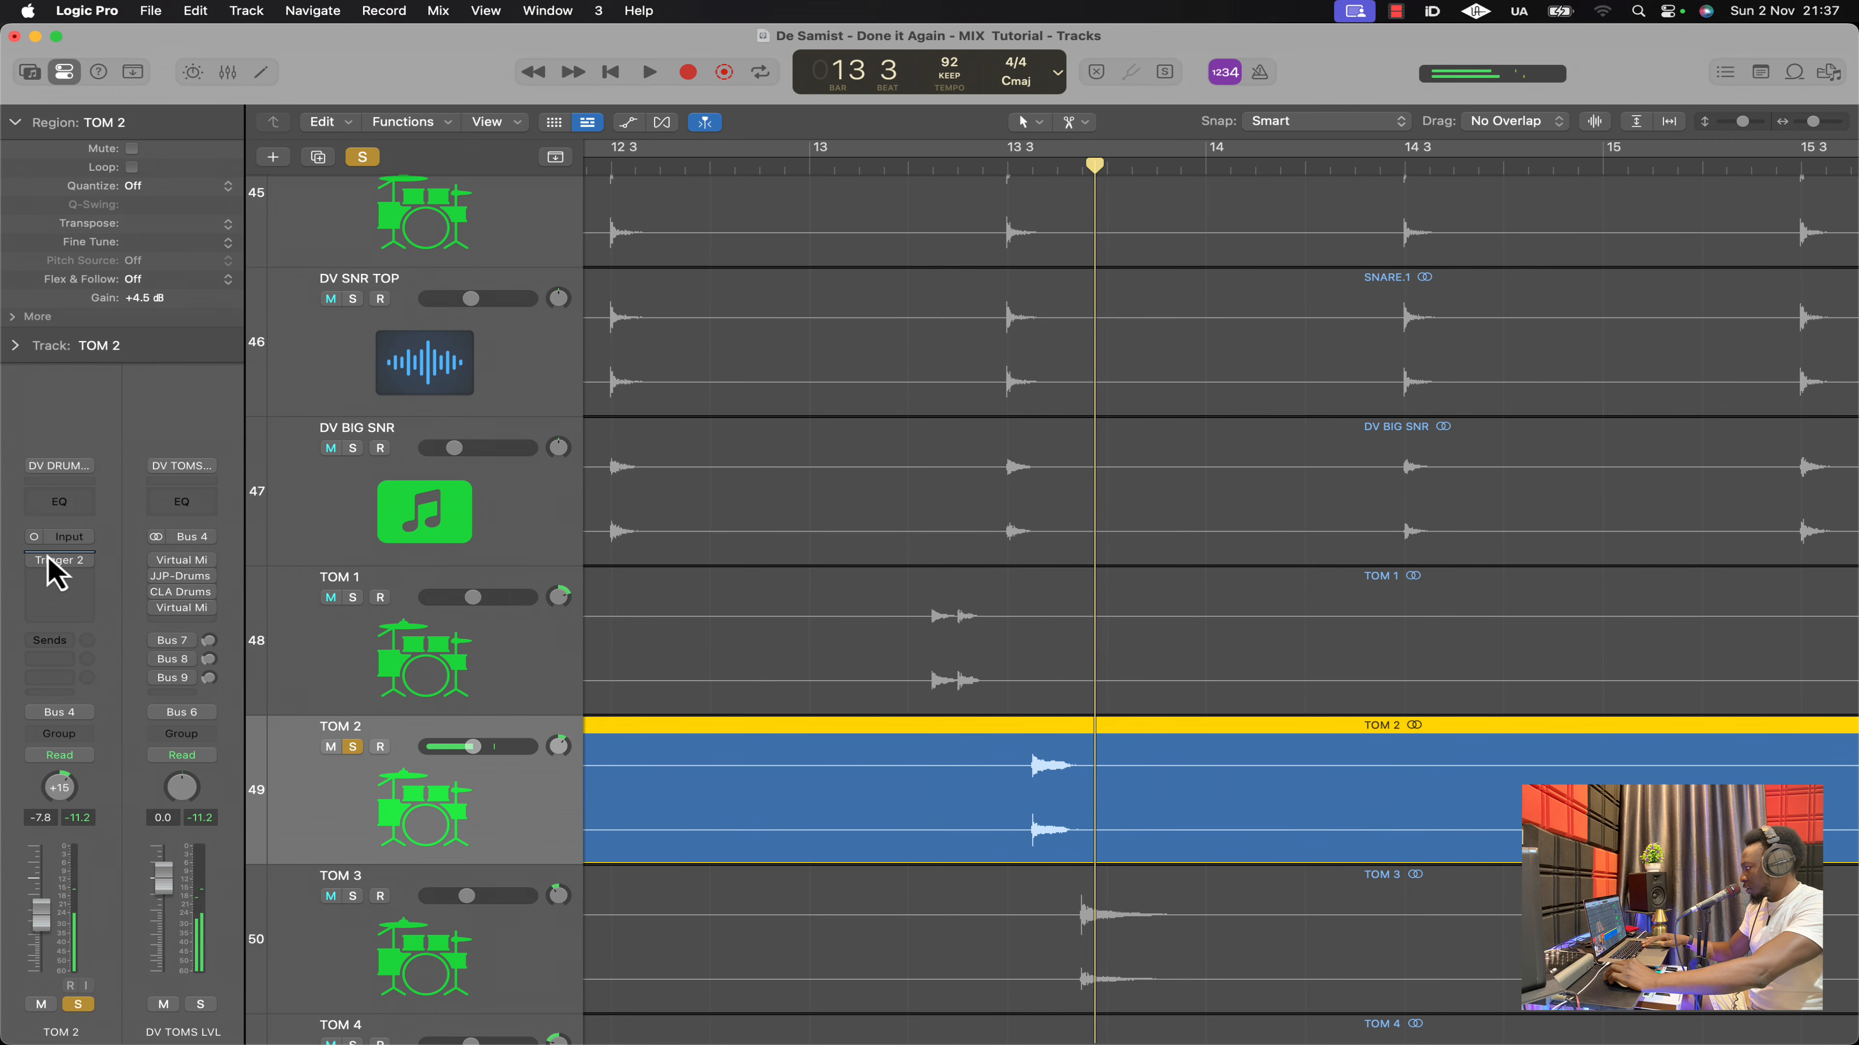
left_click(927, 166)
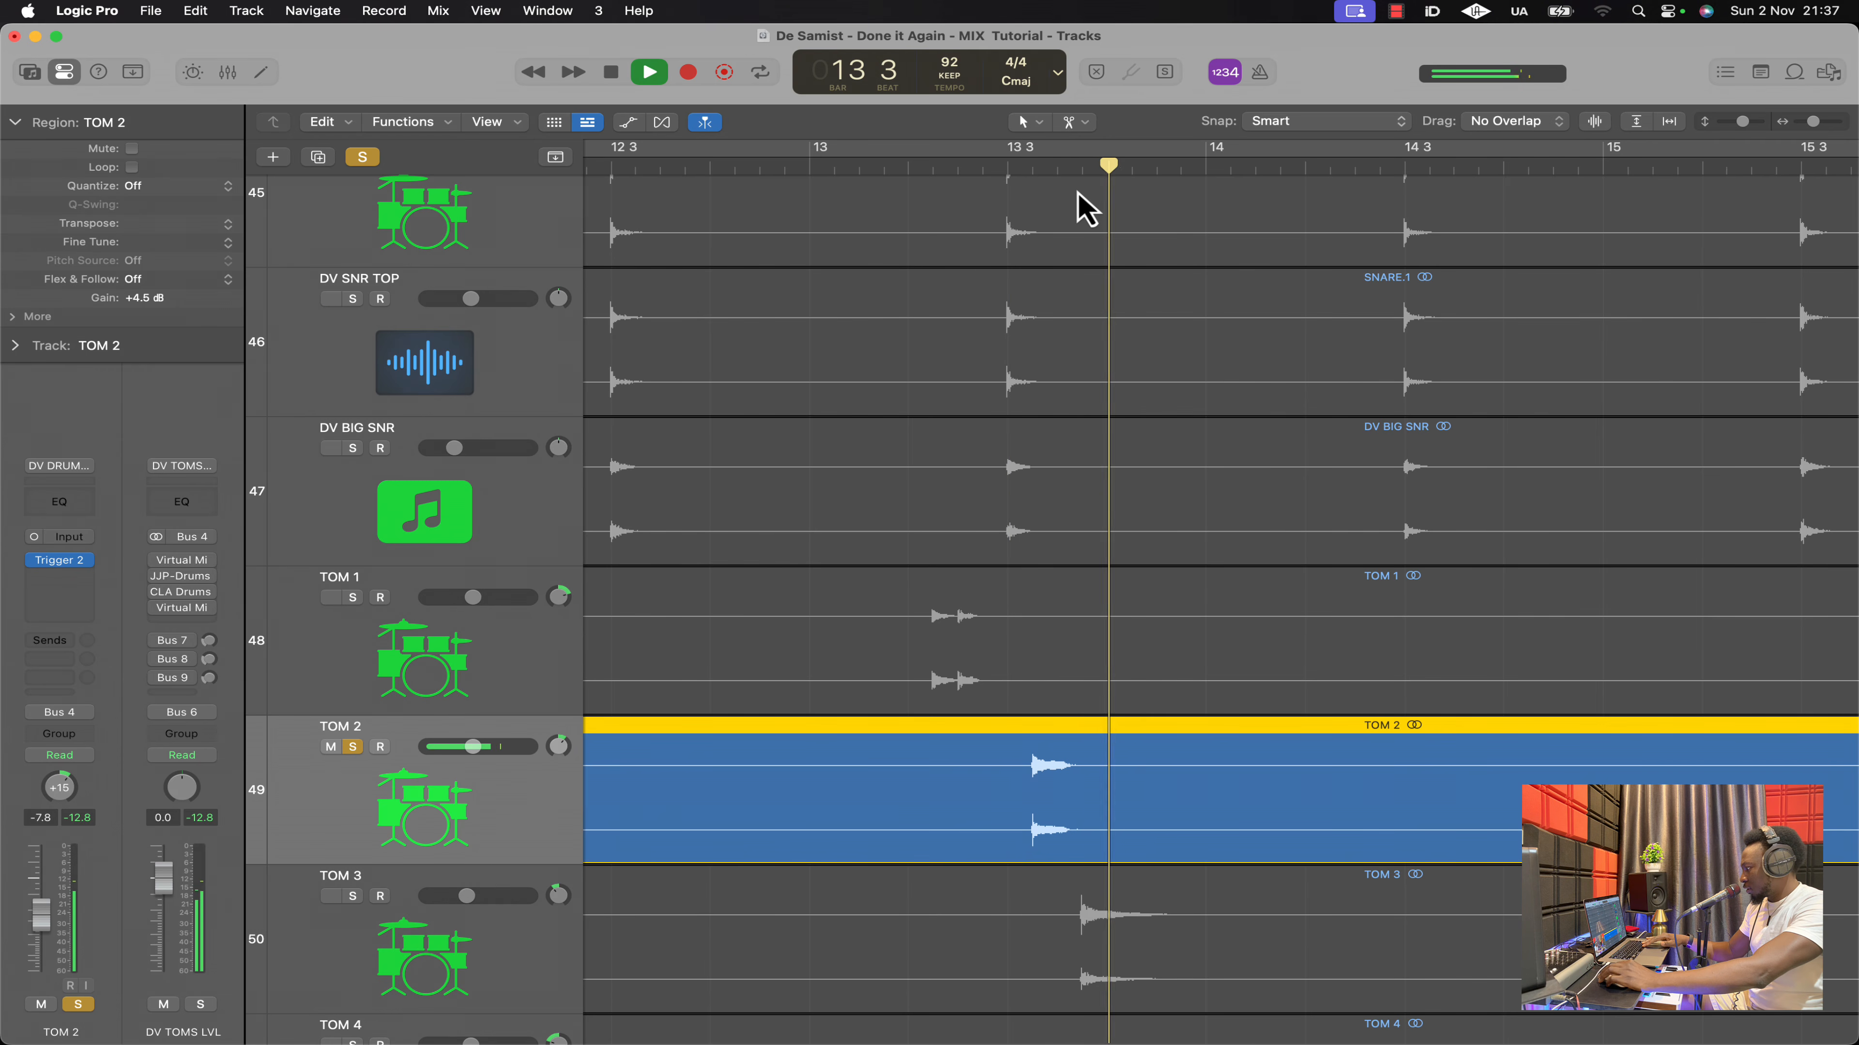
Solo TOM 1 together with TOM 2 and play their hits from just after bar 13
left_click(378, 623, "shift")
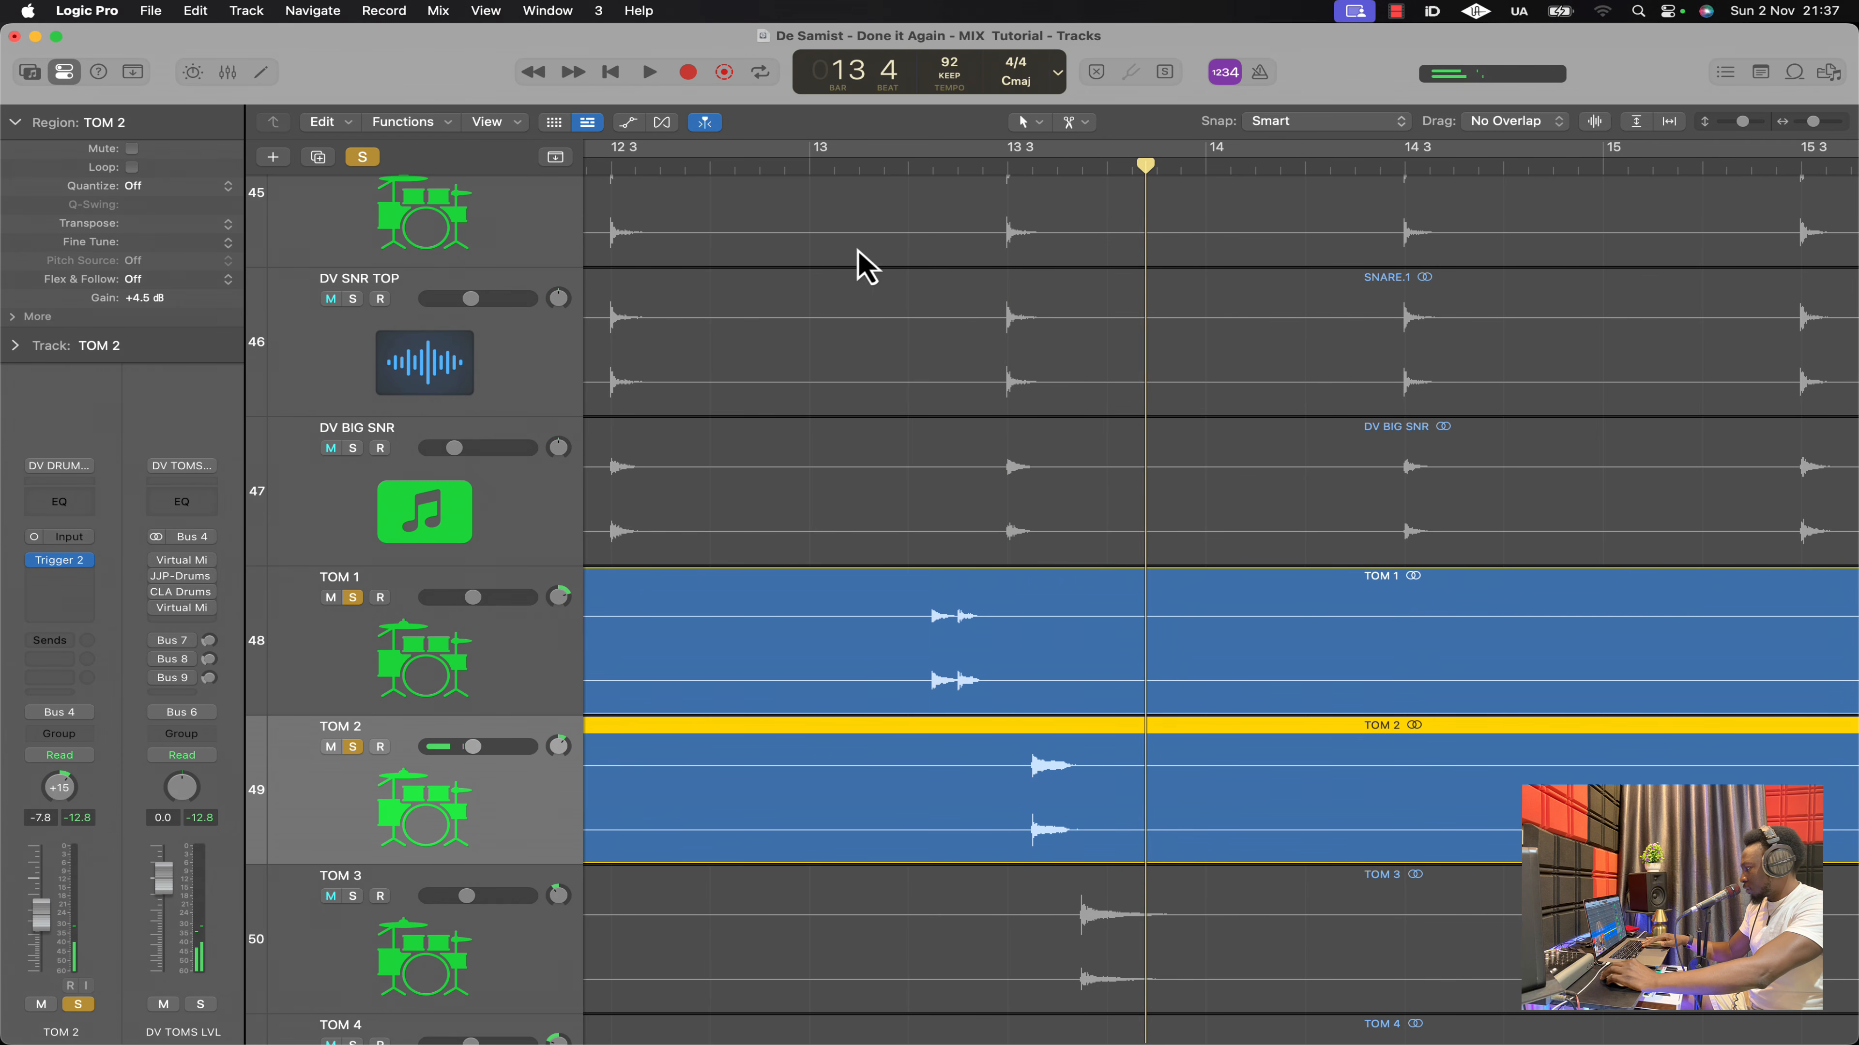
double_click(882, 168)
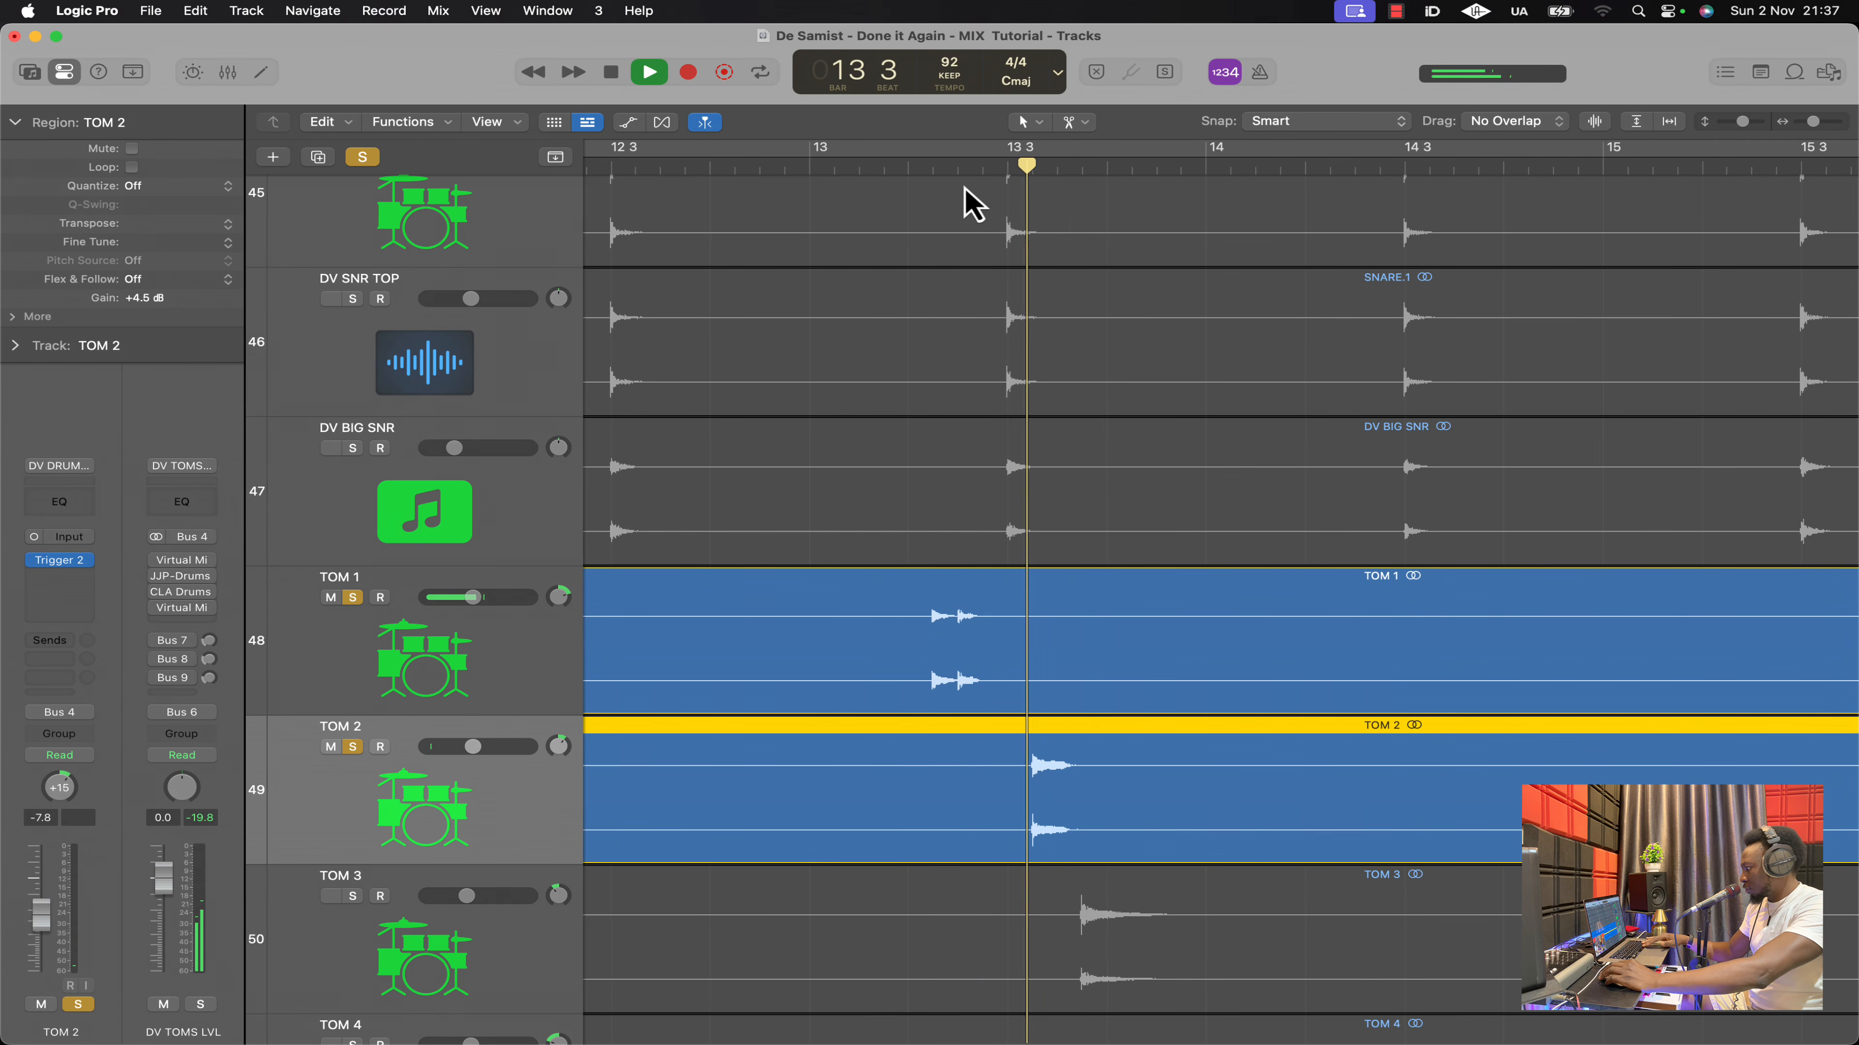
key("space")
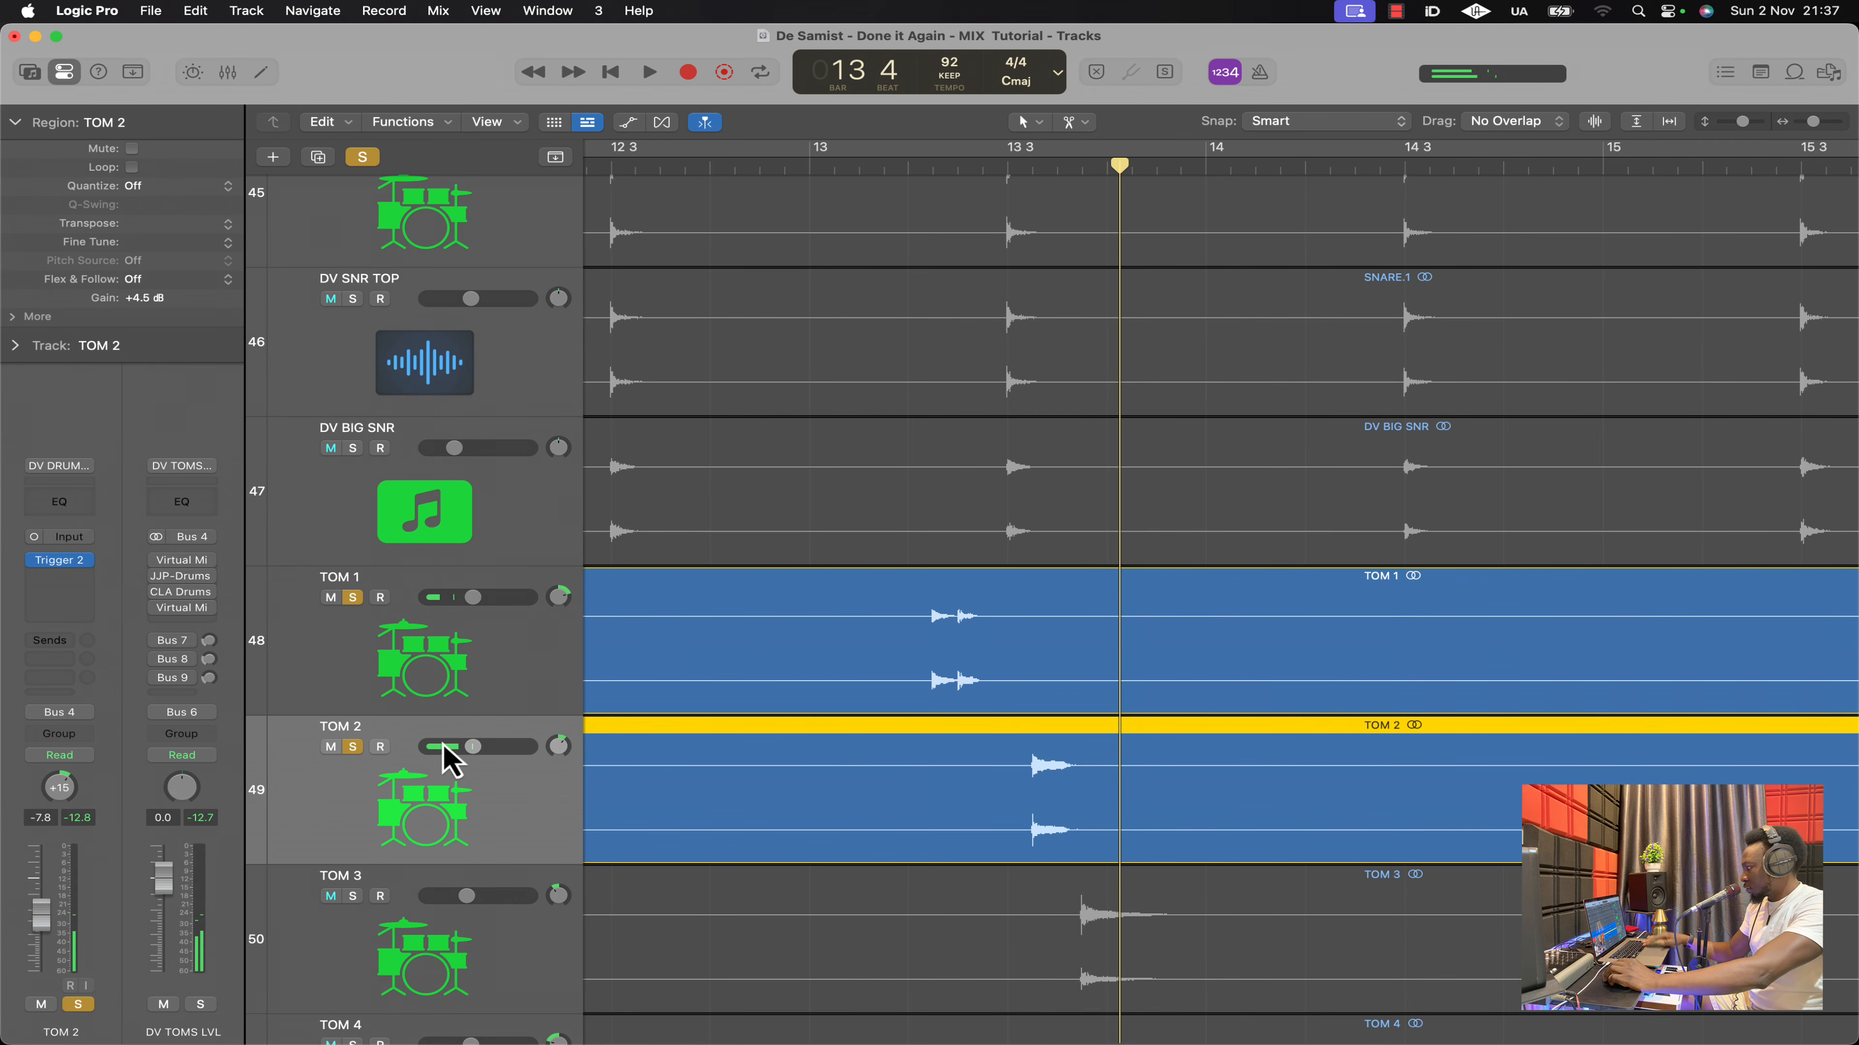
Add TOM 3 and TOM 4 to the solo so that all four toms are soloed
scroll(662, 711, "down", 5)
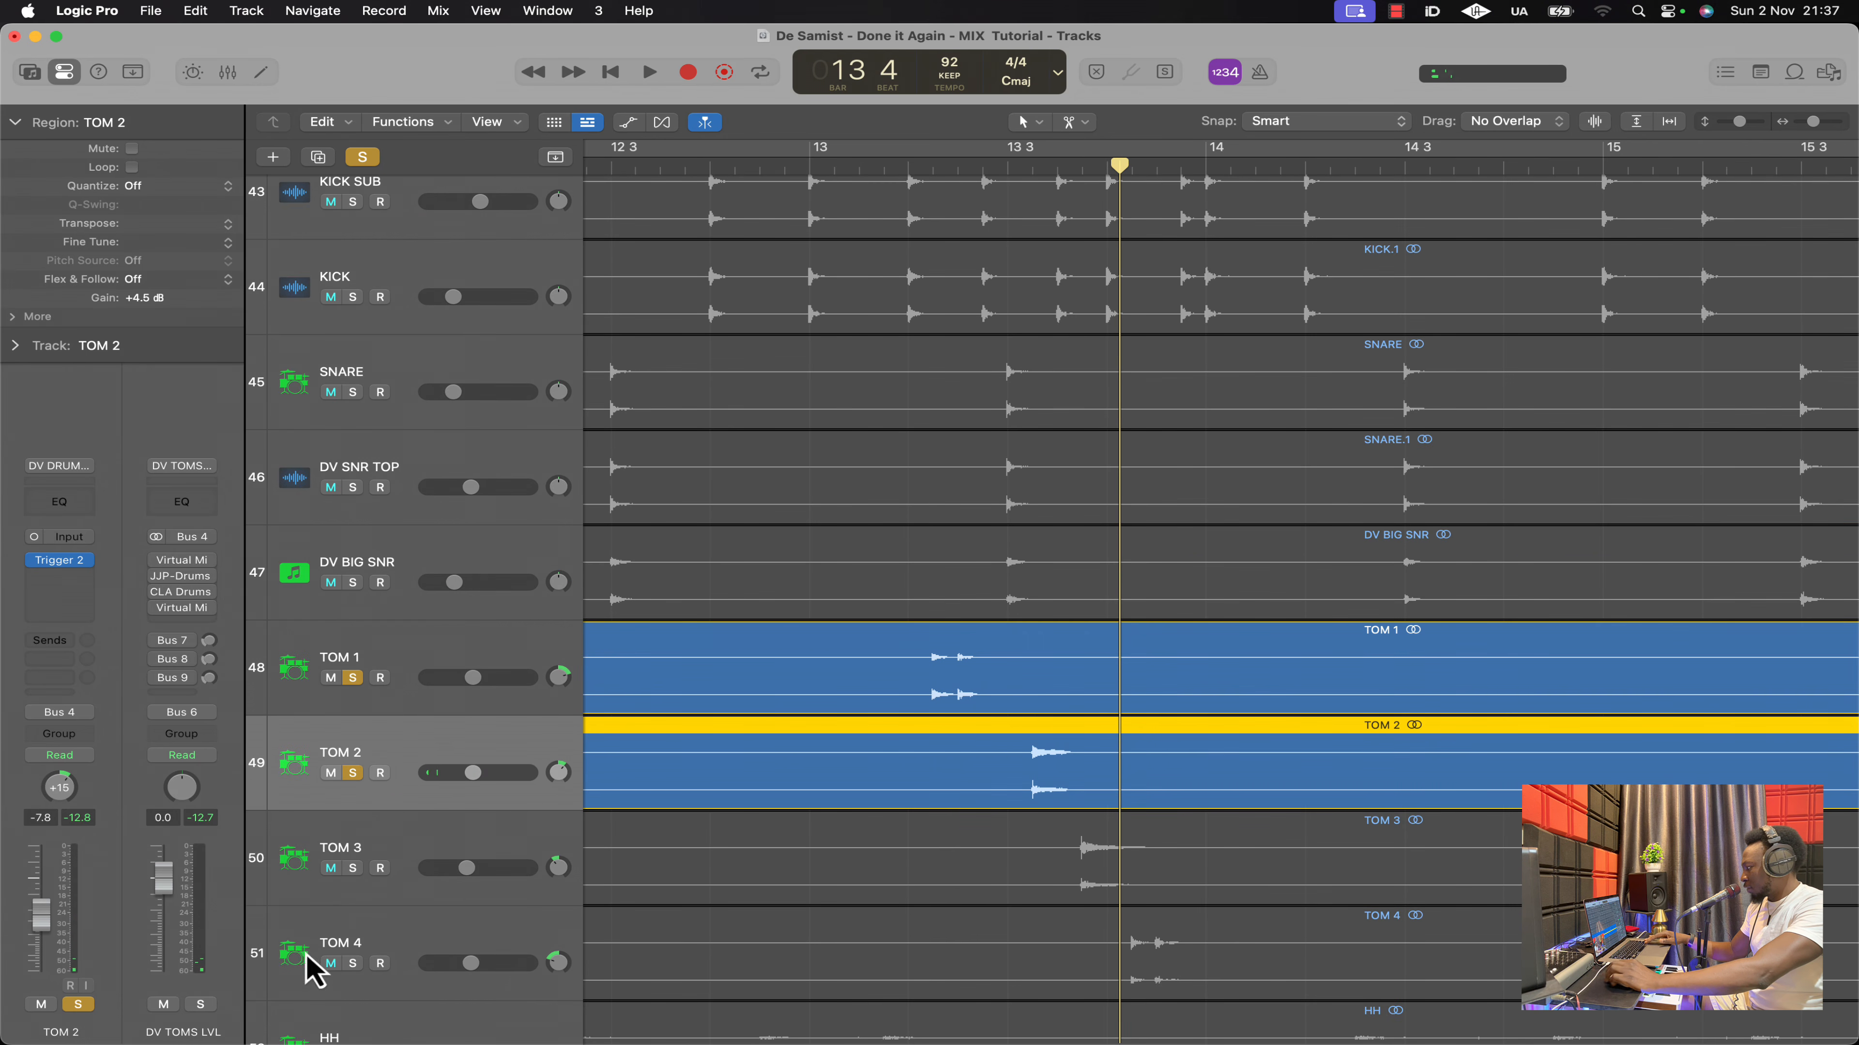
left_click(353, 869)
left_click(353, 964)
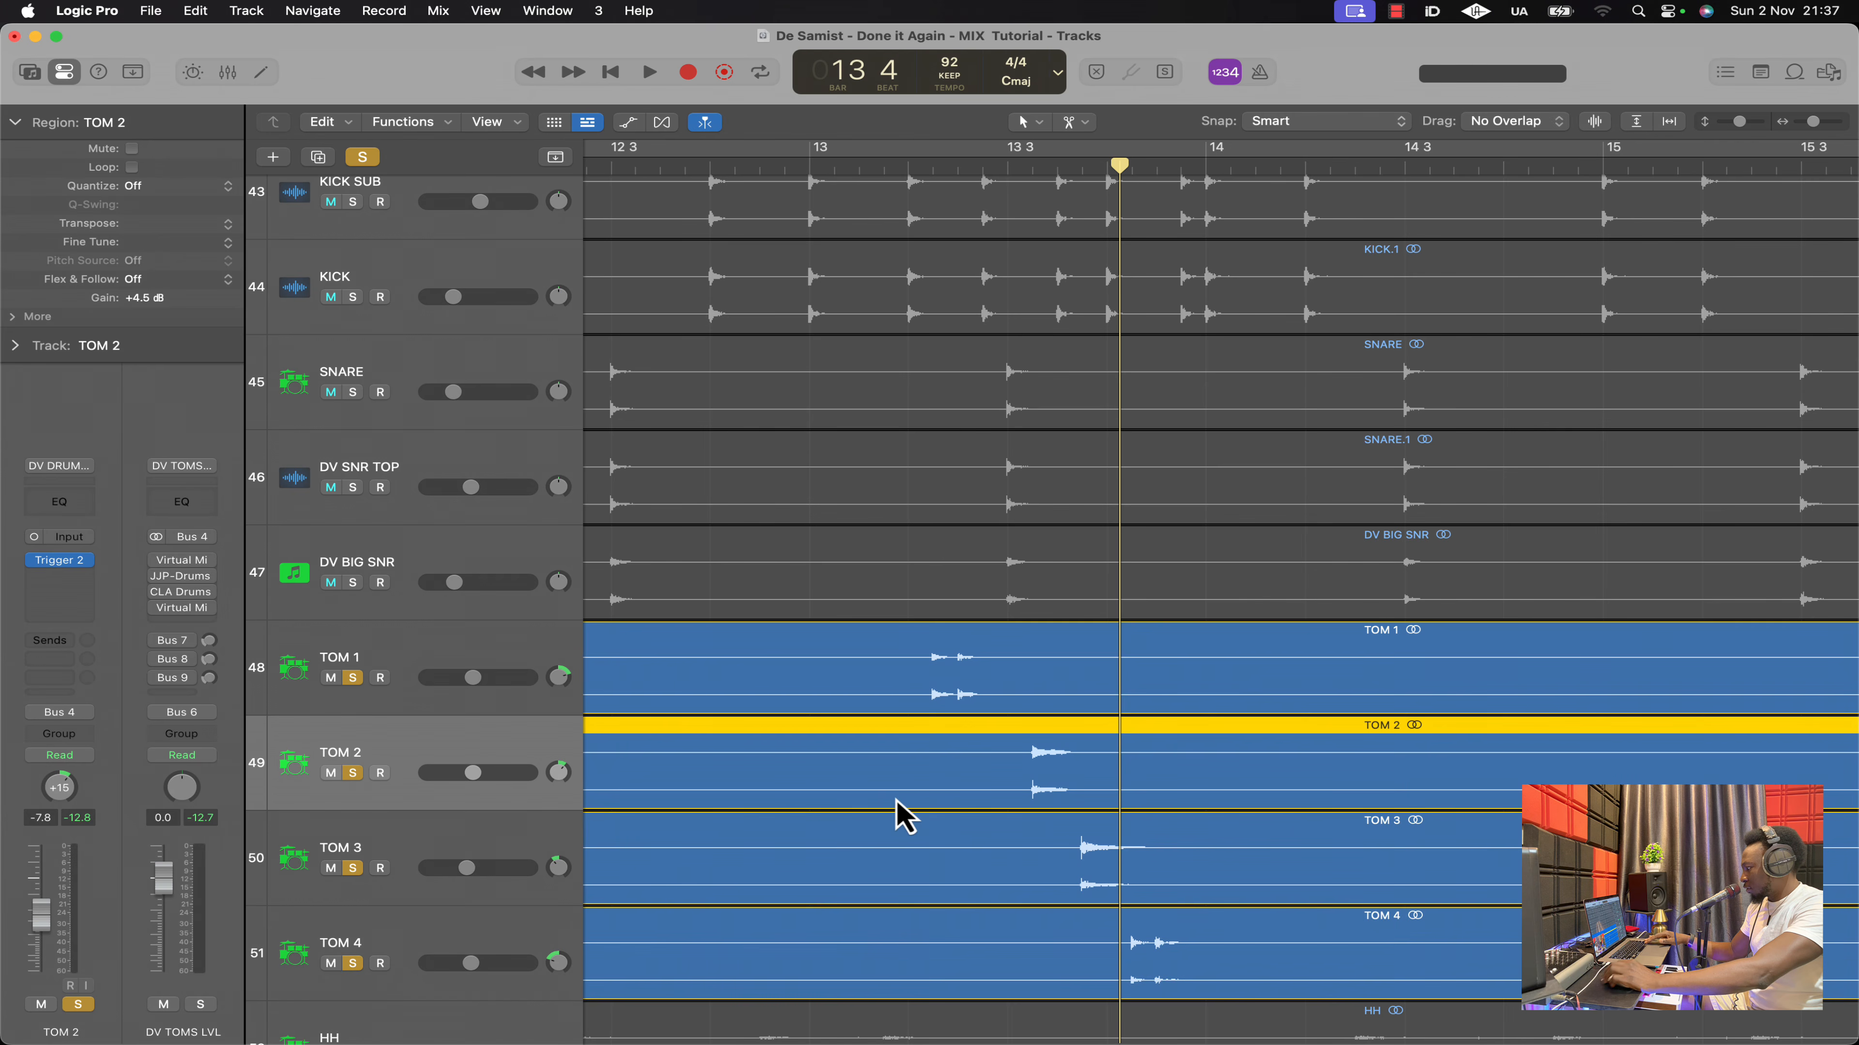
scroll(892, 818, "down", 3)
scroll(904, 816, "down", 3)
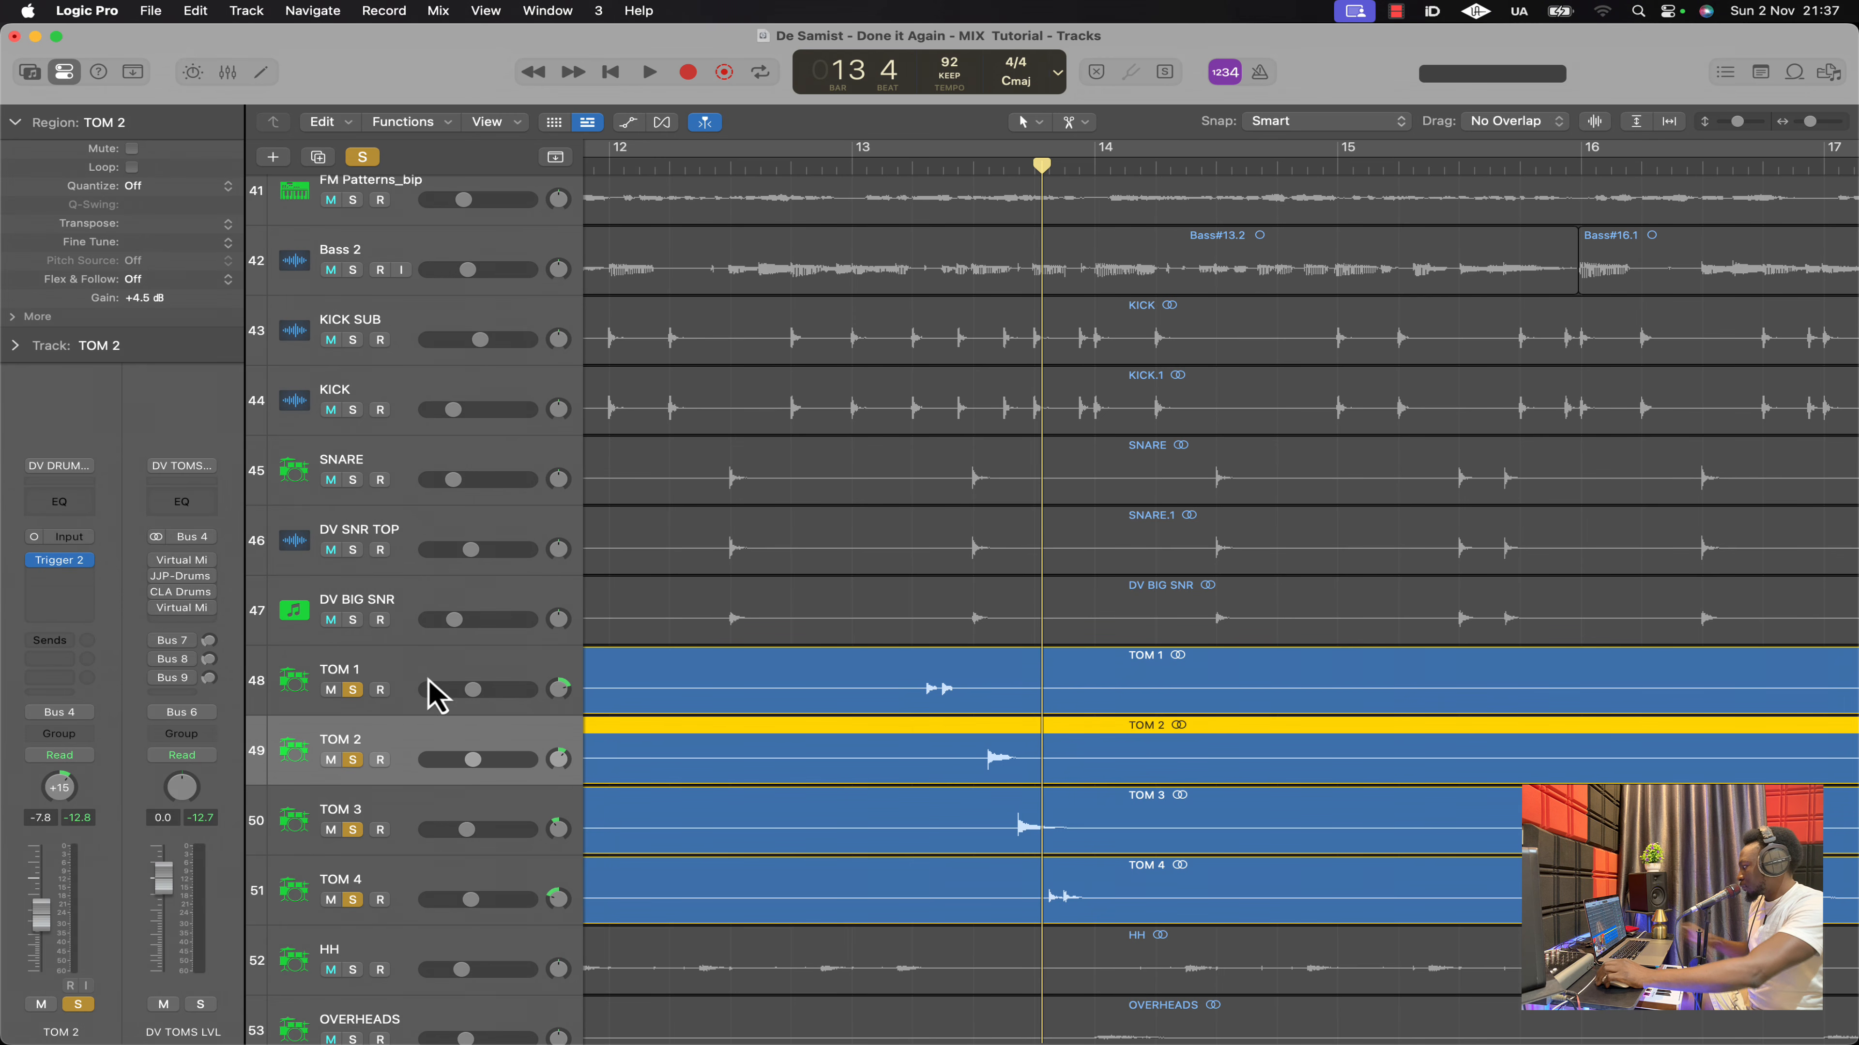
Turn the four bypassed plug-ins on the DV TOMS LVL bus back on
key("super+Up")
key("super+Up")
key("super+Up")
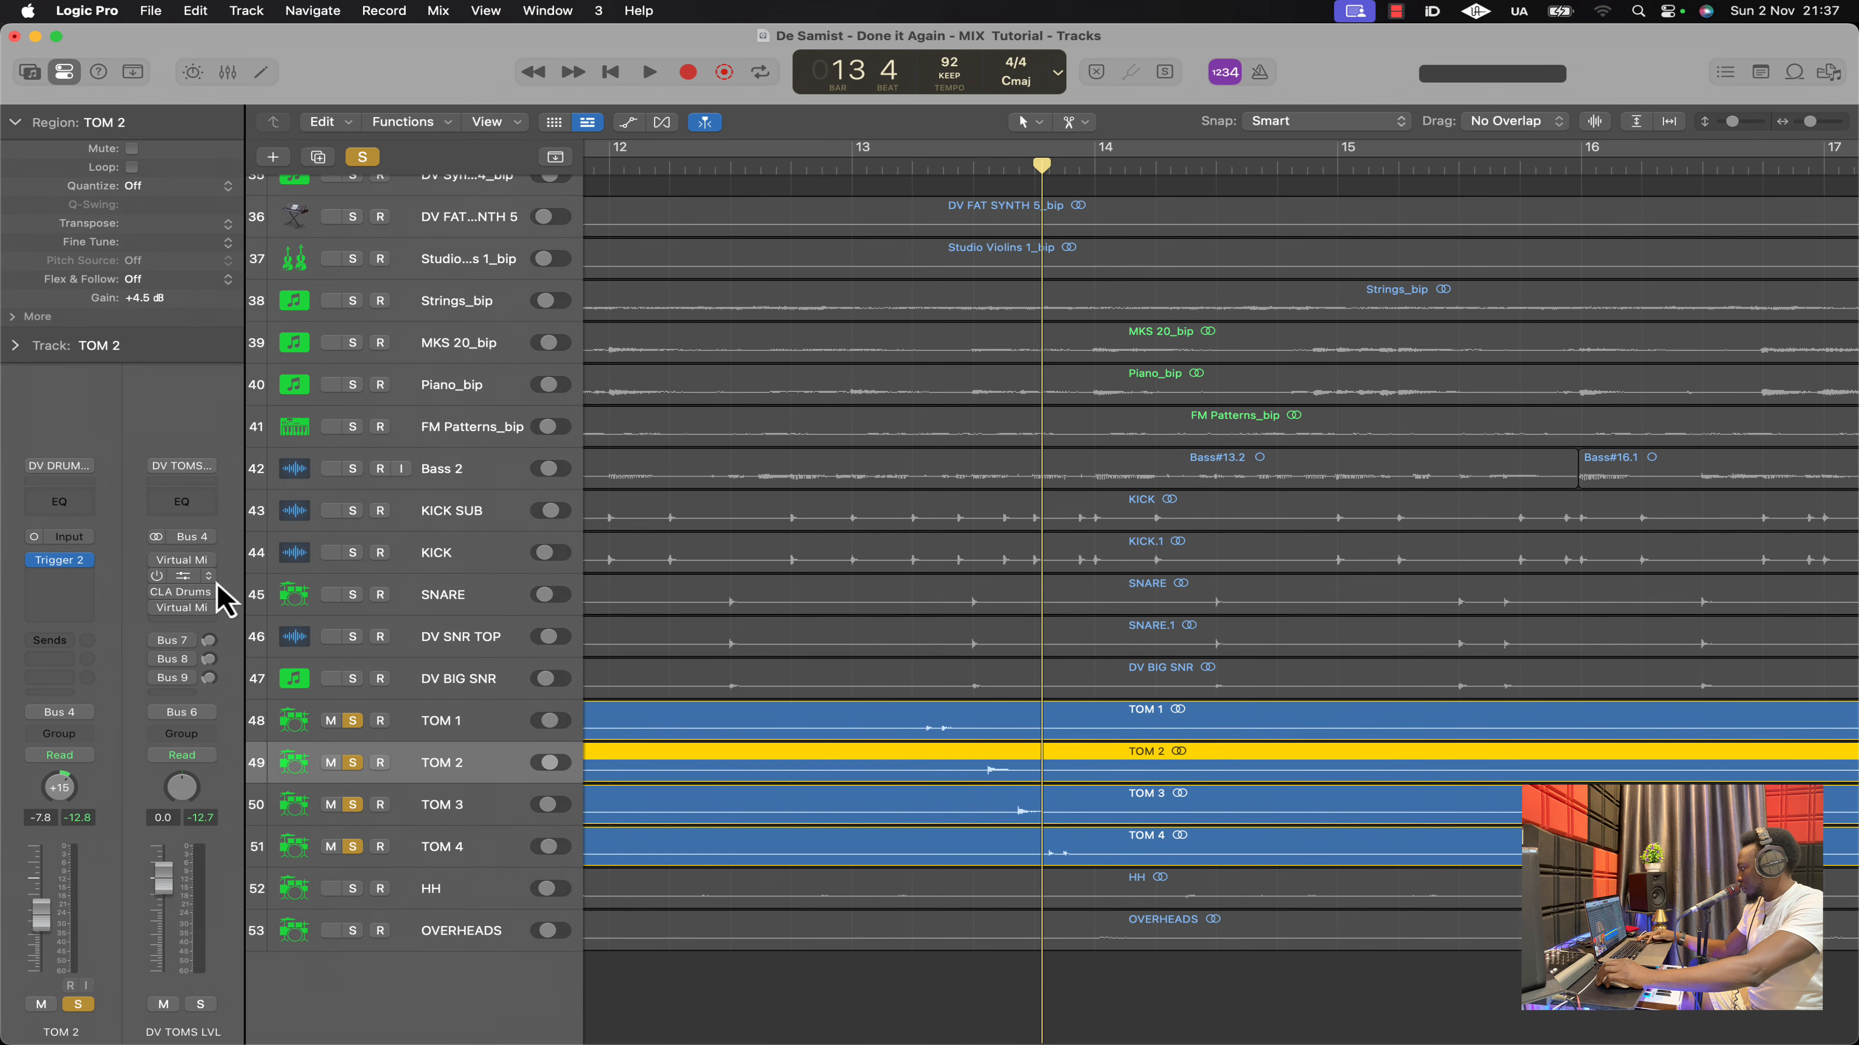
left_click(159, 561)
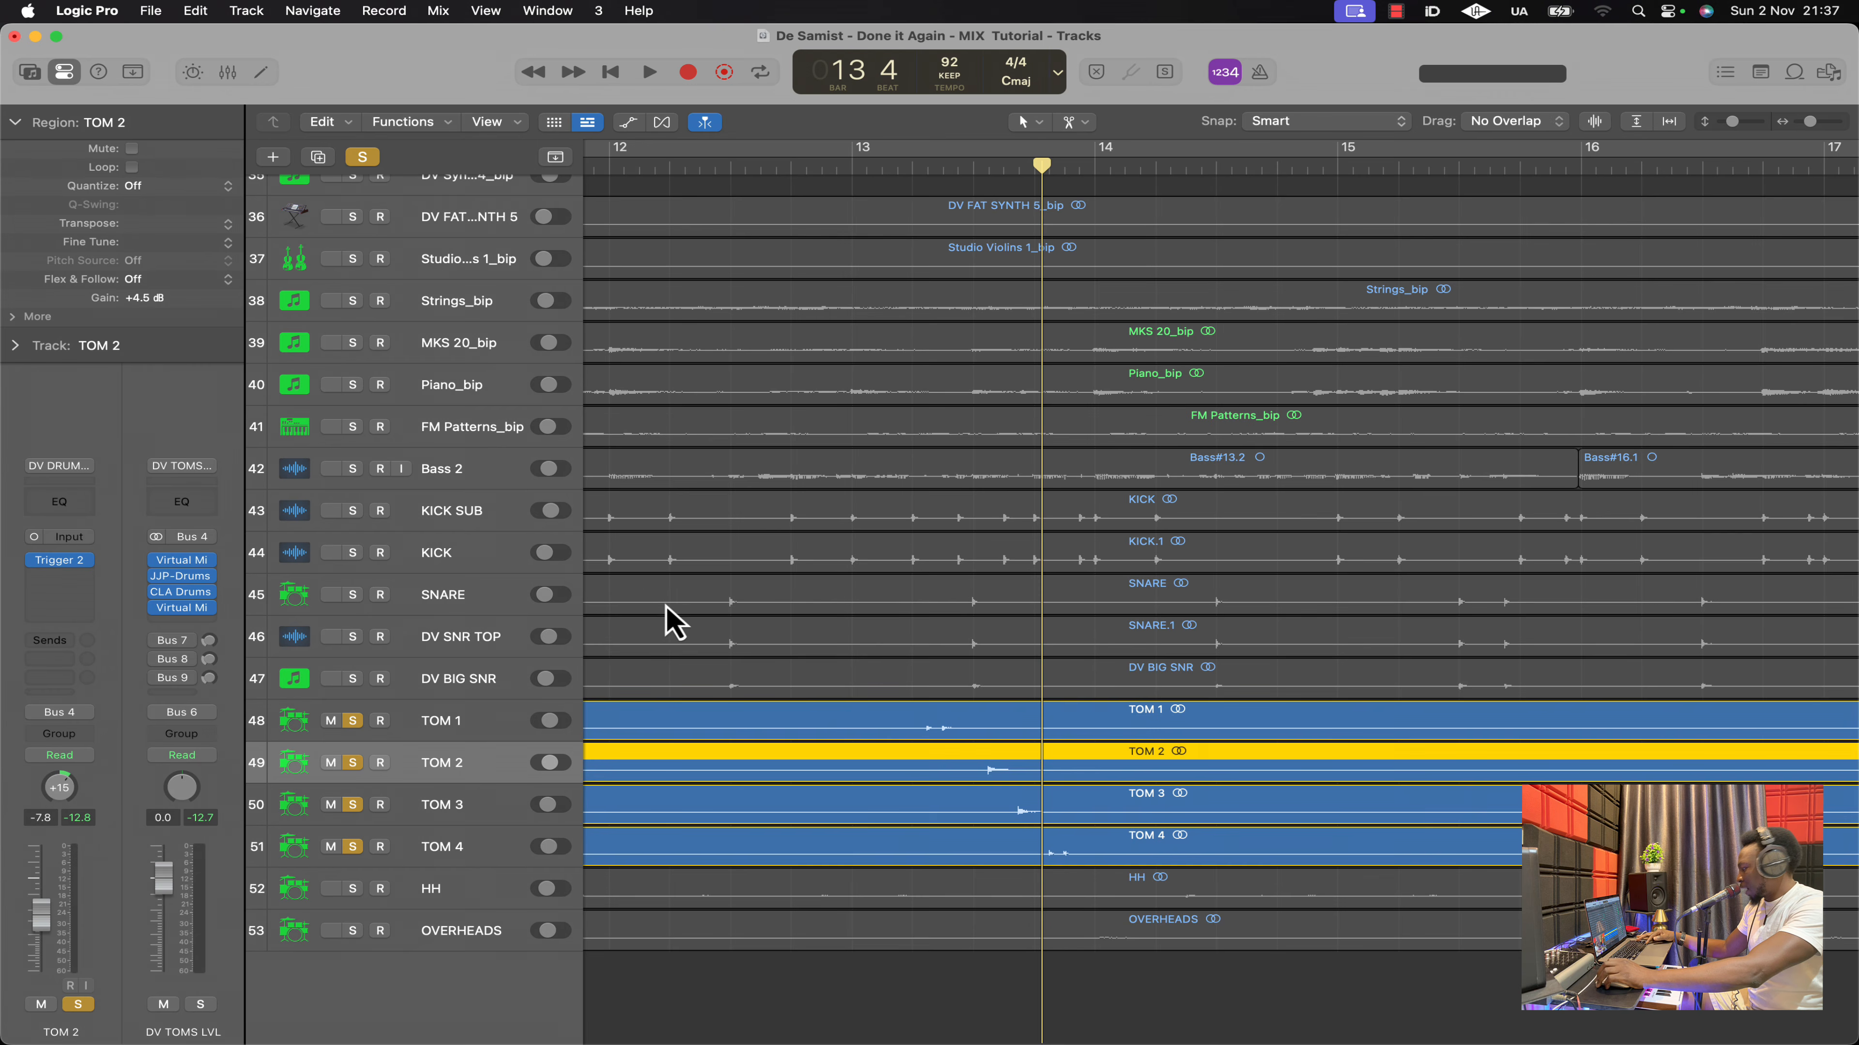
scroll(664, 615, "down", 1)
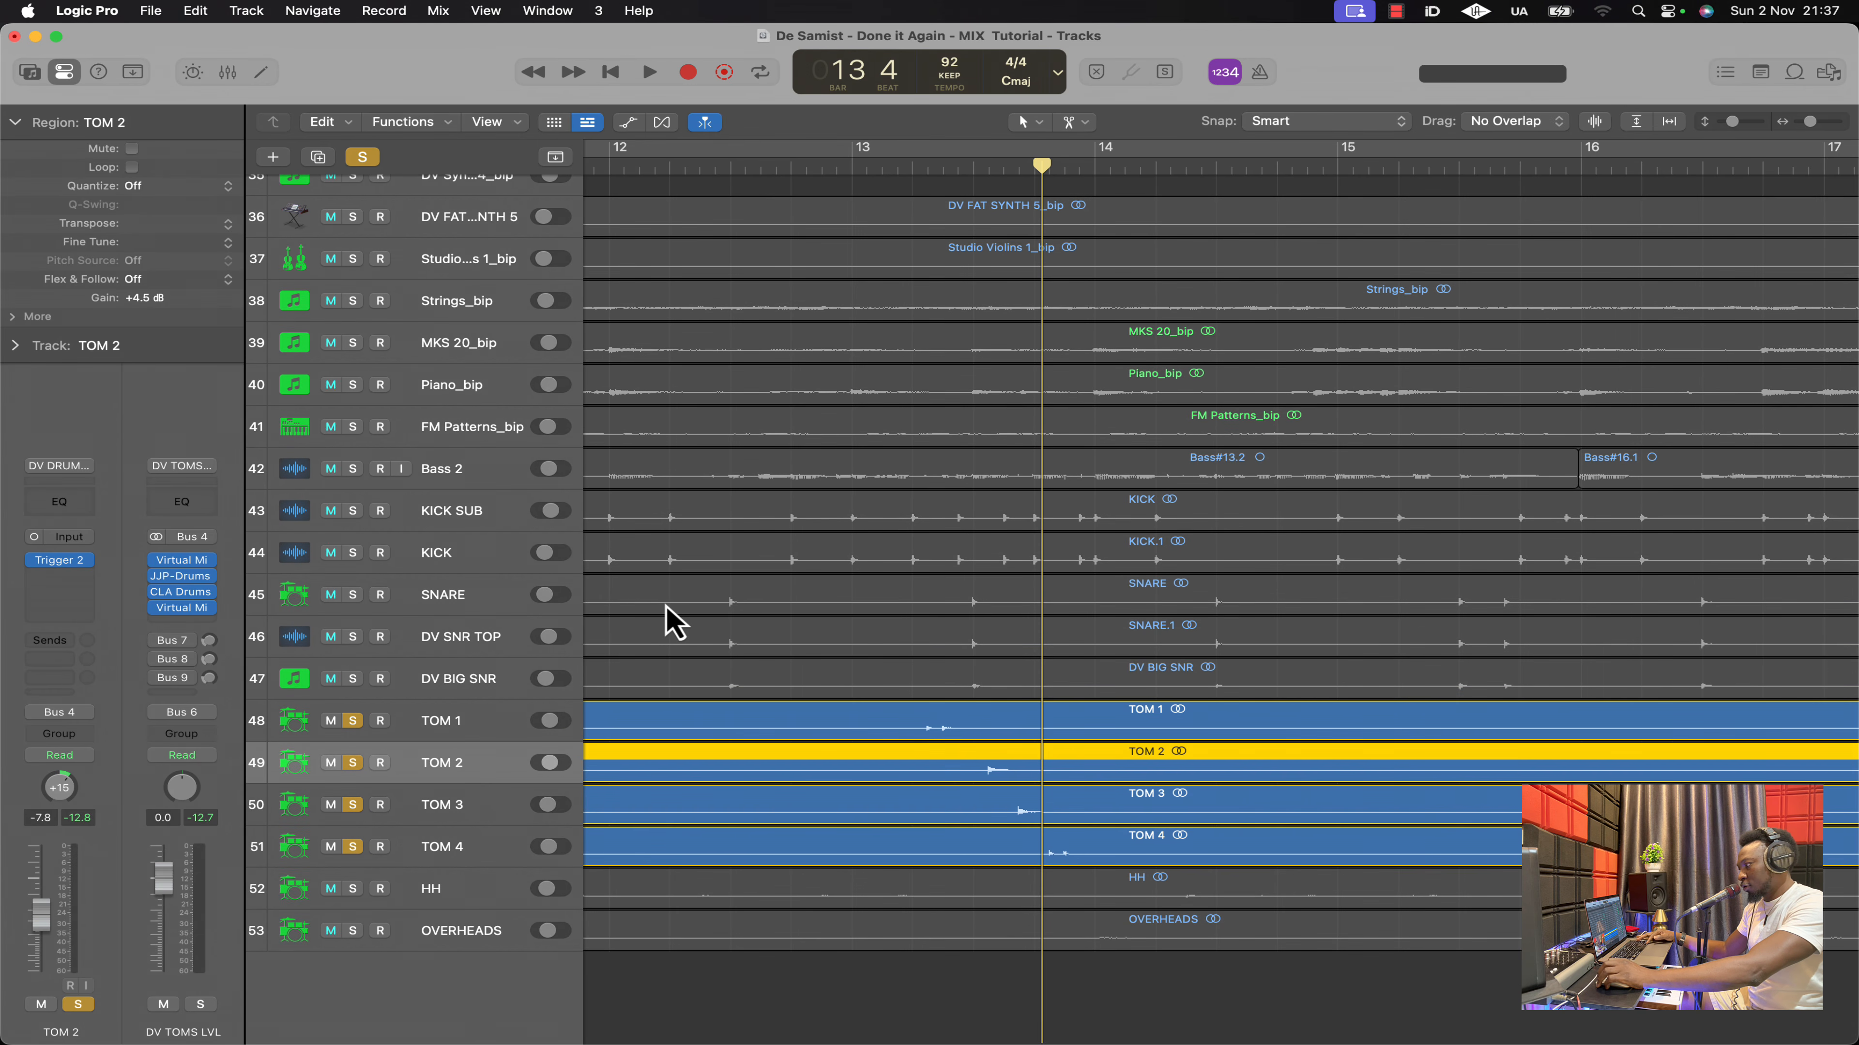
key("super+Down")
scroll(665, 606, "up", 5)
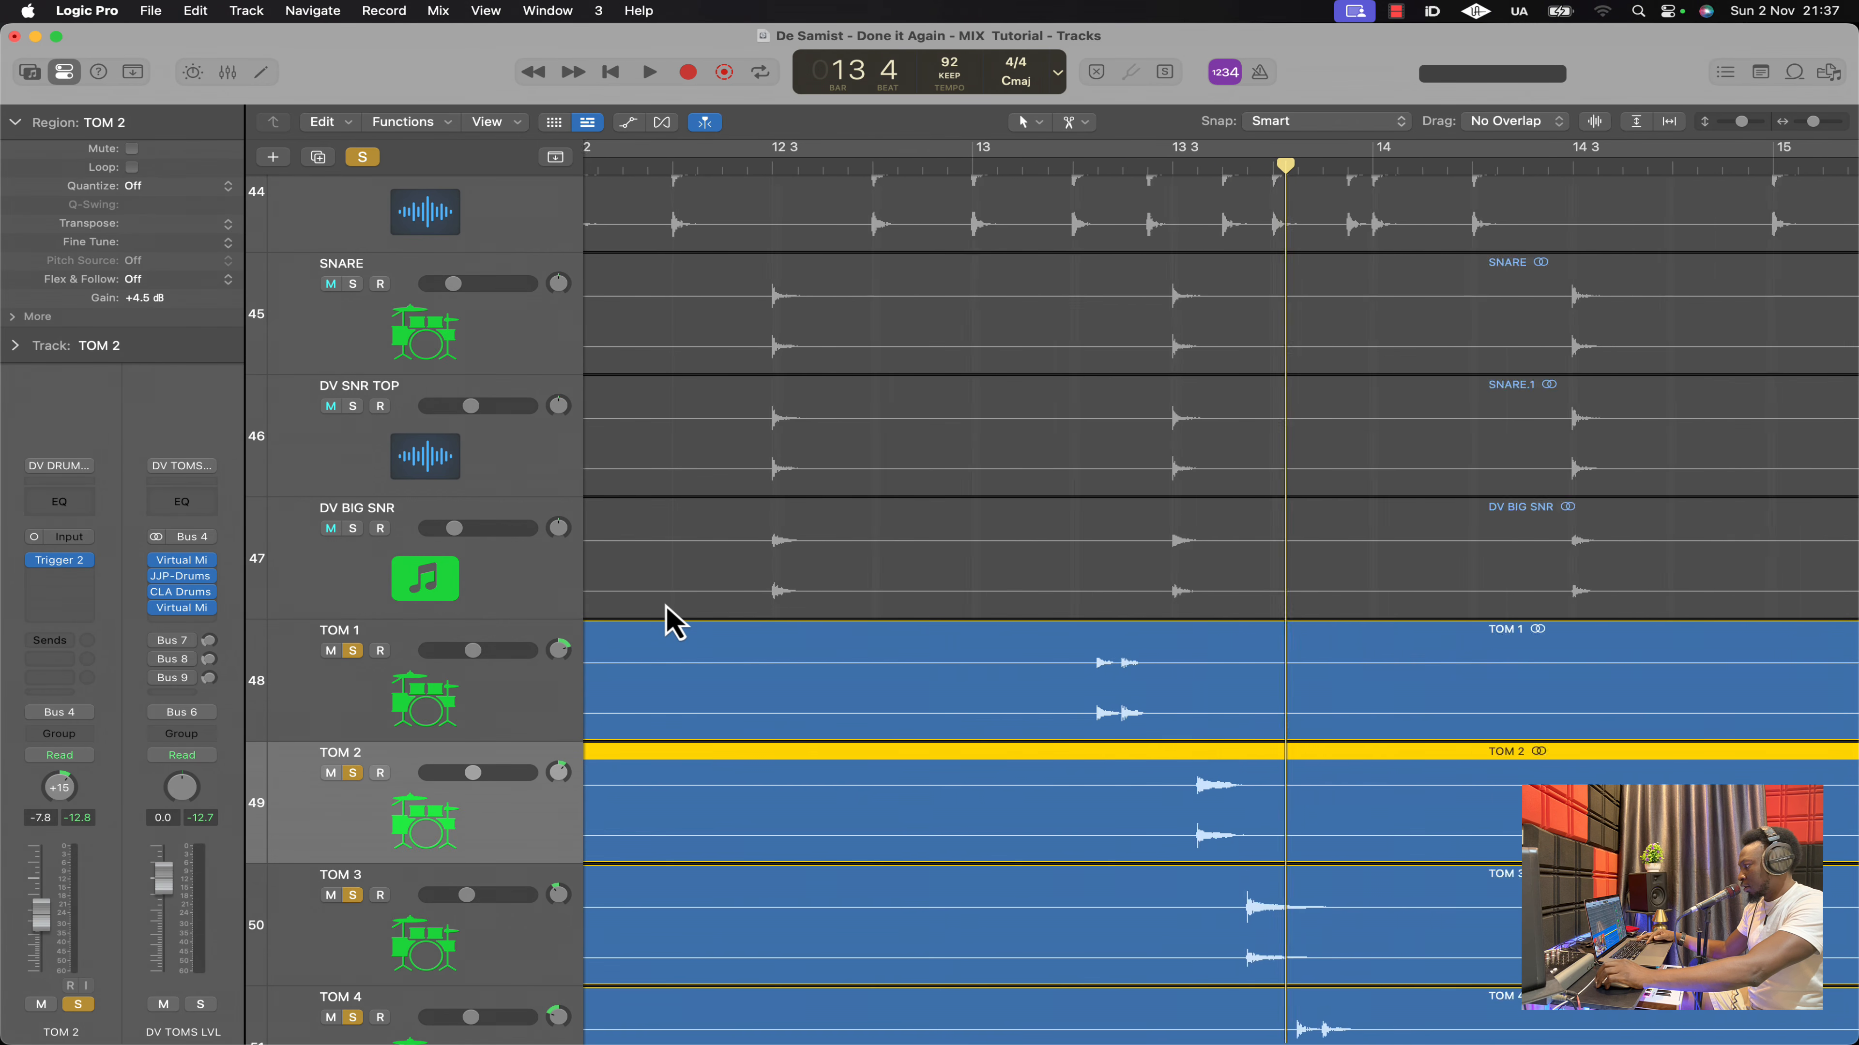
scroll(669, 608, "down", 2)
scroll(669, 618, "down", 5)
scroll(672, 622, "right", 3)
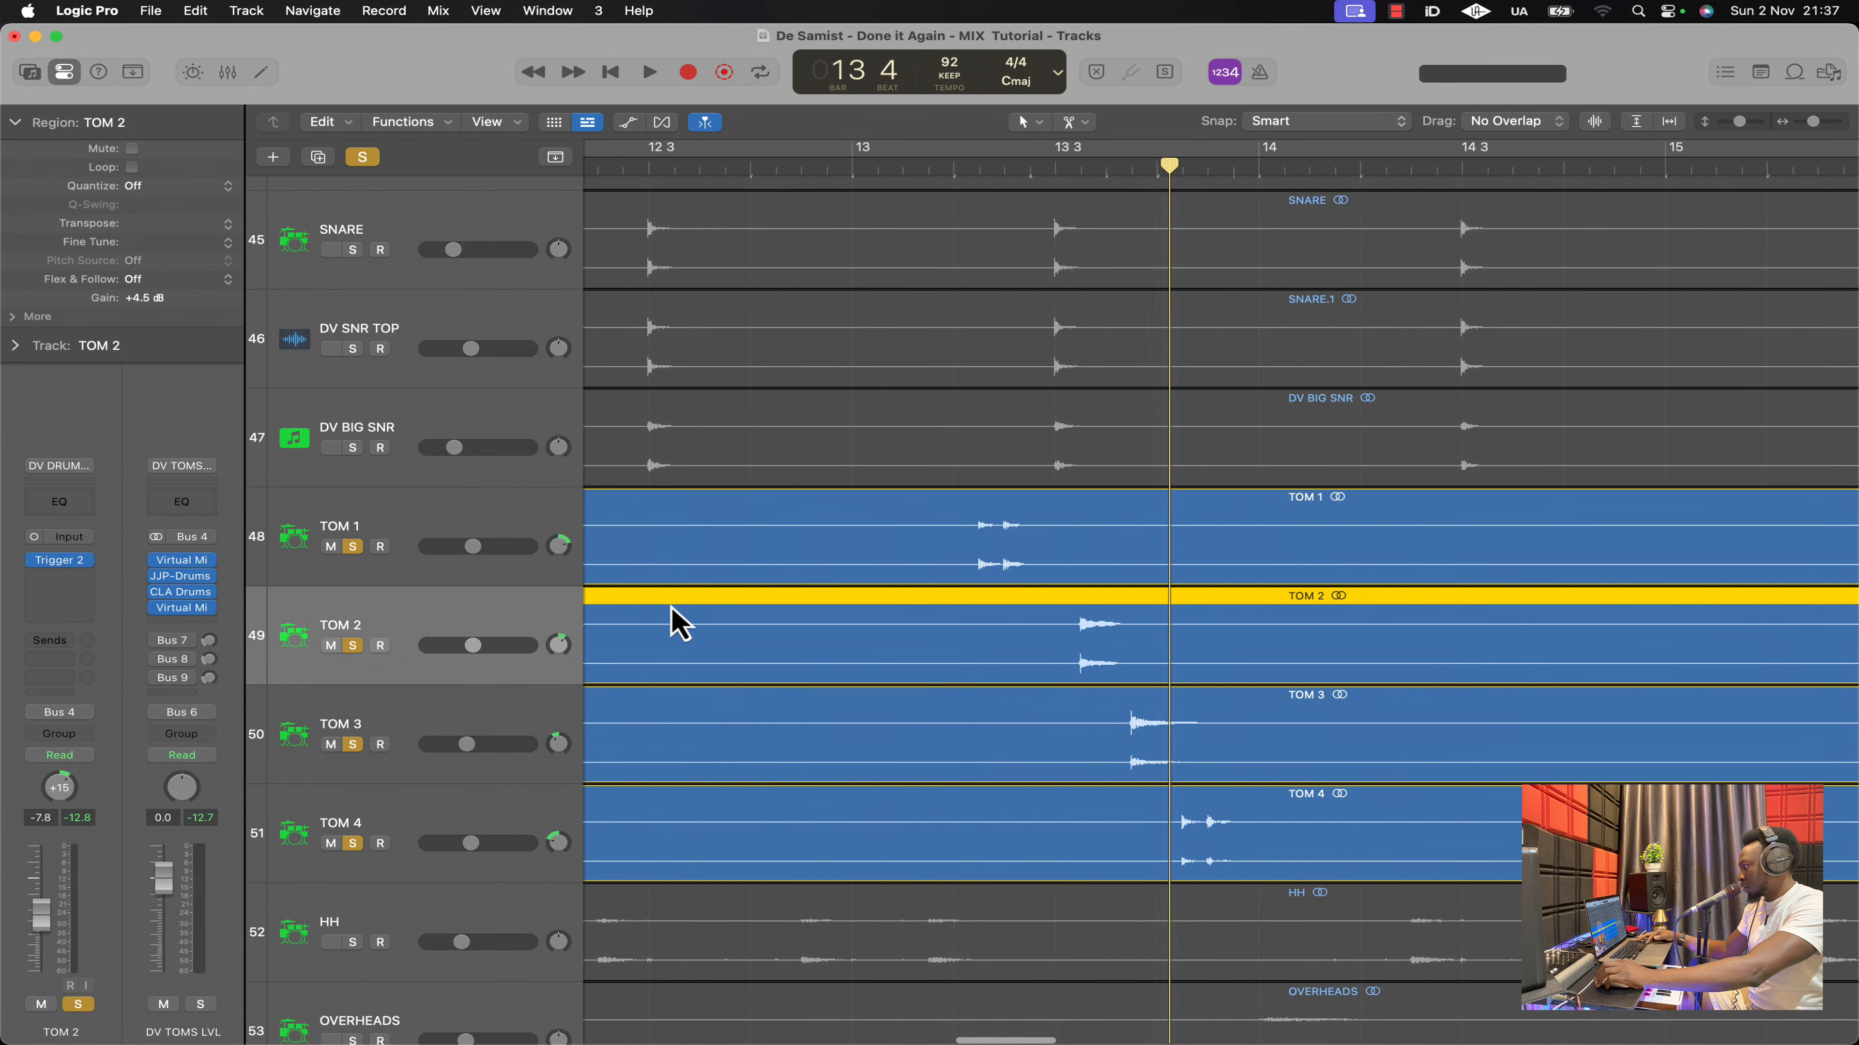
Open the first Virtual Mix Rack on DV TOMS LVL, examine its Virtual Channel and FG-N EQ modules, and close it
left_click(184, 562)
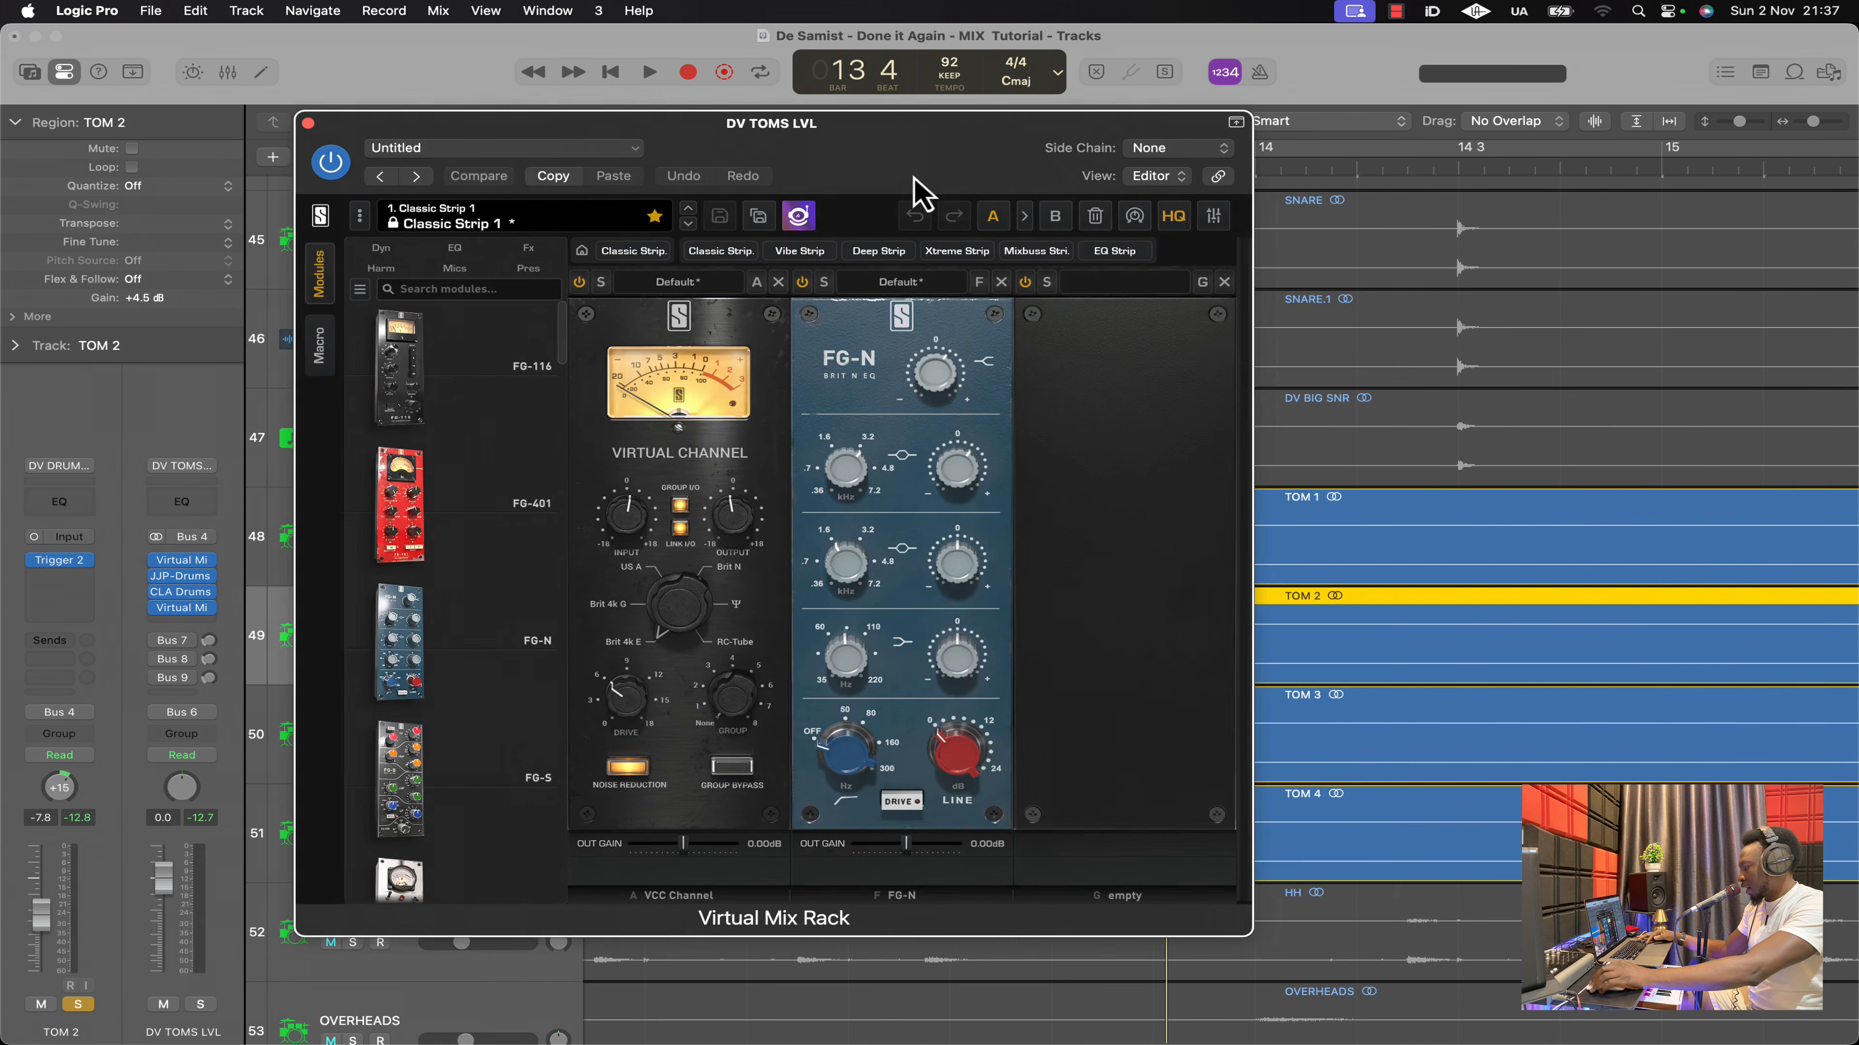
left_click_drag(915, 191, 847, 177)
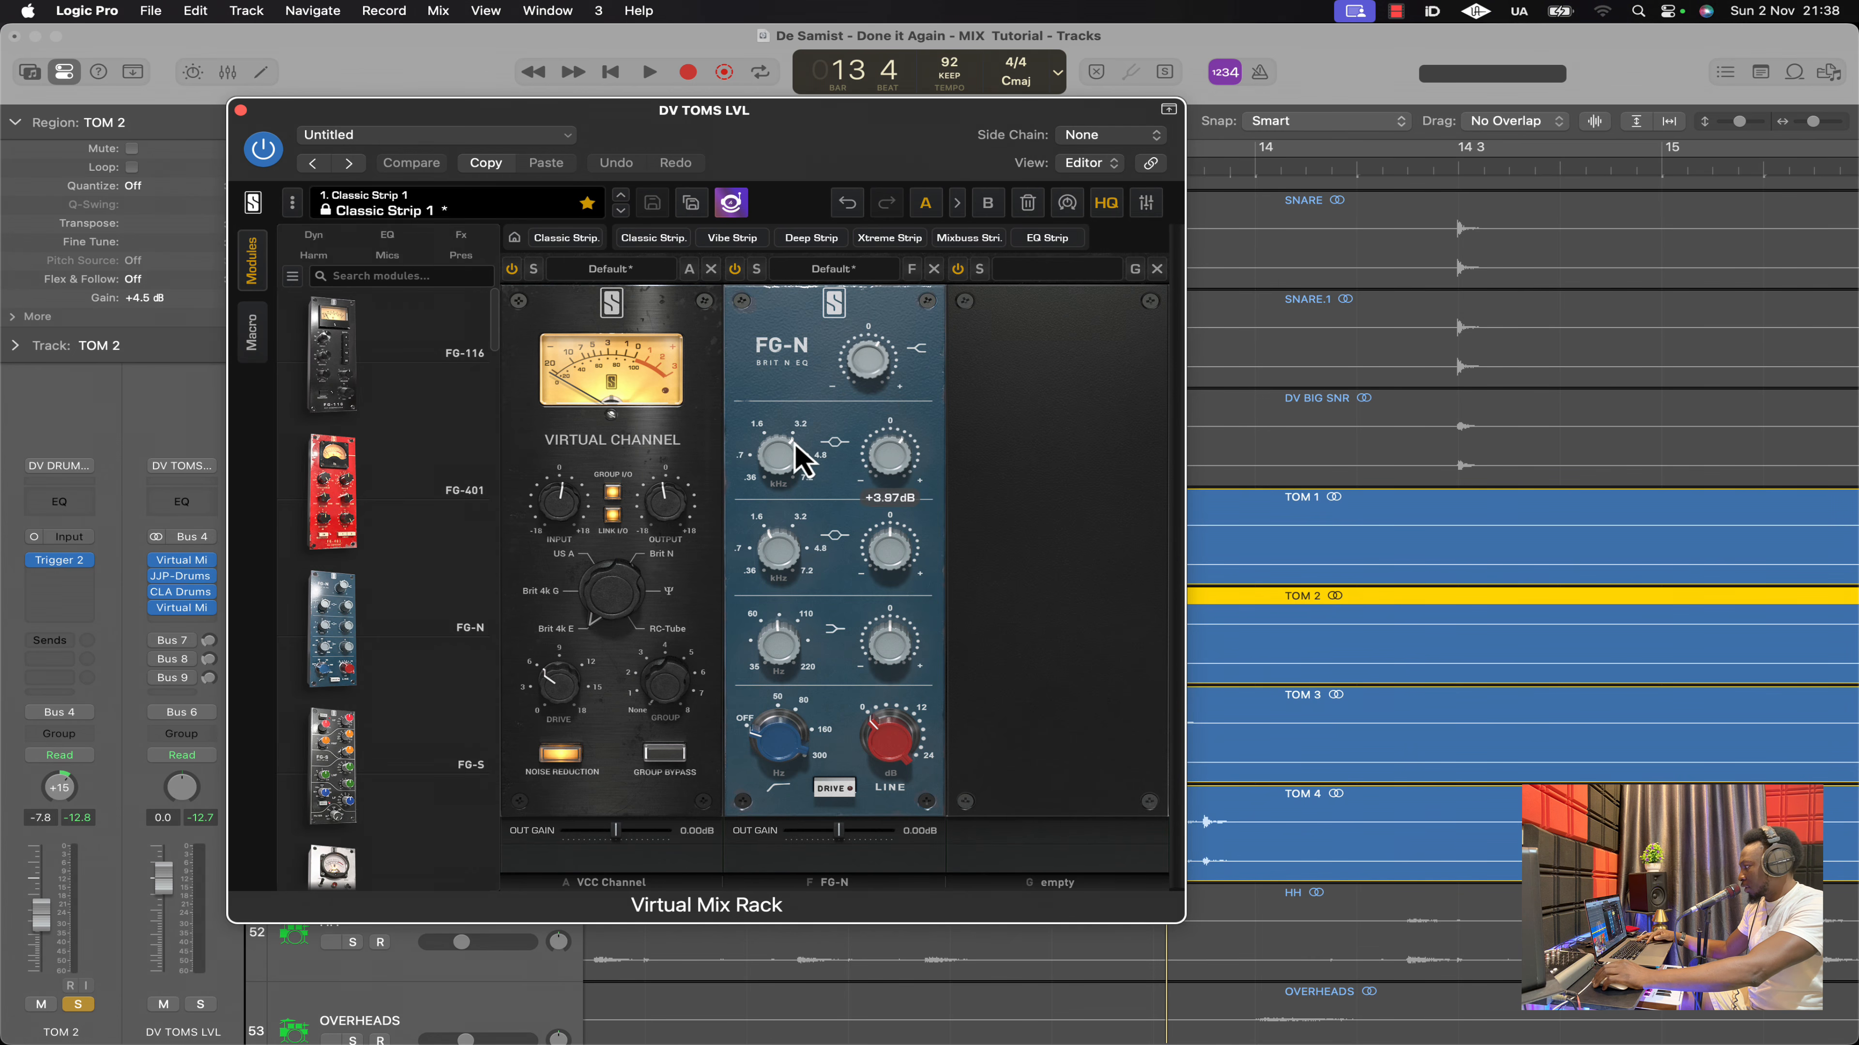
mouse_move(791, 448)
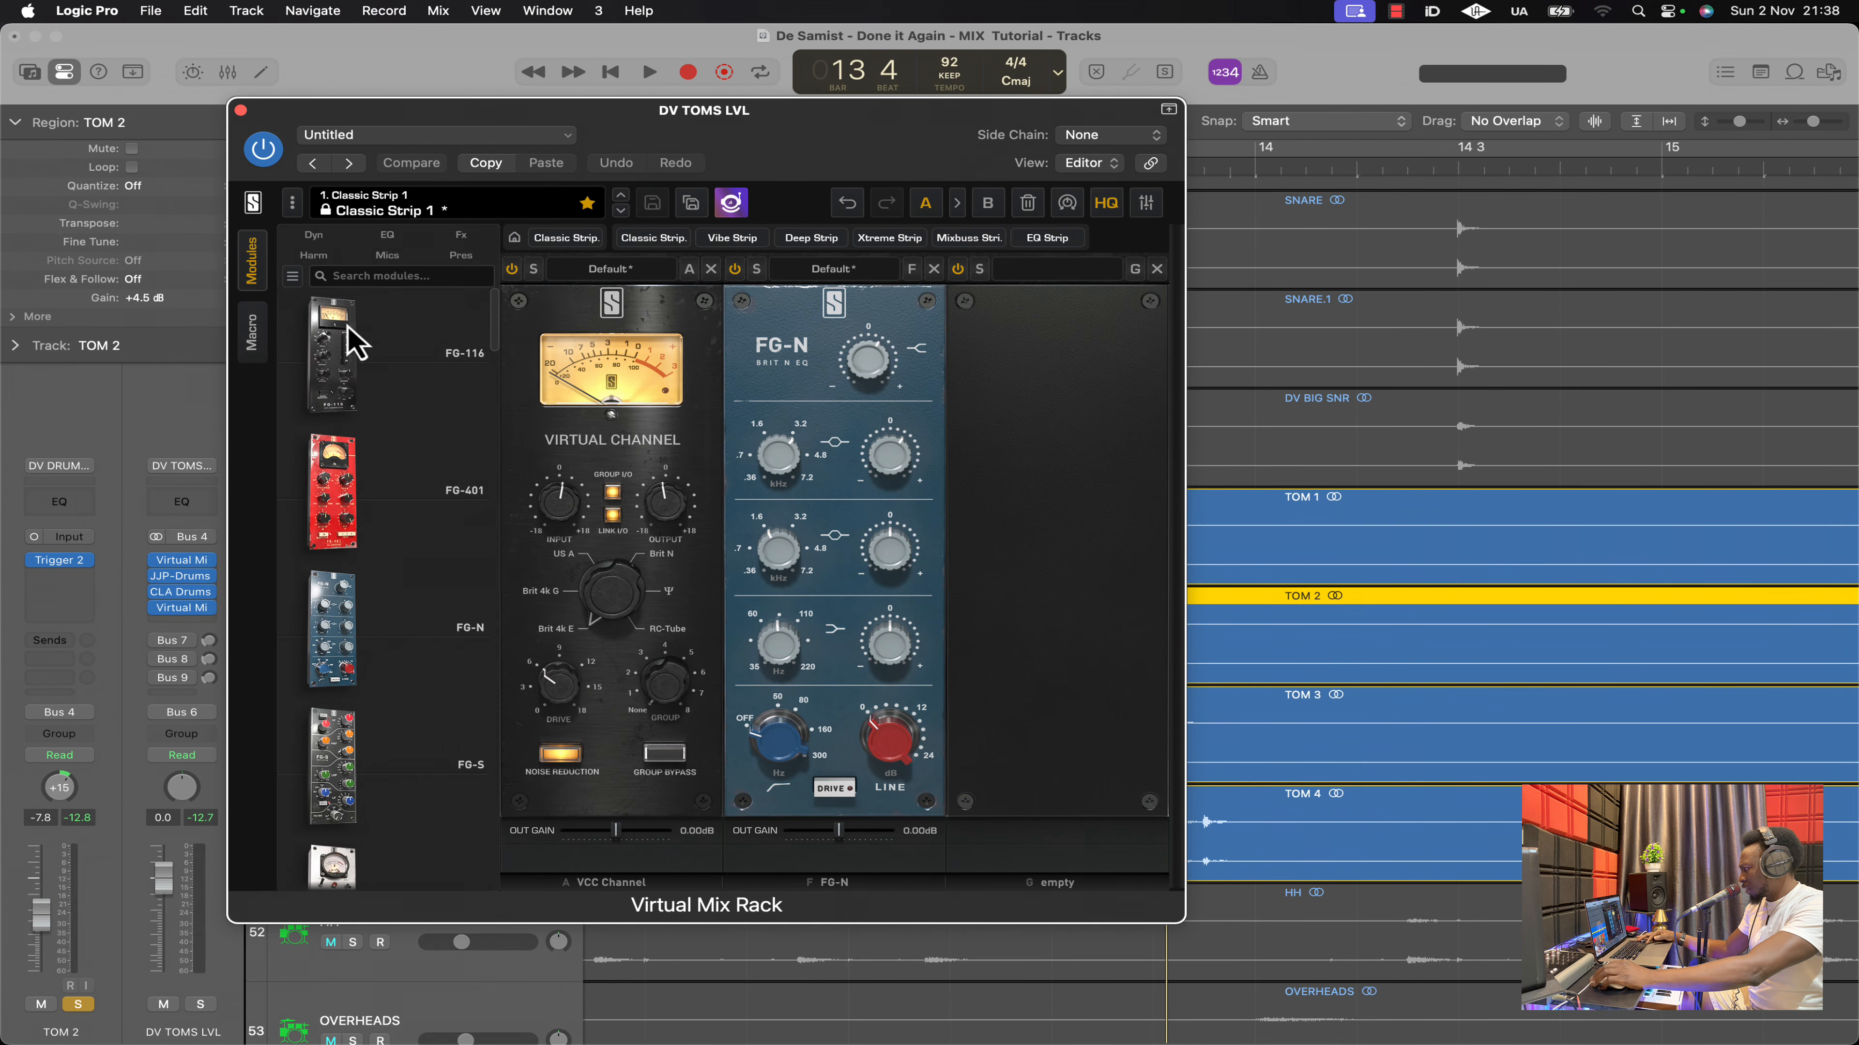
left_click(240, 110)
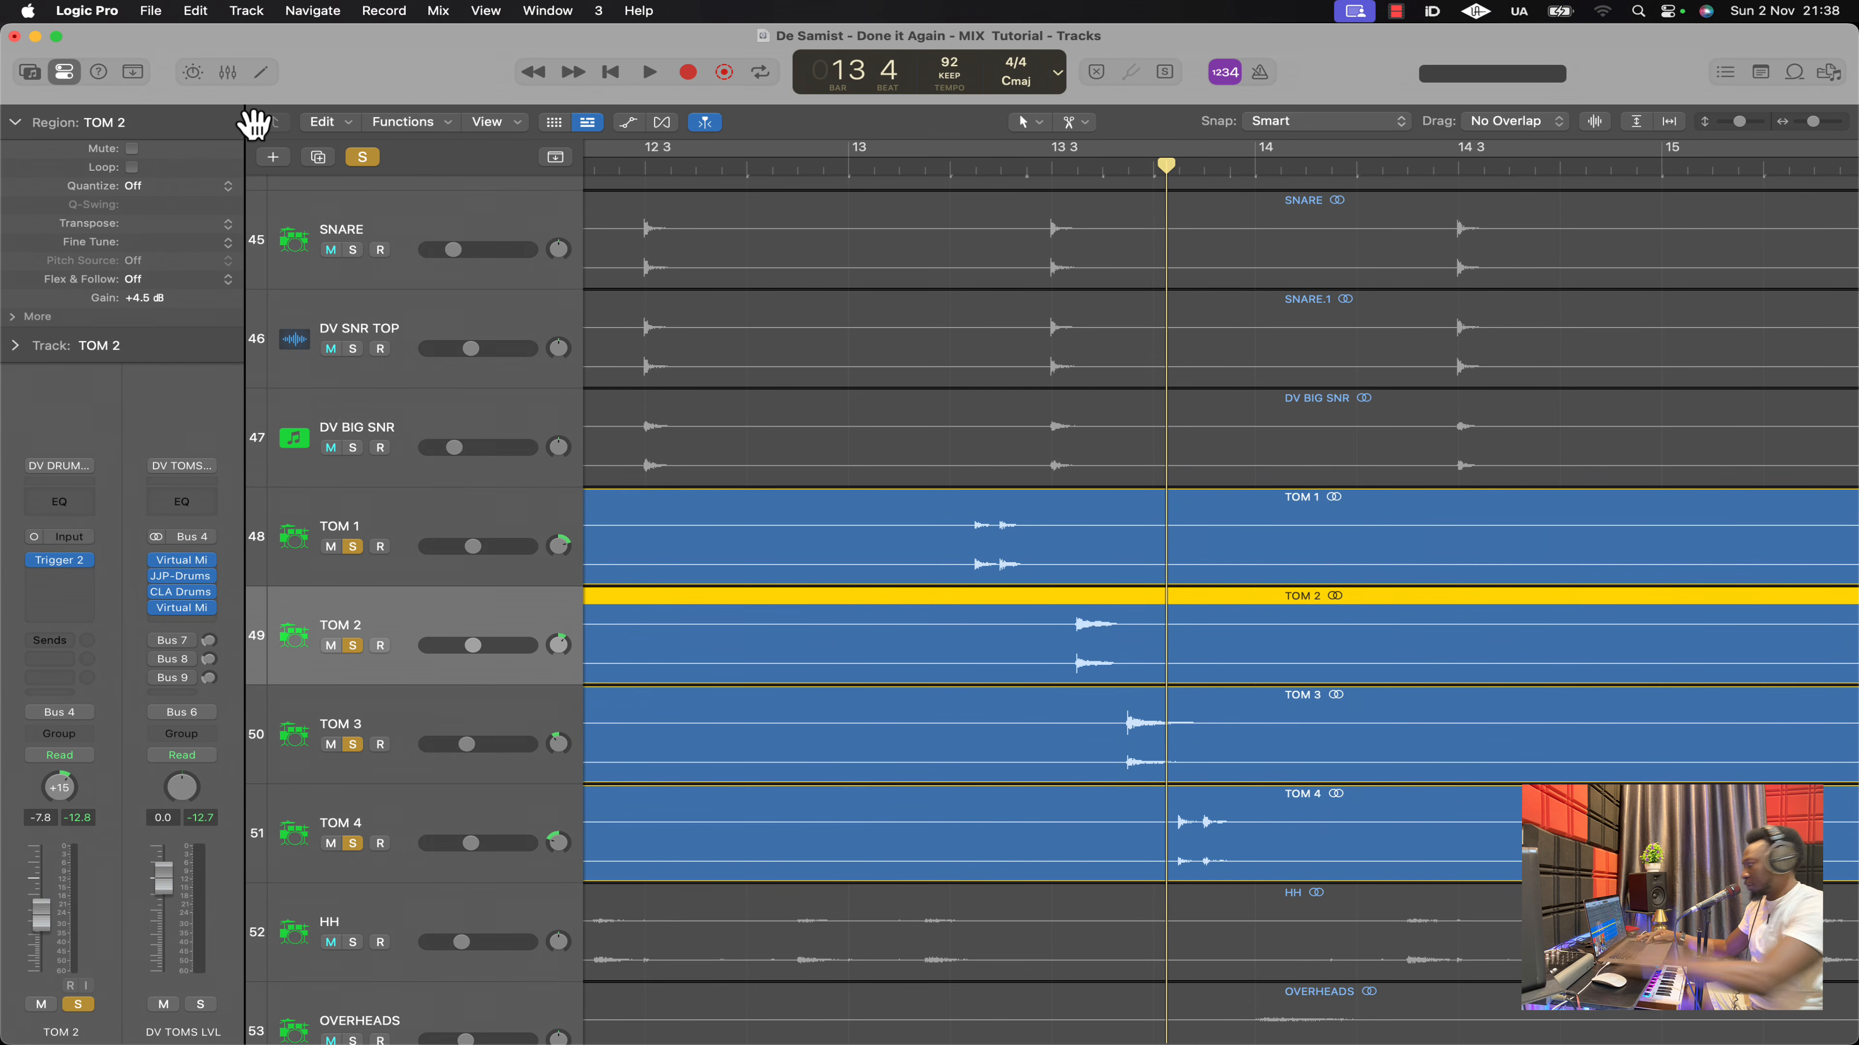
Enable the Bus 7, Bus 8 and Bus 9 sends on DV TOMS LVL and play the four toms from bar 13 beat 2
left_click_drag(157, 640, 155, 673)
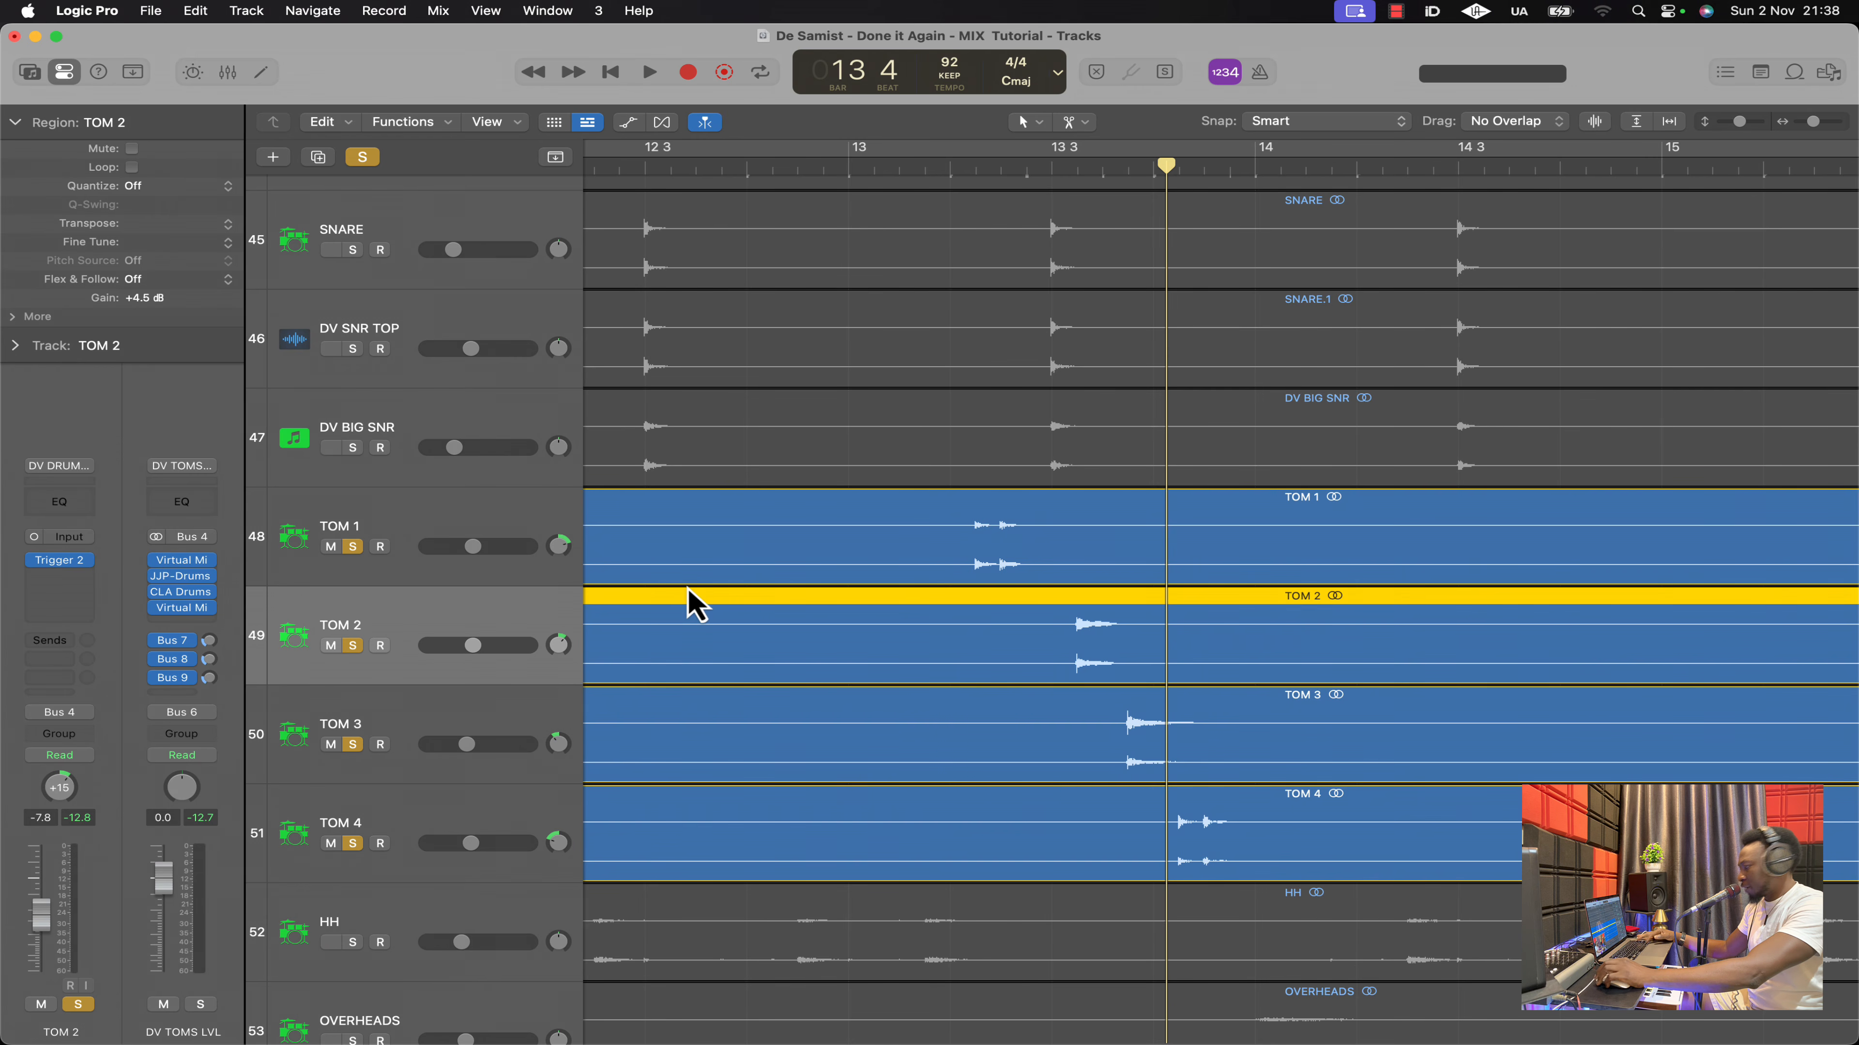
left_click(985, 167)
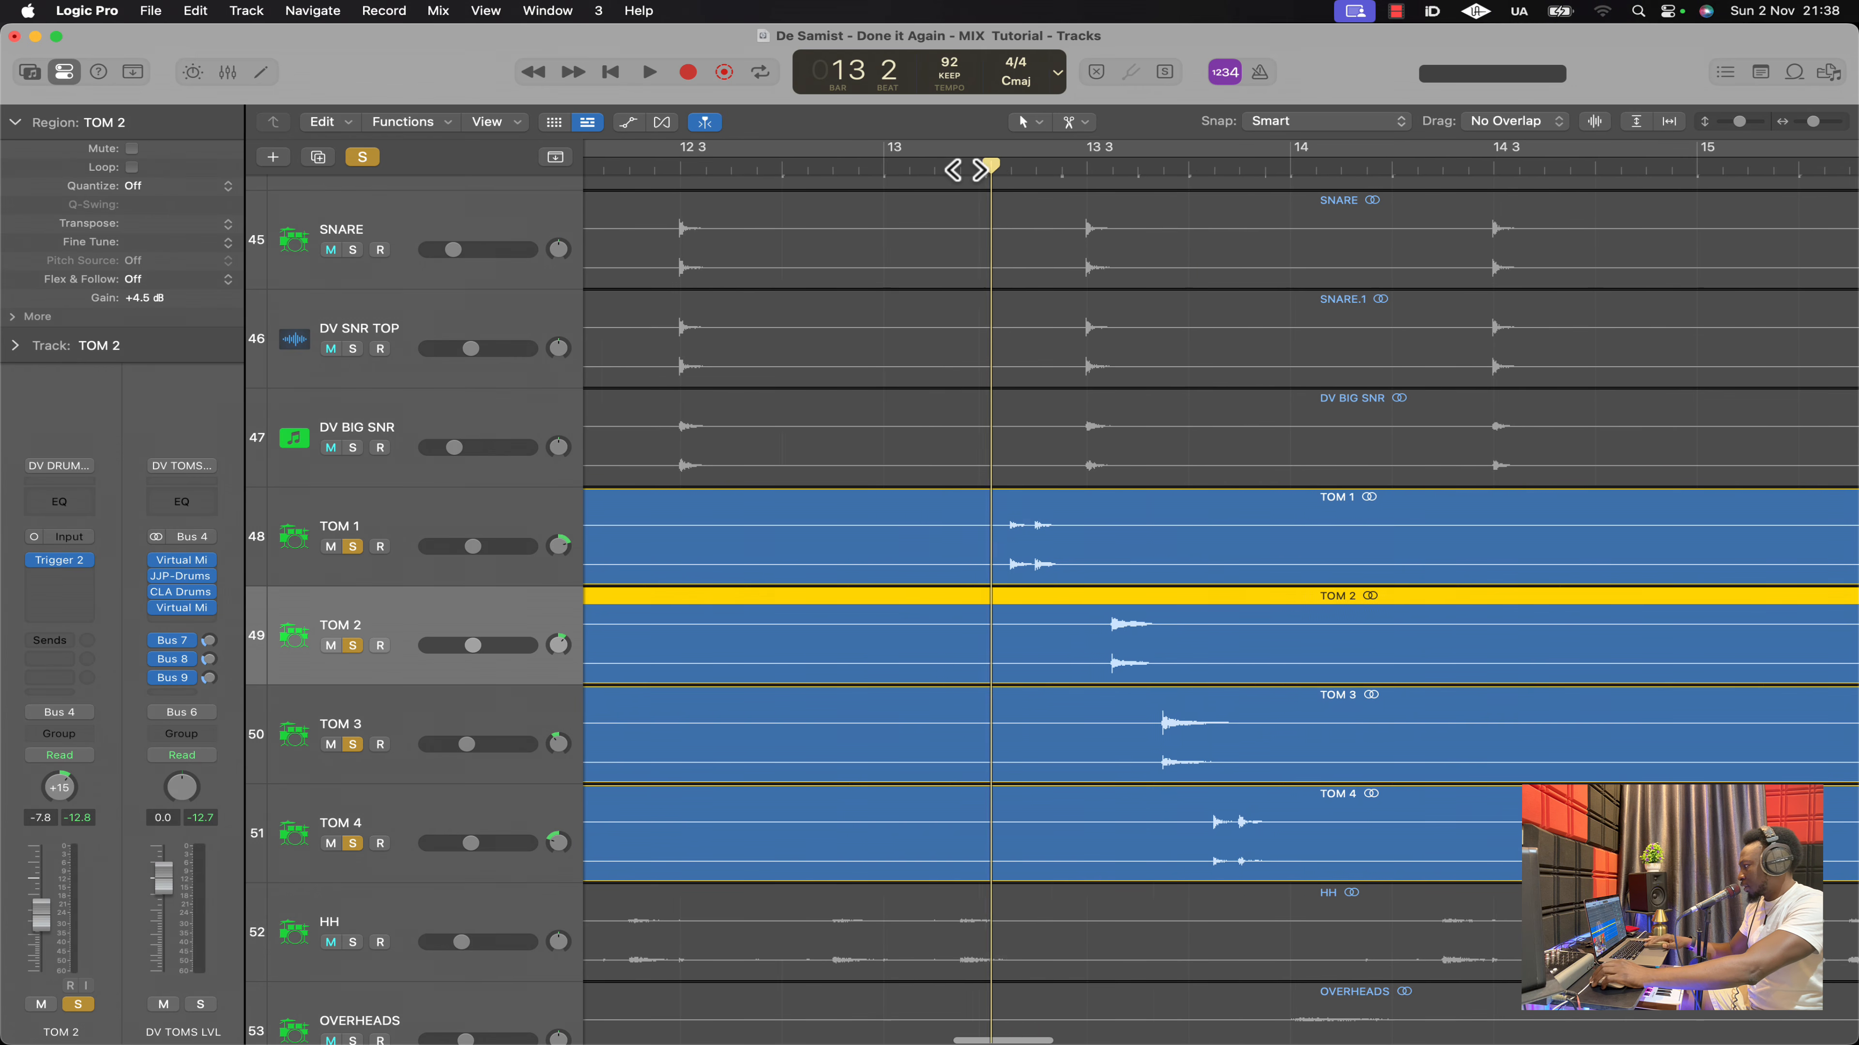
key("space")
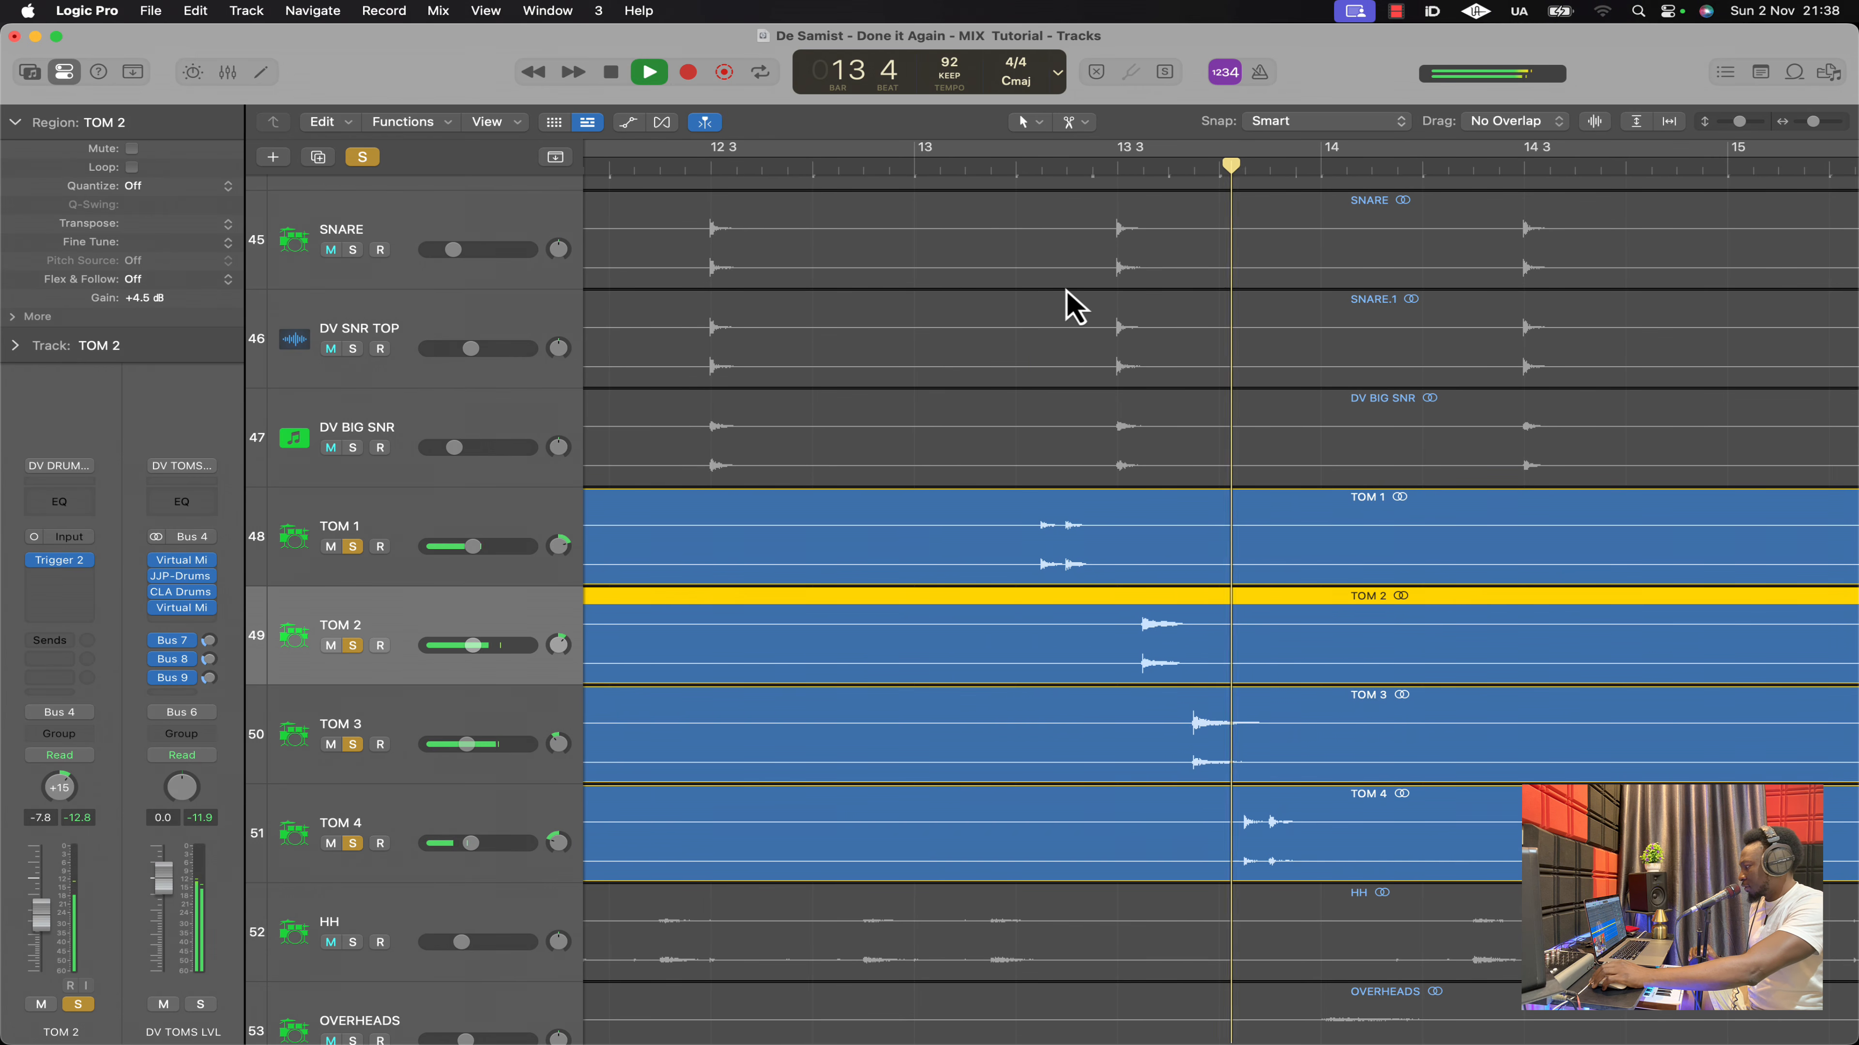
key("space")
Solo the kick and snare tracks along with the four toms and play them from bar 13 beat 3 into bar 17
key("super+Up")
key("super+Up")
key("super+Up")
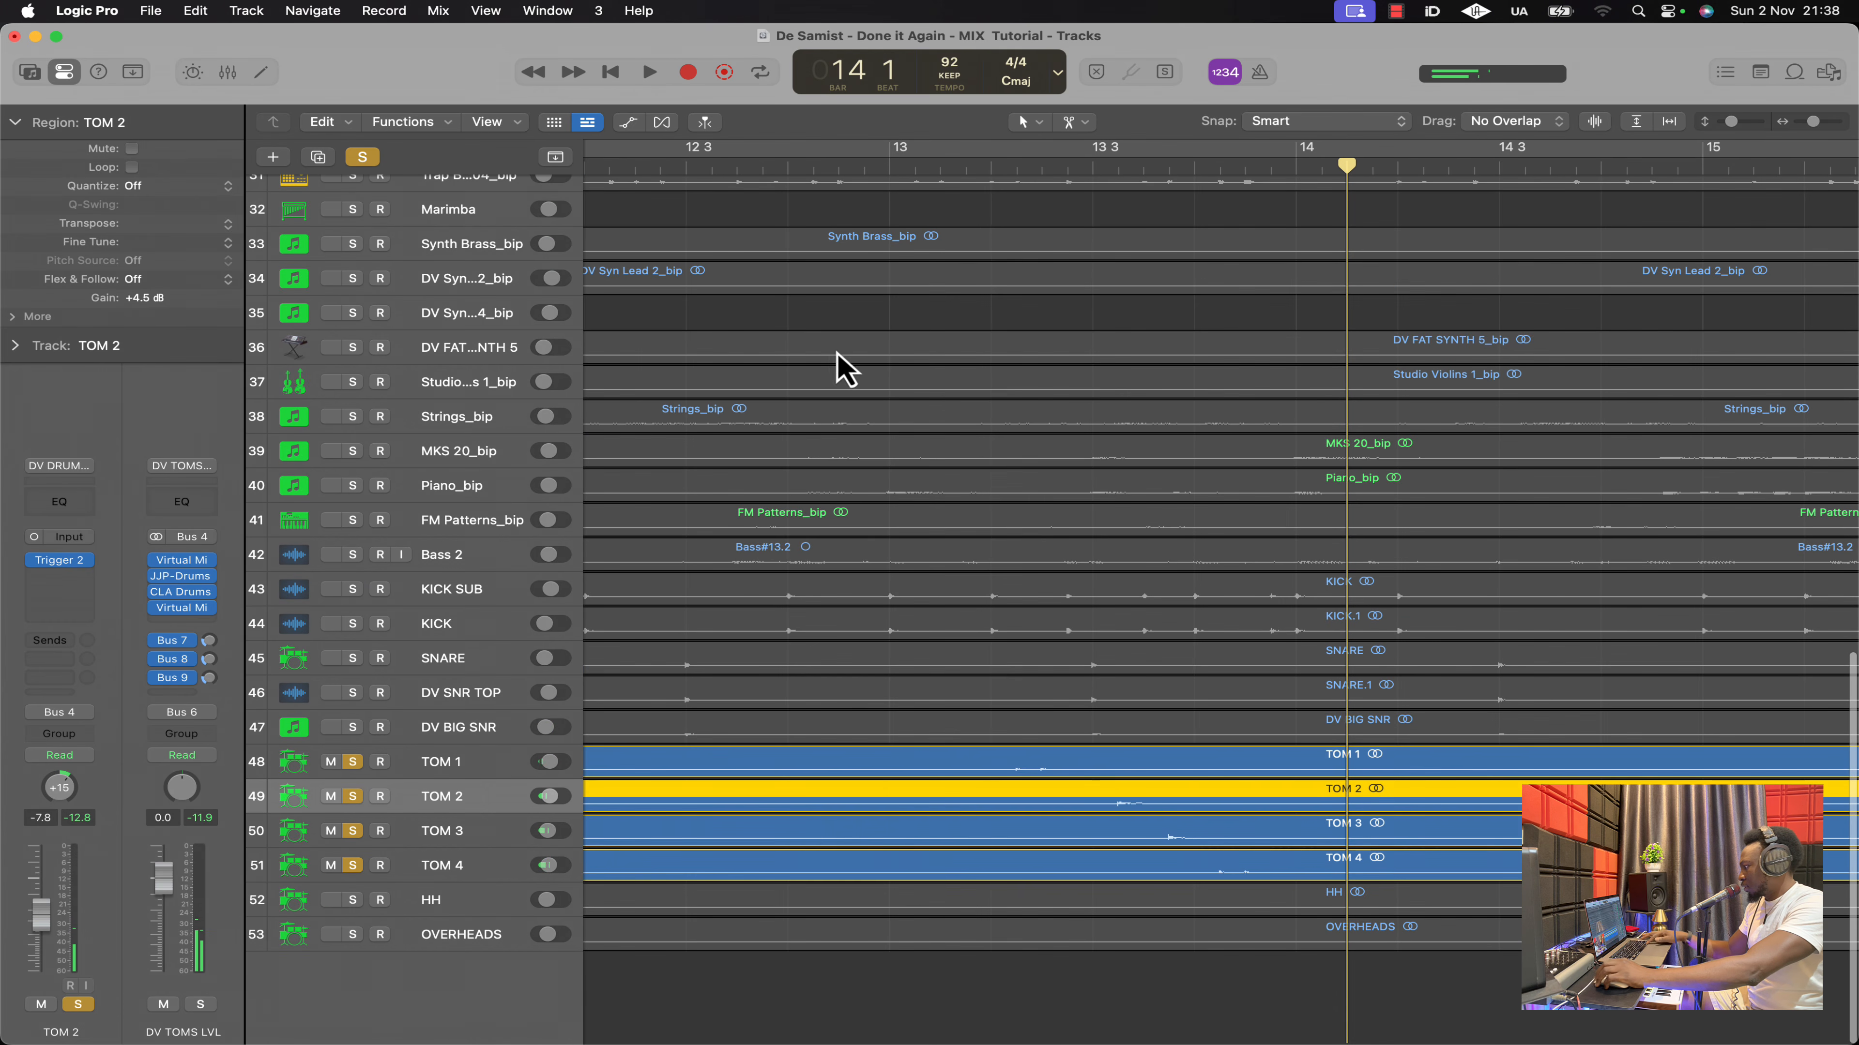
left_click_drag(353, 590, 336, 767)
left_click(1103, 167)
key("space")
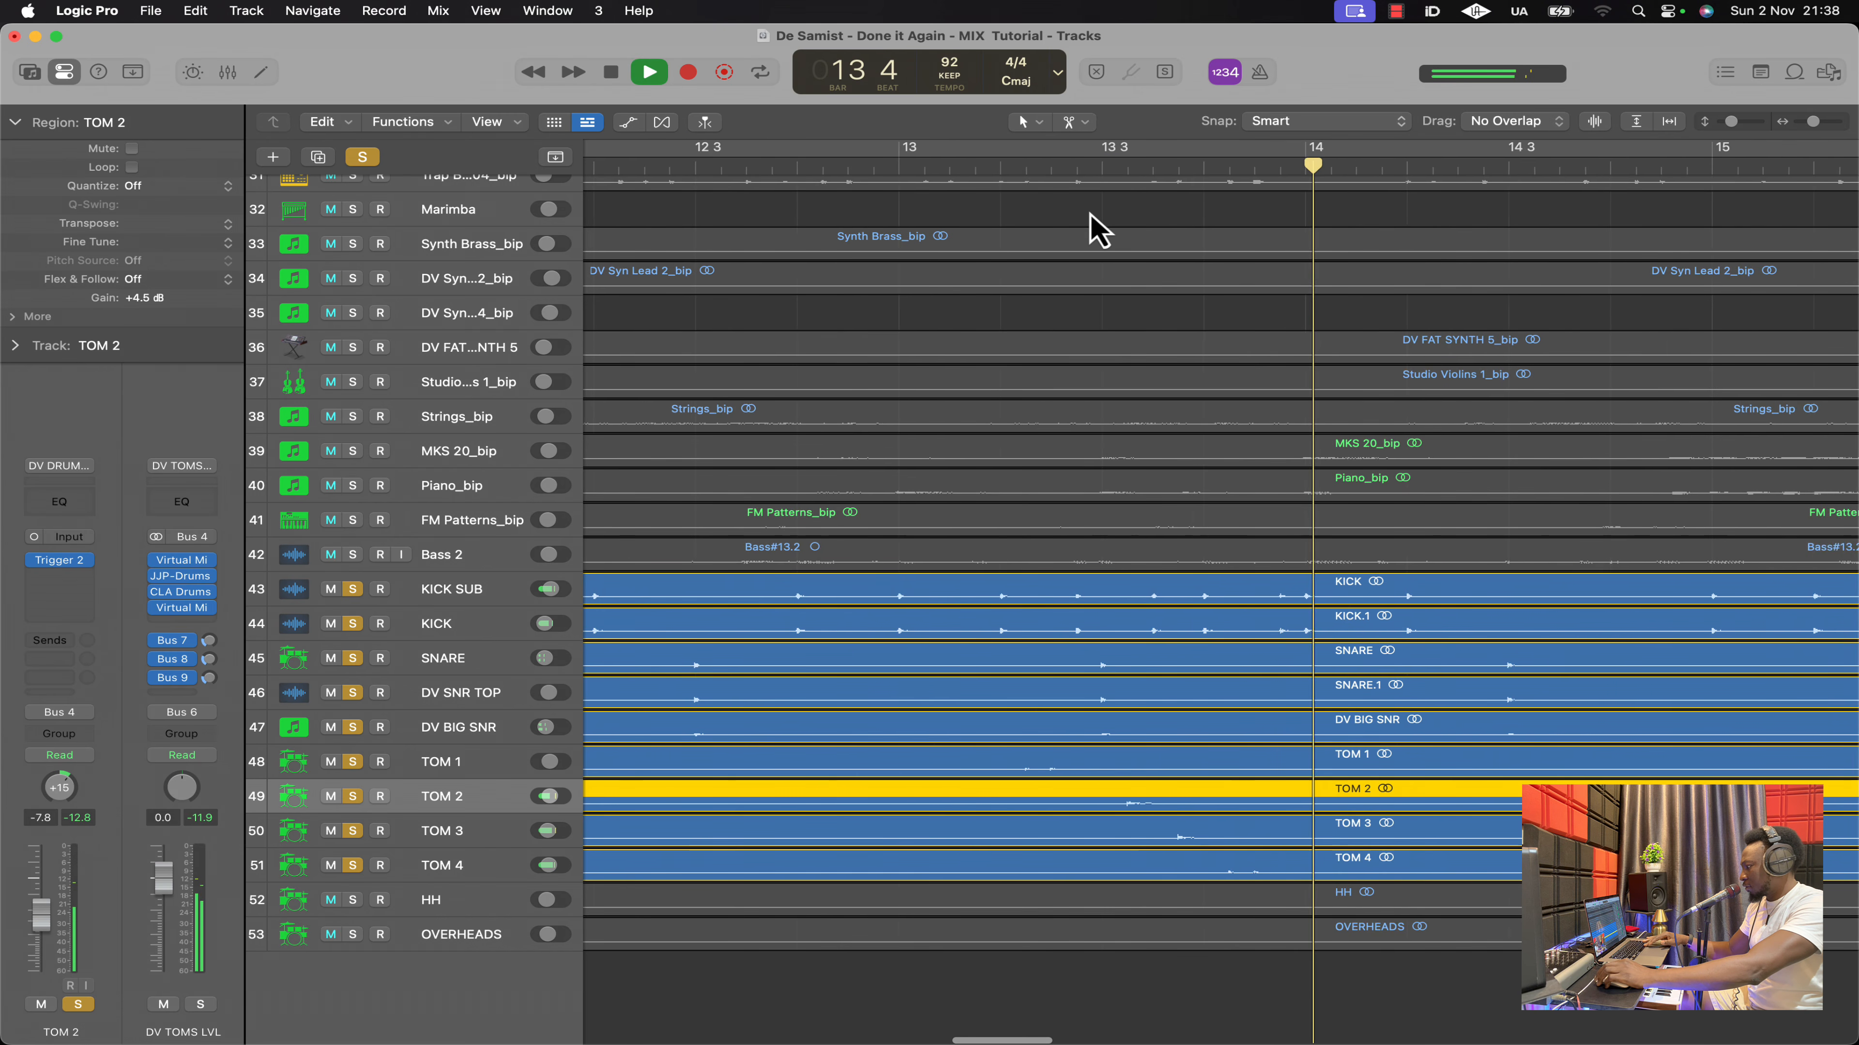
scroll(1095, 214, "left", 1)
scroll(1096, 215, "left", 3)
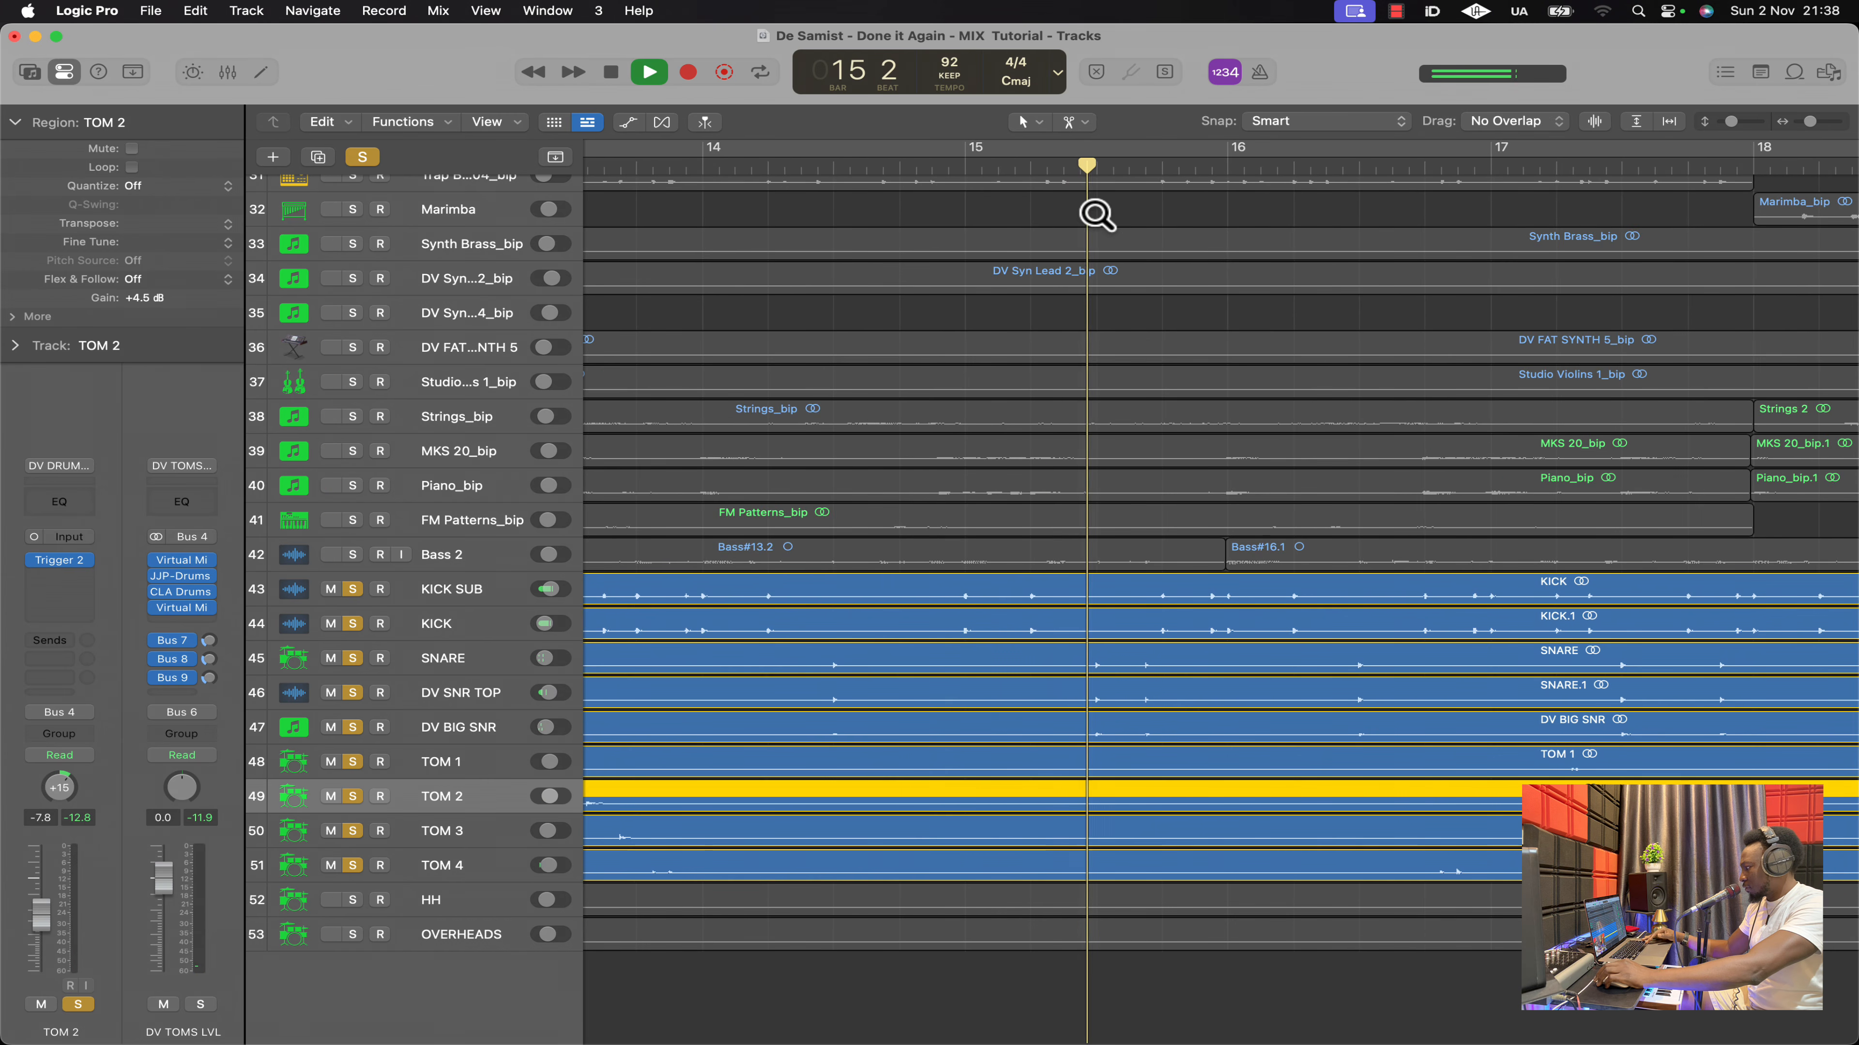
scroll(1099, 223, "down", 5)
scroll(1095, 216, "right", 4)
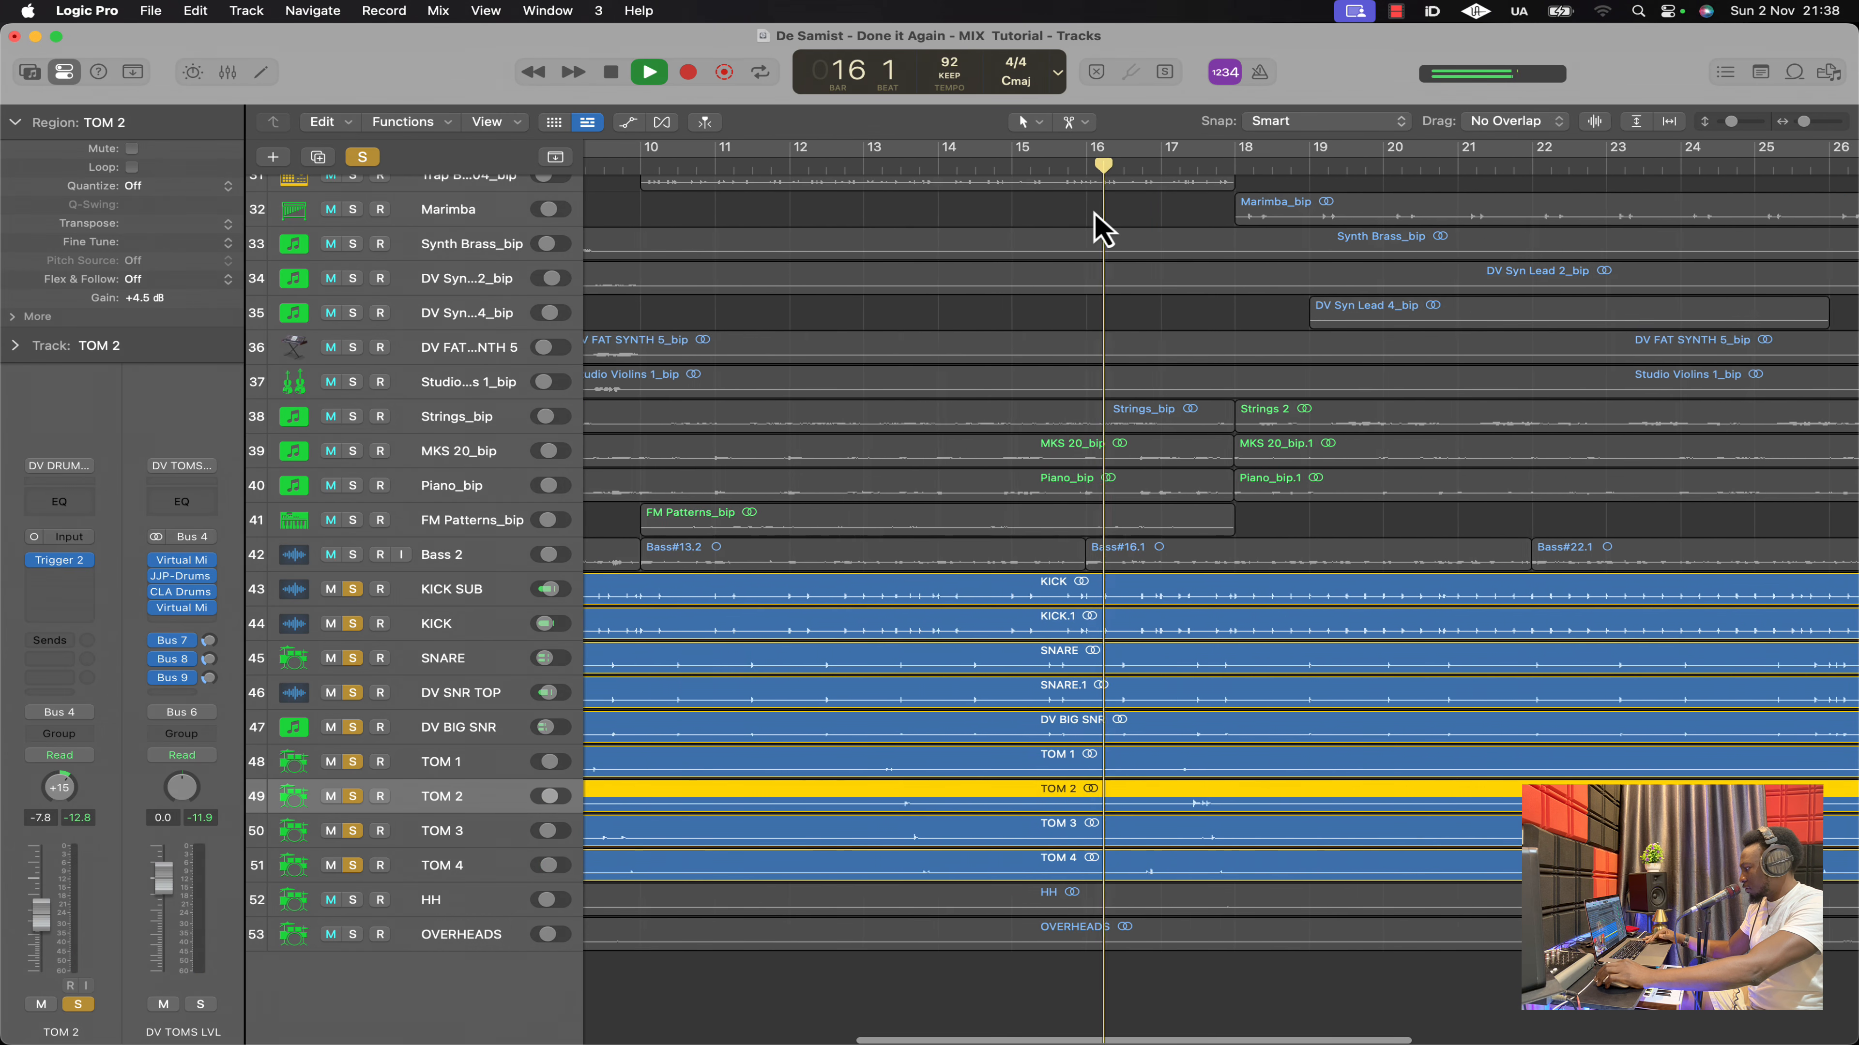
scroll(1095, 217, "down", 1)
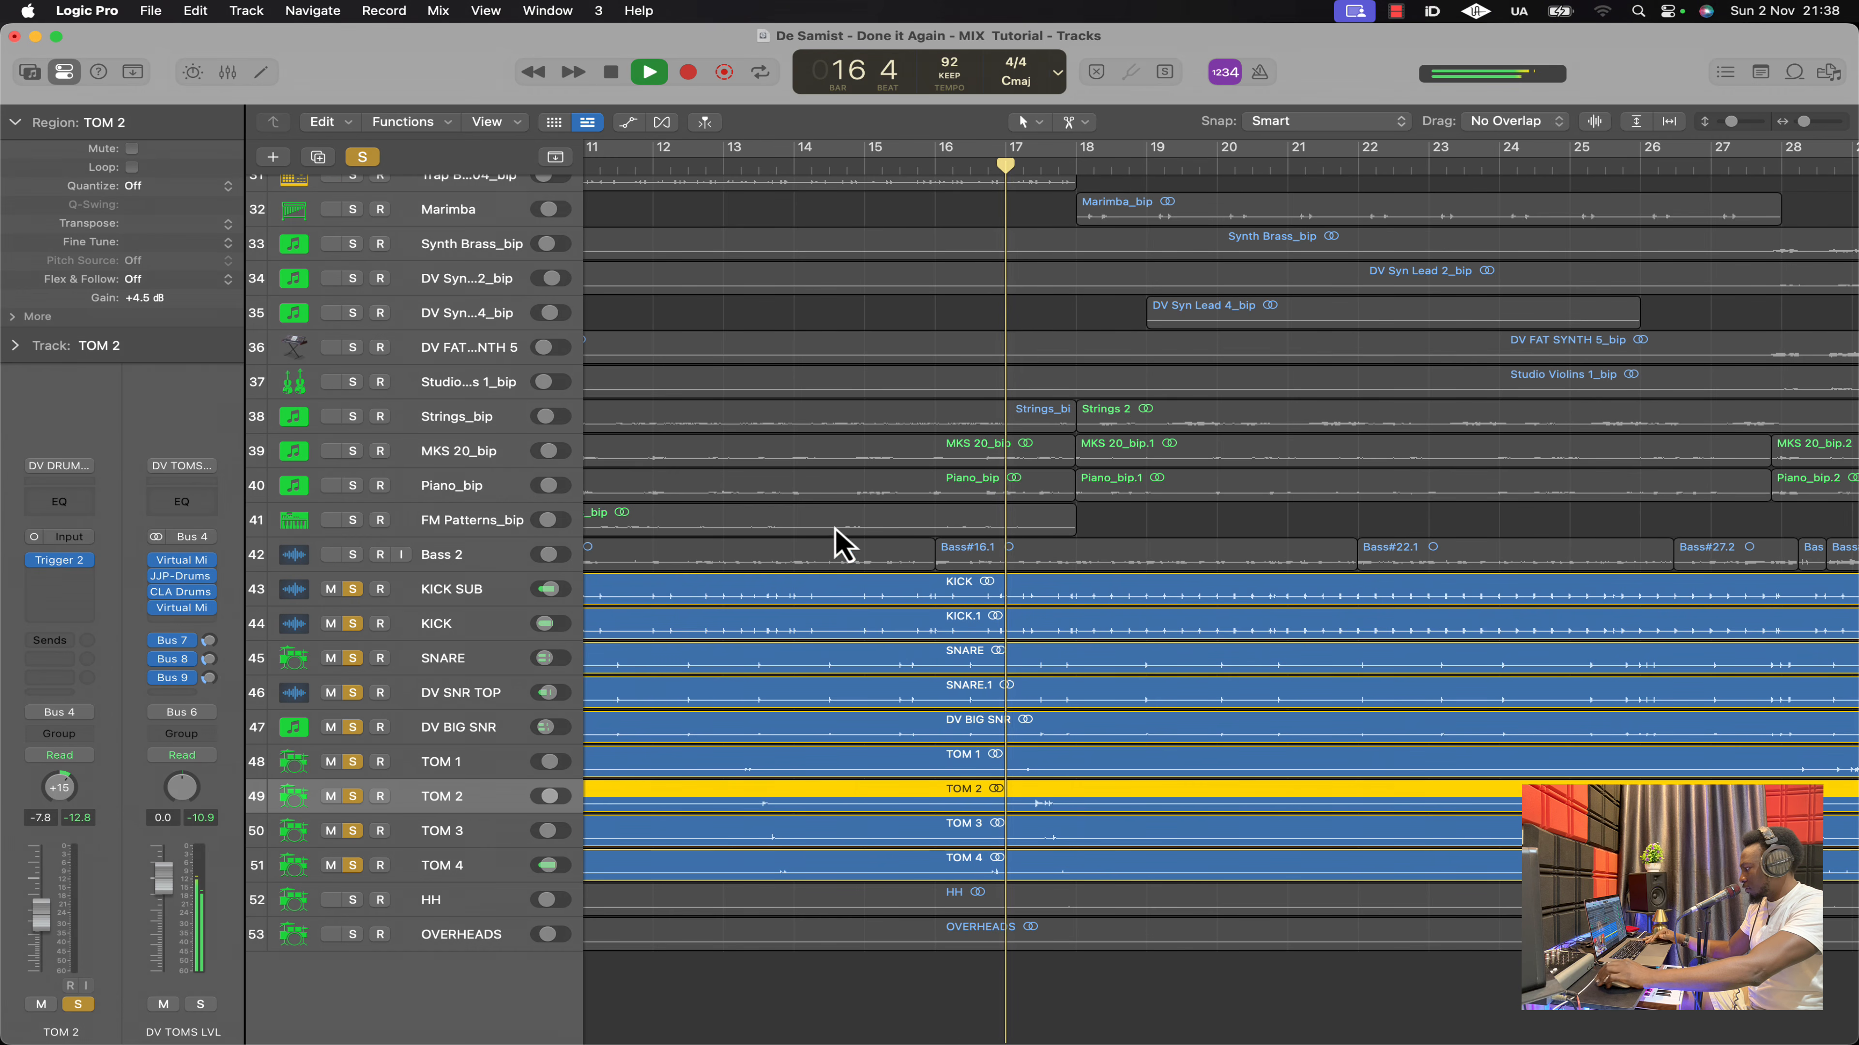
key("space")
Switch solo from the kick, snare and tom tracks to HH and OVERHEADS, and select HH
mouse_move(352, 594)
left_mouse_down()
mouse_move(350, 945)
mouse_move(367, 919)
left_mouse_up()
left_click(489, 904)
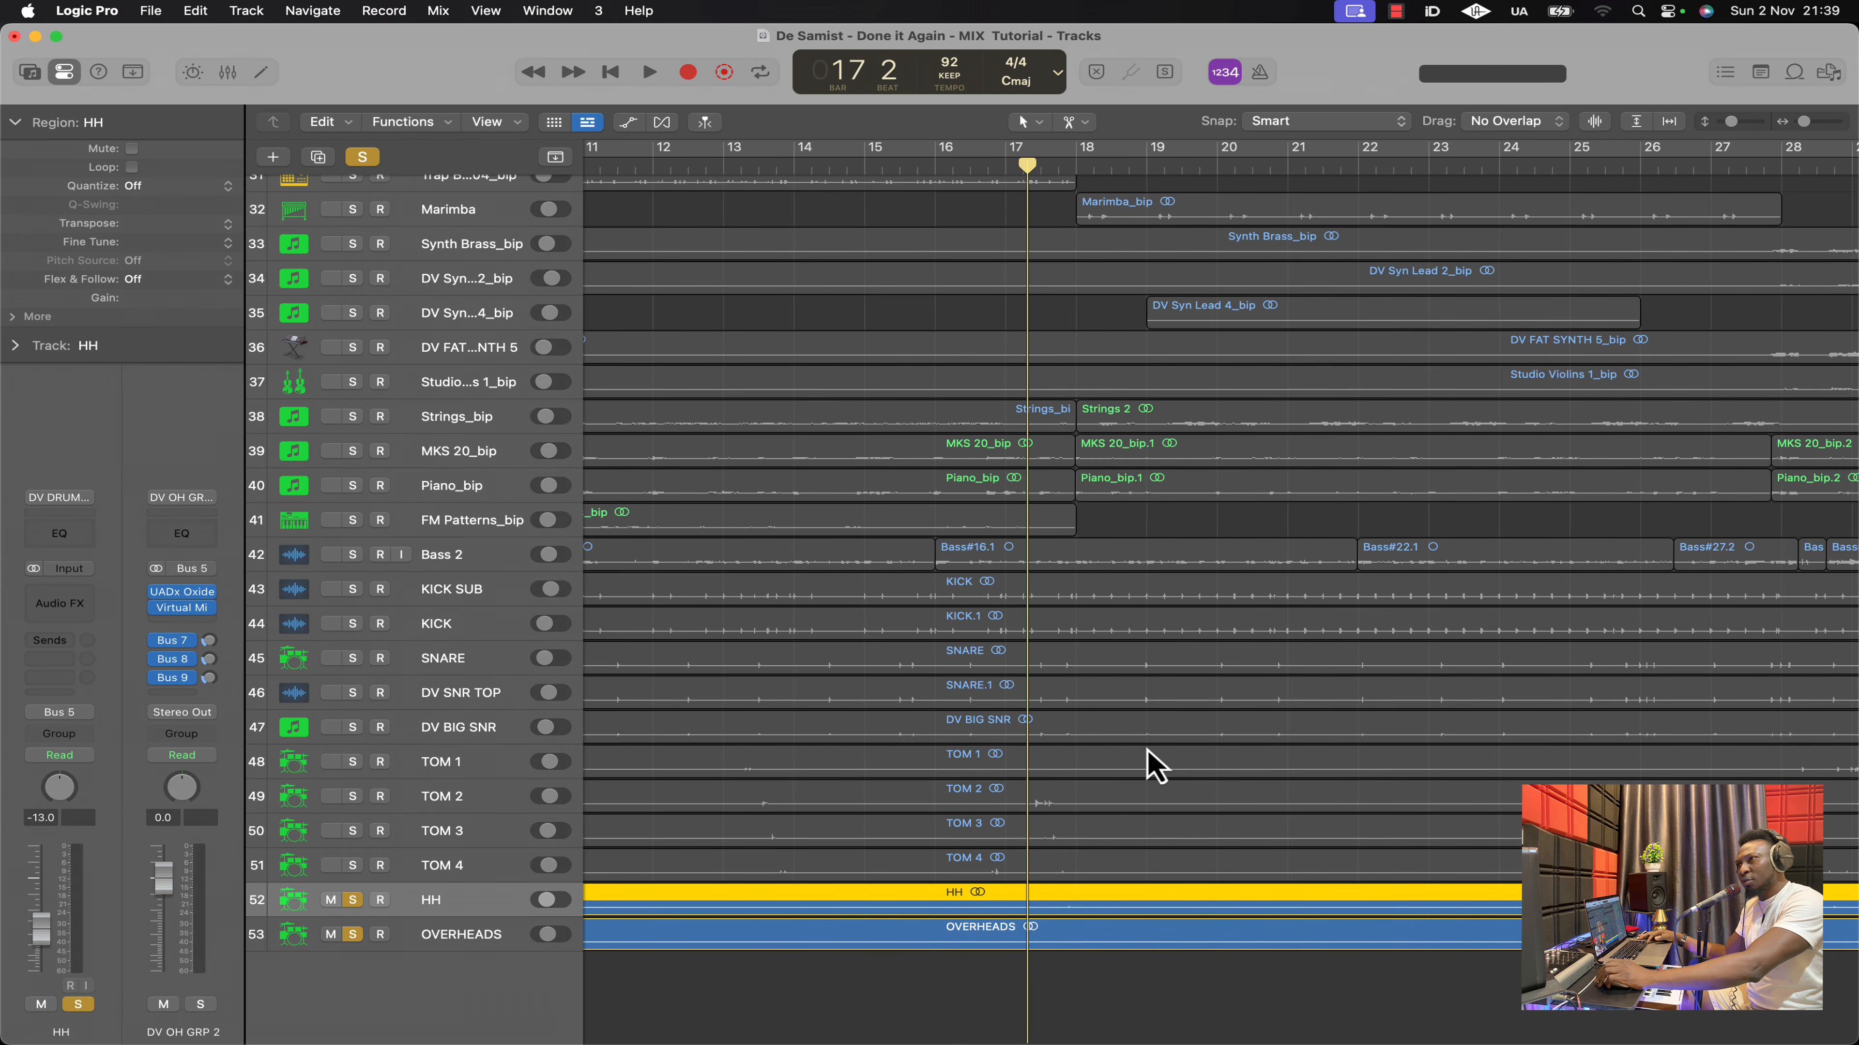
Play HH and OVERHEADS from bar 15 beat 4, bypass the plug-ins and sends on DV OH GRP 2, and replay the passage
left_click(917, 161)
key("ctrl+z")
scroll(947, 357, "up", 10)
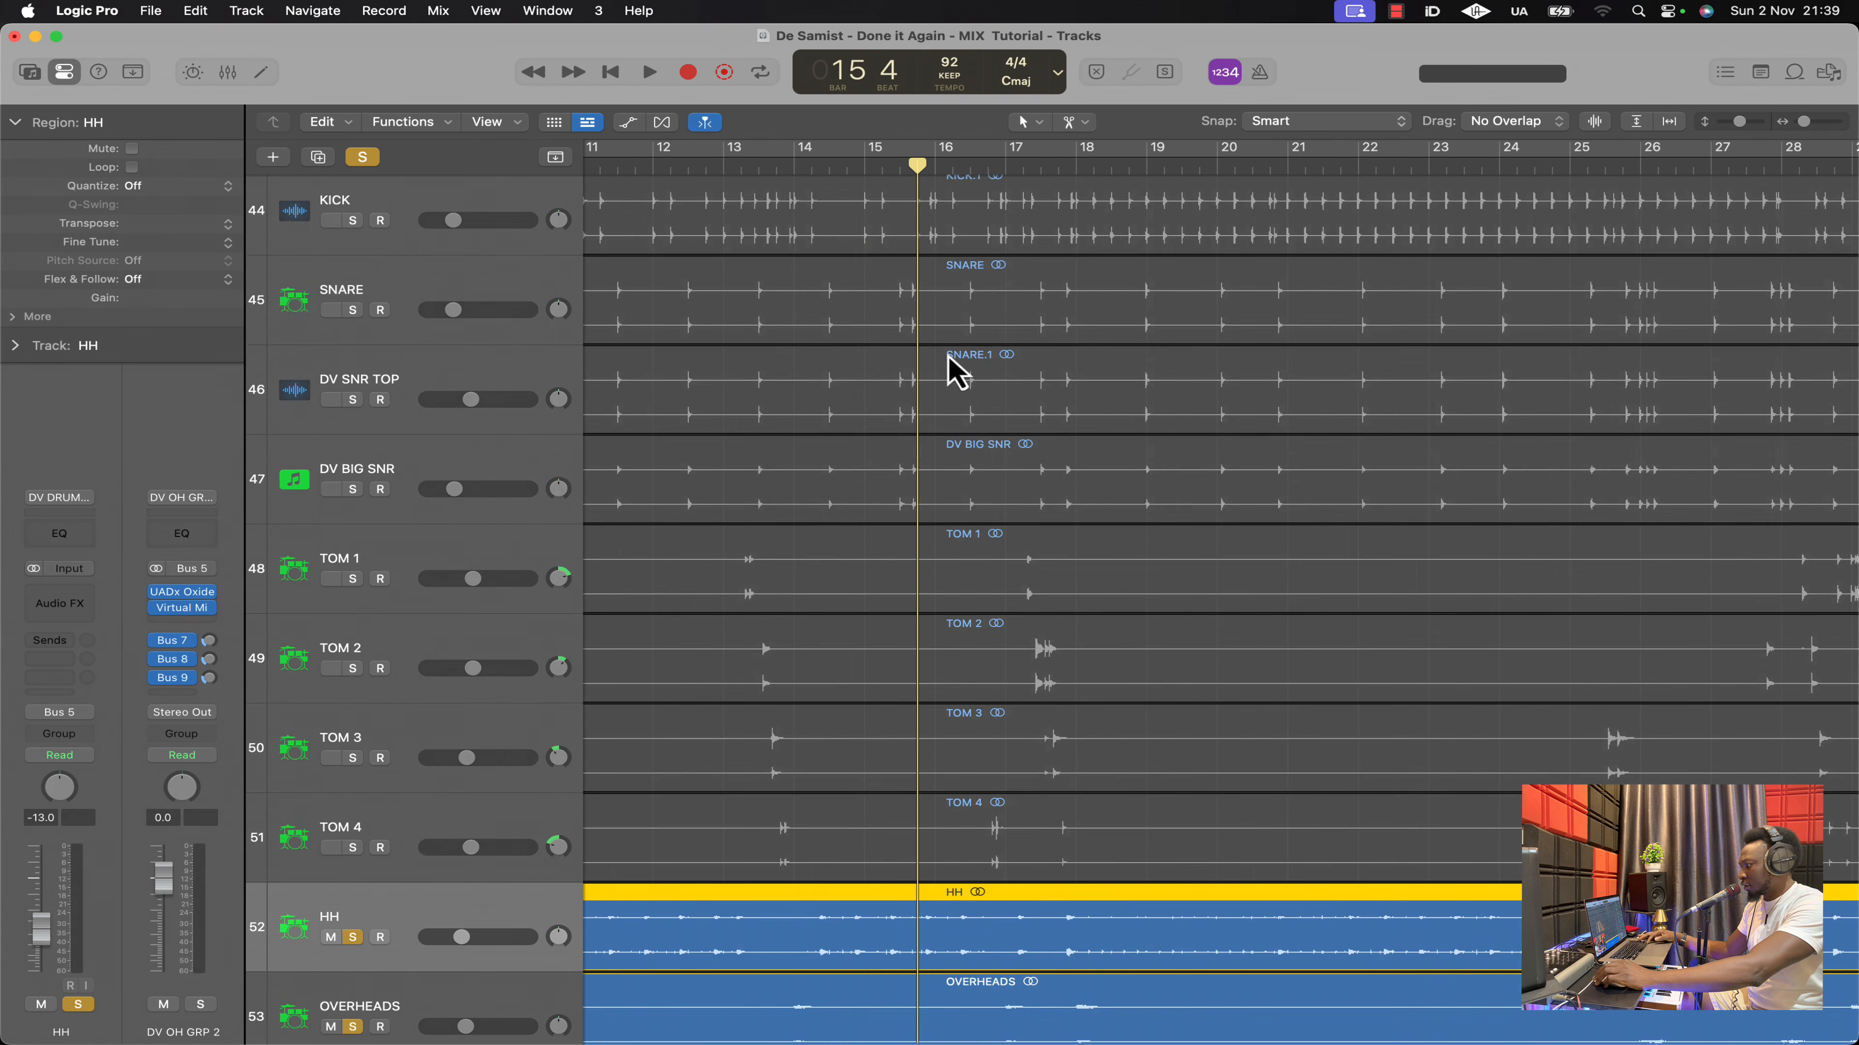
scroll(947, 356, "down", 5)
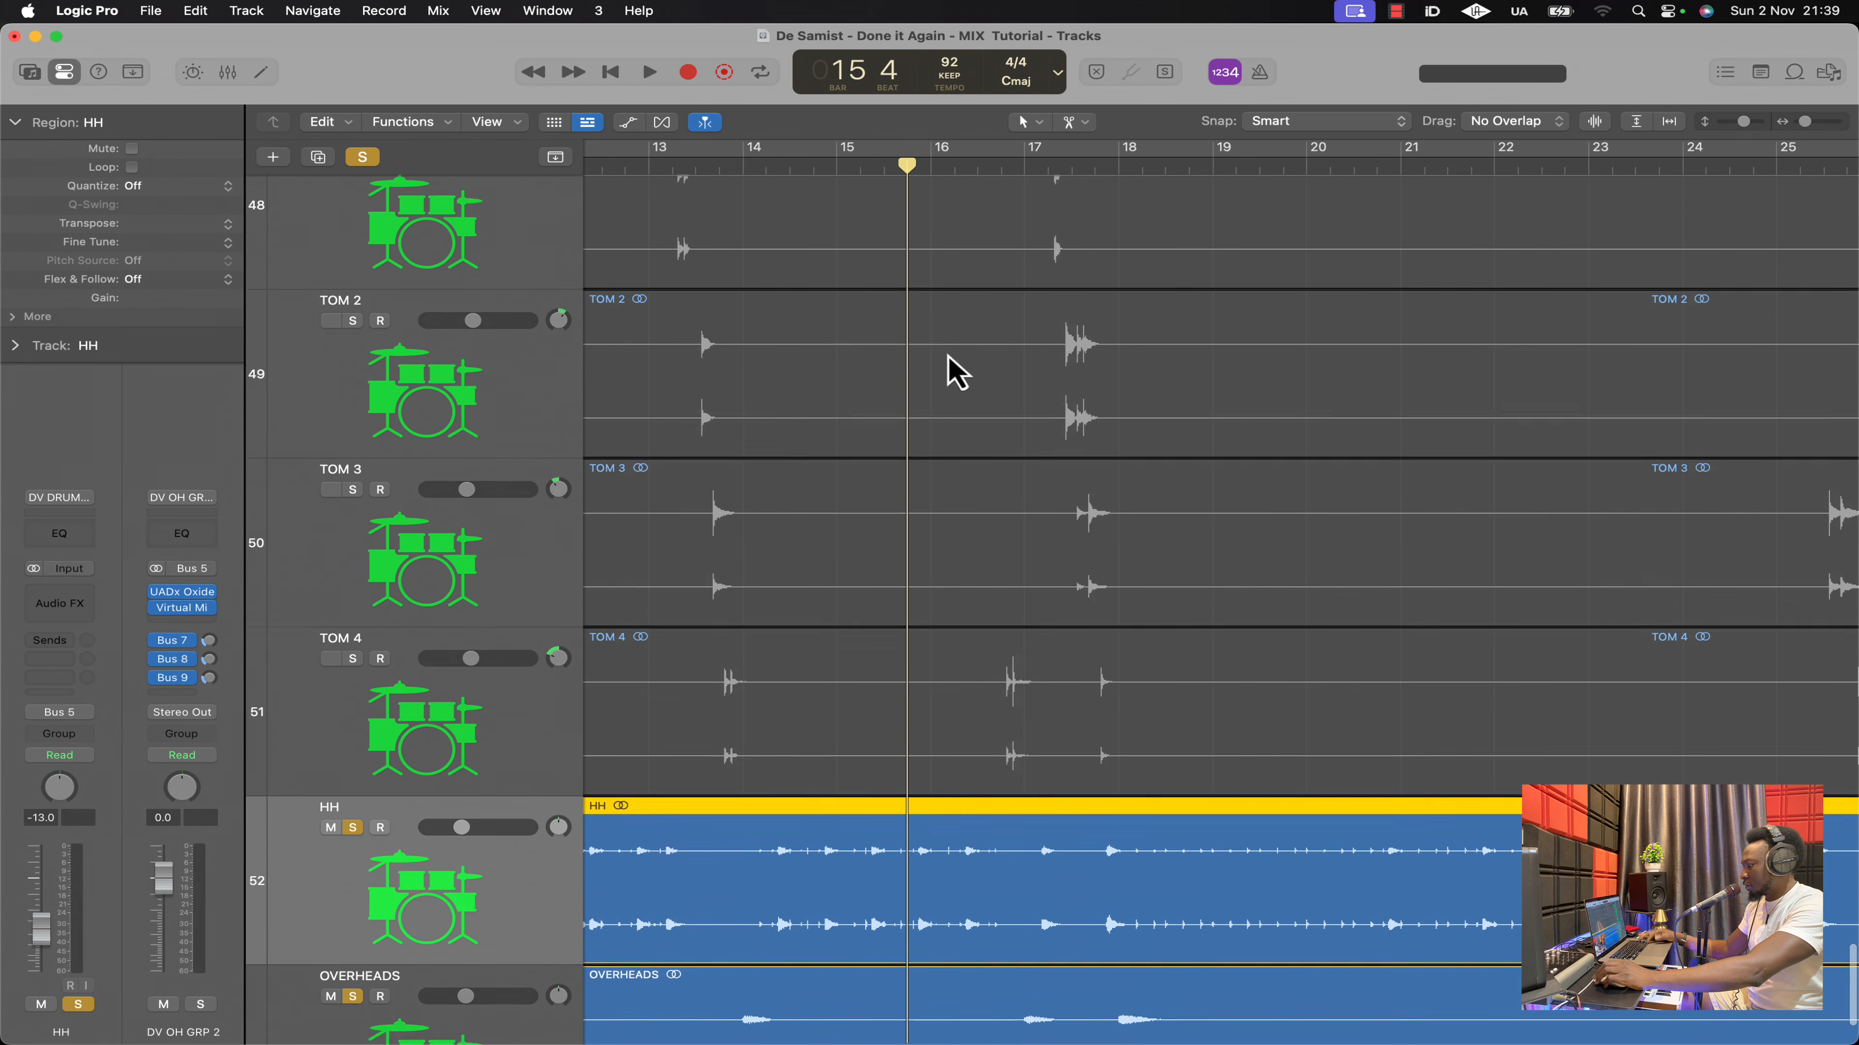
key("space")
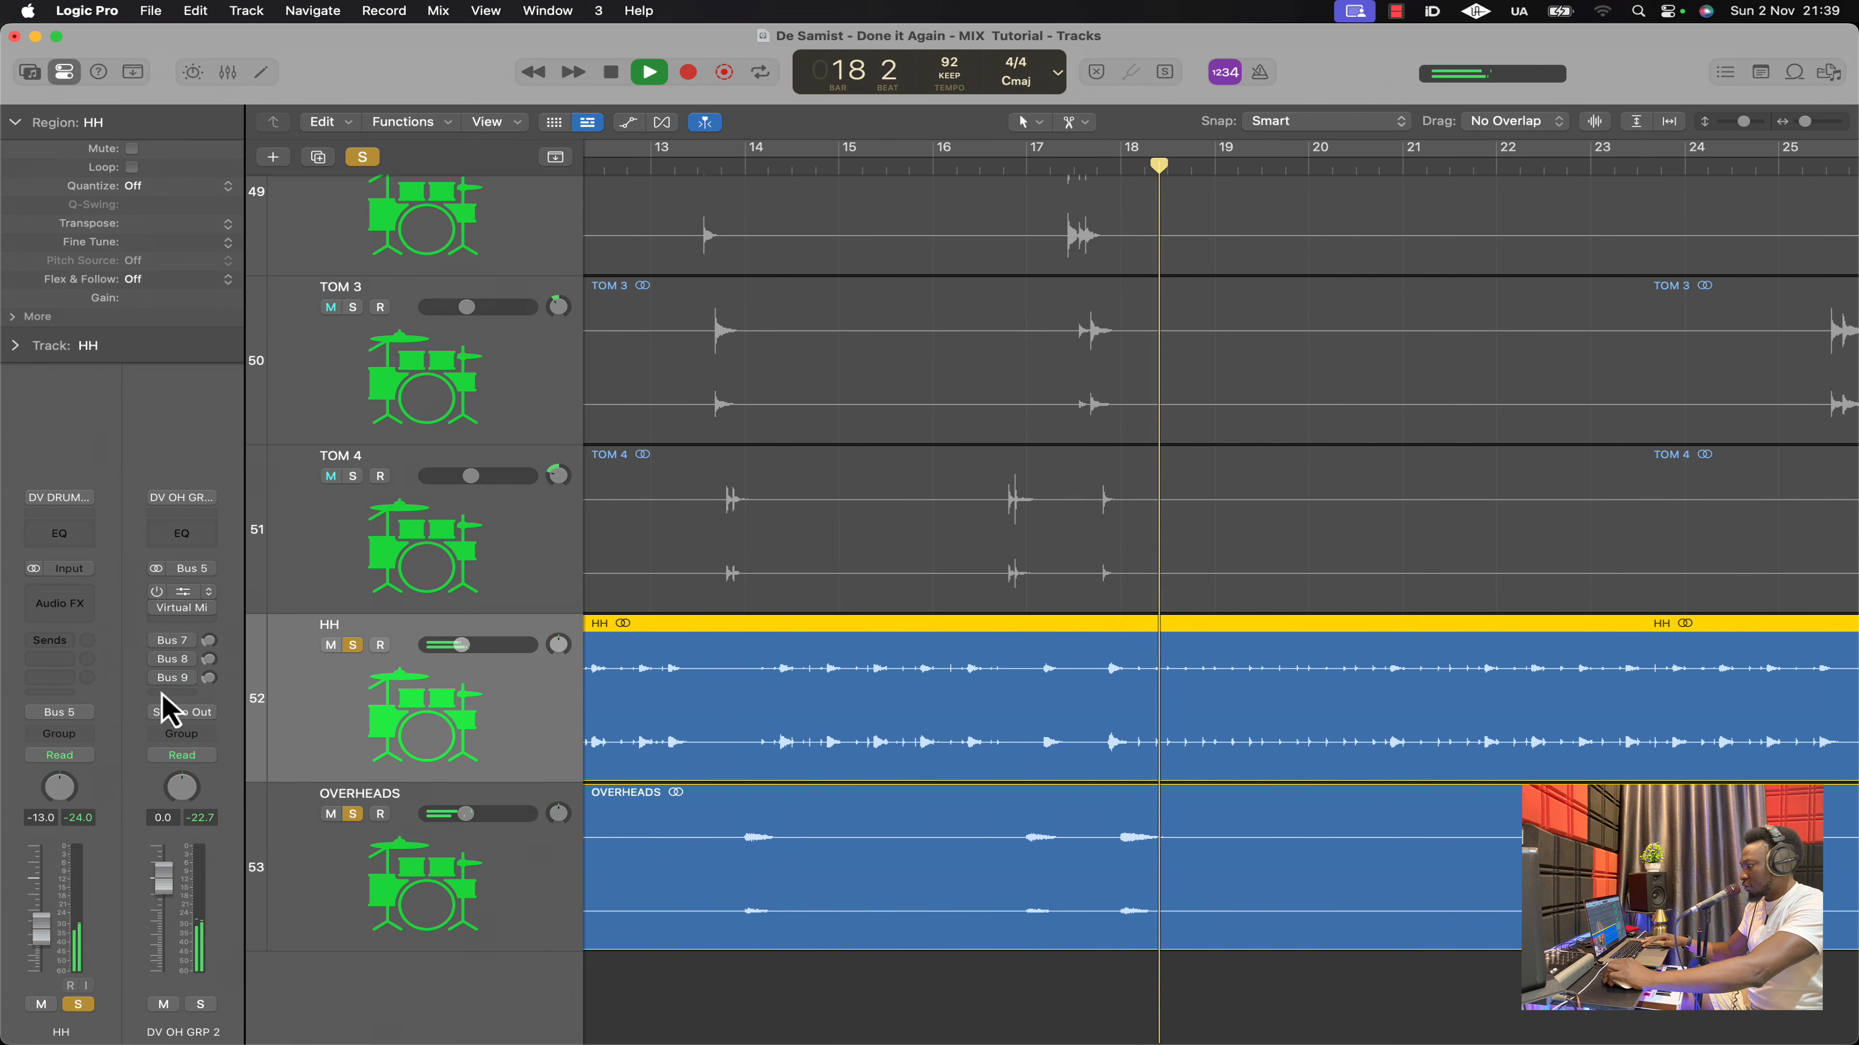
left_click(921, 169)
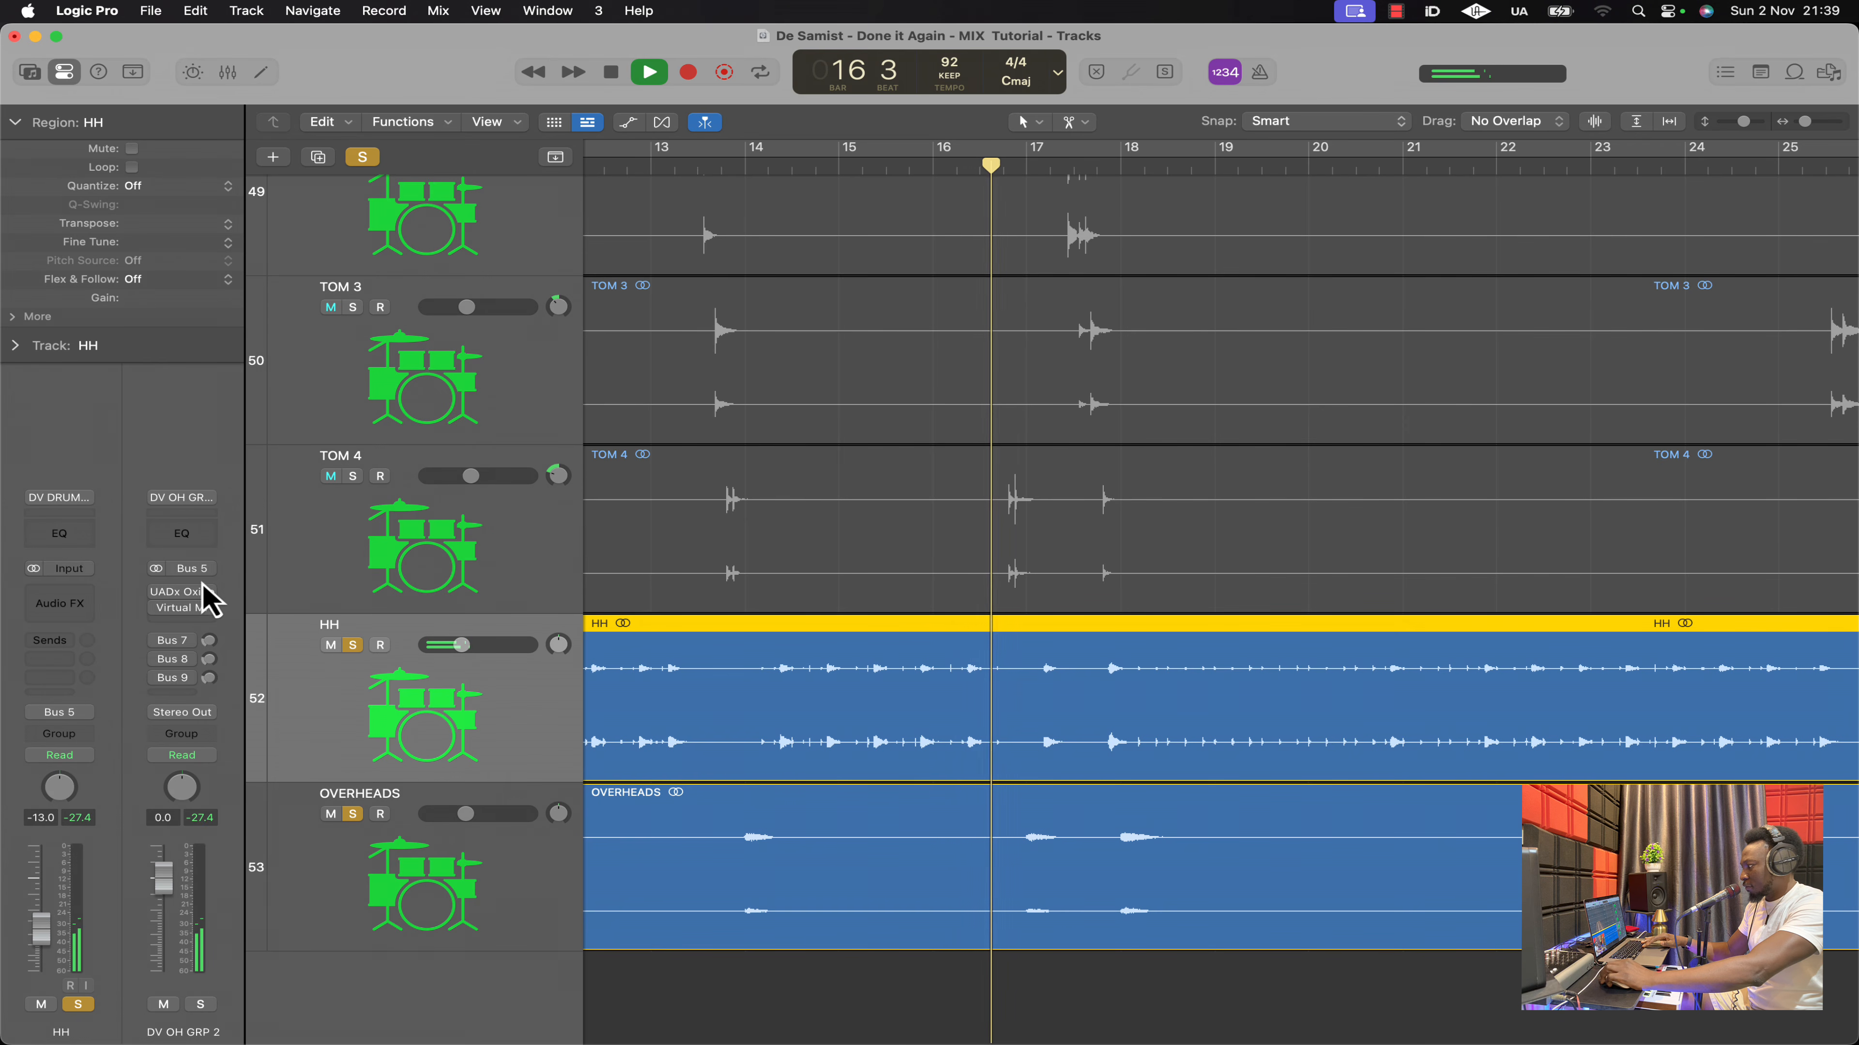
Stop playback, examine the UADx Oxide Tape Recorder on DV OH GRP 2, and close it
left_click(194, 596)
key("space")
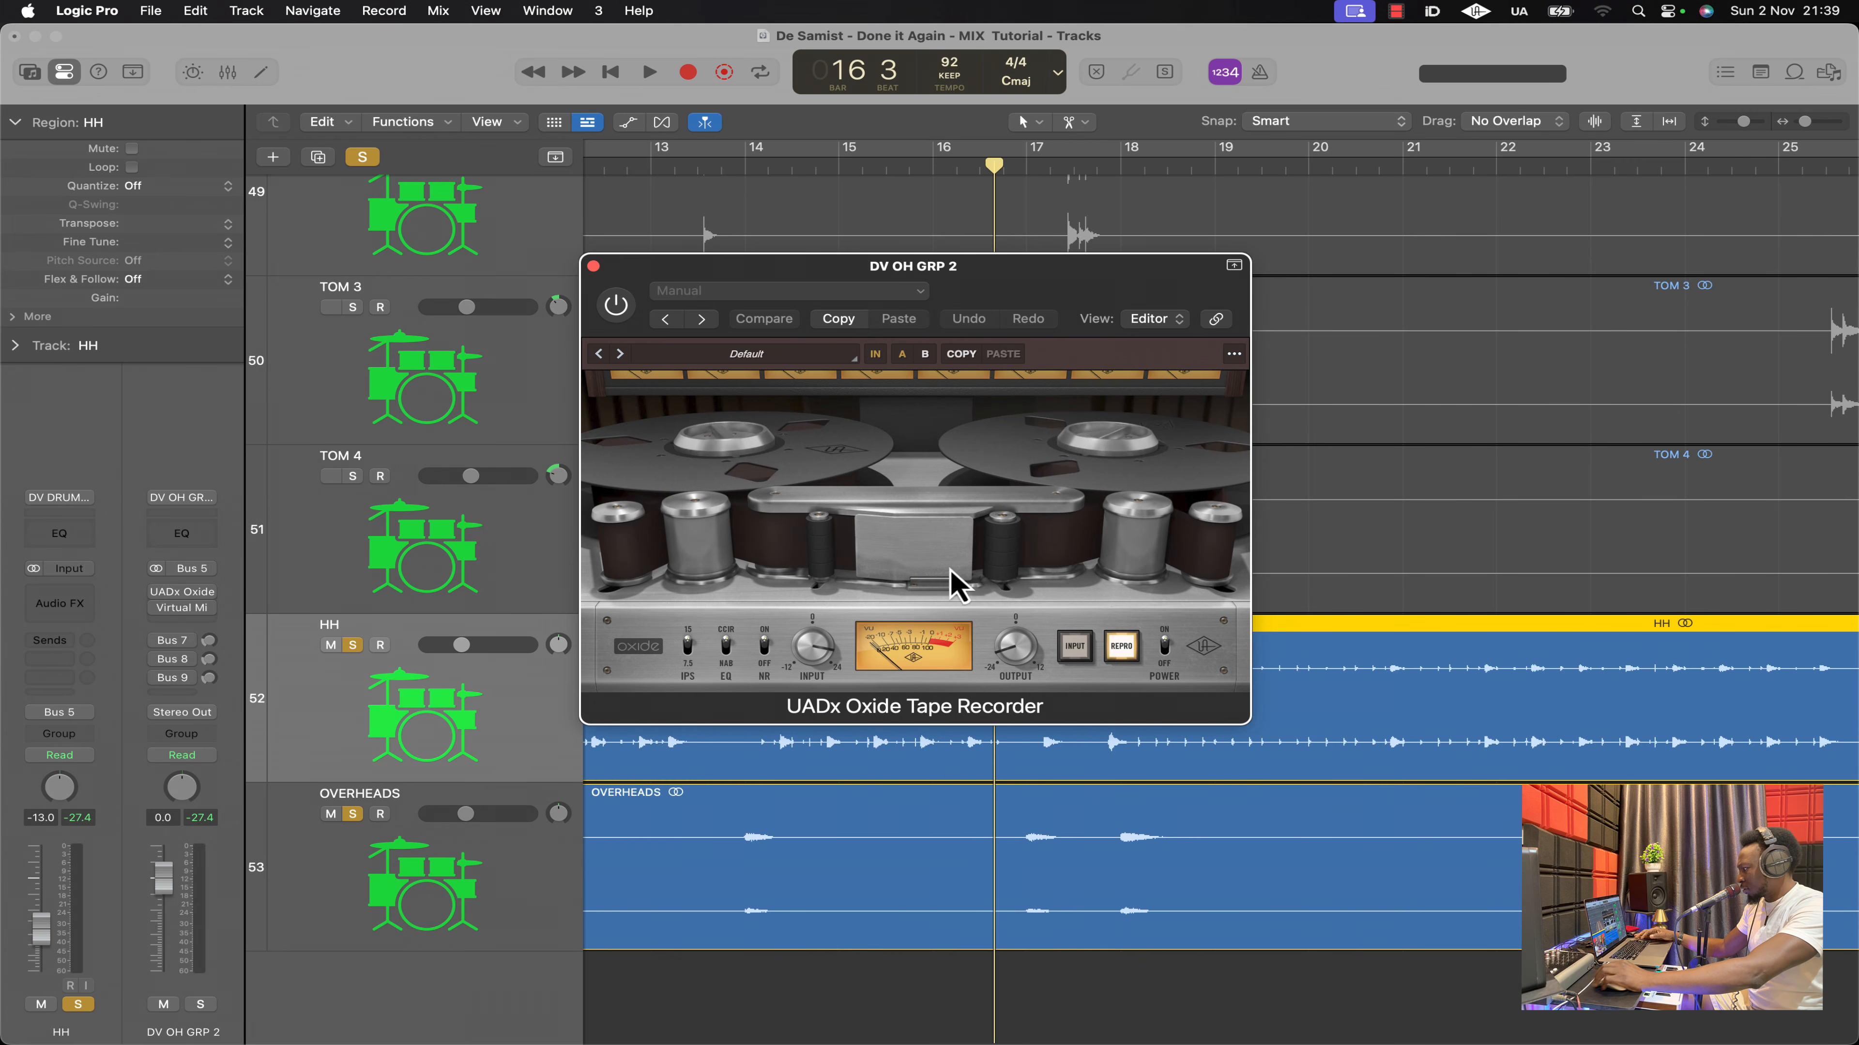
left_click(593, 265)
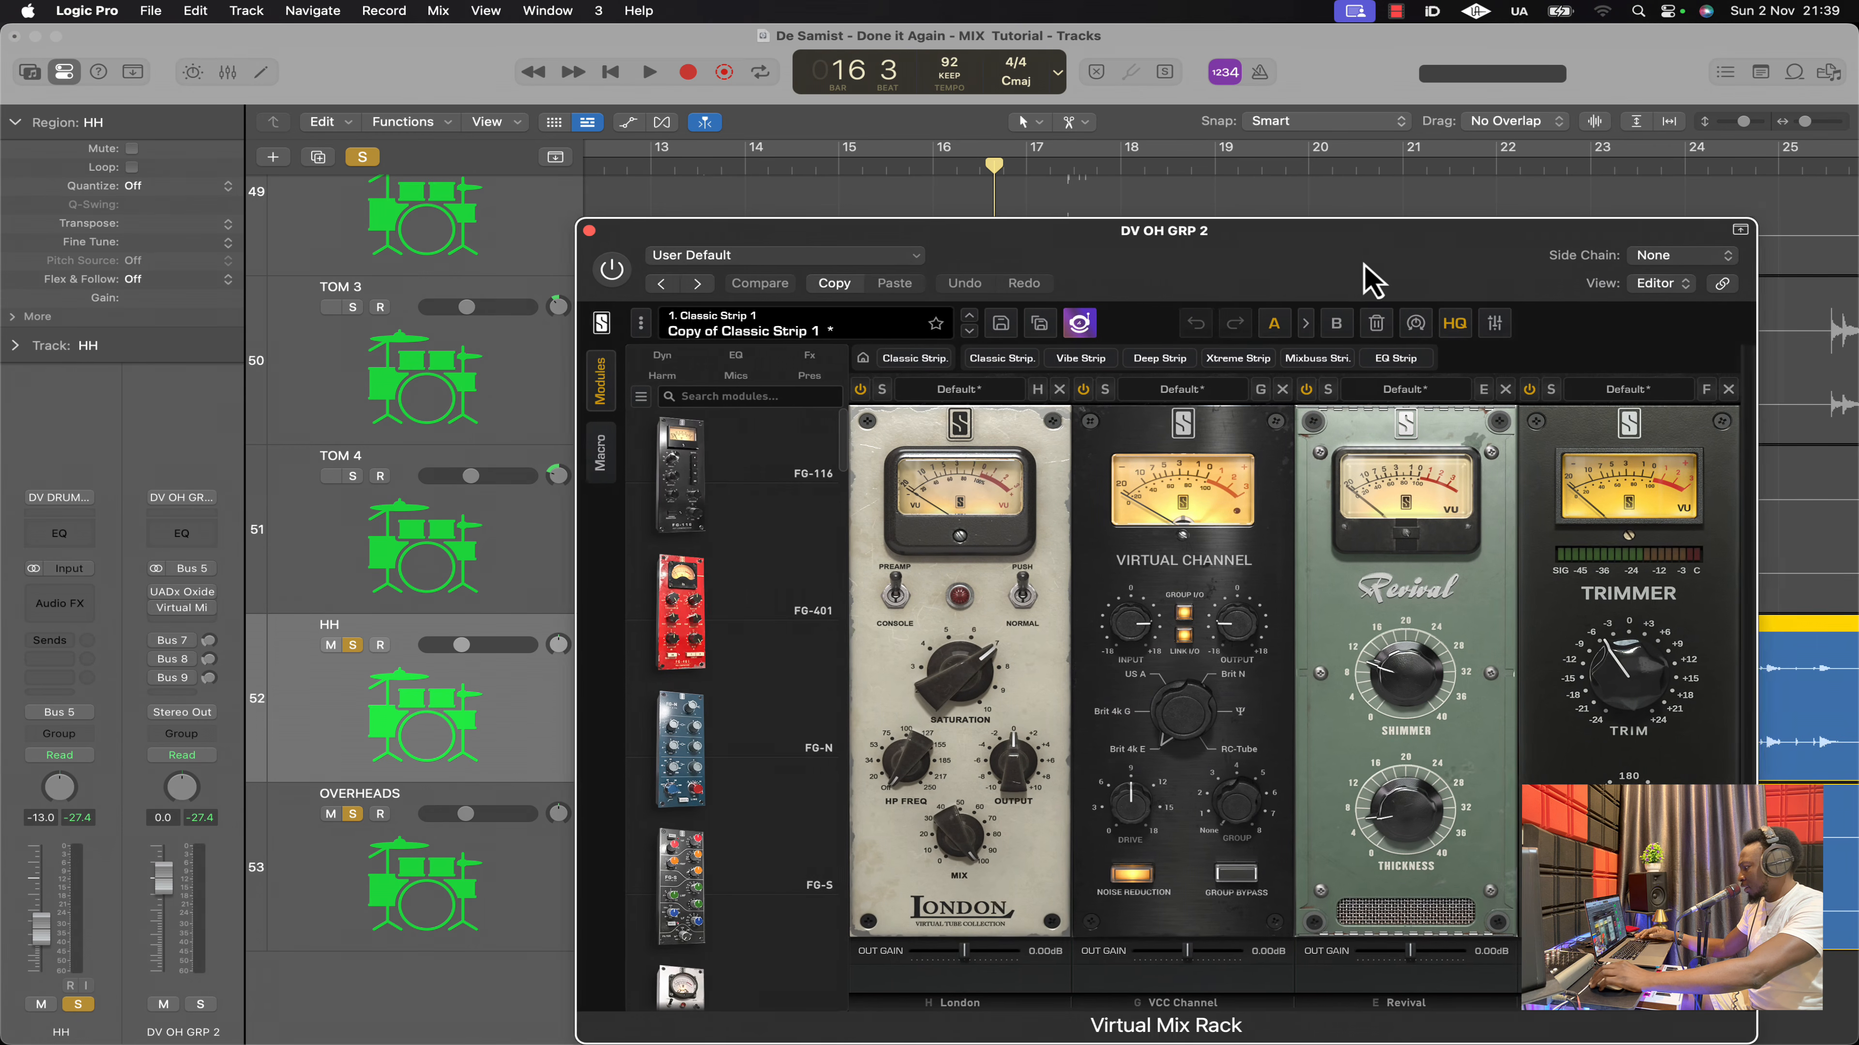
Examine the London, Virtual Channel, Revival and Trimmer modules in the Virtual Mix Rack on DV OH GRP 2, and close it
left_click_drag(1361, 262, 1022, 151)
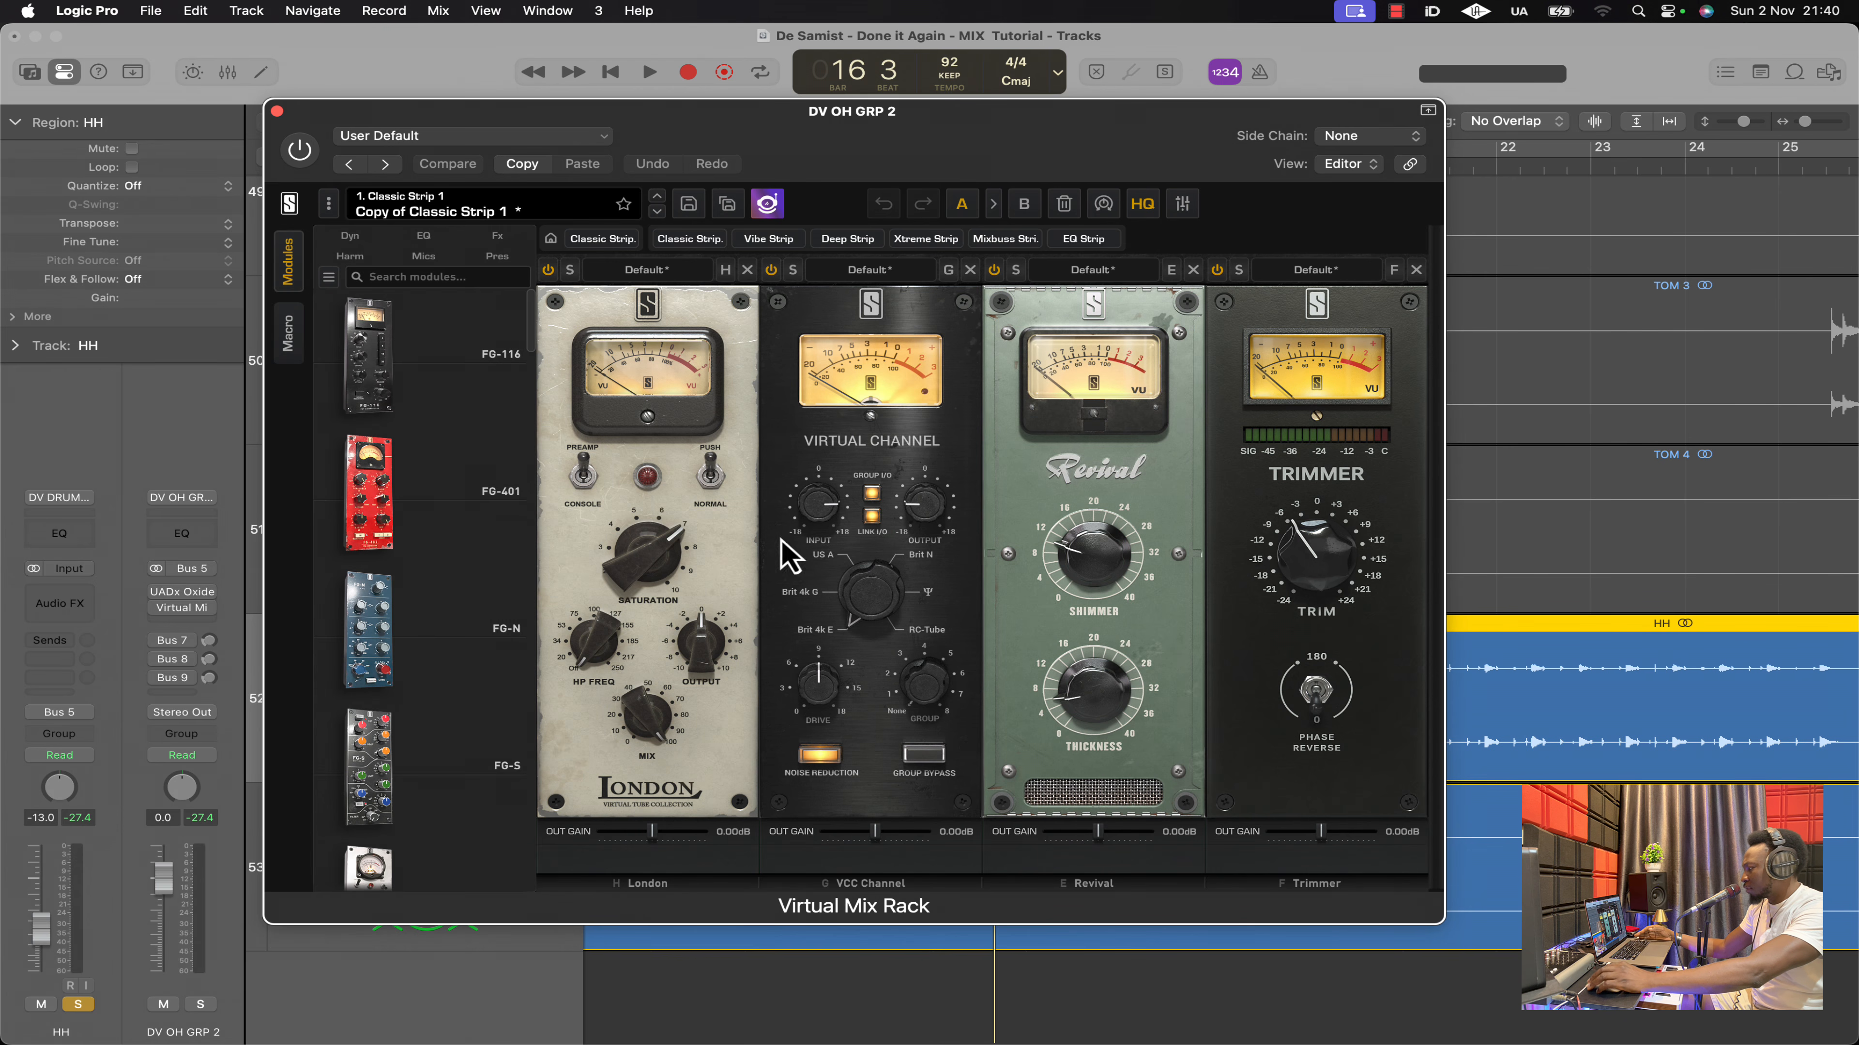
scroll(644, 573, "up", 2)
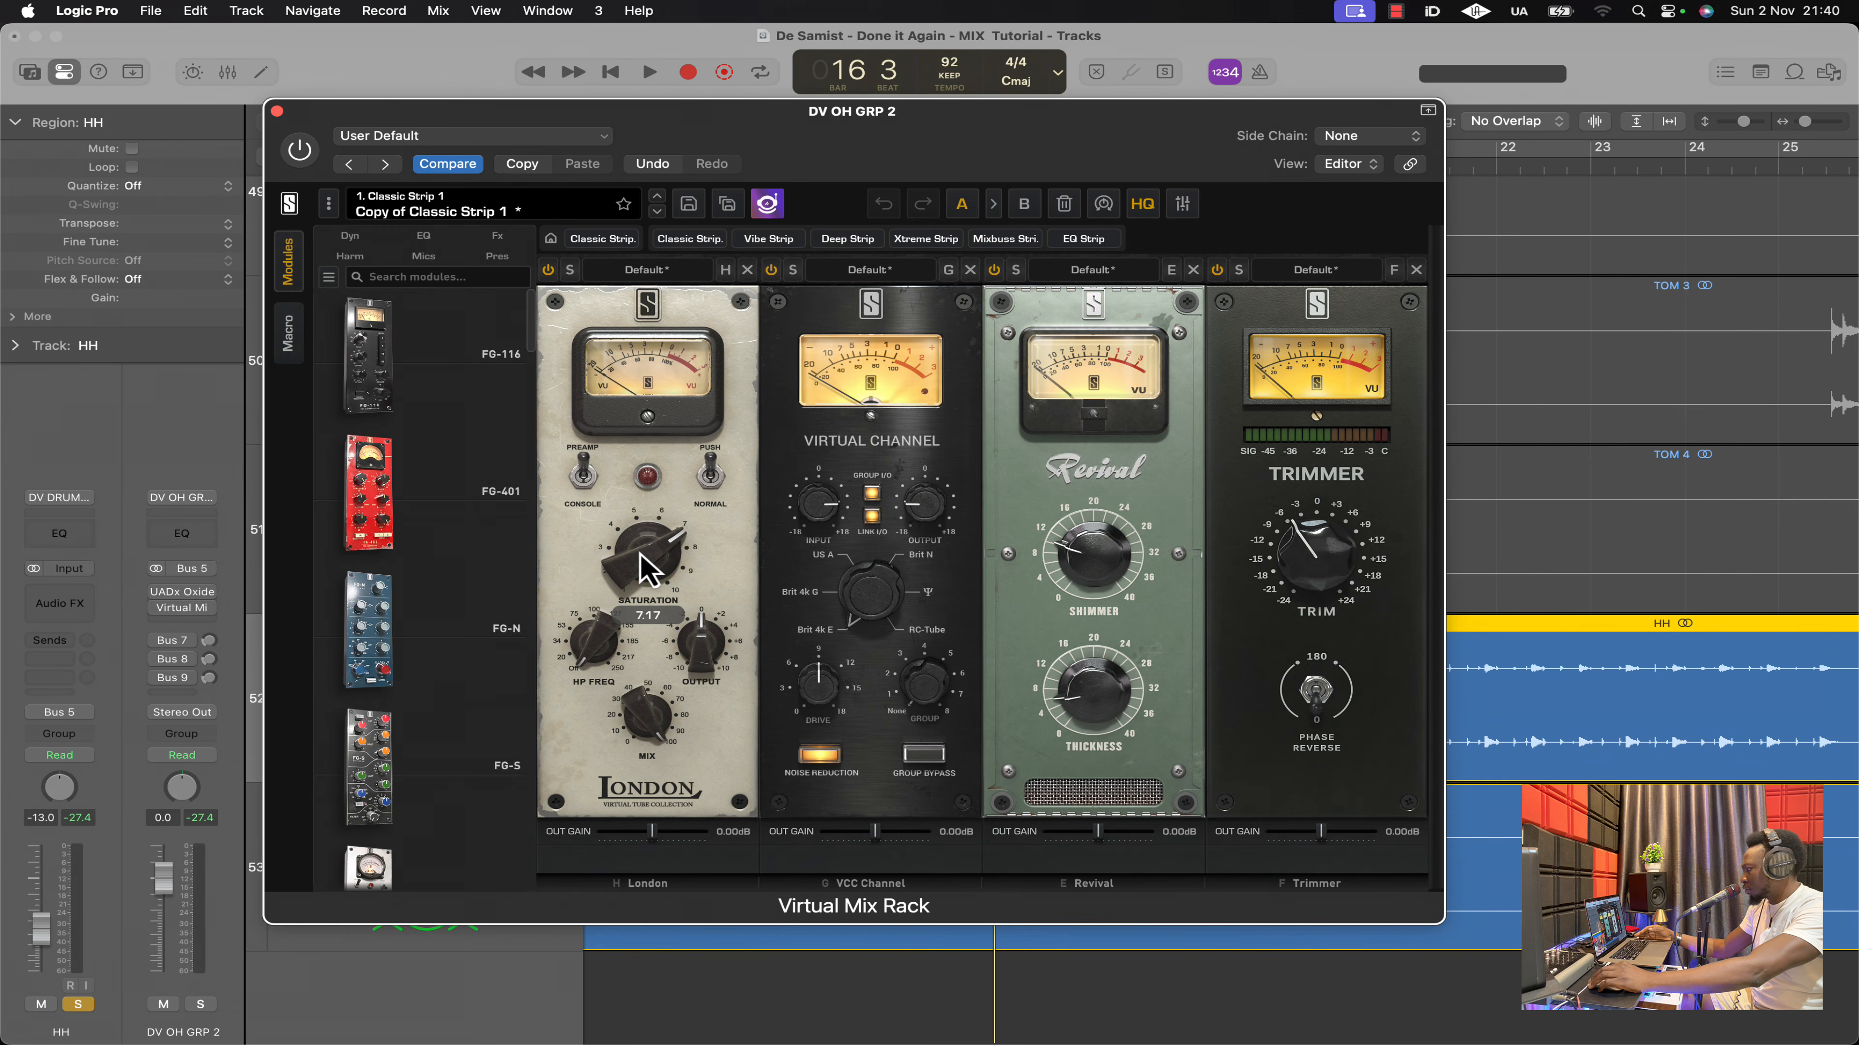
scroll(637, 560, "down", 1)
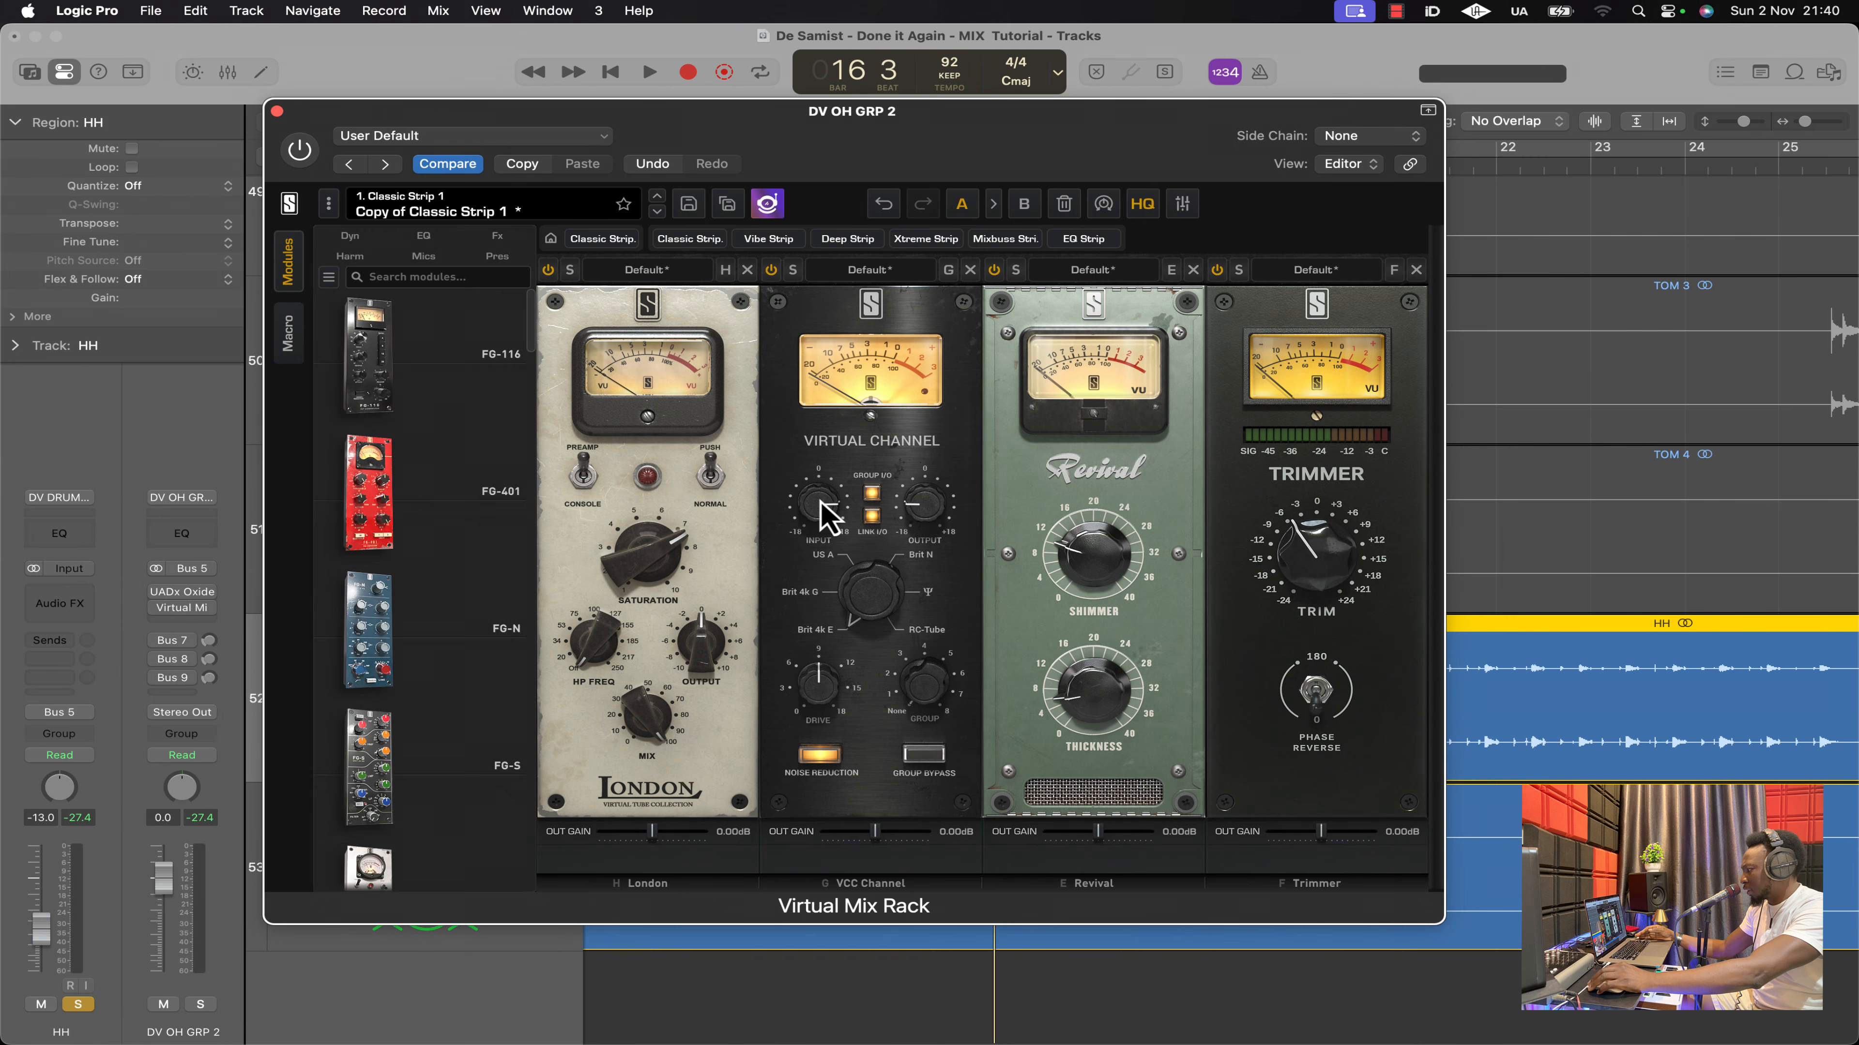
mouse_move(832, 521)
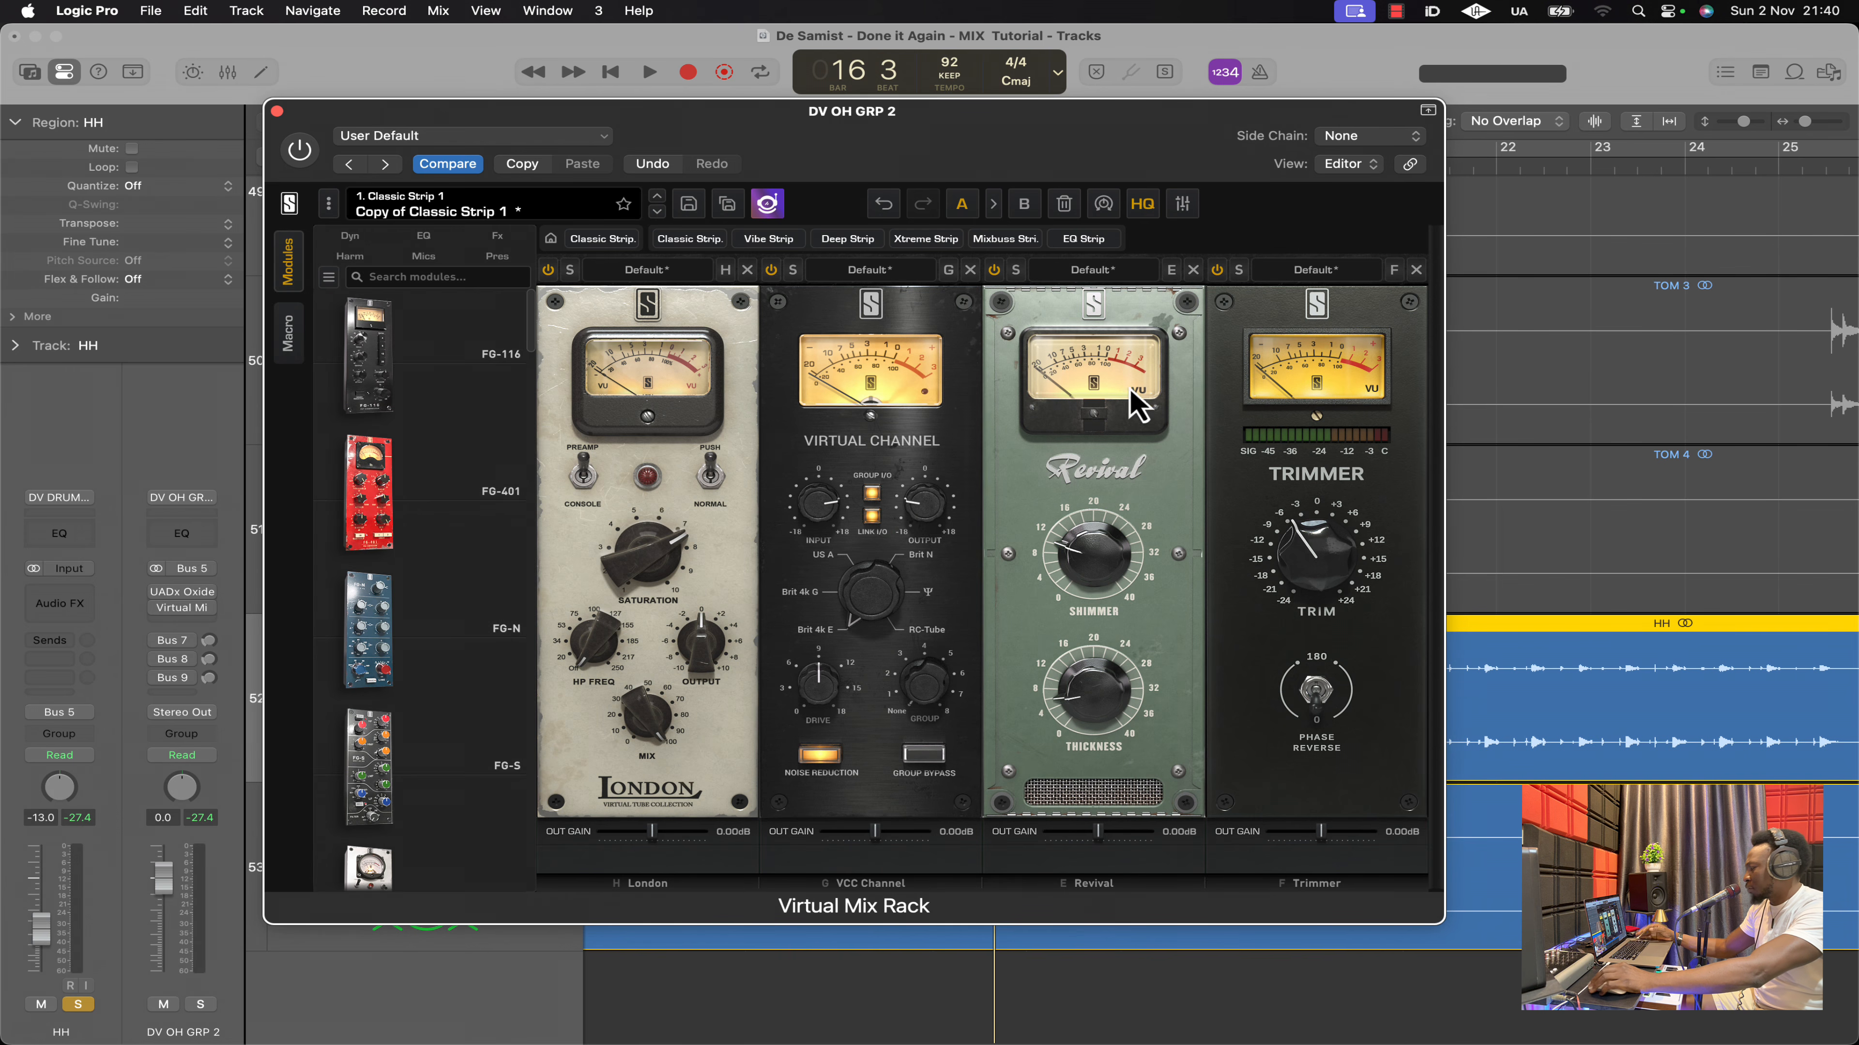
left_click(278, 112)
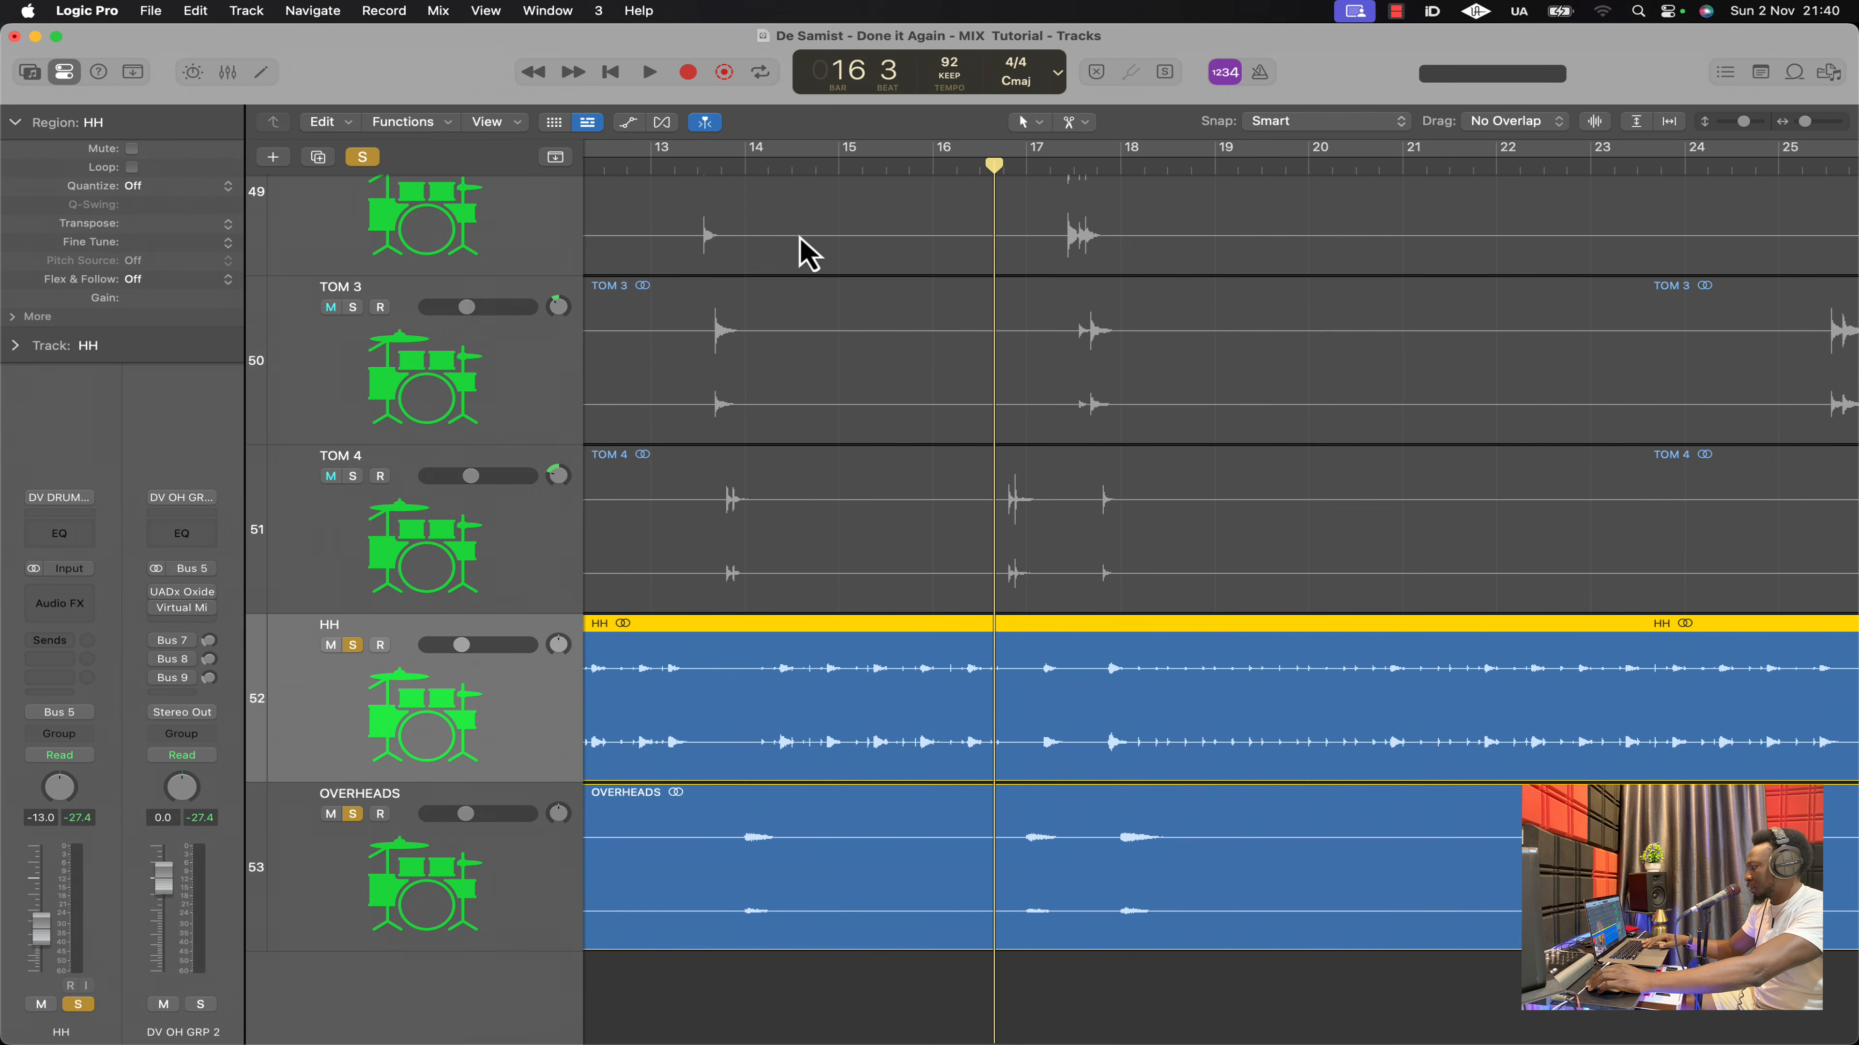
Play HH and OVERHEADS, re-enable the plug-ins and sends on DV OH GRP 2, and replay the passage from bar 16
key("space")
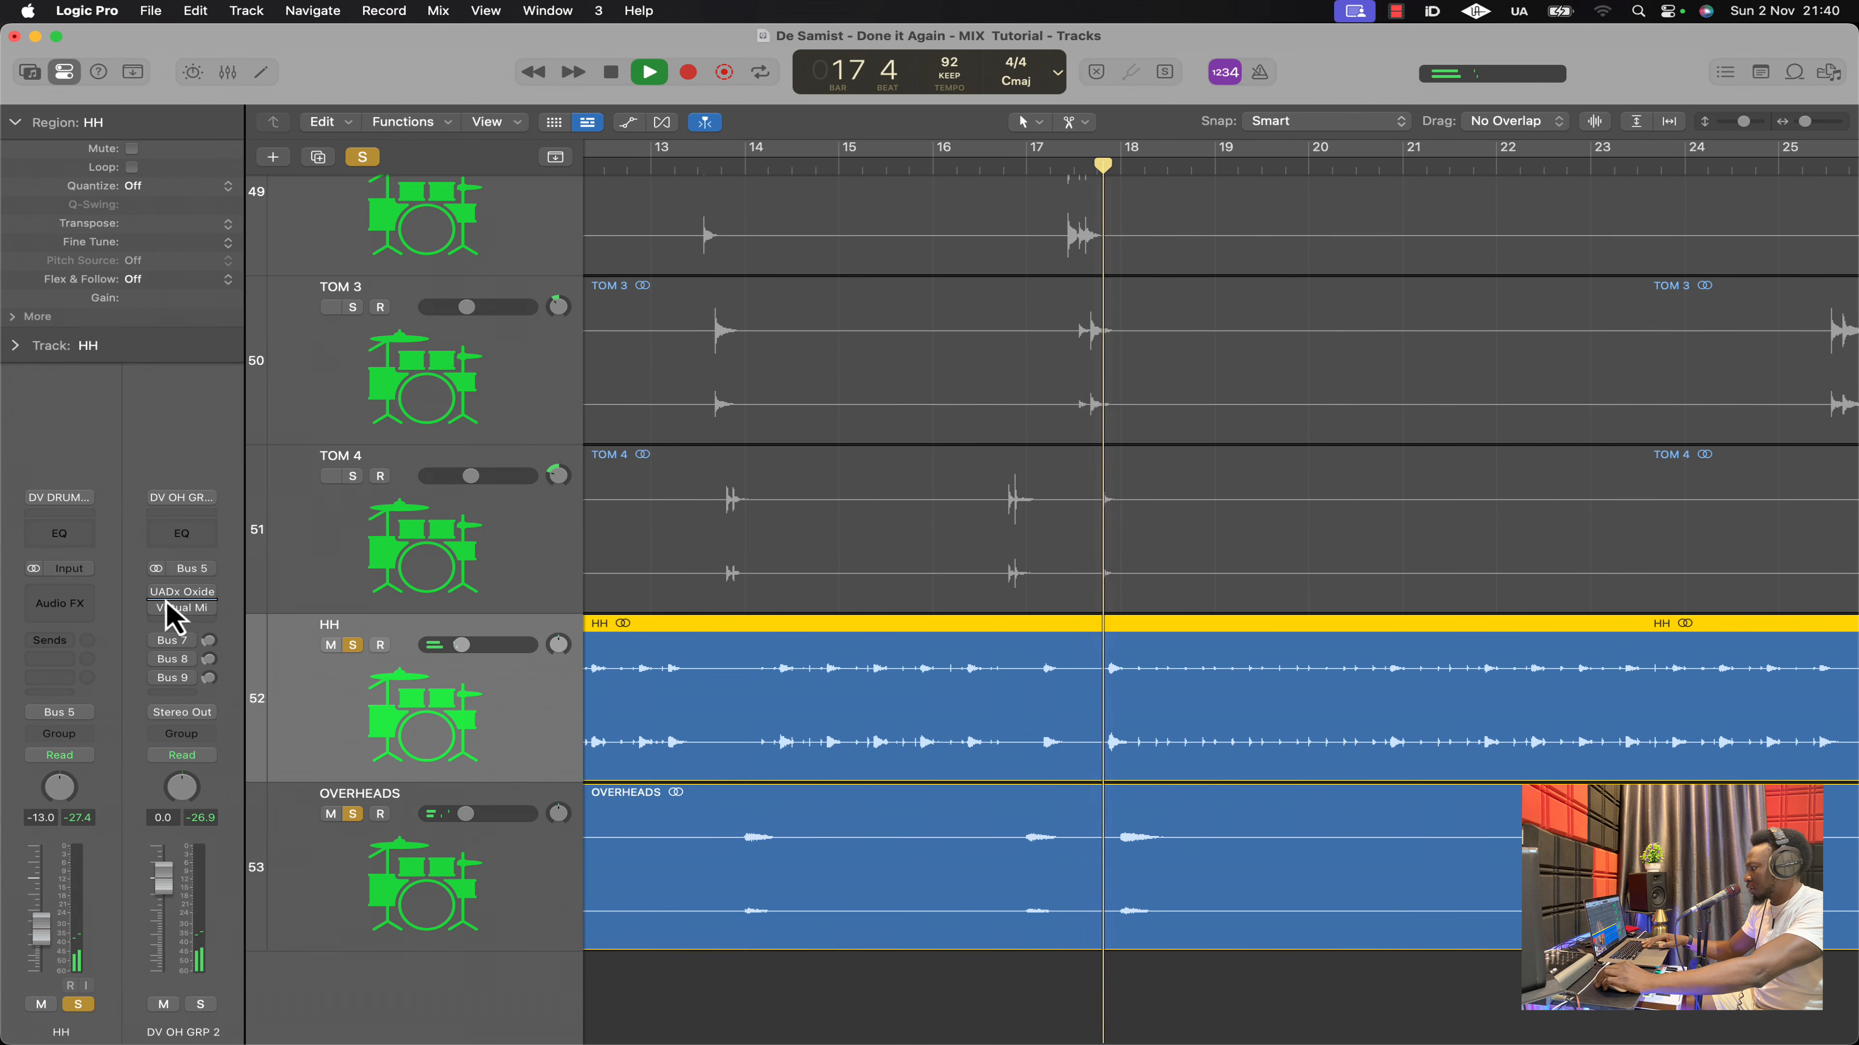
key("space")
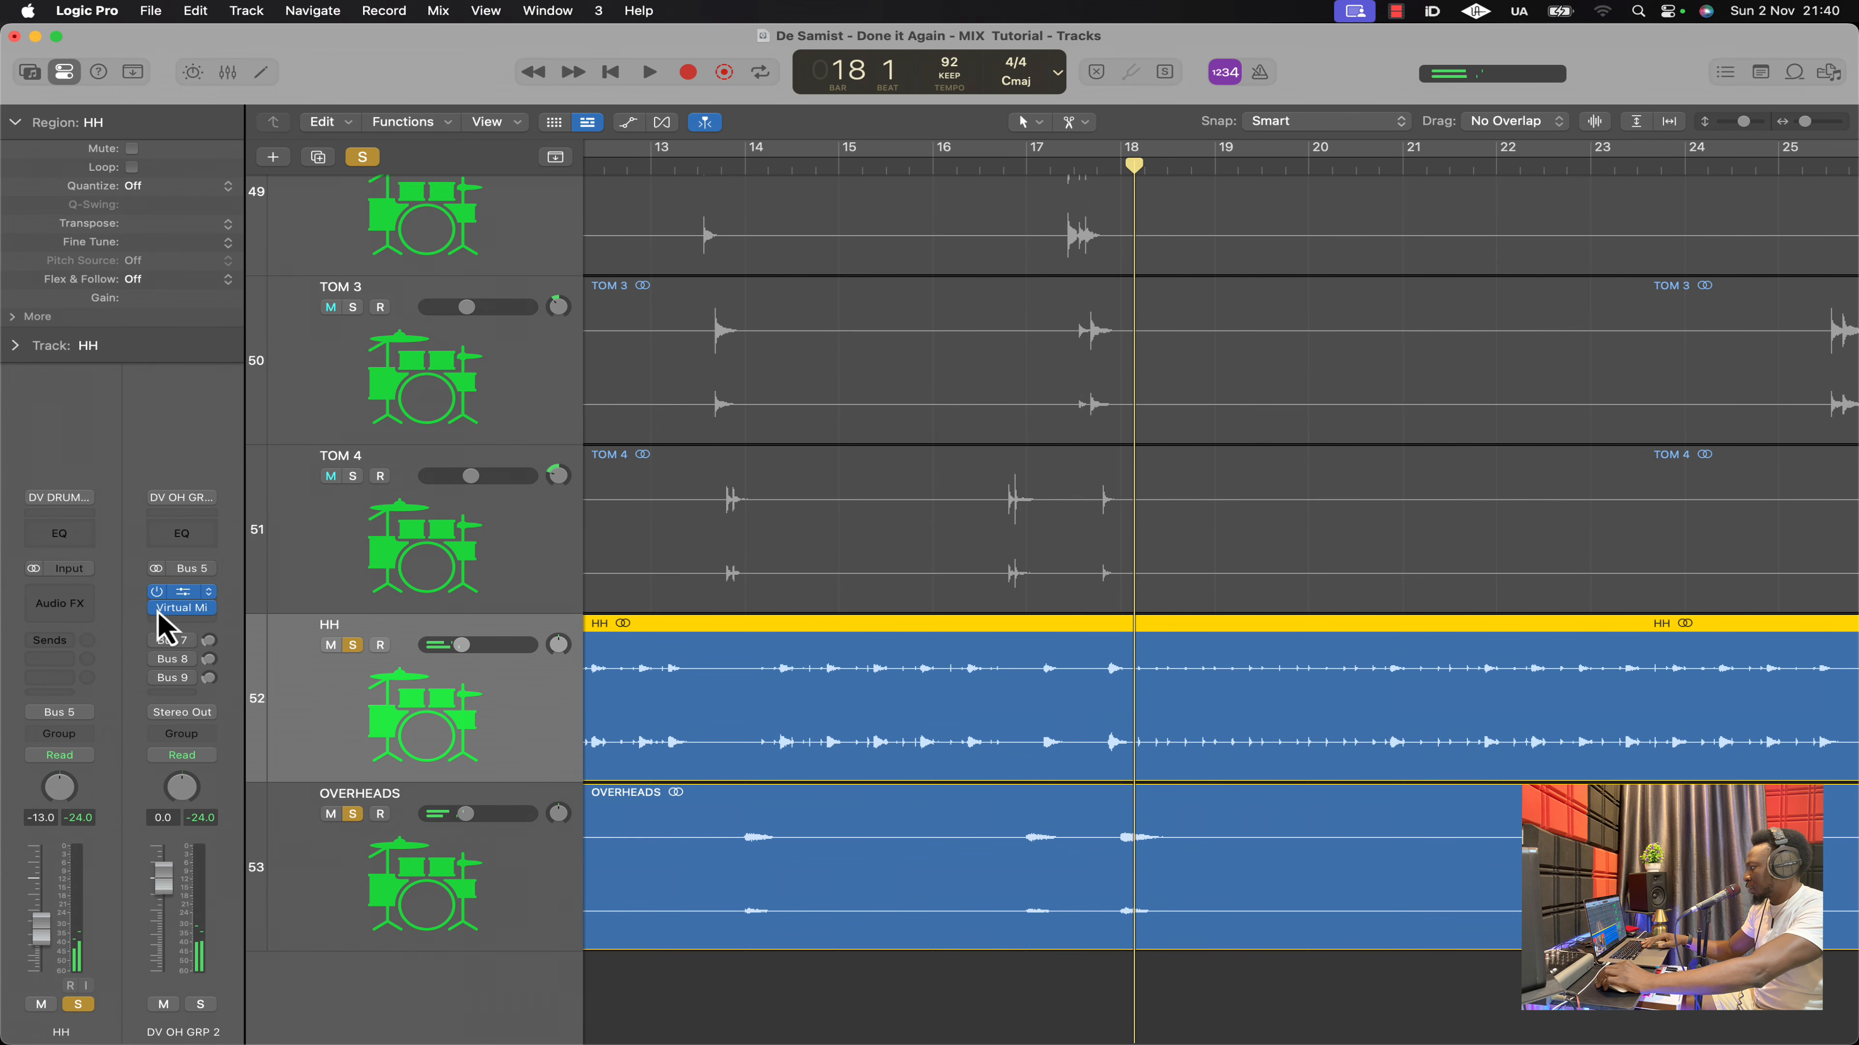
key("space")
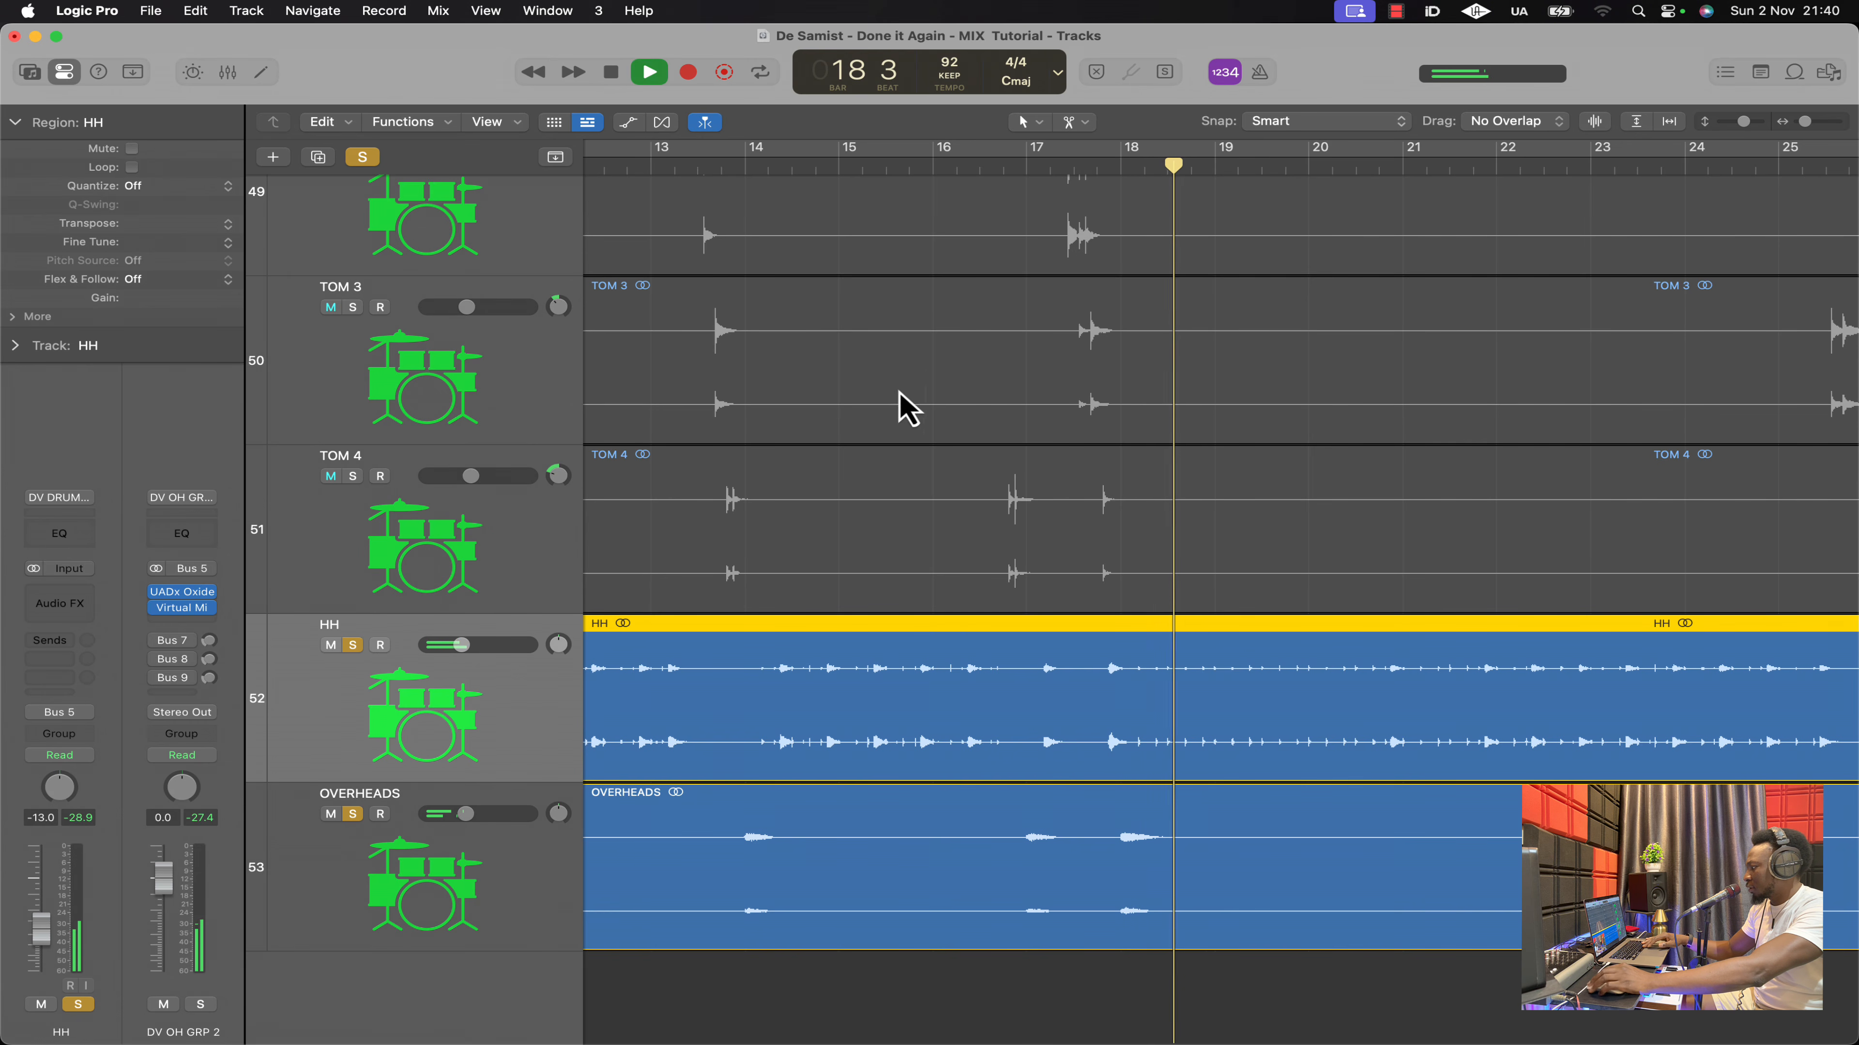
key("space")
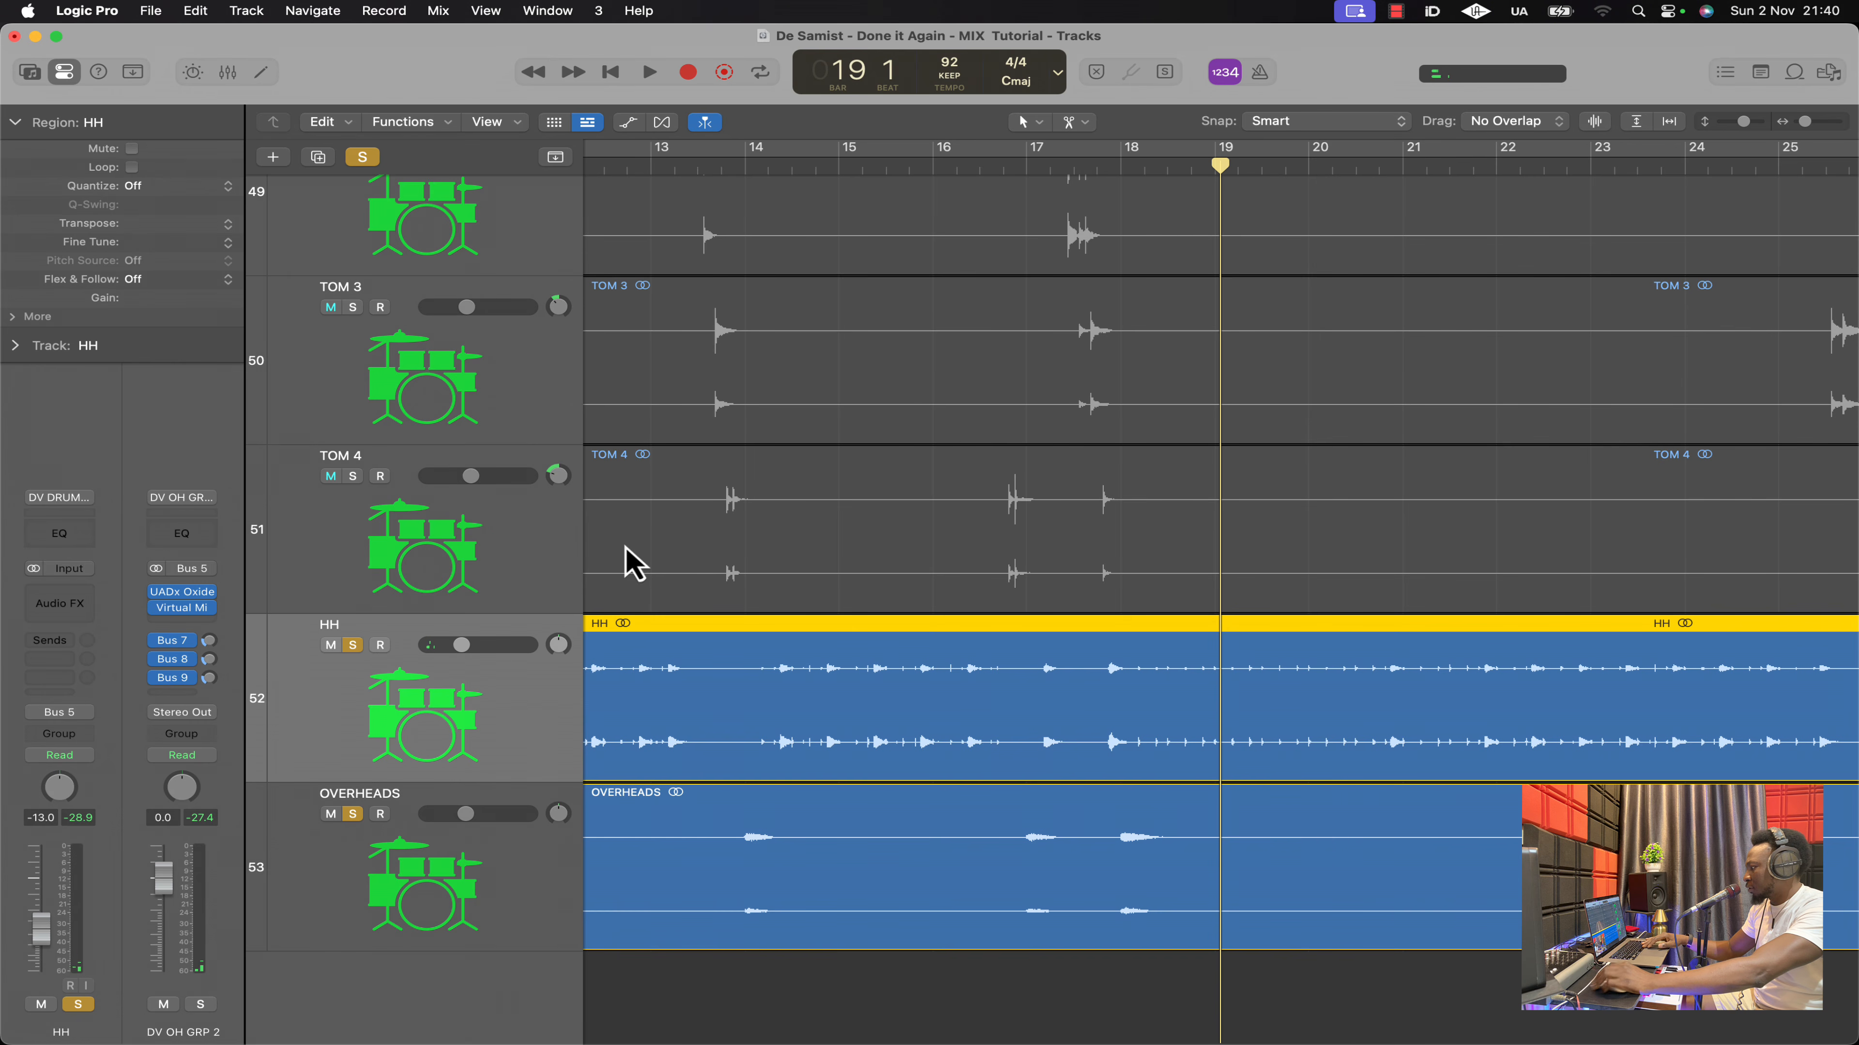
double_click(999, 162)
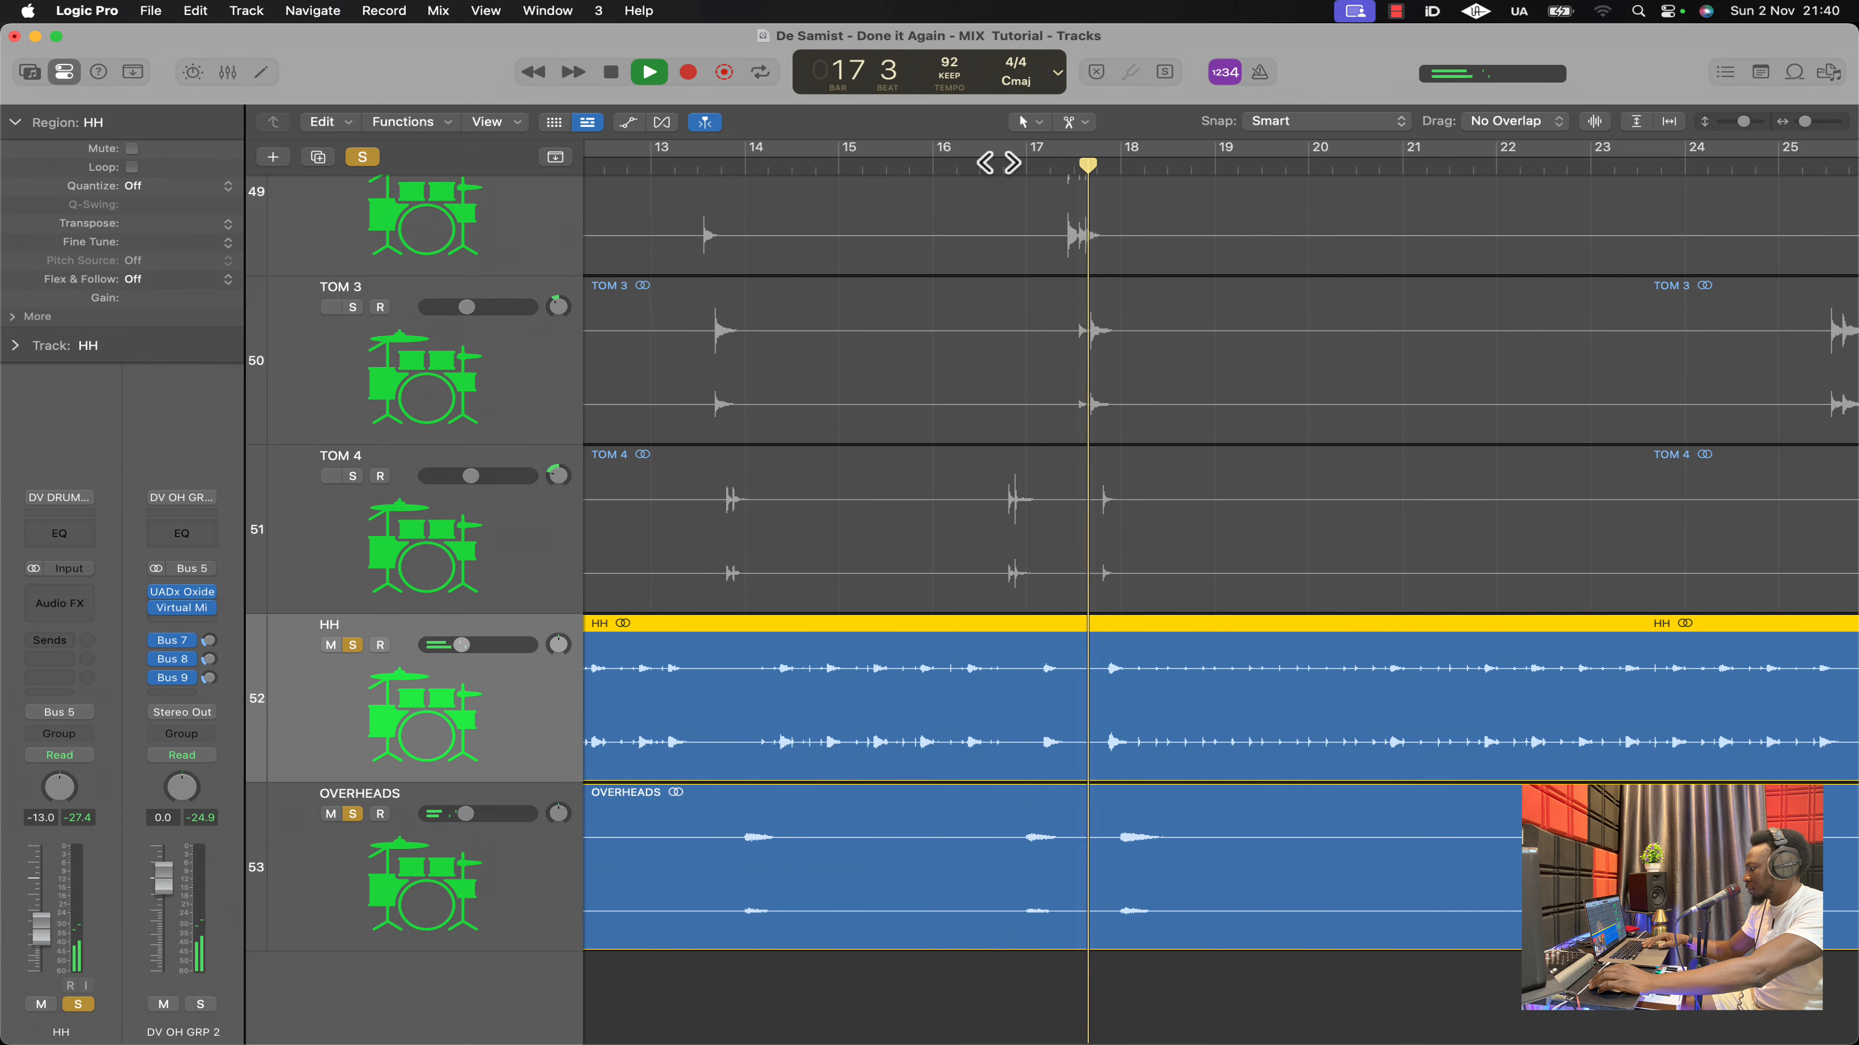
key("space")
Add the KICK through TOM 4 tracks to the soloed HH and OVERHEADS, and play the drums from bar 16
key("super+Up")
key("super+Up")
key("super+Up")
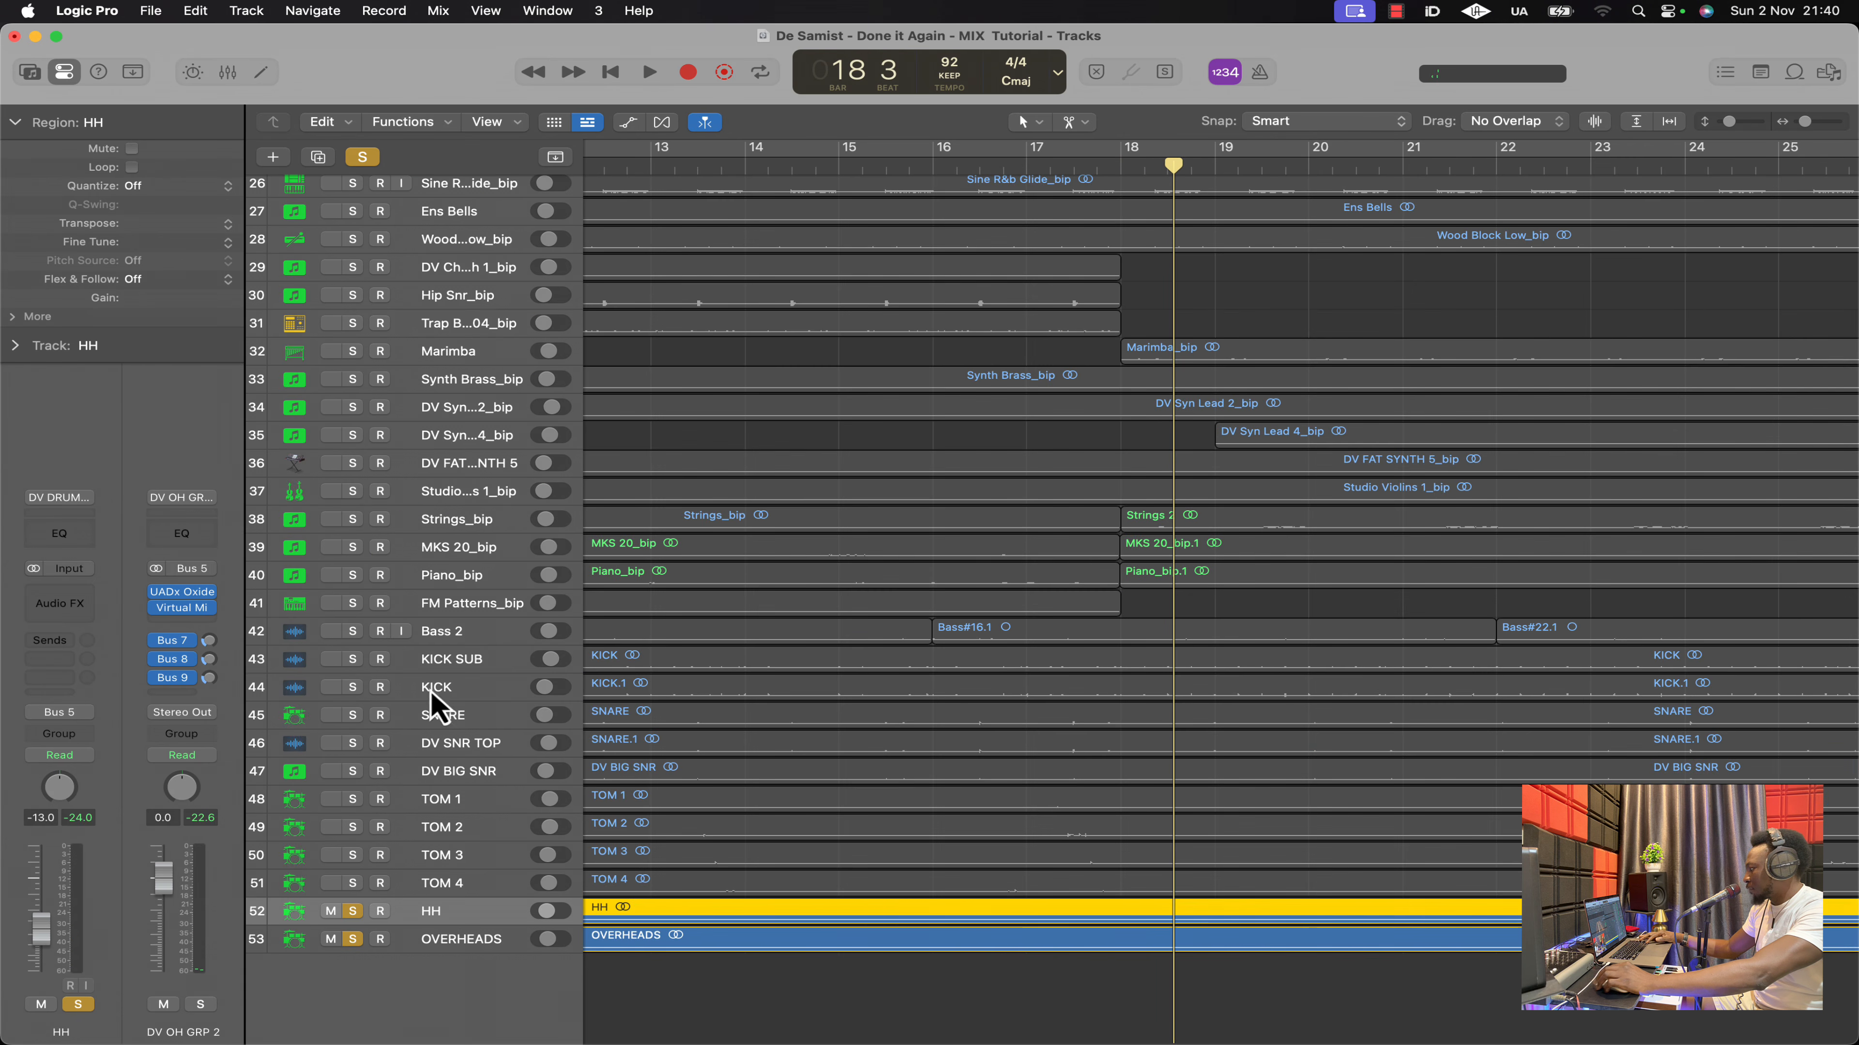
left_click_drag(352, 688, 352, 886)
left_click(946, 166)
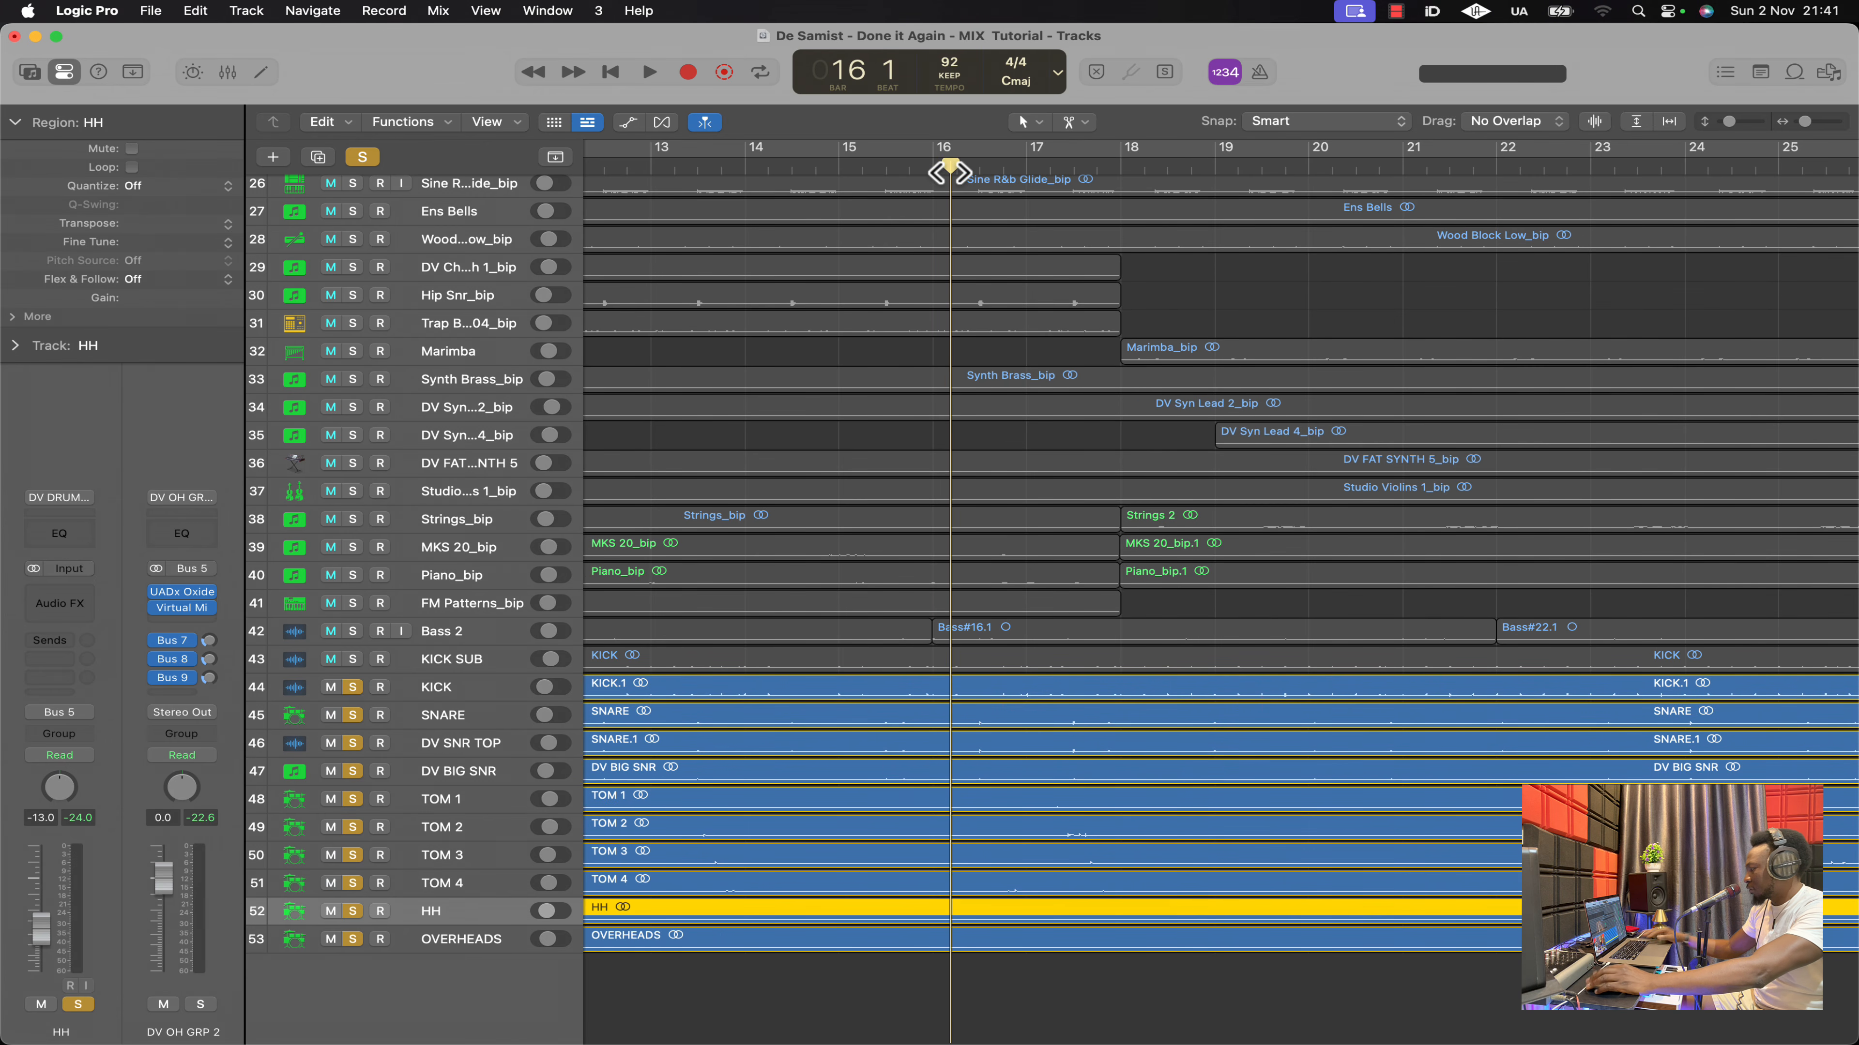
key("space")
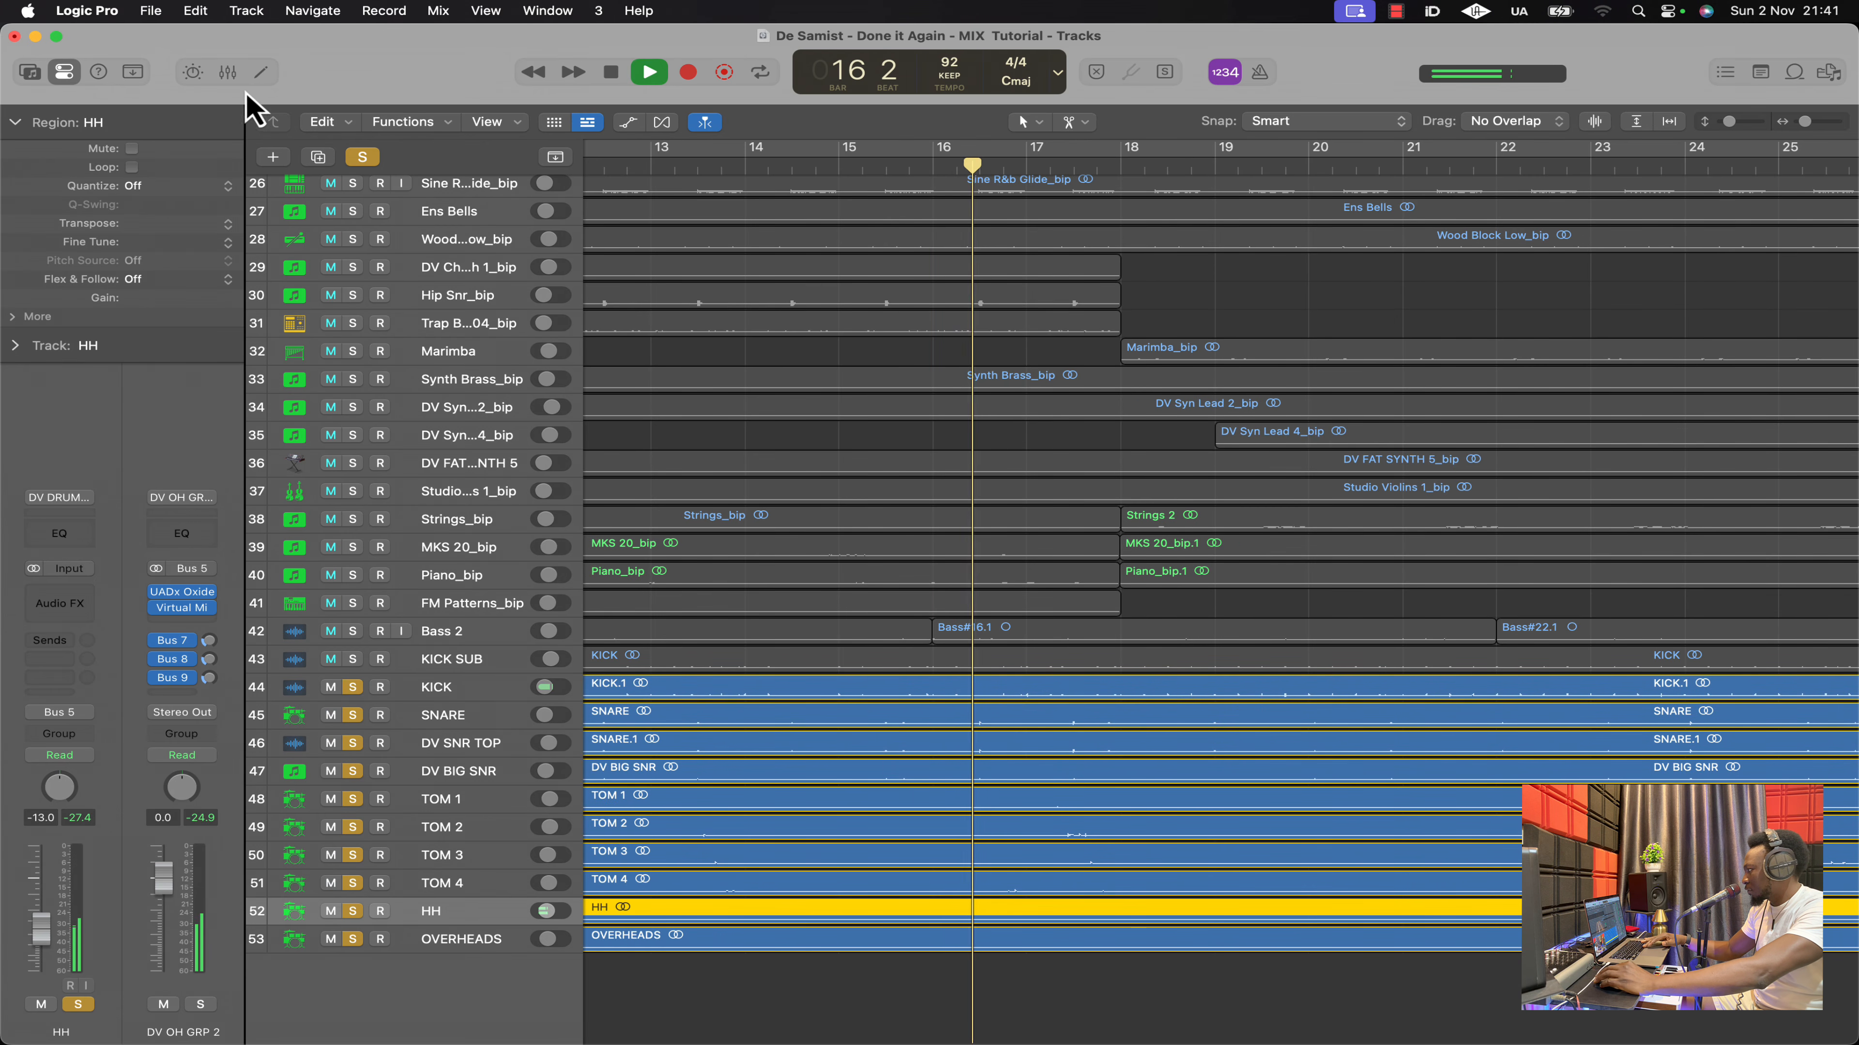
Show the mixer, solo KICK SUB along with the other drum channels, and resume playback
key("x")
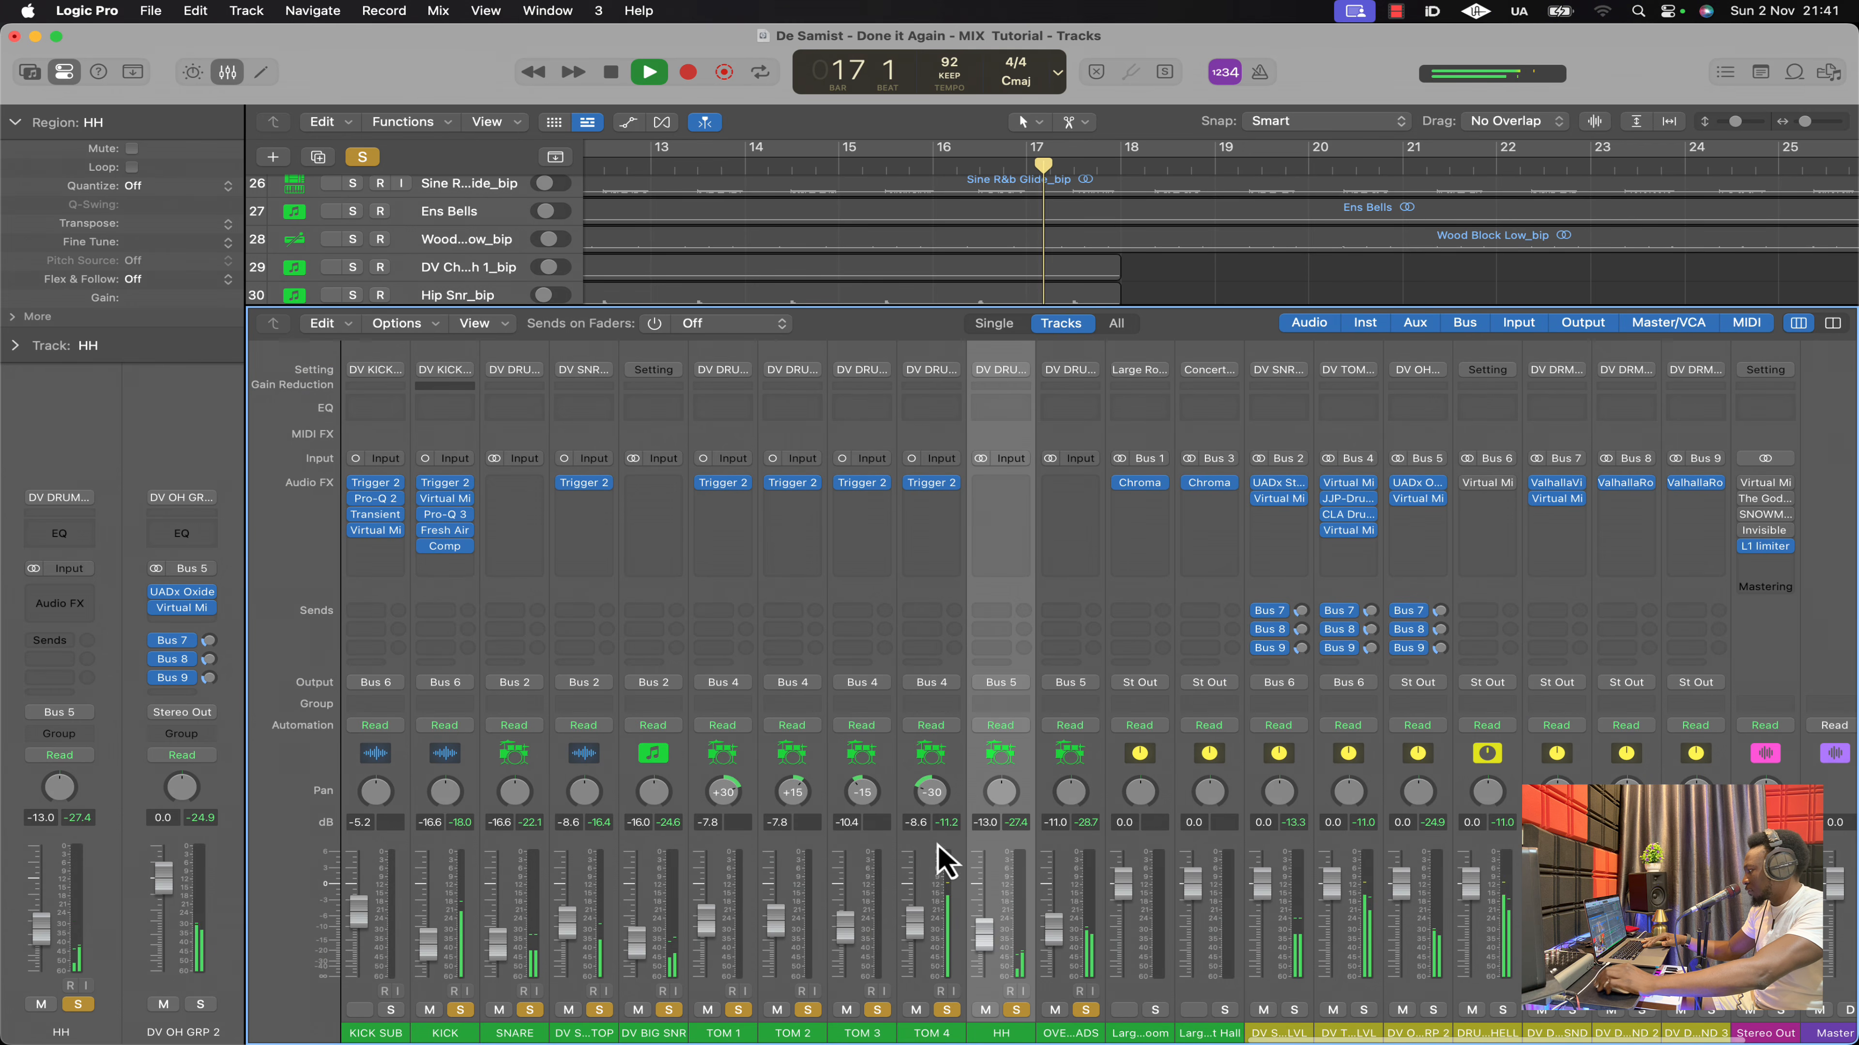
key("space")
left_click(391, 1010)
key("space")
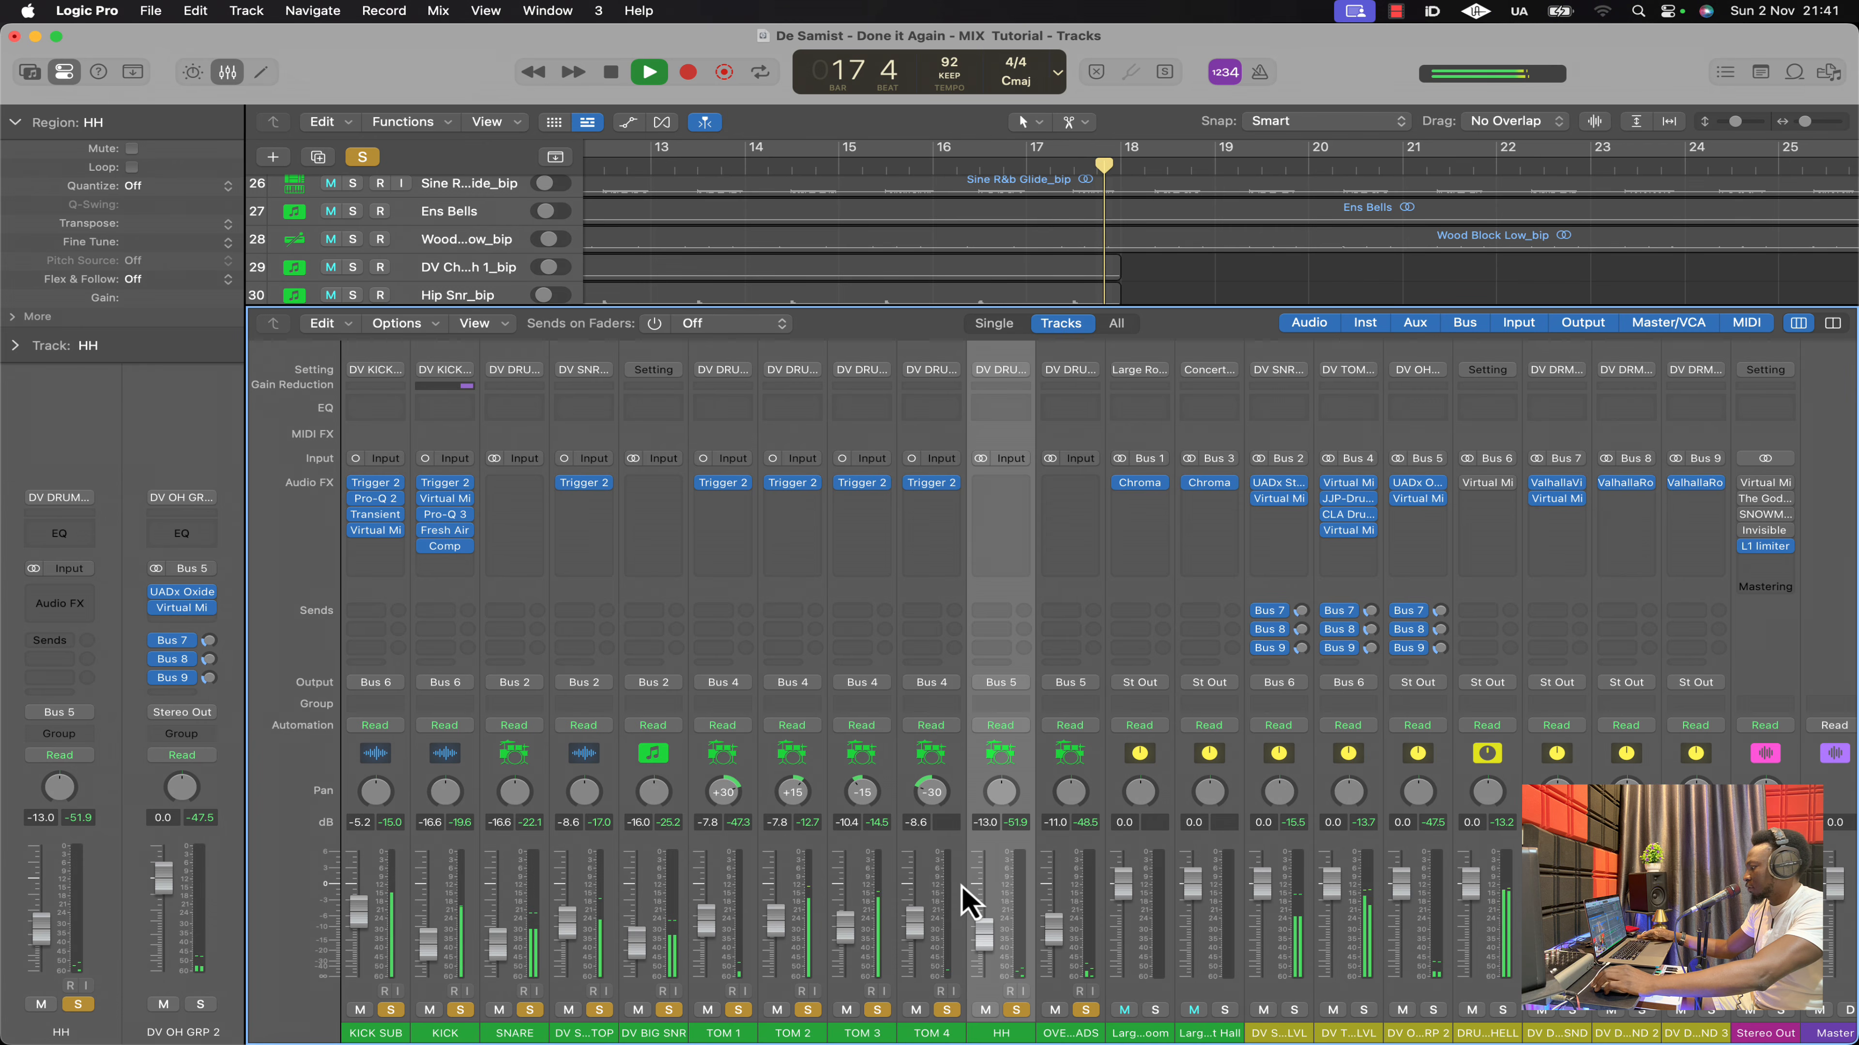
View the Virtual Mix Rack on DV OH GRP 2 during playback, close it and the mixer, and select TOM 1
left_click(188, 612)
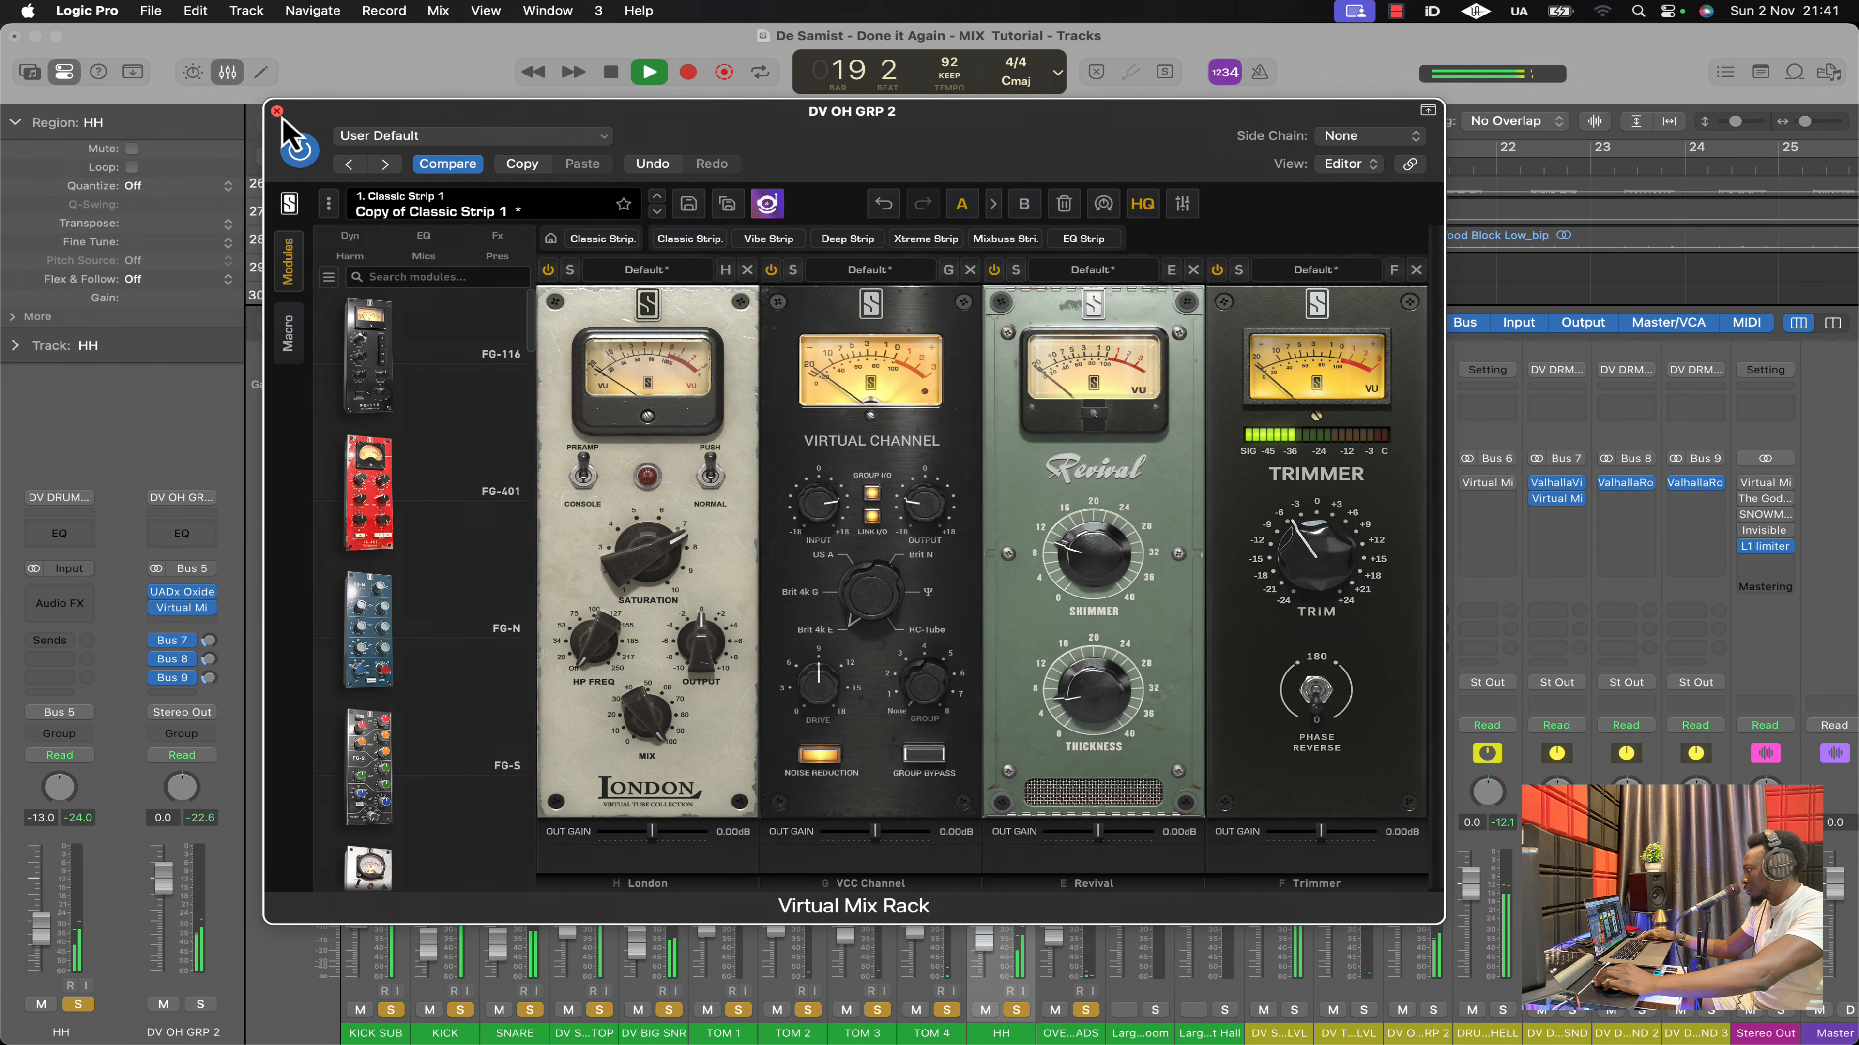
left_click(276, 111)
left_click(227, 72)
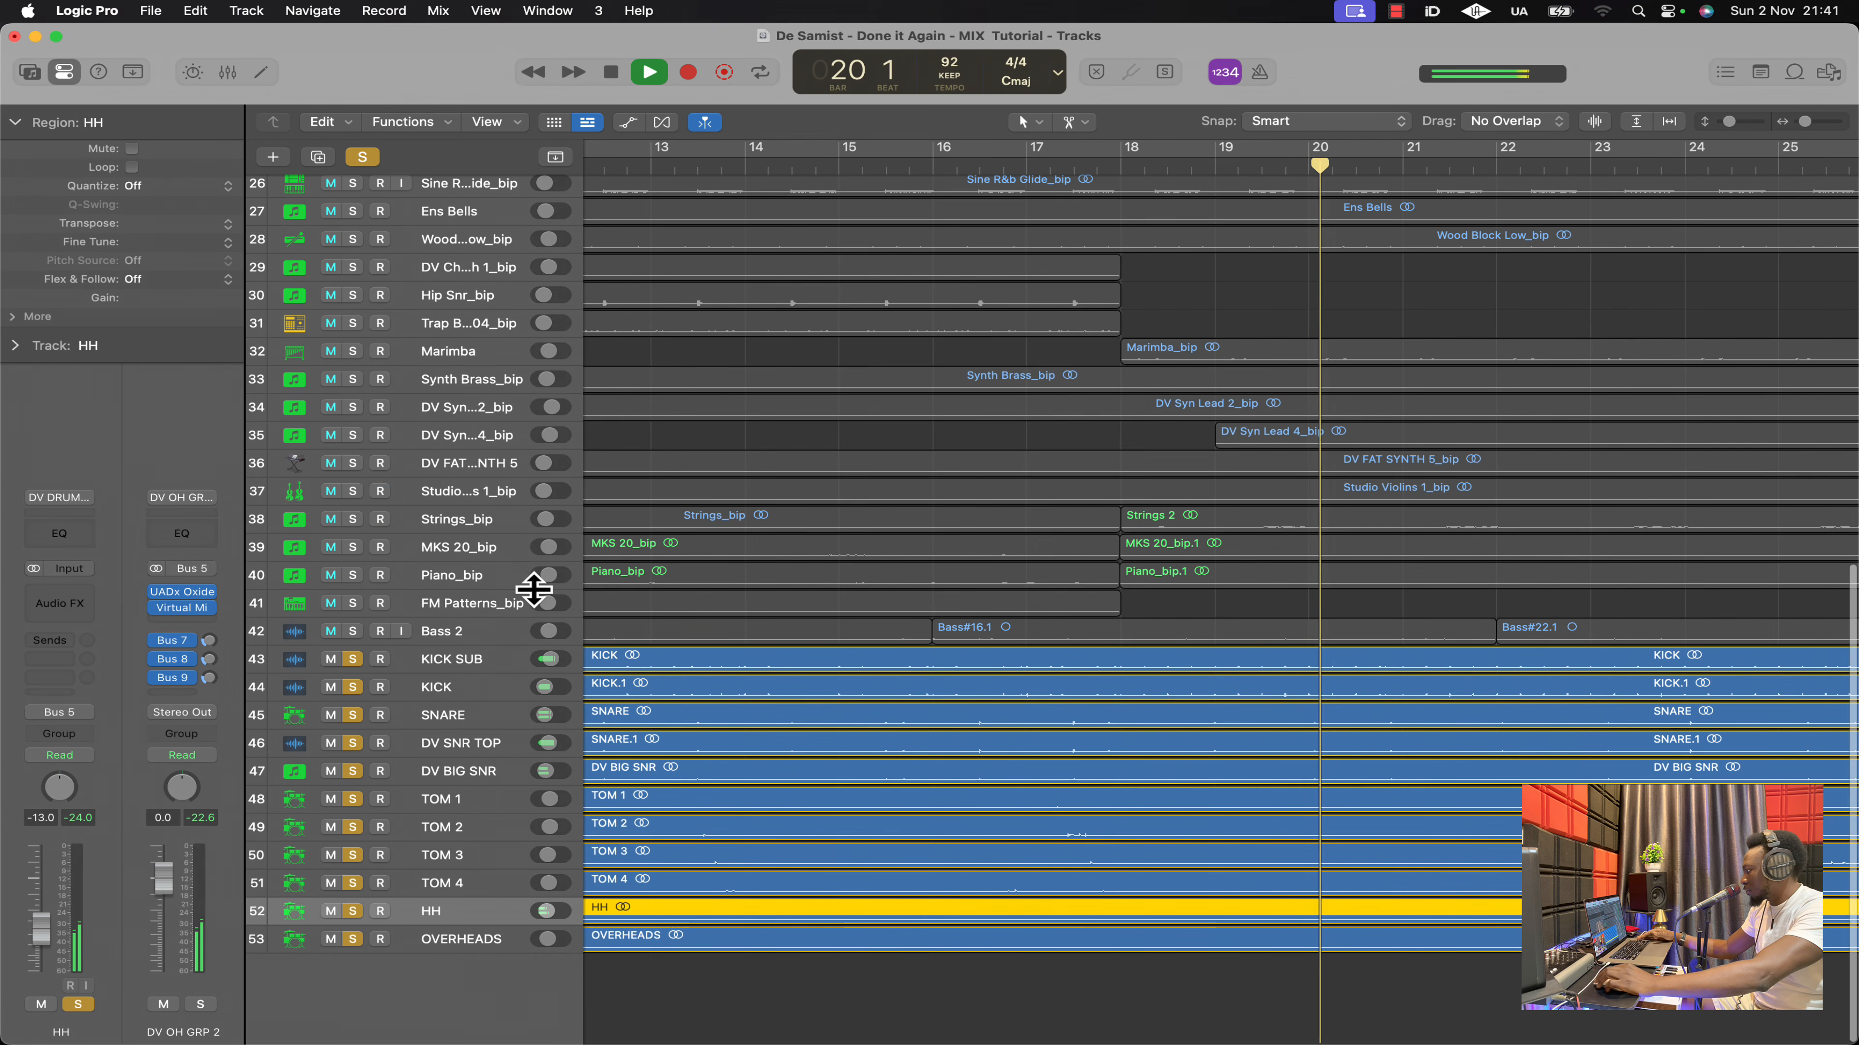
left_click(486, 799)
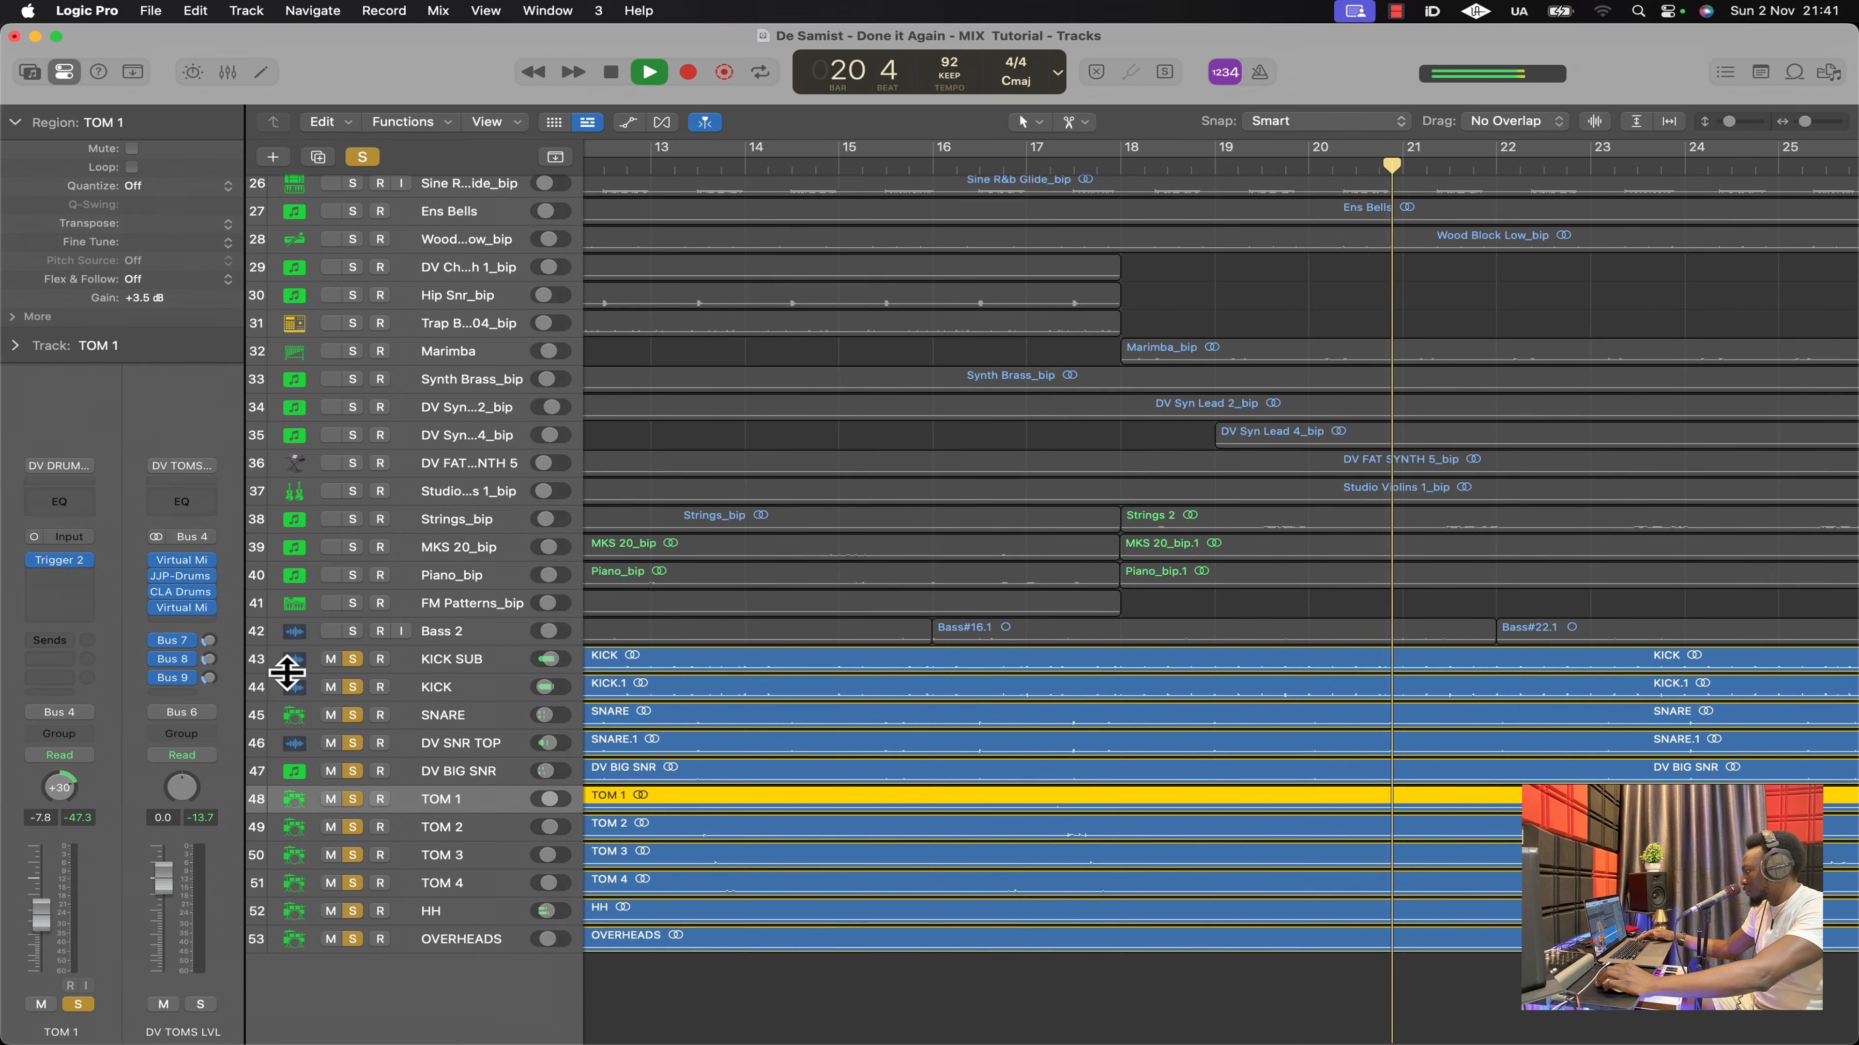
scroll(767, 518, "down", 5)
scroll(804, 516, "left", 5)
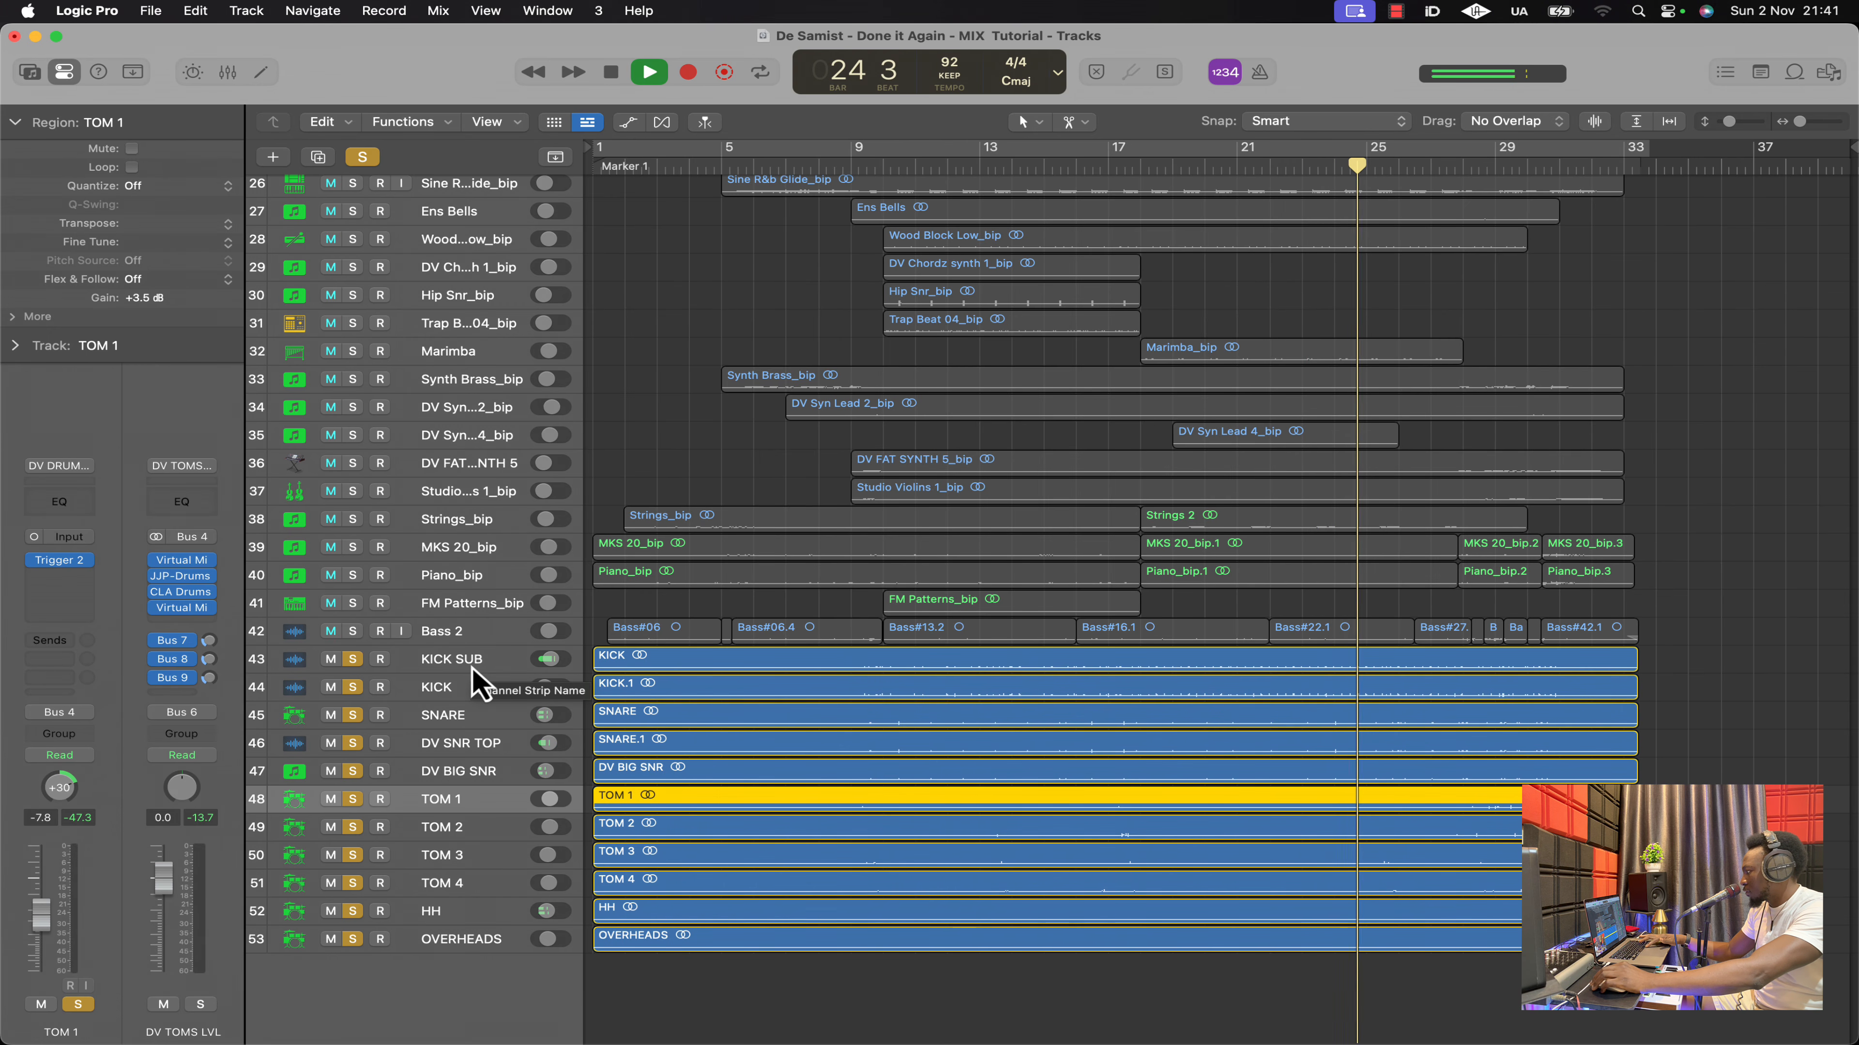
Stop playback, select the KICK SUB through OVERHEADS channels in the mixer, bypass all their plug-ins, and hide the mixer
left_click(228, 74)
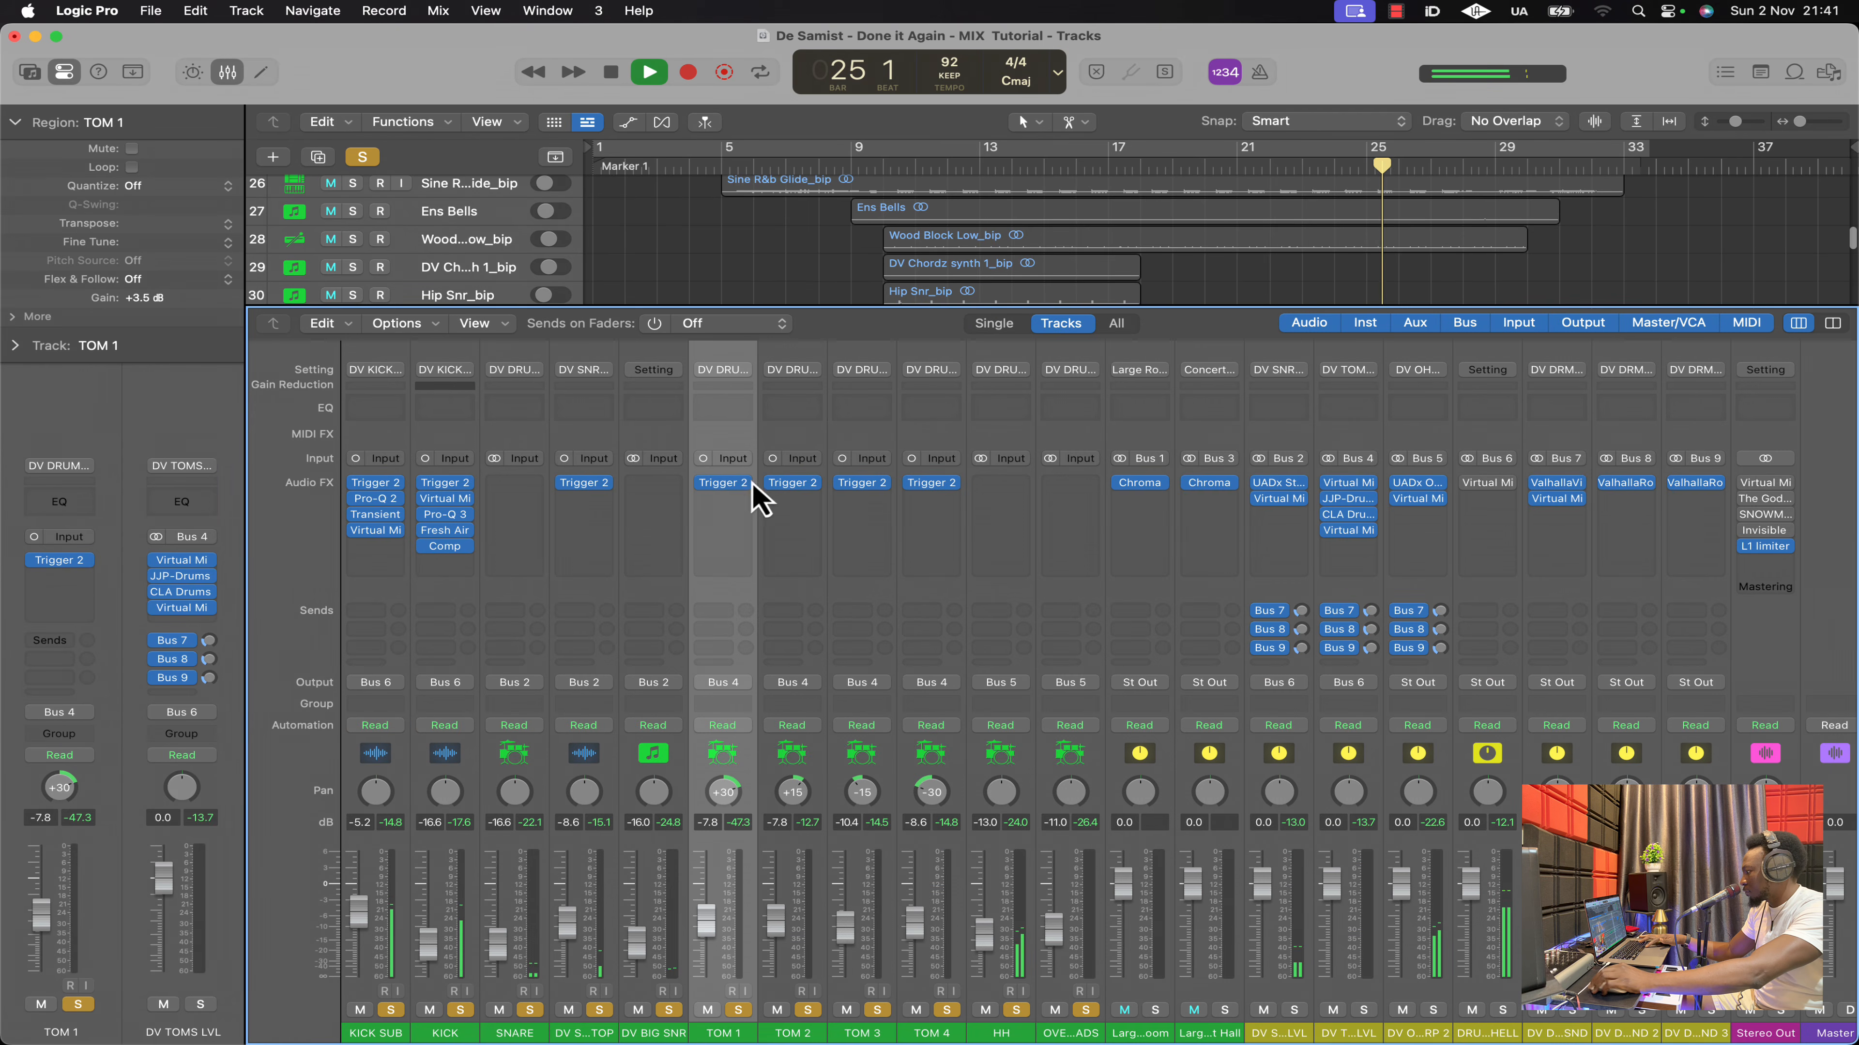
scroll(915, 626, "right", 2)
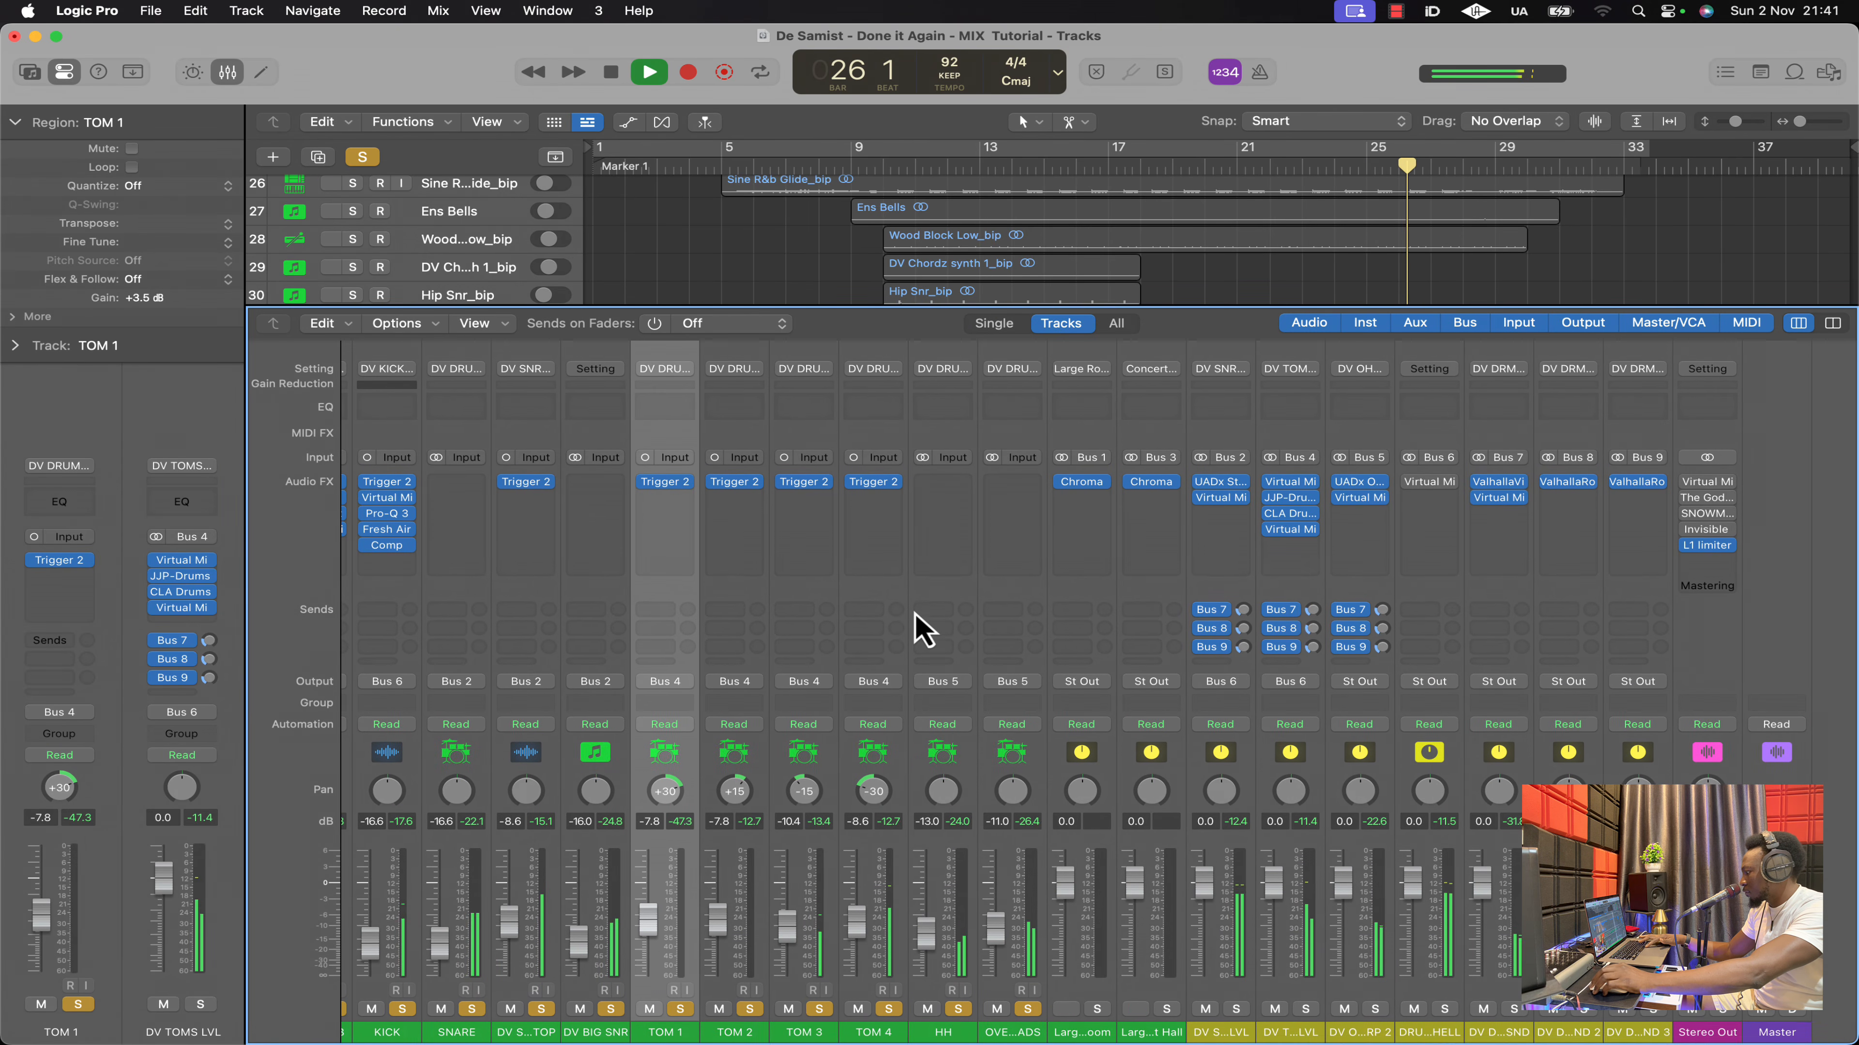
scroll(924, 628, "left", 5)
scroll(928, 629, "right", 1)
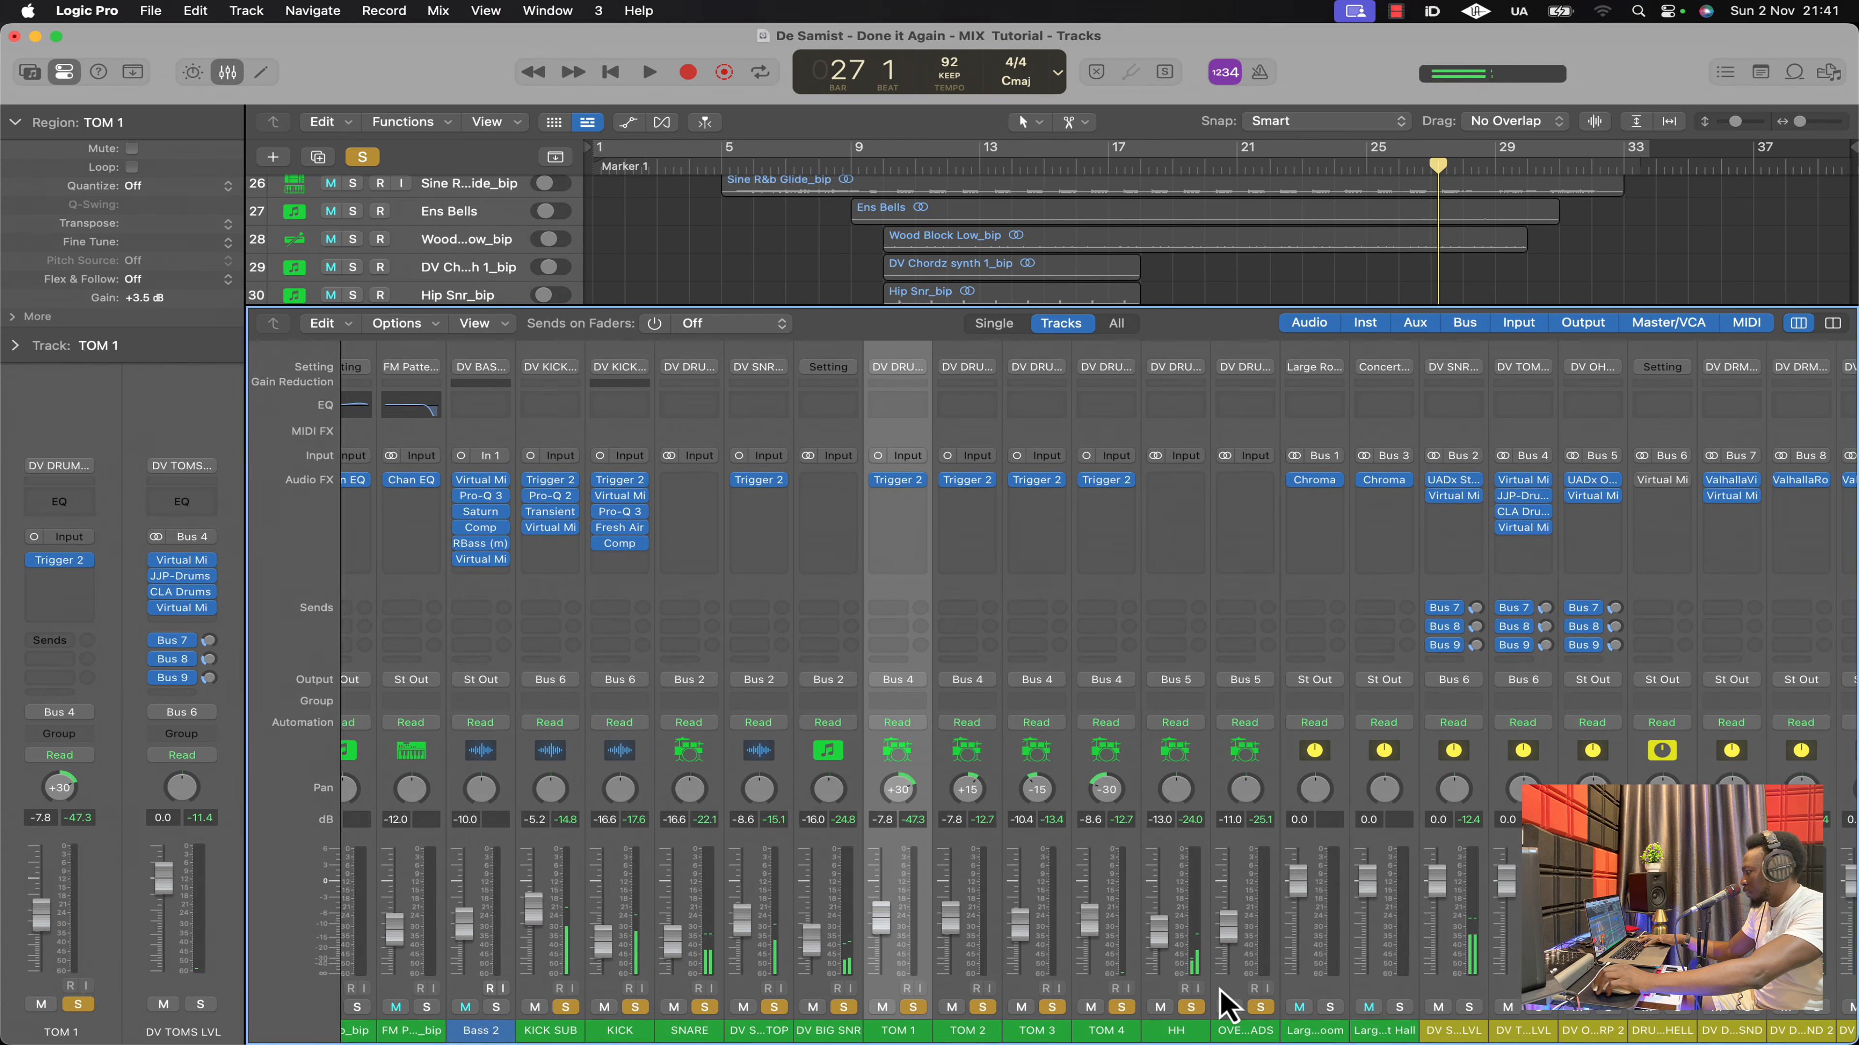
left_click_drag(1228, 1000, 561, 974)
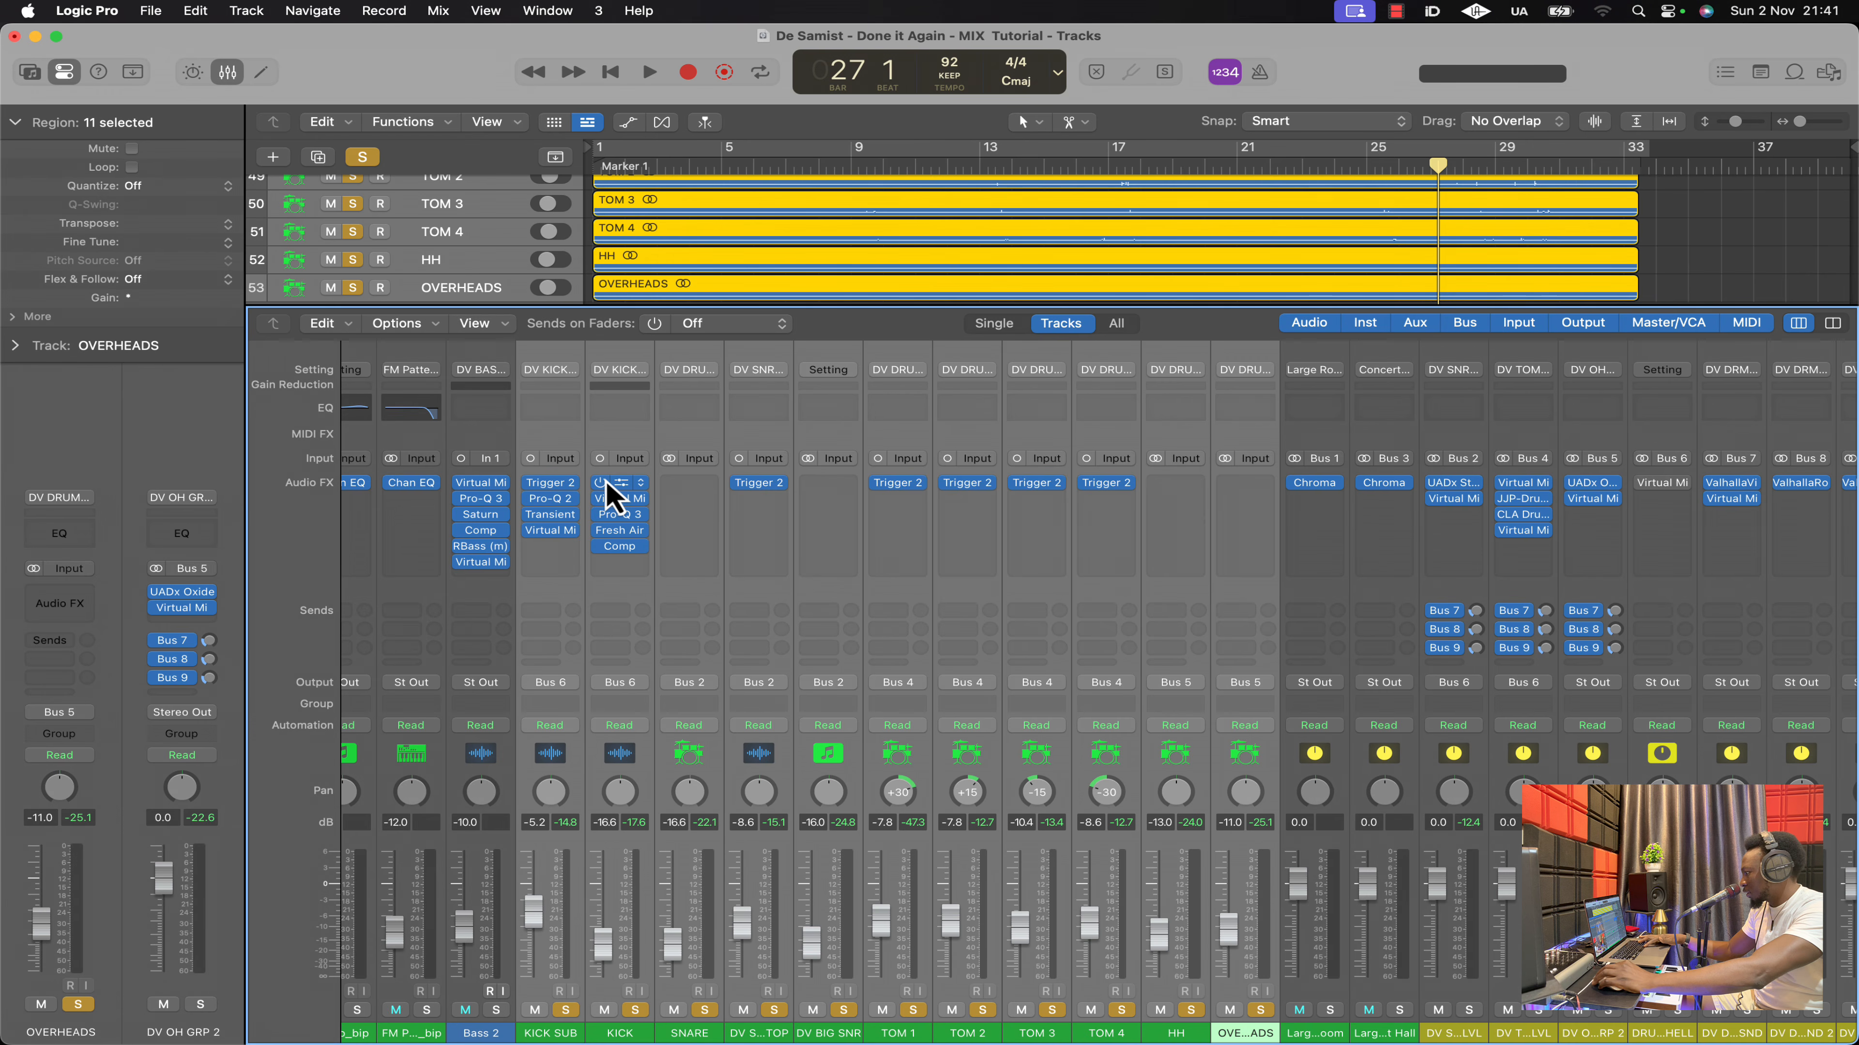
left_click_drag(606, 480, 604, 540)
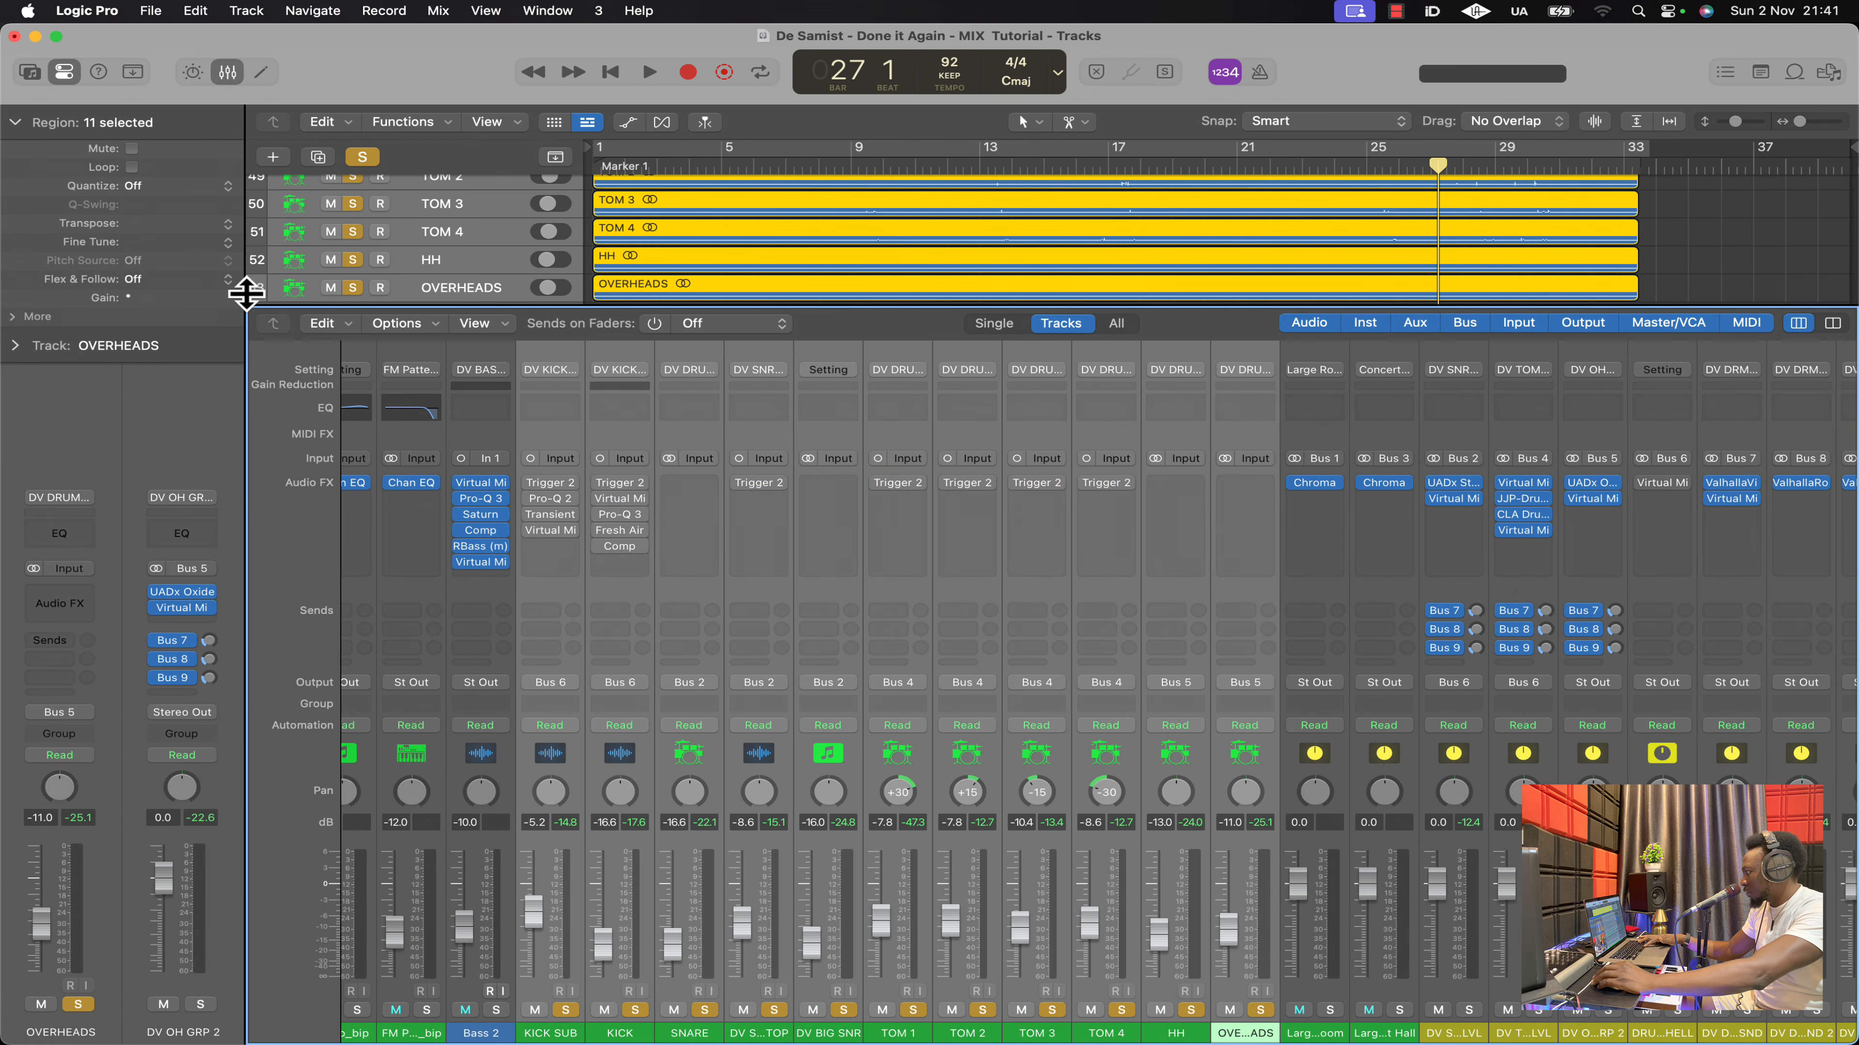
left_click(218, 73)
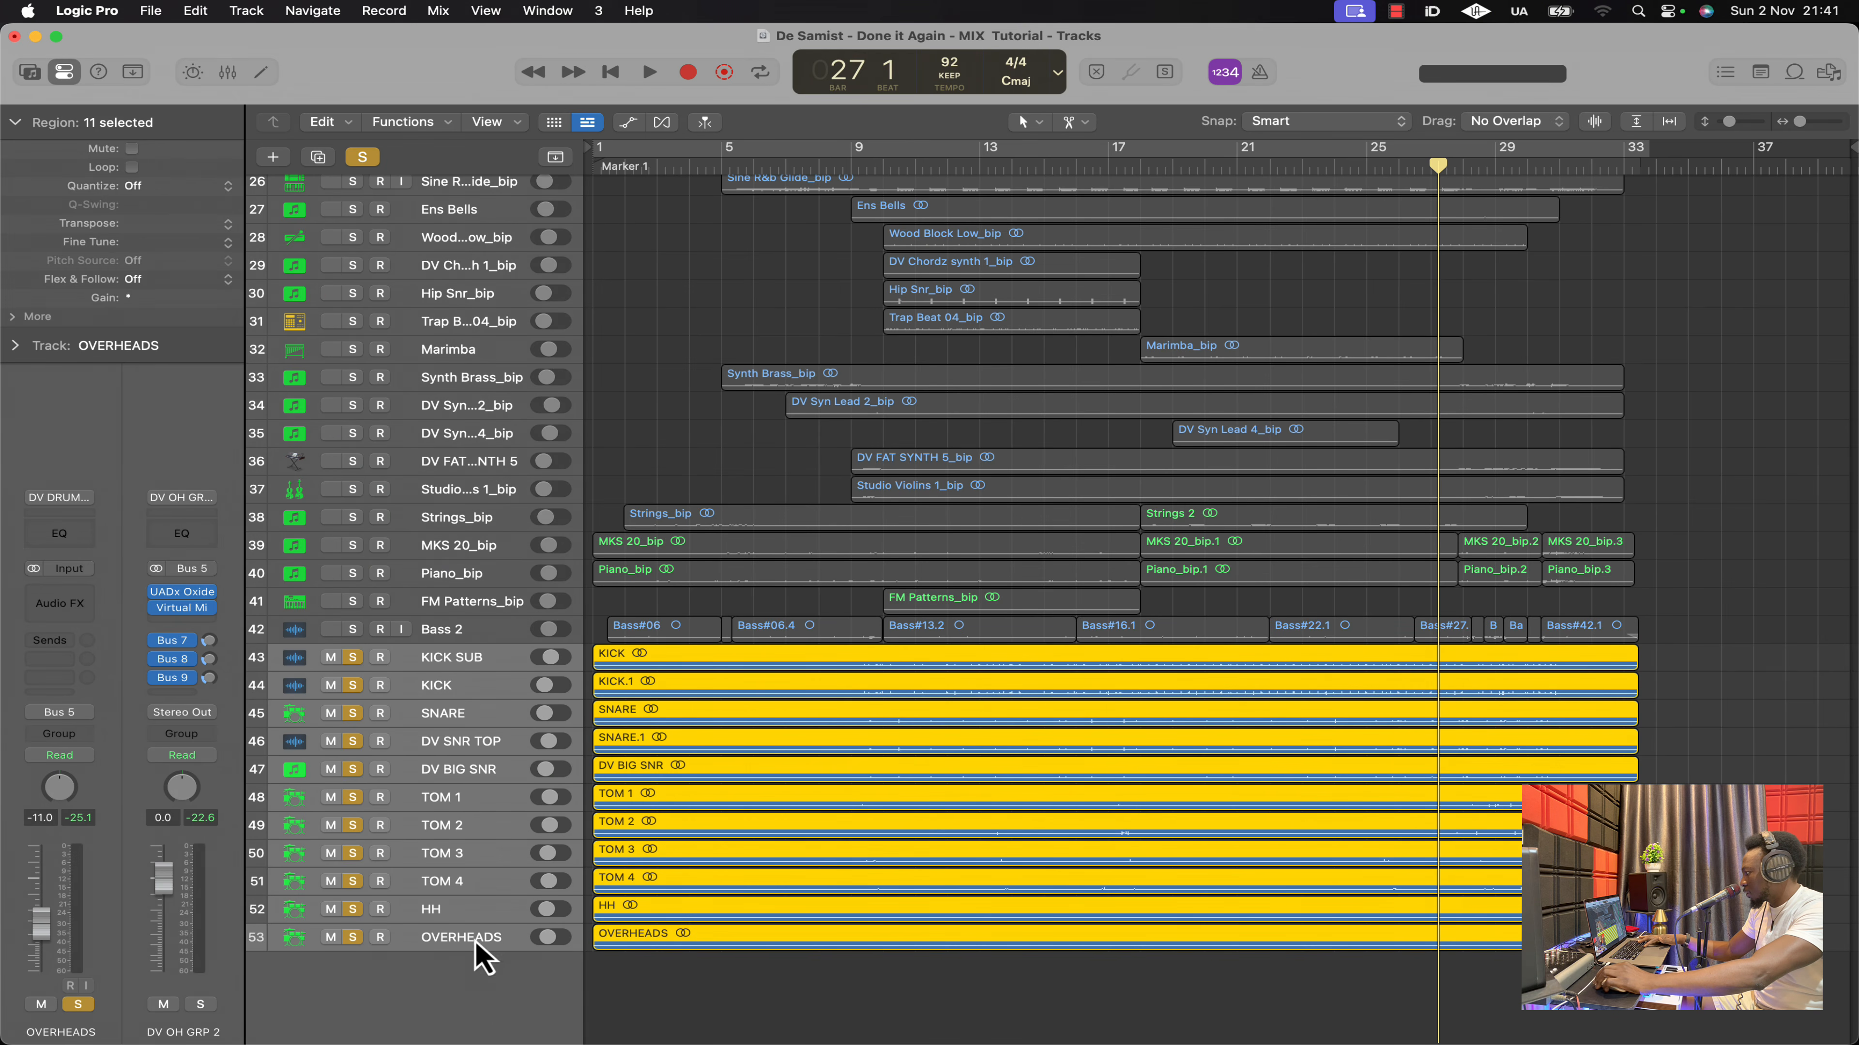
Bypass the plug-ins on DV OH GRP 2 and the plug-ins and sends on DV TOMS LVL, and play the unprocessed drums
left_click(486, 915)
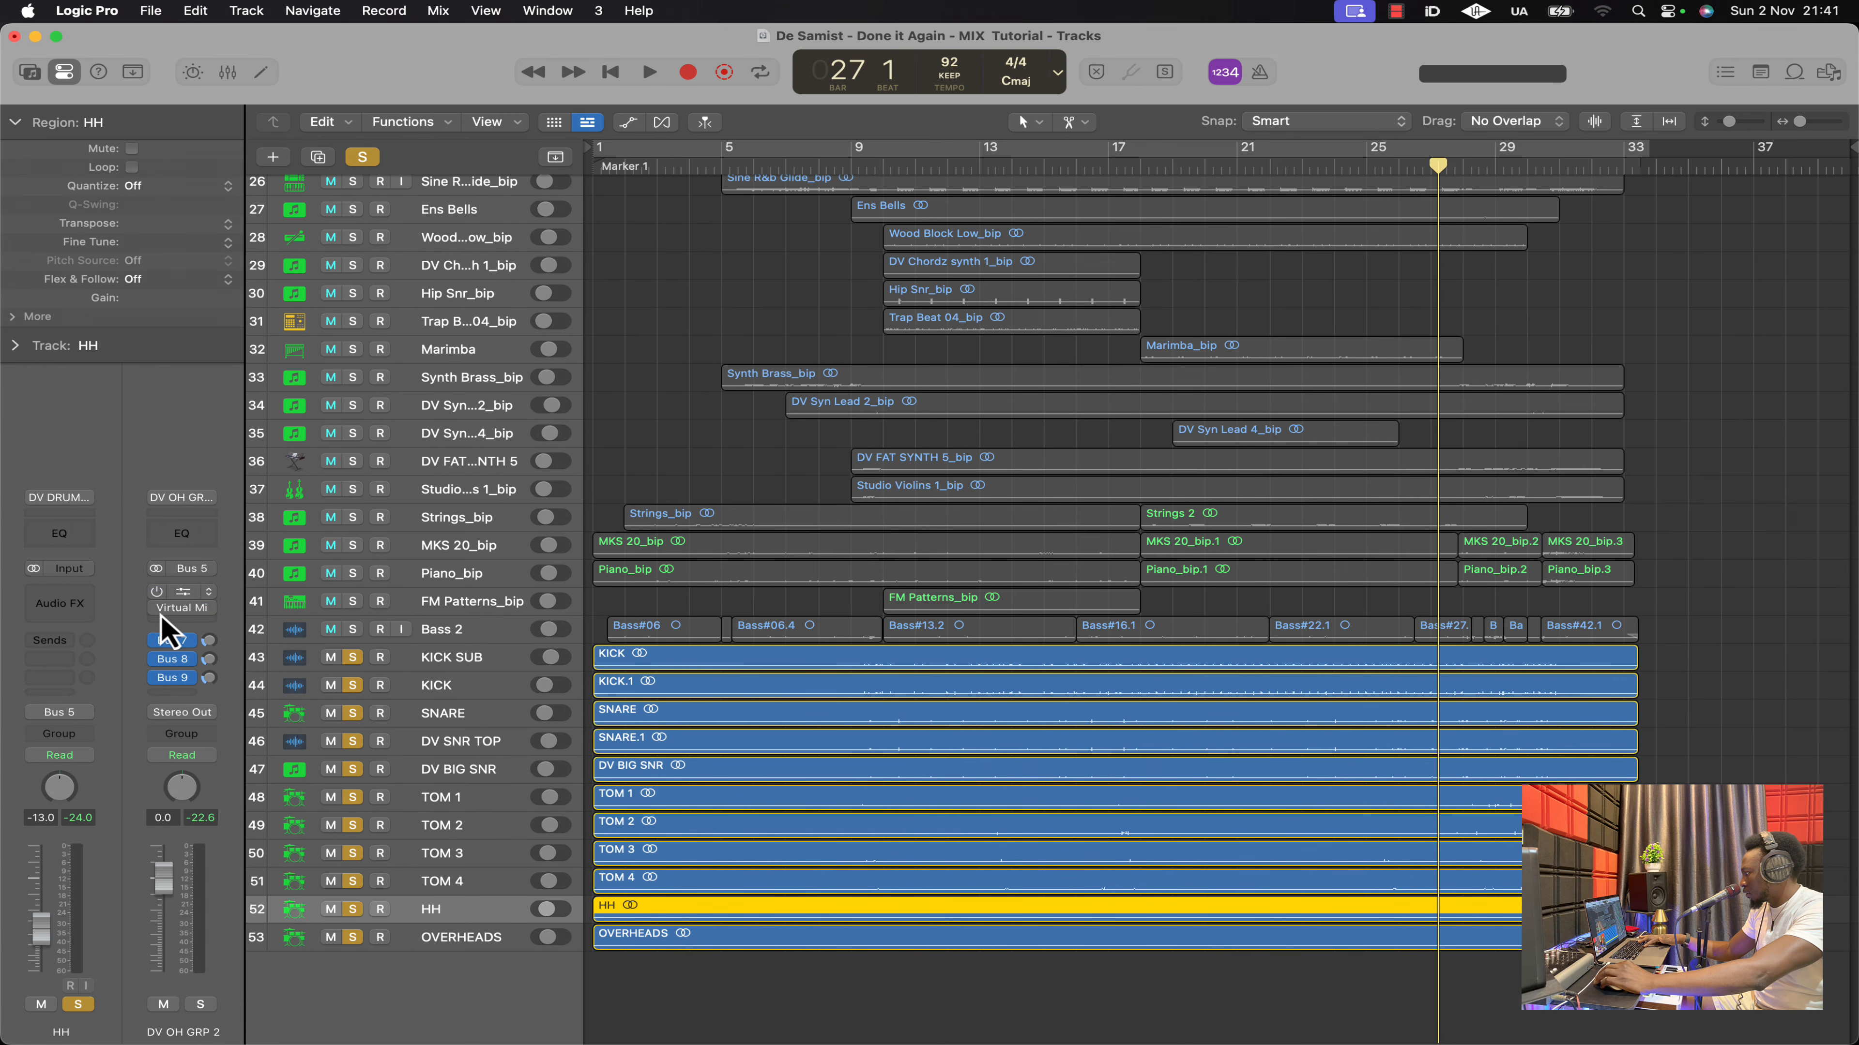
left_click(464, 822)
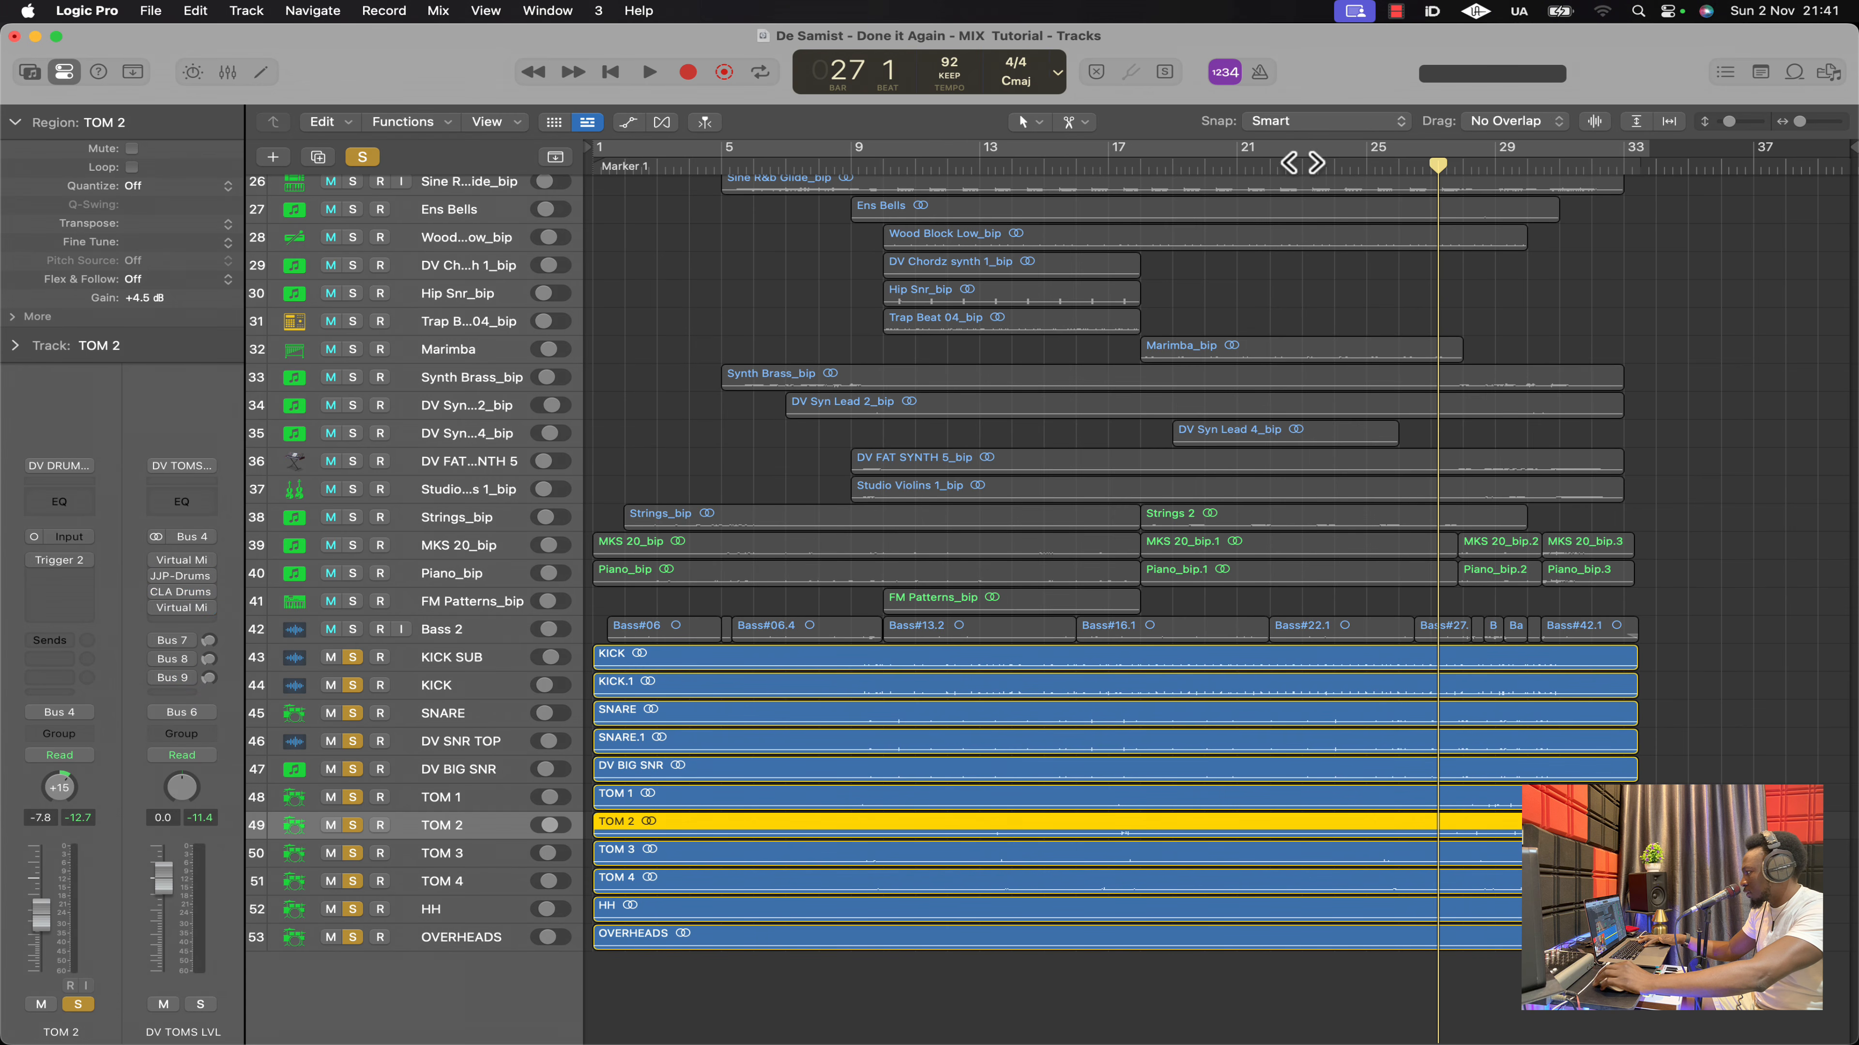
left_click(1235, 173)
key("space")
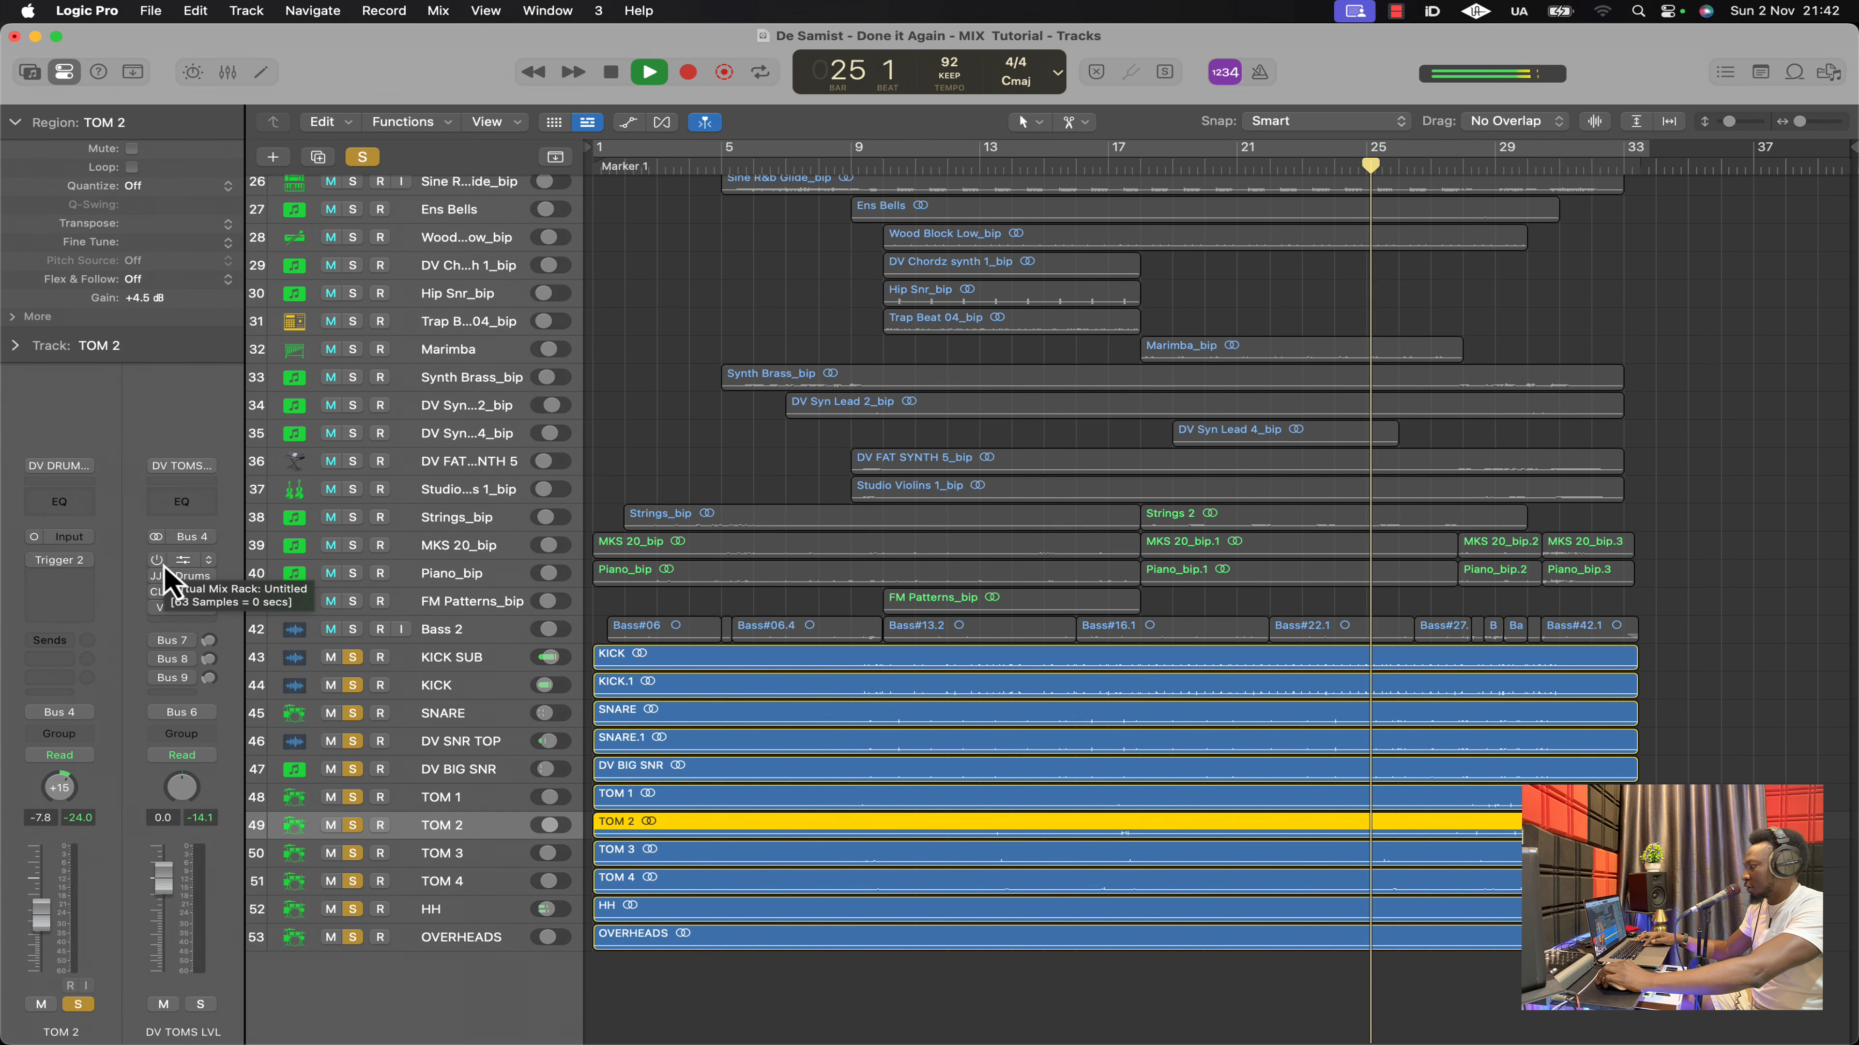
key("space")
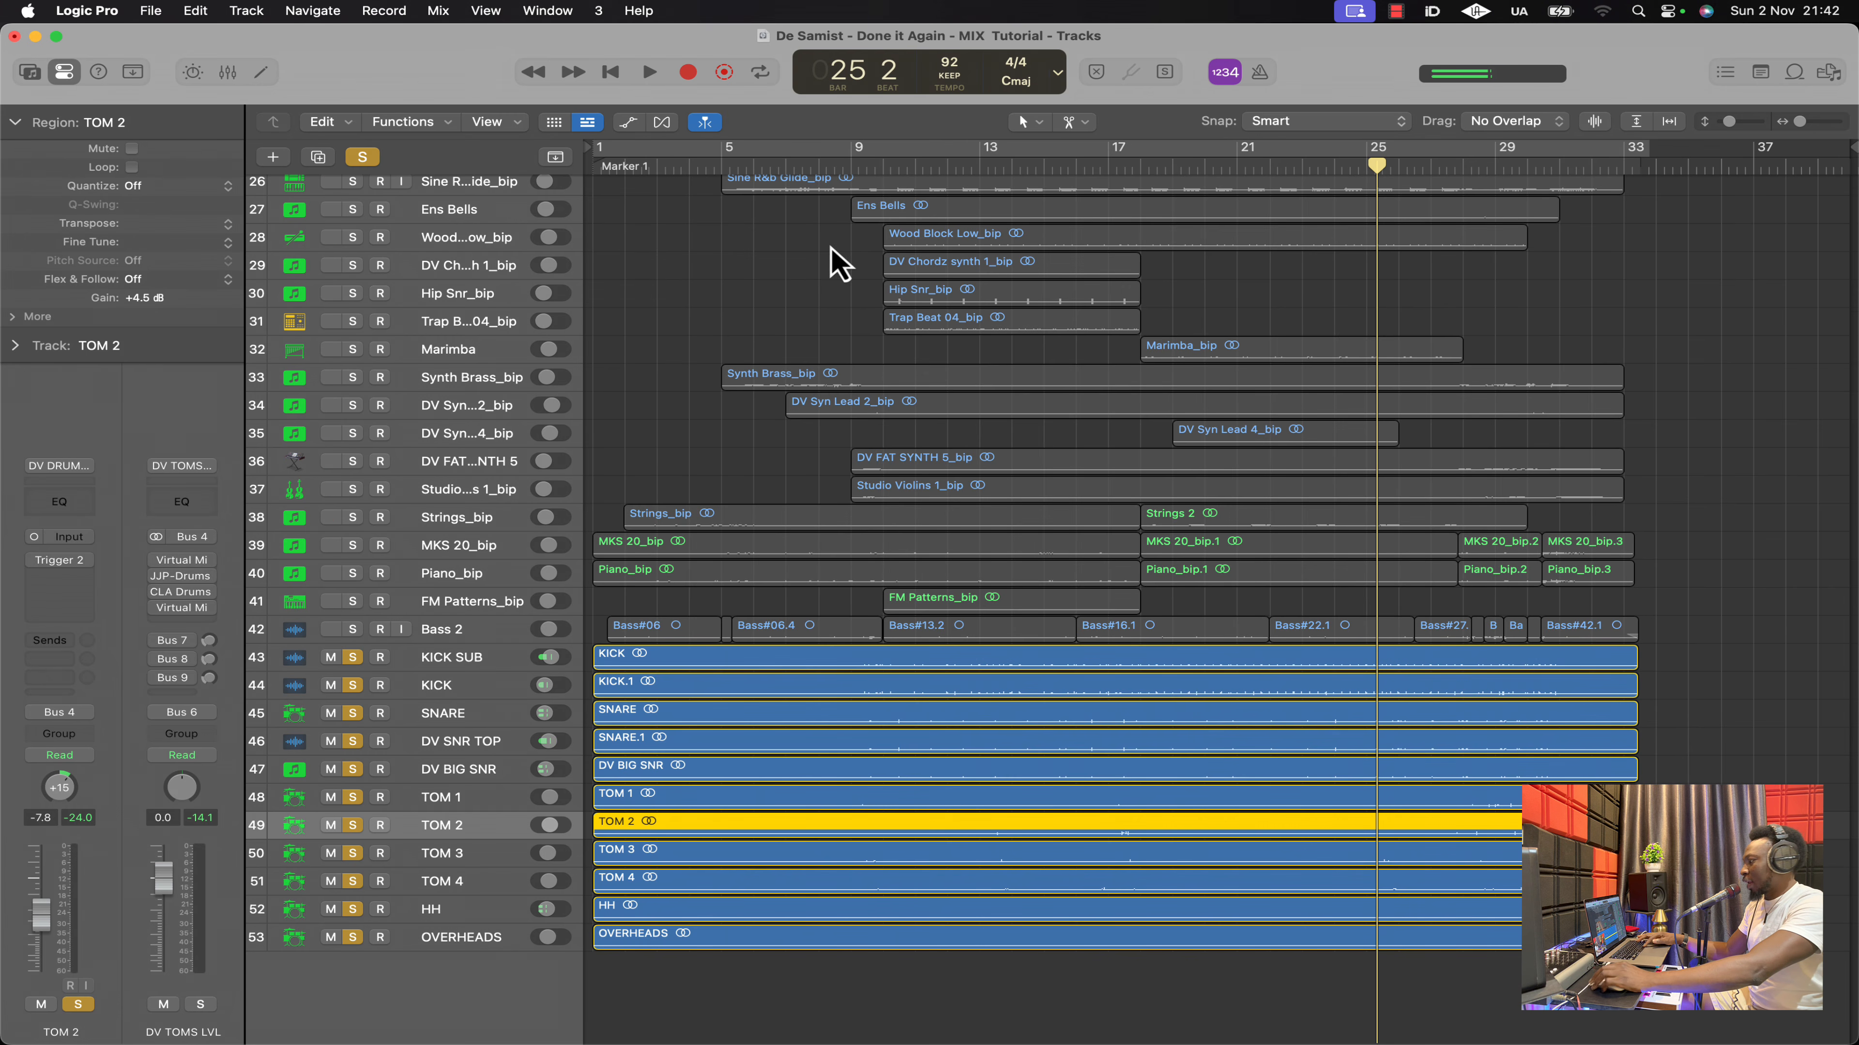
Audition the unprocessed drums from bar 16 through the tom fill, stopping at bar 18
left_click(1145, 170)
left_click(1074, 168)
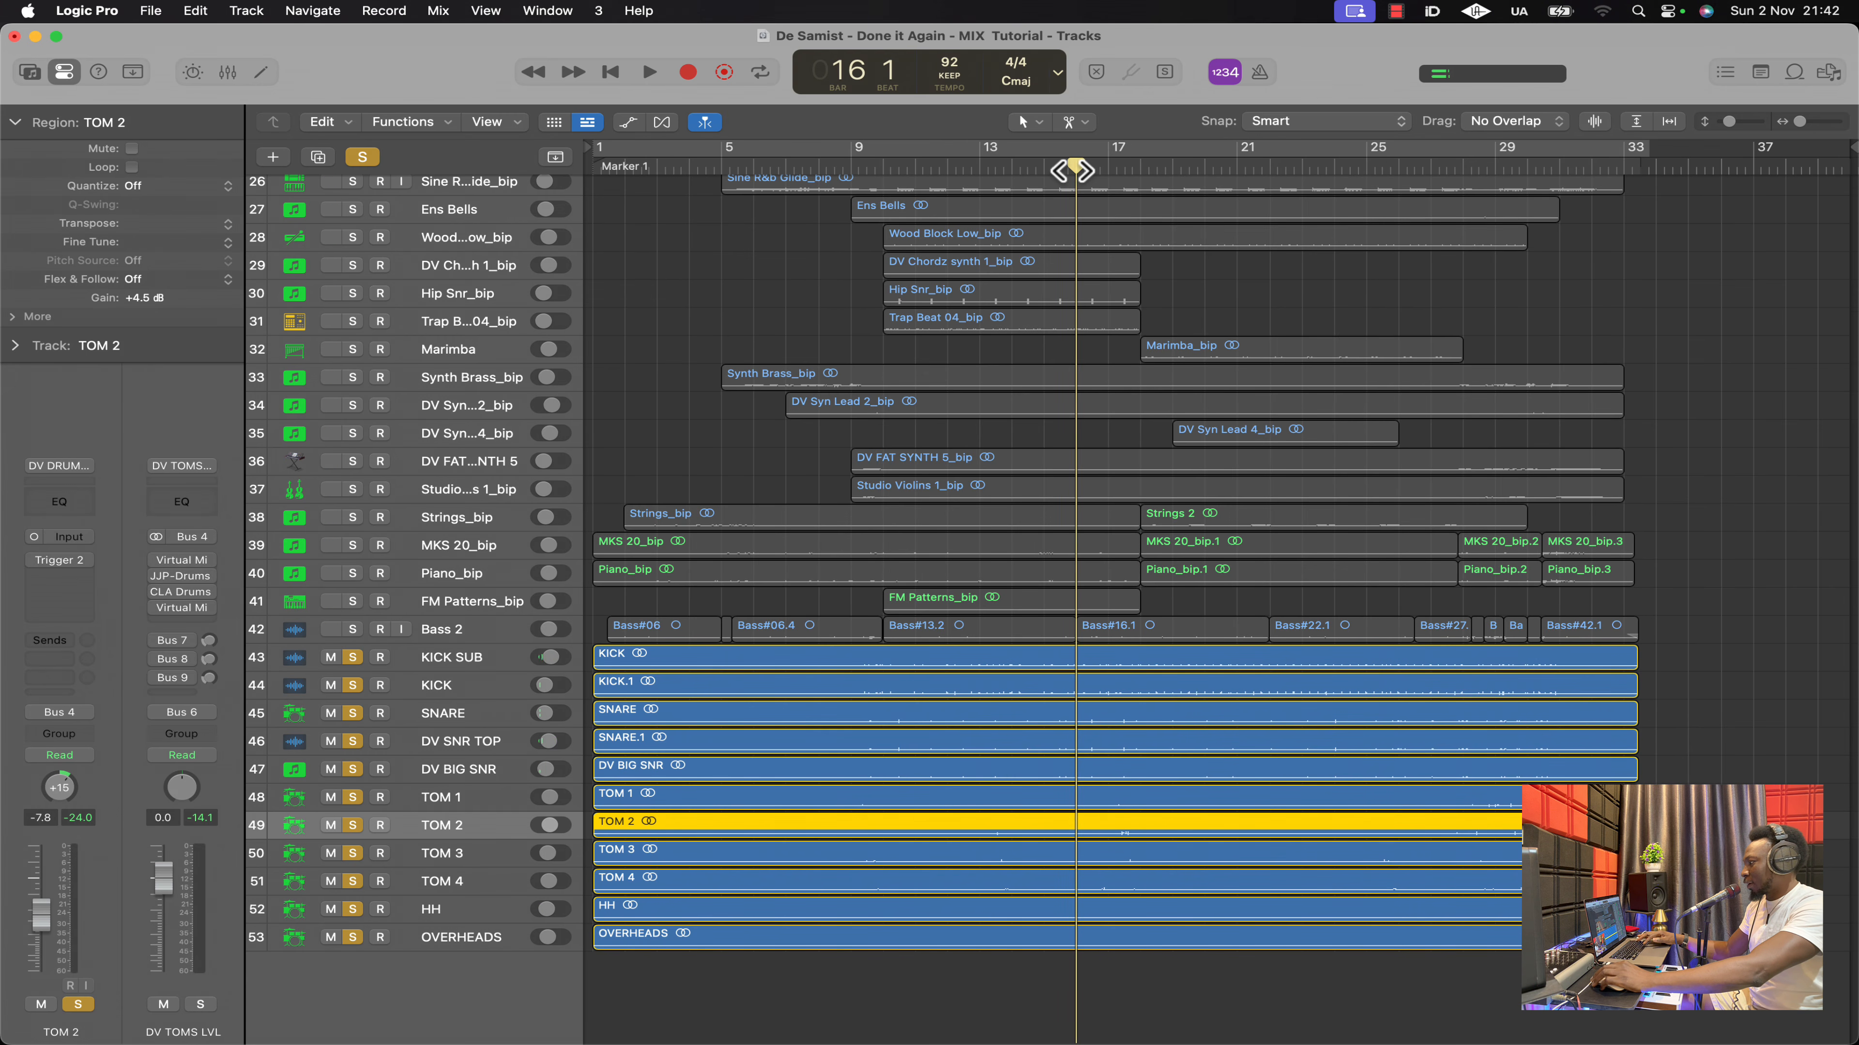
key("space")
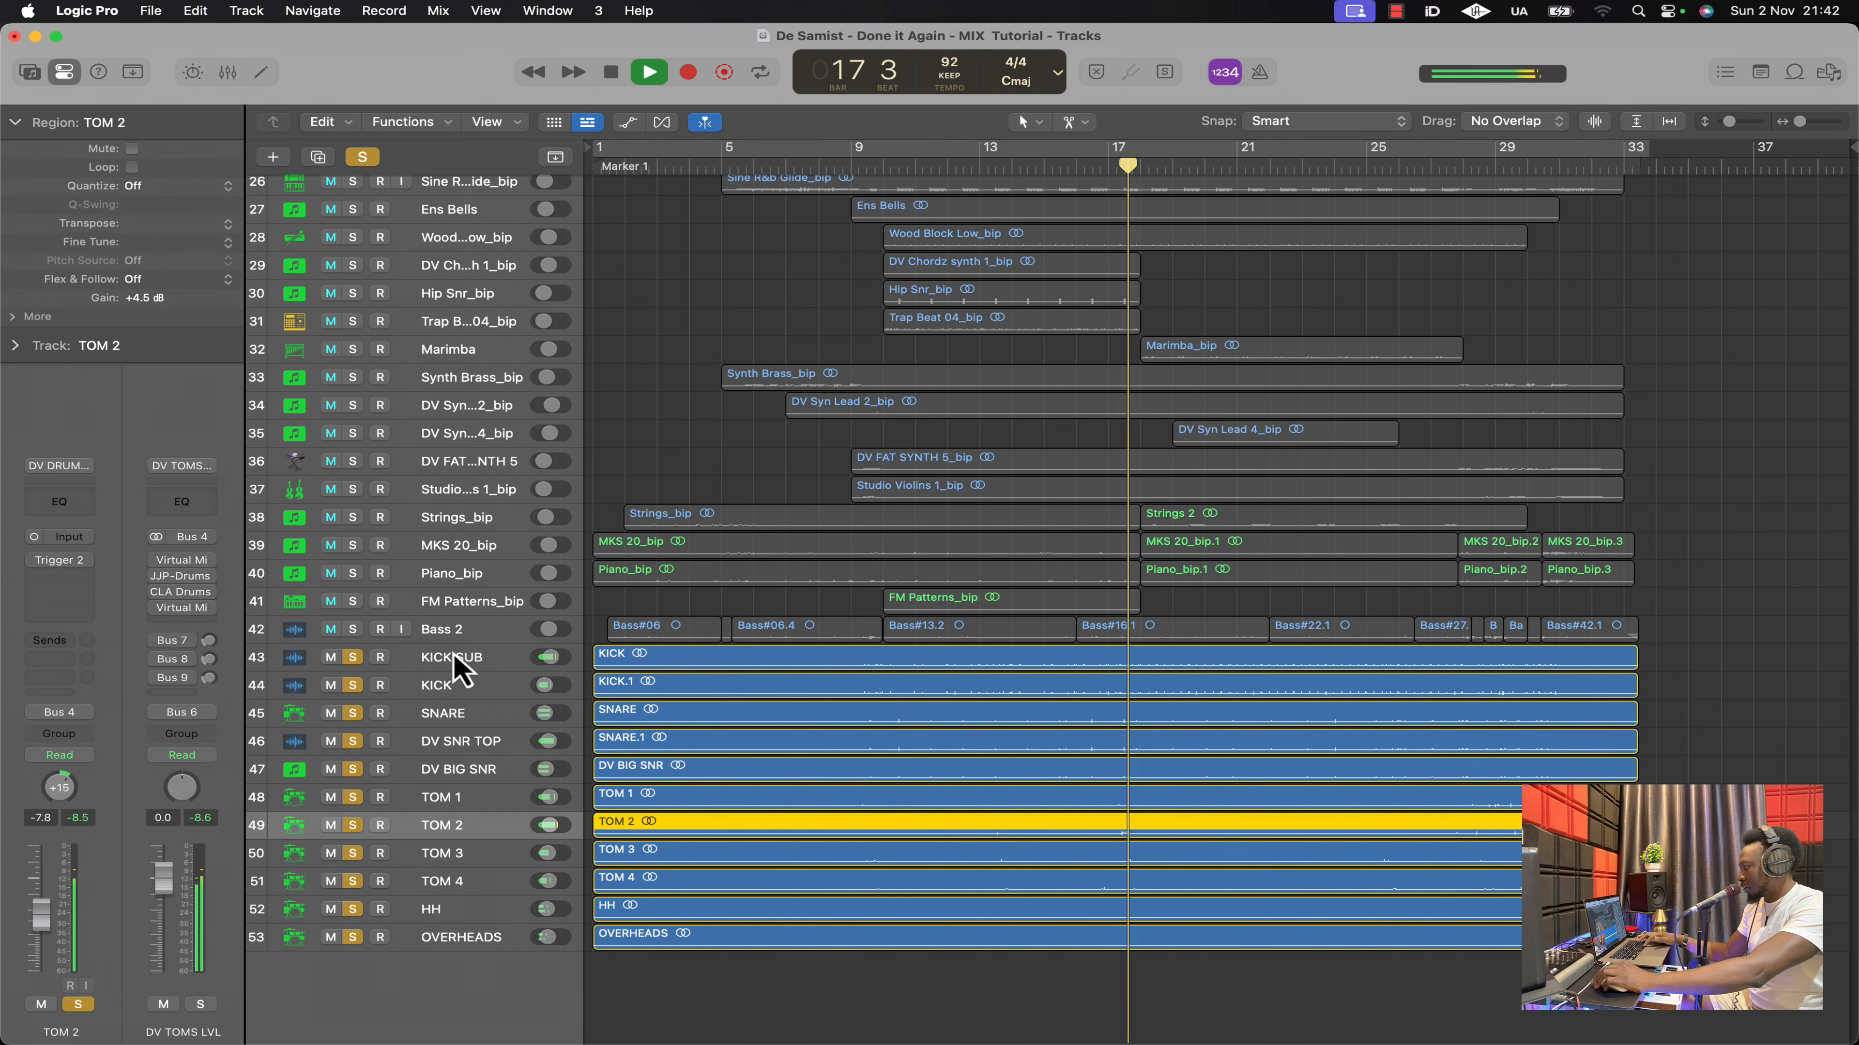
key("space")
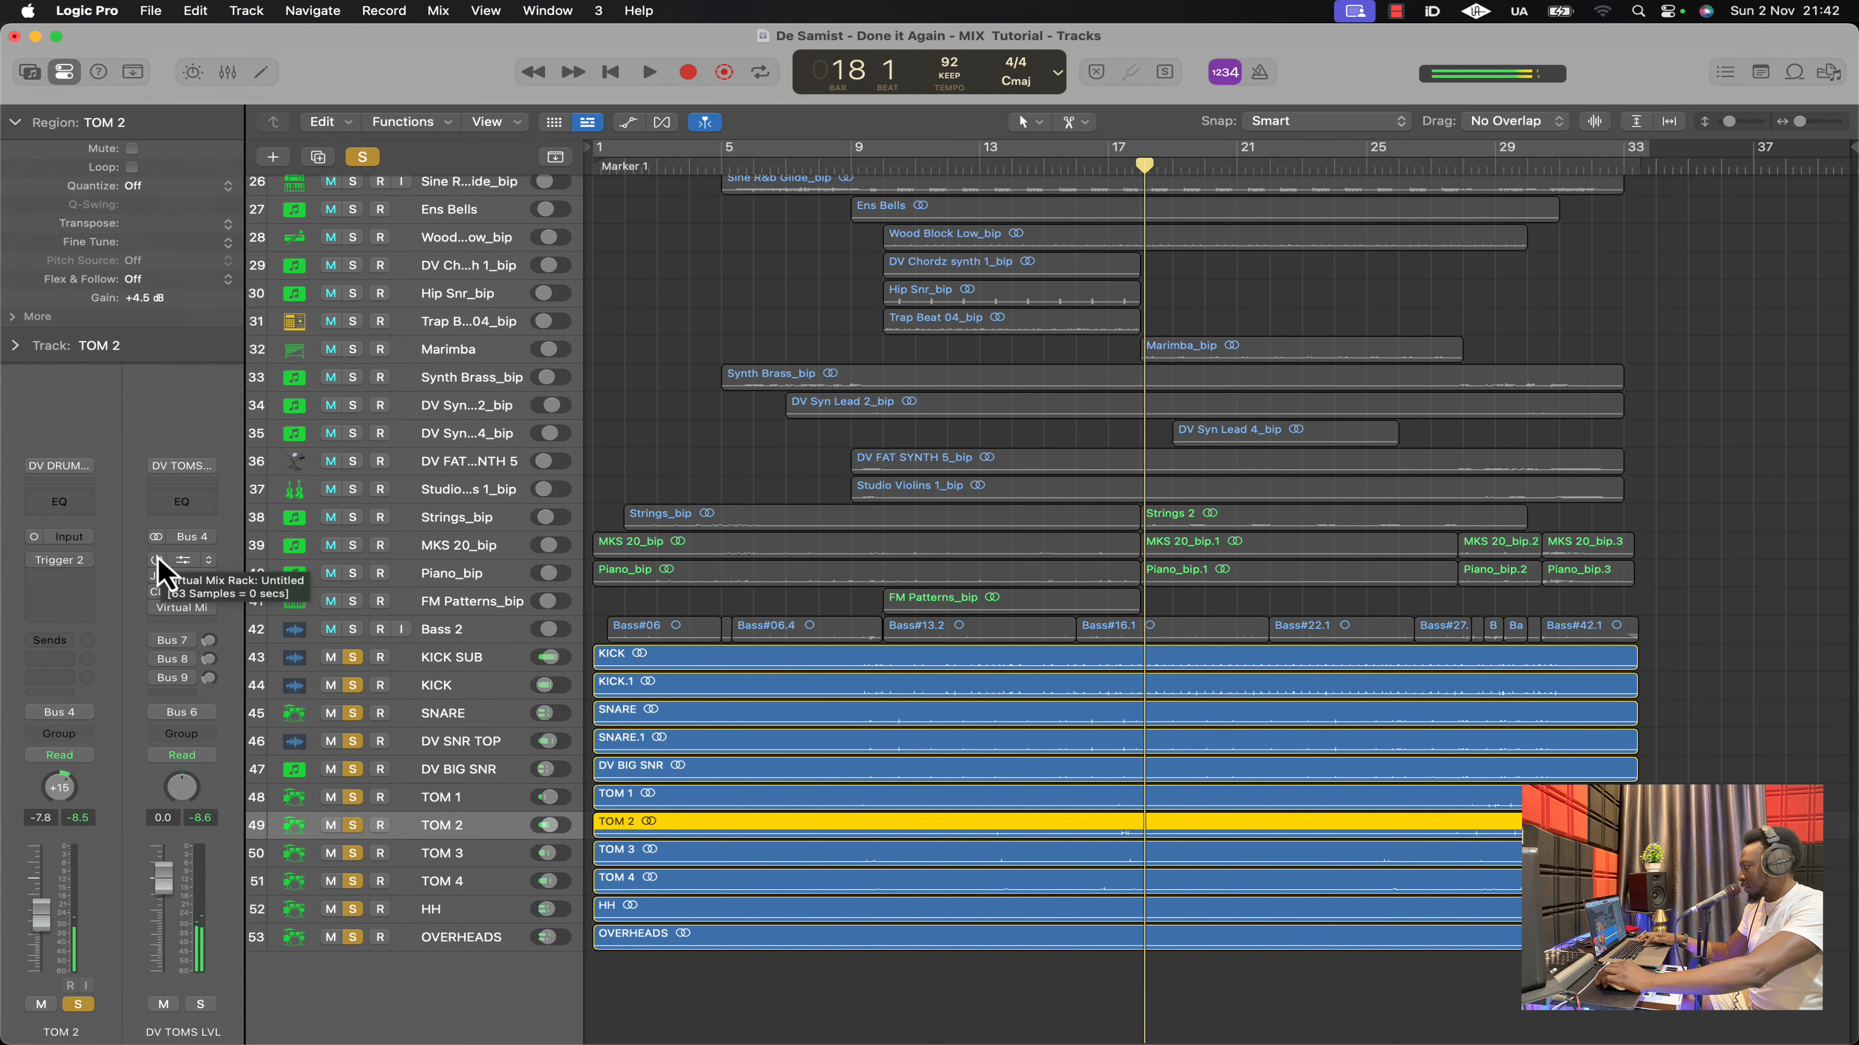
Re-enable the plug-ins and sends on DV TOMS LVL and DV OH GRP 2
left_click(156, 621)
left_click(157, 624)
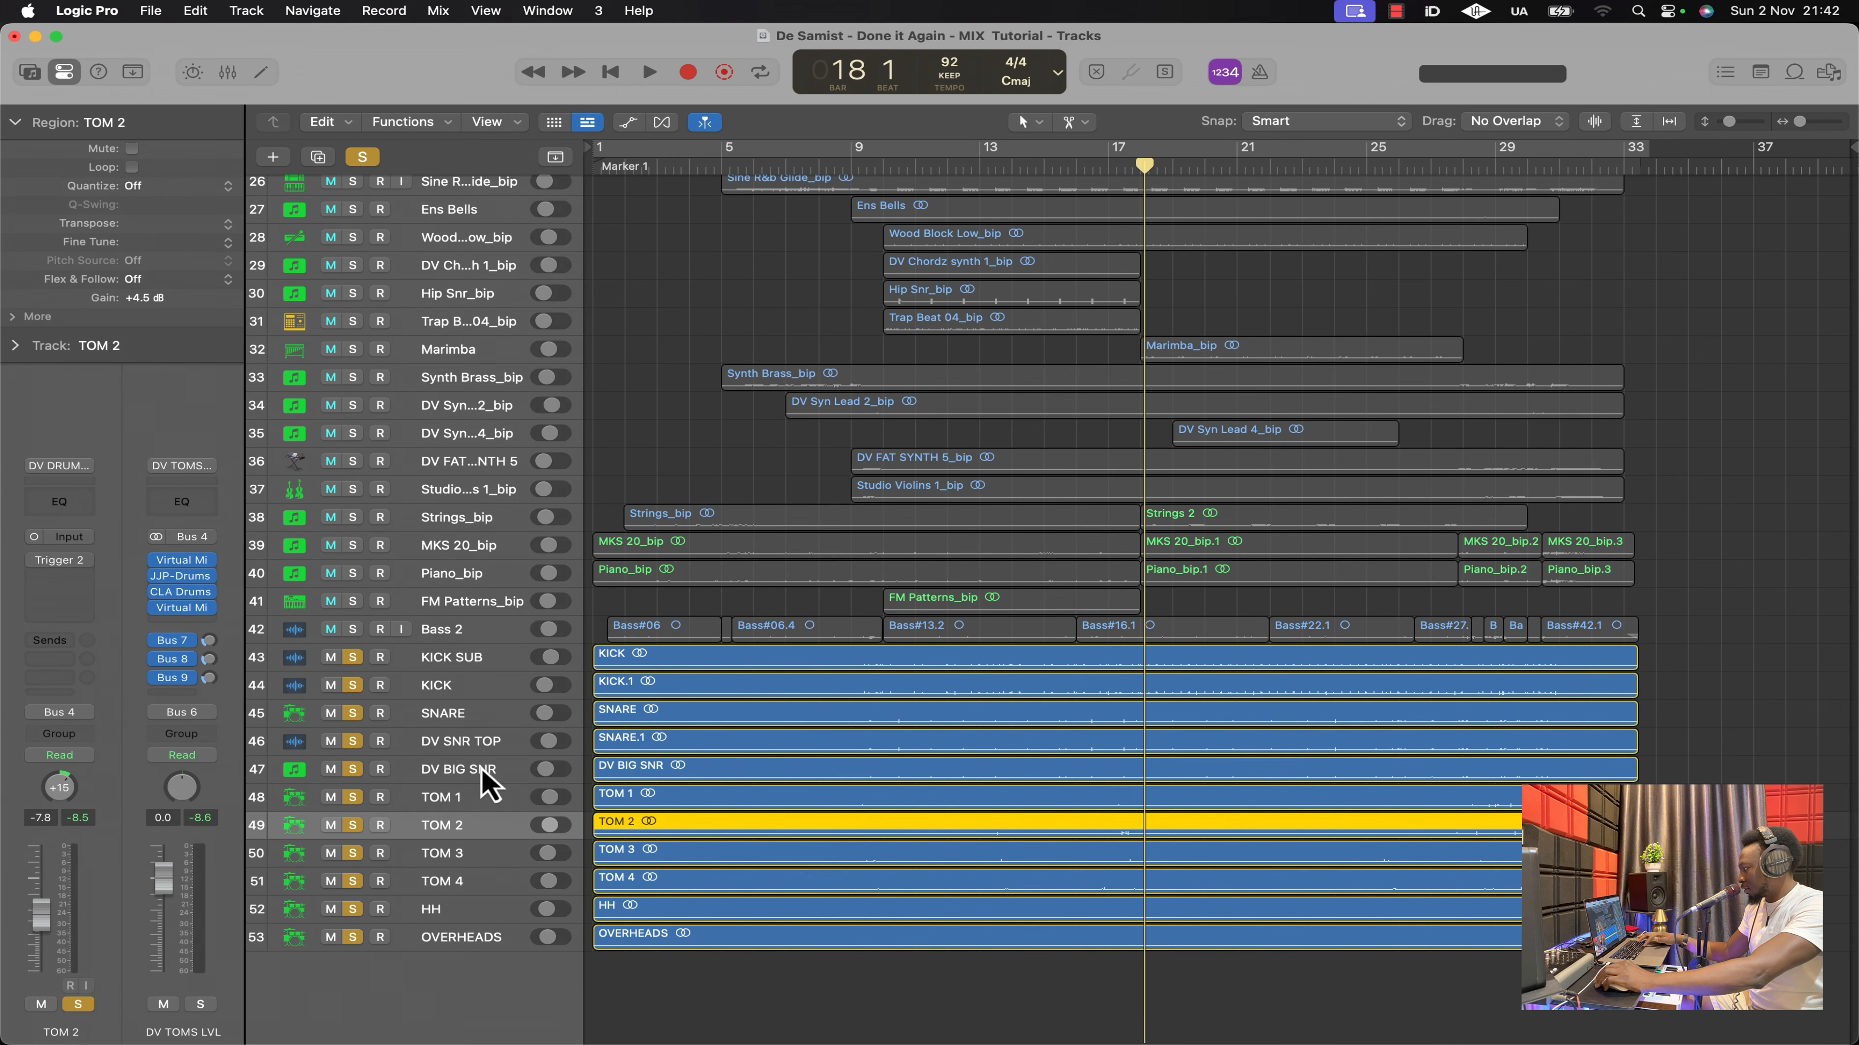
left_click(454, 910)
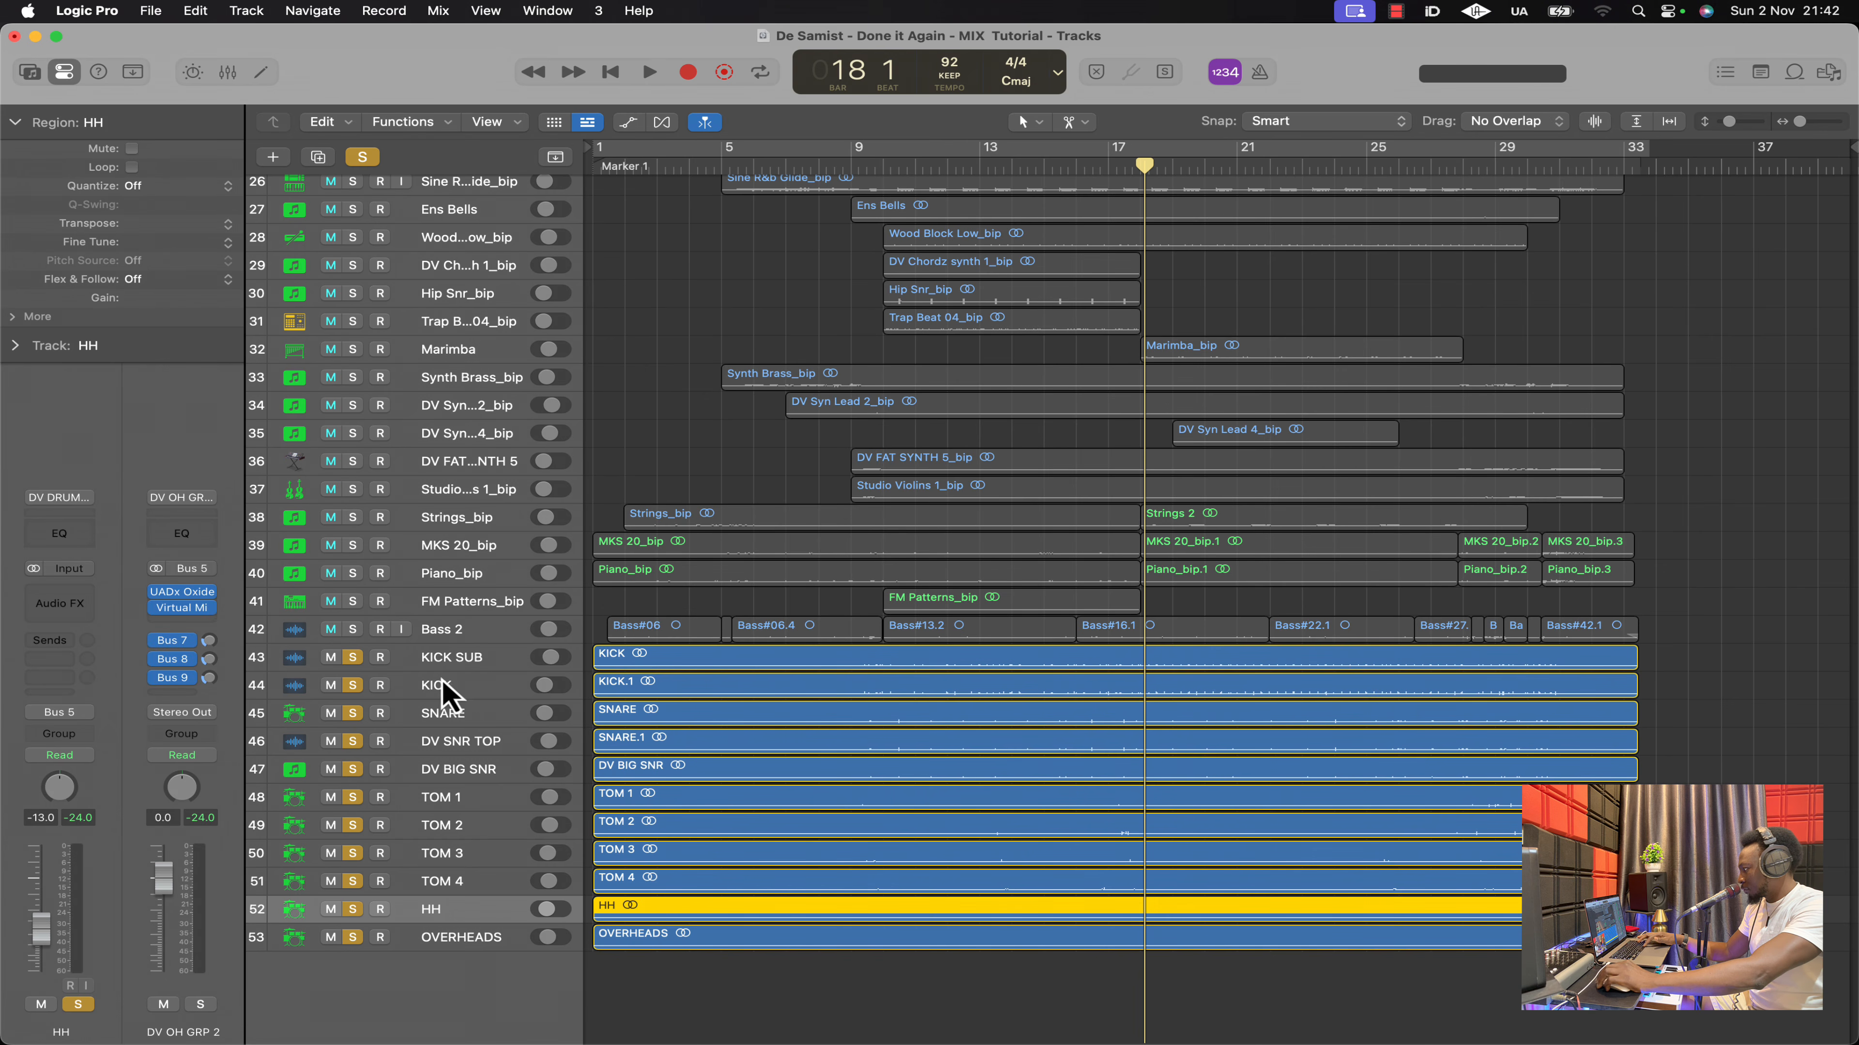
Select the KICK SUB through OVERHEADS tracks, re-enable all their plug-ins in the mixer, and play the processed drums from bar 18
left_click(467, 666)
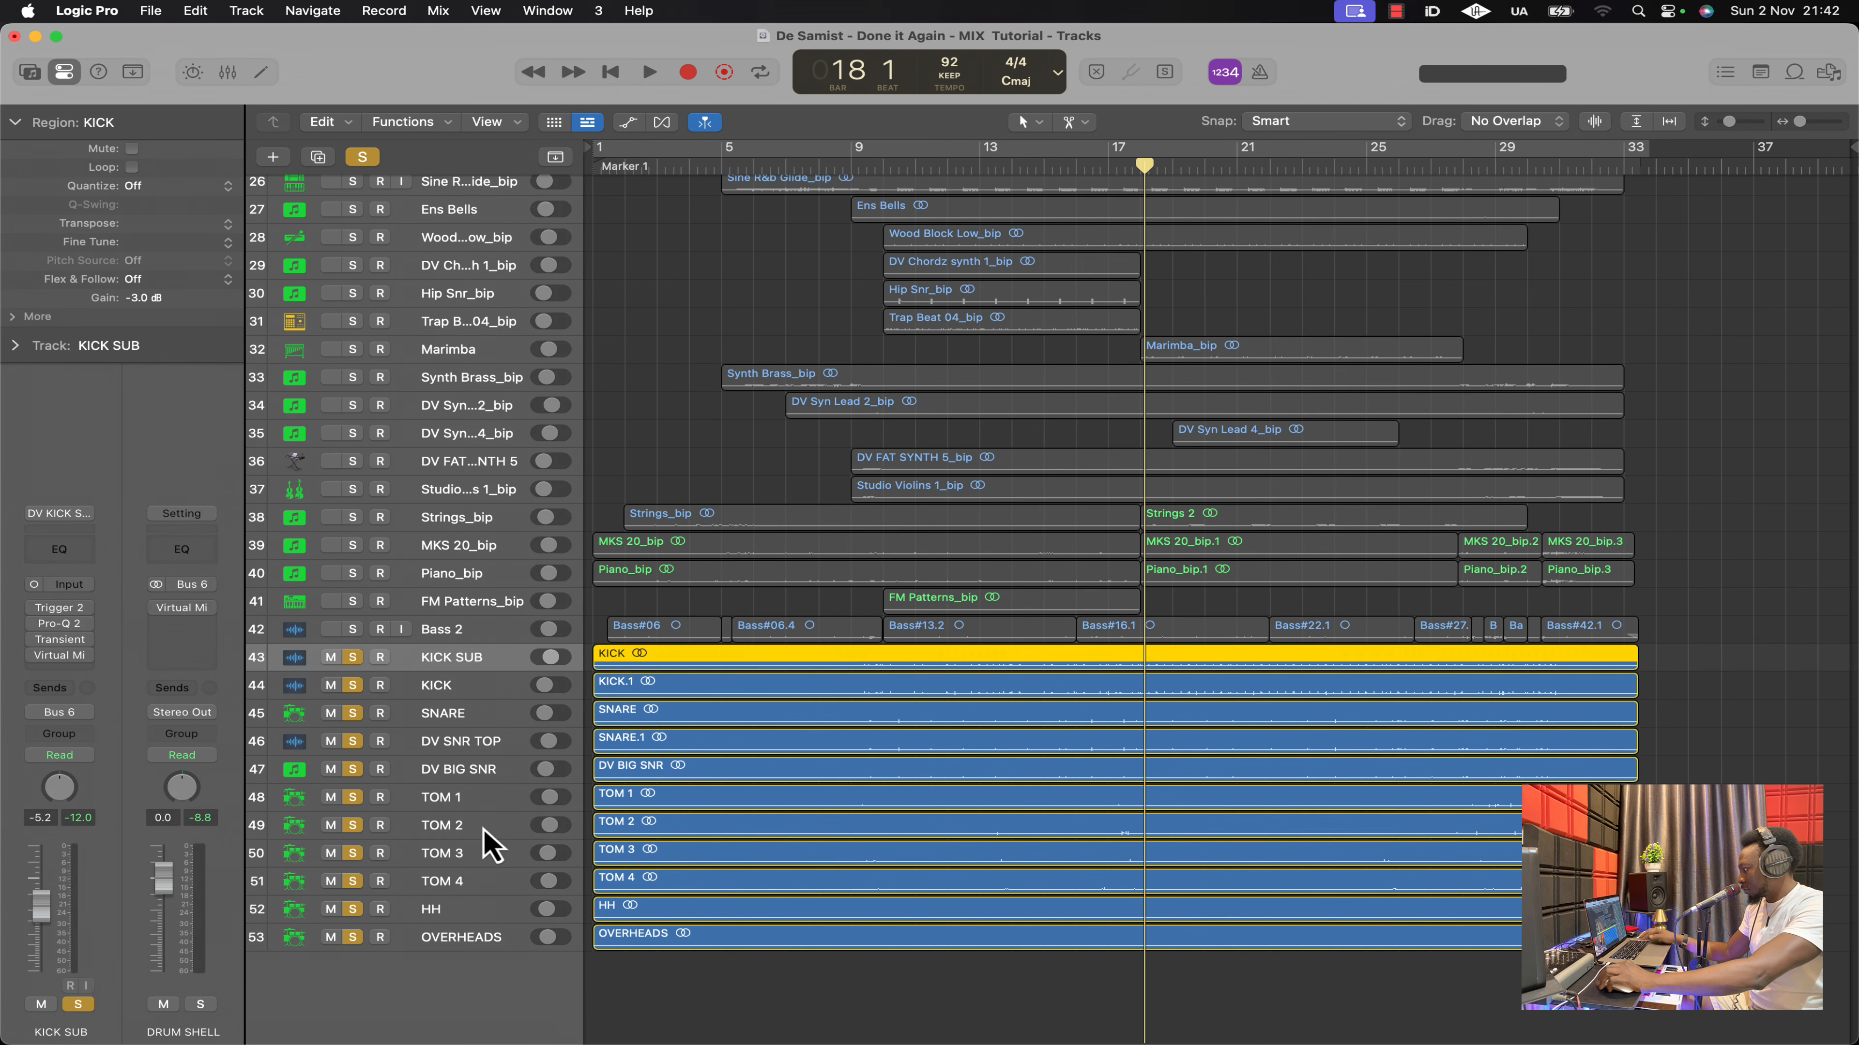
left_click(479, 941, "shift")
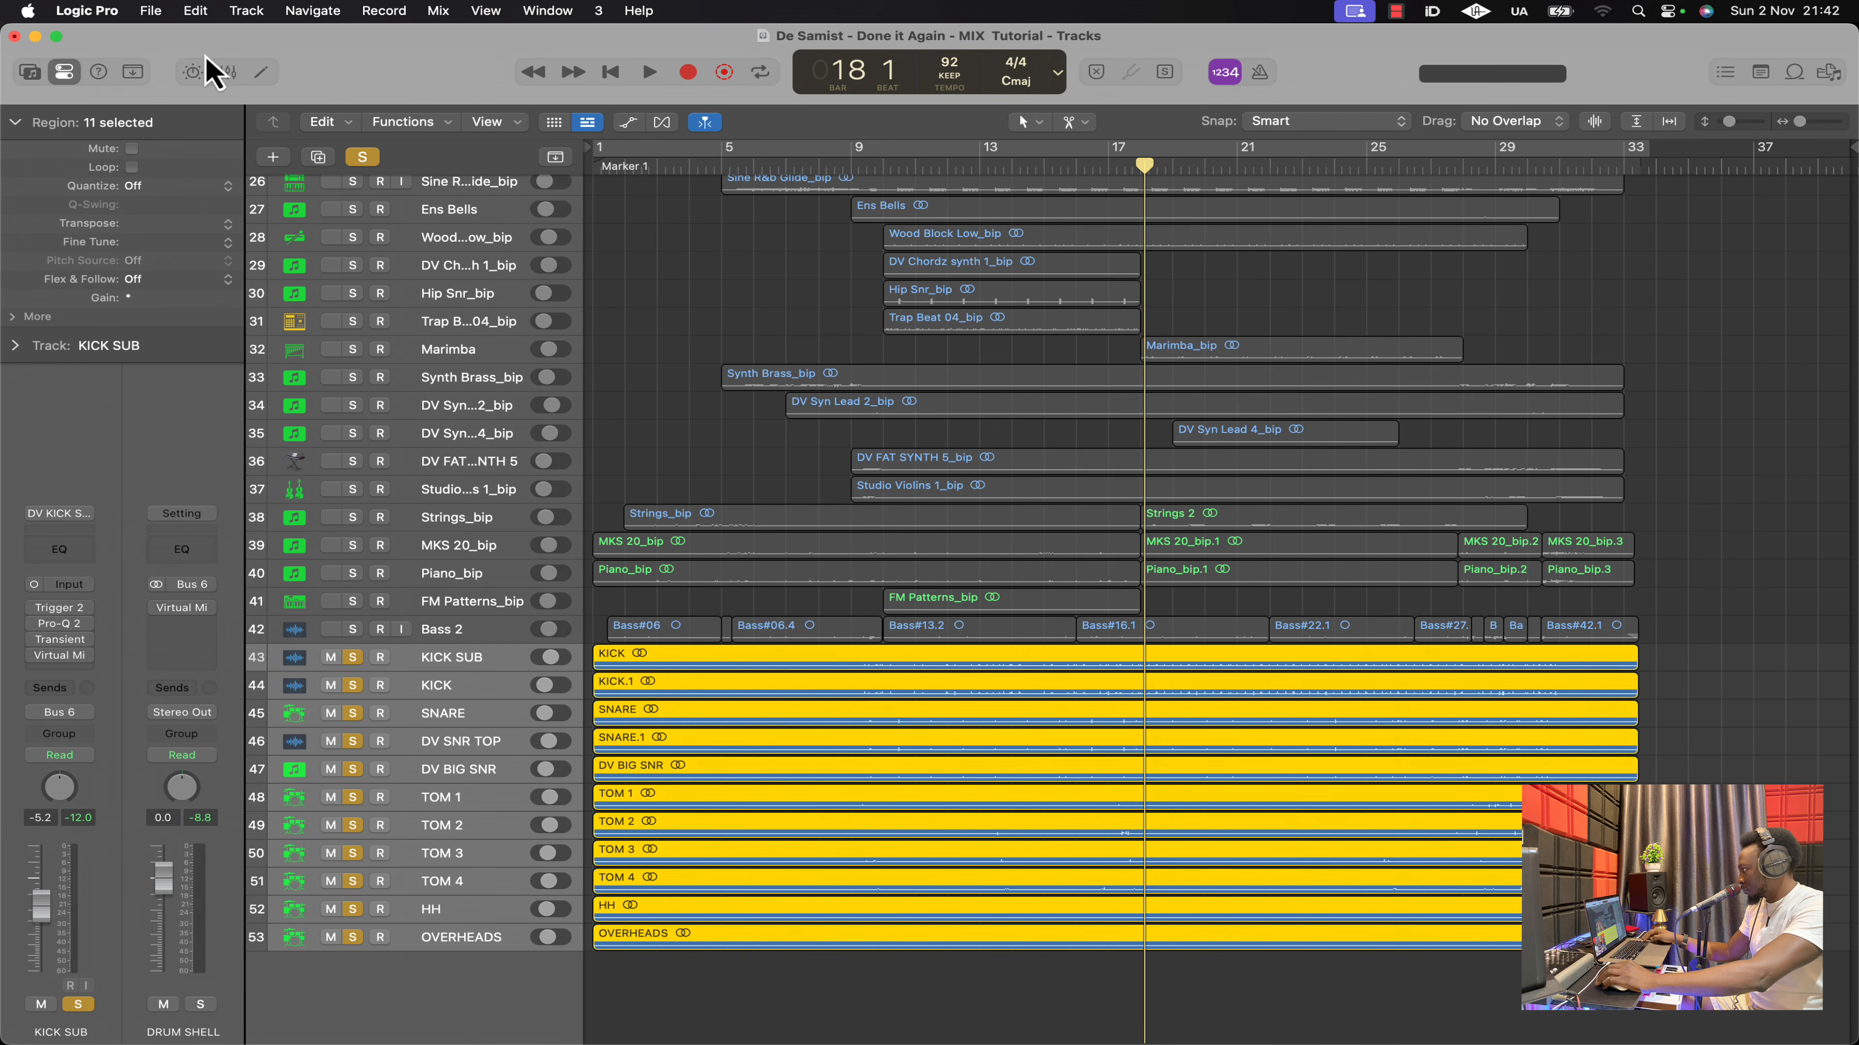
left_click(227, 72)
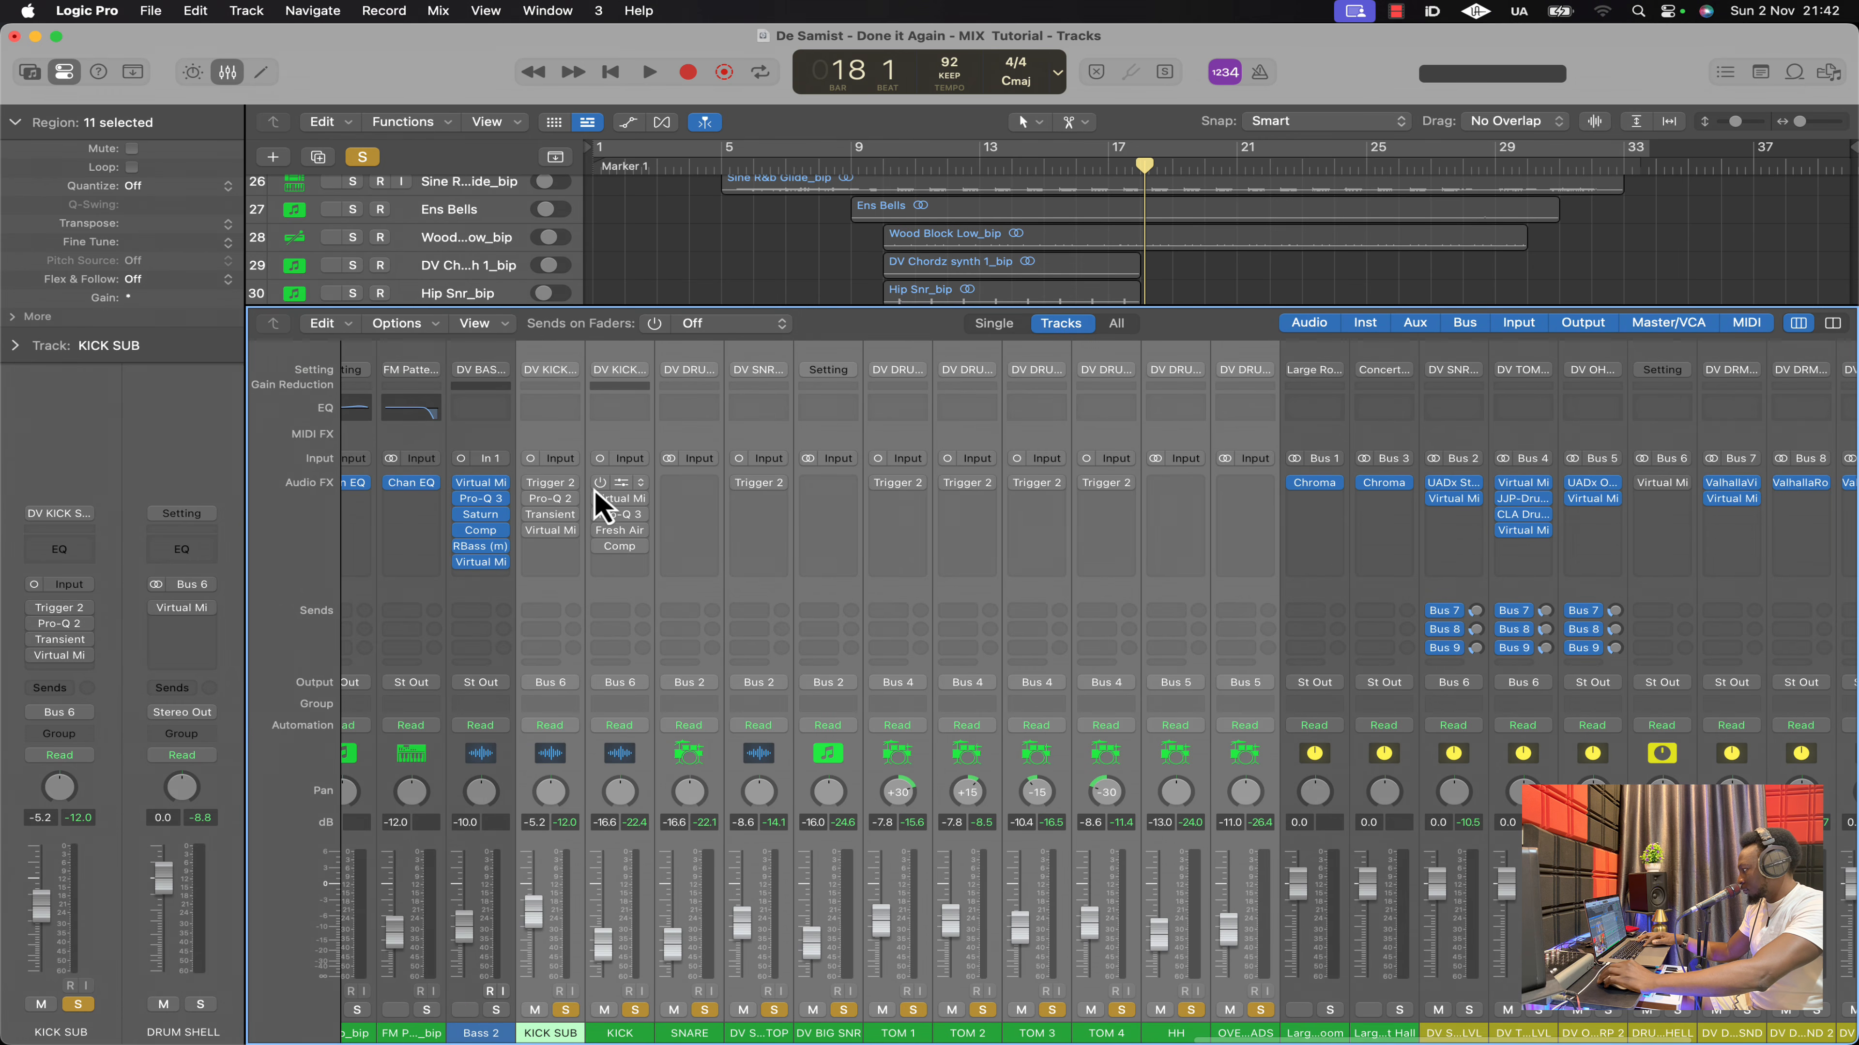
left_click_drag(600, 483, 602, 553)
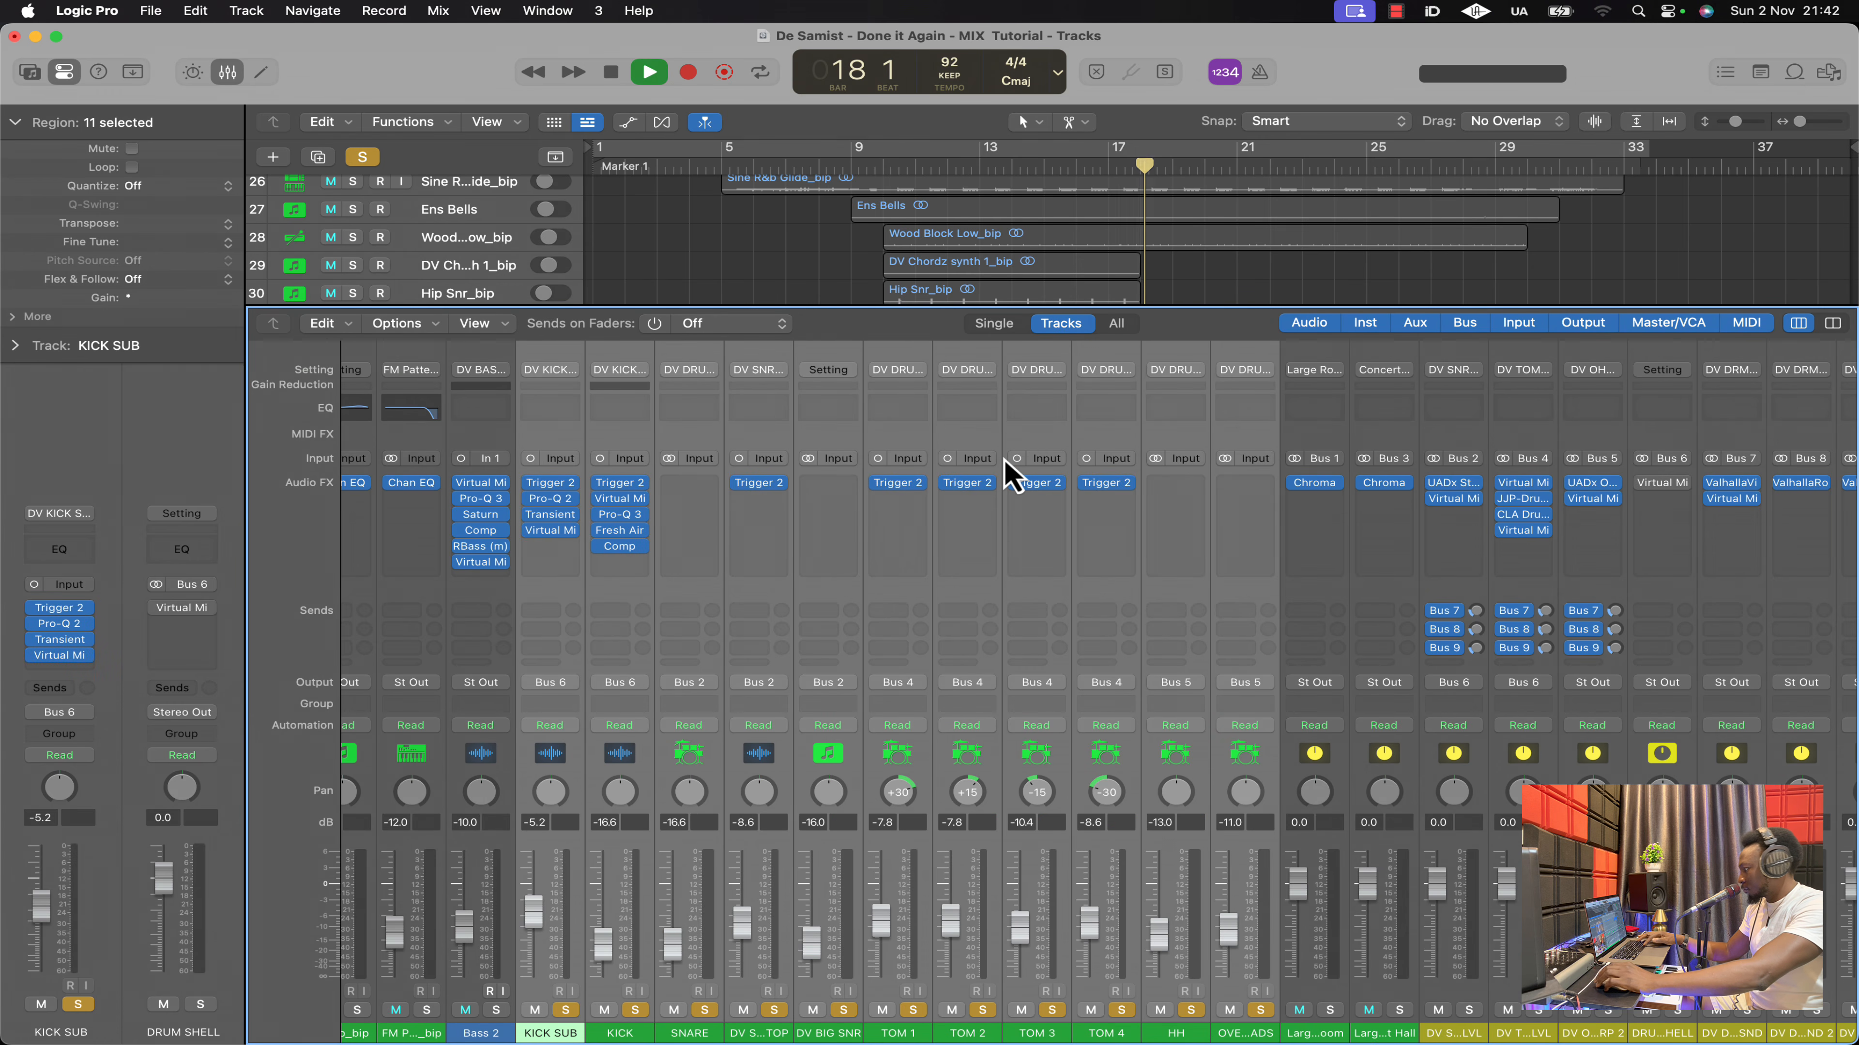
left_click(241, 81)
Select the Bass 2 track and solo it together with the drums during playback
left_click(450, 631)
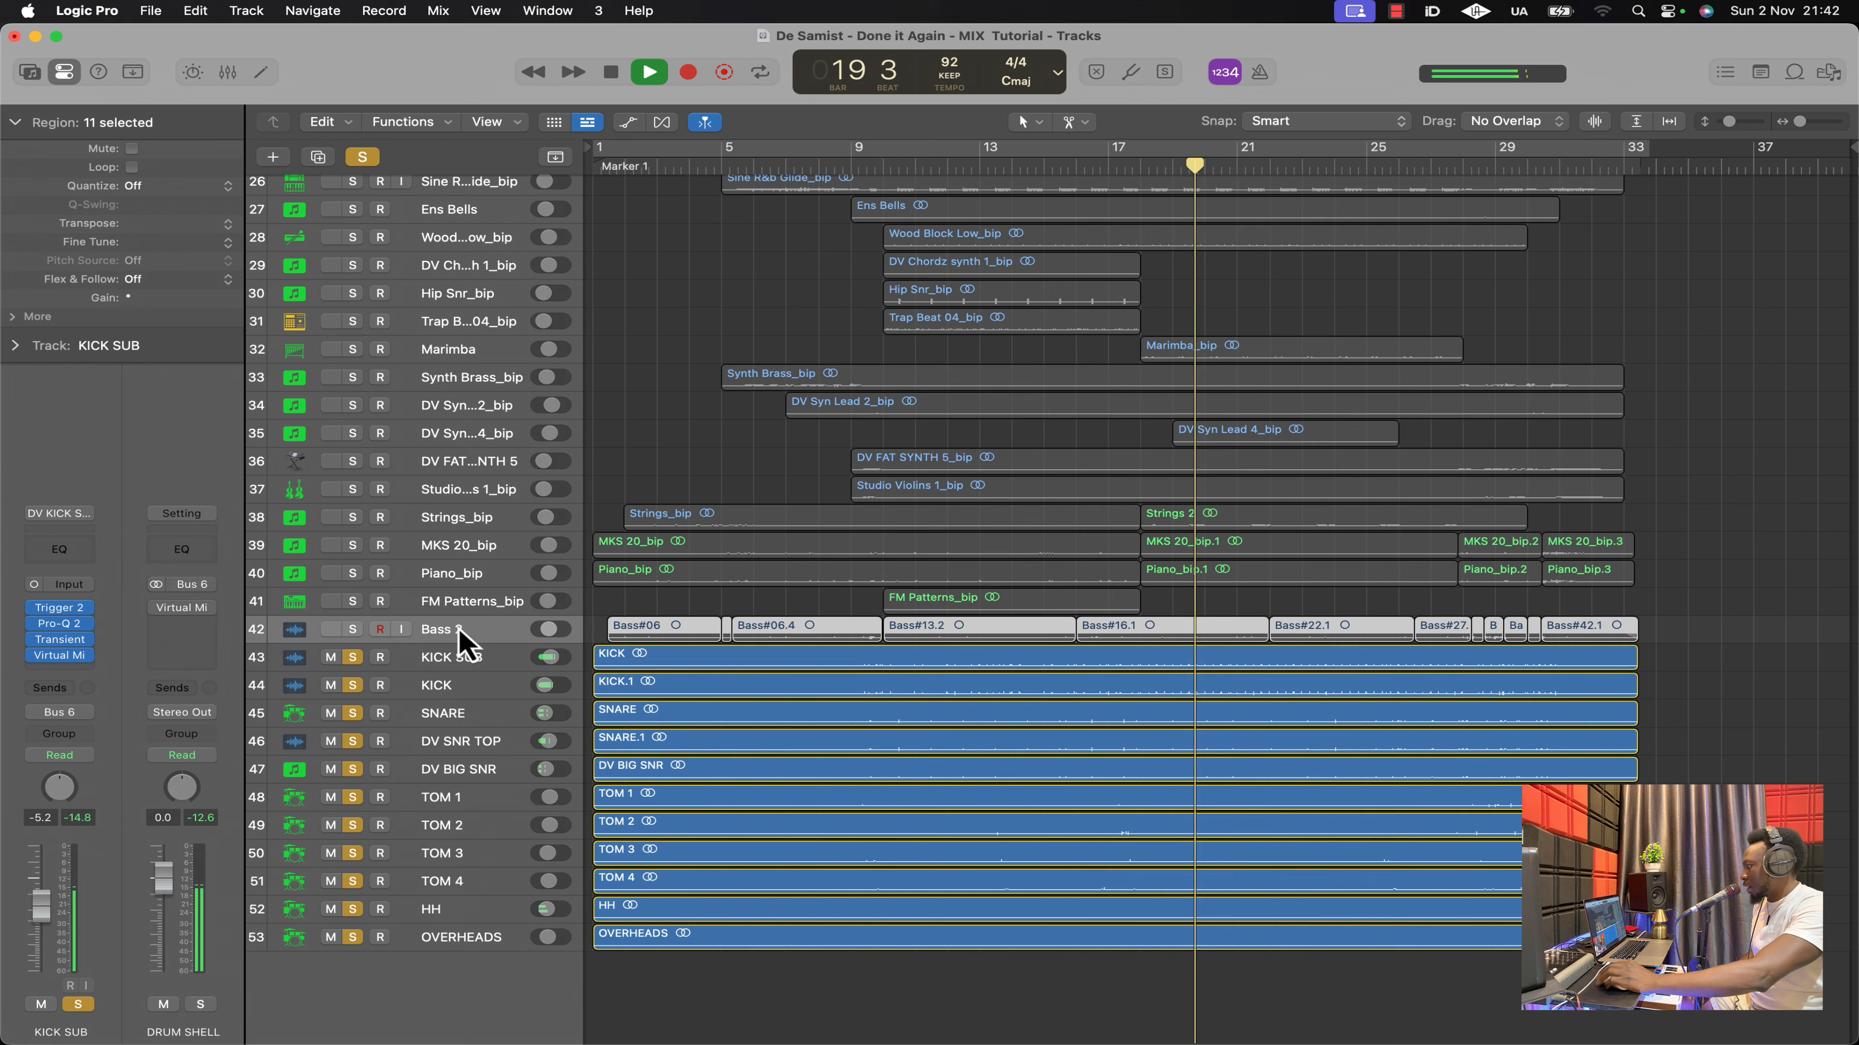
left_click(352, 630)
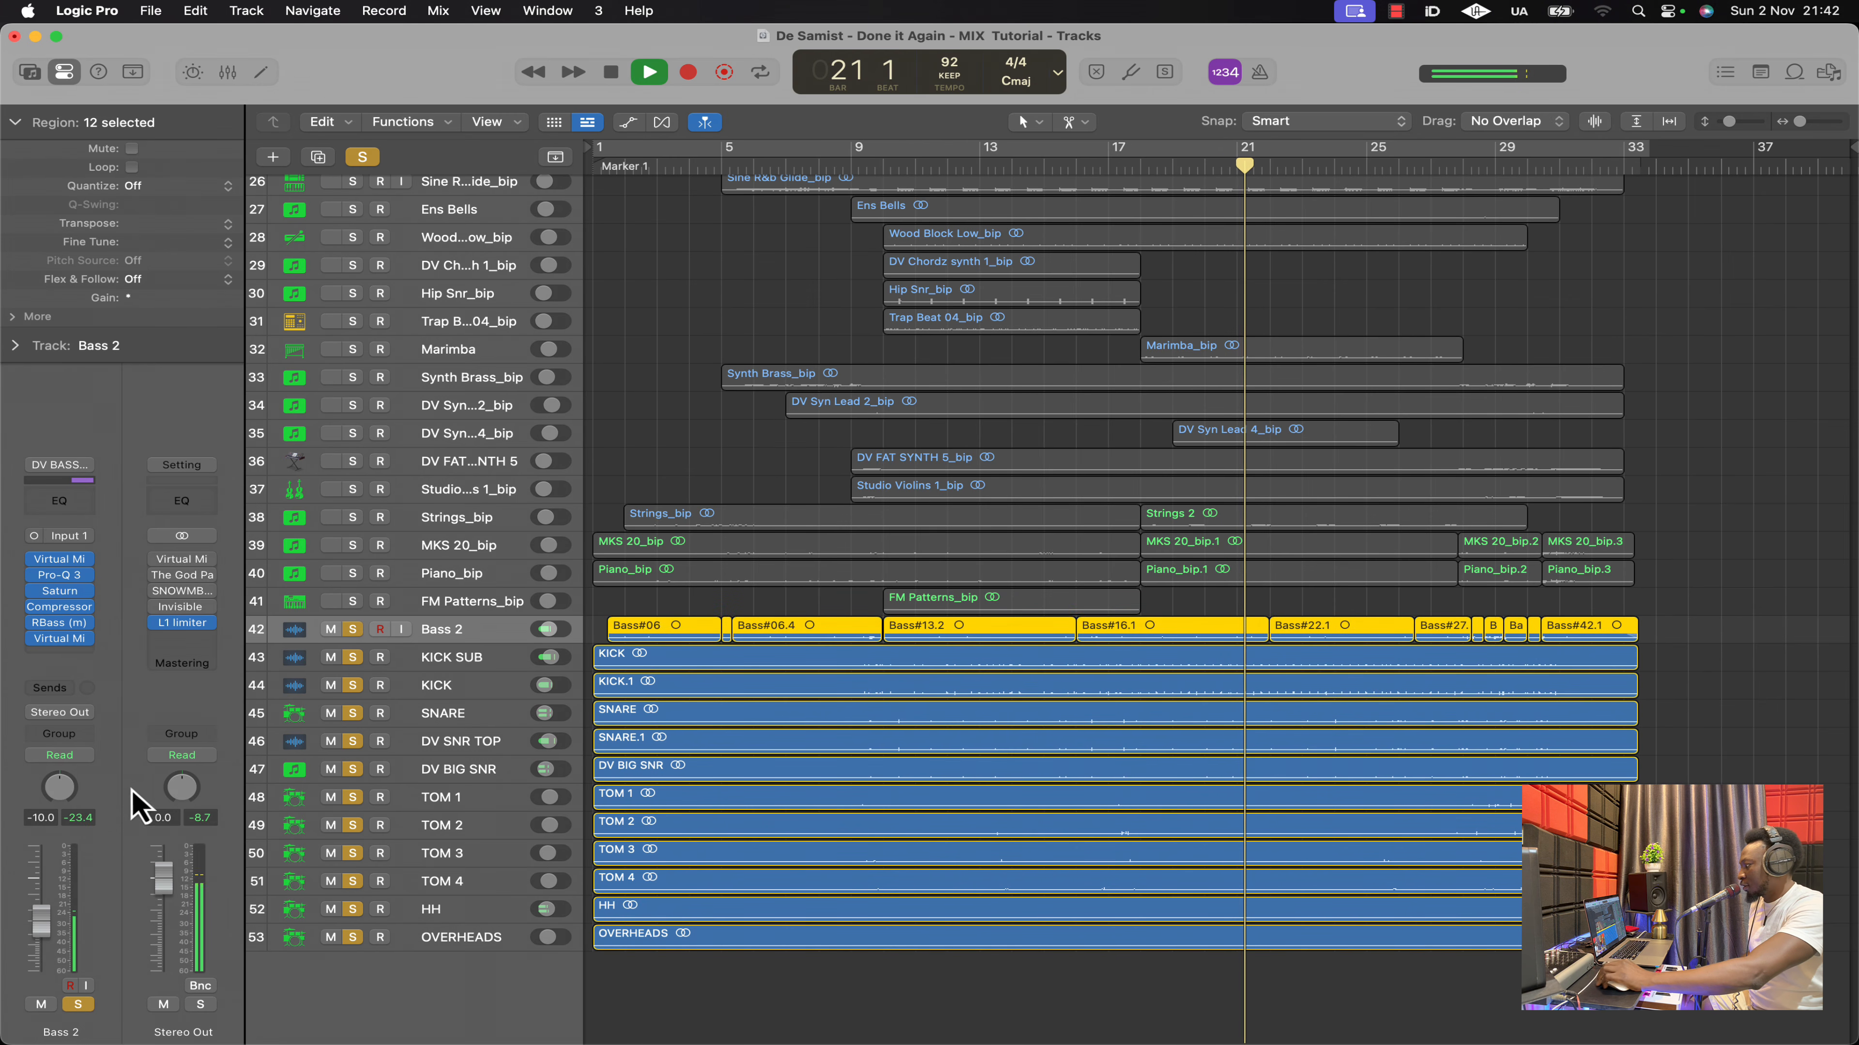
Lower the Bass 2 track's volume to -13.0 dB during playback and clear all track solos
left_click_drag(40, 919, 47, 941)
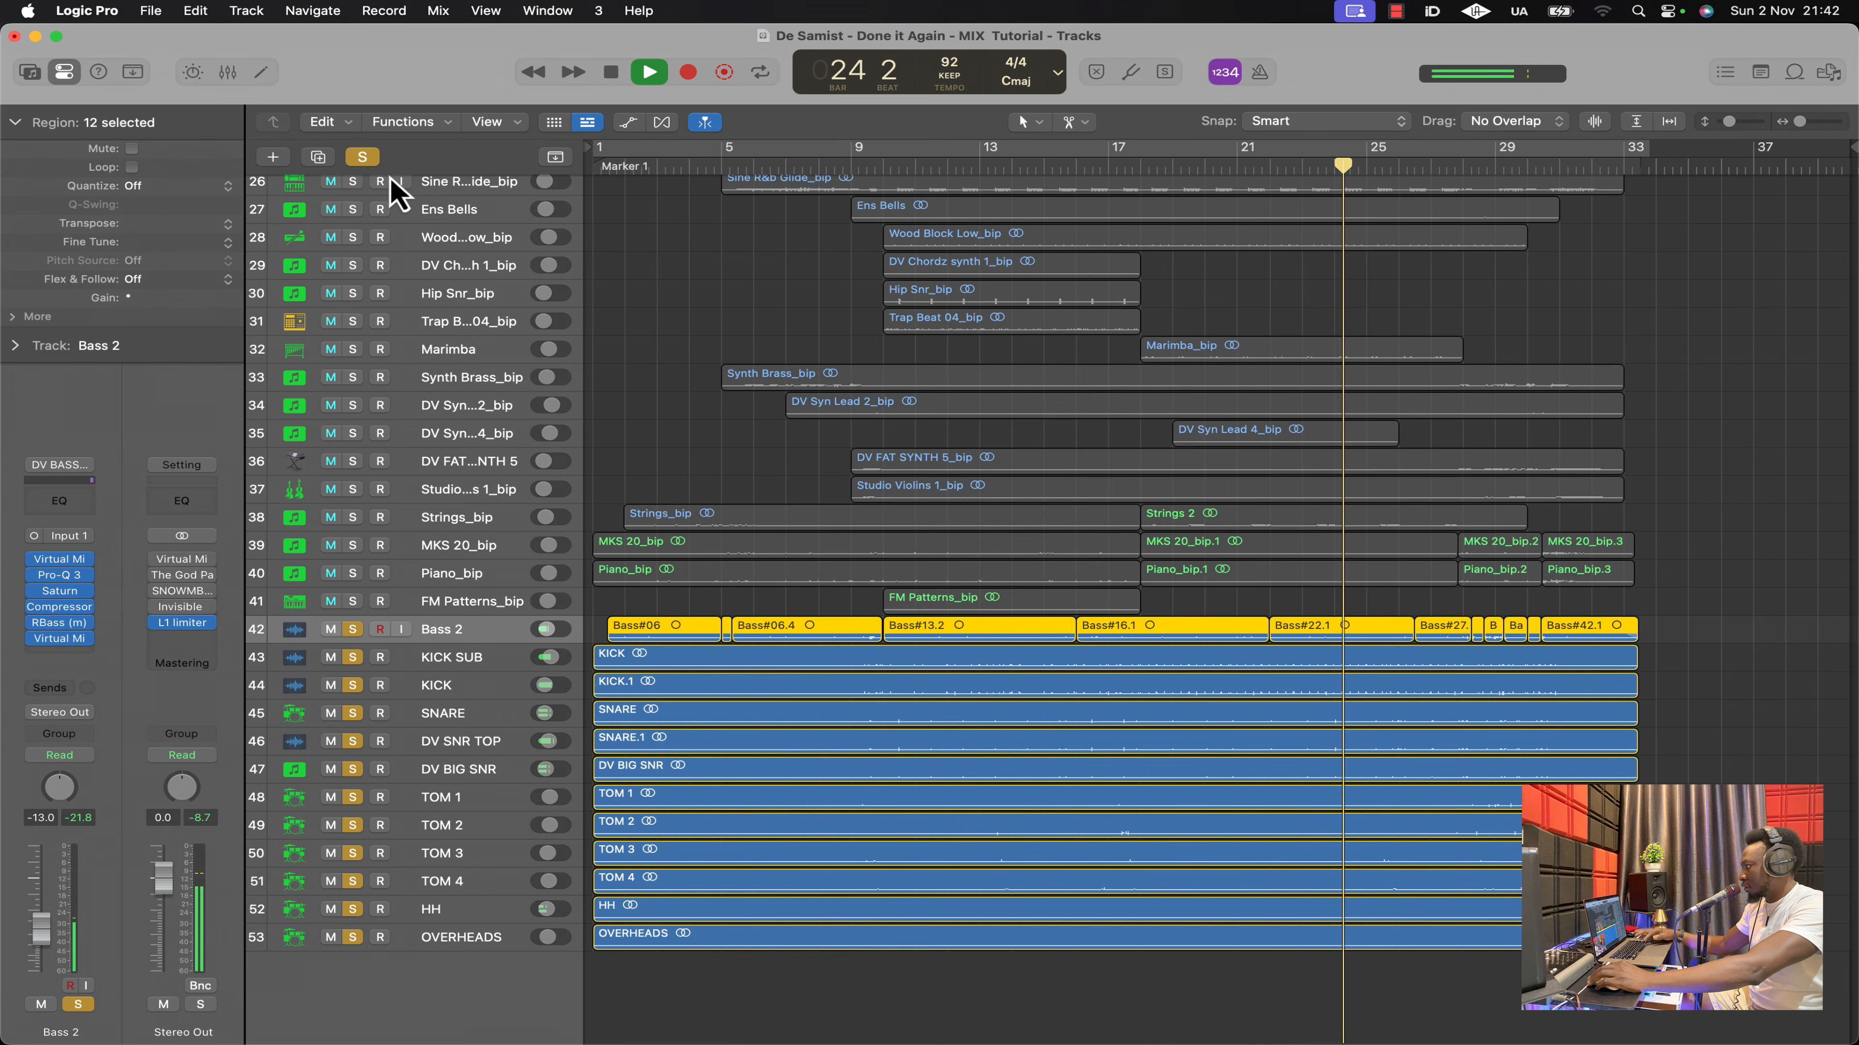
key("space")
left_click(362, 157)
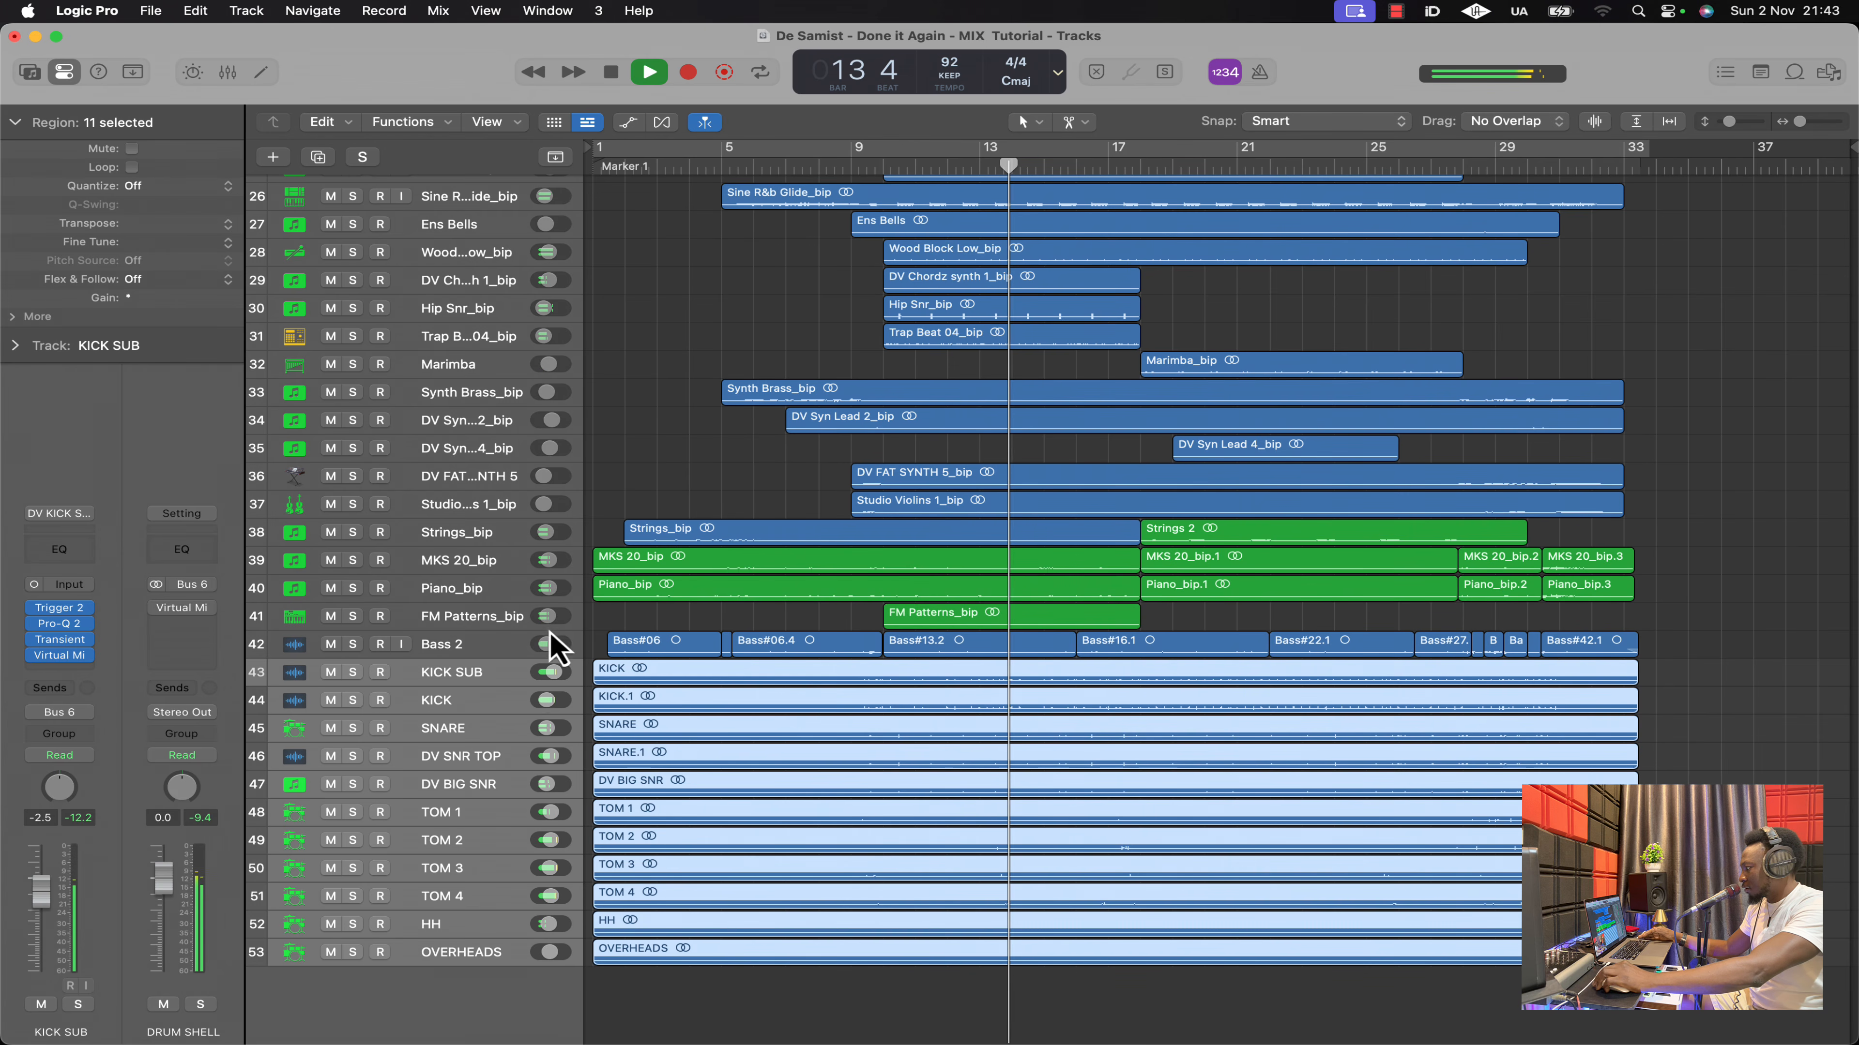
Raise the volume of the selected drum tracks together, bringing KICK SUB to -1.5 dB, and deselect all regions
left_click_drag(552, 672, 556, 672)
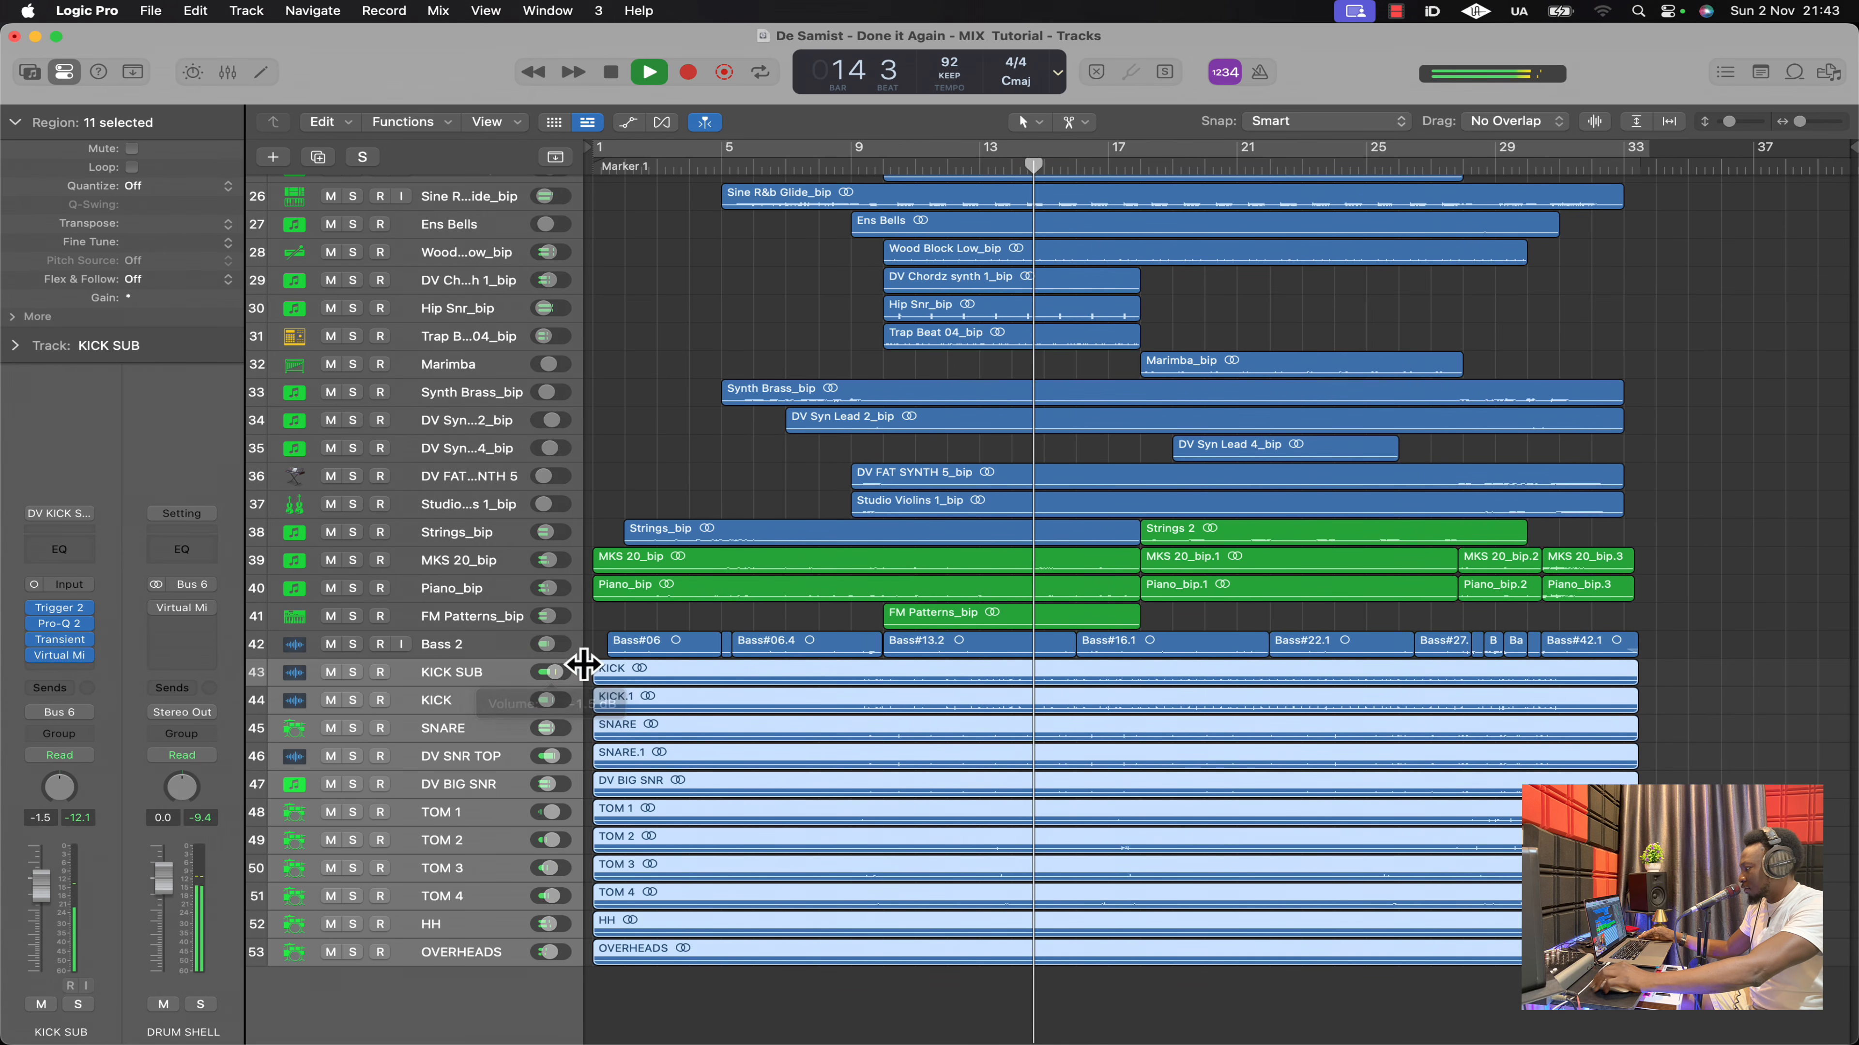
left_click(1725, 543)
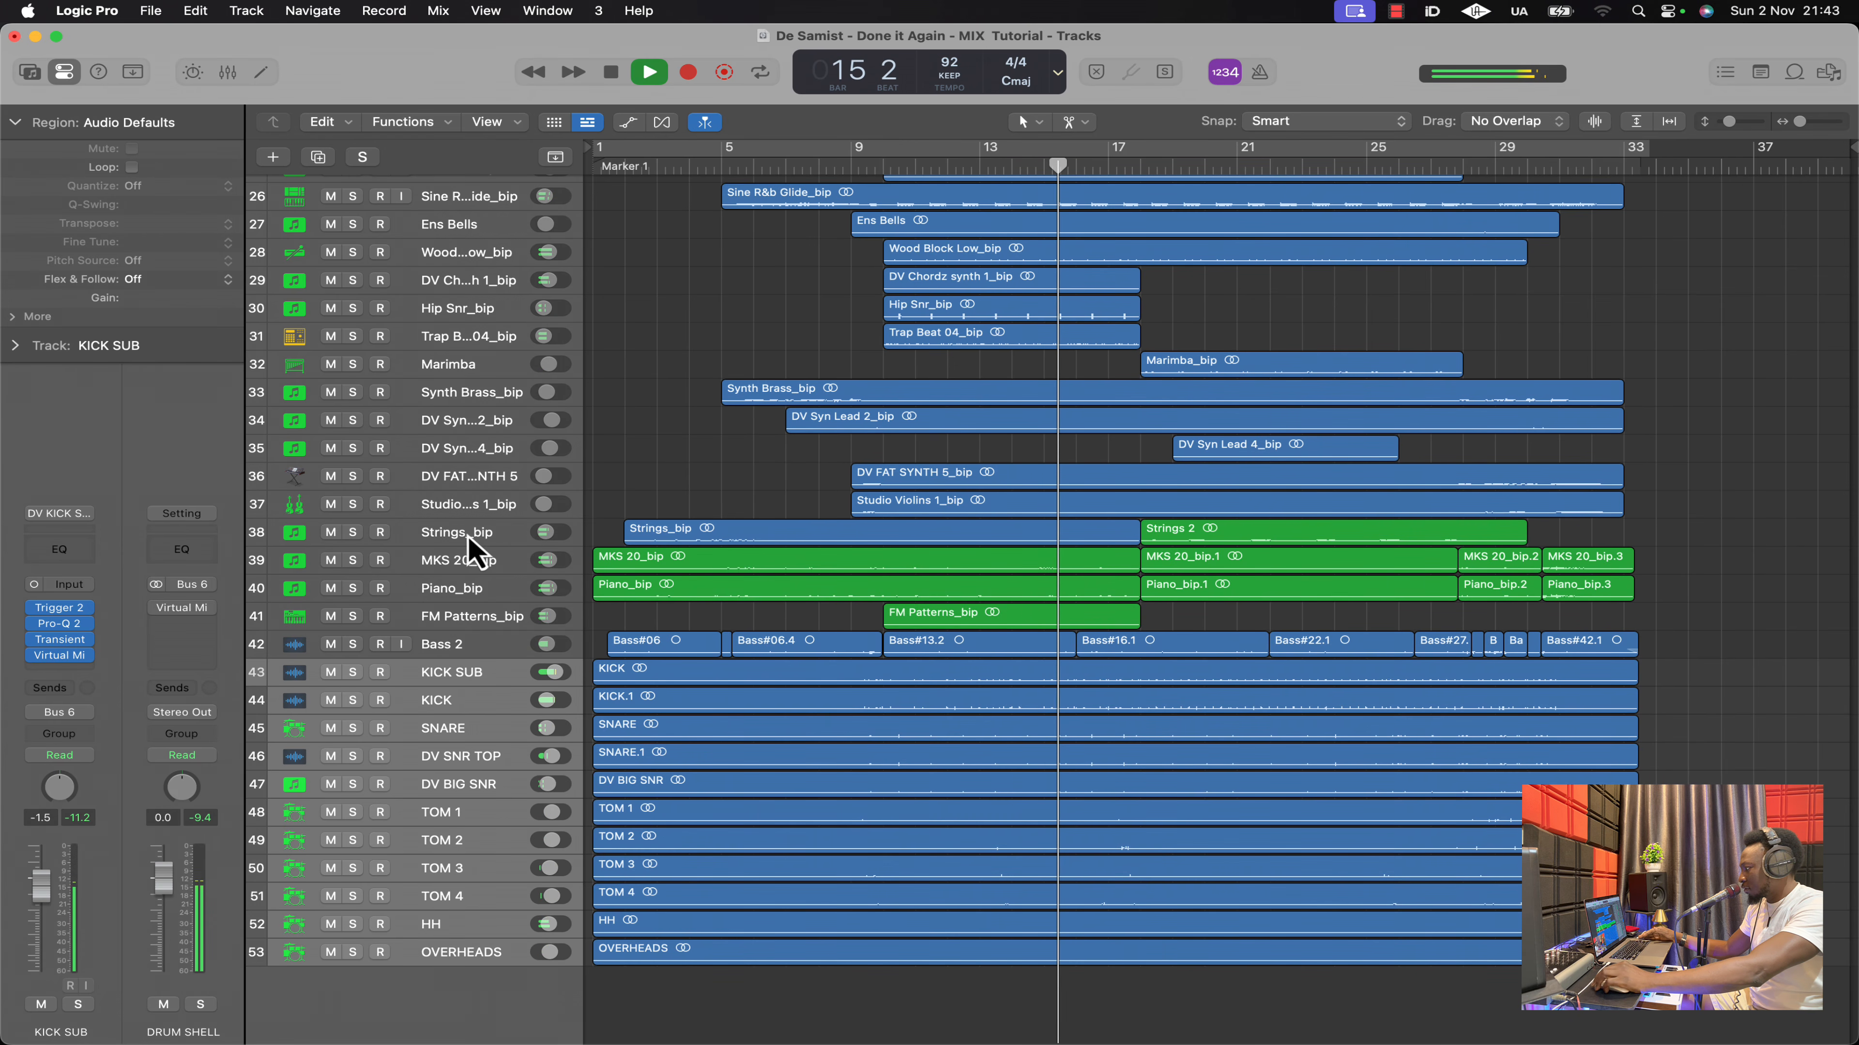
Select the MKS 20_bip track while auditioning the full mix, and stop playback at bar 21
scroll(467, 414, "up", 4)
scroll(475, 366, "up", 1)
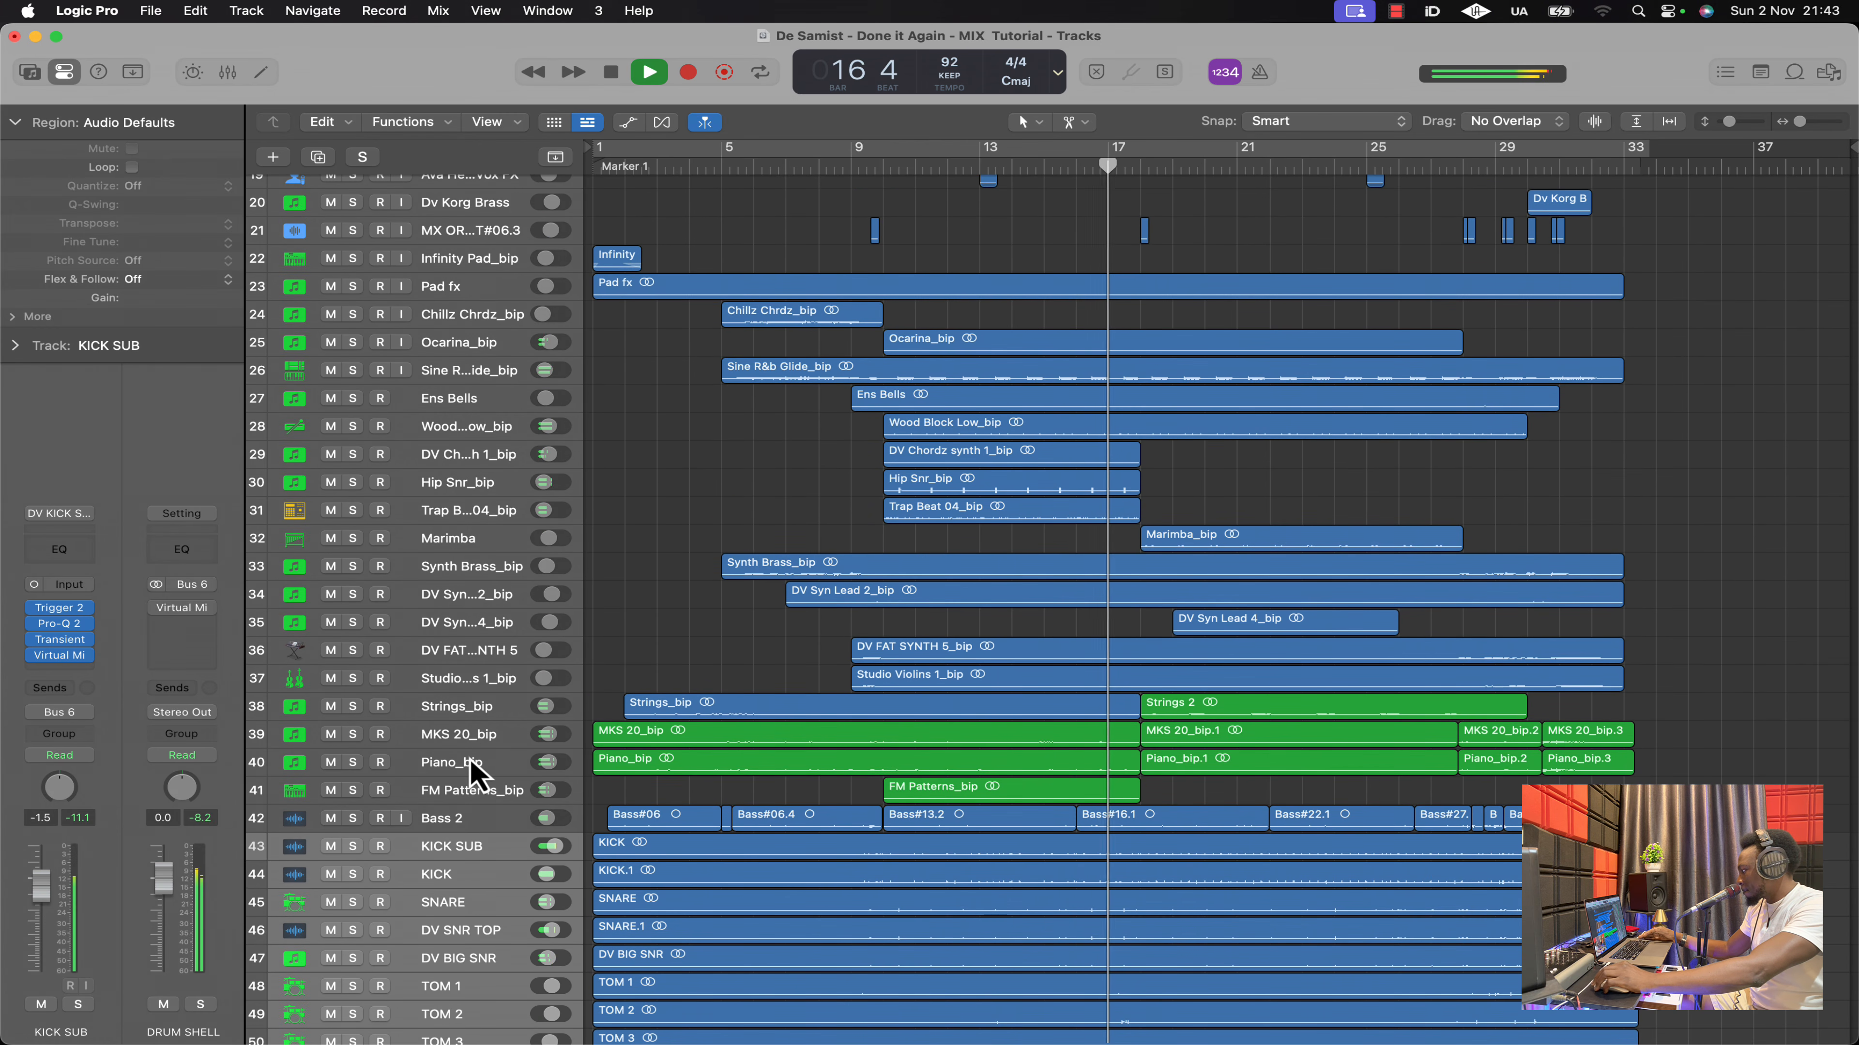
left_click(479, 735)
left_click_drag(529, 734, 504, 761)
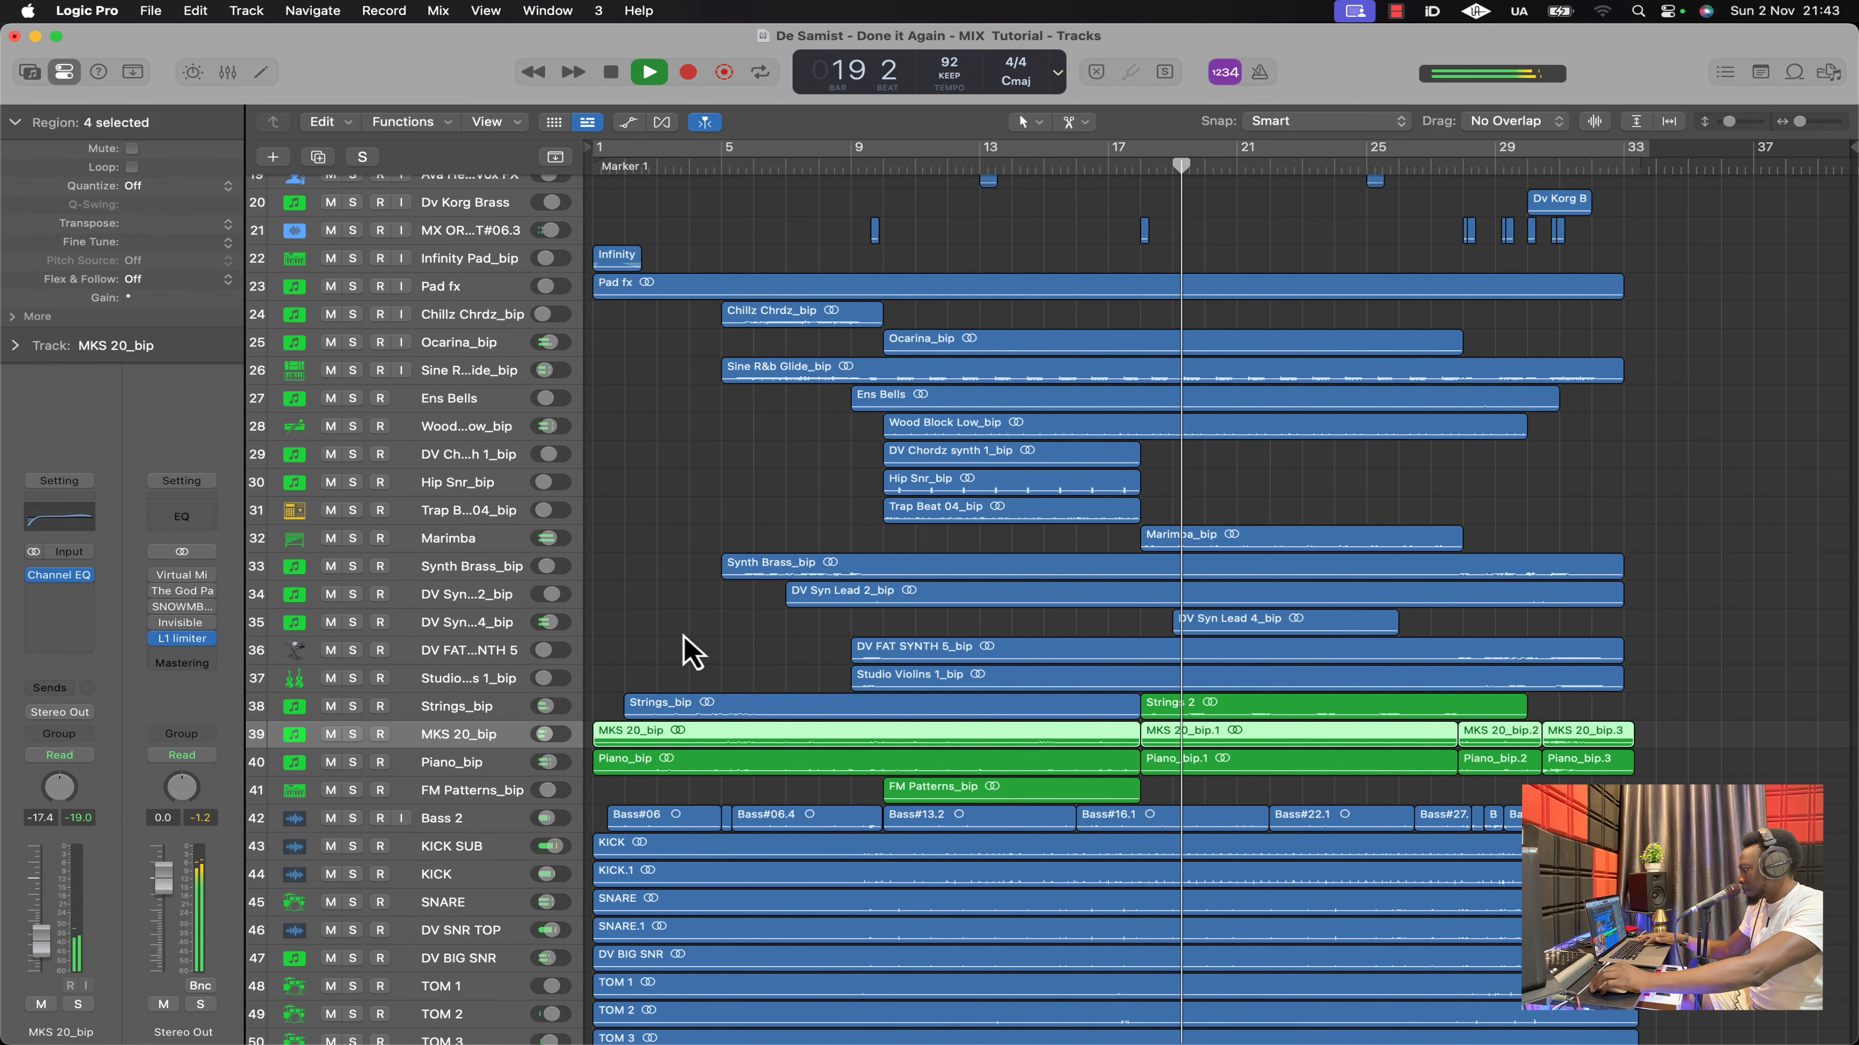
scroll(924, 677, "down", 5)
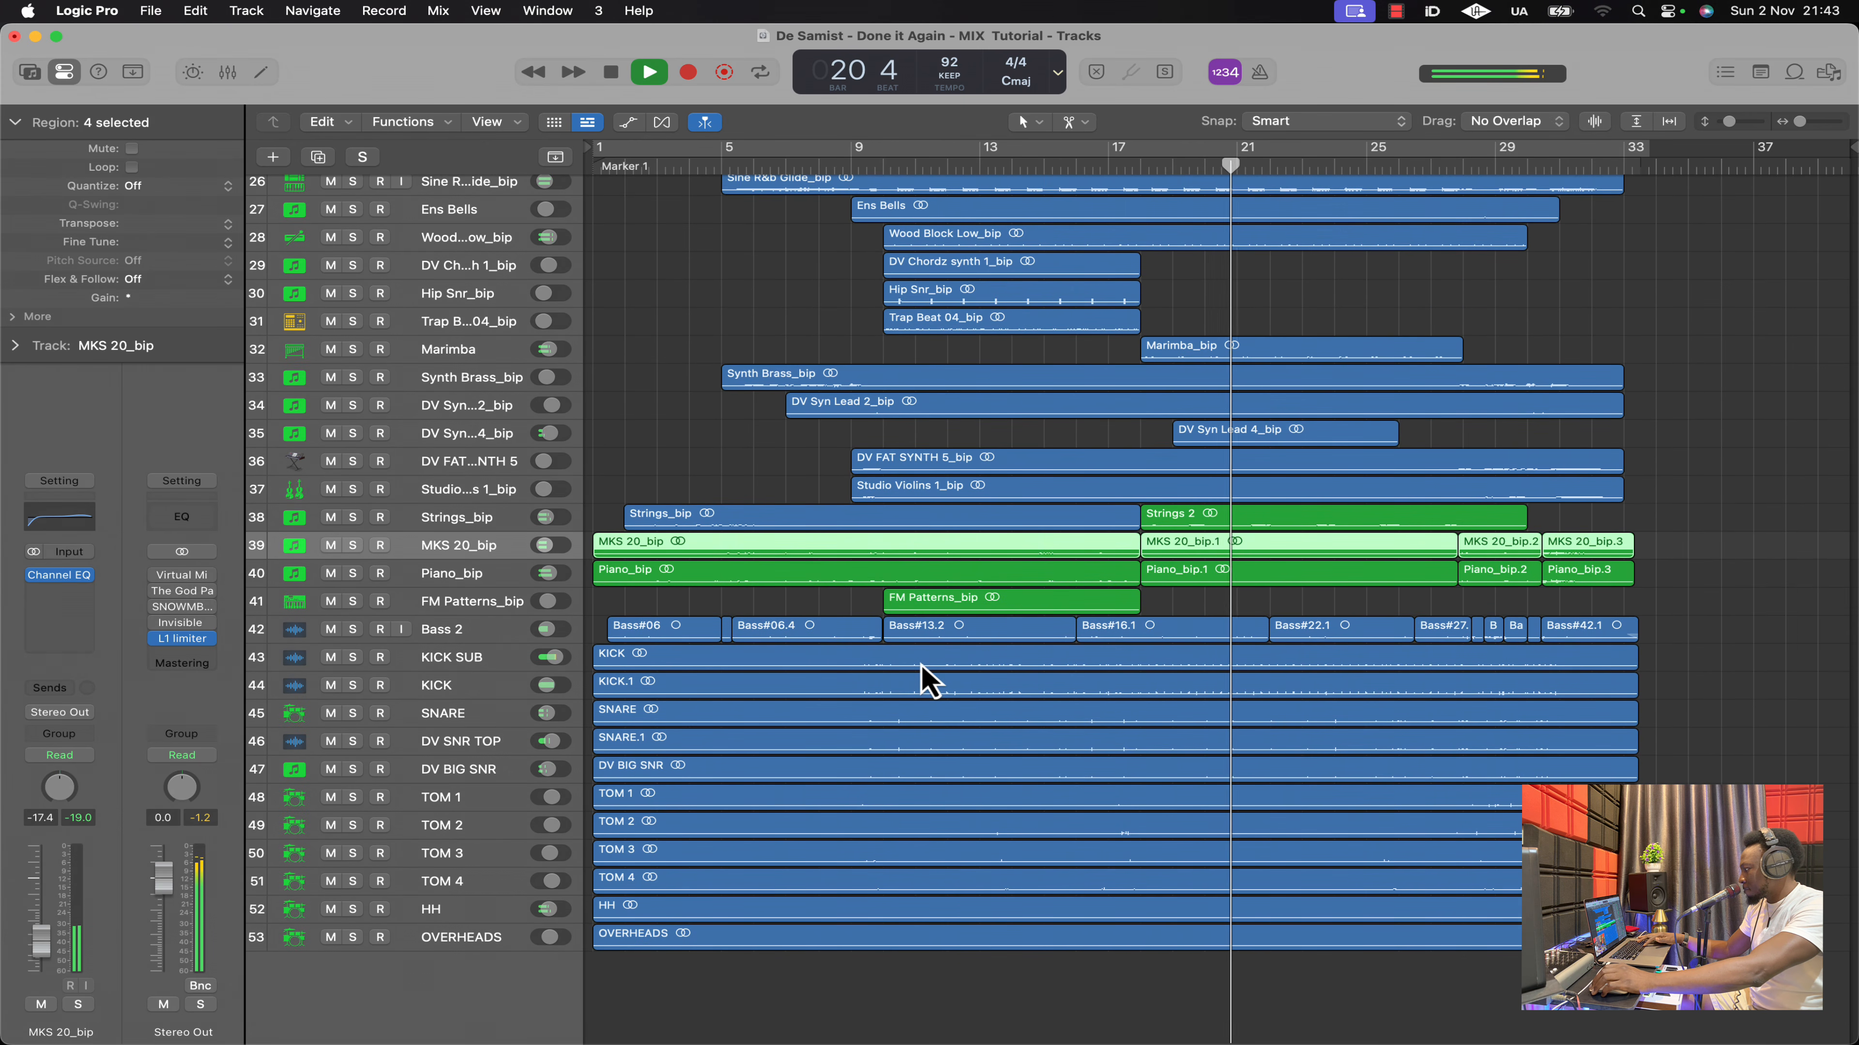
key("space")
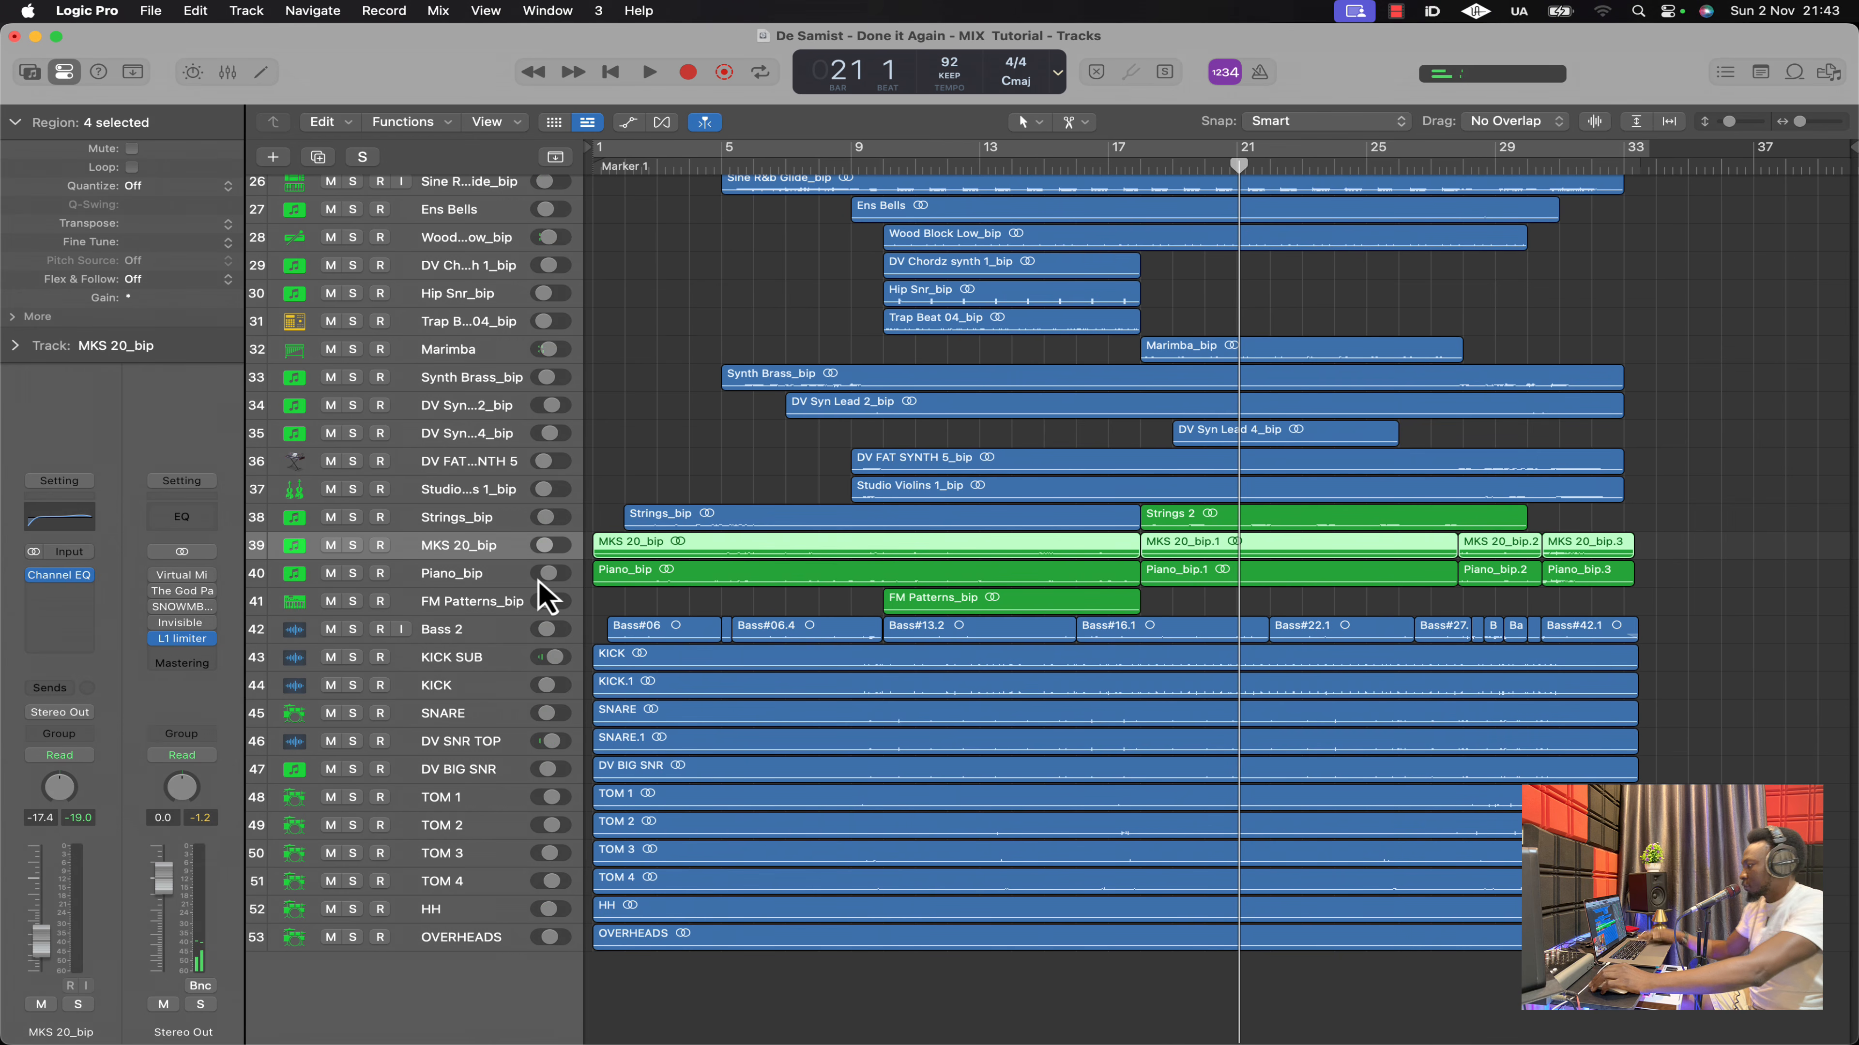